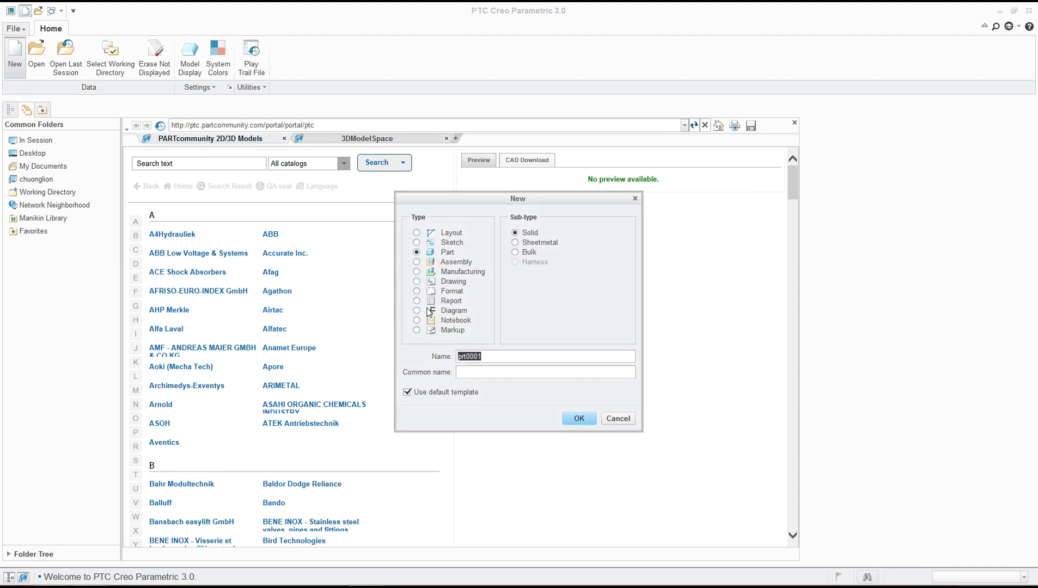
Create a solid part named BAI-TAP-TH without the default template, using the mmns_part_solid template.
{"action": "left_click", "coordinate": [421, 393]}
{"action": "double_click", "coordinate": [494, 355]}
{"action": "type", "text": "BAI-TAP-TH"}
{"action": "left_click", "coordinate": [571, 420]}
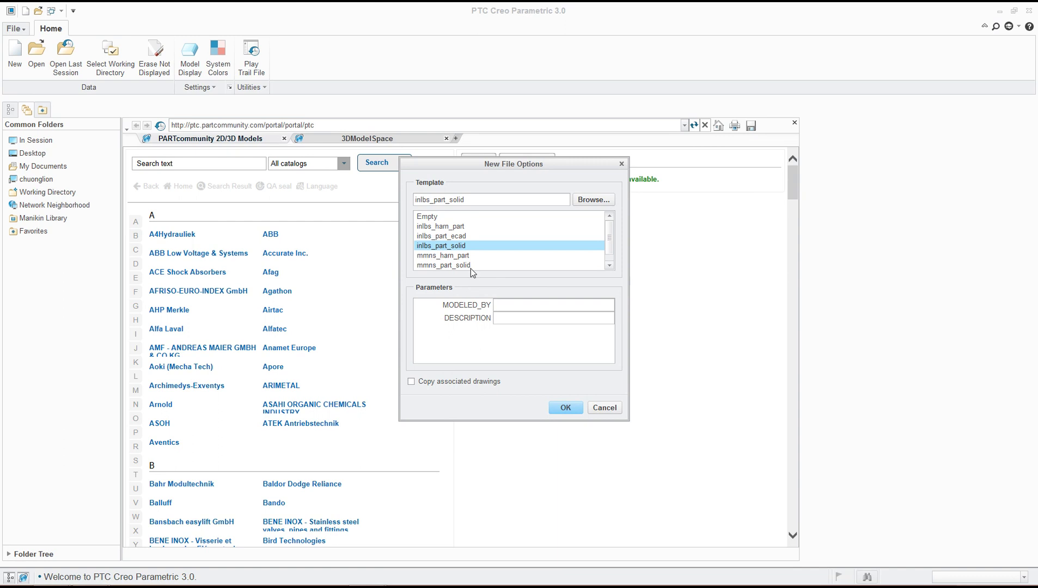
{"action": "left_click", "coordinate": [463, 265]}
{"action": "left_click", "coordinate": [565, 408]}
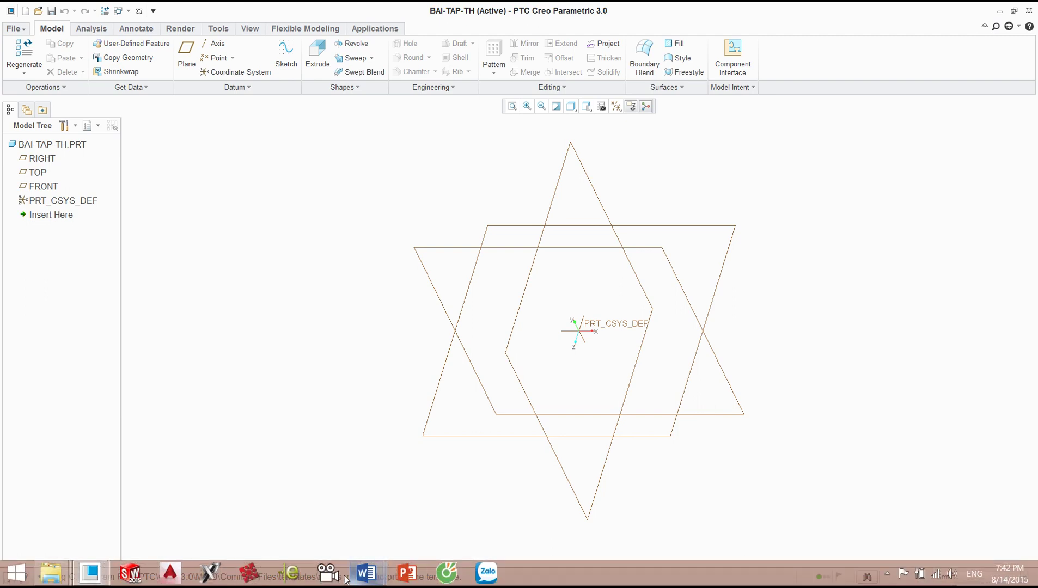
Switch to Word and review the weight, plastic density and overall size requirements in THIẾT KẾ 2D GHẾ CHŨ NHẬT.docx, and return to Creo.
{"action": "left_click", "coordinate": [100, 581]}
{"action": "left_click", "coordinate": [247, 521]}
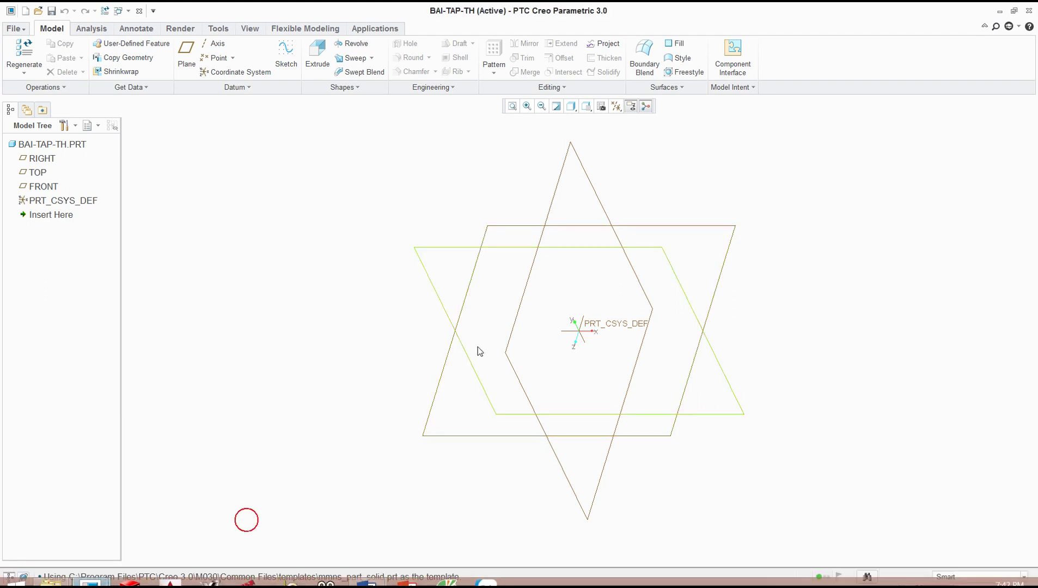
{"action": "left_click", "coordinate": [366, 575]}
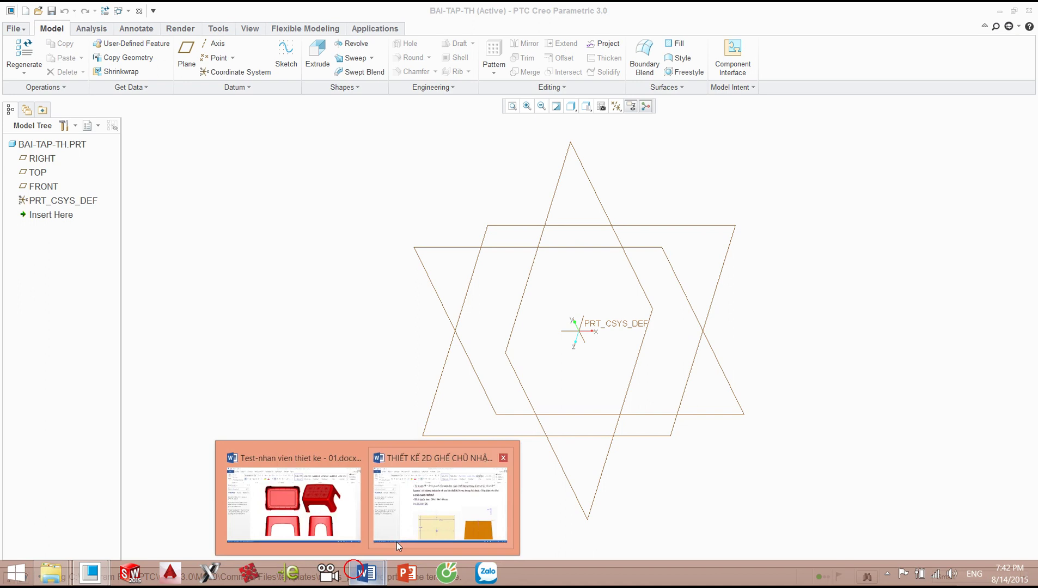
{"action": "left_click", "coordinate": [417, 512]}
{"action": "scroll", "coordinate": [507, 256], "scroll_direction": "up", "scroll_amount": 3}
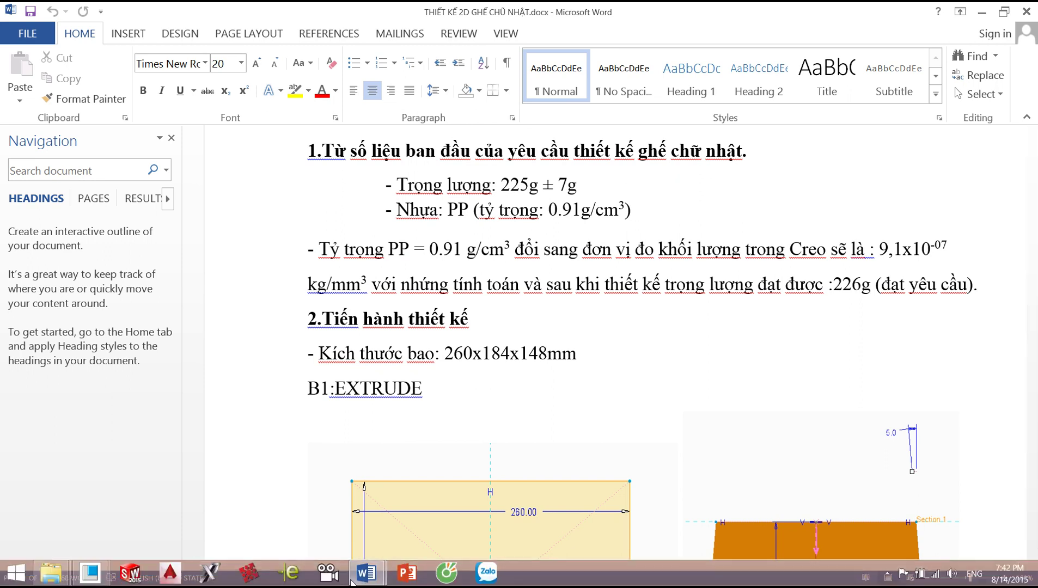
{"action": "scroll", "coordinate": [458, 409], "scroll_direction": "down", "scroll_amount": 3}
{"action": "scroll", "coordinate": [458, 409], "scroll_direction": "up", "scroll_amount": 5}
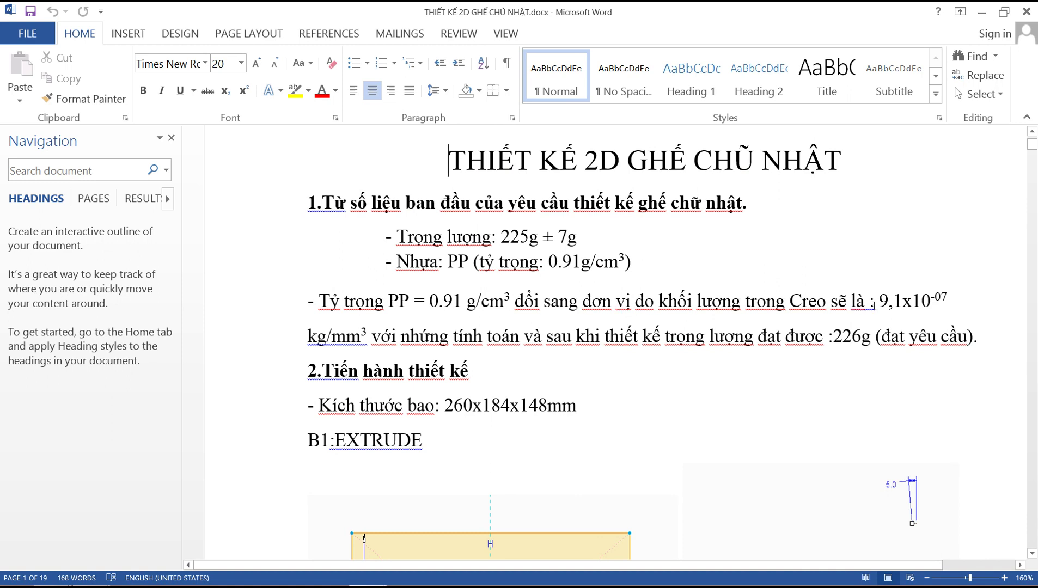
{"action": "scroll", "coordinate": [475, 414], "scroll_direction": "down", "scroll_amount": 3}
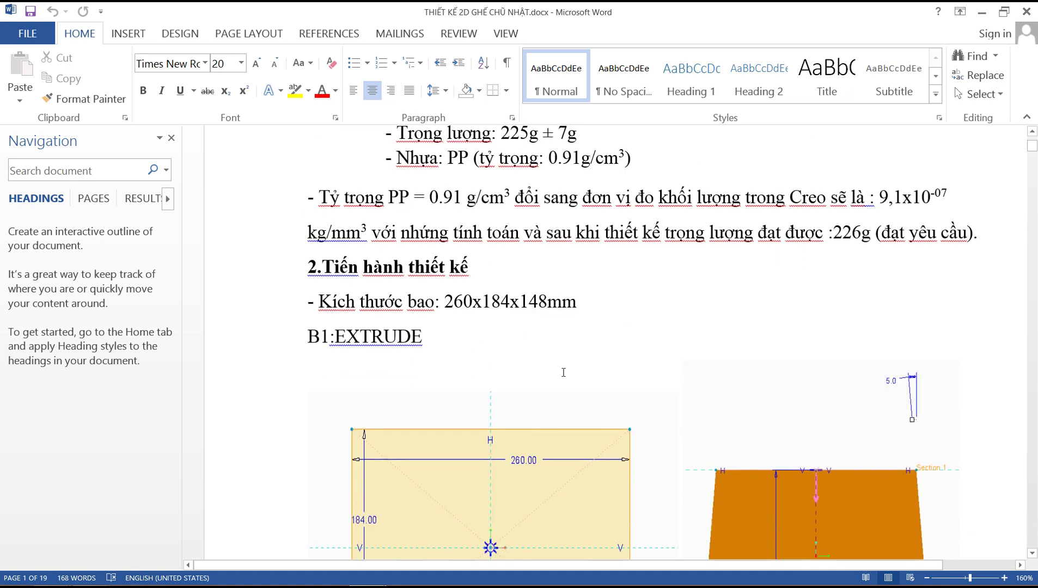
{"action": "scroll", "coordinate": [501, 403], "scroll_direction": "down", "scroll_amount": 3}
{"action": "scroll", "coordinate": [535, 304], "scroll_direction": "up", "scroll_amount": 3}
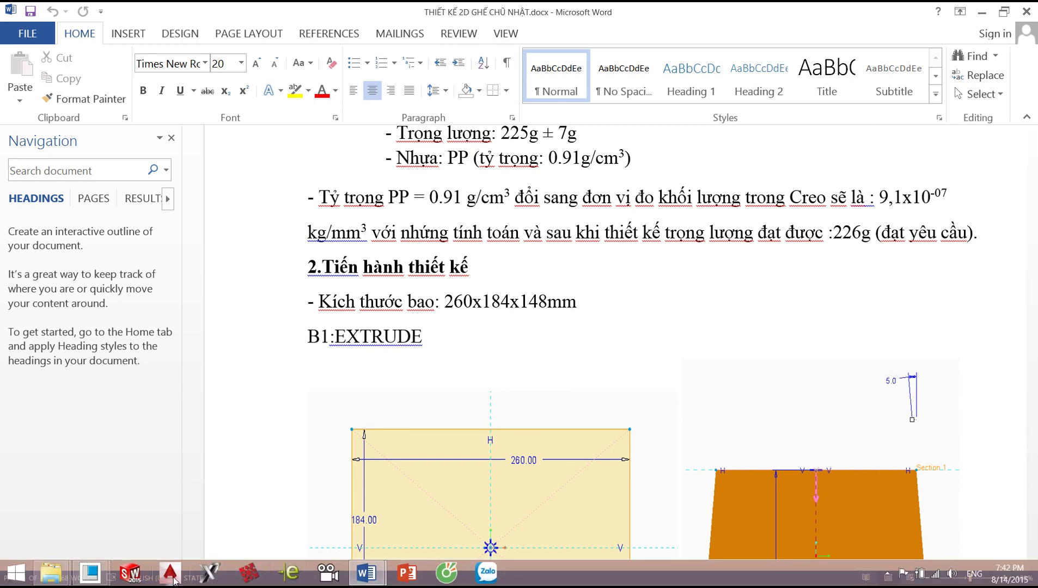
{"action": "left_click", "coordinate": [94, 578]}
{"action": "left_click", "coordinate": [209, 520]}
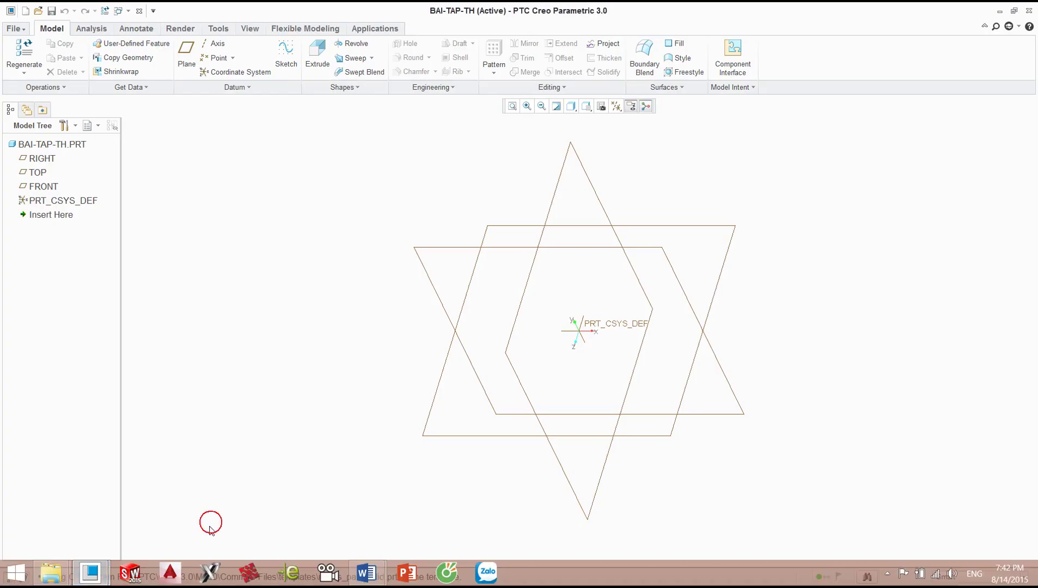
Change the model's system of units to millimeter Kilogram Sec (mmKs) in the model properties.
{"action": "left_click", "coordinate": [12, 30]}
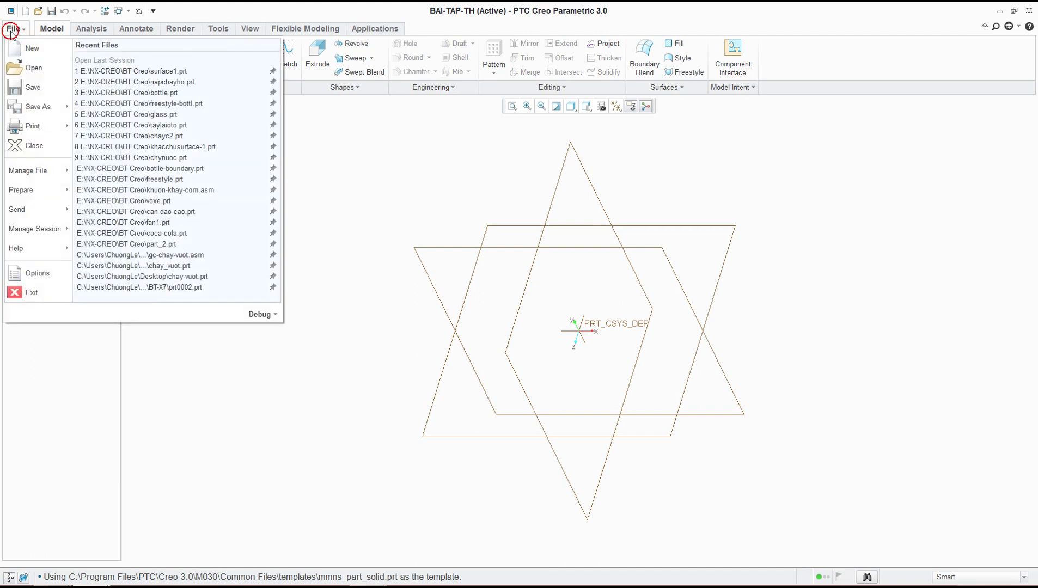
{"action": "mouse_move", "coordinate": [22, 193]}
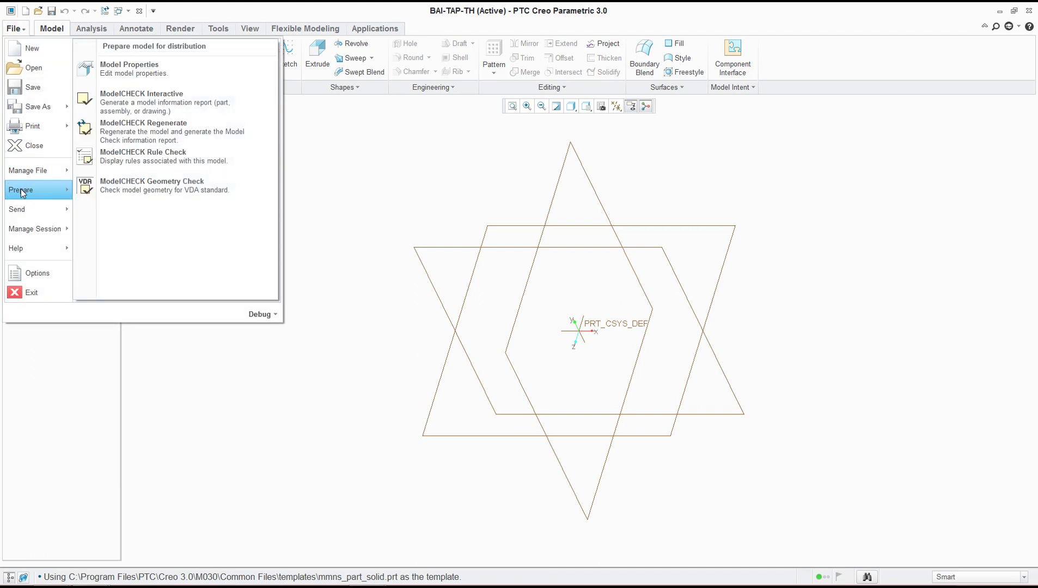
{"action": "left_click", "coordinate": [166, 69]}
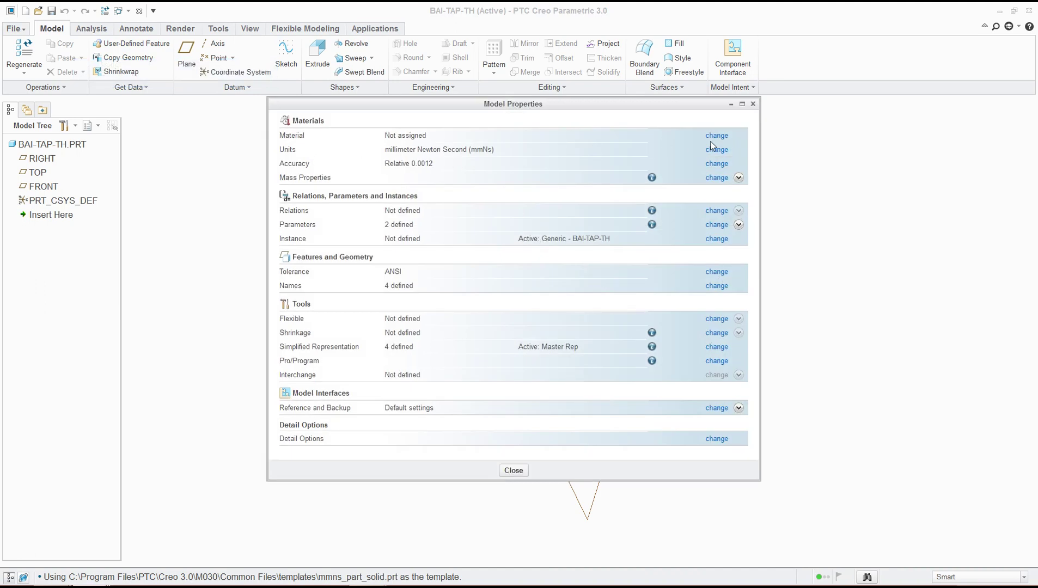
{"action": "left_click", "coordinate": [714, 150]}
{"action": "left_click_drag", "start_coordinate": [969, 19], "coordinate": [708, 202]}
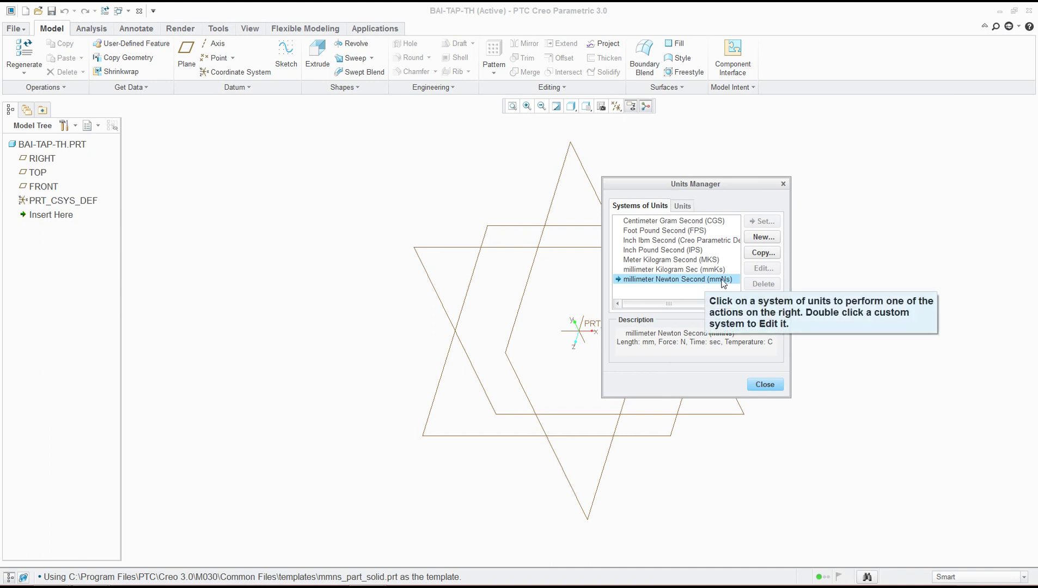
{"action": "left_click", "coordinate": [702, 270]}
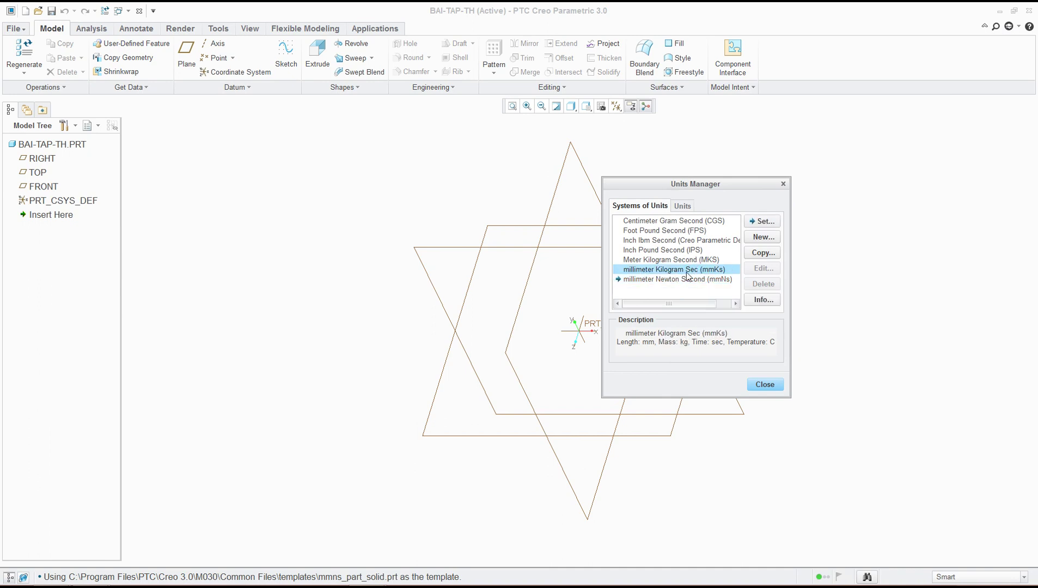
{"action": "left_click", "coordinate": [774, 222]}
{"action": "left_click", "coordinate": [768, 527]}
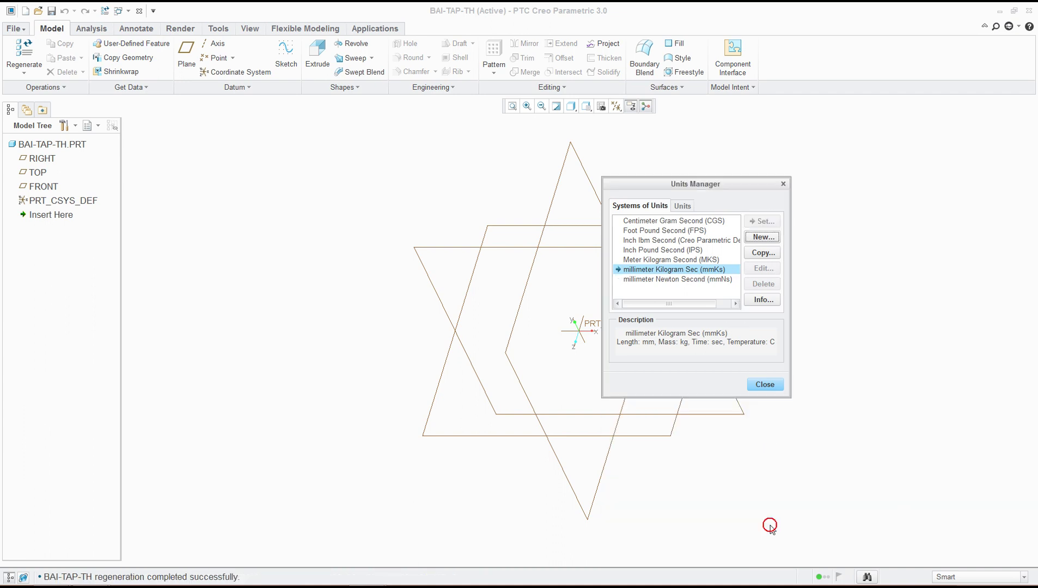
{"action": "left_click", "coordinate": [764, 384]}
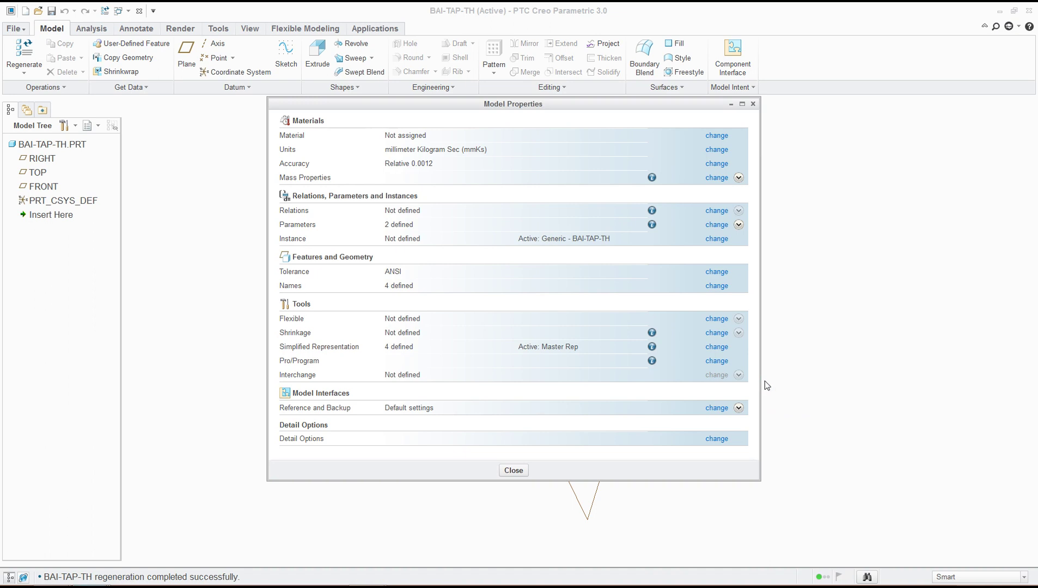
{"action": "left_click", "coordinate": [514, 471]}
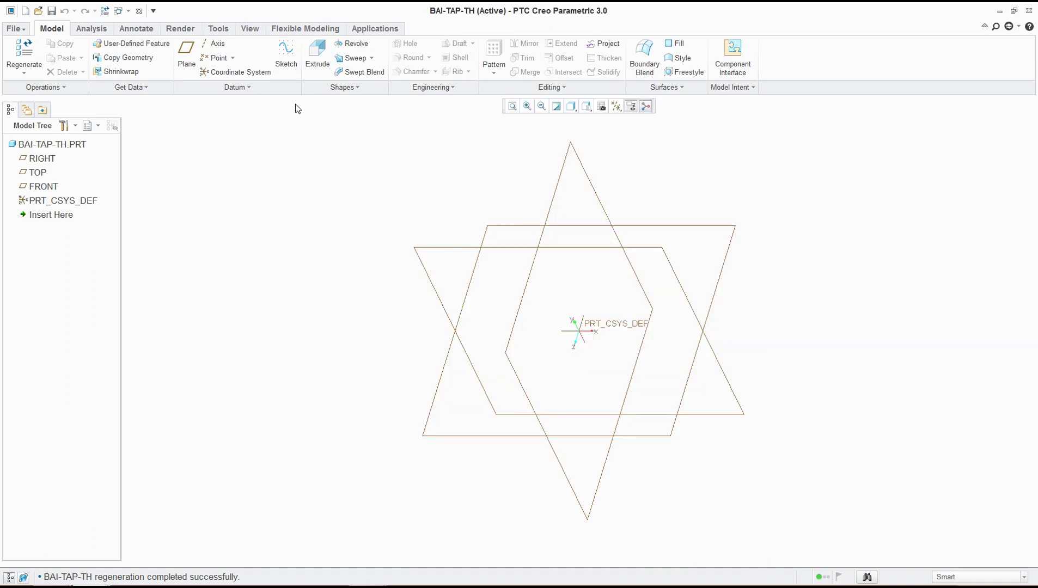
View the stool pictures in the Word document Test-nhan vien thiet ke - 01.docx, and close that document.
{"action": "middle_click_drag", "start_coordinate": [609, 315], "coordinate": [674, 324]}
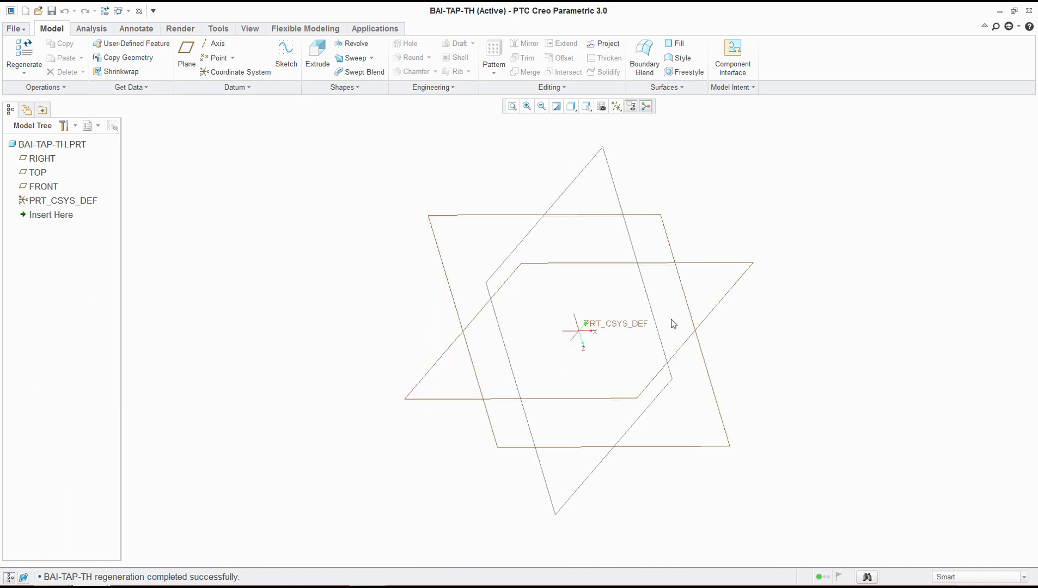
{"action": "mouse_move", "coordinate": [447, 570]}
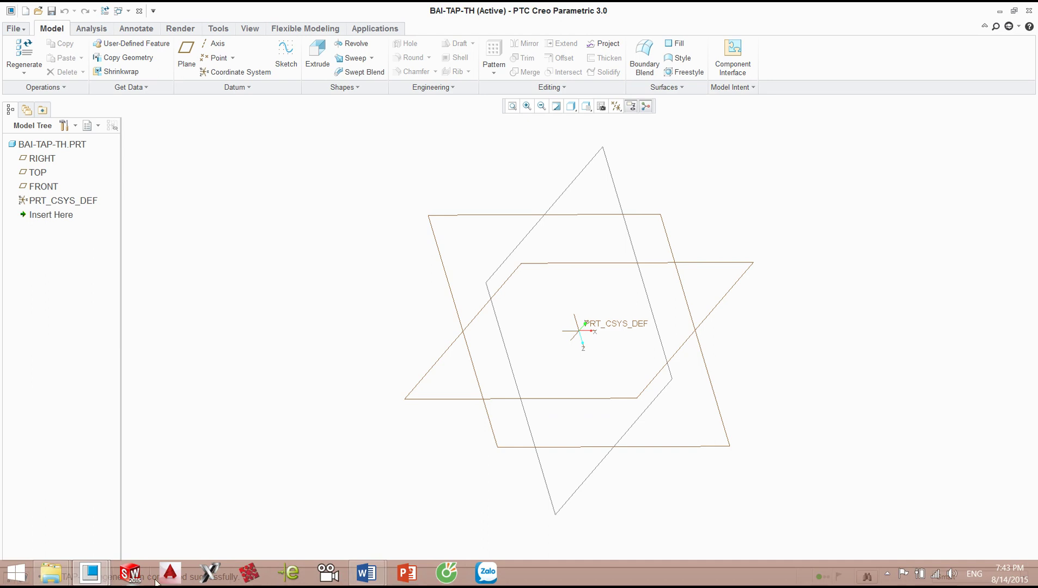
{"action": "mouse_move", "coordinate": [366, 573]}
{"action": "left_click", "coordinate": [289, 493]}
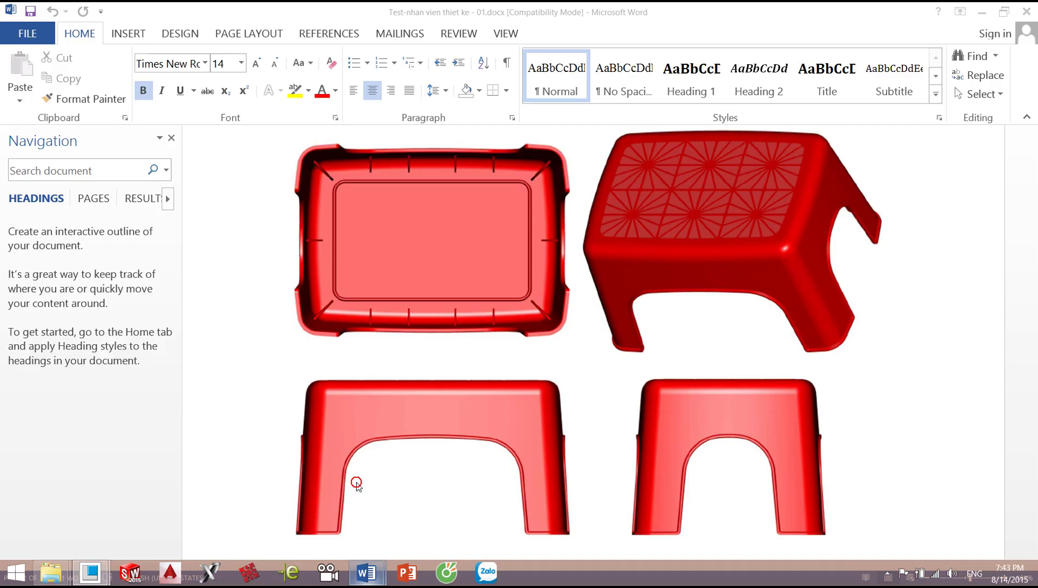
{"action": "scroll", "coordinate": [672, 325], "scroll_direction": "down", "scroll_amount": 5}
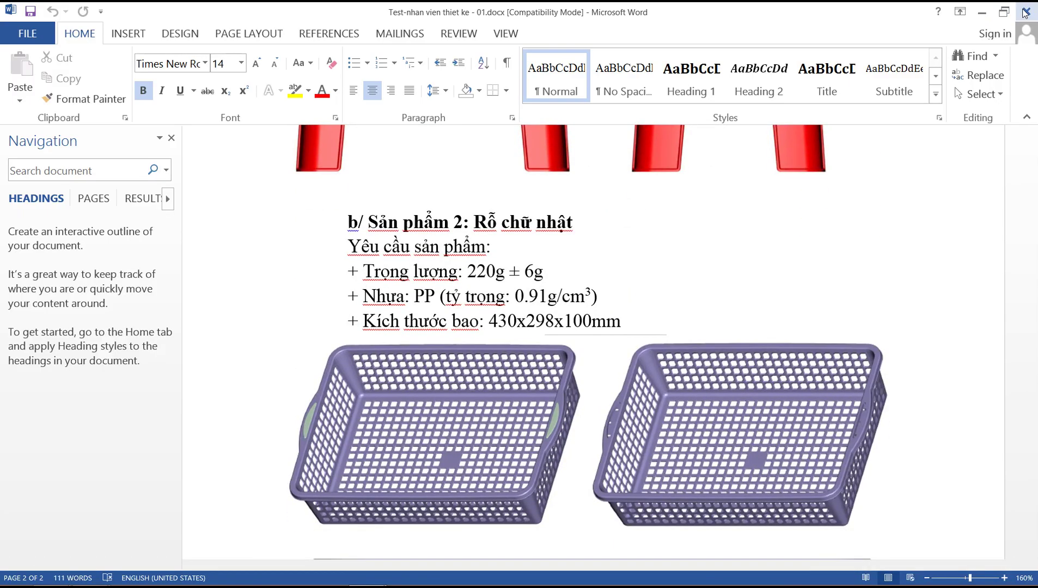
{"action": "left_click", "coordinate": [1023, 10]}
Examine the overall dimensions and the B1 extrude sketches in THIẾT KẾ 2D GHẾ CHŨ NHẬT.docx, and return to Creo.
{"action": "left_click", "coordinate": [368, 573]}
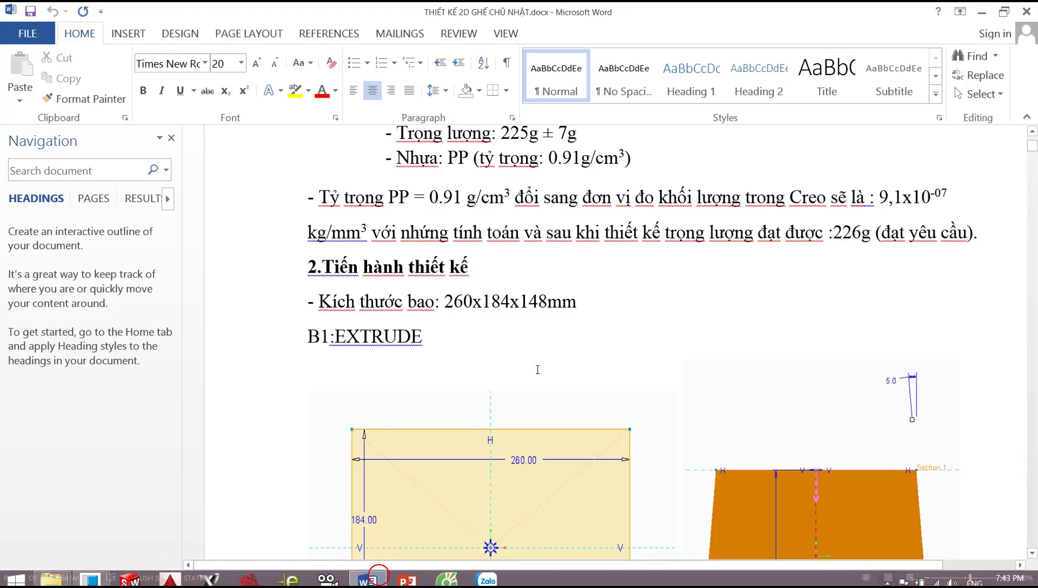
{"action": "scroll", "coordinate": [546, 356], "scroll_direction": "down", "scroll_amount": 1}
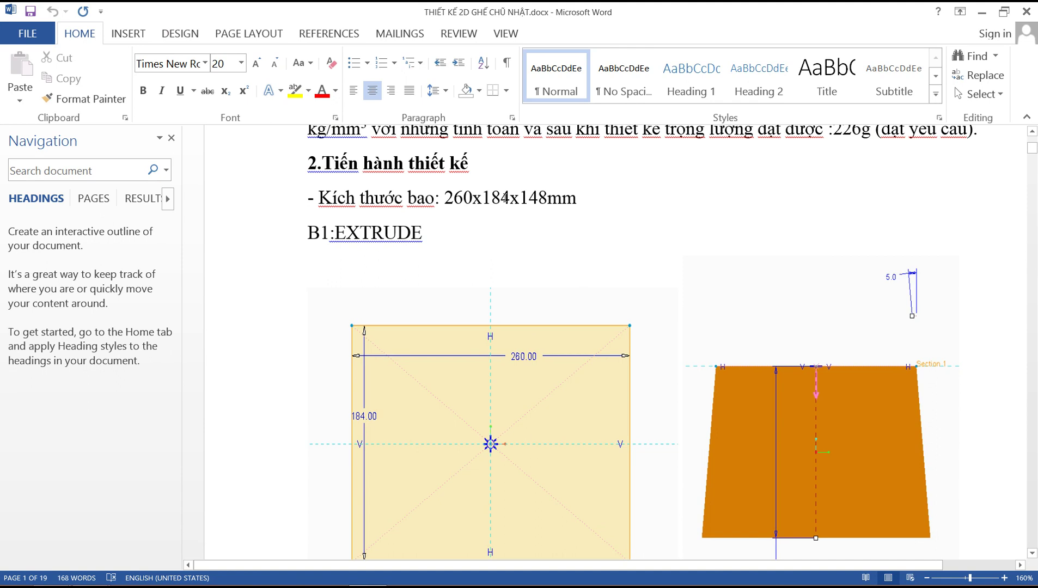
{"action": "left_click_drag", "start_coordinate": [447, 193], "coordinate": [575, 205]}
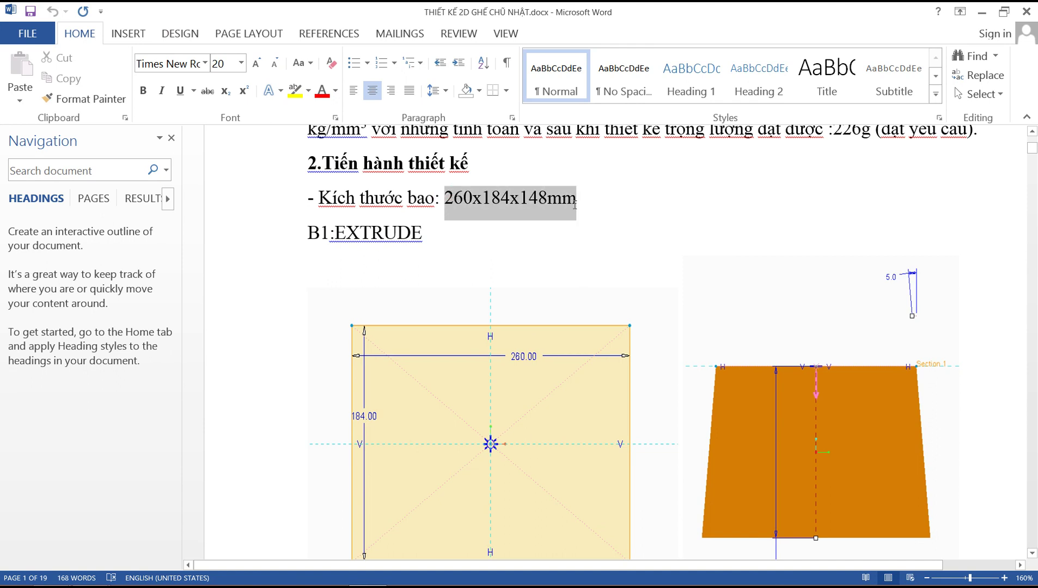
{"action": "scroll", "coordinate": [561, 338], "scroll_direction": "down", "scroll_amount": 3}
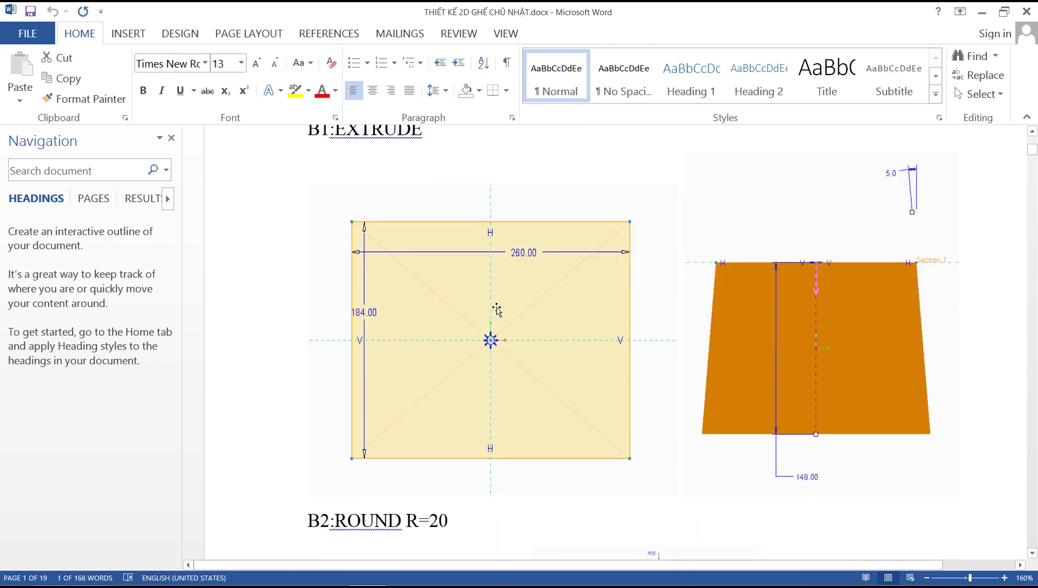
{"action": "scroll", "coordinate": [492, 311], "scroll_direction": "up", "scroll_amount": 2}
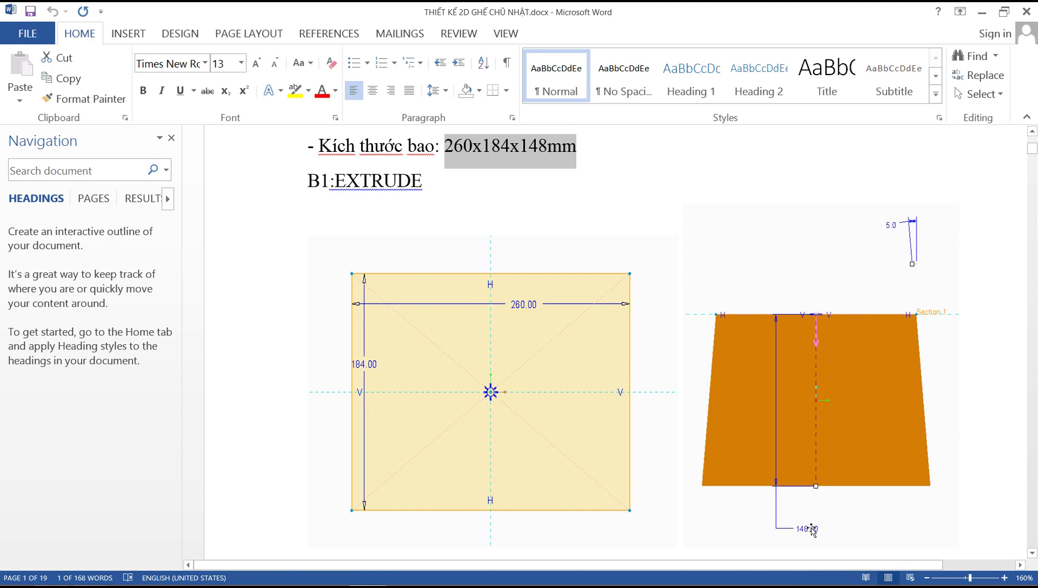
{"action": "key", "text": "alt+Tab"}
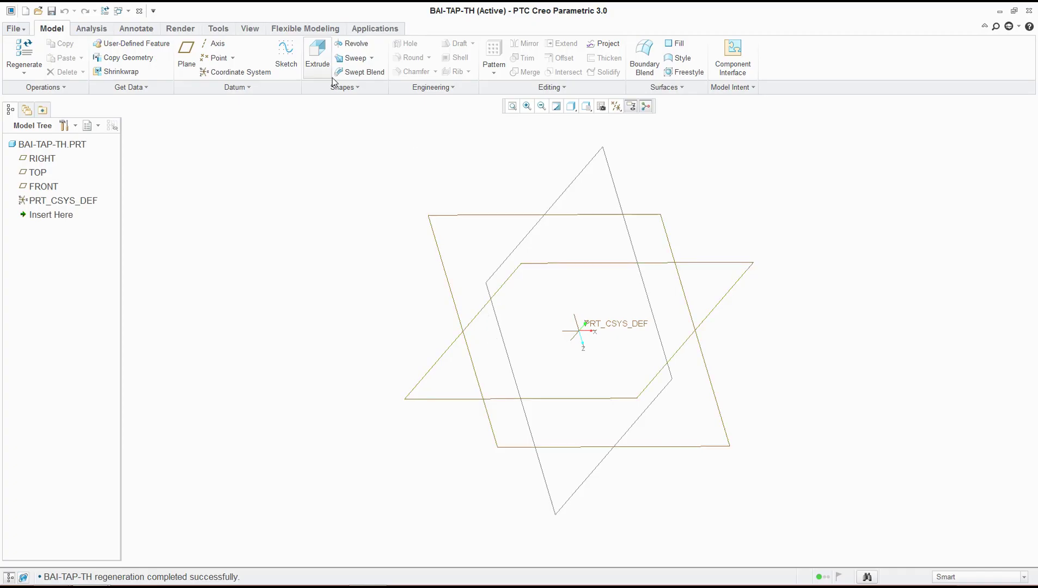
Start an Extrude on the TOP plane and sketch a center rectangle from the origin.
{"action": "left_click", "coordinate": [318, 53]}
{"action": "left_click", "coordinate": [492, 214]}
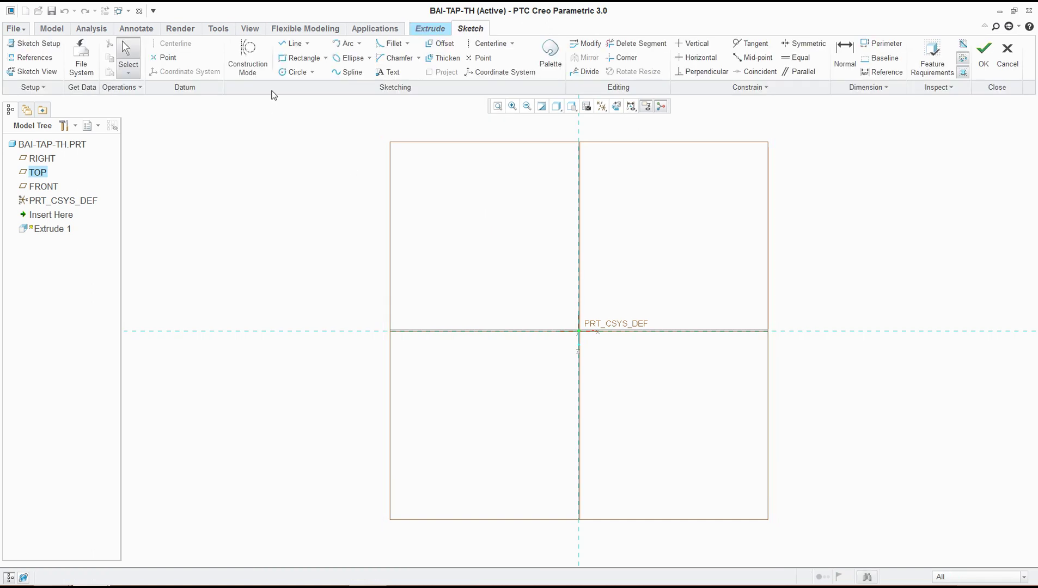
{"action": "left_click", "coordinate": [326, 58]}
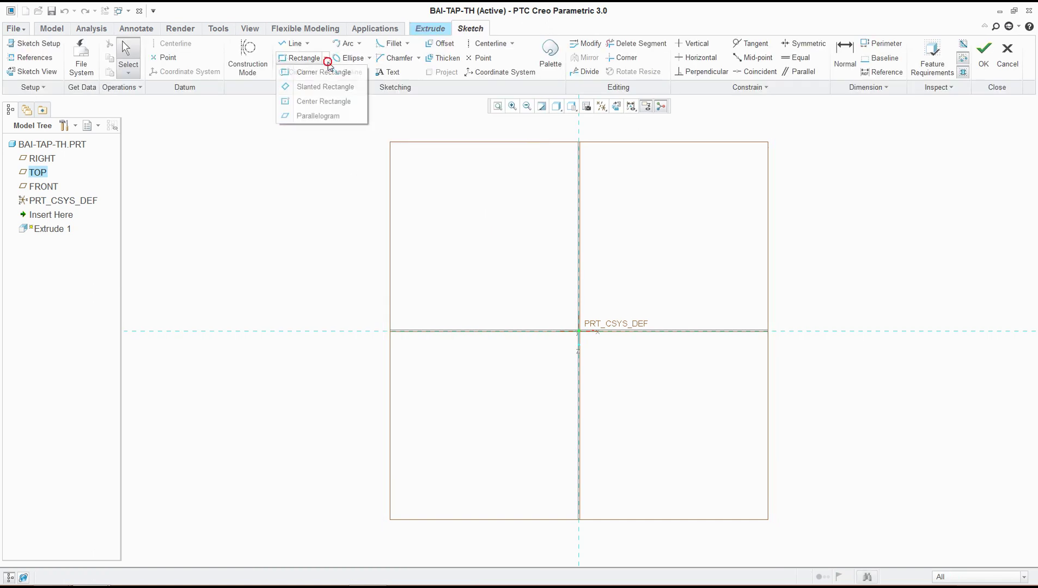
{"action": "left_click", "coordinate": [304, 101]}
{"action": "left_click", "coordinate": [579, 331]}
{"action": "left_click", "coordinate": [378, 130]}
{"action": "middle_click", "coordinate": [535, 235]}
Check the rectangle's dimensions in the Word document and set the sketched rectangle's width to 260 mm.
{"action": "key", "text": "alt+Tab"}
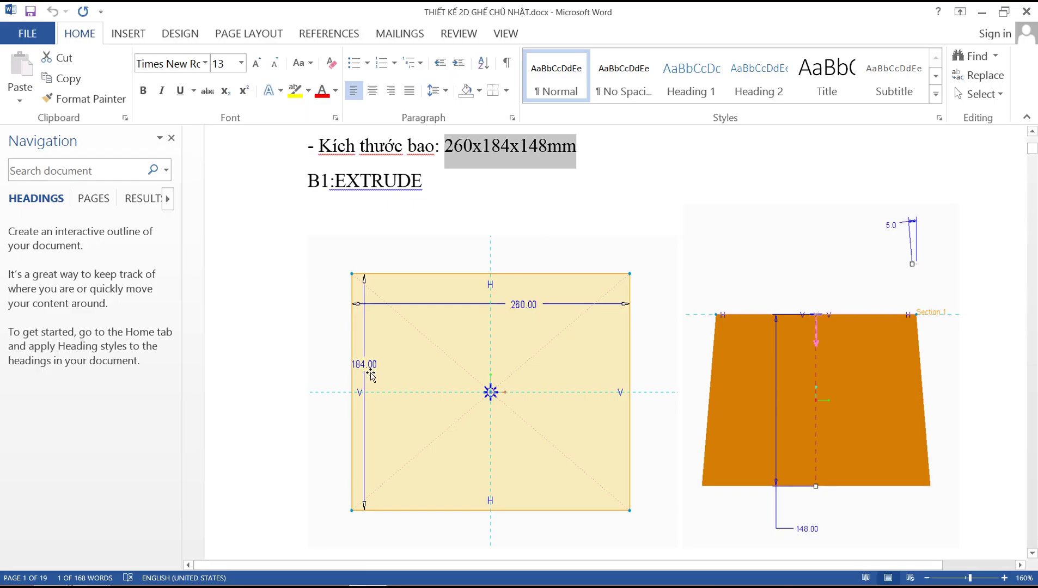
{"action": "key", "text": "alt+Tab"}
{"action": "double_click", "coordinate": [626, 161]}
{"action": "type", "text": "260"}
{"action": "key", "text": "Return"}
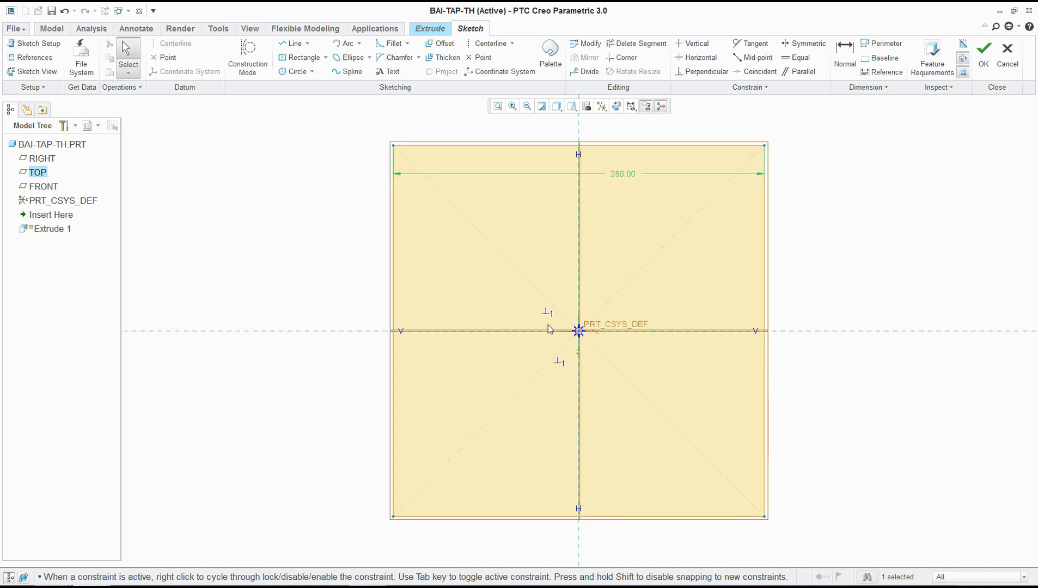
{"action": "left_click", "coordinate": [845, 52]}
{"action": "left_click", "coordinate": [767, 248]}
{"action": "middle_click", "coordinate": [810, 276]}
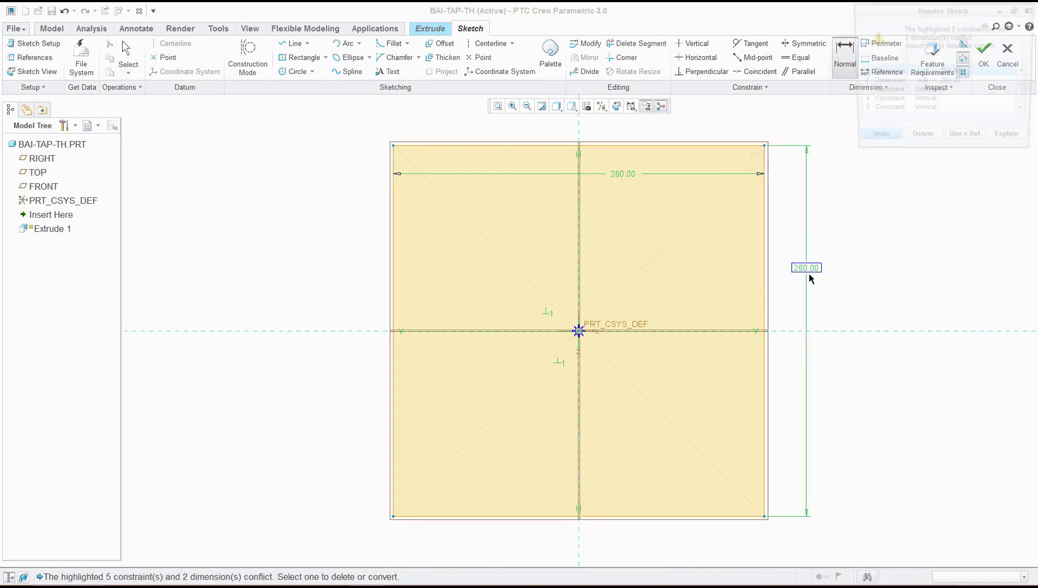
{"action": "left_click", "coordinate": [924, 101]}
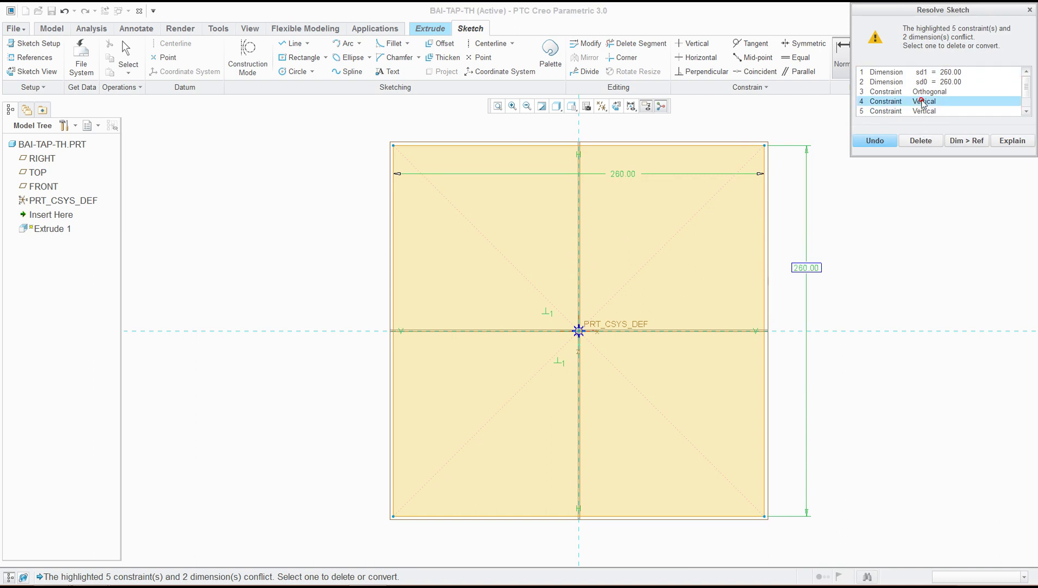
{"action": "left_click", "coordinate": [920, 141]}
{"action": "key", "text": "Return"}
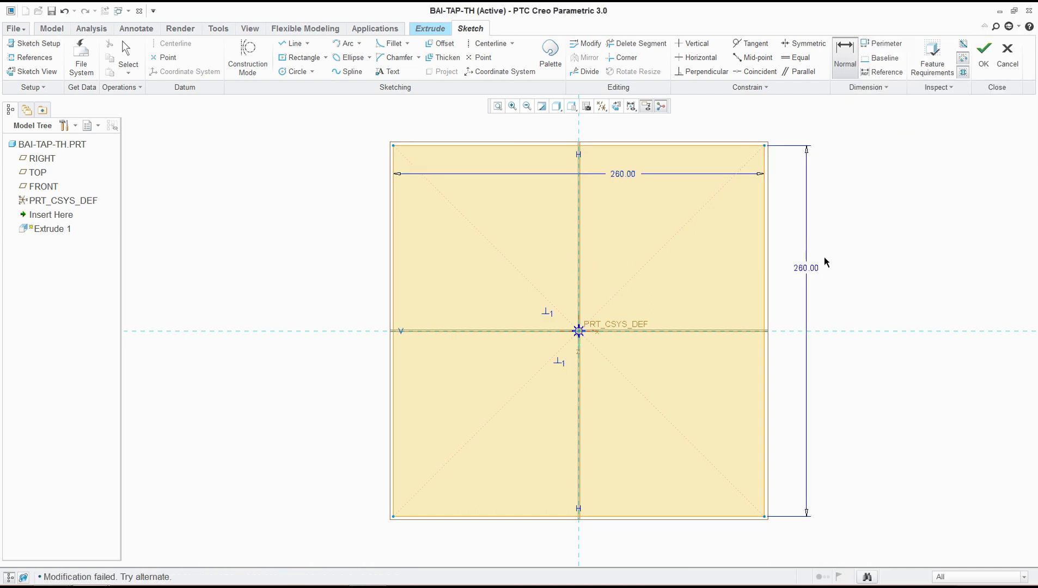
{"action": "left_click", "coordinate": [1008, 55]}
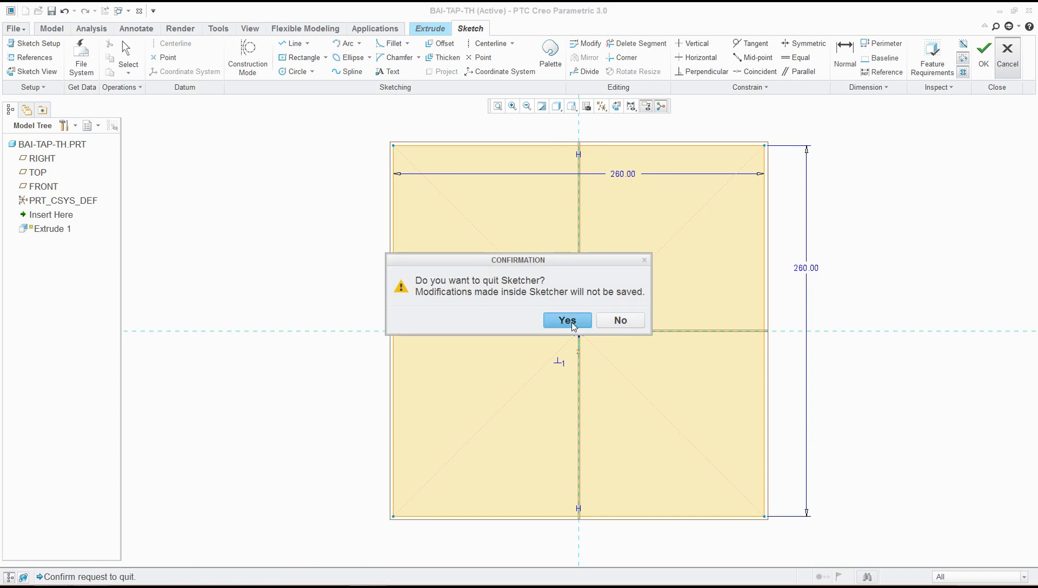
{"action": "left_click", "coordinate": [562, 320]}
Define a new extrude sketch on the TOP plane with RIGHT as reference, and draw a center rectangle about 89 by 171 mm from the origin.
{"action": "left_click", "coordinate": [58, 88]}
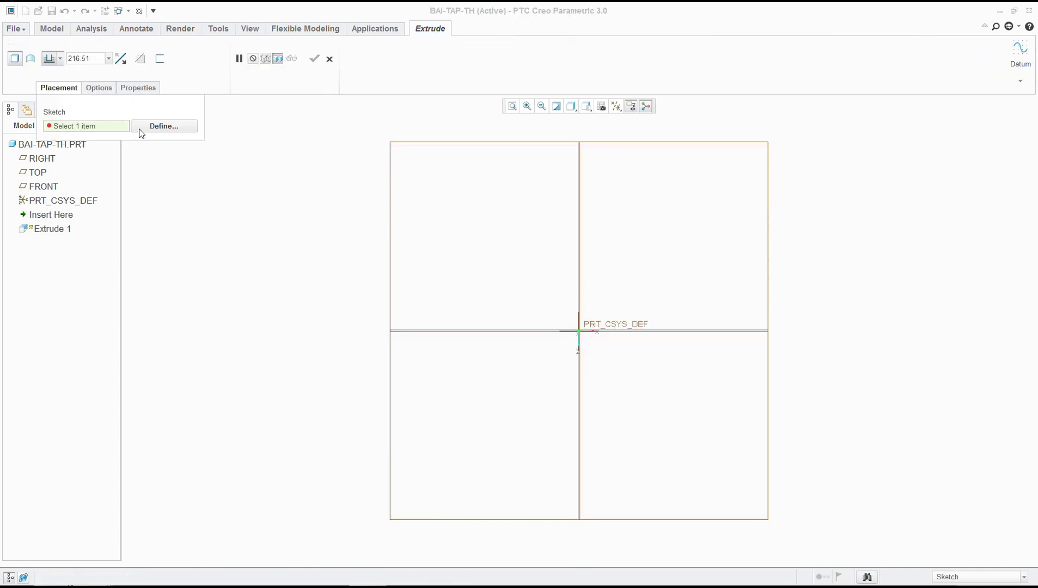
{"action": "left_click", "coordinate": [154, 129]}
{"action": "left_click", "coordinate": [491, 143]}
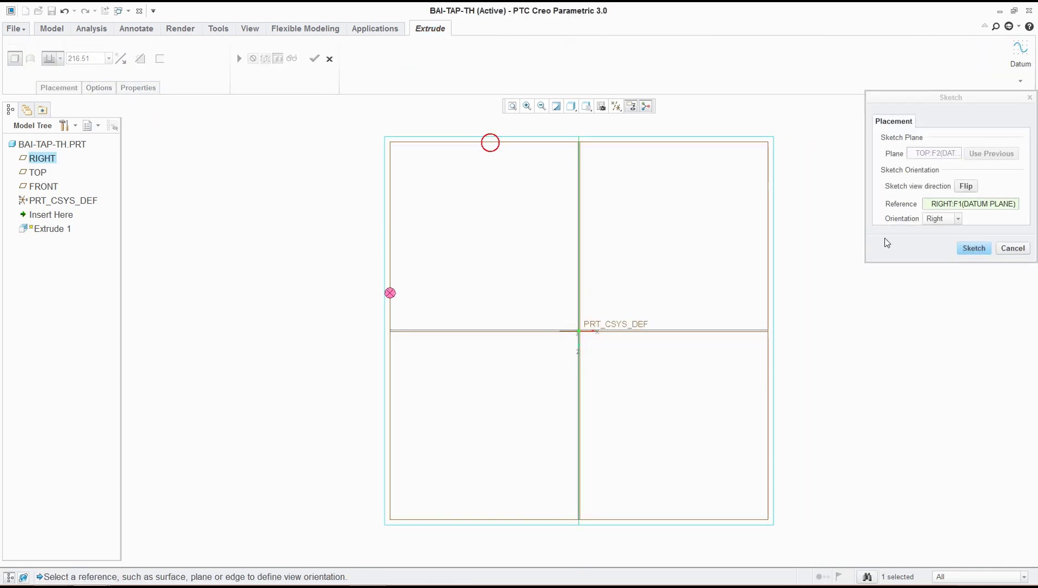
{"action": "left_click", "coordinate": [973, 248]}
{"action": "left_click", "coordinate": [301, 58]}
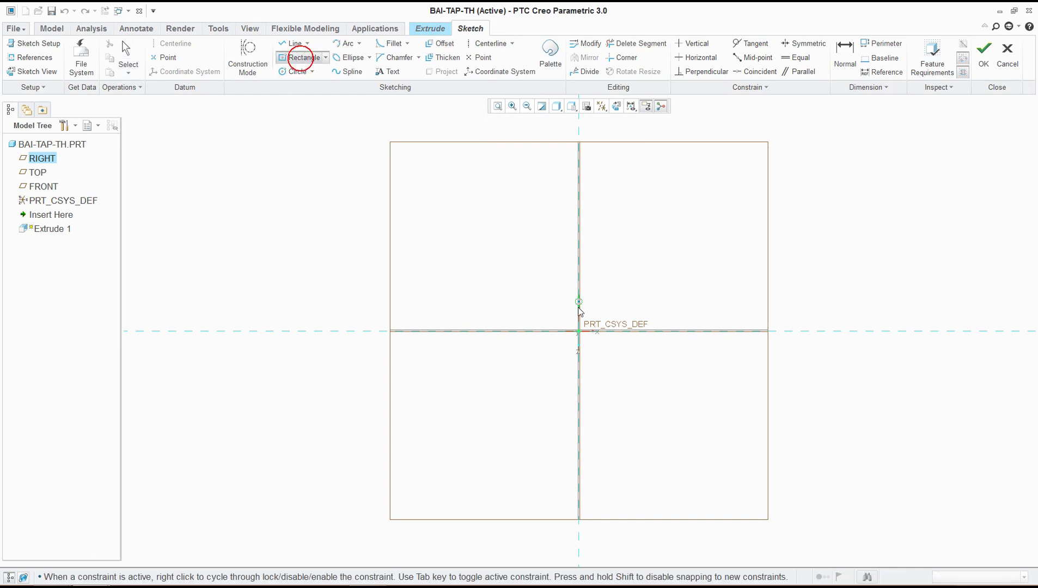
{"action": "left_click", "coordinate": [578, 331]}
{"action": "left_click", "coordinate": [515, 209]}
{"action": "middle_click", "coordinate": [649, 237]}
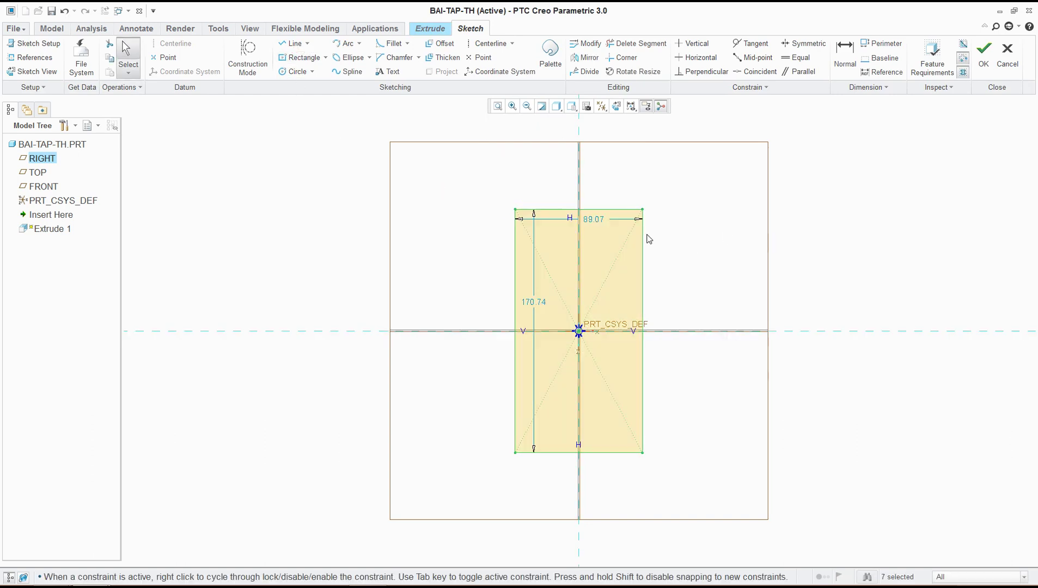
Set the rectangle's width to 260 mm and its height to 184 mm, and finish the sketch.
{"action": "double_click", "coordinate": [588, 216]}
{"action": "type", "text": "260"}
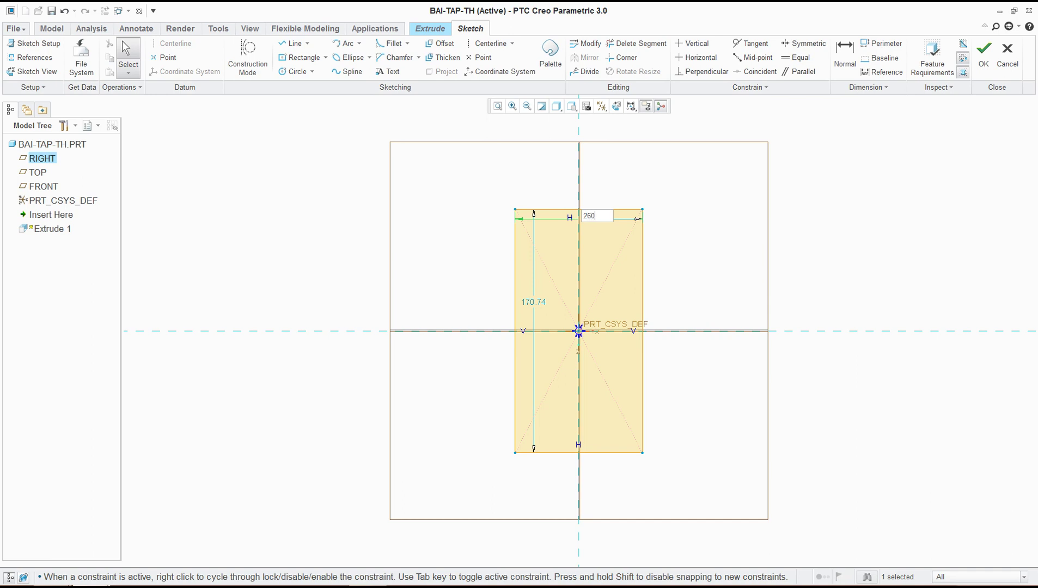
{"action": "key", "text": "Return"}
{"action": "double_click", "coordinate": [424, 297]}
{"action": "type", "text": "1"}
{"action": "key", "text": "Return"}
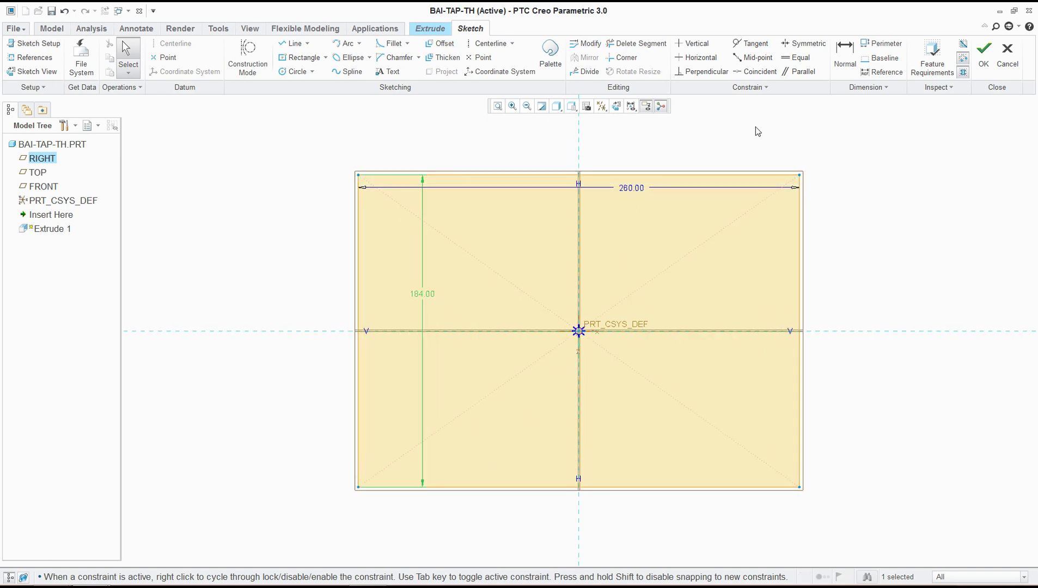
{"action": "left_click", "coordinate": [984, 62]}
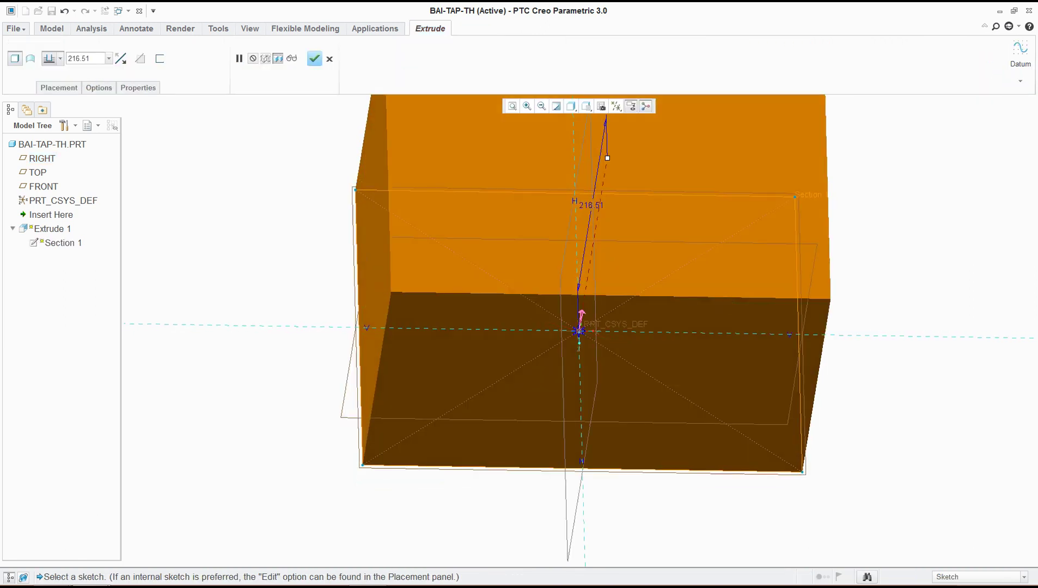
Set the extrusion depth to 148 mm.
{"action": "double_click", "coordinate": [594, 203]}
{"action": "type", "text": "1"}
{"action": "key", "text": "Return"}
{"action": "scroll", "coordinate": [595, 292], "scroll_direction": "down", "scroll_amount": 4}
{"action": "scroll", "coordinate": [594, 293], "scroll_direction": "up", "scroll_amount": 7}
{"action": "middle_click_drag", "start_coordinate": [616, 255], "coordinate": [649, 456]}
{"action": "scroll", "coordinate": [602, 409], "scroll_direction": "up", "scroll_amount": 2}
{"action": "middle_click_drag", "start_coordinate": [620, 368], "coordinate": [596, 361]}
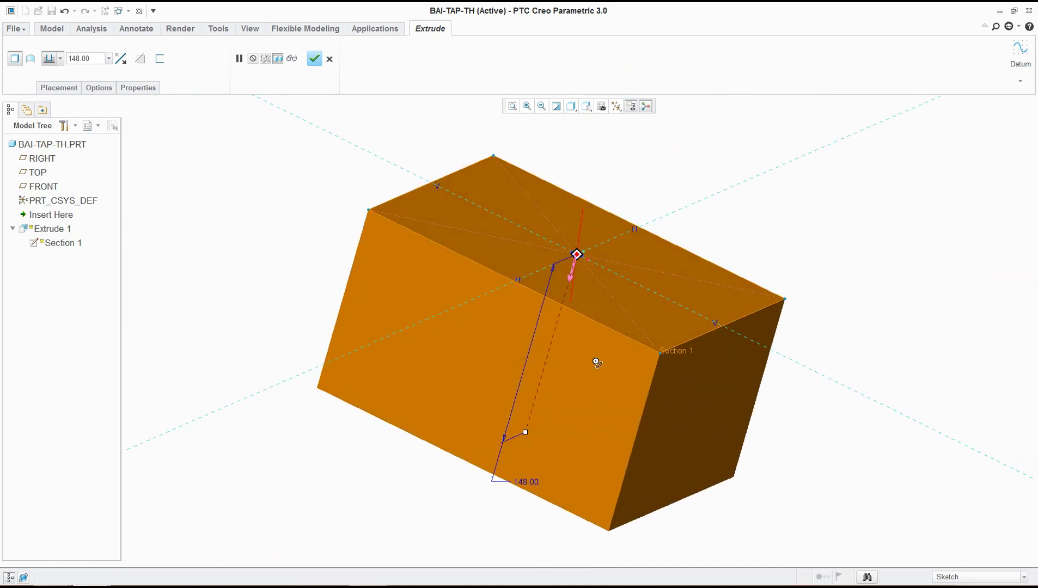
Check the taper angle in the Word document, add a 5-degree taper to the extrusion in Creo, and complete the feature.
{"action": "key", "text": "alt+Tab"}
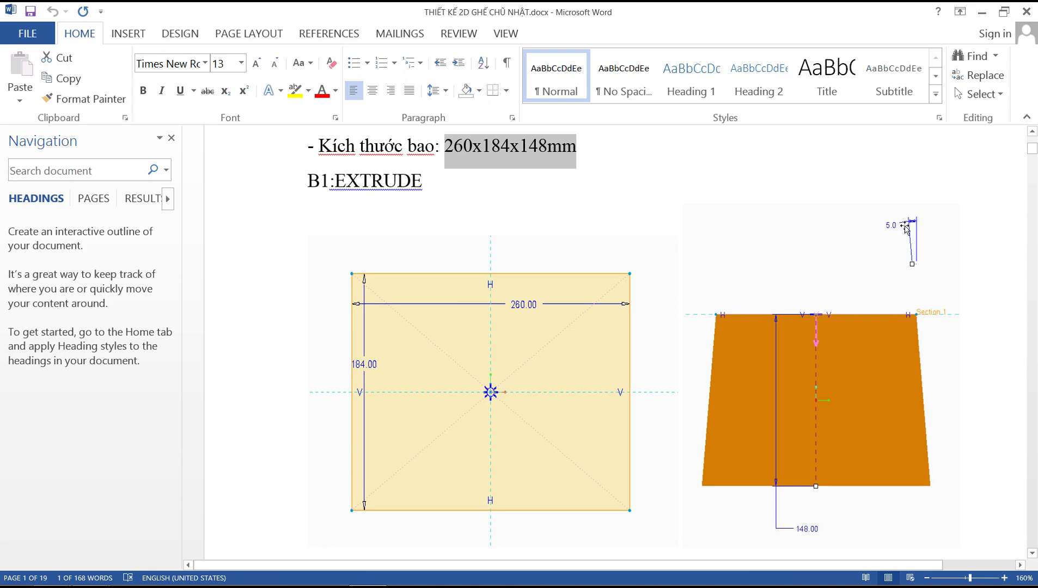
{"action": "key", "text": "alt+Tab"}
{"action": "left_click", "coordinate": [100, 88]}
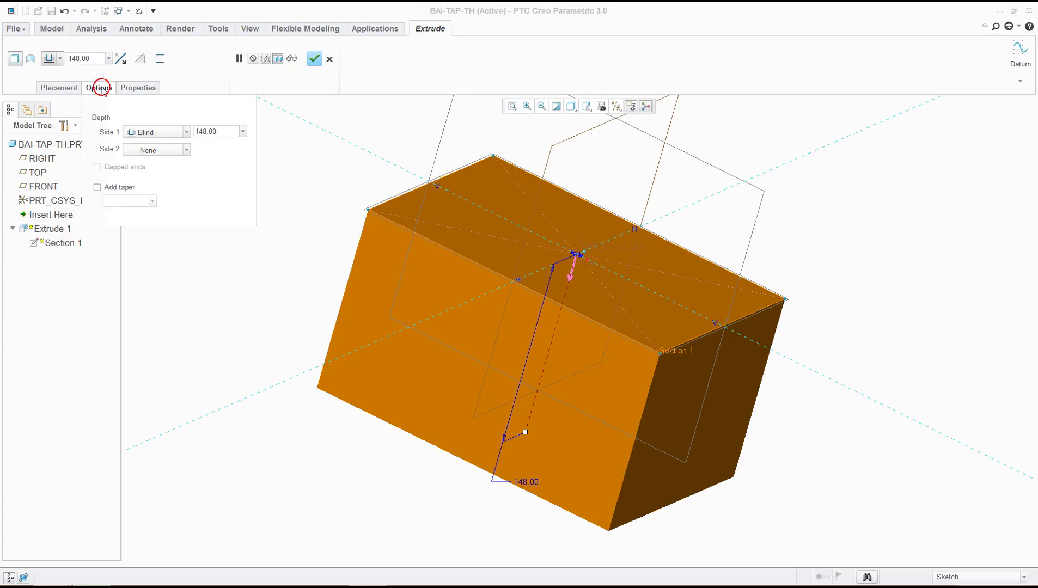
{"action": "left_click", "coordinate": [98, 188]}
{"action": "double_click", "coordinate": [124, 204]}
{"action": "type", "text": "5"}
{"action": "key", "text": "Return"}
{"action": "middle_click_drag", "start_coordinate": [579, 359], "coordinate": [733, 376]}
{"action": "left_click", "coordinate": [323, 67]}
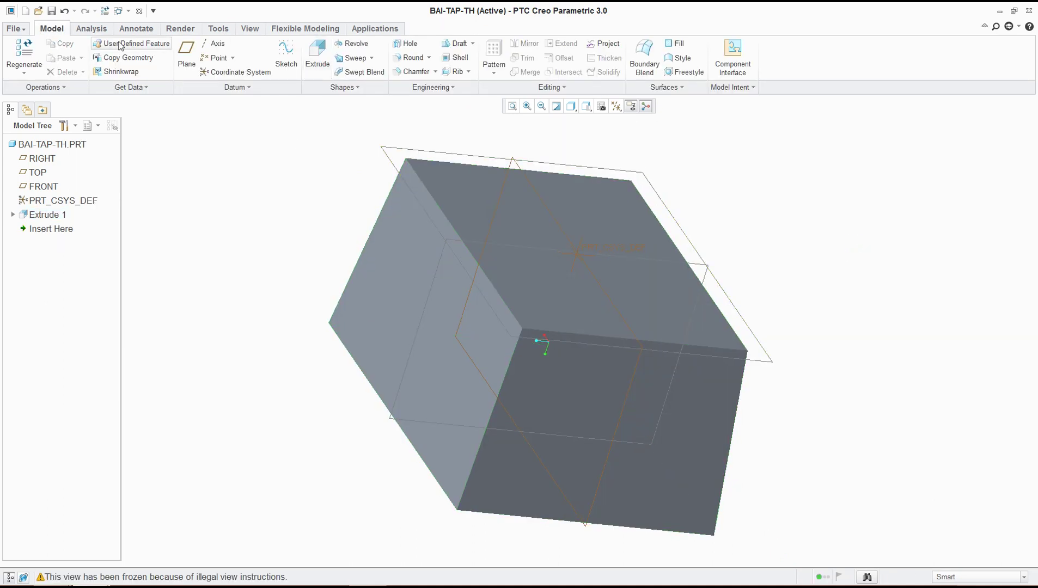
Start a Mass Properties analysis of the tapered body.
{"action": "left_click", "coordinate": [91, 29]}
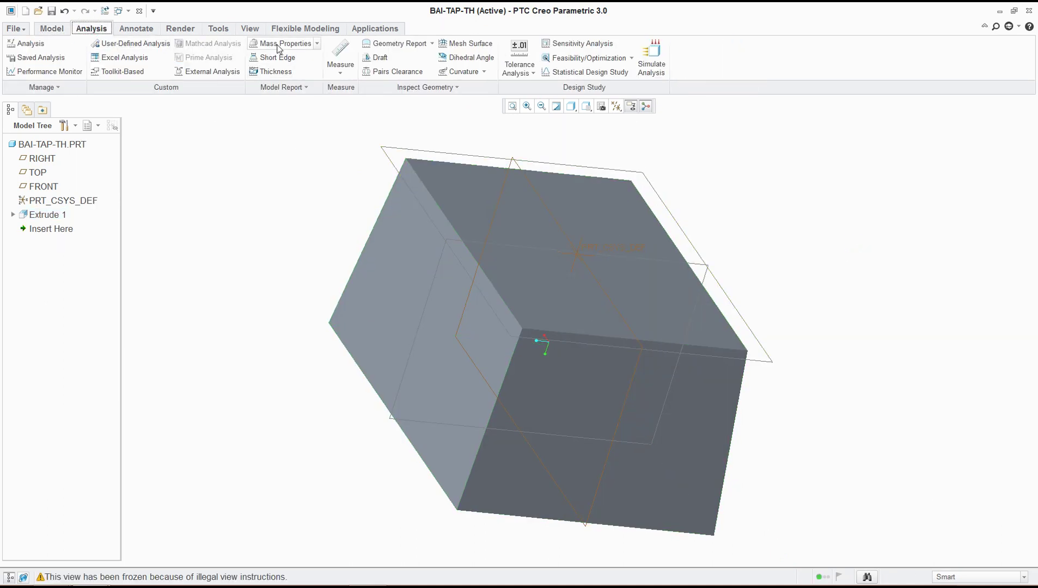
{"action": "left_click", "coordinate": [58, 29]}
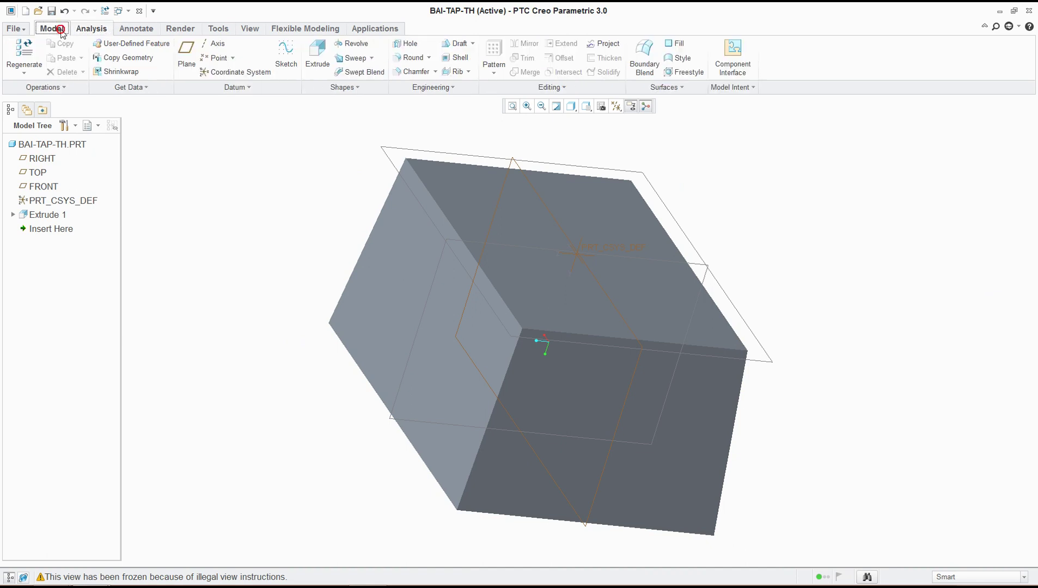
{"action": "left_click", "coordinate": [90, 31]}
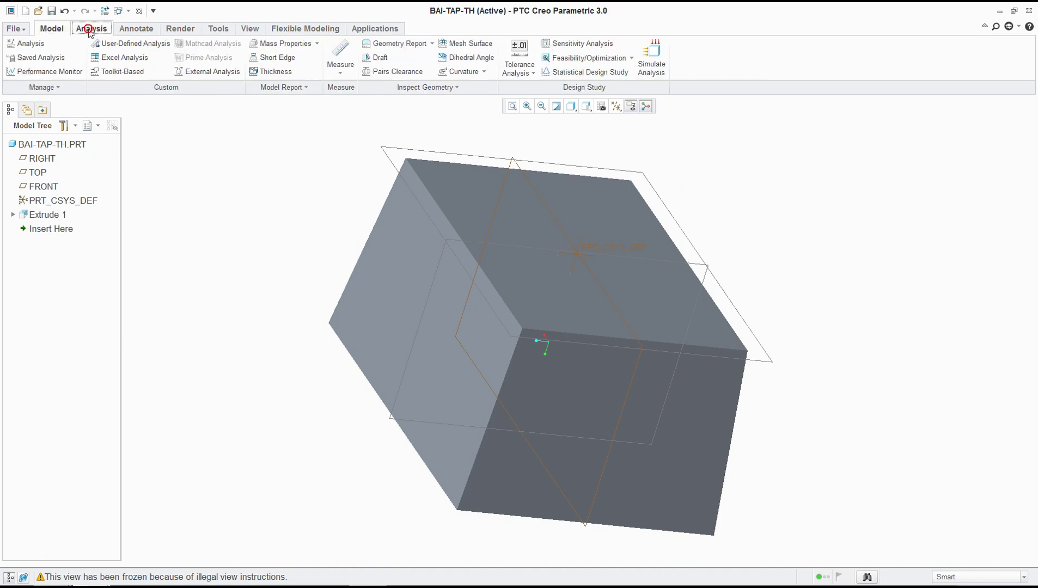
{"action": "left_click", "coordinate": [285, 46]}
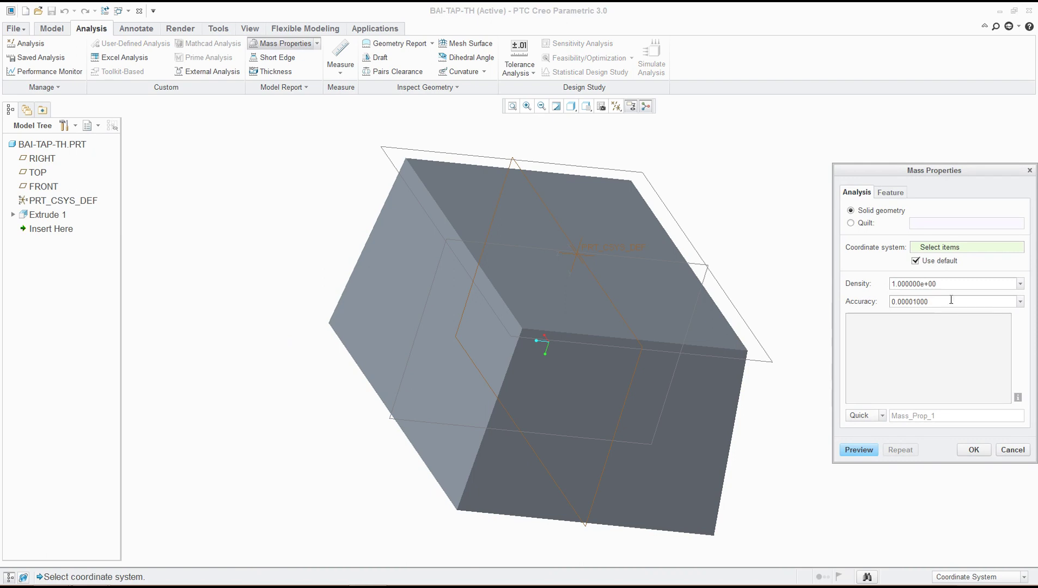
Try to enter a new density value in the Mass Properties analysis.
{"action": "double_click", "coordinate": [947, 283]}
{"action": "type", "text": "9.1*e^-7"}
{"action": "key", "text": "Return"}
{"action": "left_click", "coordinate": [948, 283]}
Look up the PP density converted to kg/mm³ in THIẾT KẾ 2D GHẾ CHŨ NHẬT.docx, and return to Creo.
{"action": "key", "text": "alt+Tab"}
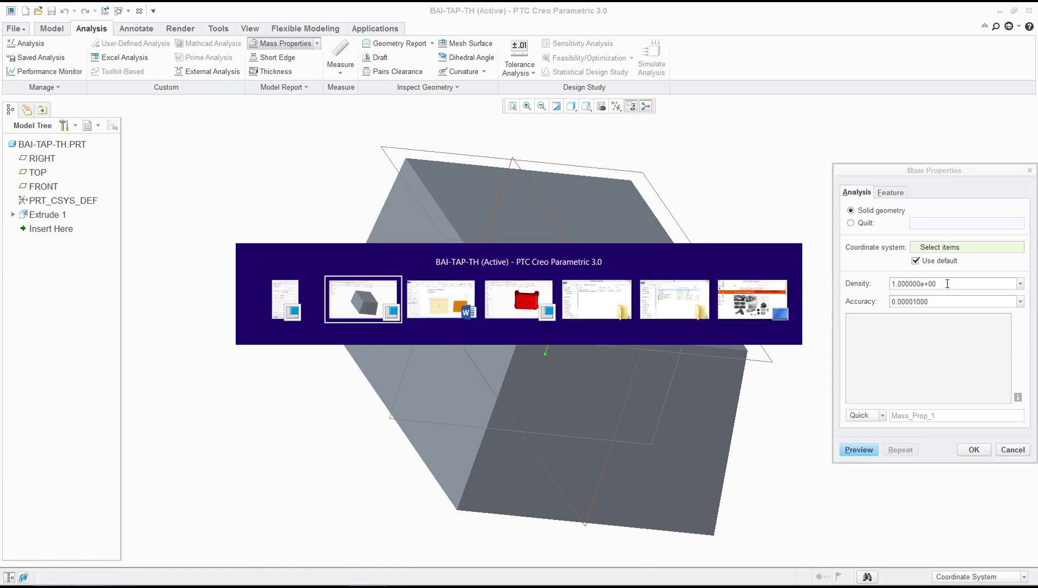
{"action": "left_click", "coordinate": [367, 572]}
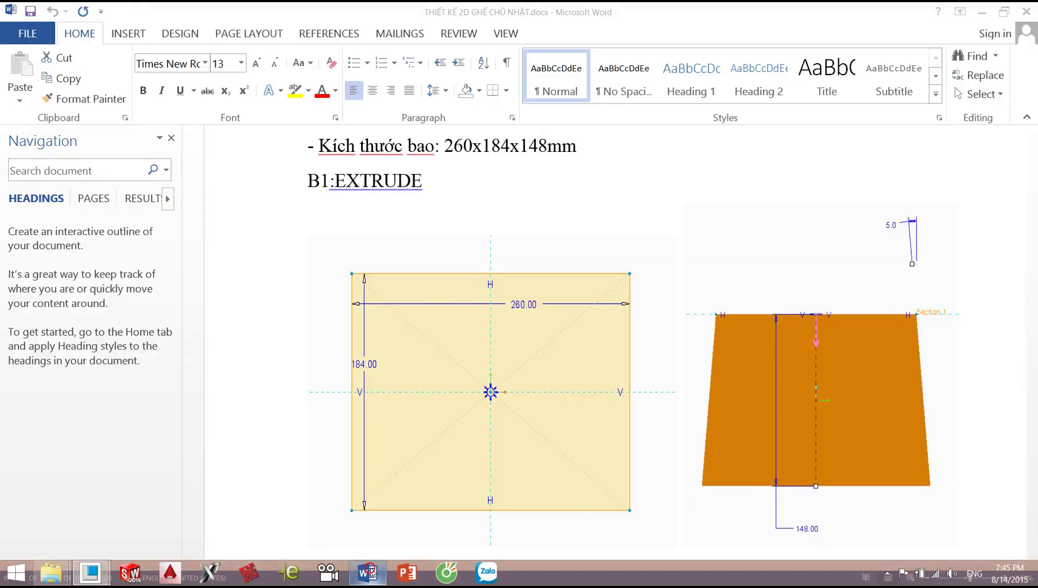
{"action": "scroll", "coordinate": [535, 366], "scroll_direction": "up", "scroll_amount": 5}
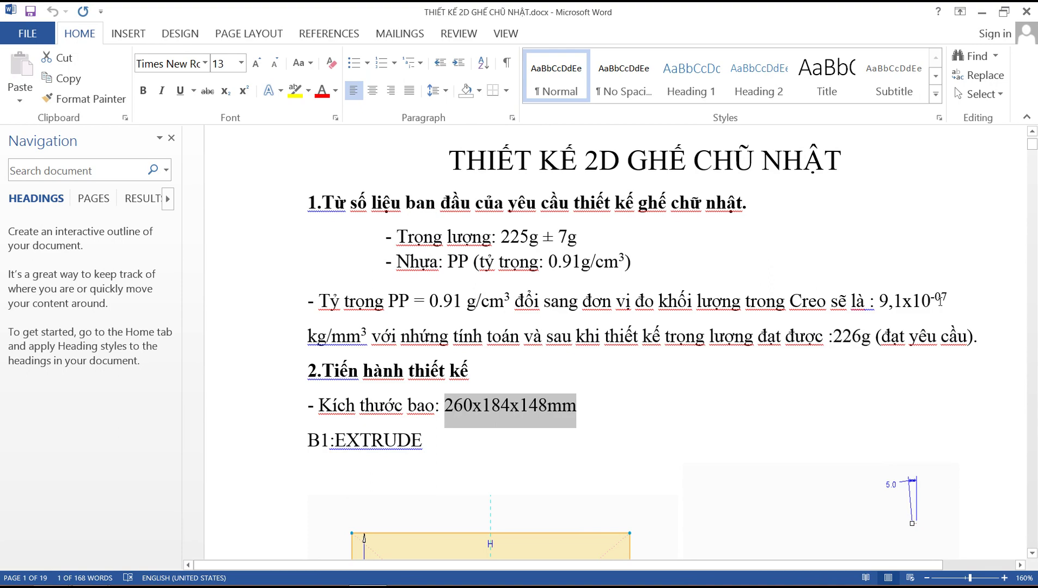
{"action": "key", "text": "alt+Tab"}
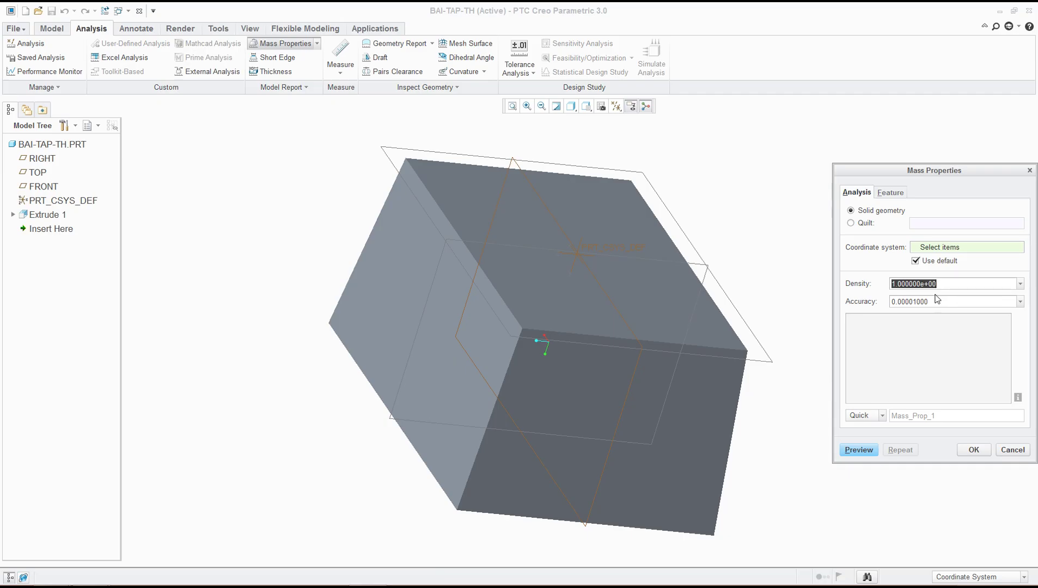
Try to enter the density as an expression beginning with 9.1*, dismissing the NVIDIA driver notification.
{"action": "type", "text": "9,1*"}
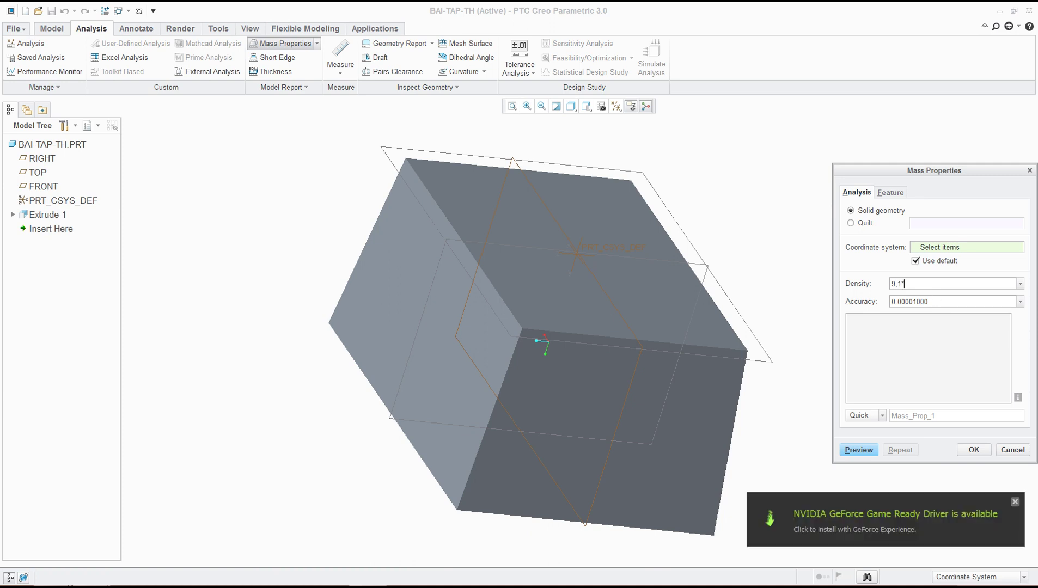
{"action": "left_click", "coordinate": [1015, 502]}
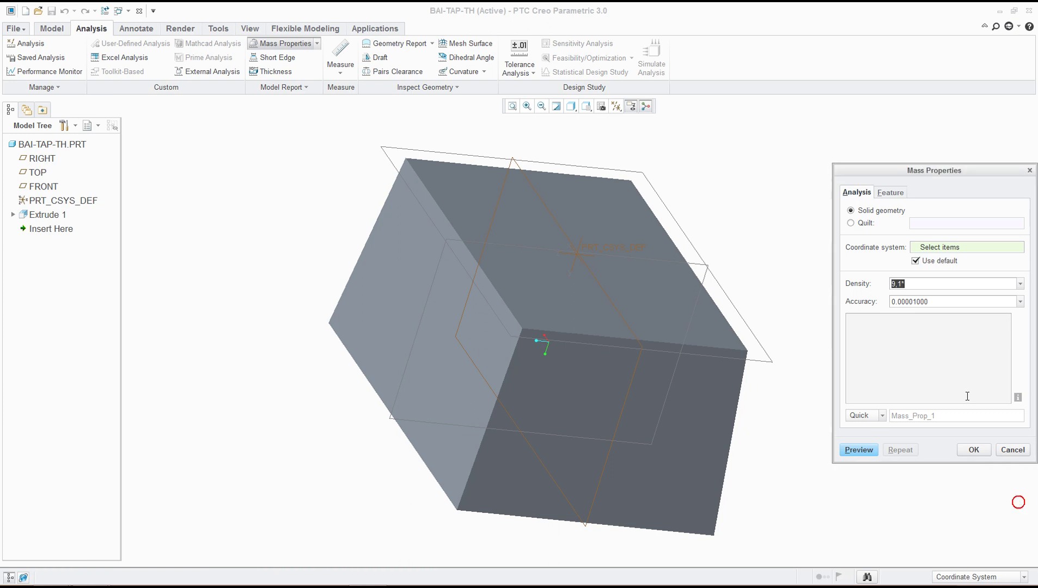
{"action": "left_click", "coordinate": [924, 287]}
{"action": "key", "text": "Return"}
{"action": "key", "text": "Return"}
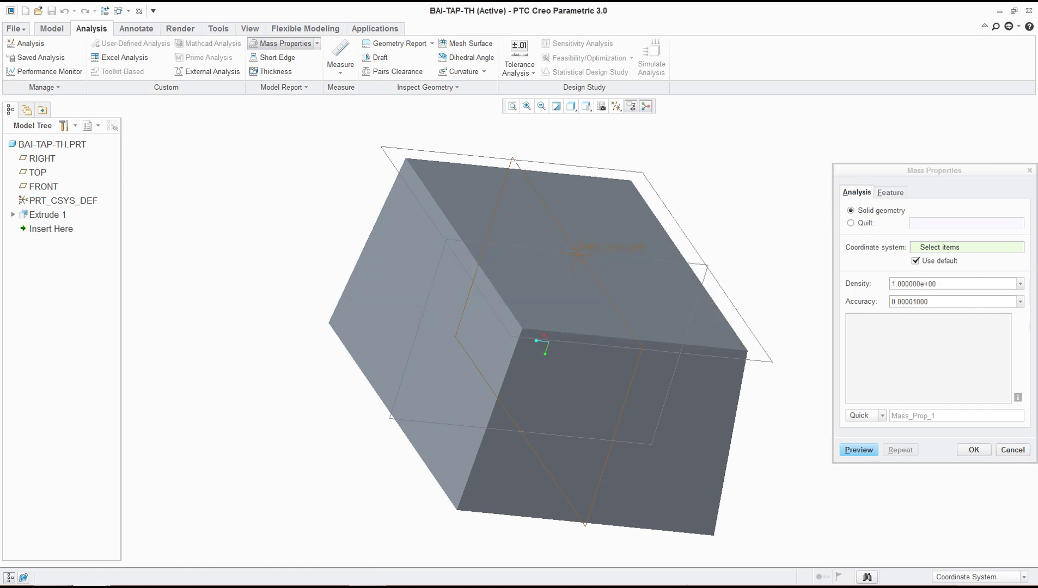
Recheck the PP density in the Word document and set the Mass Properties density to 9.1e+07 in Creo.
{"action": "left_click", "coordinate": [368, 580]}
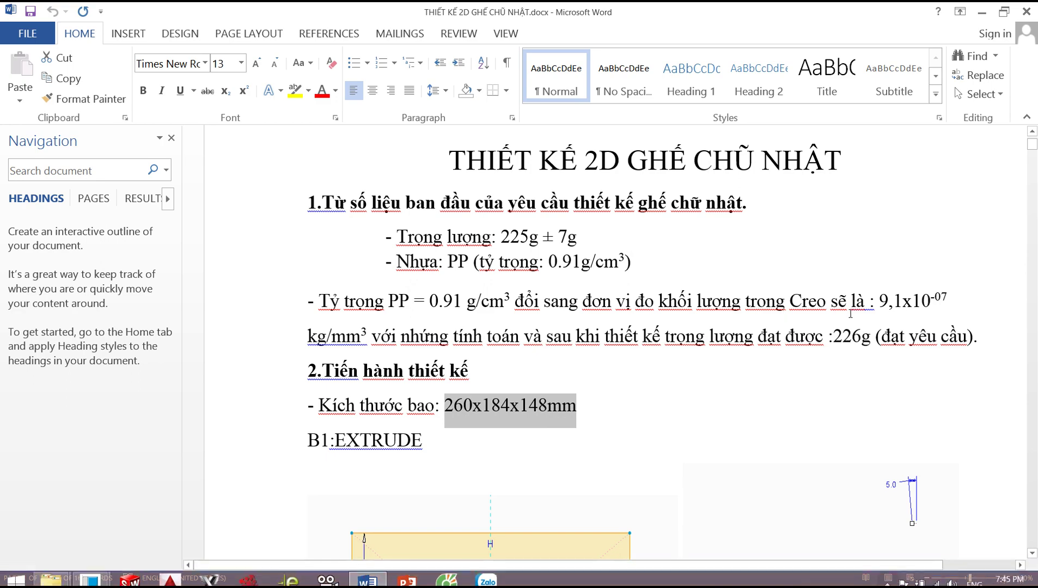
{"action": "key", "text": "alt+Tab"}
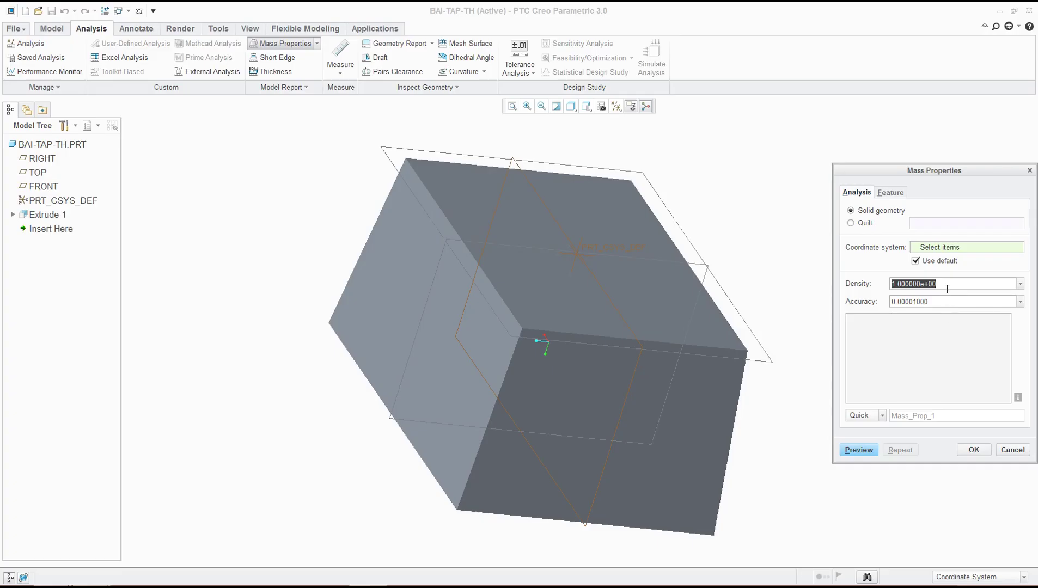
{"action": "type", "text": "9."}
{"action": "key", "text": "Return"}
{"action": "left_click", "coordinate": [937, 289]}
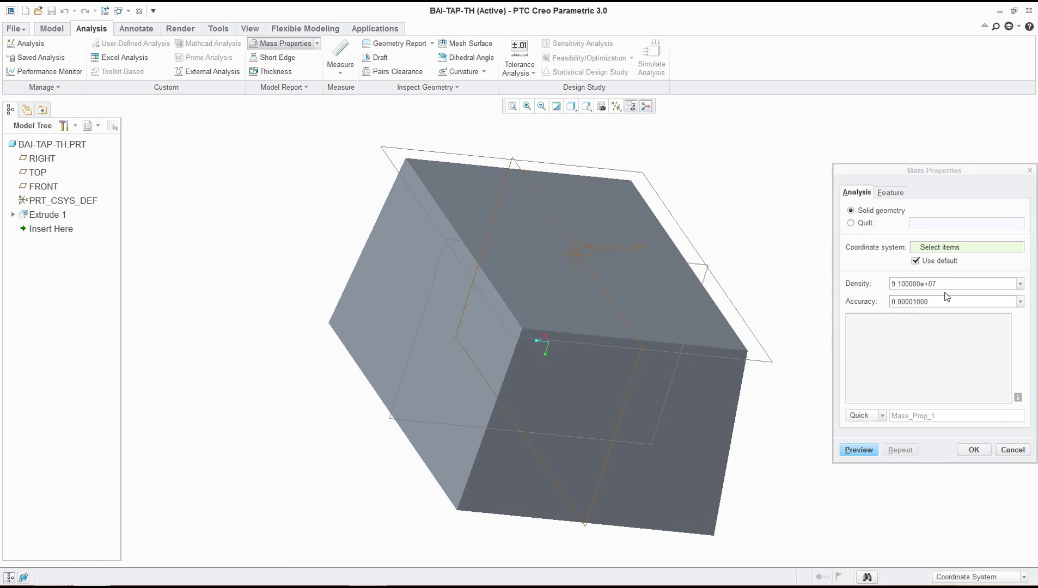
Compare the density exponent with the Word document and correct the Mass Properties density to 9.1e-07.
{"action": "left_click", "coordinate": [368, 572]}
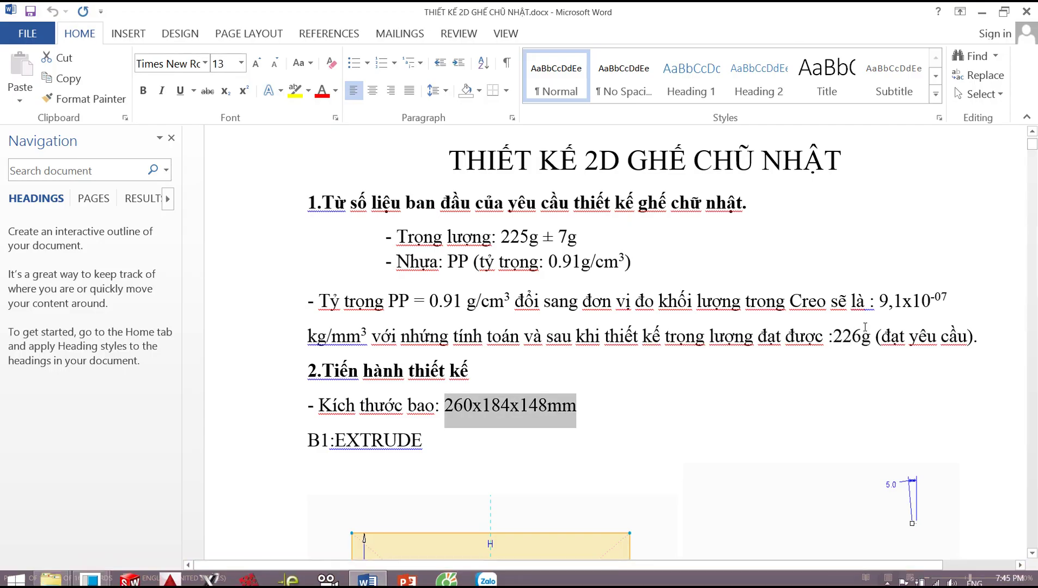
{"action": "left_click_drag", "start_coordinate": [878, 301], "coordinate": [953, 297]}
{"action": "key", "text": "alt+Tab"}
{"action": "left_click", "coordinate": [931, 282]}
{"action": "key", "text": "BackSpace"}
{"action": "type", "text": "-07"}
{"action": "key", "text": "Return"}
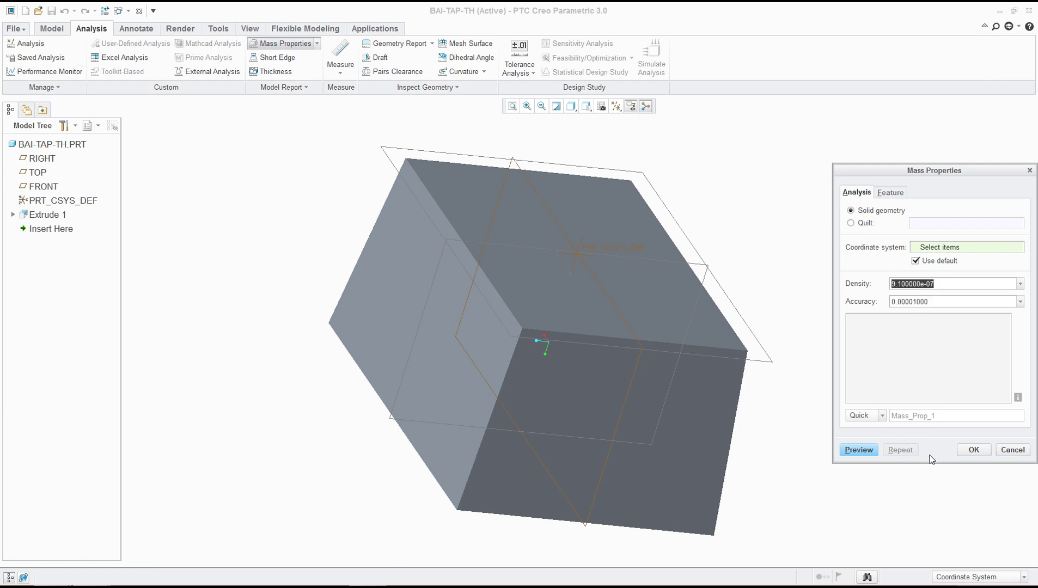
Calculate the body's mass properties relative to PRT_CSYS_DEF, view it in the default orientation, and accept the analysis.
{"action": "left_click", "coordinate": [935, 245]}
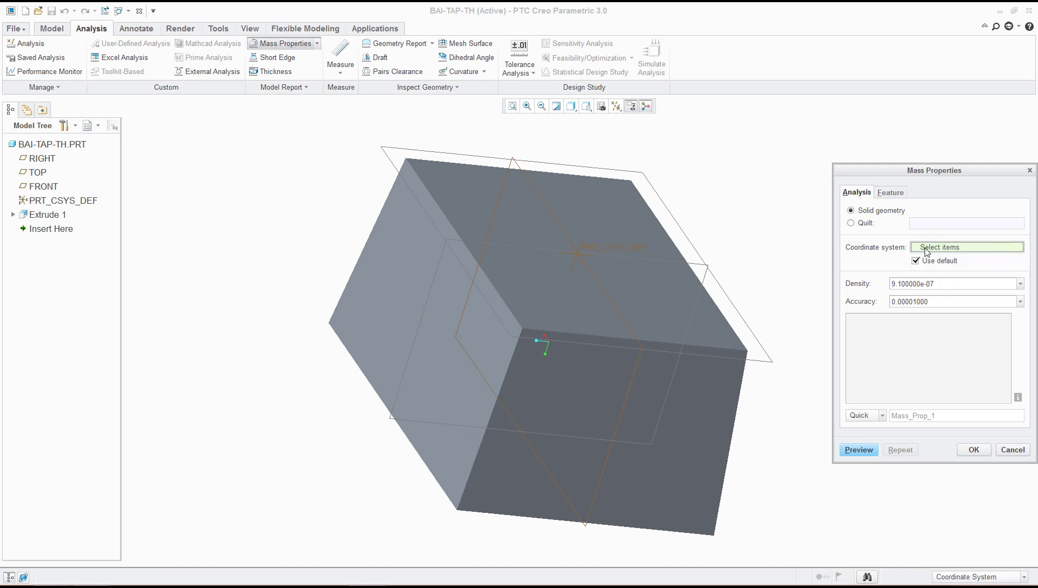
{"action": "left_click", "coordinate": [585, 249]}
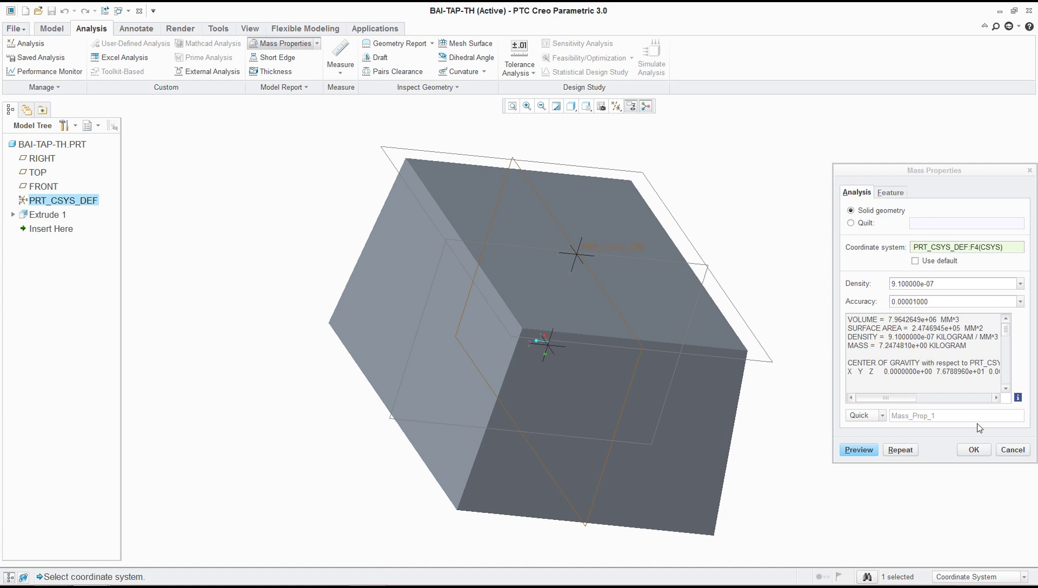
{"action": "key", "text": "ctrl+d"}
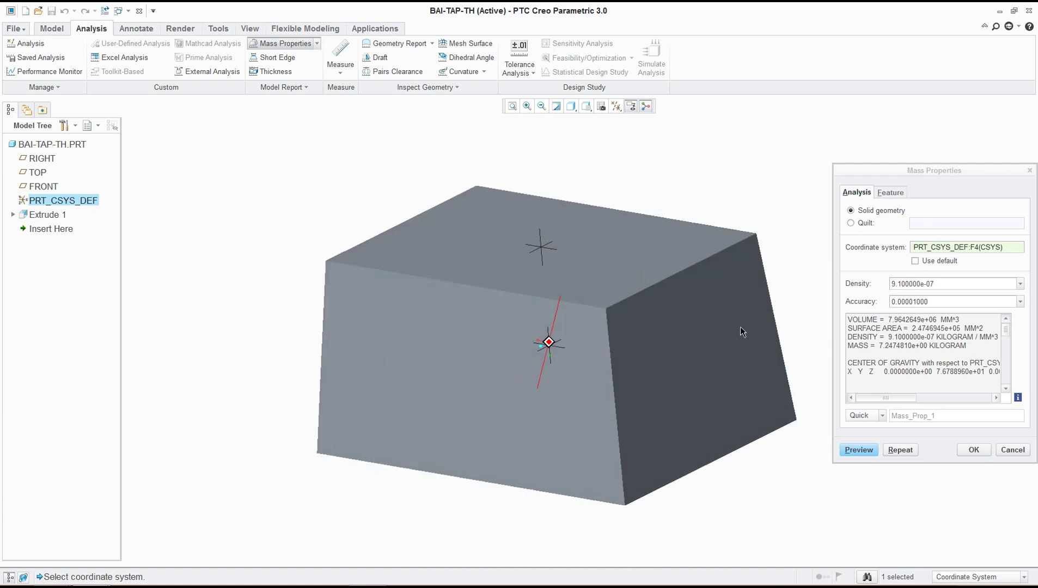
{"action": "left_click", "coordinate": [975, 450]}
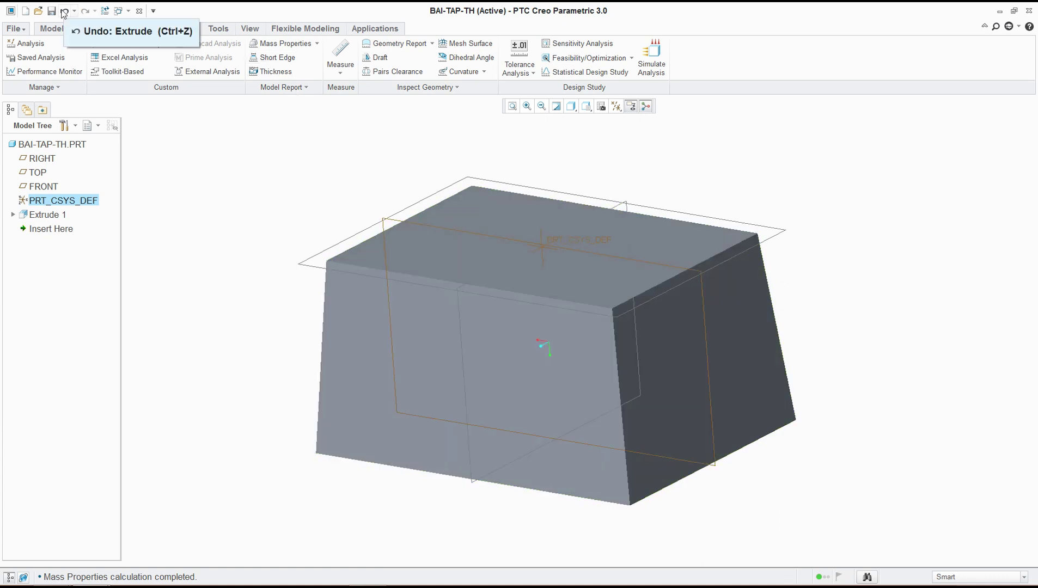
Look up the round specification for step B2 in the Word design document and return to Creo.
{"action": "left_click", "coordinate": [50, 28]}
{"action": "middle_click_drag", "start_coordinate": [494, 259], "coordinate": [527, 133]}
{"action": "key", "text": "alt+Tab"}
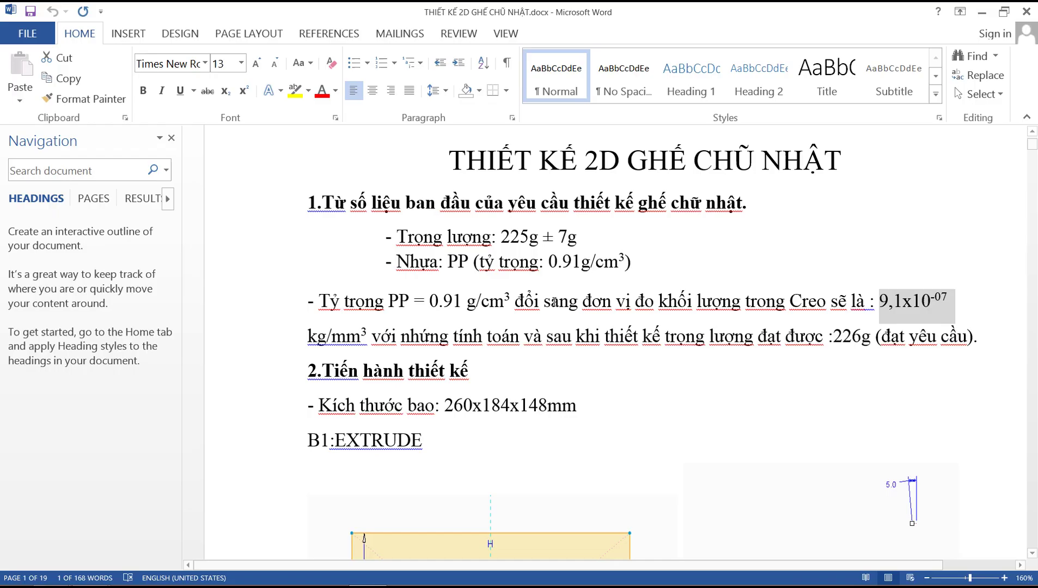
{"action": "scroll", "coordinate": [522, 407], "scroll_direction": "down", "scroll_amount": 6}
{"action": "scroll", "coordinate": [492, 362], "scroll_direction": "down", "scroll_amount": 3}
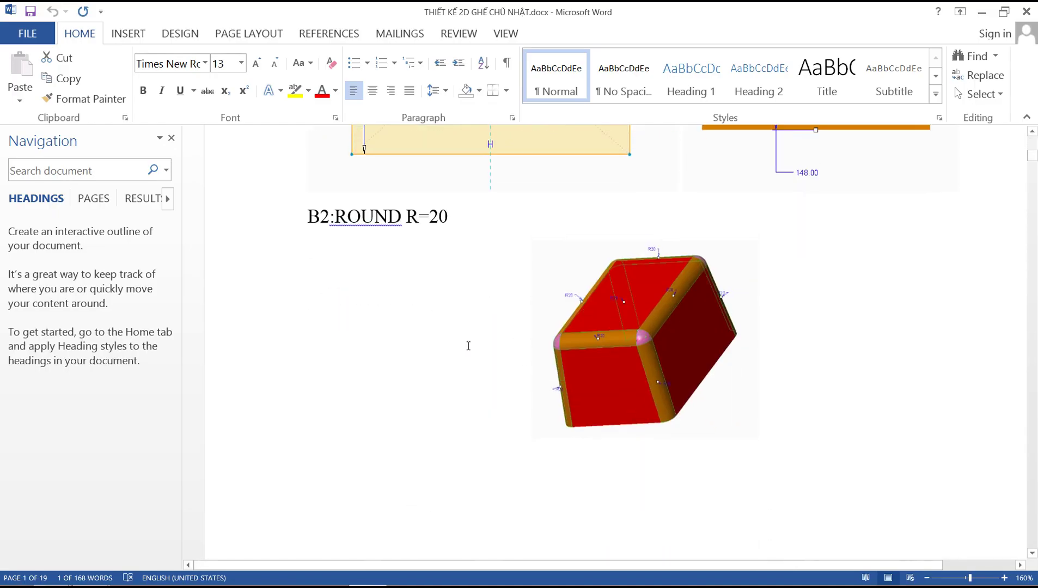
{"action": "key", "text": "alt+Tab"}
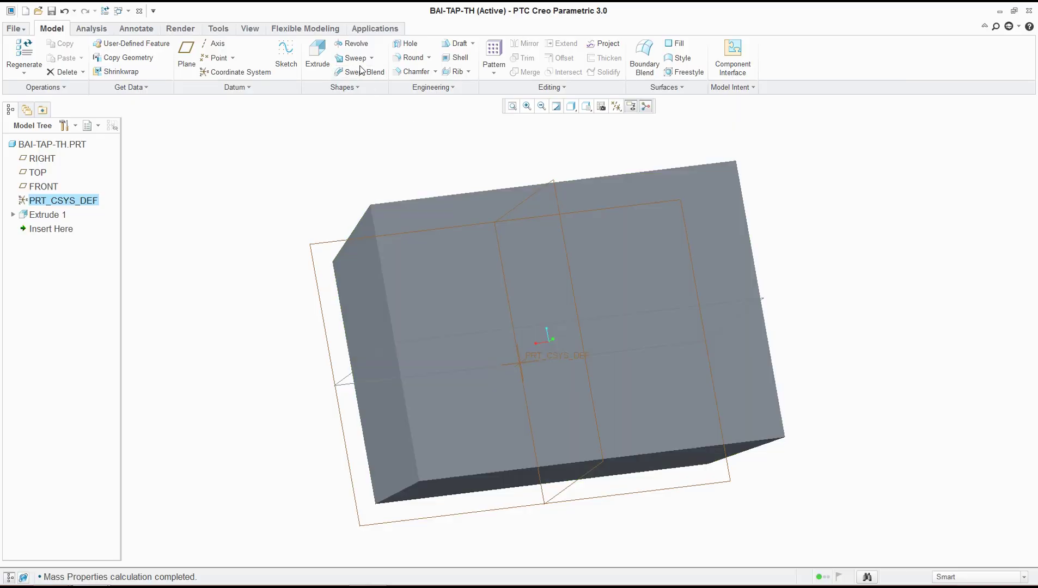
Start a Round feature on the body's top perimeter edges and the four slanted corner edges.
{"action": "left_click", "coordinate": [413, 57]}
{"action": "middle_click_drag", "start_coordinate": [471, 199], "coordinate": [502, 270]}
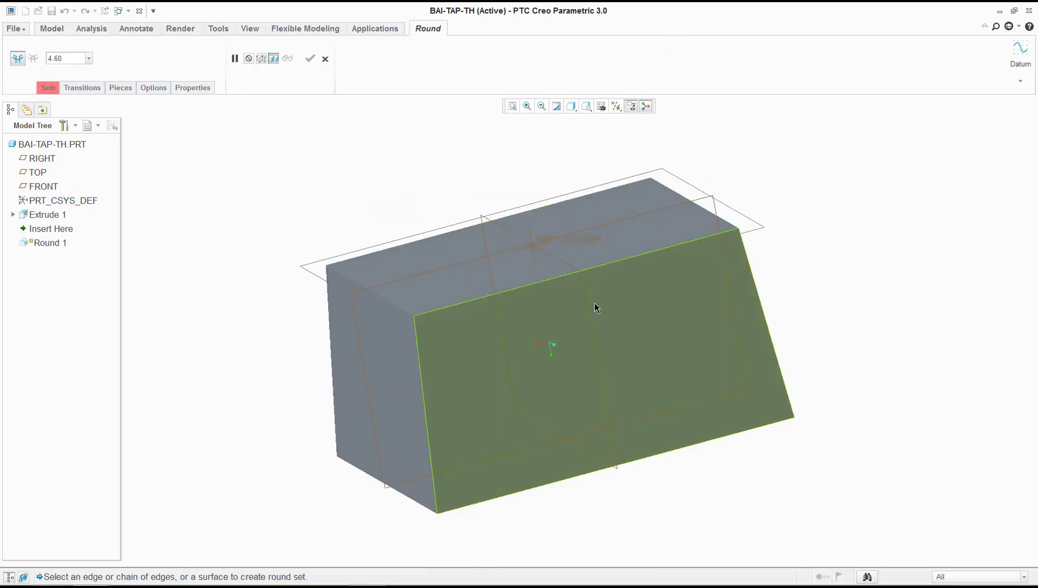
{"action": "left_click", "coordinate": [606, 266]}
{"action": "middle_click_drag", "start_coordinate": [606, 265], "coordinate": [677, 259]}
{"action": "left_click", "coordinate": [673, 251], "text": "ctrl"}
{"action": "left_click", "coordinate": [629, 180], "text": "ctrl"}
{"action": "left_click", "coordinate": [381, 231], "text": "ctrl"}
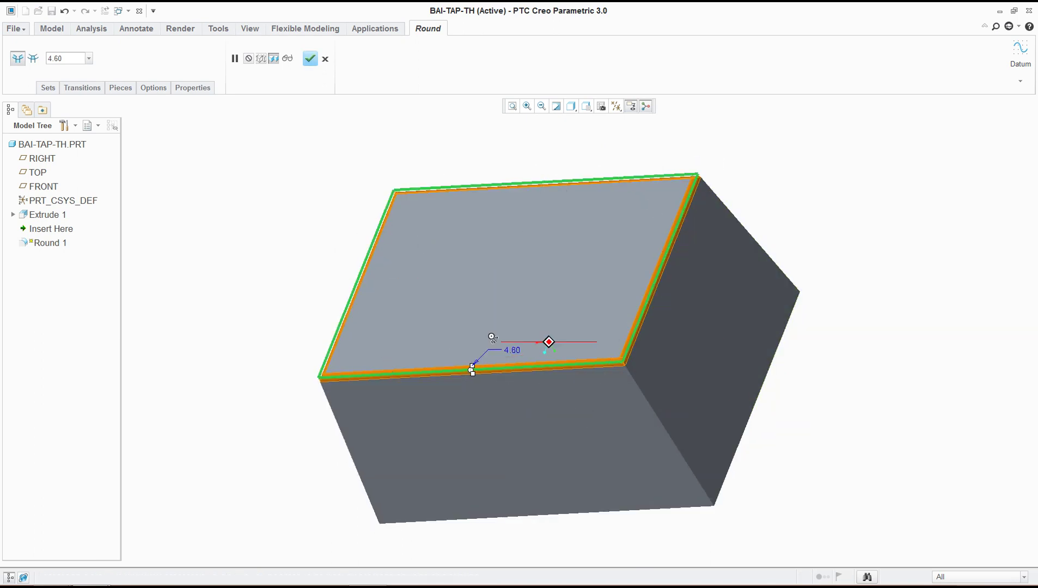
{"action": "middle_click_drag", "start_coordinate": [471, 366], "coordinate": [447, 359]}
{"action": "left_click", "coordinate": [394, 385], "text": "ctrl"}
{"action": "middle_click_drag", "start_coordinate": [755, 386], "coordinate": [656, 290]}
{"action": "left_click", "coordinate": [600, 211], "text": "ctrl"}
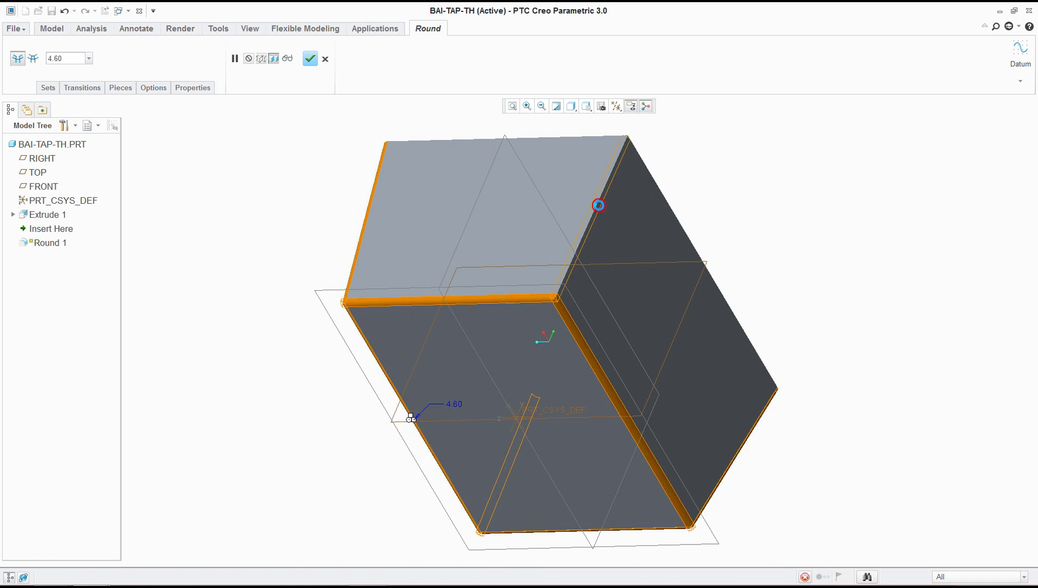
Set the round radius to 20 mm and complete the feature.
{"action": "double_click", "coordinate": [62, 60]}
{"action": "type", "text": "20"}
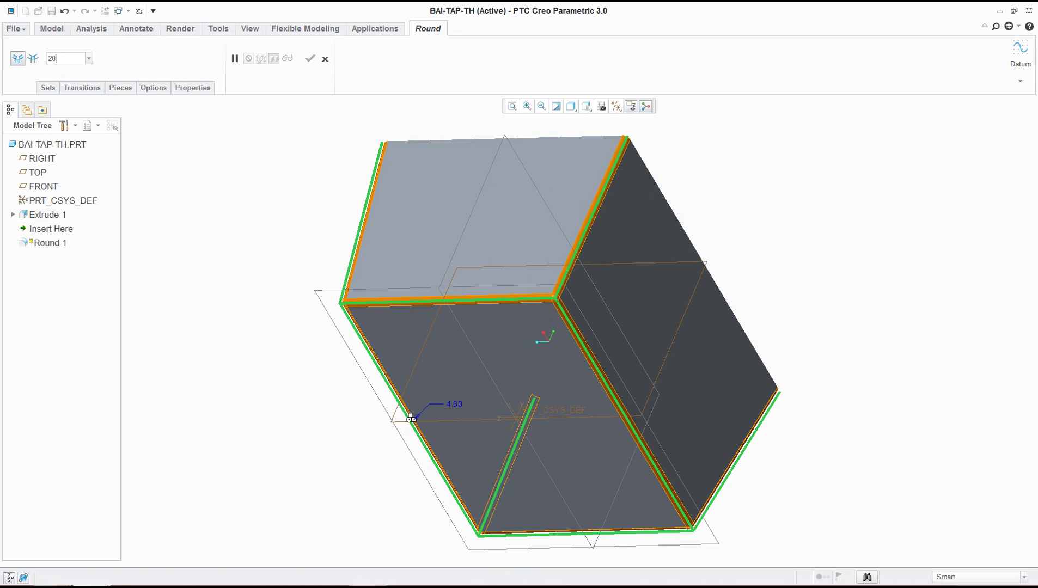
{"action": "key", "text": "Return"}
{"action": "middle_click_drag", "start_coordinate": [580, 419], "coordinate": [464, 180]}
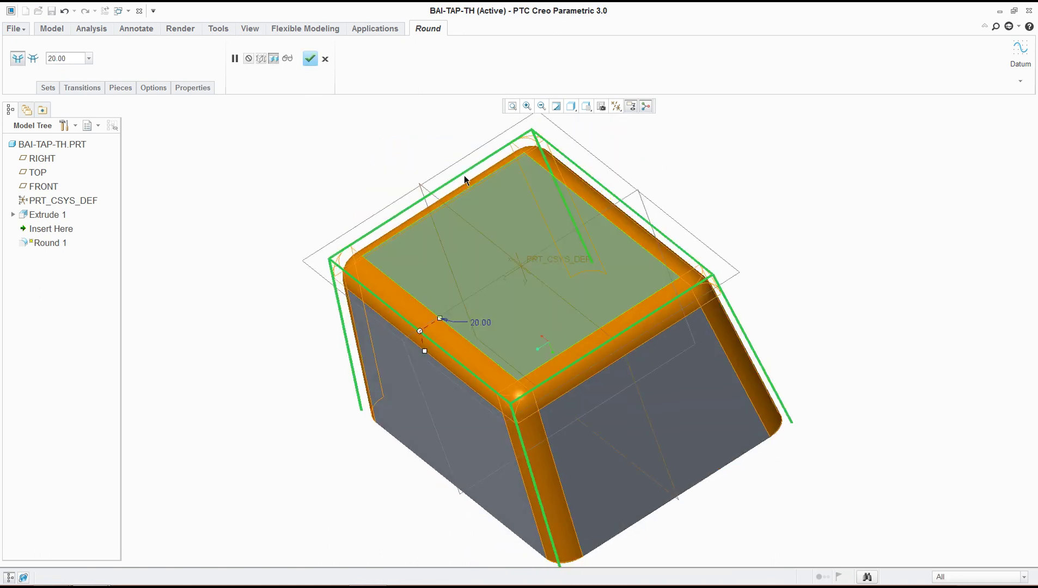
{"action": "left_click", "coordinate": [310, 58]}
Calculate the rounded body's mass properties relative to PRT_CSYS_DEF and accept the analysis.
{"action": "middle_click_drag", "start_coordinate": [304, 148], "coordinate": [515, 327]}
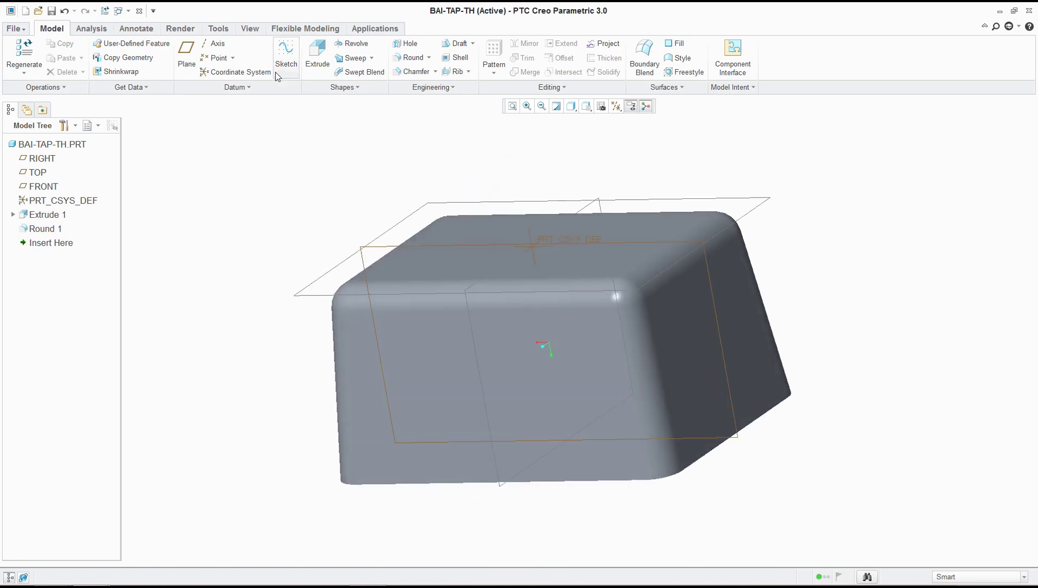
{"action": "left_click", "coordinate": [91, 28]}
{"action": "left_click", "coordinate": [275, 43]}
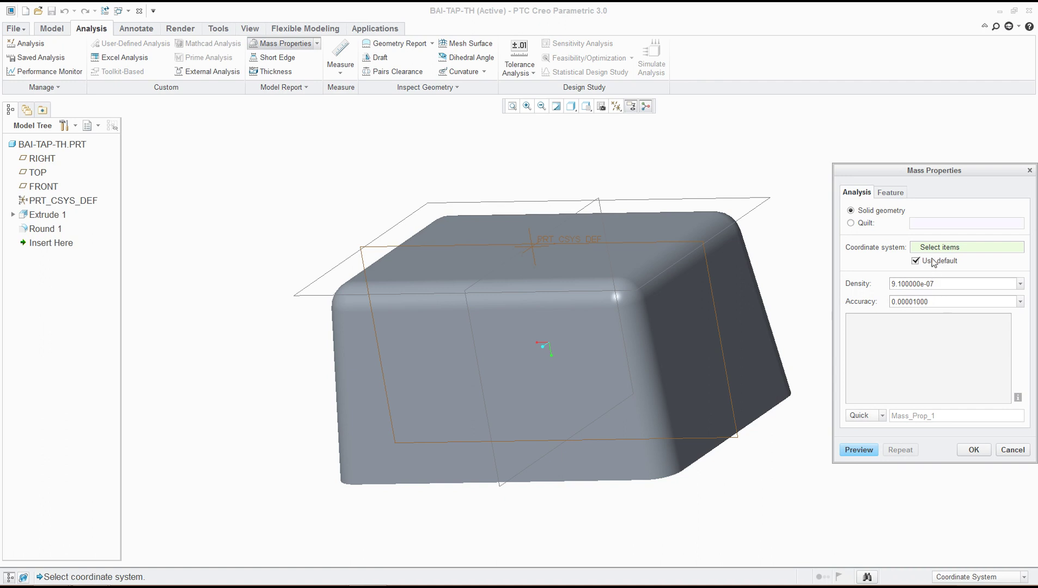
{"action": "left_click", "coordinate": [553, 242]}
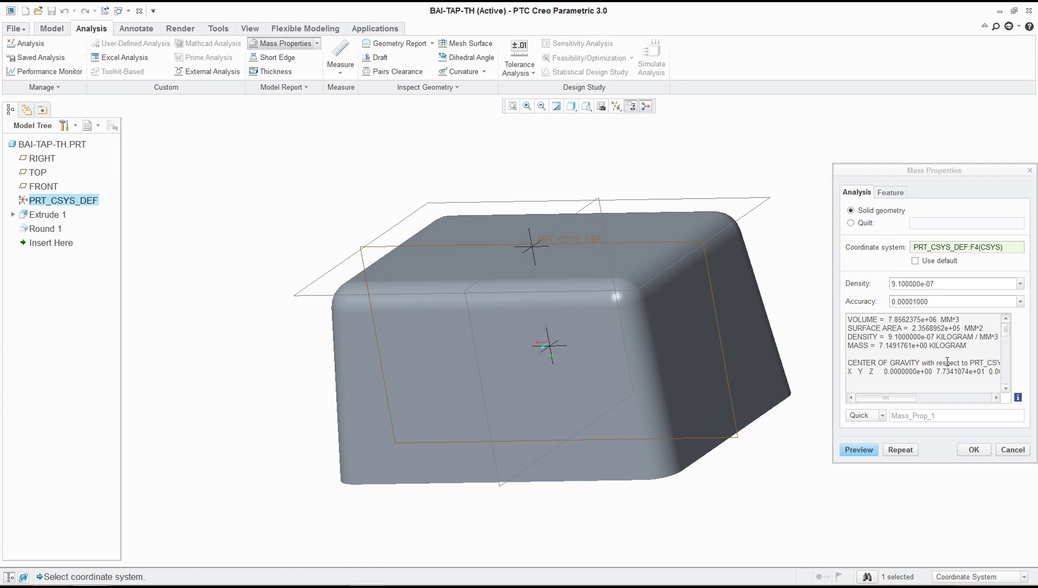
{"action": "left_click", "coordinate": [974, 450]}
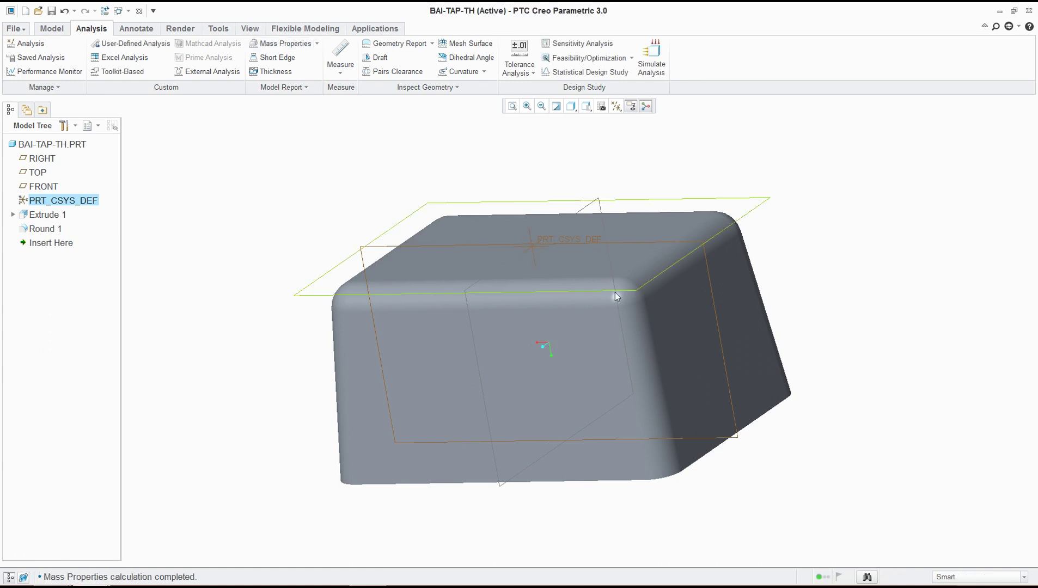
Check shell step B3 in the Word document, then start a Shell in Creo that removes the body's large bottom face.
{"action": "key", "text": "alt+Tab"}
{"action": "scroll", "coordinate": [499, 364], "scroll_direction": "down", "scroll_amount": 8}
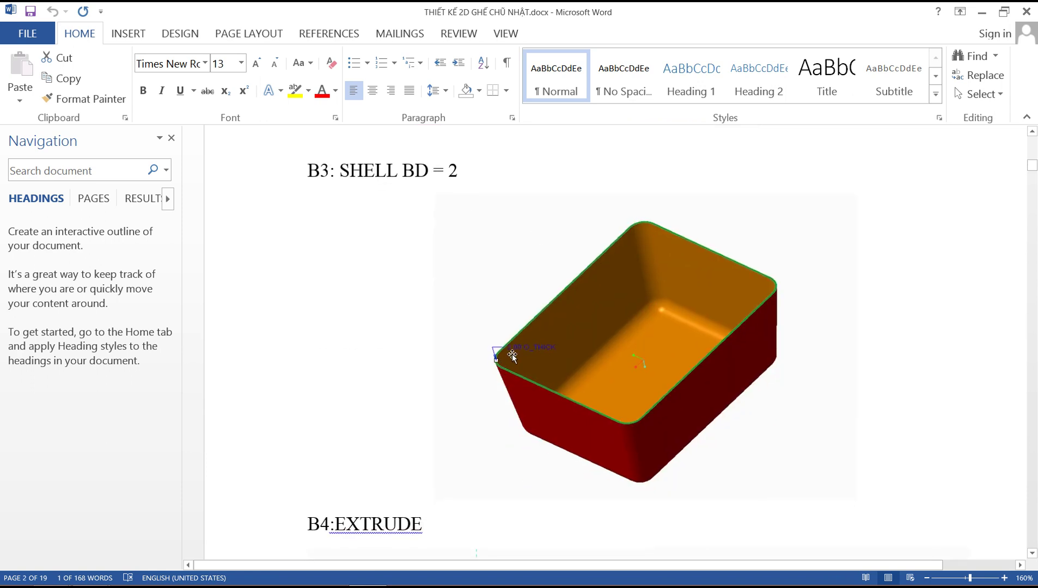
{"action": "key", "text": "alt+Tab"}
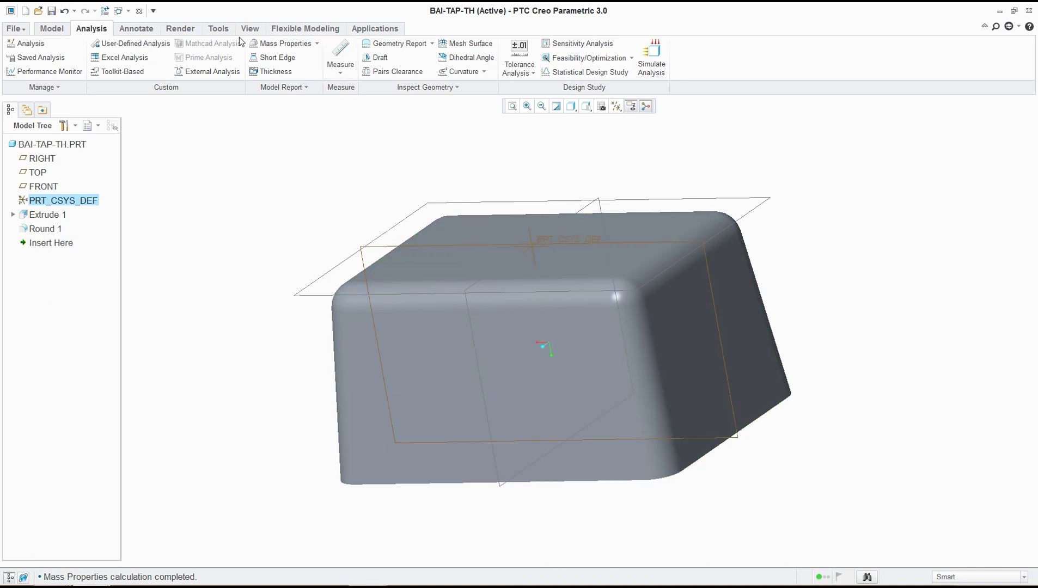
{"action": "left_click", "coordinate": [57, 29]}
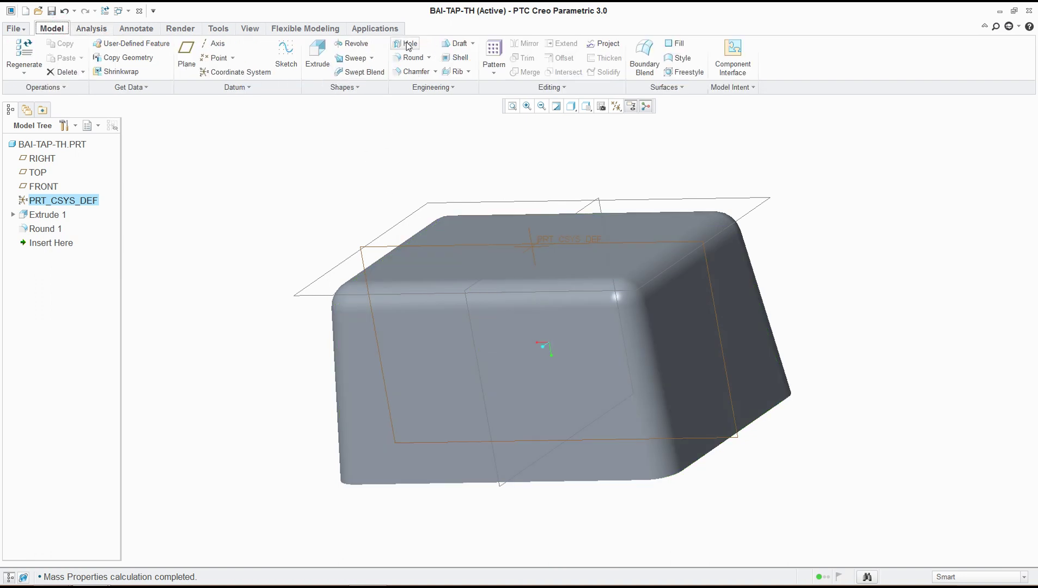
{"action": "left_click", "coordinate": [457, 57]}
{"action": "middle_click_drag", "start_coordinate": [517, 315], "coordinate": [592, 285]}
{"action": "left_click", "coordinate": [609, 279]}
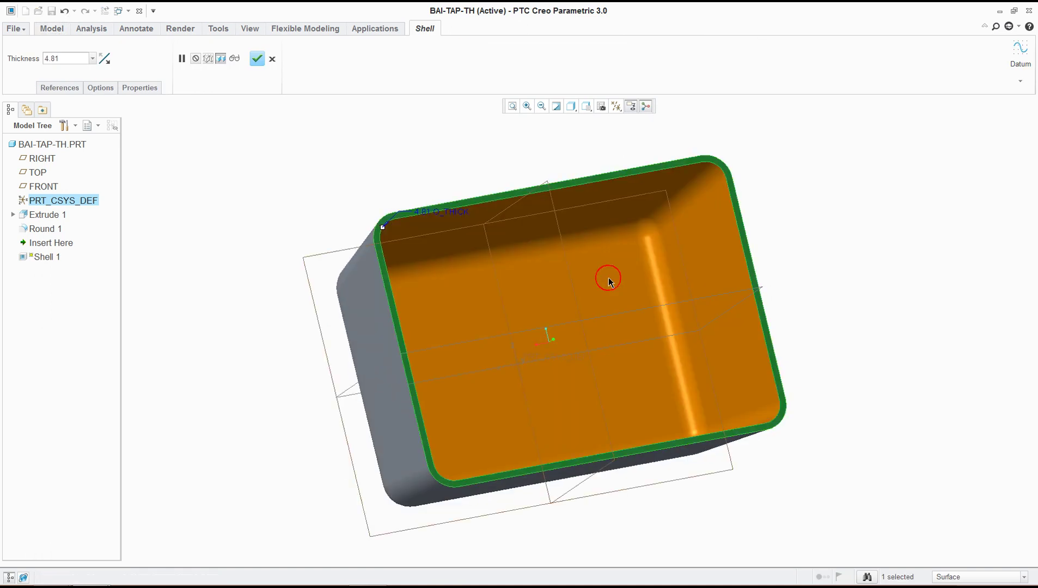
Set the shell thickness to 2 mm and complete the feature.
{"action": "scroll", "coordinate": [434, 222], "scroll_direction": "up", "scroll_amount": 3}
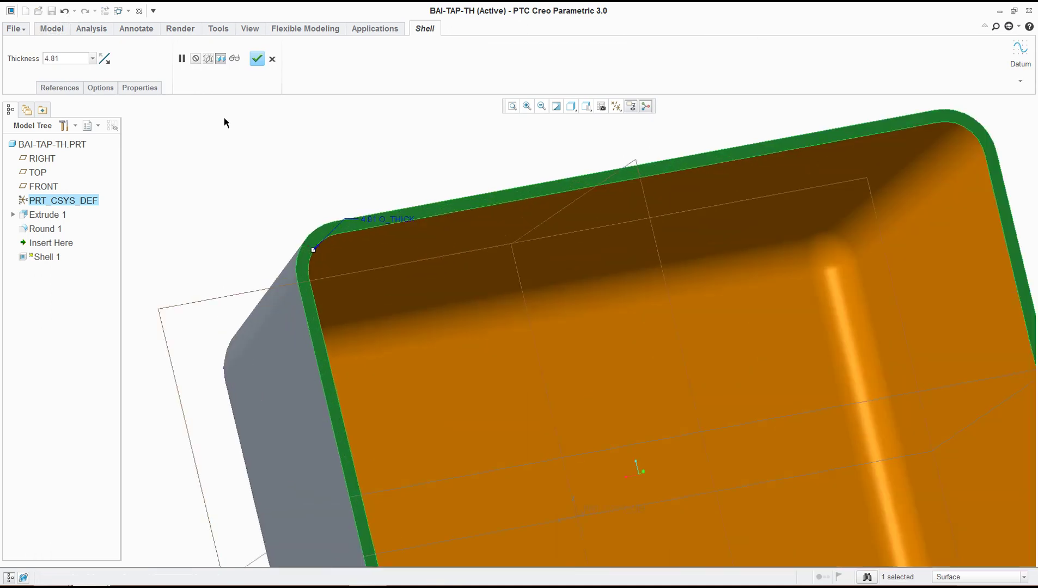
{"action": "double_click", "coordinate": [77, 58]}
{"action": "type", "text": "2"}
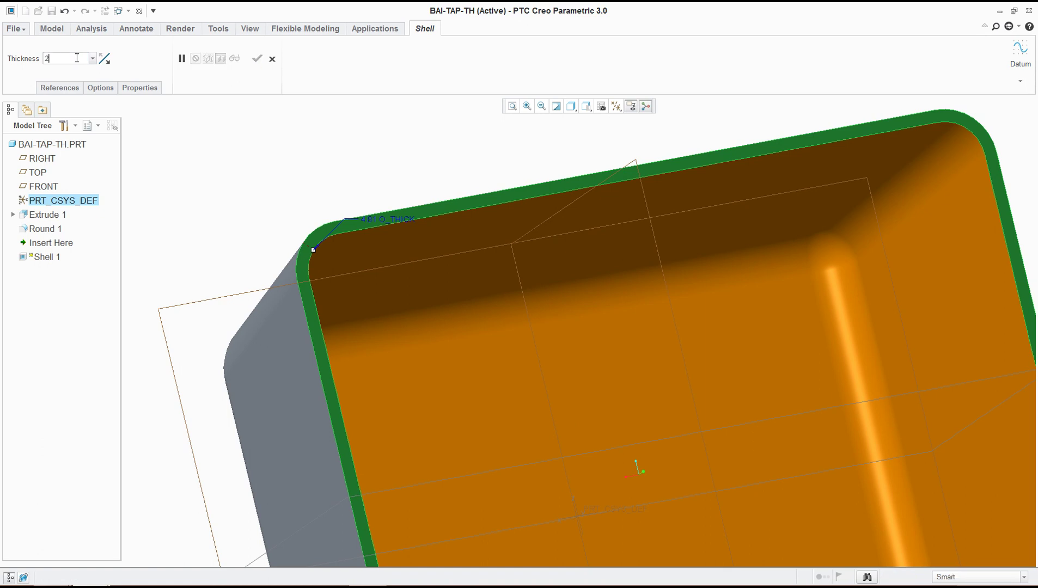
{"action": "key", "text": "Return"}
{"action": "left_click", "coordinate": [257, 59]}
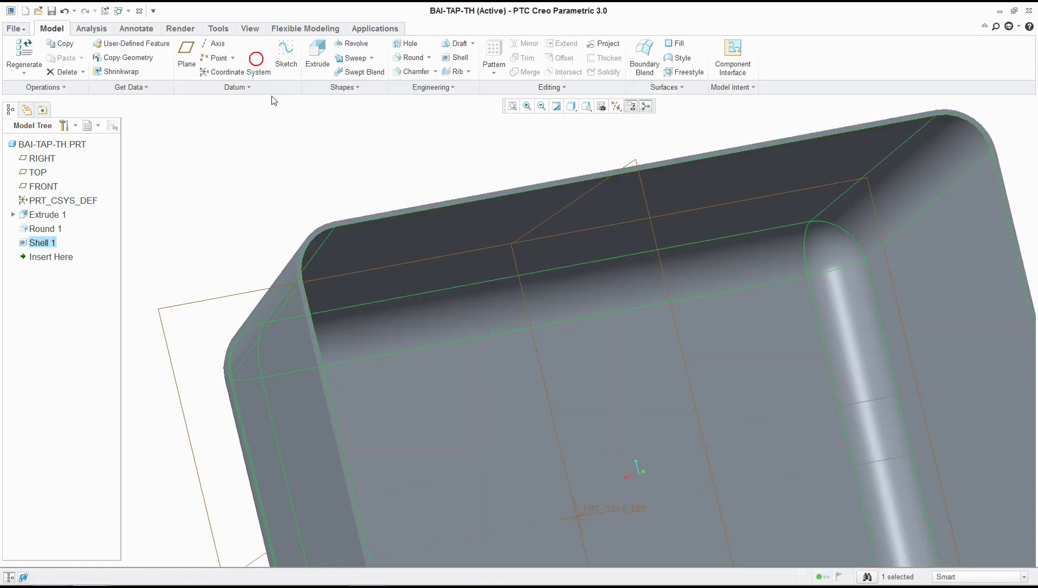
Calculate the shelled body's mass properties relative to PRT_CSYS_DEF and accept the analysis.
{"action": "scroll", "coordinate": [360, 219], "scroll_direction": "down", "scroll_amount": 5}
{"action": "middle_click_drag", "start_coordinate": [361, 221], "coordinate": [408, 213]}
{"action": "scroll", "coordinate": [444, 250], "scroll_direction": "down", "scroll_amount": 2}
{"action": "scroll", "coordinate": [444, 250], "scroll_direction": "up", "scroll_amount": 6}
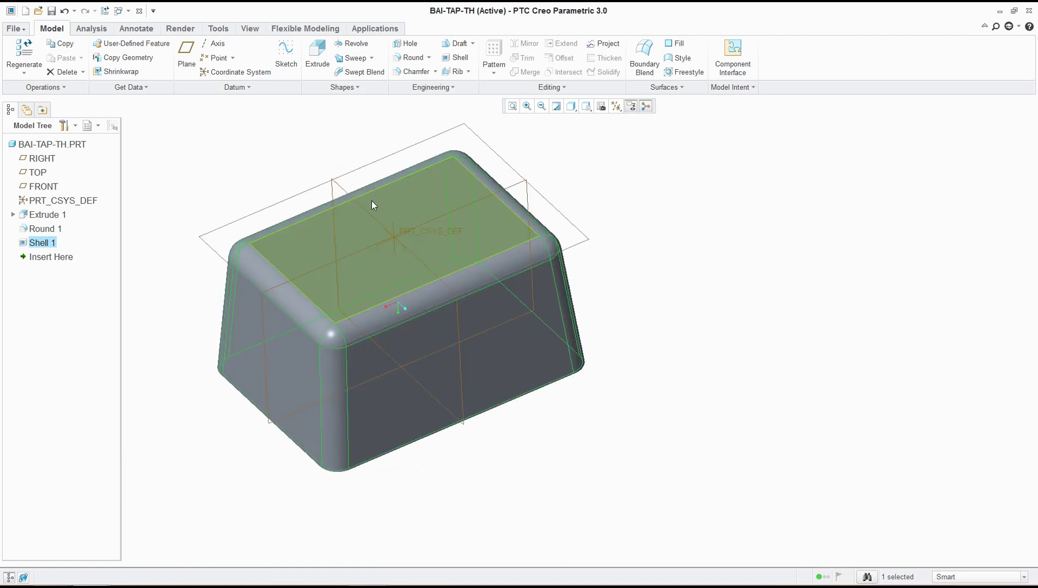
{"action": "left_click", "coordinate": [92, 28]}
{"action": "left_click", "coordinate": [335, 61]}
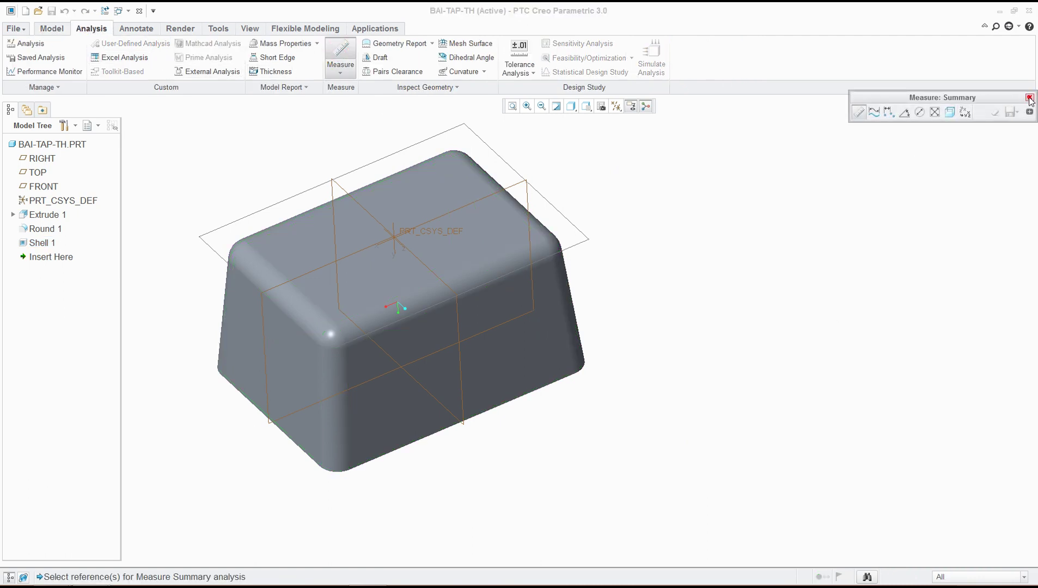
{"action": "left_click", "coordinate": [1030, 97]}
{"action": "left_click", "coordinate": [267, 44]}
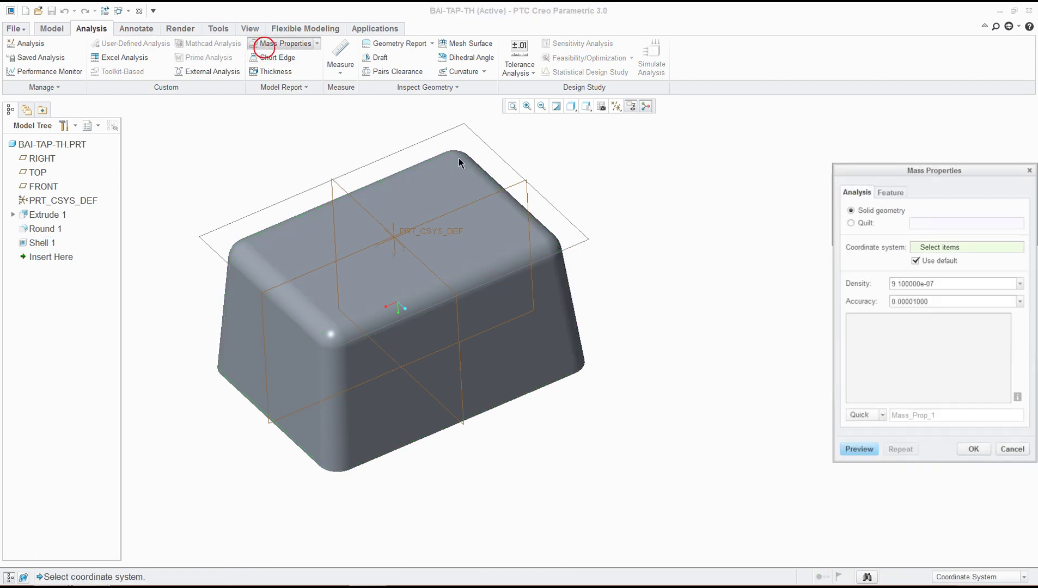
{"action": "left_click", "coordinate": [424, 238]}
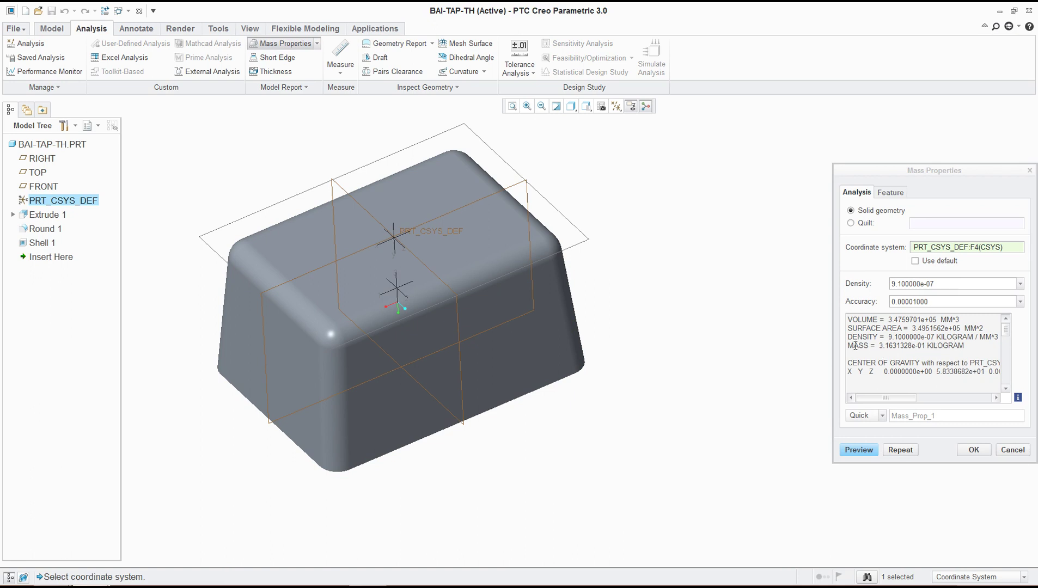
{"action": "left_click", "coordinate": [973, 450]}
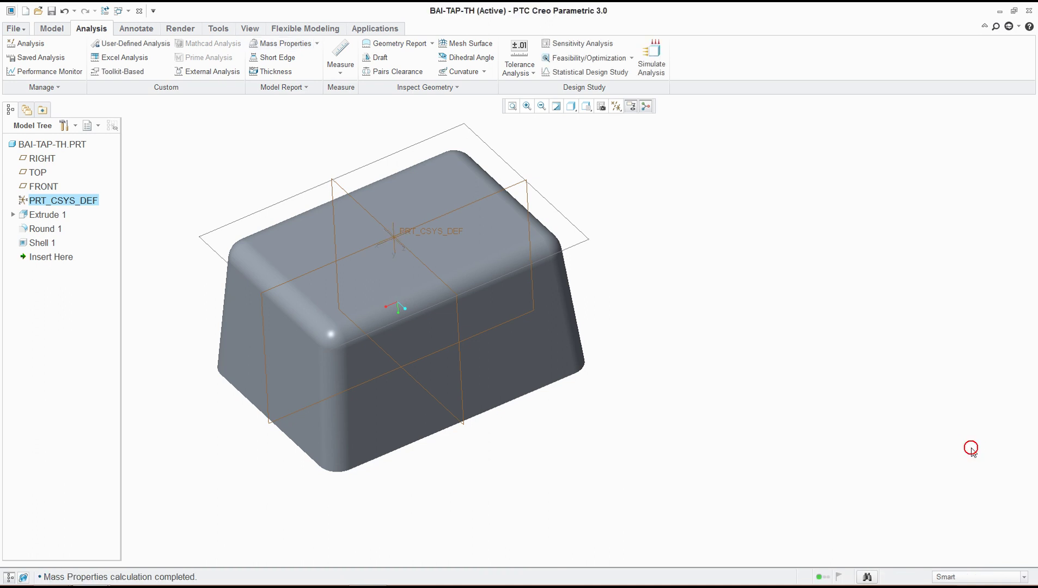
Examine the profile and dimensions of extrude step B4 in the Word document and return to Creo.
{"action": "middle_click_drag", "start_coordinate": [598, 343], "coordinate": [842, 321]}
{"action": "key", "text": "alt+Tab"}
{"action": "scroll", "coordinate": [525, 359], "scroll_direction": "down", "scroll_amount": 3}
{"action": "scroll", "coordinate": [524, 360], "scroll_direction": "down", "scroll_amount": 3}
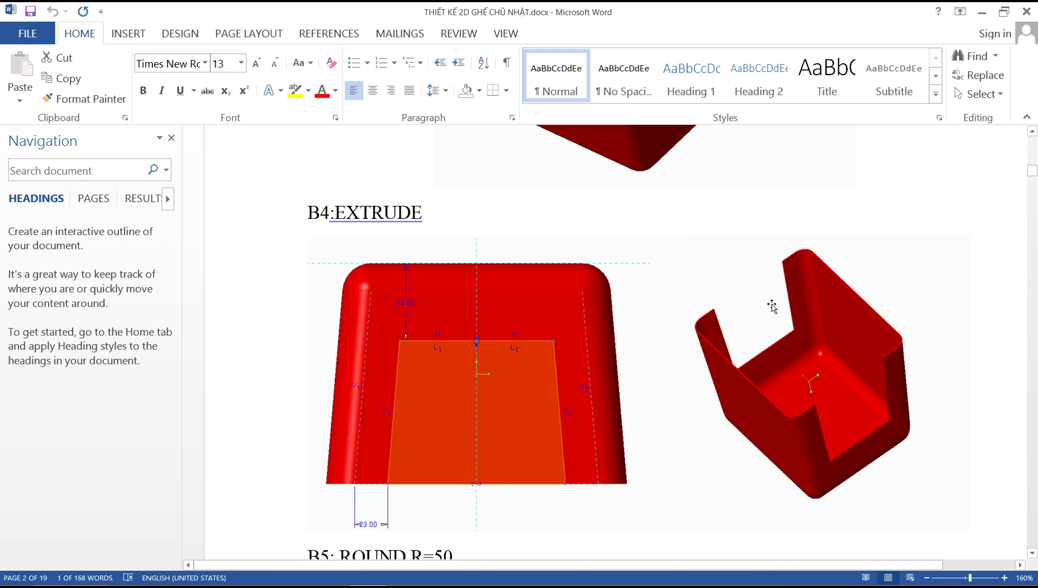
{"action": "key", "text": "alt+Tab"}
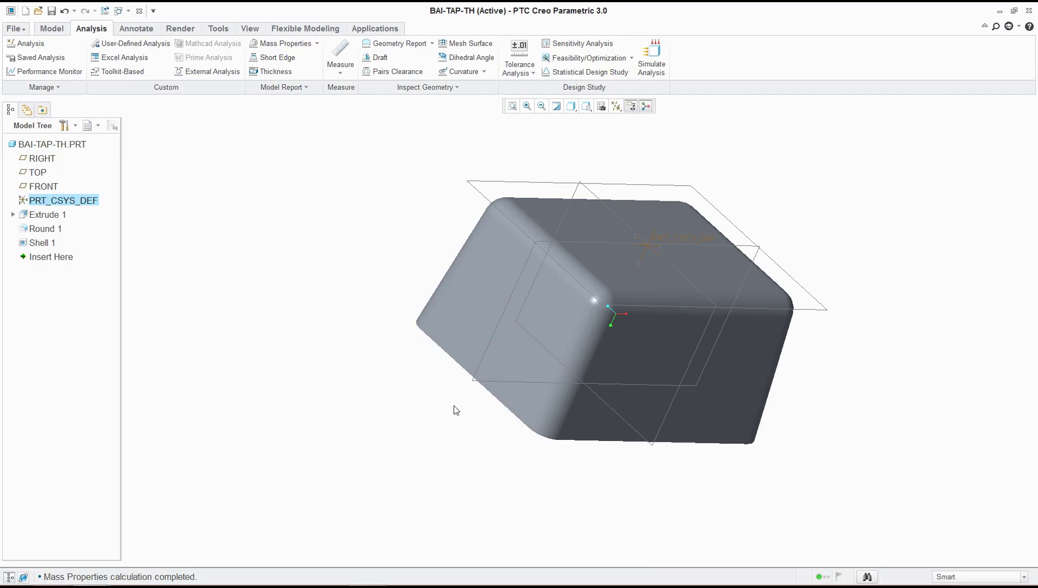
{"action": "mouse_move", "coordinate": [600, 367]}
{"action": "middle_mouse_down"}
{"action": "mouse_move", "coordinate": [664, 406]}
{"action": "mouse_move", "coordinate": [611, 399]}
{"action": "mouse_move", "coordinate": [582, 349]}
{"action": "middle_mouse_up"}
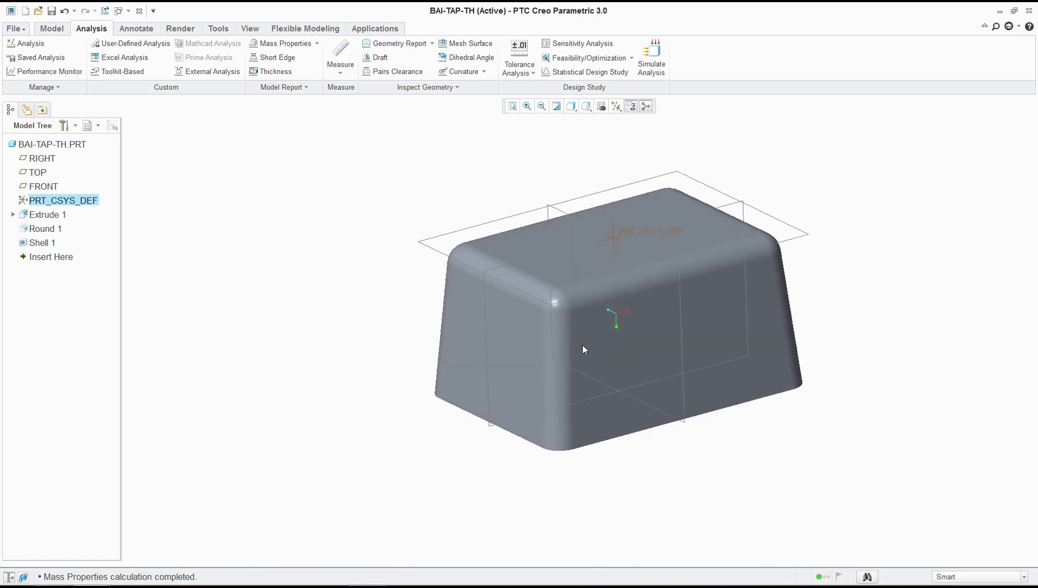
{"action": "left_click", "coordinate": [54, 28]}
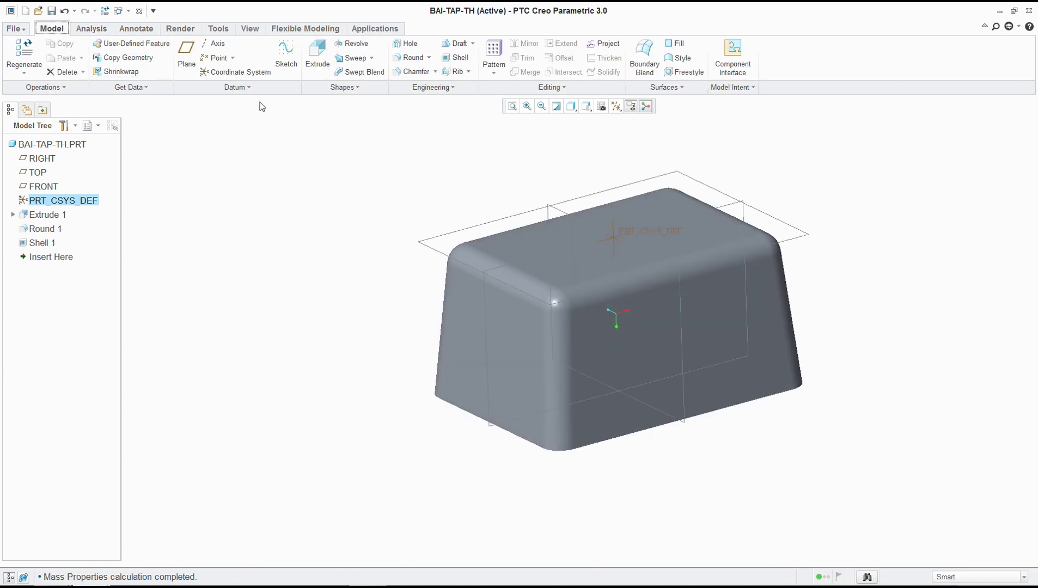
{"action": "left_click", "coordinate": [297, 52]}
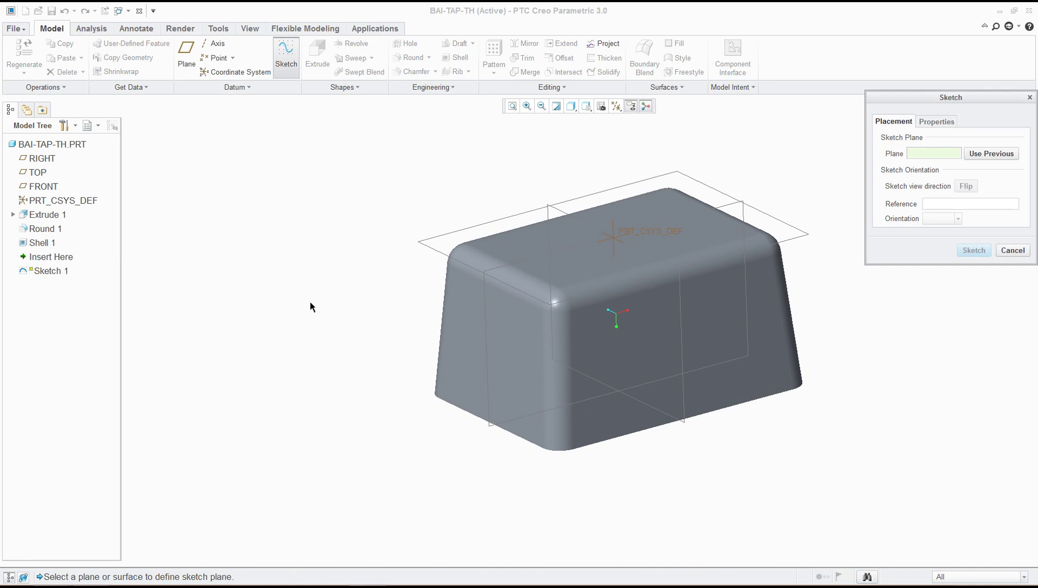
{"action": "left_click", "coordinate": [509, 361]}
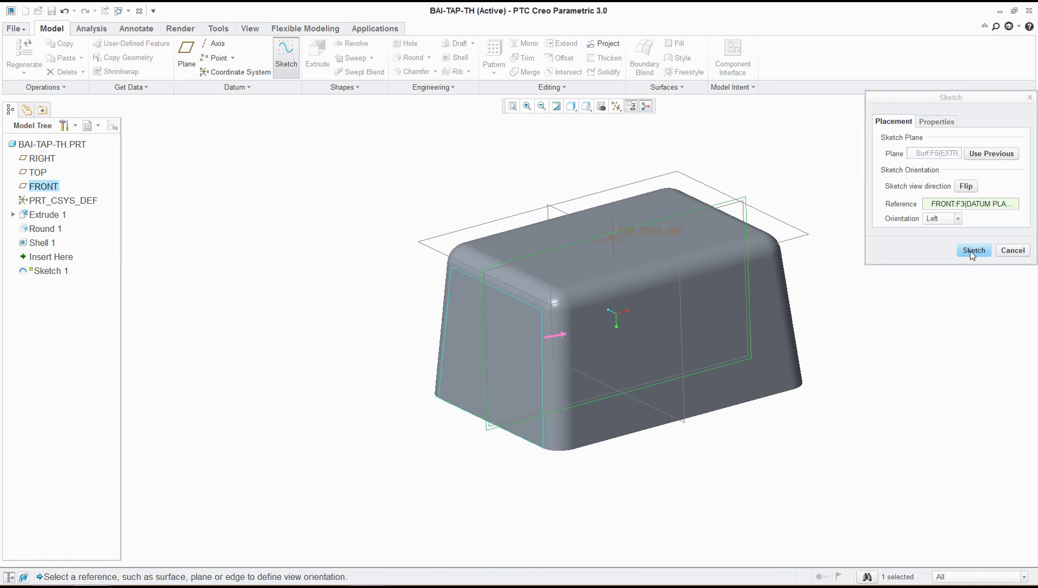
{"action": "key", "text": "alt+Tab"}
{"action": "key", "text": "alt+Tab"}
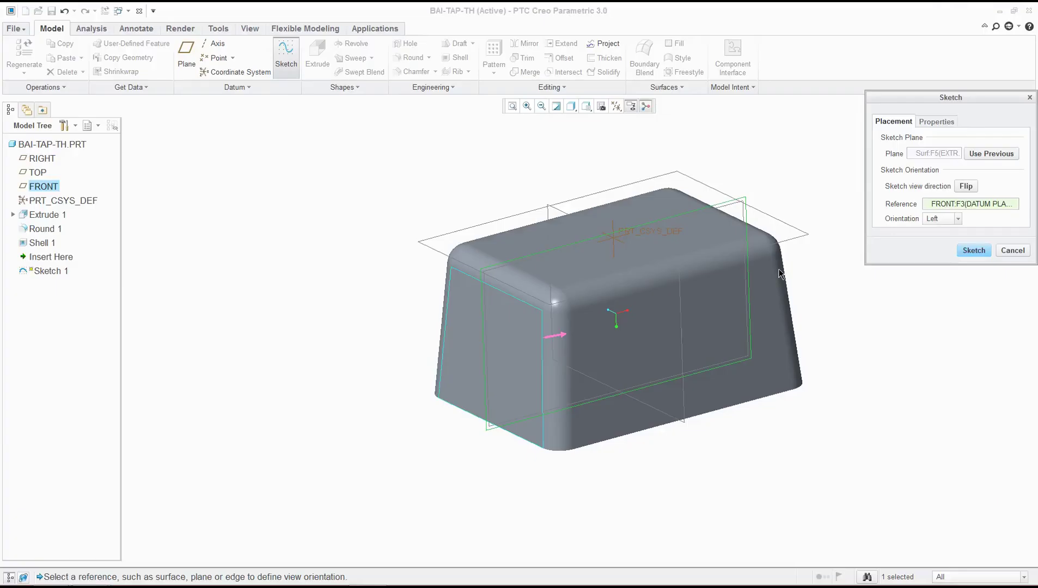
{"action": "left_click", "coordinate": [552, 209]}
{"action": "right_click", "coordinate": [953, 205]}
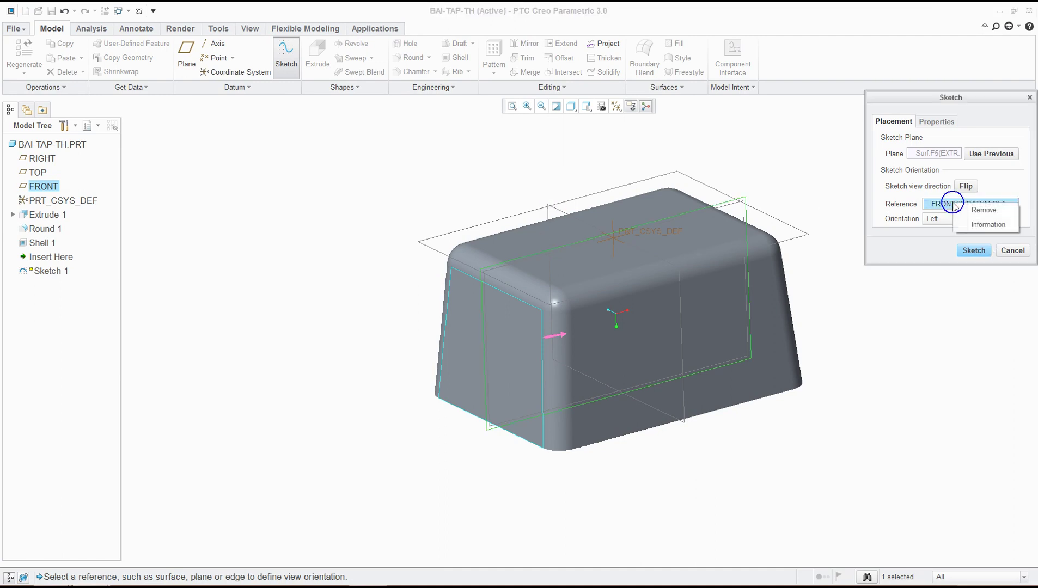
{"action": "left_click", "coordinate": [984, 210]}
{"action": "left_click", "coordinate": [492, 346]}
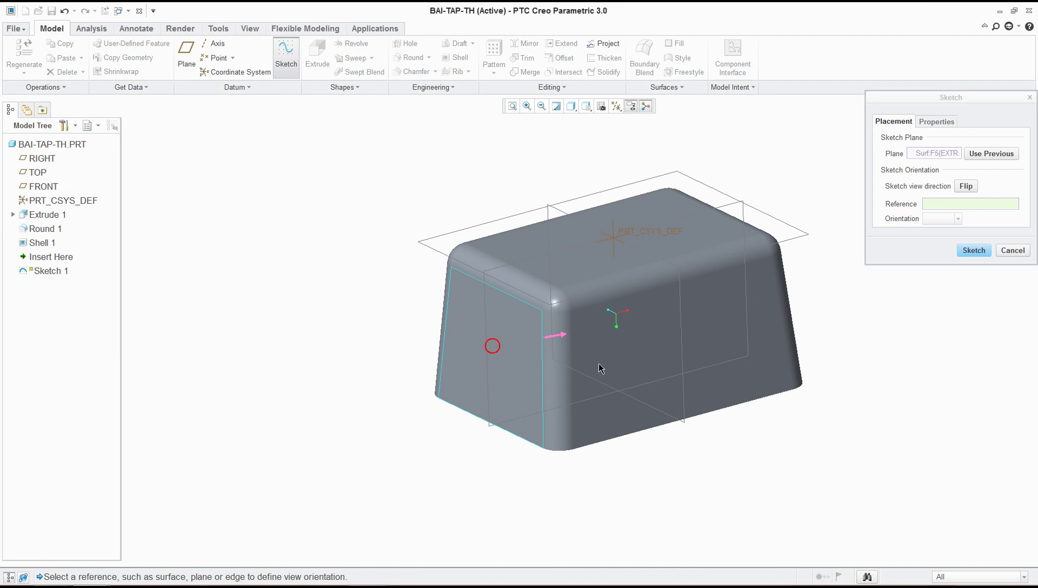
{"action": "right_click", "coordinate": [949, 205]}
{"action": "left_click", "coordinate": [766, 164]}
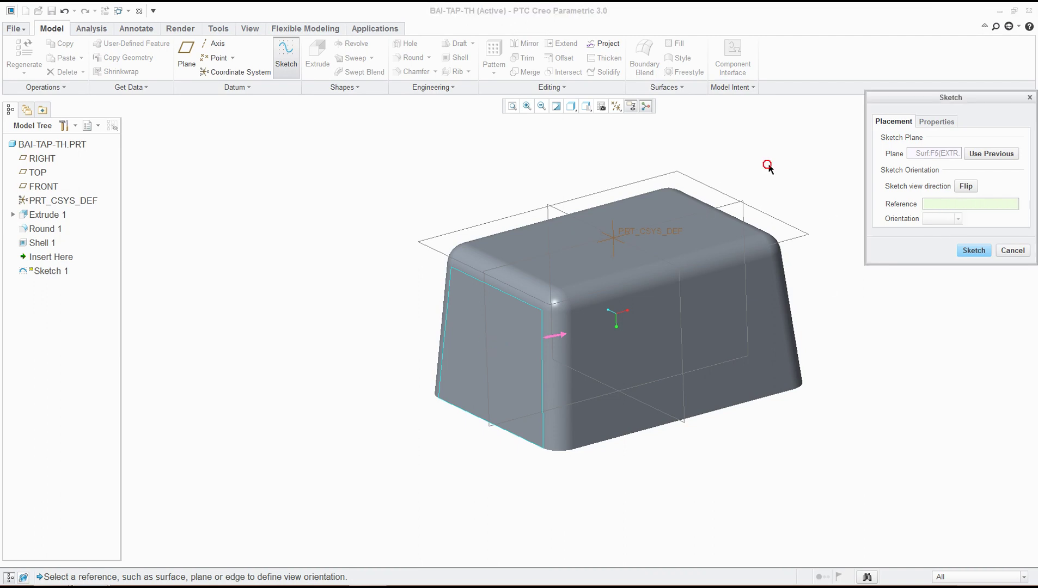
{"action": "left_click", "coordinate": [557, 210]}
{"action": "left_click", "coordinate": [1012, 251]}
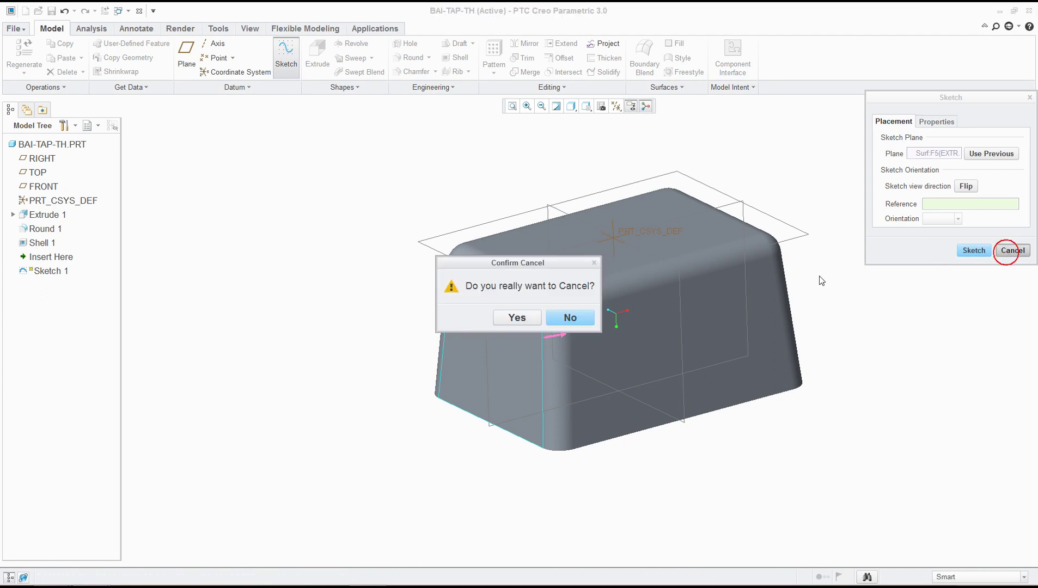
{"action": "left_click", "coordinate": [524, 316]}
Start a sketch on the RIGHT datum plane with the TOP plane as the bottom orientation reference.
{"action": "left_click", "coordinate": [284, 56]}
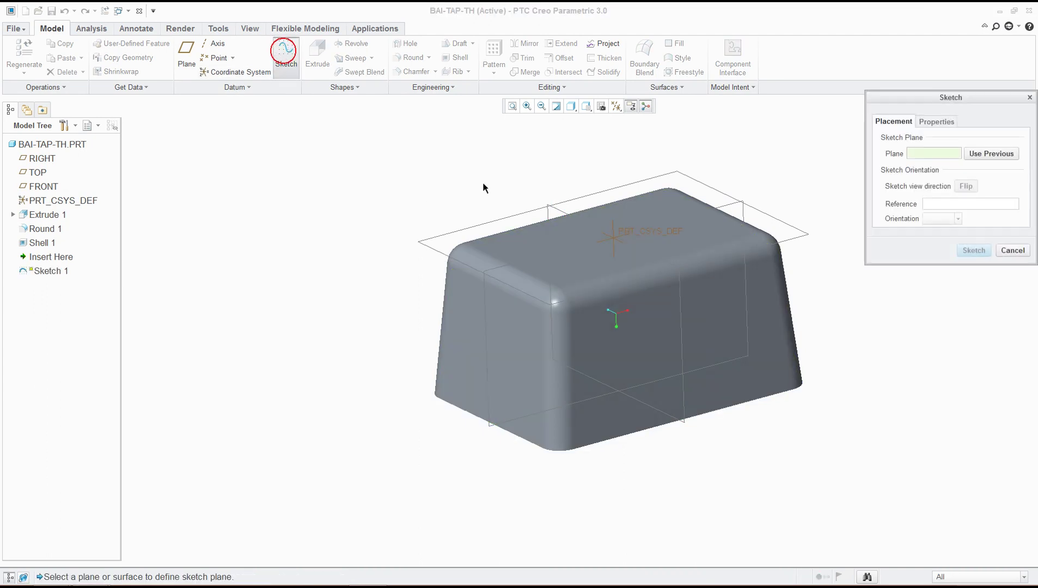
{"action": "left_click", "coordinate": [551, 211]}
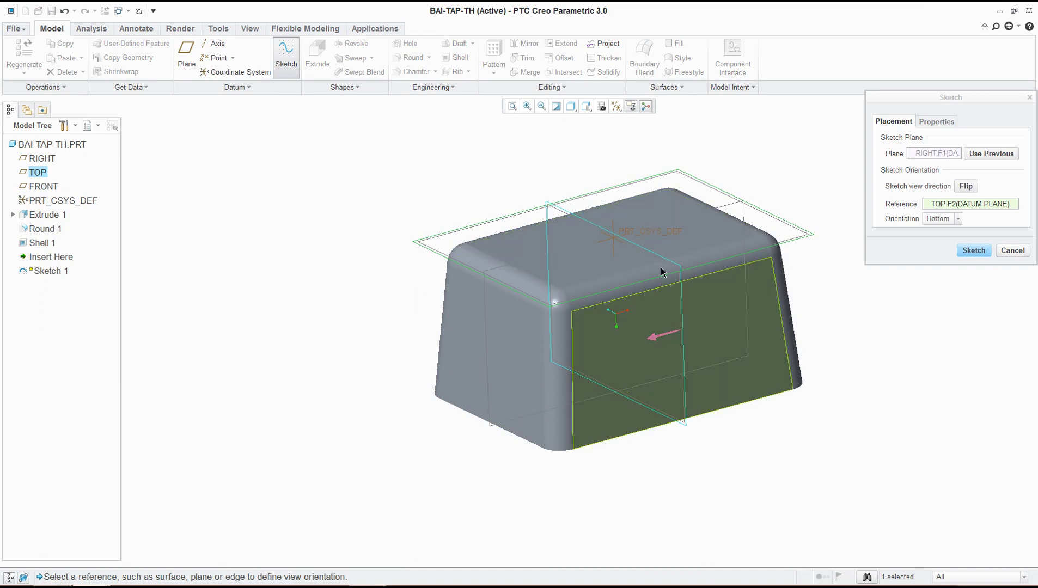
{"action": "left_click", "coordinate": [976, 252]}
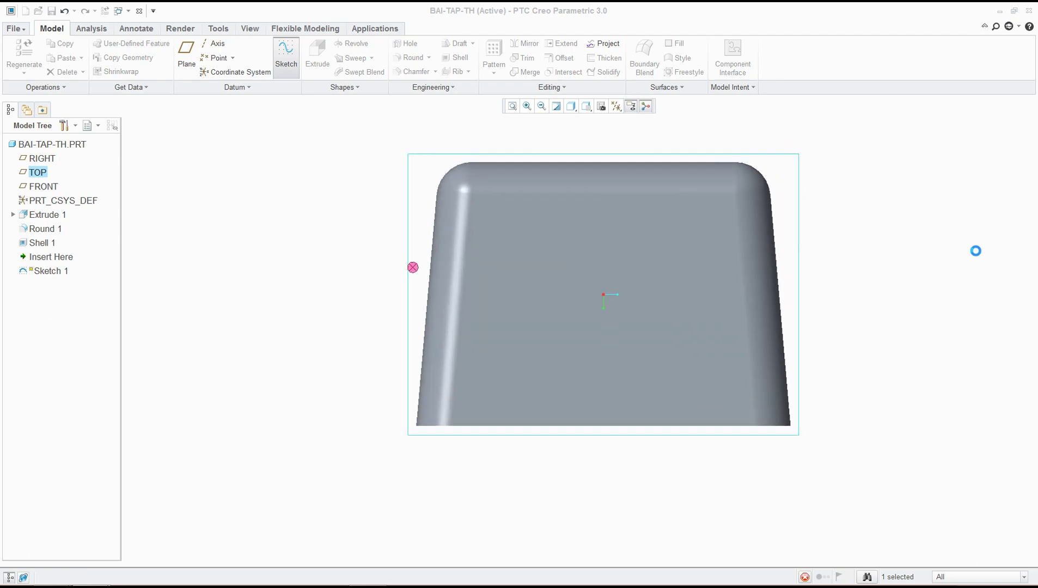
Check the B4 profile in the Word document, then project the side face's left, upper and right edges into the Creo sketch.
{"action": "key", "text": "alt+Tab"}
{"action": "scroll", "coordinate": [414, 419], "scroll_direction": "down", "scroll_amount": 1}
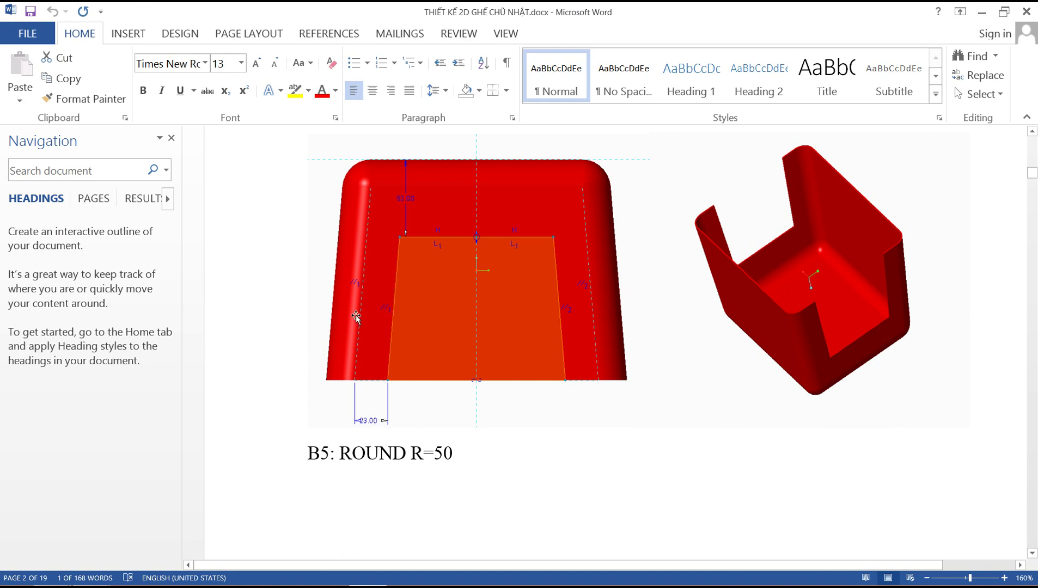
{"action": "key", "text": "alt+Tab"}
{"action": "left_click", "coordinate": [442, 72]}
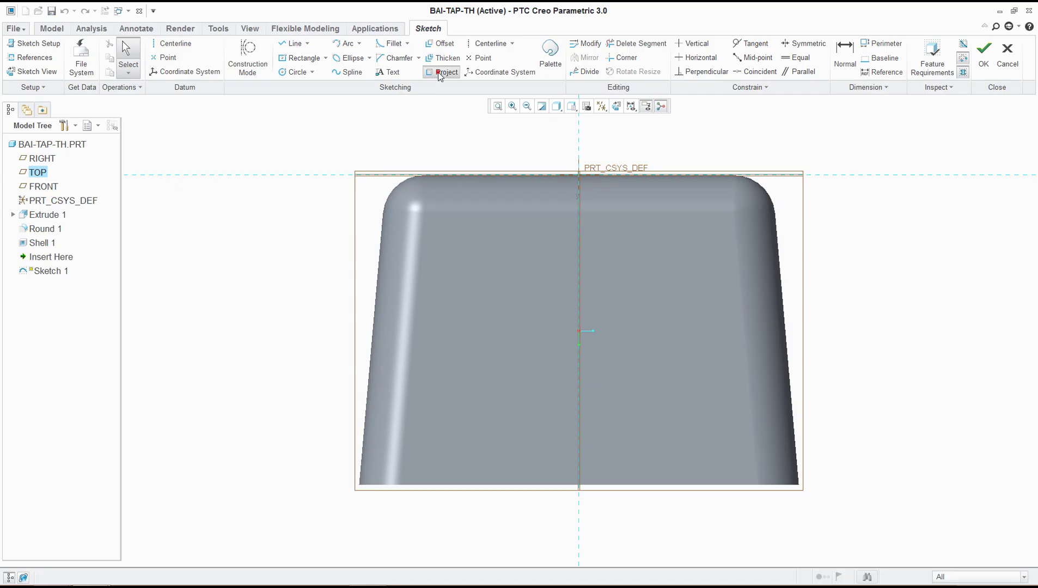
{"action": "left_click", "coordinate": [413, 339]}
{"action": "left_click", "coordinate": [476, 213]}
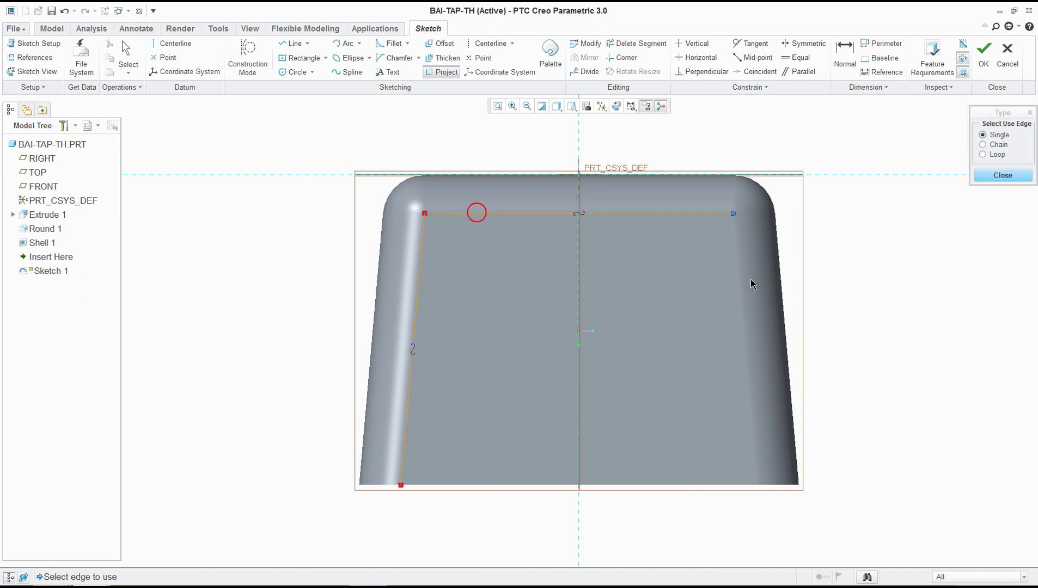
{"action": "left_click", "coordinate": [741, 270]}
{"action": "left_click", "coordinate": [1011, 176]}
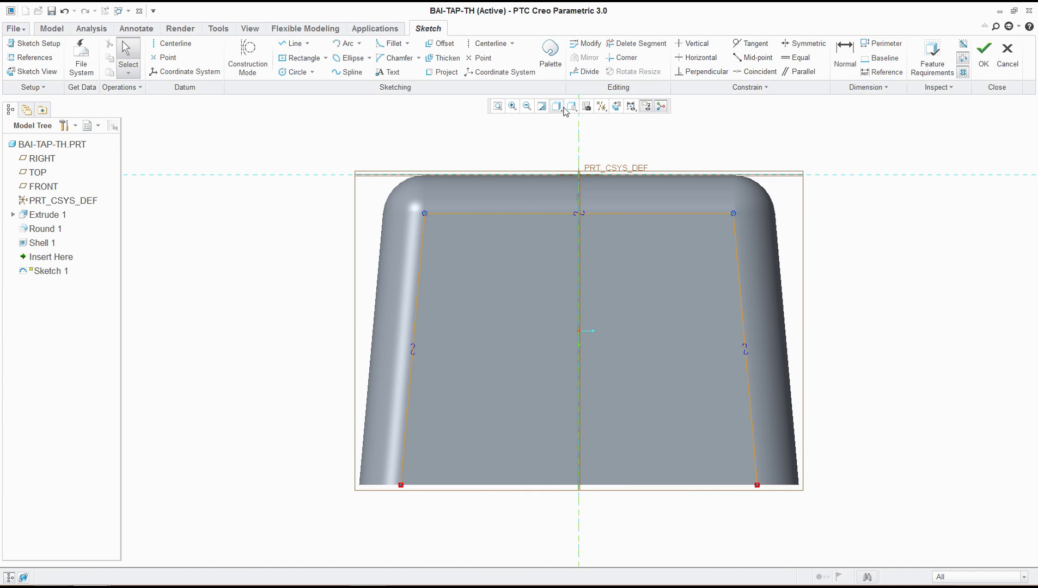
Try the Hidden Line and Shading With Edges display styles and set the model display to Shading With Reflections.
{"action": "left_click", "coordinate": [556, 106]}
{"action": "left_click", "coordinate": [587, 179]}
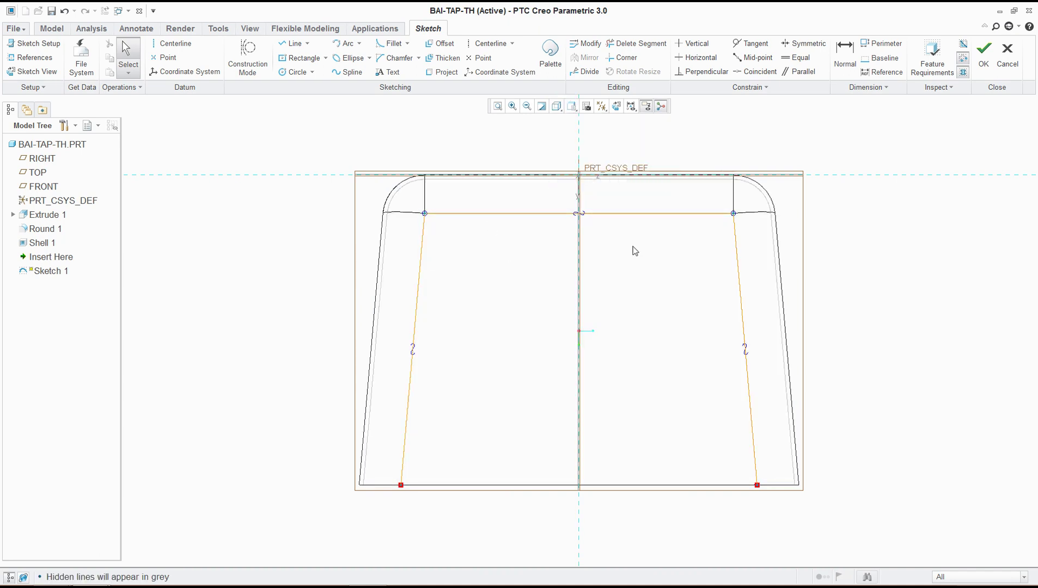
{"action": "left_click", "coordinate": [561, 108]}
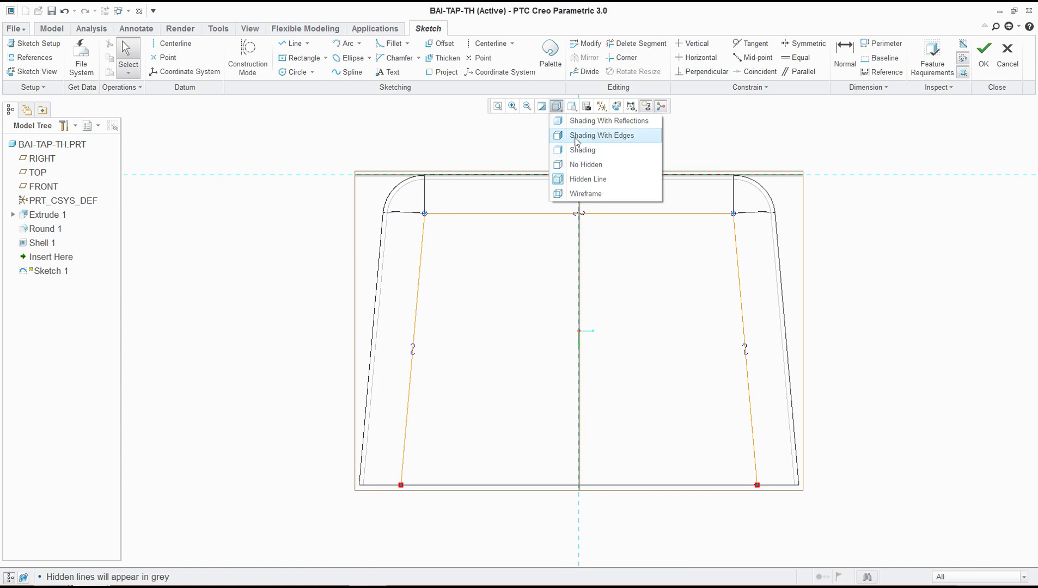
{"action": "left_click", "coordinate": [577, 137]}
{"action": "left_click", "coordinate": [556, 106]}
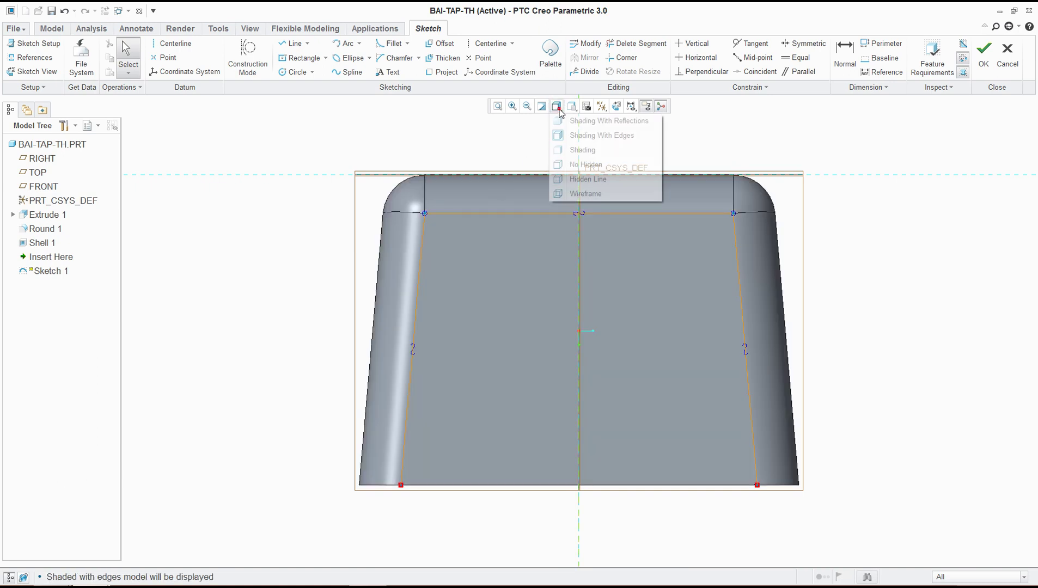
{"action": "left_click", "coordinate": [560, 118]}
Compare with the Word document and project the side face's lower edge to close the outline in the Creo sketch.
{"action": "key", "text": "alt+Tab"}
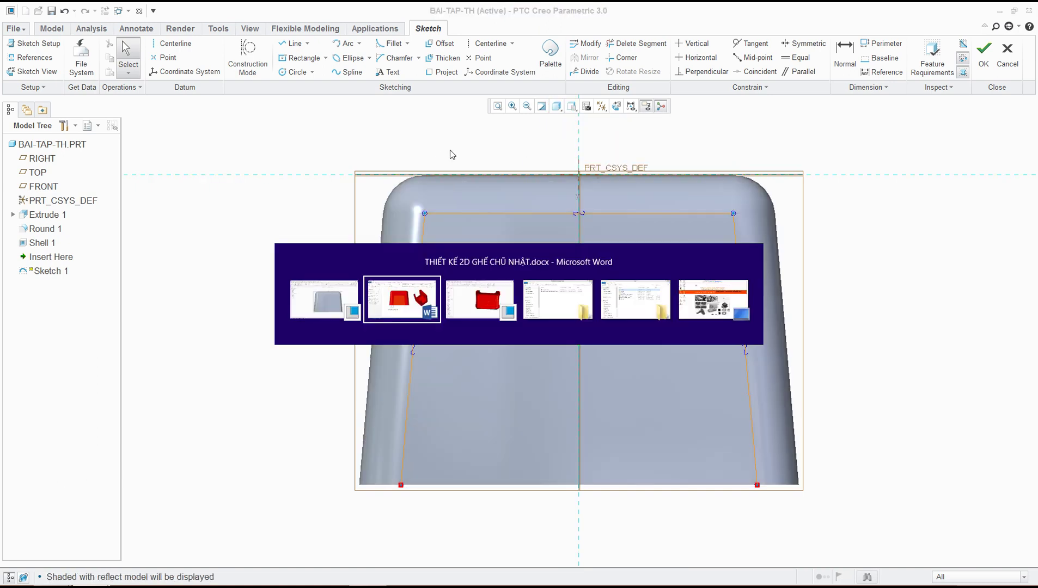
{"action": "key", "text": "alt+Tab"}
{"action": "left_click", "coordinate": [441, 72]}
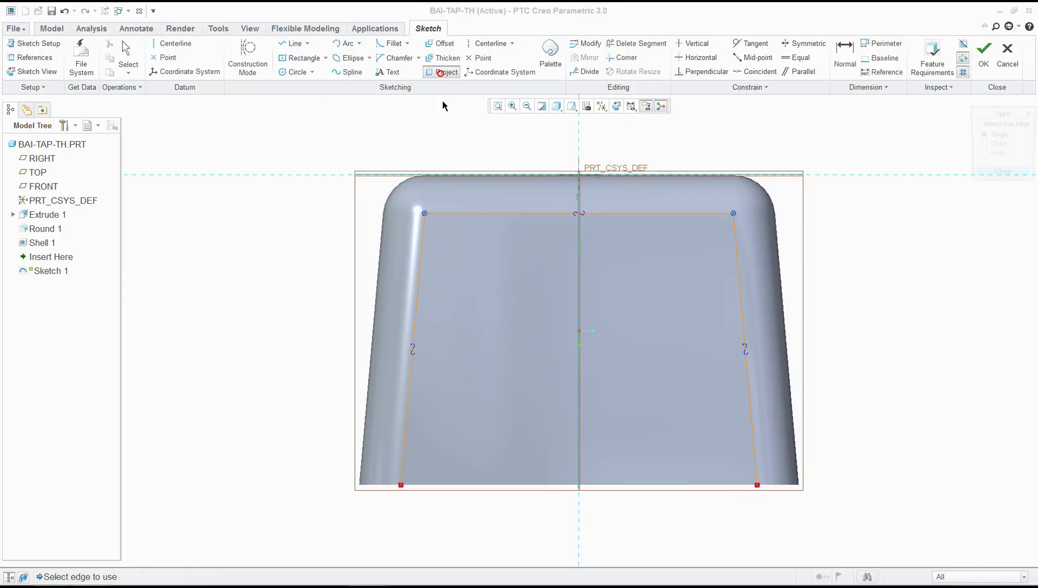
{"action": "left_click", "coordinate": [478, 485]}
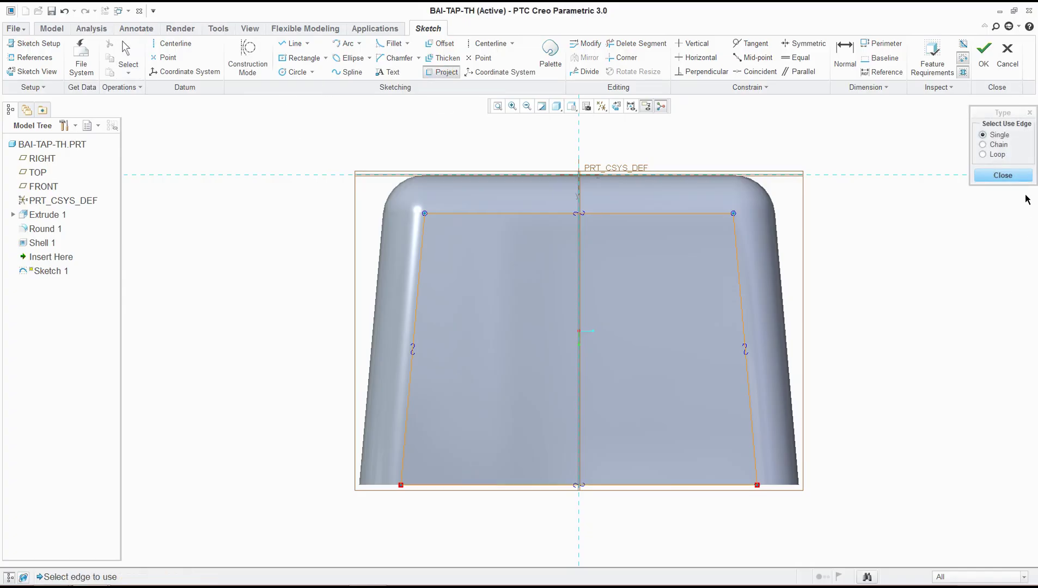
{"action": "left_click", "coordinate": [1009, 177]}
Check the B4 dimensions in the Word document and offset the left projected edge 23 mm inward in Creo.
{"action": "left_click", "coordinate": [445, 43]}
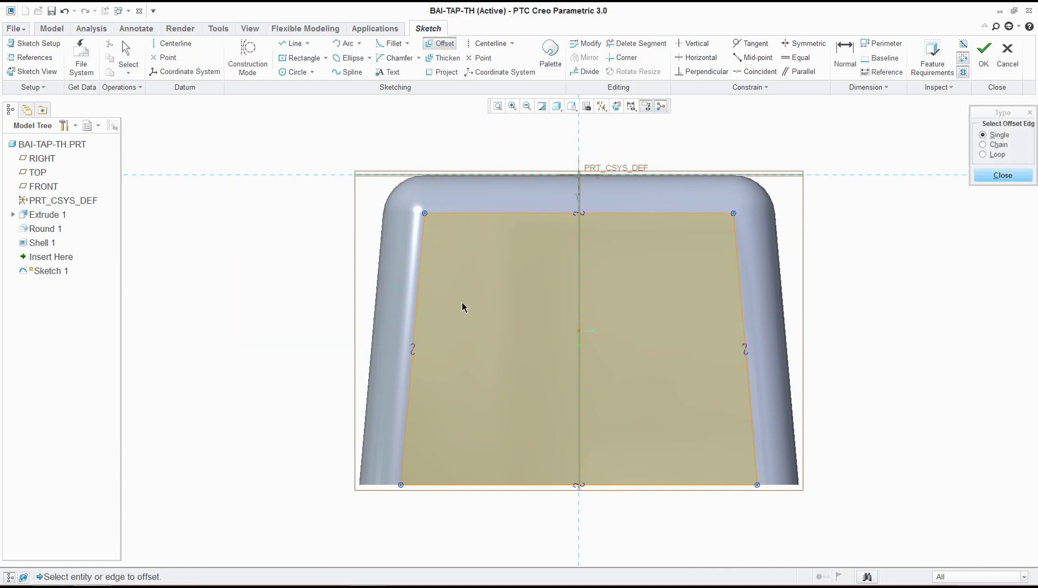
{"action": "key", "text": "alt+Tab"}
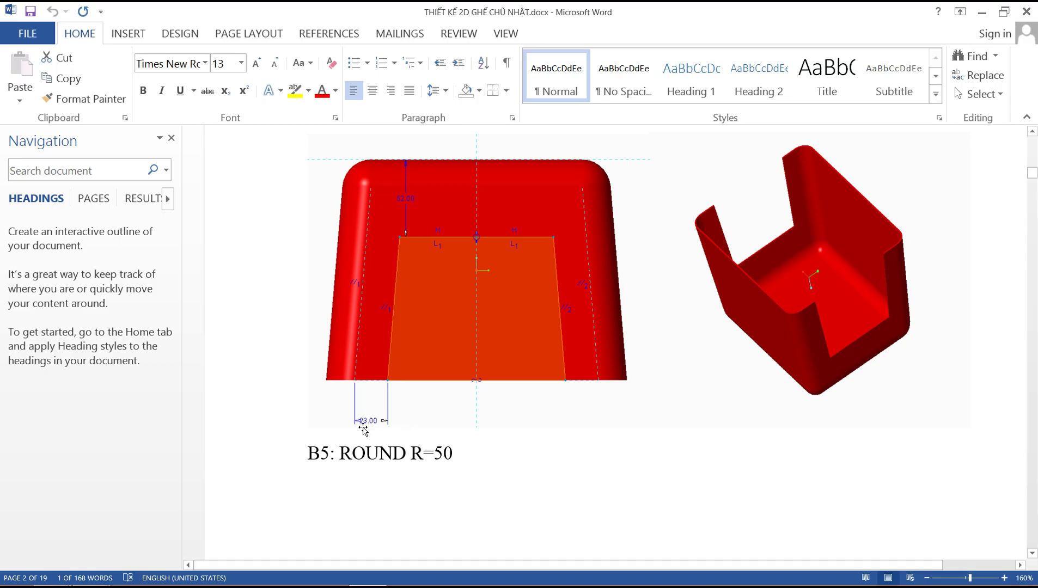
{"action": "key", "text": "alt+Tab"}
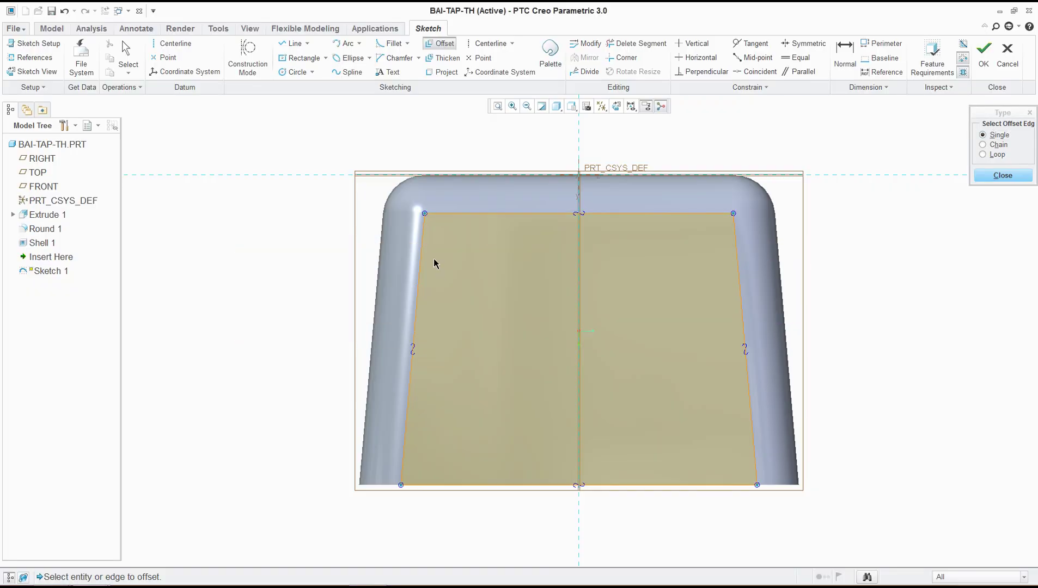
{"action": "key", "text": "alt+Tab"}
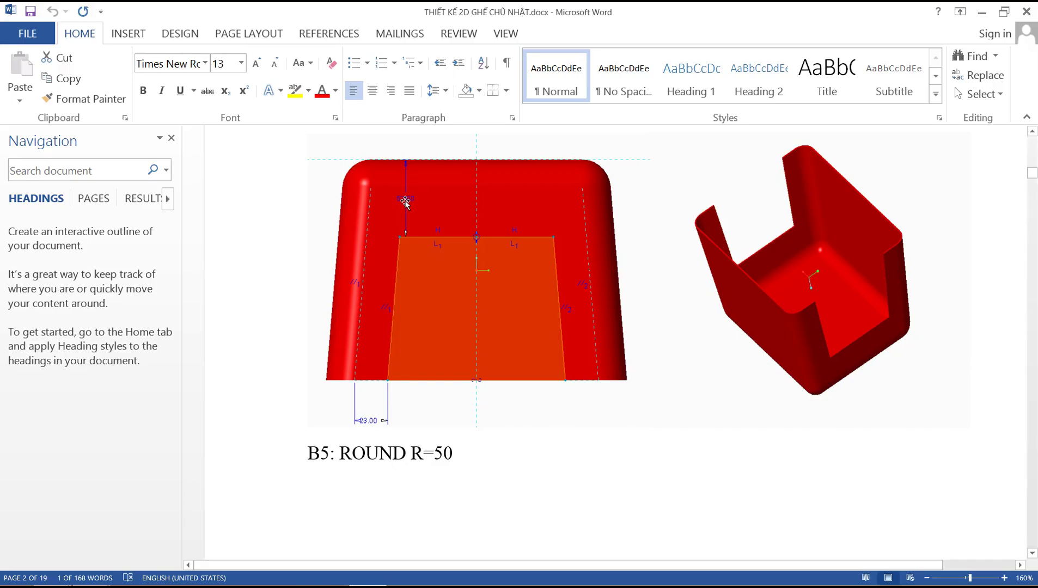
{"action": "key", "text": "alt+Tab"}
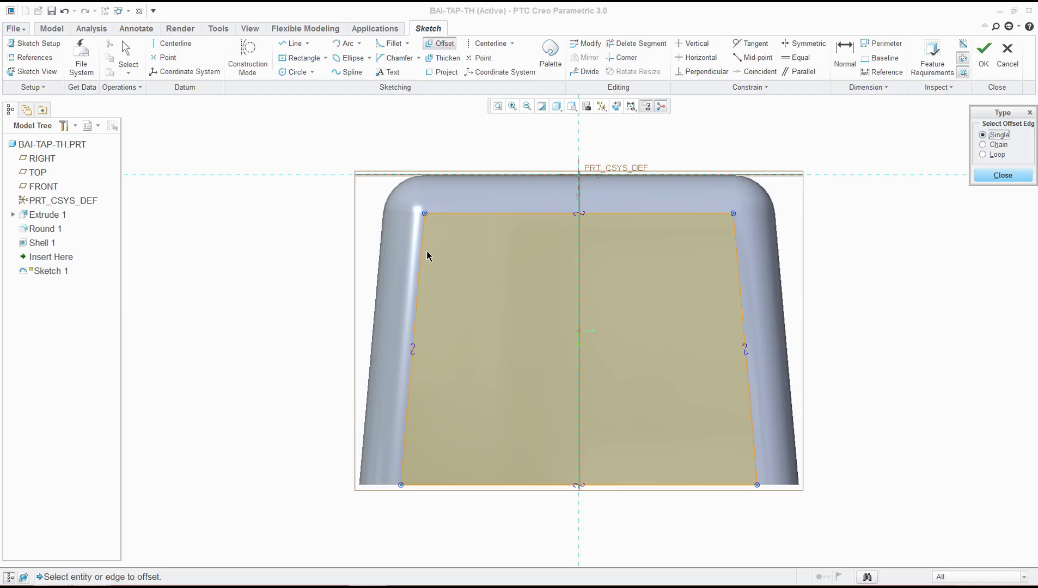
{"action": "left_click", "coordinate": [423, 264]}
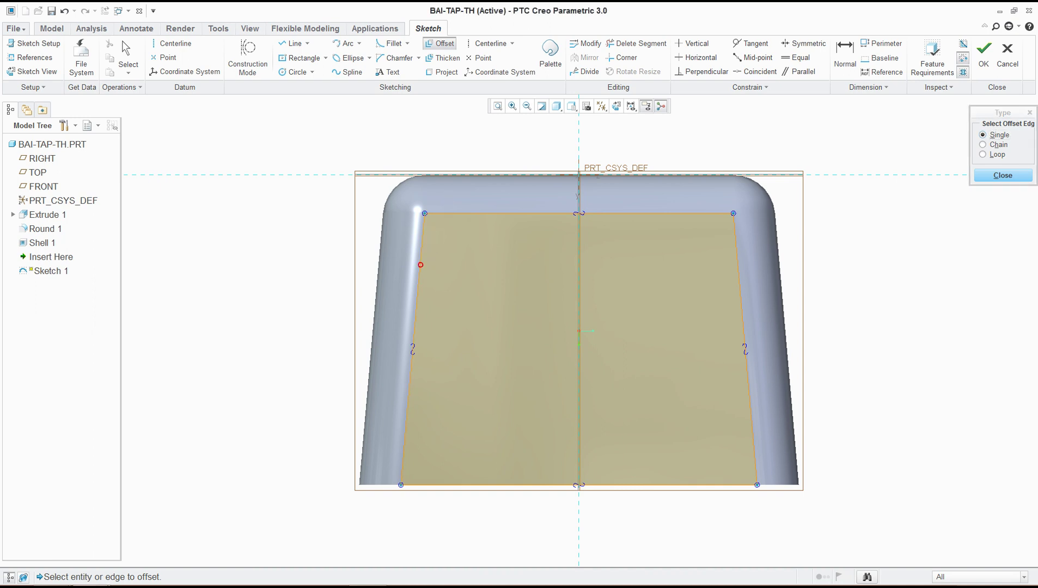
{"action": "left_click", "coordinate": [526, 112]}
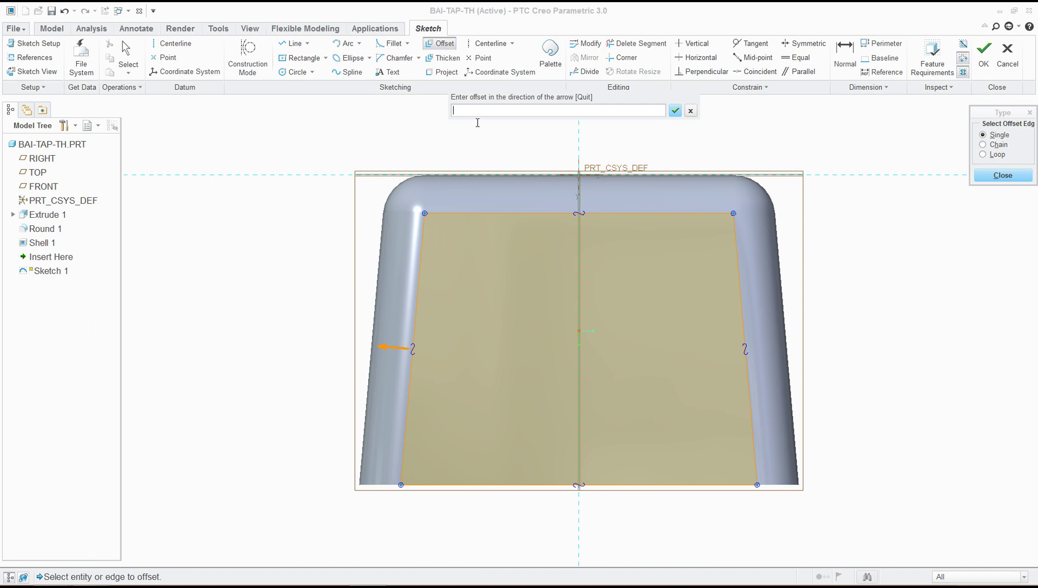
{"action": "key", "text": "Return"}
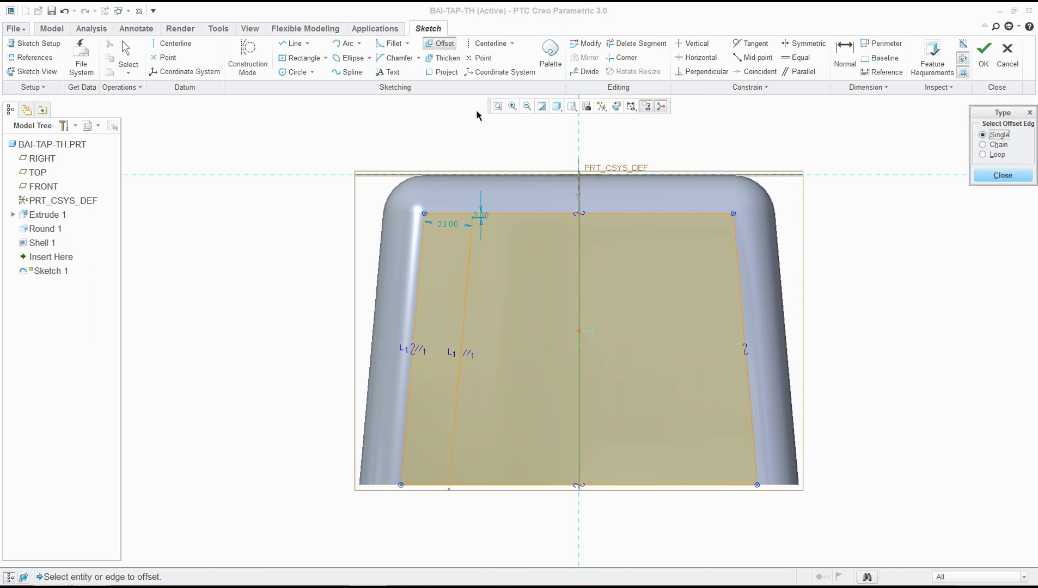
Offset the right projected edge 23 mm inward and finish the Offset command.
{"action": "left_click", "coordinate": [743, 307]}
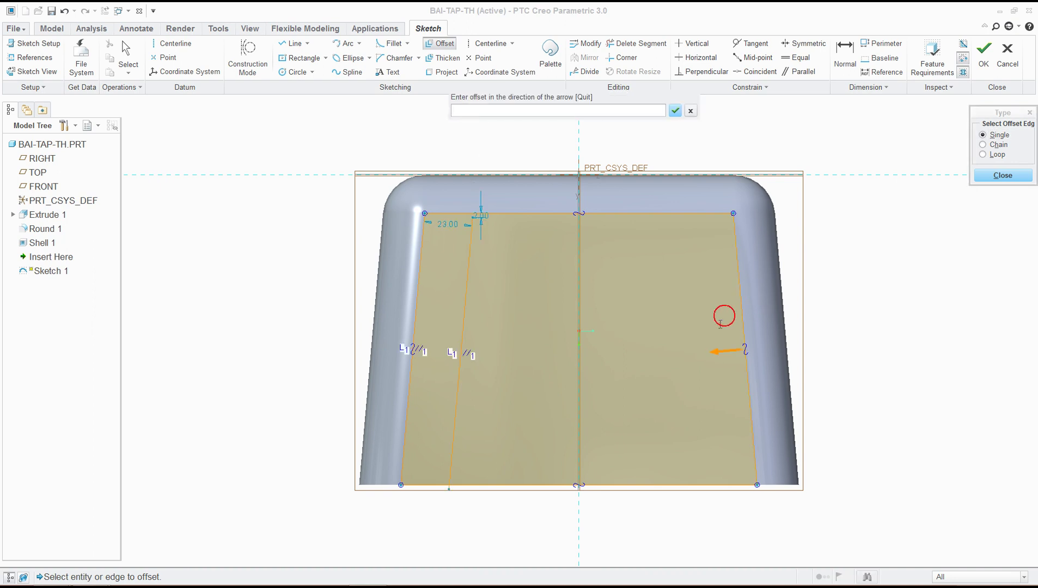
{"action": "type", "text": "23"}
{"action": "key", "text": "Return"}
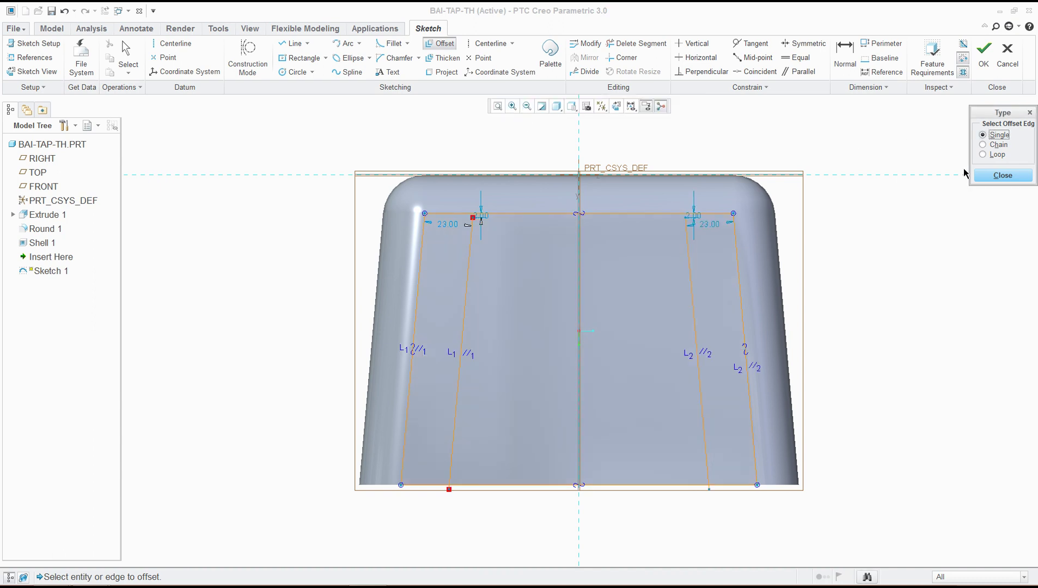
{"action": "left_click", "coordinate": [986, 182]}
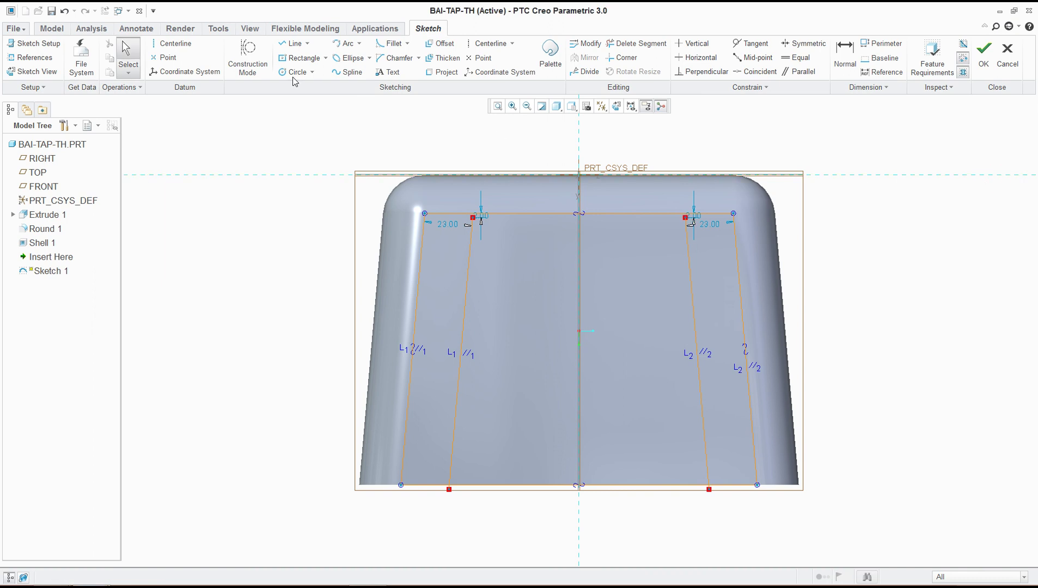
Draw a horizontal line between the two offset lines near their upper ends, then check its height dimension in the Word document.
{"action": "left_click", "coordinate": [291, 43]}
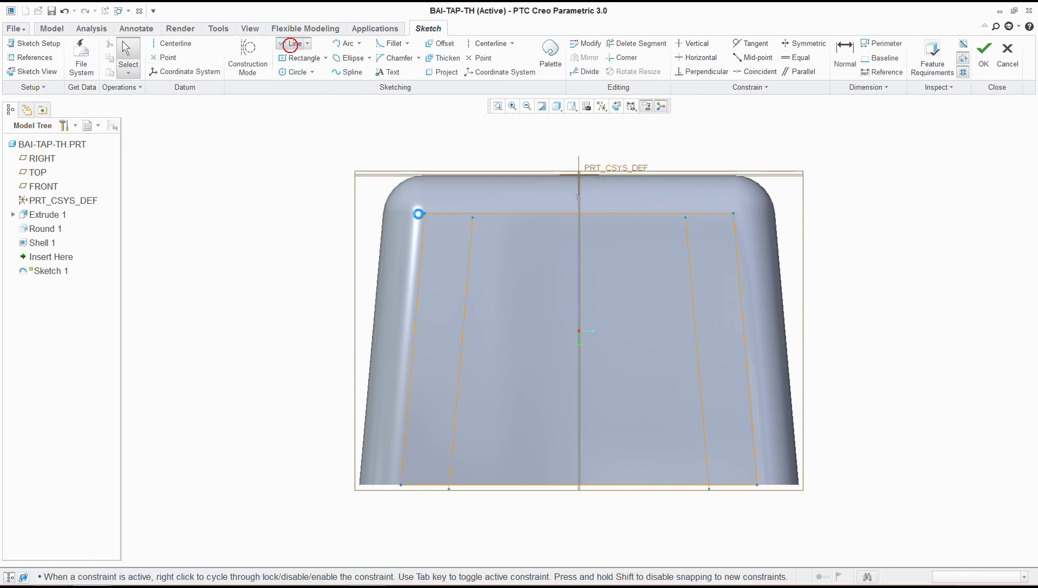
{"action": "left_click", "coordinate": [476, 267]}
{"action": "left_click", "coordinate": [691, 266]}
{"action": "middle_click", "coordinate": [915, 266]}
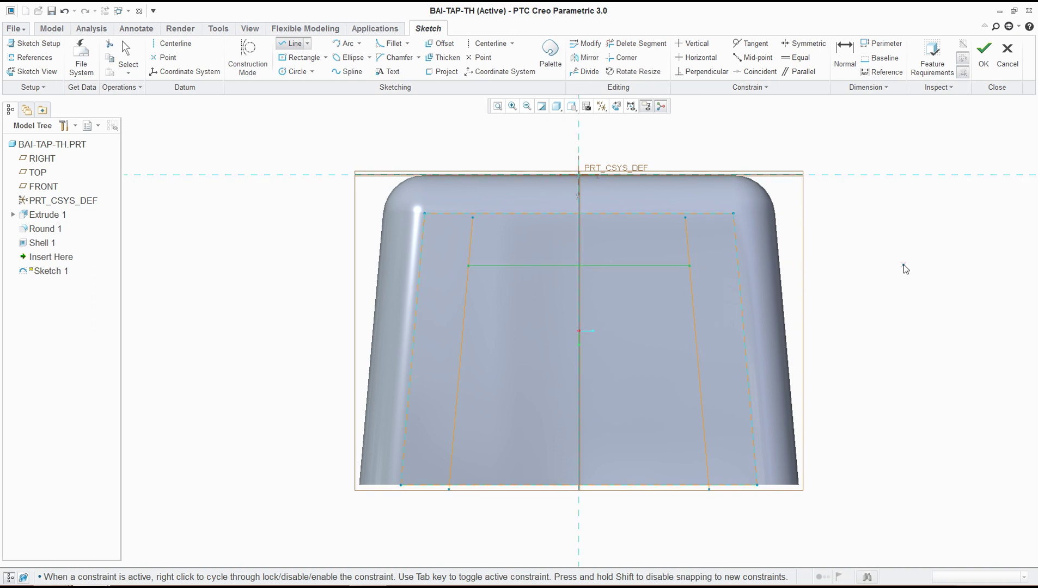
{"action": "middle_click", "coordinate": [905, 270]}
{"action": "key", "text": "alt+Tab"}
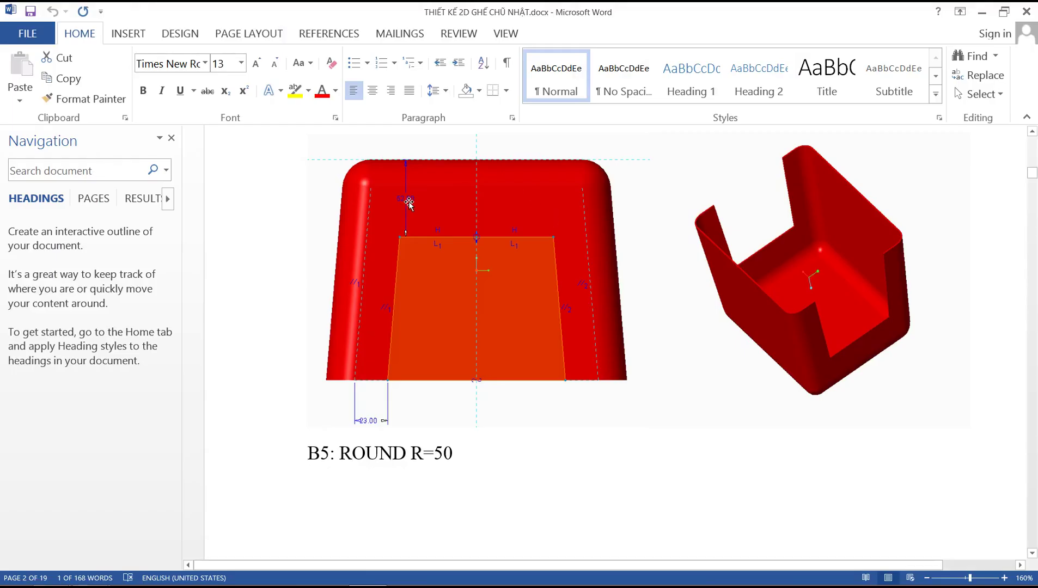
Switch back to Creo and dimension the cut-out's horizontal line 52 mm below the stool's top reference.
{"action": "key", "text": "alt+Tab"}
{"action": "left_click", "coordinate": [845, 54]}
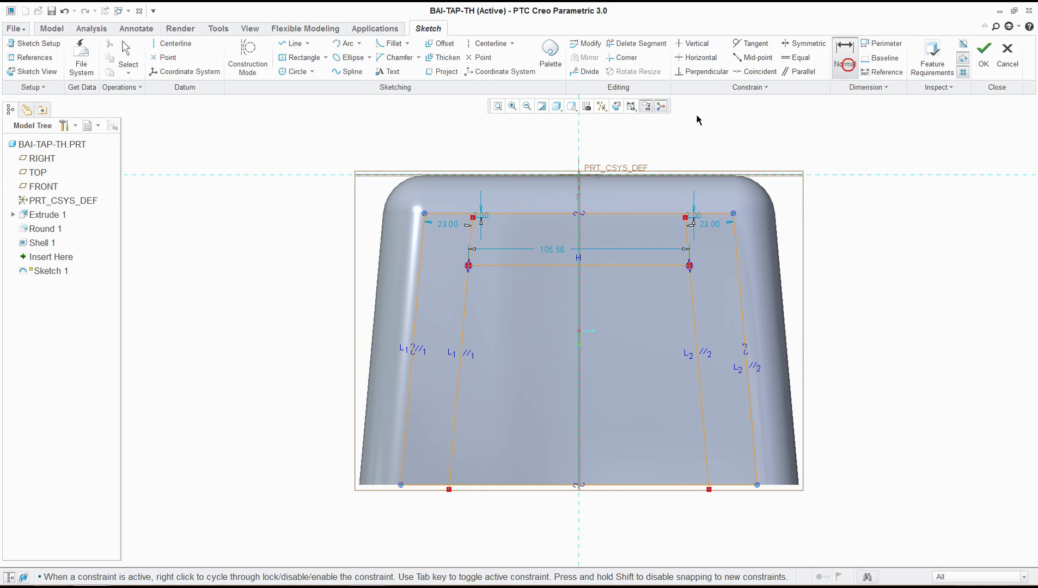
{"action": "left_click", "coordinate": [549, 266]}
{"action": "middle_click", "coordinate": [599, 233]}
{"action": "type", "text": "52"}
{"action": "key", "text": "Return"}
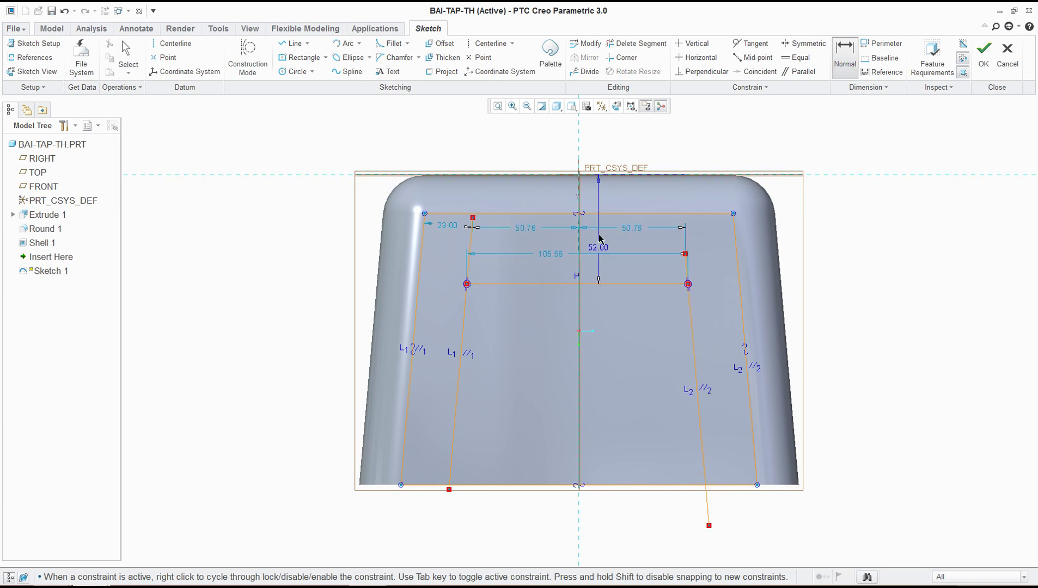
{"action": "middle_click", "coordinate": [595, 272]}
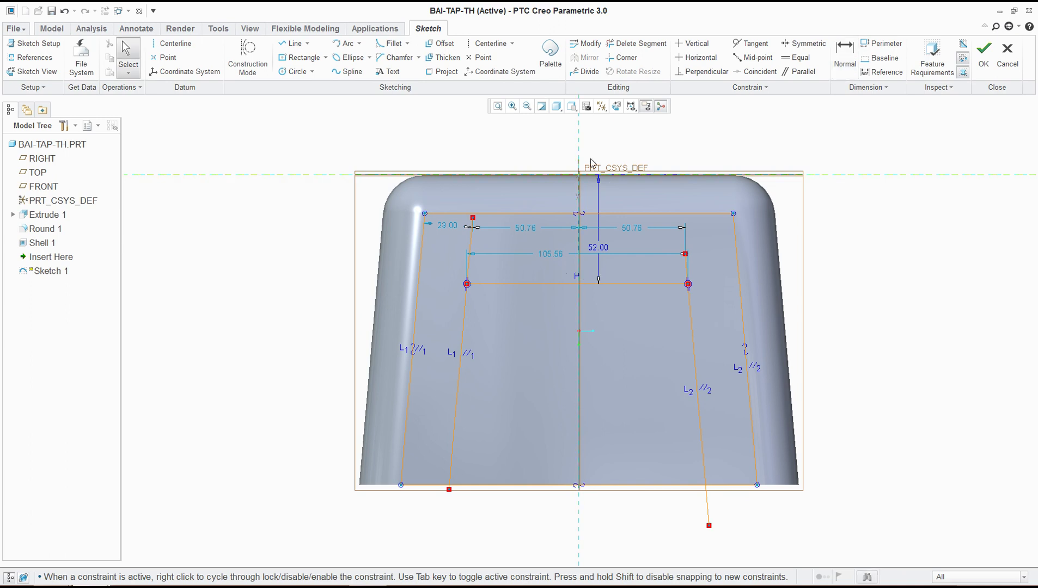
Trim the offset lines' overhanging ends, the outer projected edges and the surplus lower edge portions with Delete Segment.
{"action": "left_click", "coordinate": [625, 46]}
{"action": "left_click", "coordinate": [471, 242]}
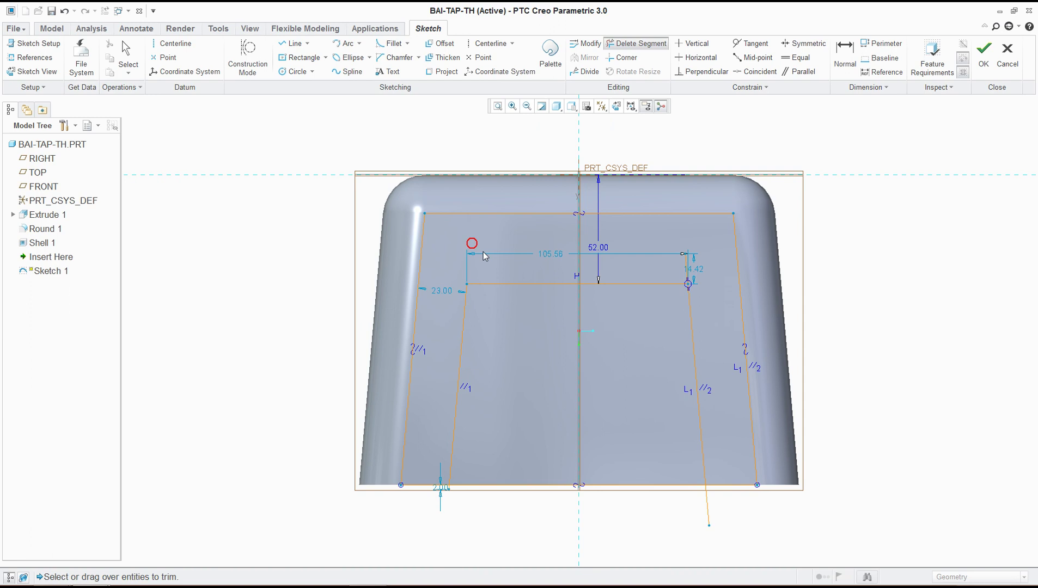
{"action": "left_click", "coordinate": [688, 268]}
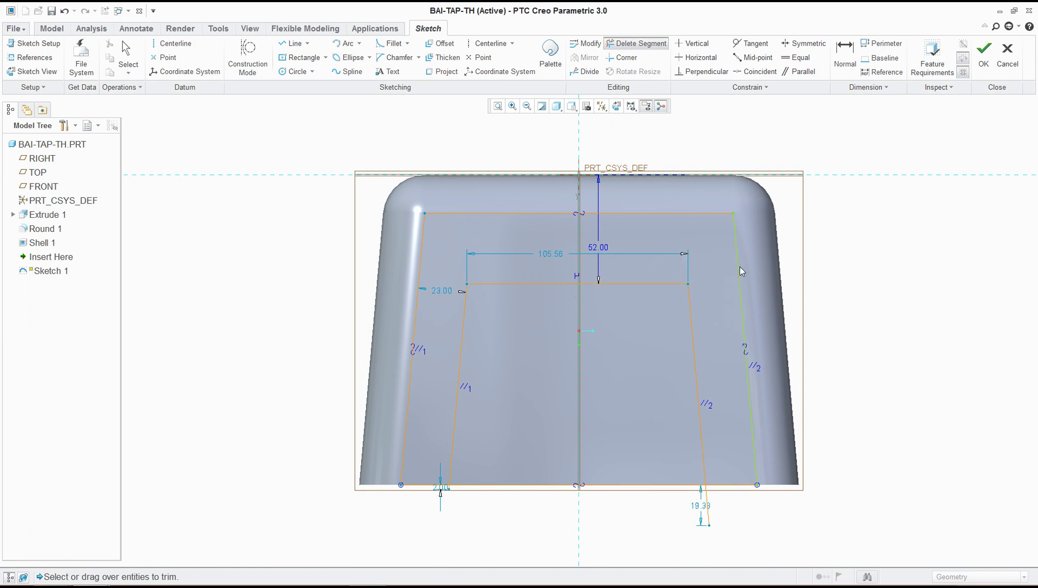
{"action": "left_click", "coordinate": [426, 251]}
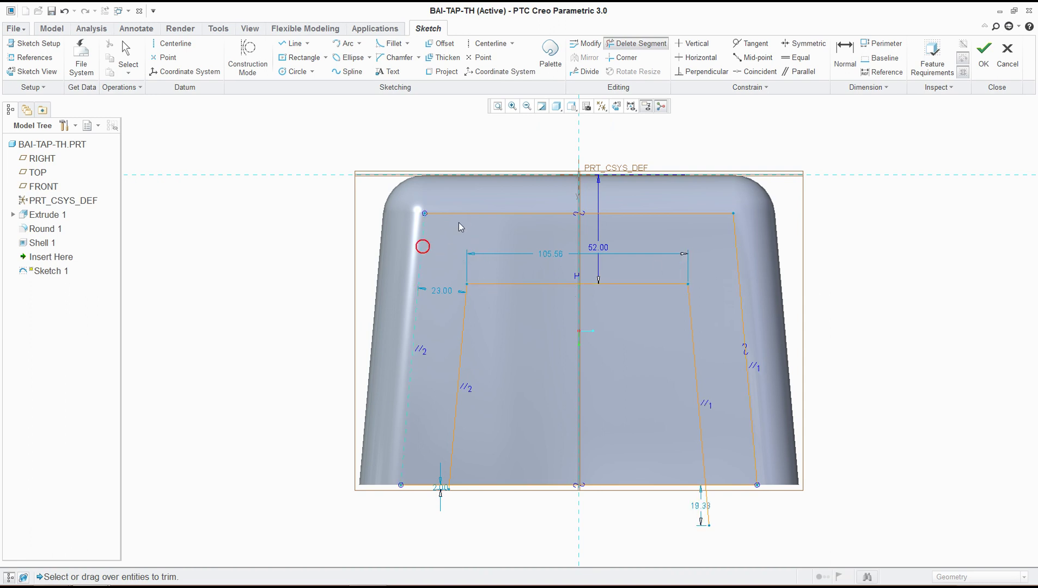
{"action": "left_click", "coordinate": [734, 263]}
{"action": "left_click", "coordinate": [731, 485]}
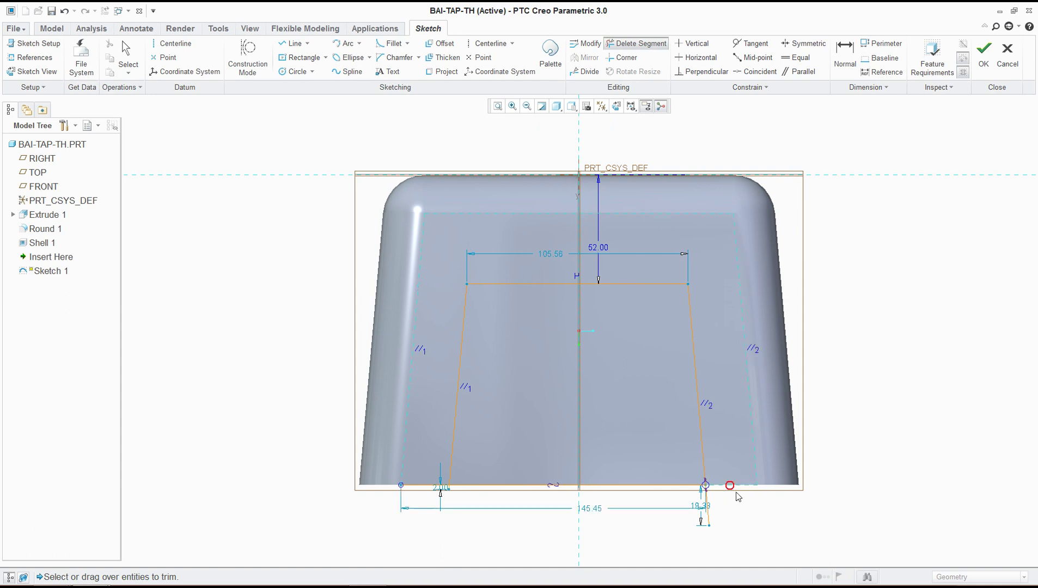
{"action": "left_click", "coordinate": [707, 512]}
{"action": "left_click", "coordinate": [415, 484]}
{"action": "middle_click", "coordinate": [881, 374]}
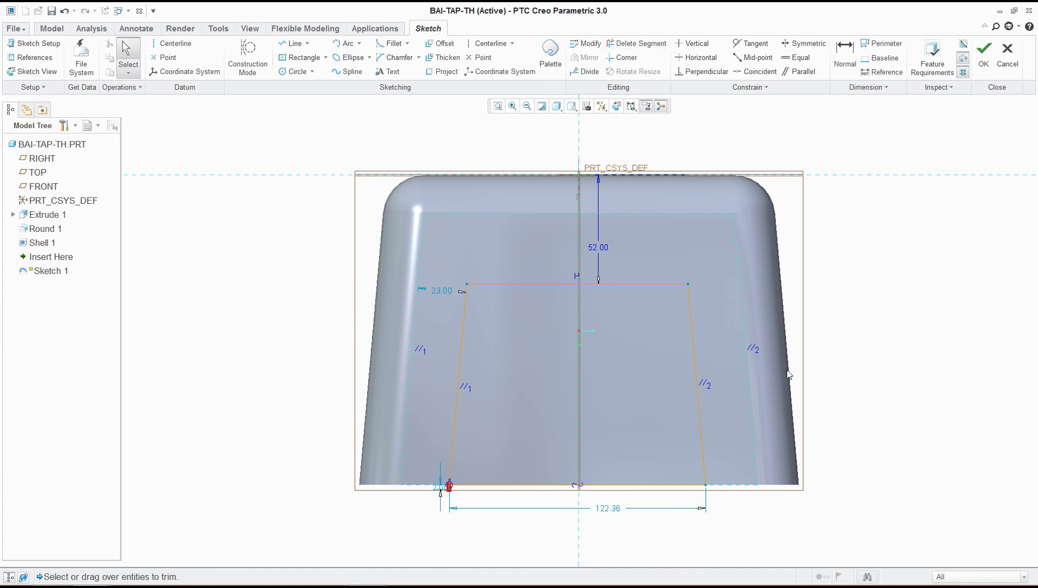
Try to dimension horizontally from the cut-out's upper left corner to the projected edge's lower endpoint, and undo it.
{"action": "left_click", "coordinate": [845, 54]}
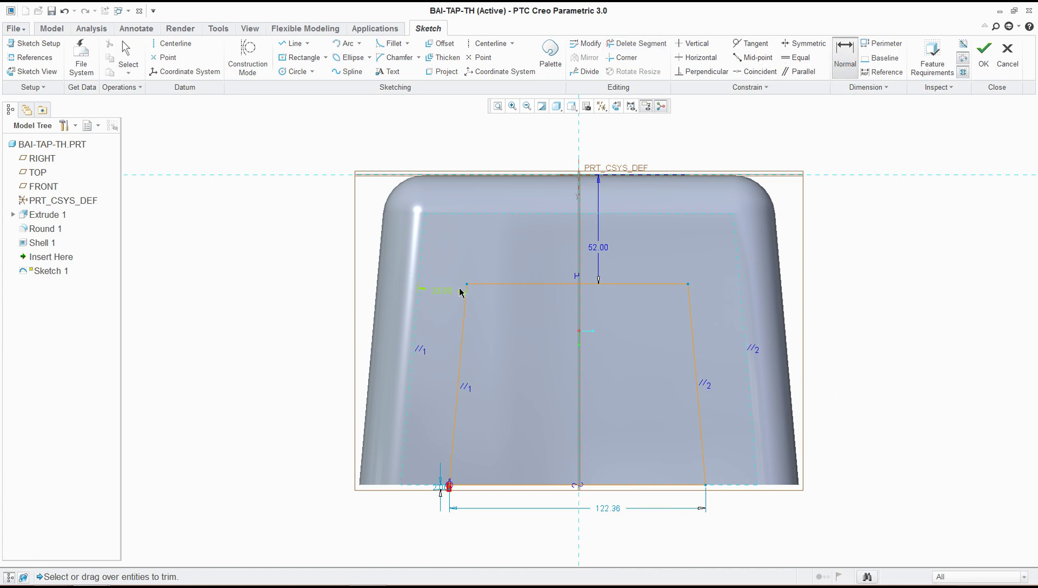
{"action": "left_click", "coordinate": [466, 285]}
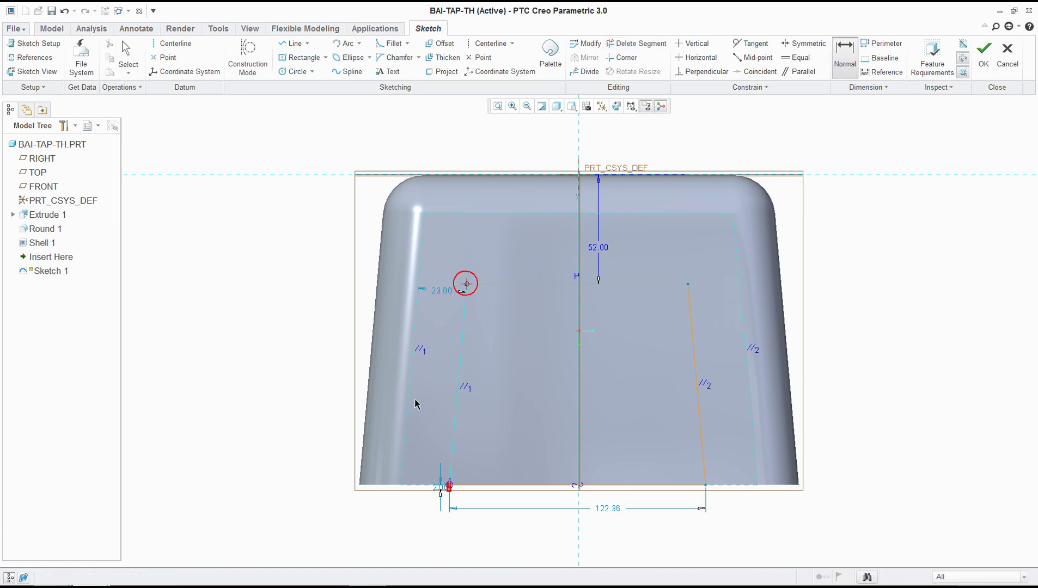
{"action": "left_click", "coordinate": [401, 484]}
{"action": "middle_click", "coordinate": [425, 517]}
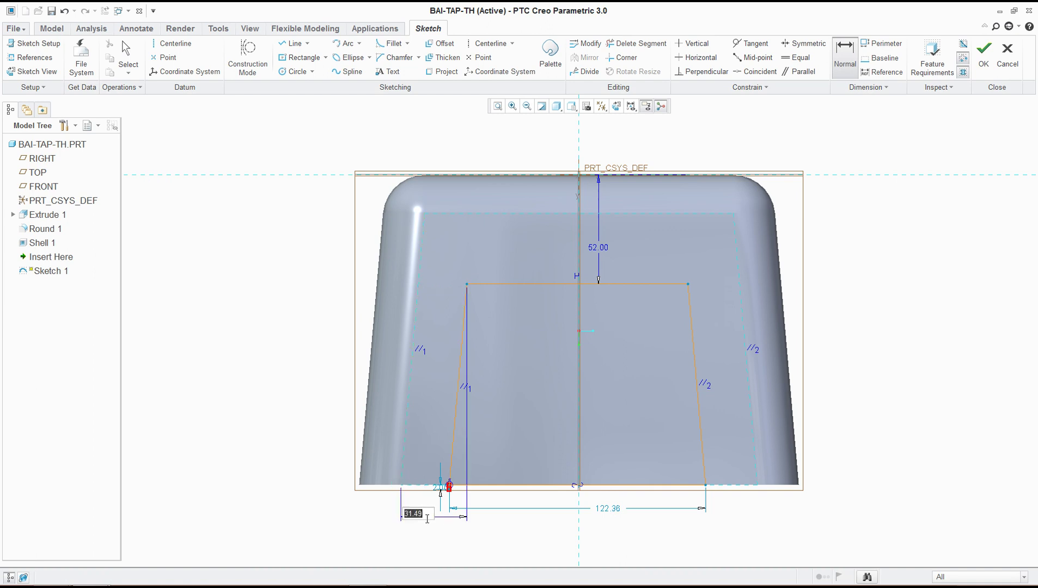
{"action": "key", "text": "Return"}
{"action": "middle_click", "coordinate": [451, 514]}
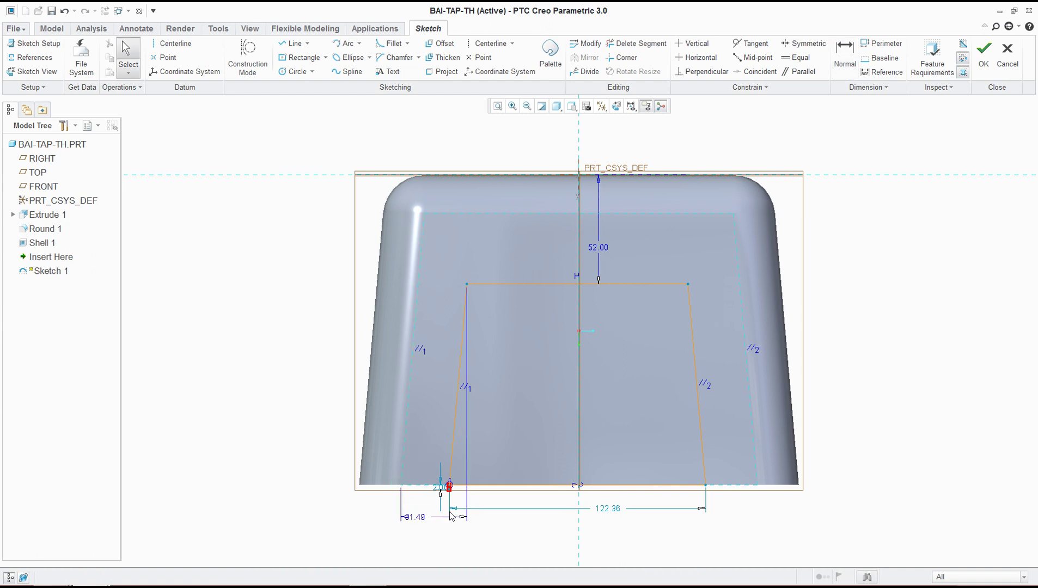
{"action": "key", "text": "ctrl+z"}
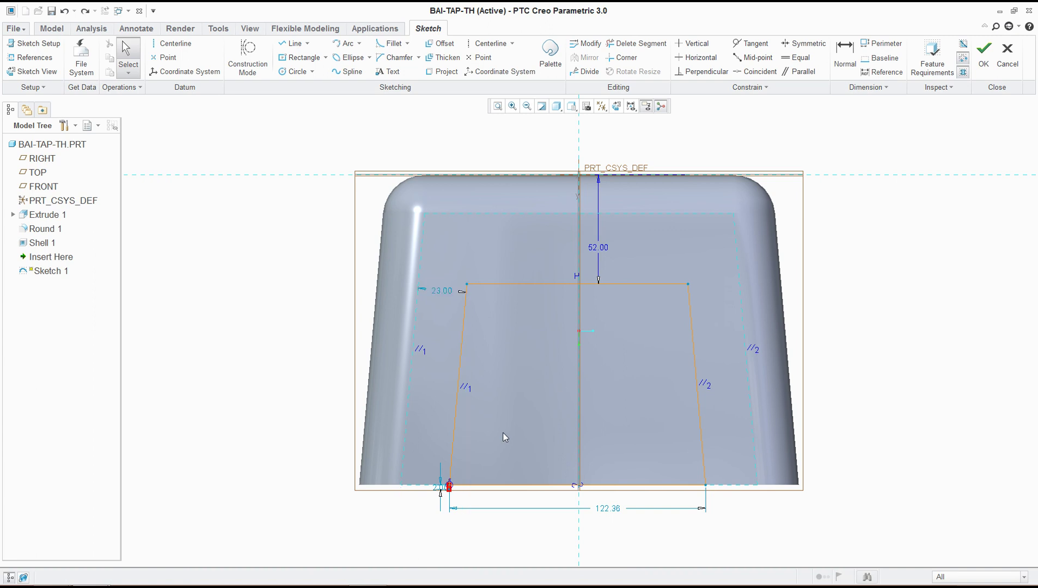
Compare the profile with the Word drawing and trim the short stub below the cut-out's lower left corner in Creo.
{"action": "key", "text": "alt+Tab"}
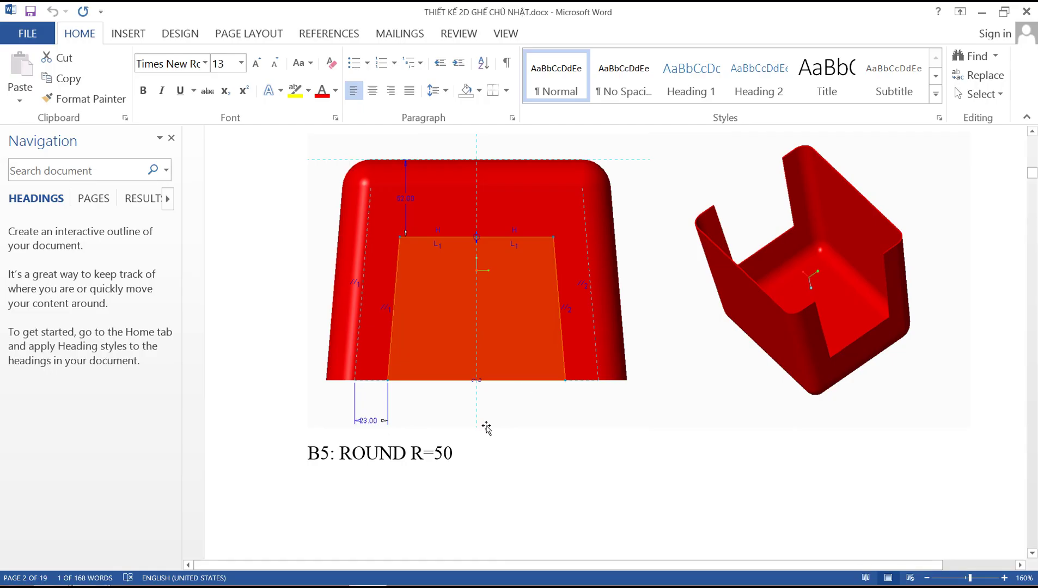
{"action": "key", "text": "alt+Tab"}
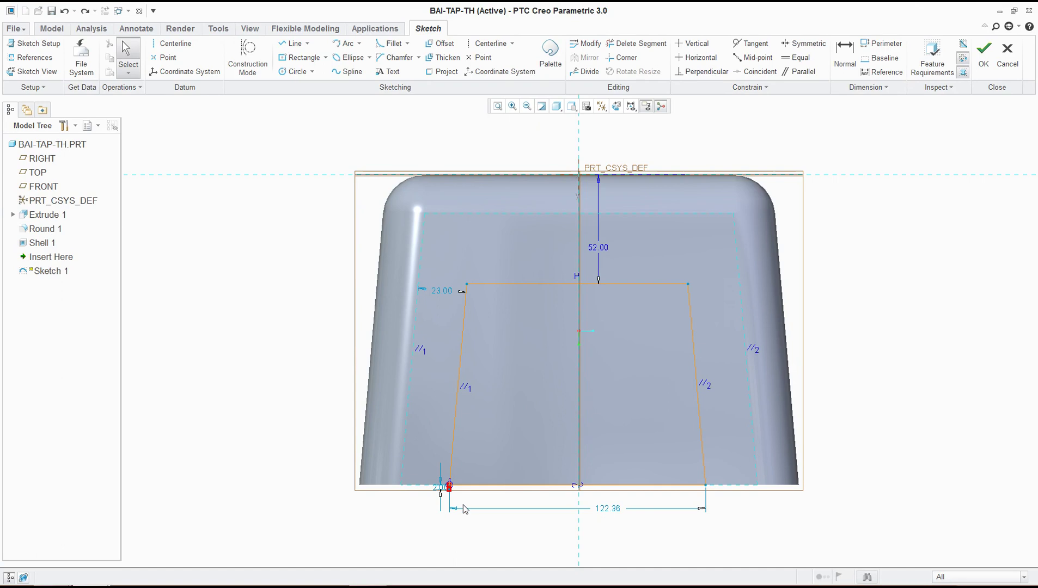
{"action": "scroll", "coordinate": [465, 509], "scroll_direction": "up", "scroll_amount": 5}
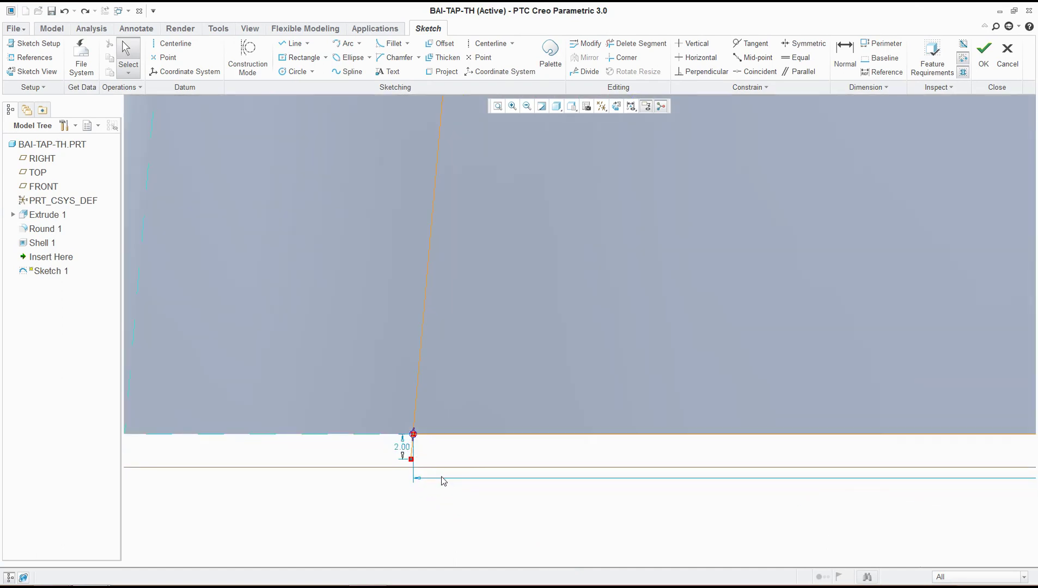
{"action": "key", "text": "q"}
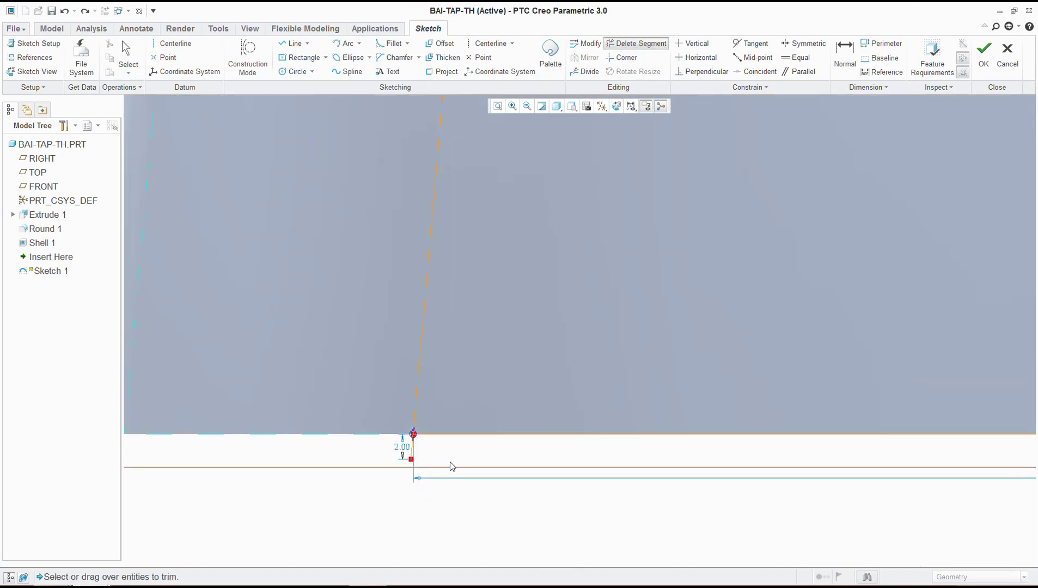
{"action": "left_click", "coordinate": [413, 451]}
{"action": "middle_click", "coordinate": [465, 445]}
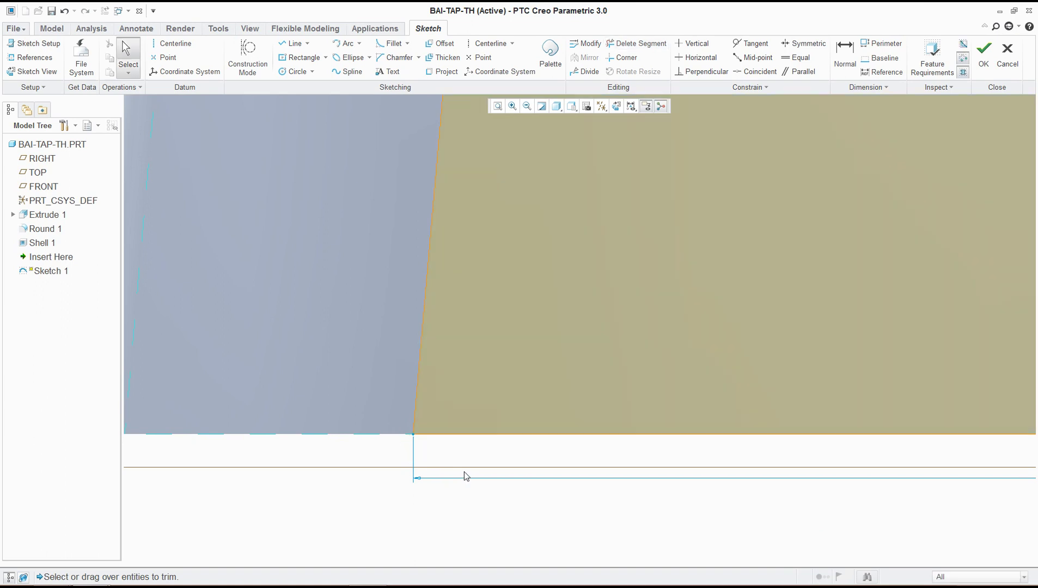
{"action": "scroll", "coordinate": [464, 472], "scroll_direction": "down", "scroll_amount": 1}
{"action": "scroll", "coordinate": [464, 473], "scroll_direction": "up", "scroll_amount": 7}
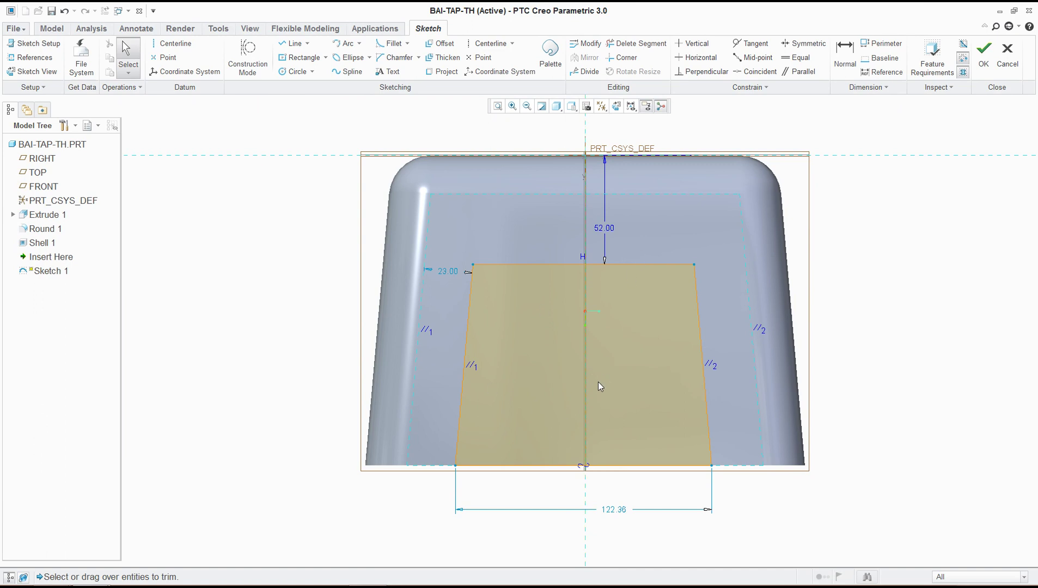
Check the B4 drawing in Word and set the lower left gap between projected edge and cut-out to 23 mm in Creo.
{"action": "key", "text": "alt+Tab"}
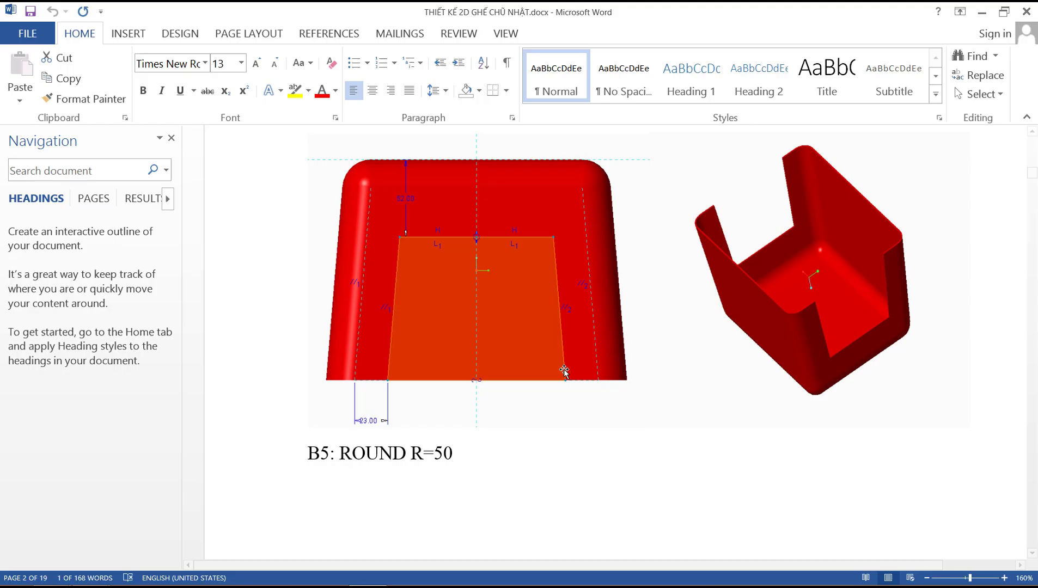
{"action": "key", "text": "alt+Tab"}
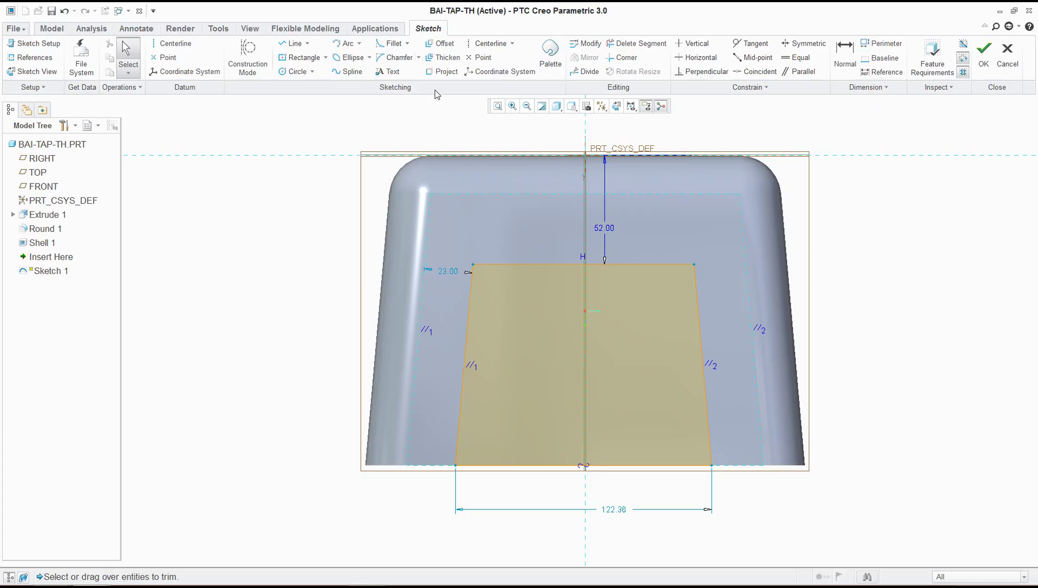
{"action": "left_click", "coordinate": [851, 60]}
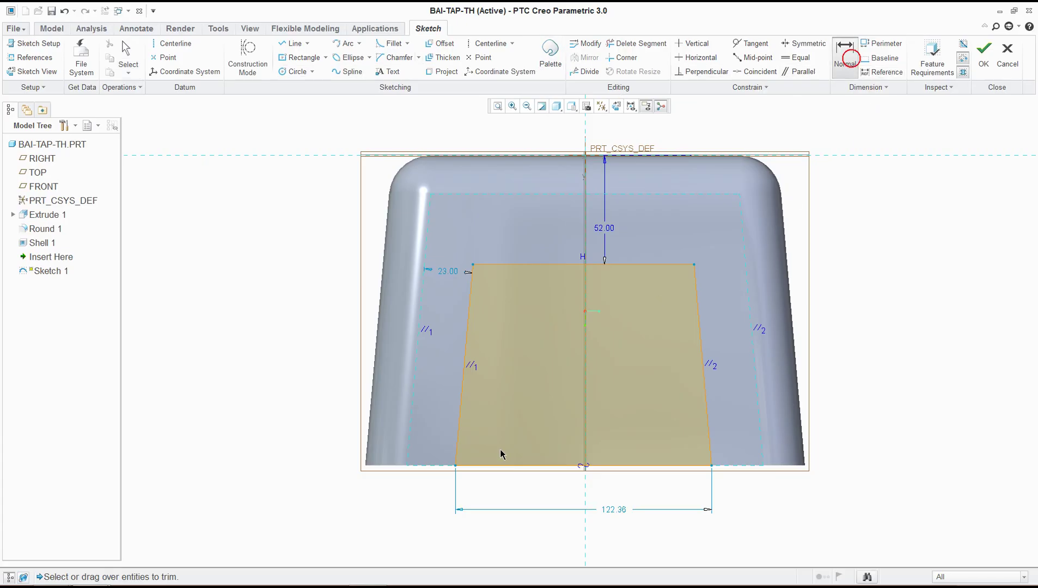
{"action": "left_click", "coordinate": [407, 466]}
{"action": "left_click", "coordinate": [456, 466]}
{"action": "middle_click", "coordinate": [439, 493]}
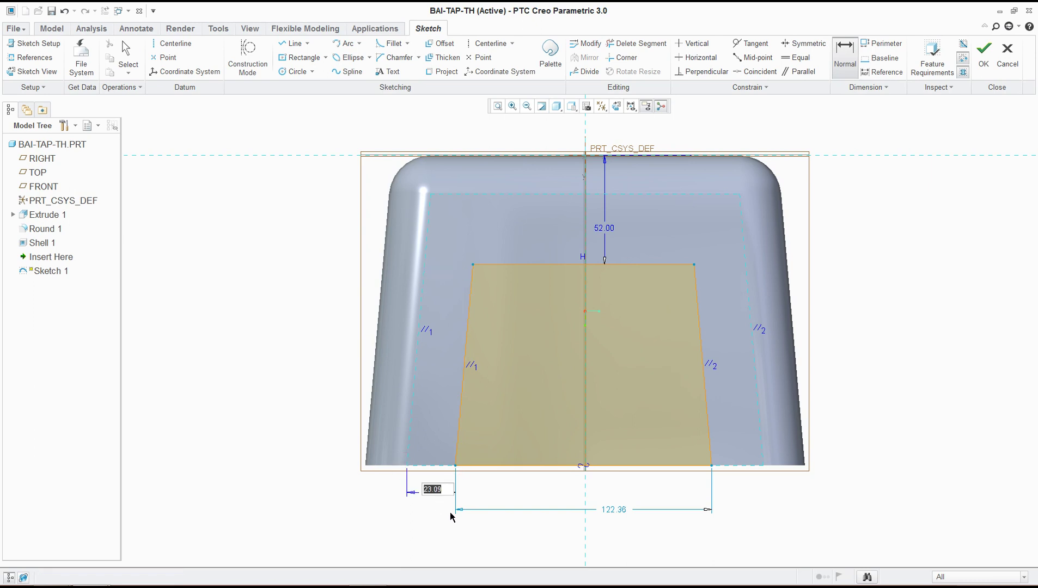
{"action": "type", "text": "23"}
{"action": "key", "text": "Return"}
Set the lower right gap between cut-out and projected edge to 23 mm and finish the sketch.
{"action": "left_click", "coordinate": [711, 466]}
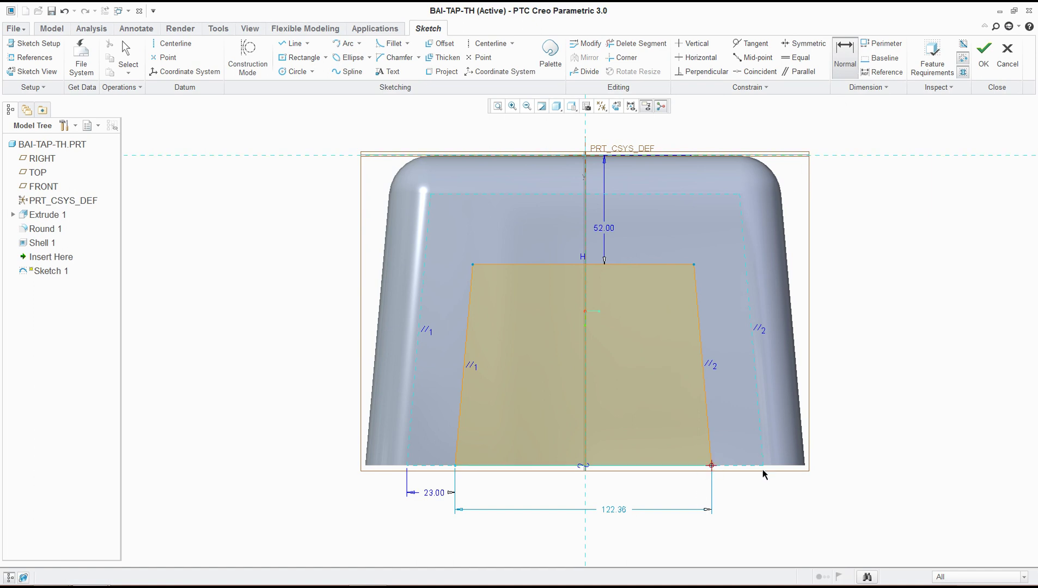
{"action": "middle_click", "coordinate": [753, 505]}
{"action": "type", "text": "23"}
{"action": "key", "text": "Return"}
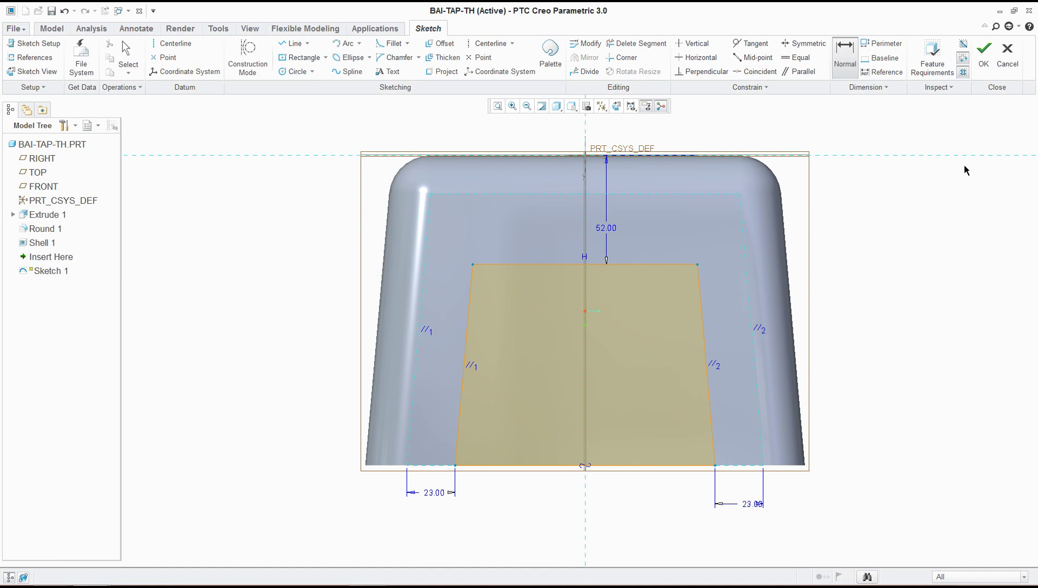
{"action": "left_click", "coordinate": [987, 58]}
Extrude the trapezoidal sketch symmetrically on both sides and stretch the depth to about 323.70 mm, past both stool walls.
{"action": "middle_click_drag", "start_coordinate": [751, 319], "coordinate": [733, 341]}
{"action": "scroll", "coordinate": [706, 280], "scroll_direction": "up", "scroll_amount": 2}
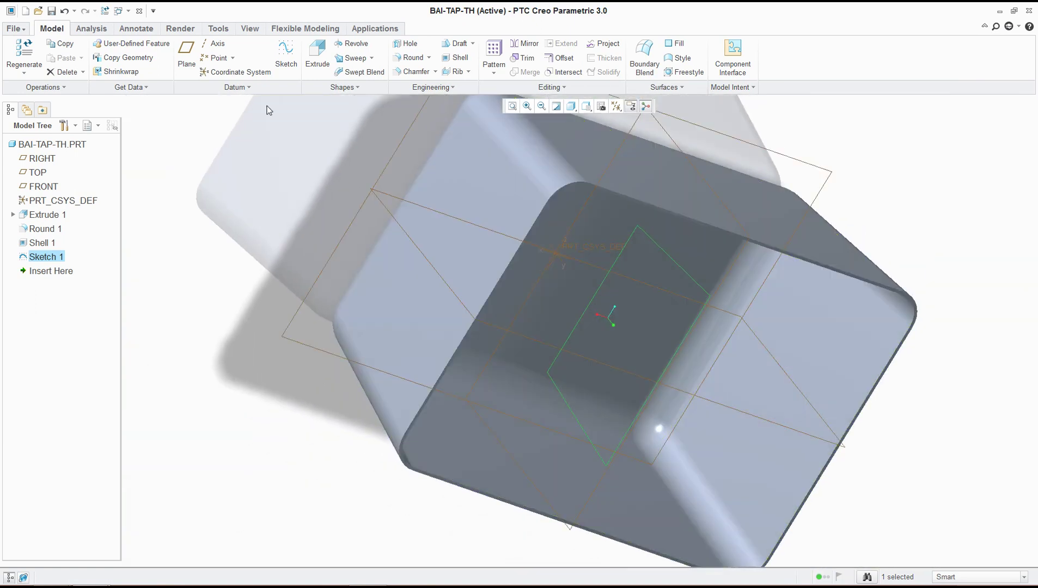
{"action": "left_click", "coordinate": [317, 54]}
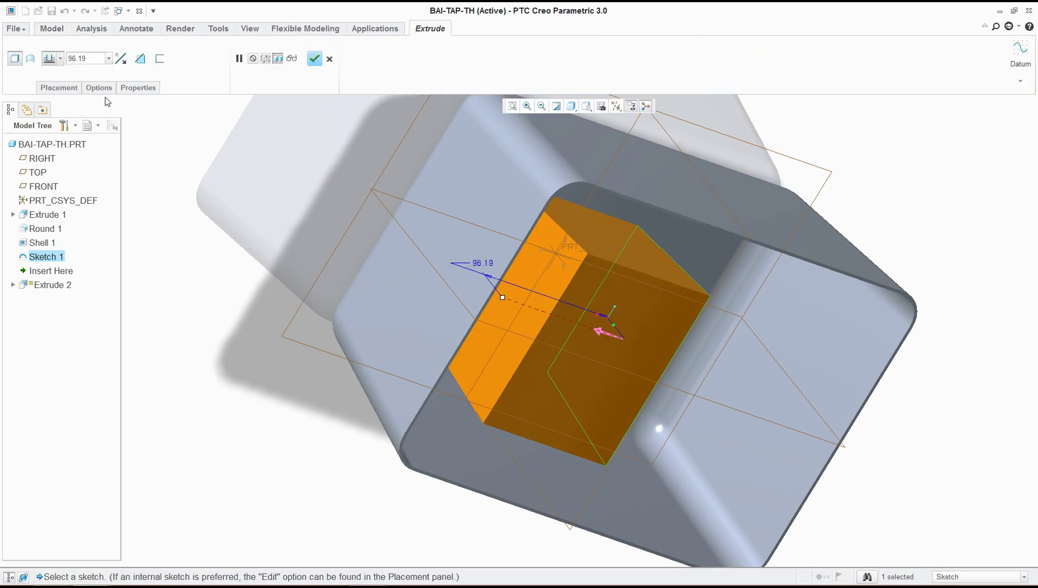
{"action": "left_click", "coordinate": [61, 59]}
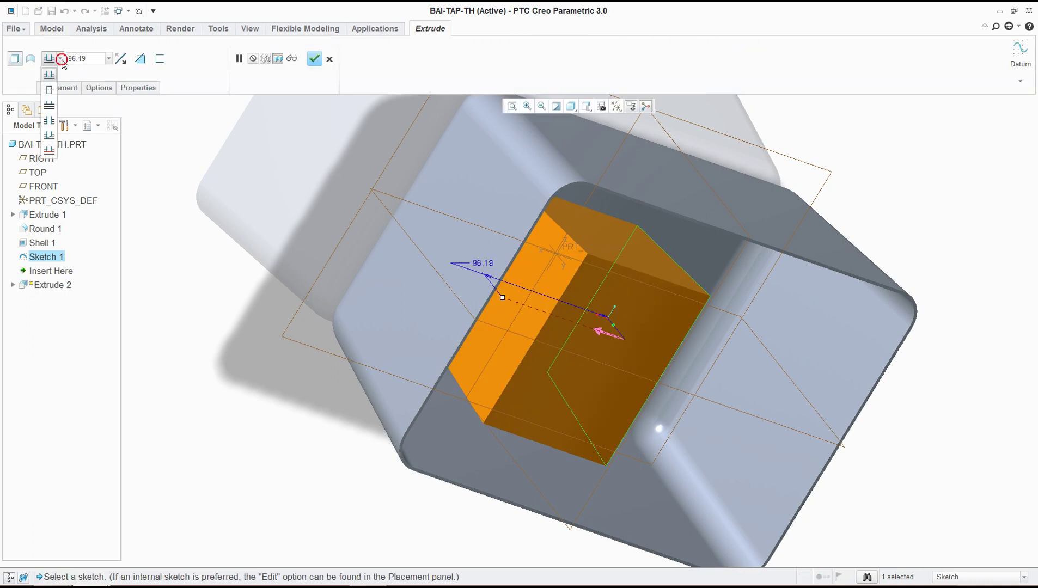
{"action": "left_click", "coordinate": [55, 95]}
{"action": "middle_click_drag", "start_coordinate": [581, 326], "coordinate": [556, 340]}
{"action": "left_click_drag", "start_coordinate": [555, 341], "coordinate": [348, 316]}
Try extruding up to a selected stool side surface, and return to the symmetric depth option.
{"action": "left_click", "coordinate": [59, 58]}
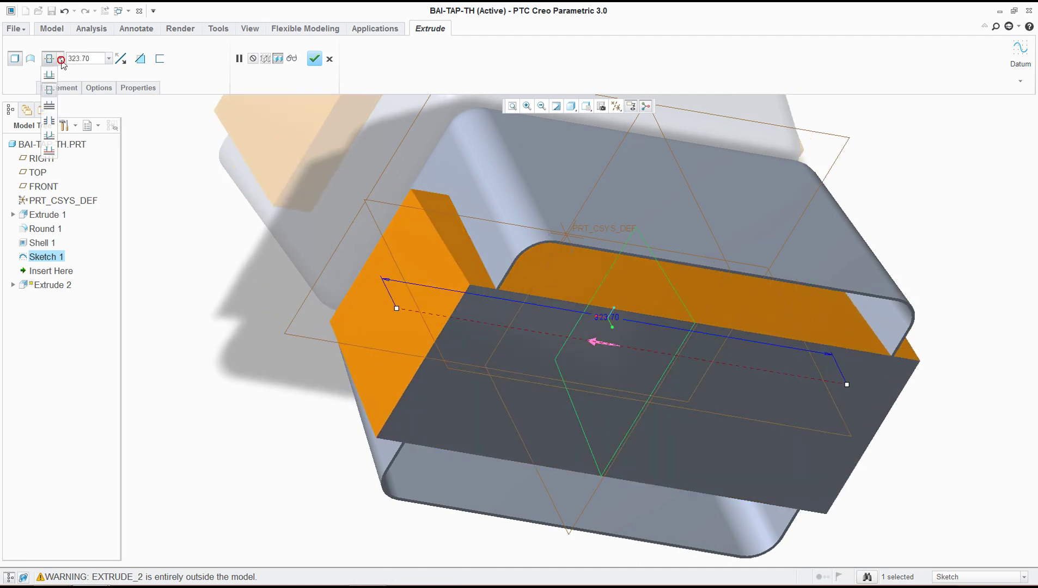
{"action": "left_click", "coordinate": [49, 150]}
{"action": "left_click", "coordinate": [385, 272]}
{"action": "middle_click_drag", "start_coordinate": [412, 269], "coordinate": [863, 364]}
{"action": "left_click", "coordinate": [751, 368]}
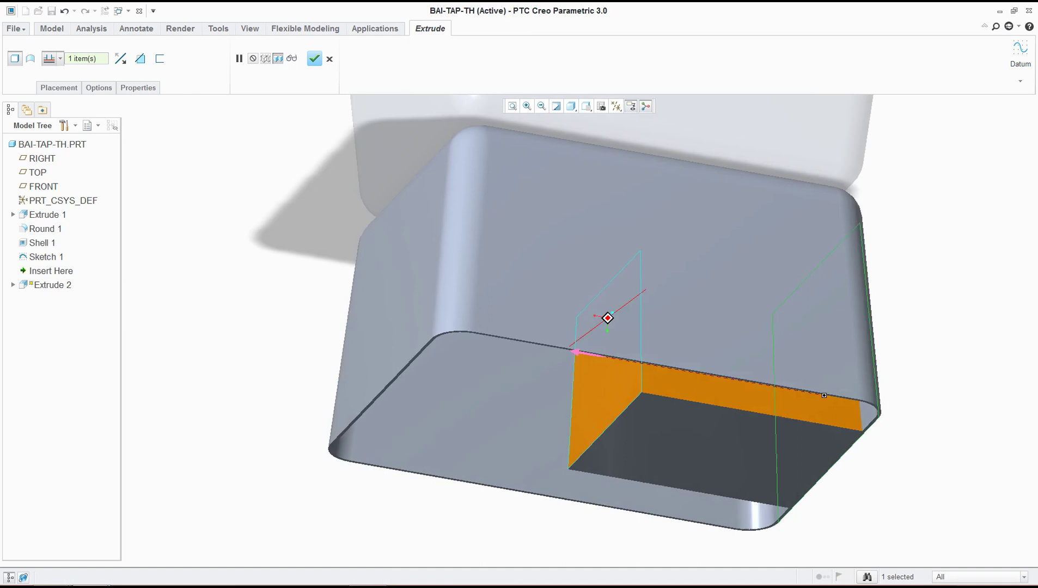
{"action": "left_click", "coordinate": [60, 58]}
{"action": "left_click", "coordinate": [48, 79]}
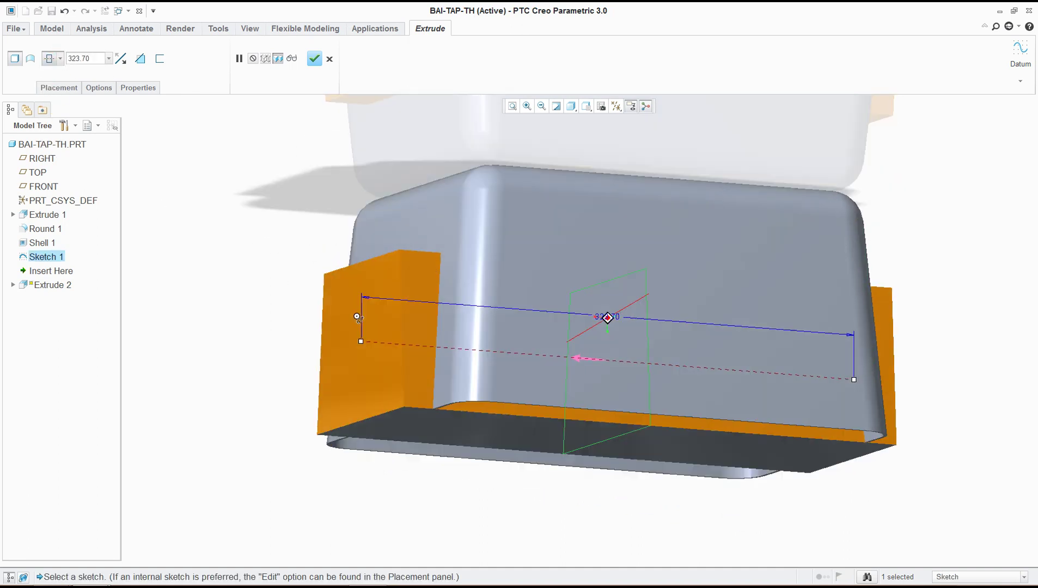
Set the extrusion to remove material and complete the cut through both opposite sides of the stool.
{"action": "left_click", "coordinate": [140, 58]}
{"action": "middle_click_drag", "start_coordinate": [192, 135], "coordinate": [526, 305]}
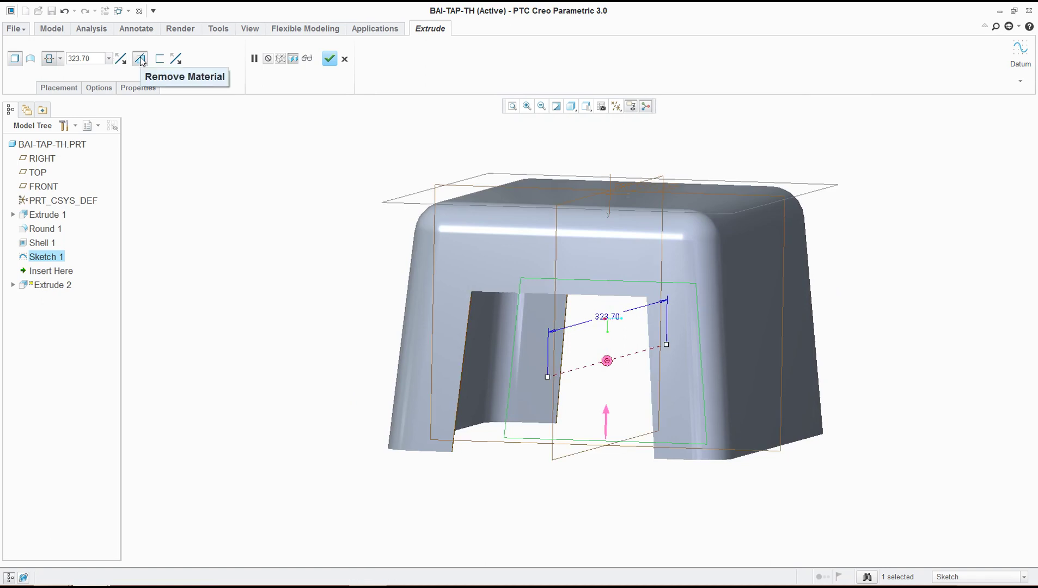
{"action": "left_click", "coordinate": [330, 58]}
{"action": "middle_click_drag", "start_coordinate": [592, 302], "coordinate": [690, 342]}
{"action": "scroll", "coordinate": [690, 342], "scroll_direction": "down", "scroll_amount": 1}
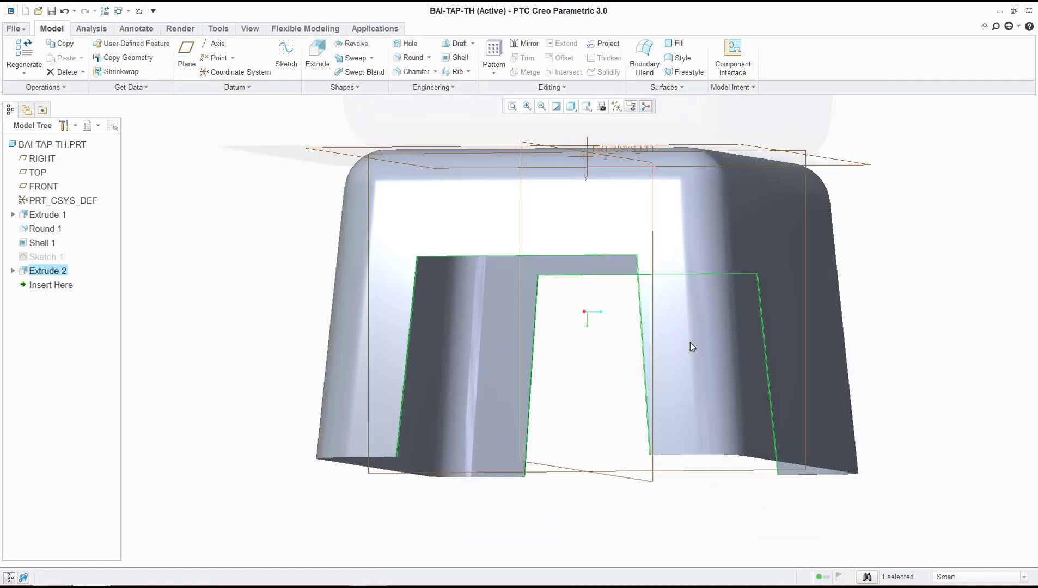
{"action": "scroll", "coordinate": [691, 342], "scroll_direction": "up", "scroll_amount": 3}
{"action": "left_click", "coordinate": [951, 288]}
Examine the B5 round radius and its illustration in the Word document, and return to Creo.
{"action": "key", "text": "alt+Tab"}
{"action": "scroll", "coordinate": [581, 388], "scroll_direction": "down", "scroll_amount": 3}
{"action": "scroll", "coordinate": [579, 386], "scroll_direction": "down", "scroll_amount": 3}
{"action": "scroll", "coordinate": [570, 375], "scroll_direction": "up", "scroll_amount": 1}
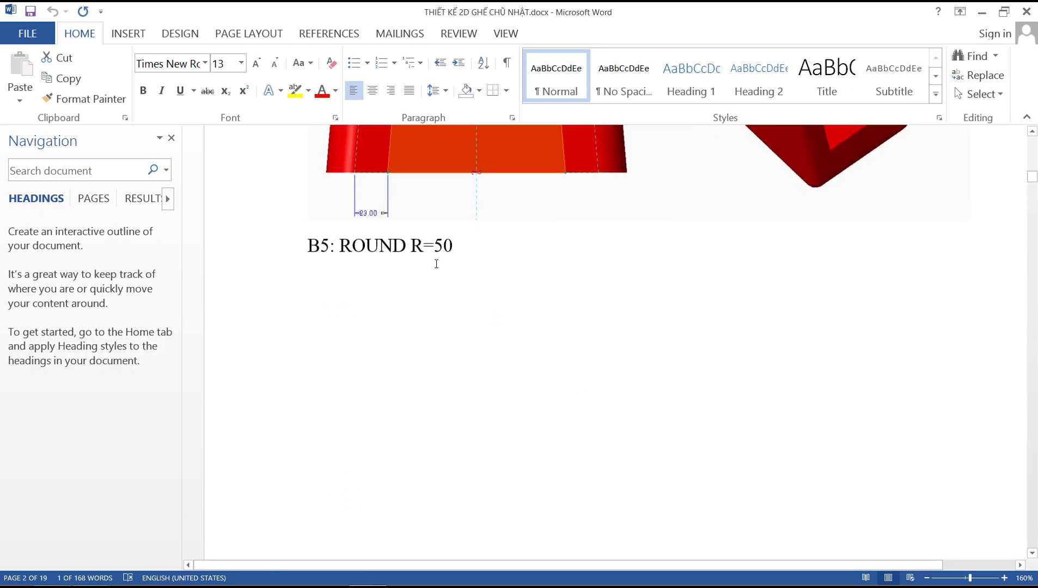
{"action": "scroll", "coordinate": [463, 281], "scroll_direction": "up", "scroll_amount": 3}
{"action": "scroll", "coordinate": [568, 294], "scroll_direction": "down", "scroll_amount": 5}
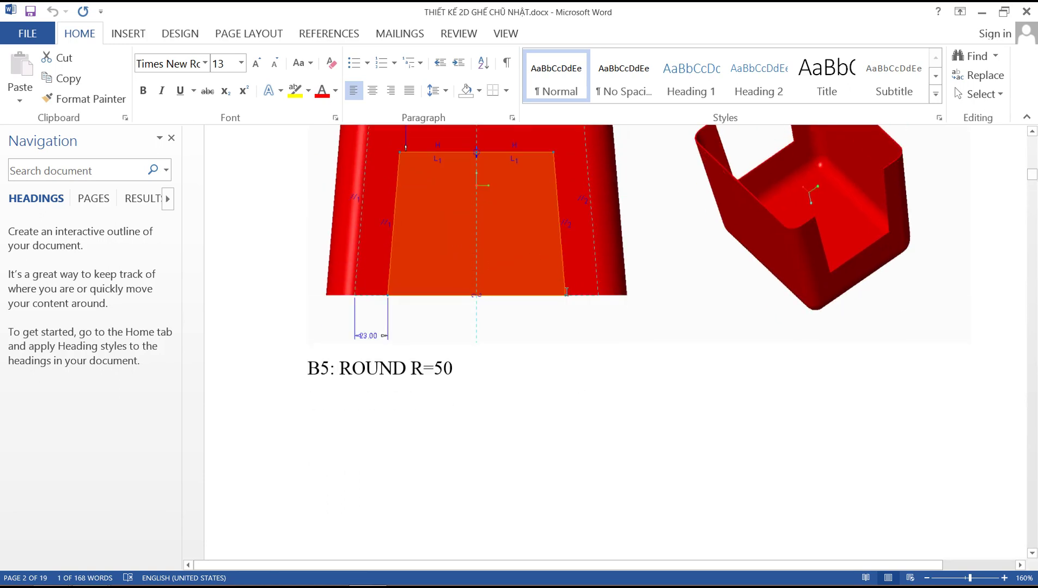
{"action": "scroll", "coordinate": [568, 294], "scroll_direction": "up", "scroll_amount": 5}
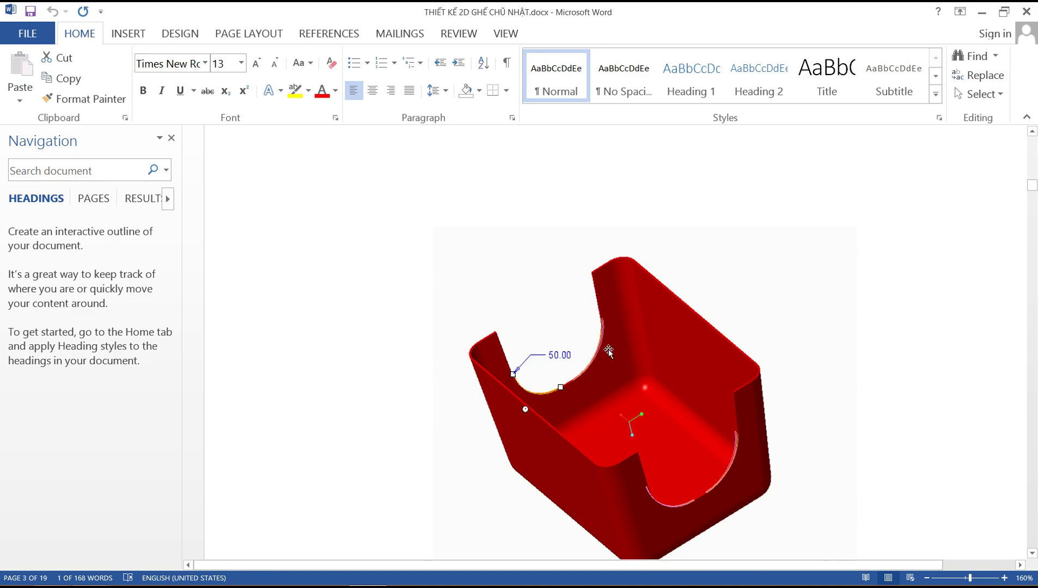
{"action": "key", "text": "alt+Tab"}
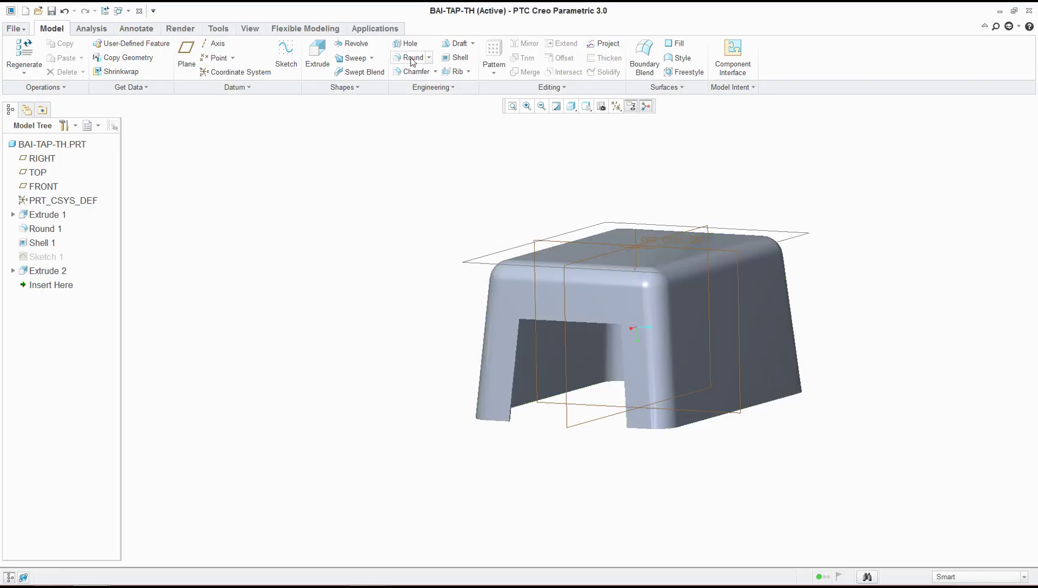
Start a Round on the stool's side cut-out and give its first upper corner edge a 50 mm radius.
{"action": "left_click", "coordinate": [409, 57]}
{"action": "double_click", "coordinate": [61, 58]}
{"action": "type", "text": "50"}
{"action": "key", "text": "Return"}
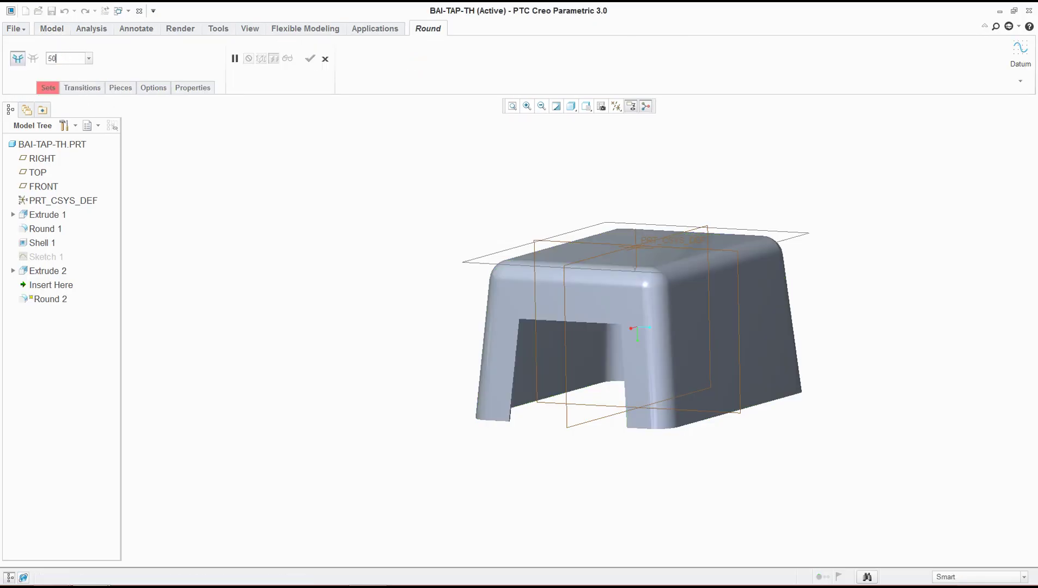
{"action": "middle_click_drag", "start_coordinate": [626, 487], "coordinate": [588, 381]}
{"action": "scroll", "coordinate": [534, 223], "scroll_direction": "up", "scroll_amount": 6}
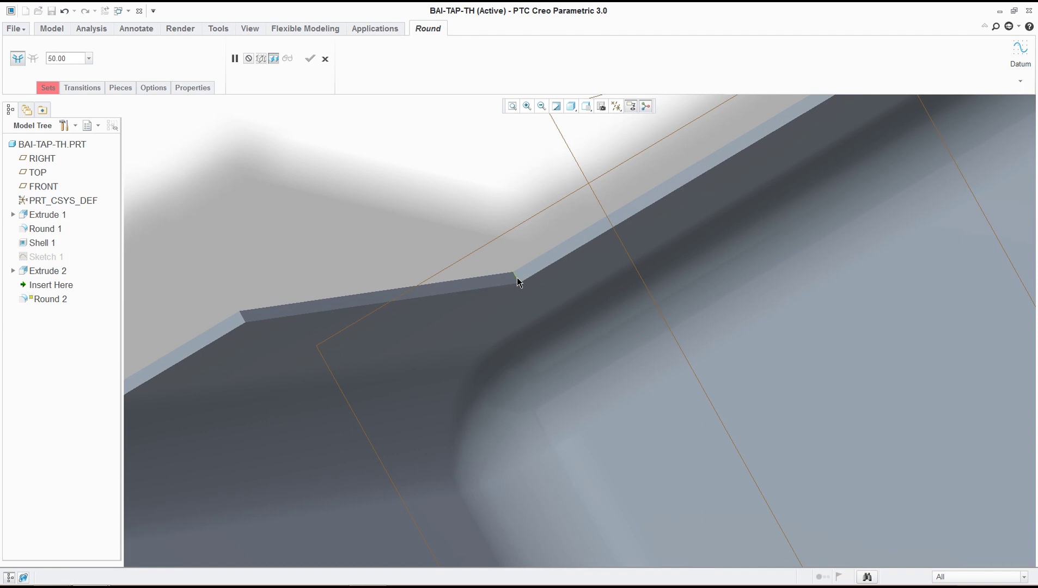
{"action": "left_click", "coordinate": [517, 278]}
{"action": "double_click", "coordinate": [65, 58]}
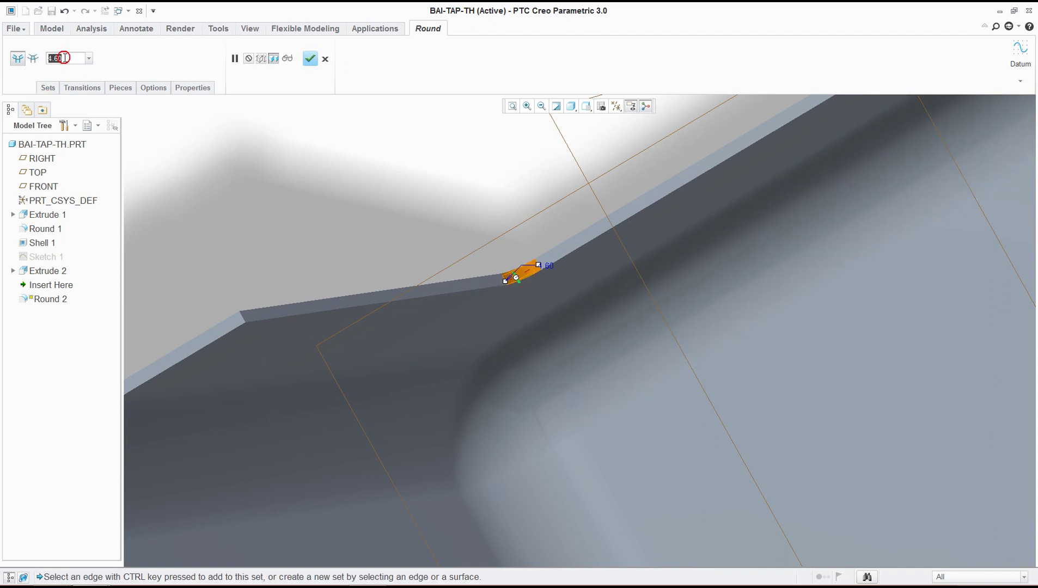
{"action": "type", "text": "50"}
{"action": "key", "text": "Return"}
{"action": "scroll", "coordinate": [456, 290], "scroll_direction": "down", "scroll_amount": 2}
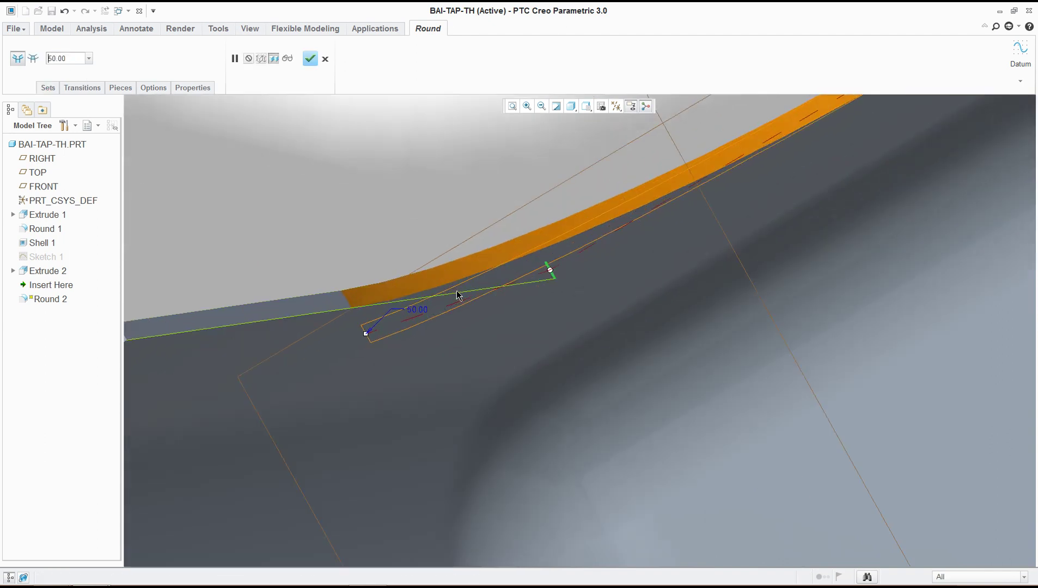
Add the same cut-out's second corner edge and the first corner edge of the opposite cut-out to the 50 mm round.
{"action": "scroll", "coordinate": [456, 290], "scroll_direction": "up", "scroll_amount": 6}
{"action": "middle_click_drag", "start_coordinate": [558, 265], "coordinate": [601, 250]}
{"action": "scroll", "coordinate": [600, 251], "scroll_direction": "up", "scroll_amount": 6}
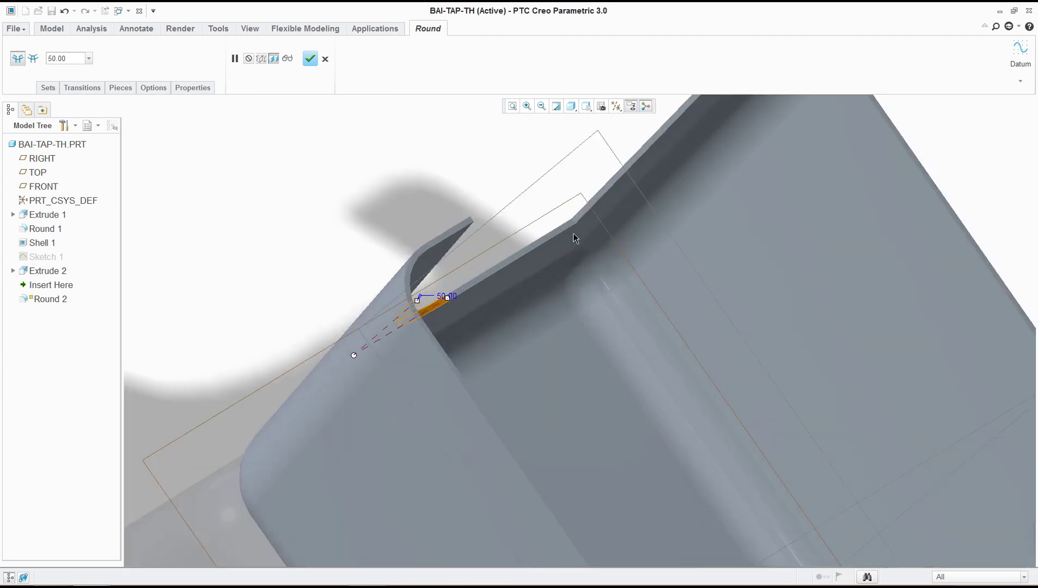
{"action": "scroll", "coordinate": [571, 158], "scroll_direction": "down", "scroll_amount": 2}
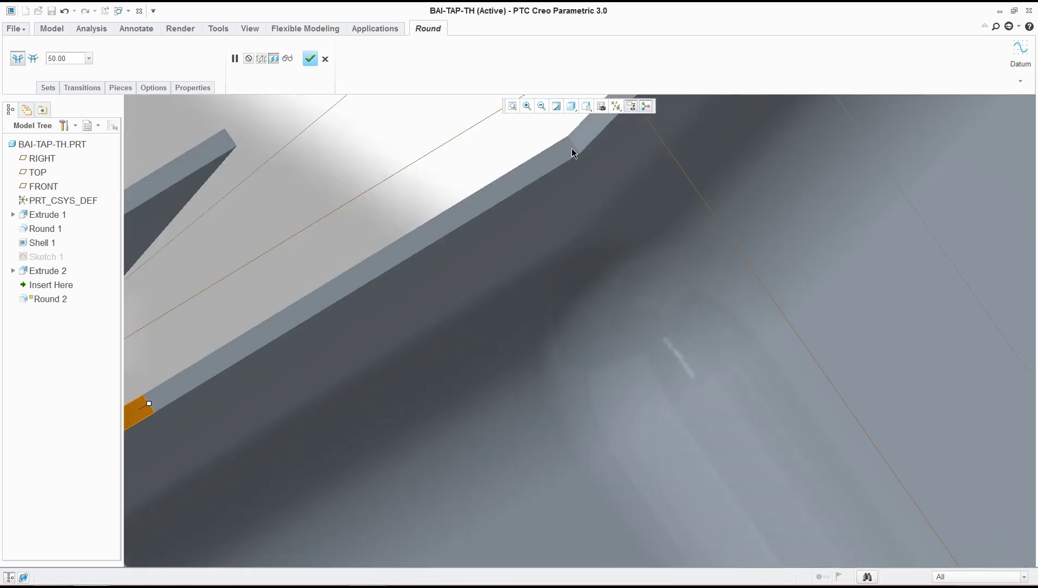
{"action": "left_click", "coordinate": [572, 144], "text": "ctrl"}
{"action": "scroll", "coordinate": [572, 223], "scroll_direction": "down", "scroll_amount": 6}
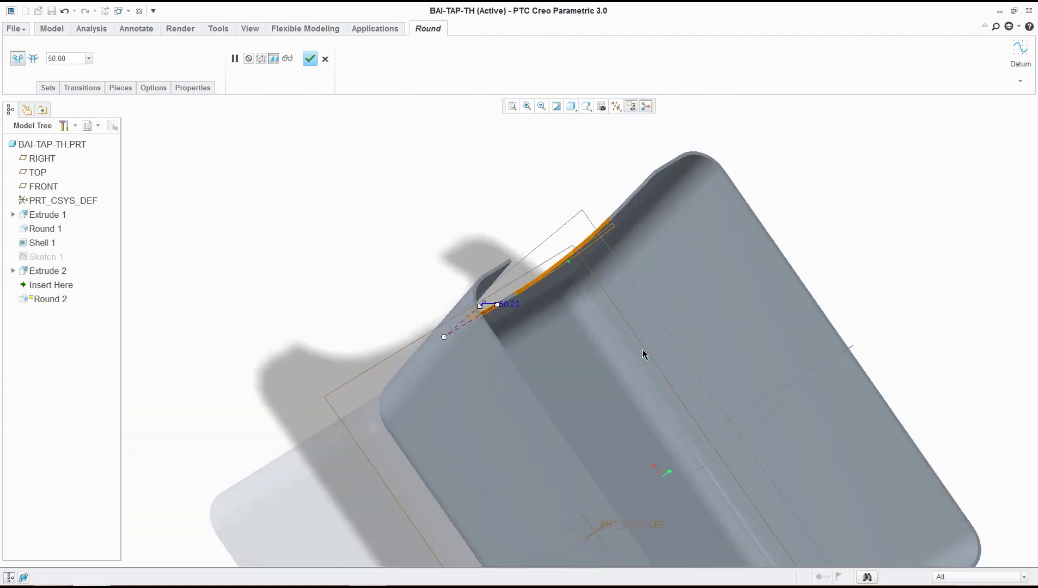
{"action": "middle_click_drag", "start_coordinate": [644, 354], "coordinate": [567, 527]}
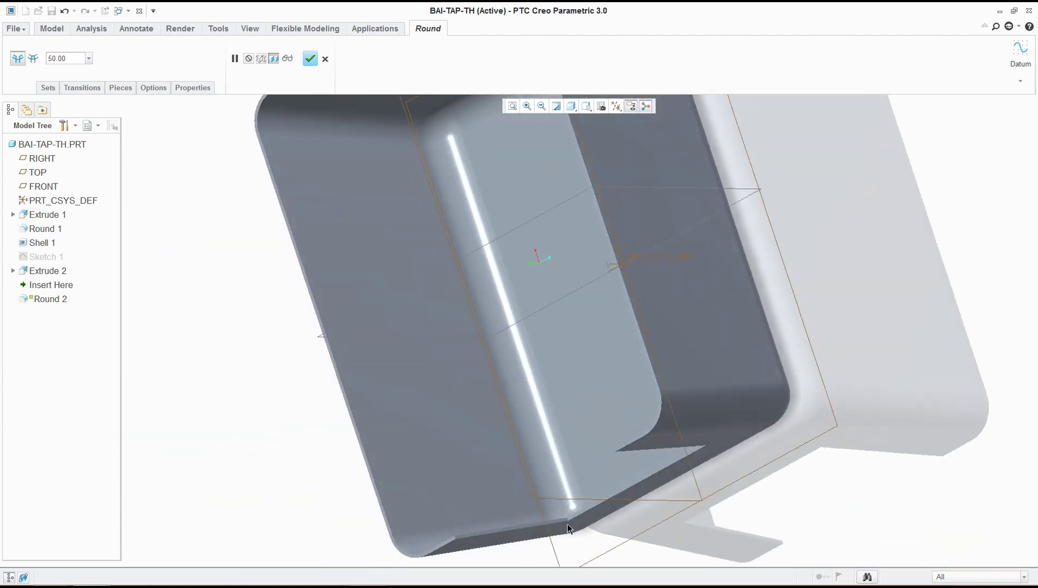
{"action": "scroll", "coordinate": [567, 524], "scroll_direction": "up", "scroll_amount": 3}
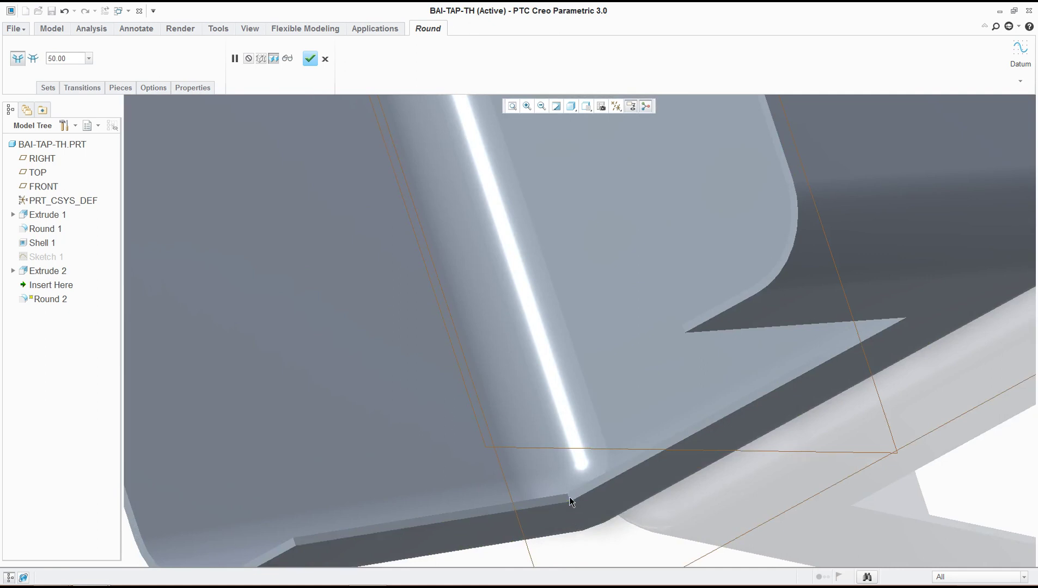
{"action": "left_click", "coordinate": [569, 497]}
{"action": "scroll", "coordinate": [572, 494], "scroll_direction": "up", "scroll_amount": 1}
{"action": "scroll", "coordinate": [575, 492], "scroll_direction": "down", "scroll_amount": 4}
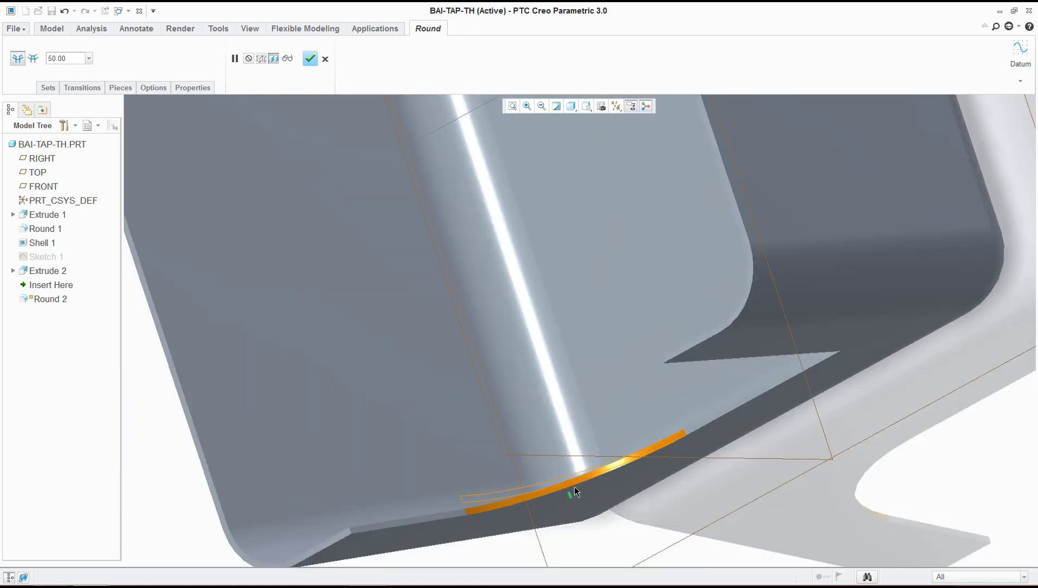
Add the last corner edge of the opposite cut-out to the 50 mm round and complete the feature.
{"action": "middle_click_drag", "start_coordinate": [549, 286], "coordinate": [676, 435]}
{"action": "scroll", "coordinate": [694, 431], "scroll_direction": "up", "scroll_amount": 2}
{"action": "scroll", "coordinate": [694, 431], "scroll_direction": "up", "scroll_amount": 5}
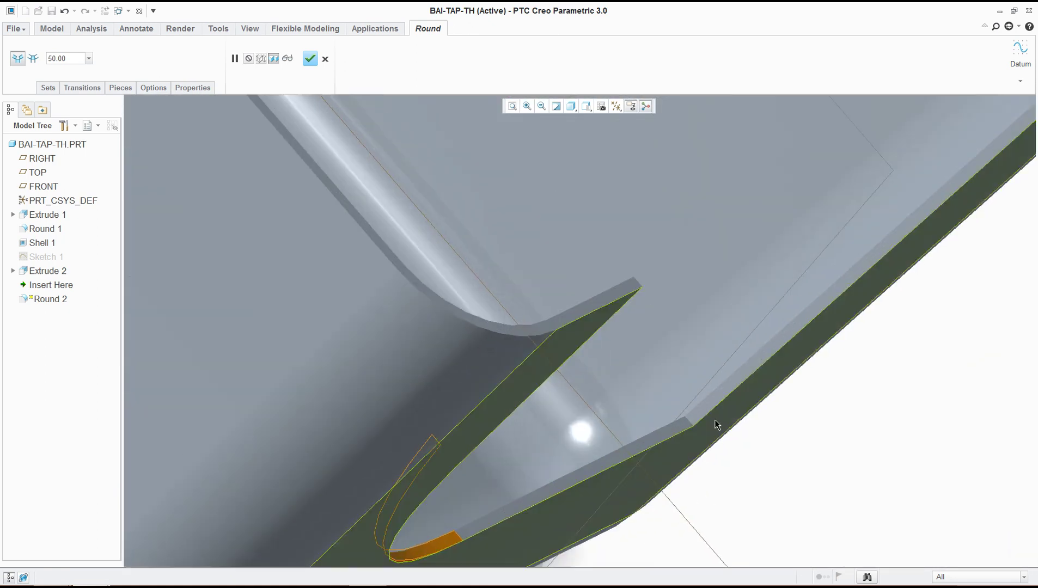
{"action": "scroll", "coordinate": [650, 423], "scroll_direction": "down", "scroll_amount": 6}
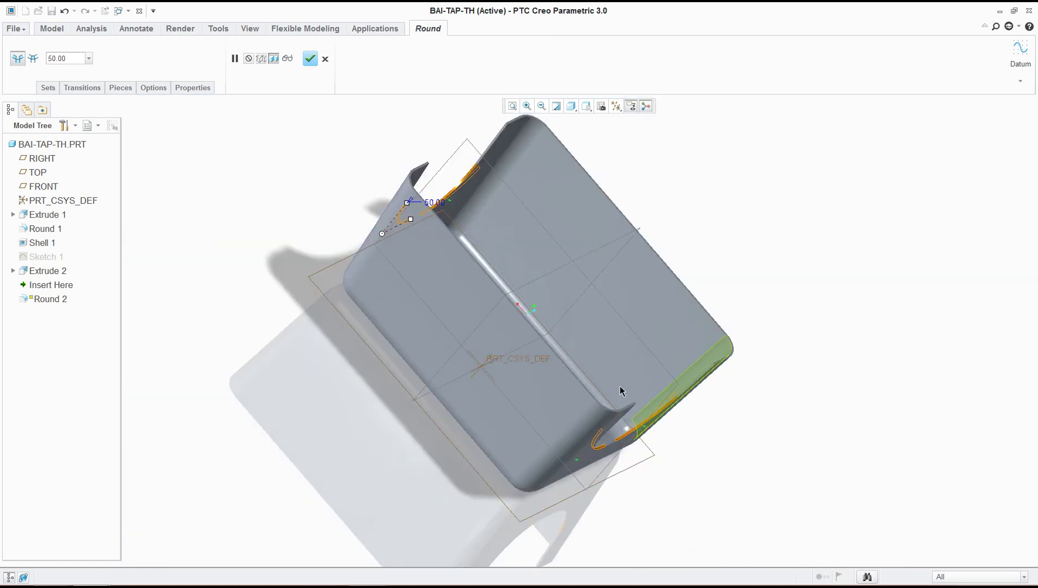
{"action": "middle_click_drag", "start_coordinate": [620, 386], "coordinate": [365, 160]}
{"action": "left_click", "coordinate": [311, 58]}
{"action": "mouse_move", "coordinate": [674, 320]}
{"action": "middle_mouse_down"}
{"action": "mouse_move", "coordinate": [591, 282]}
{"action": "mouse_move", "coordinate": [536, 391]}
{"action": "middle_mouse_up"}
{"action": "left_click", "coordinate": [886, 252]}
{"action": "left_click", "coordinate": [886, 256]}
{"action": "middle_click_drag", "start_coordinate": [886, 255], "coordinate": [828, 261]}
Switch to the Word design document, examine the B6 Extrude drawing, and return to Creo.
{"action": "key", "text": "alt+Tab"}
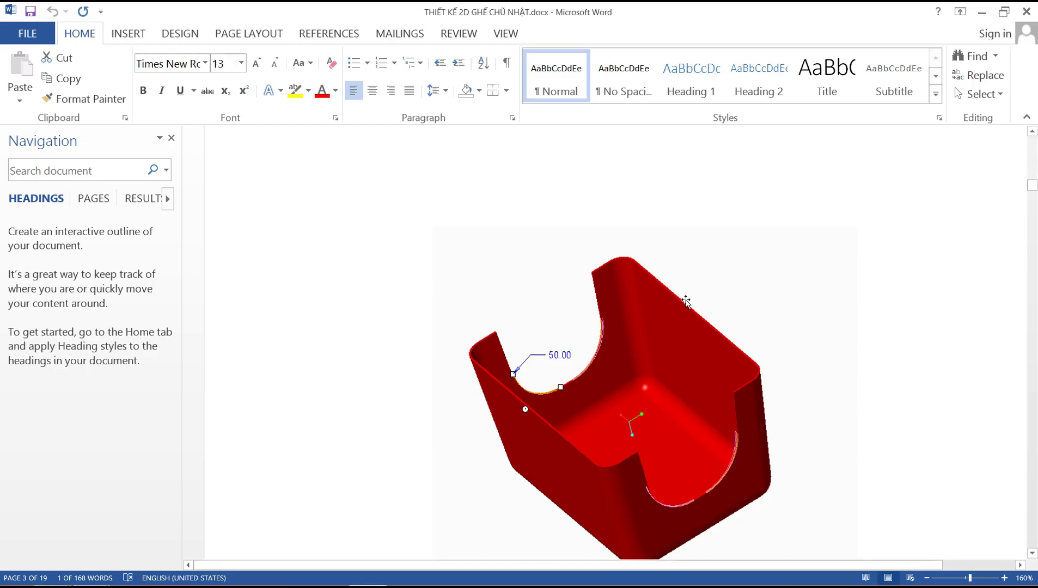
{"action": "scroll", "coordinate": [600, 346], "scroll_direction": "down", "scroll_amount": 6}
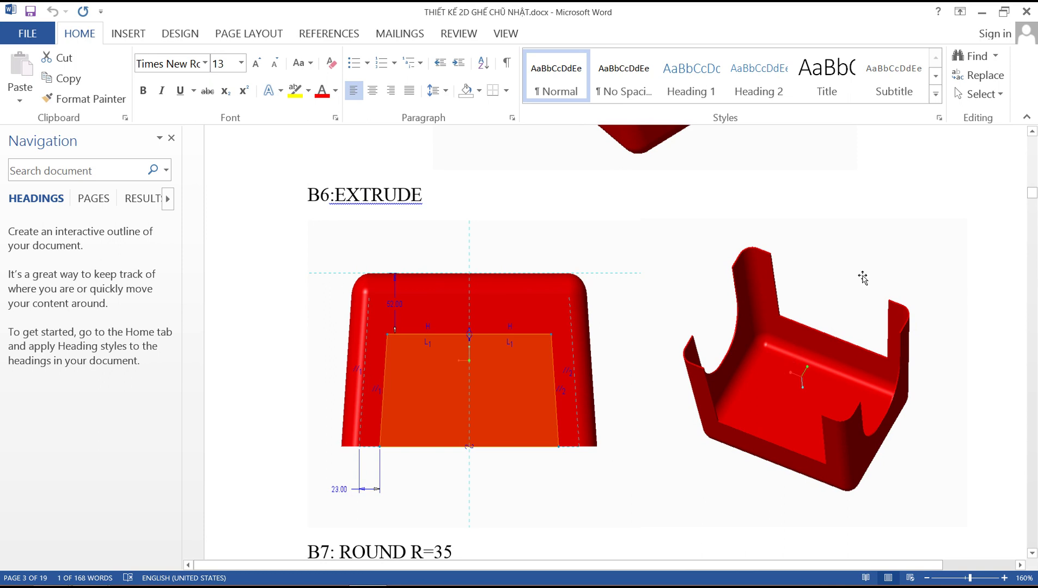
{"action": "key", "text": "alt+Tab"}
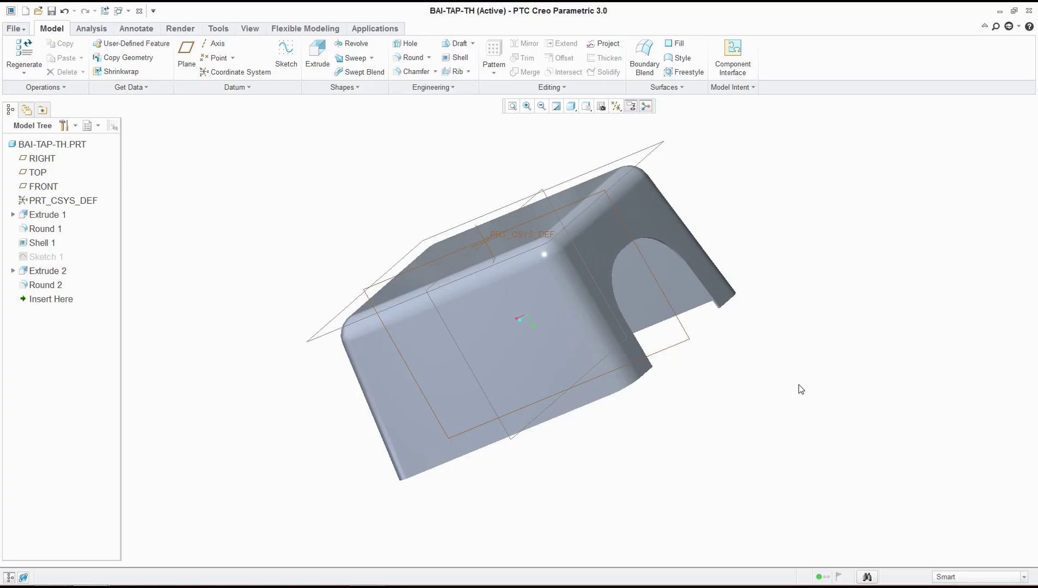
Start a sketch on the FRONT datum plane, using the RIGHT plane as the left-facing orientation reference.
{"action": "left_click", "coordinate": [286, 55]}
{"action": "mouse_move", "coordinate": [490, 297]}
{"action": "middle_mouse_down"}
{"action": "mouse_move", "coordinate": [654, 349]}
{"action": "mouse_move", "coordinate": [694, 346]}
{"action": "middle_mouse_up"}
{"action": "left_click", "coordinate": [694, 346]}
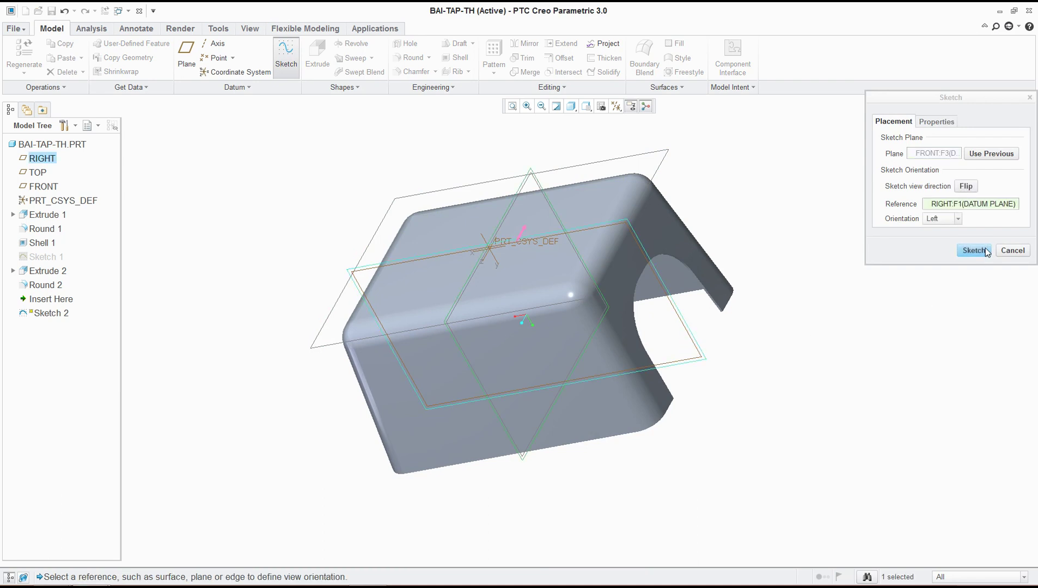
{"action": "left_click", "coordinate": [985, 248]}
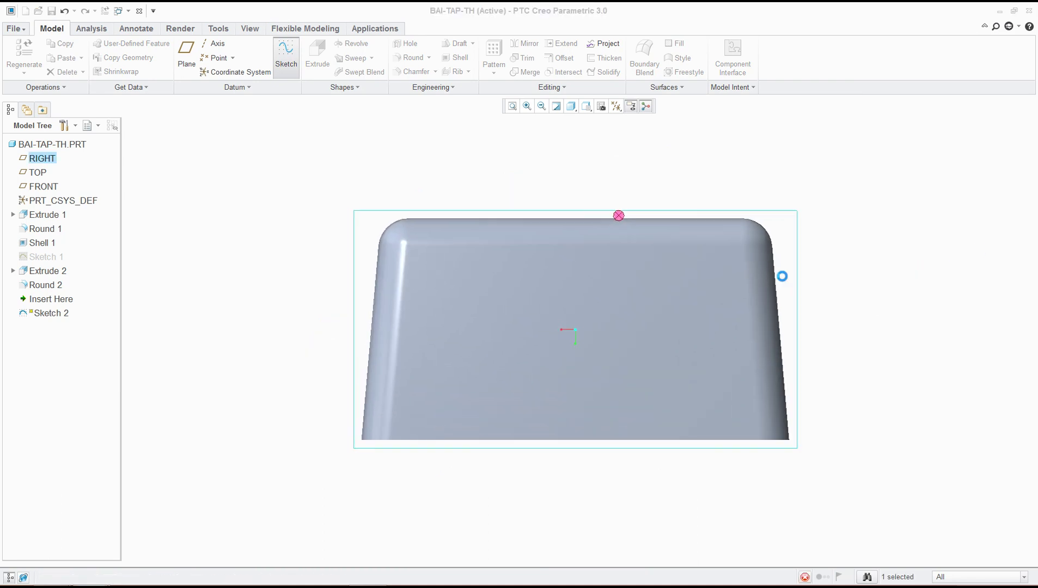
Project the two slanted tangent edges of the stool's side wall into the sketch.
{"action": "left_click", "coordinate": [439, 76]}
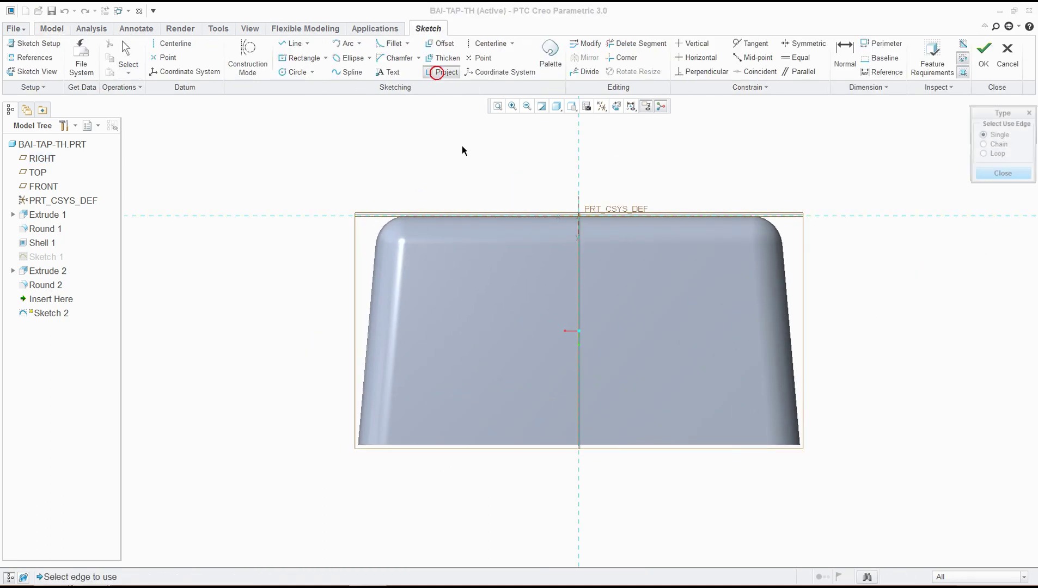
{"action": "left_click", "coordinate": [403, 298]}
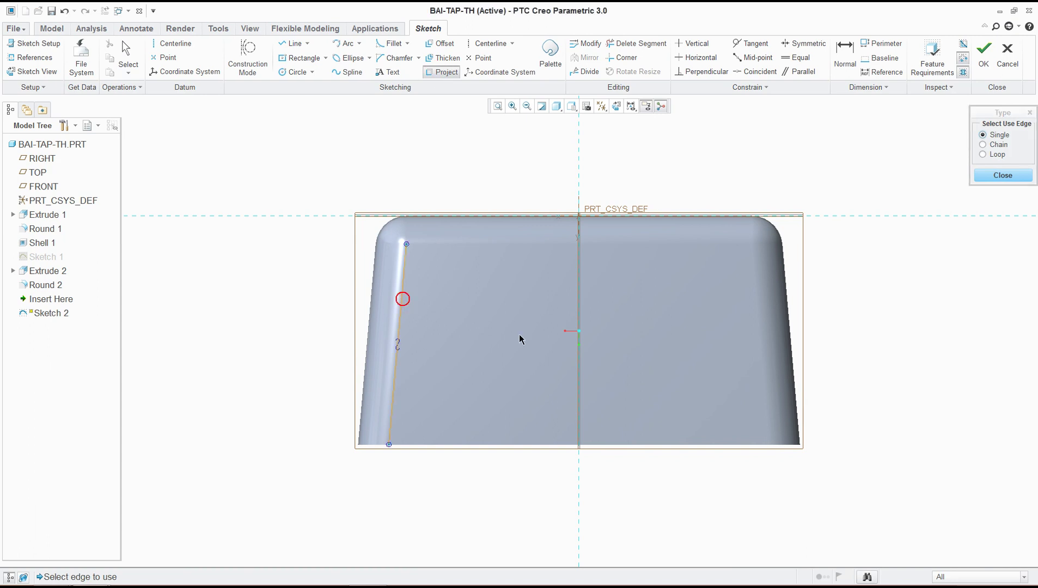
{"action": "left_click", "coordinate": [758, 316]}
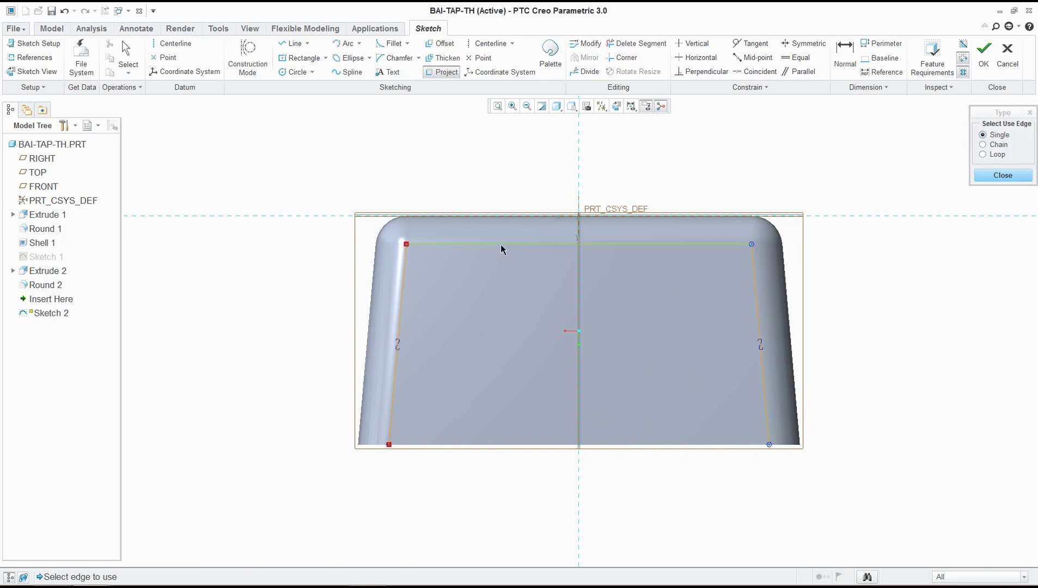
{"action": "left_click", "coordinate": [987, 175]}
Check the offset distance and depth dimensions in the B6 drawing in Word, and return to the Creo sketch.
{"action": "left_click", "coordinate": [437, 43]}
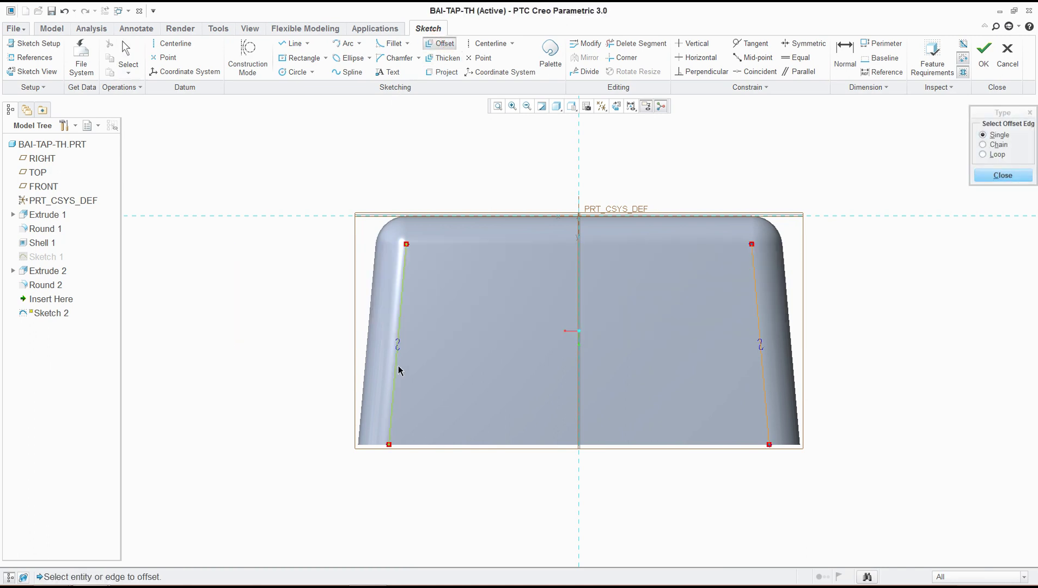
{"action": "left_click", "coordinate": [980, 179]}
{"action": "key", "text": "alt+Tab"}
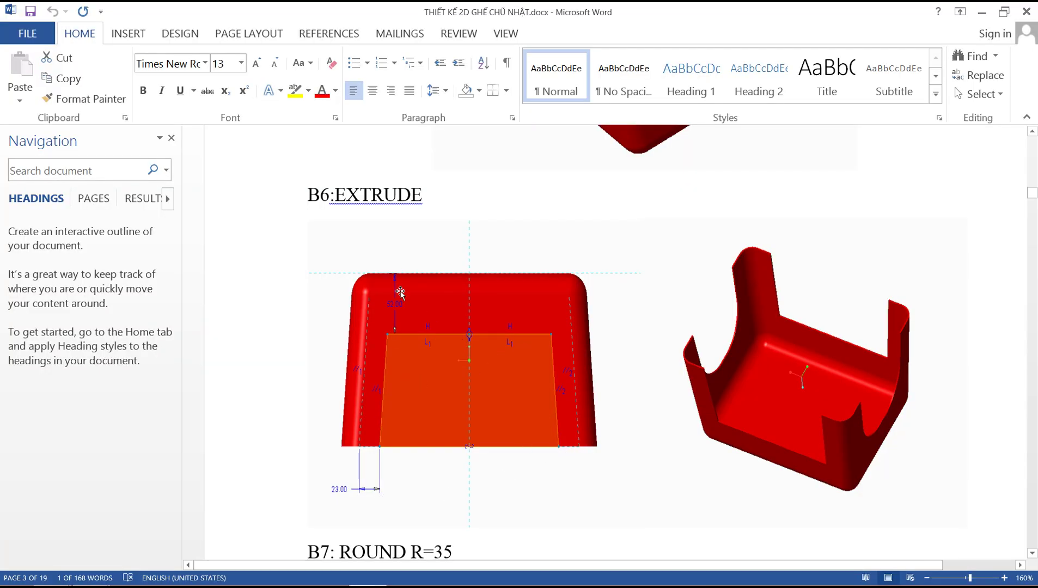
{"action": "key", "text": "alt+Tab"}
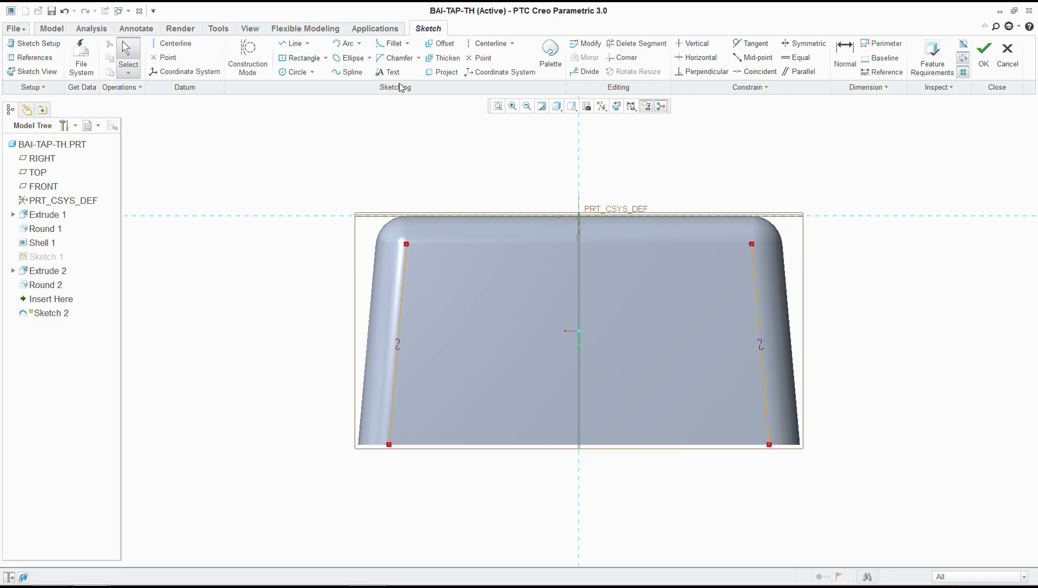
Offset both projected slanted edges 23 mm inward, toward the sketch's vertical centre reference.
{"action": "left_click", "coordinate": [440, 44]}
{"action": "left_click", "coordinate": [400, 382]}
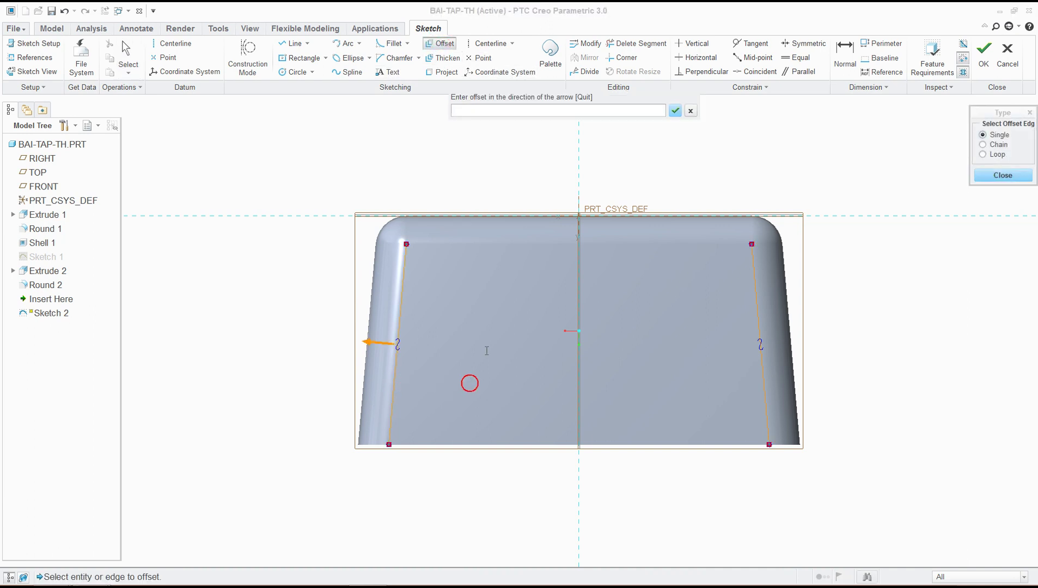
{"action": "left_click", "coordinate": [512, 115]}
{"action": "key", "text": "Return"}
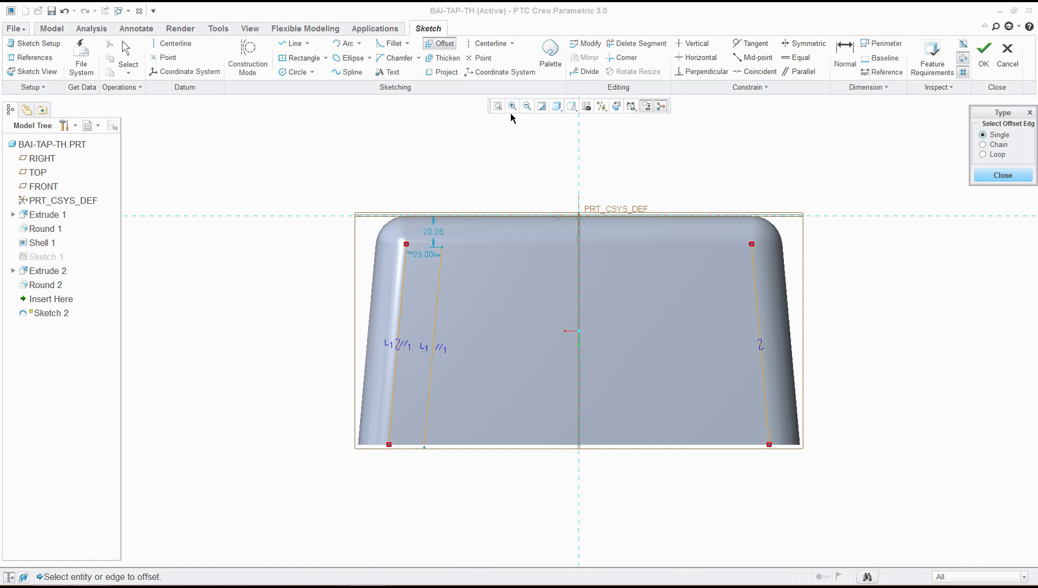
{"action": "left_click", "coordinate": [756, 314]}
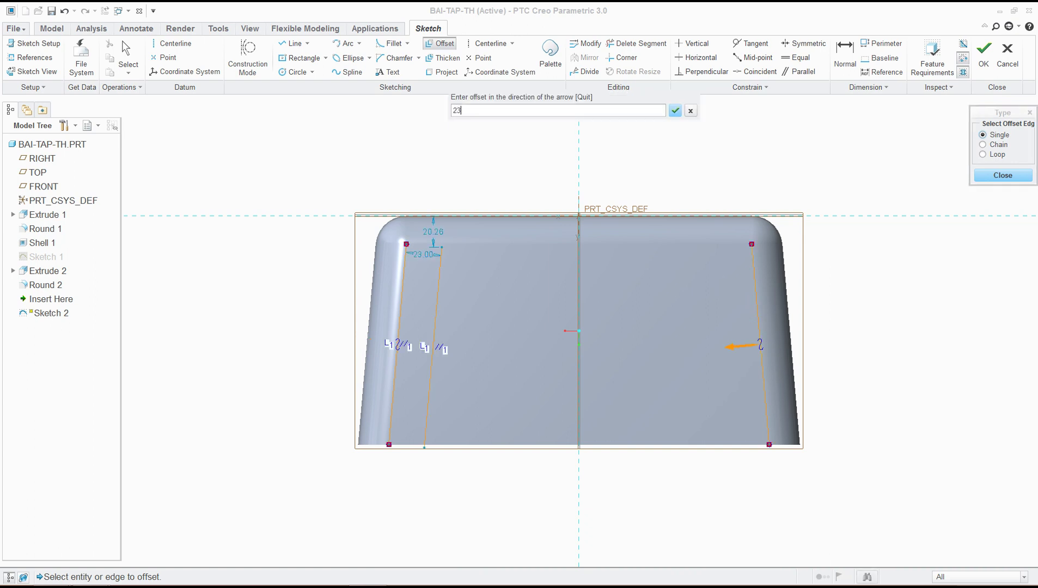
{"action": "key", "text": "Return"}
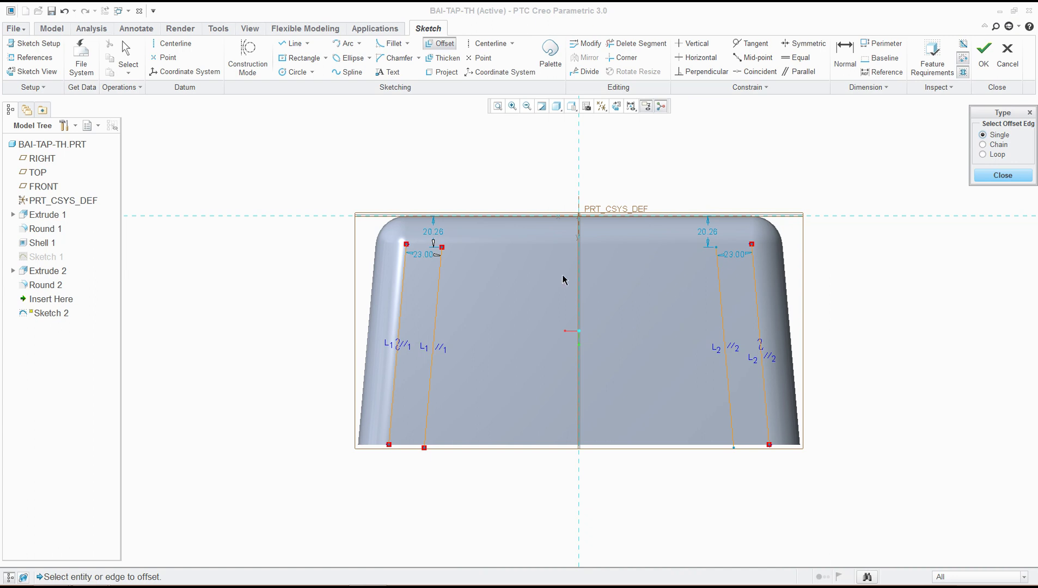
Draw a horizontal line between the two offset lines, about 40 mm below the stool's top.
{"action": "left_click", "coordinate": [294, 43]}
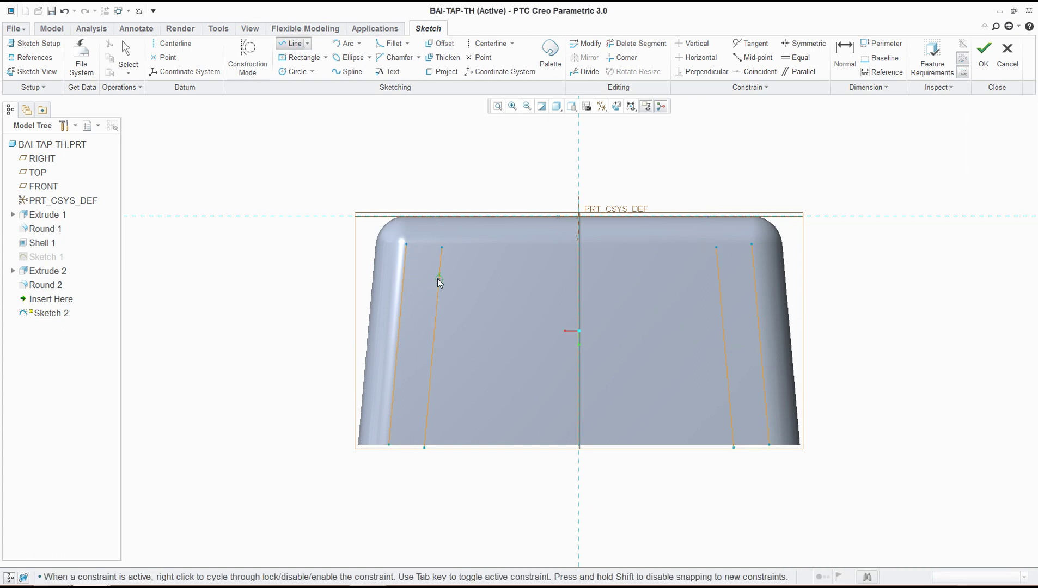
{"action": "left_click", "coordinate": [448, 278]}
{"action": "left_click", "coordinate": [440, 278]}
{"action": "left_click", "coordinate": [719, 277]}
{"action": "middle_click", "coordinate": [904, 248]}
Dimension the horizontal line's distance from the stool's top reference as 52 mm.
{"action": "left_click", "coordinate": [844, 52]}
{"action": "left_click", "coordinate": [610, 218]}
{"action": "left_click", "coordinate": [621, 277]}
{"action": "middle_click", "coordinate": [853, 254]}
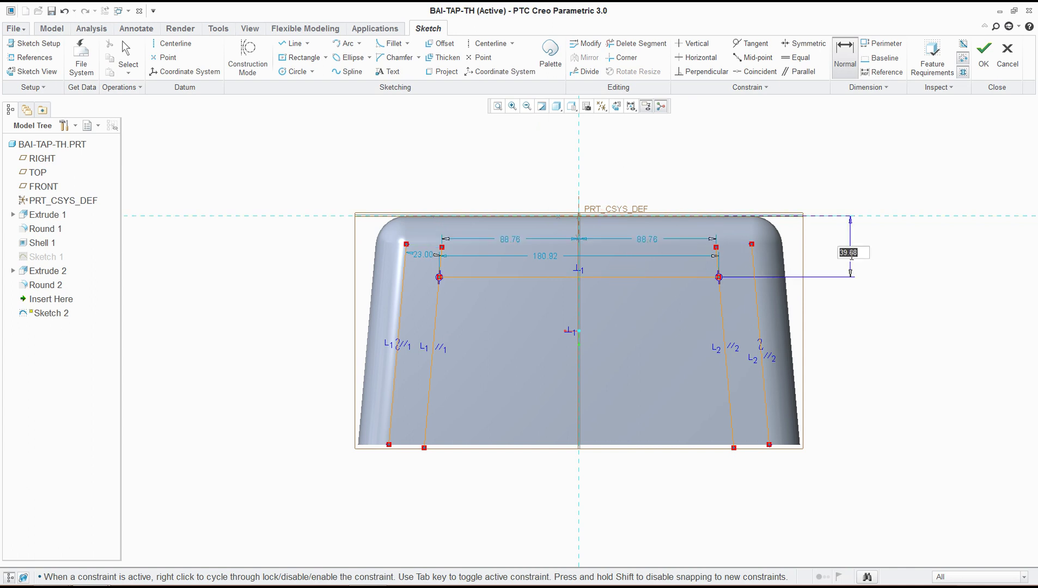
{"action": "type", "text": "52"}
{"action": "key", "text": "Return"}
{"action": "left_click", "coordinate": [854, 270]}
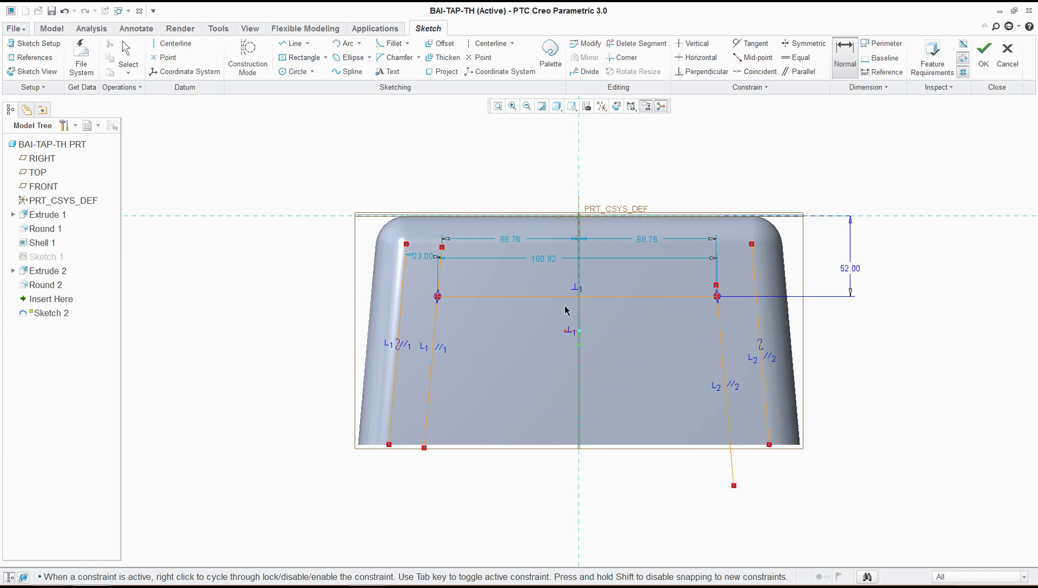
Draw a bottom line joining the lower endpoints of the two projected slanted edges.
{"action": "left_click", "coordinate": [294, 43]}
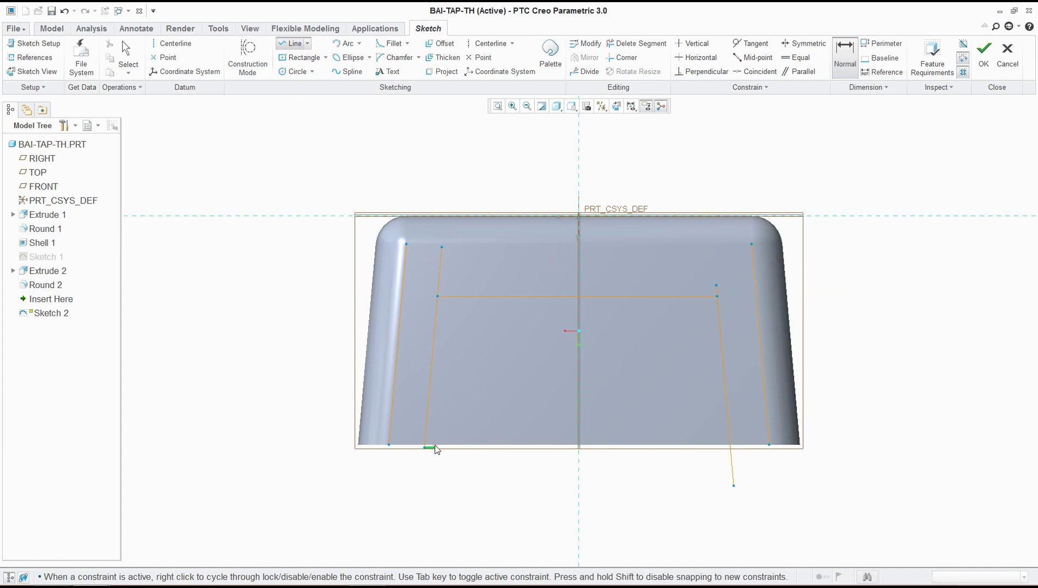
{"action": "scroll", "coordinate": [431, 448], "scroll_direction": "up", "scroll_amount": 3}
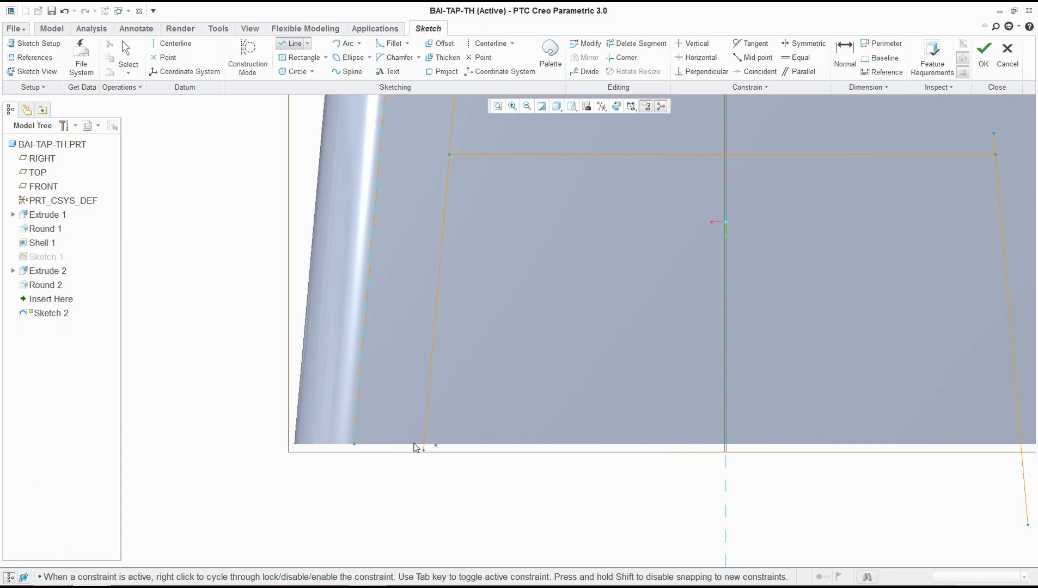
{"action": "left_click", "coordinate": [355, 445]}
{"action": "scroll", "coordinate": [460, 446], "scroll_direction": "up", "scroll_amount": 4}
{"action": "scroll", "coordinate": [472, 446], "scroll_direction": "down", "scroll_amount": 5}
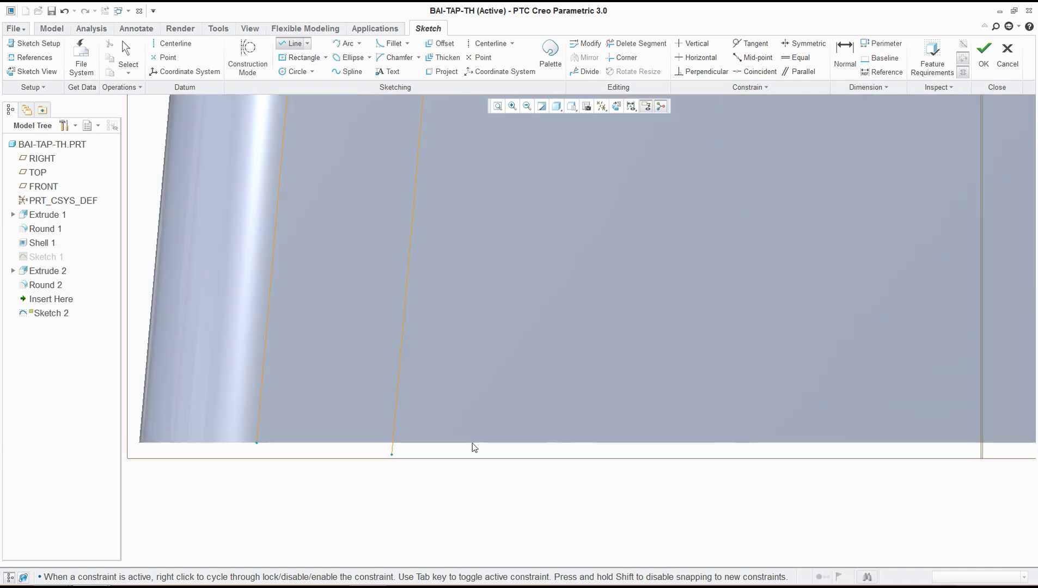
{"action": "left_click", "coordinate": [979, 444]}
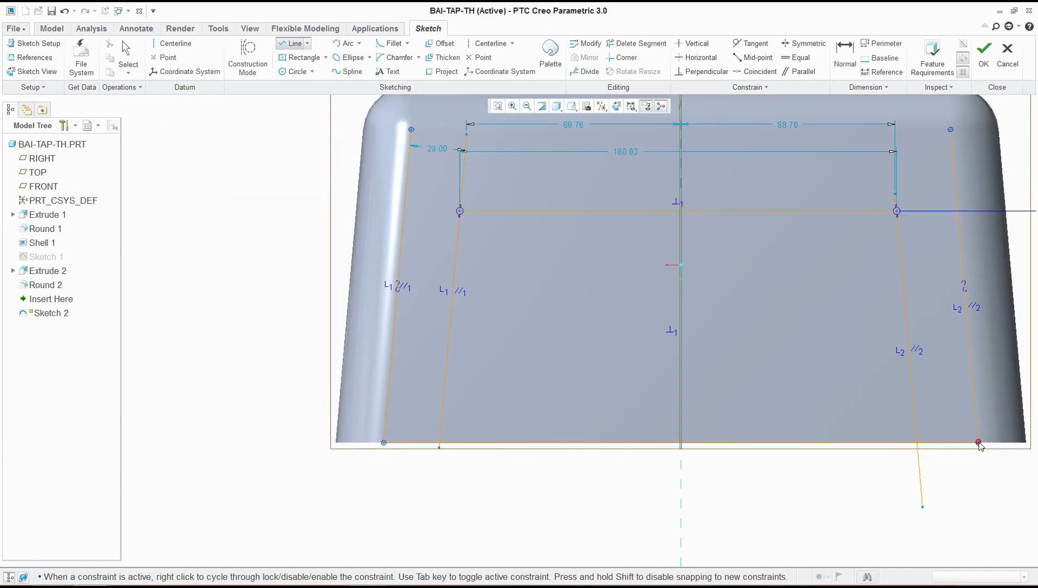
{"action": "middle_click", "coordinate": [841, 482]}
Trim away the bottom line's outer pieces, the projected slanted lines and the overhanging ends of the offset lines around the trapezoid.
{"action": "left_click", "coordinate": [630, 48]}
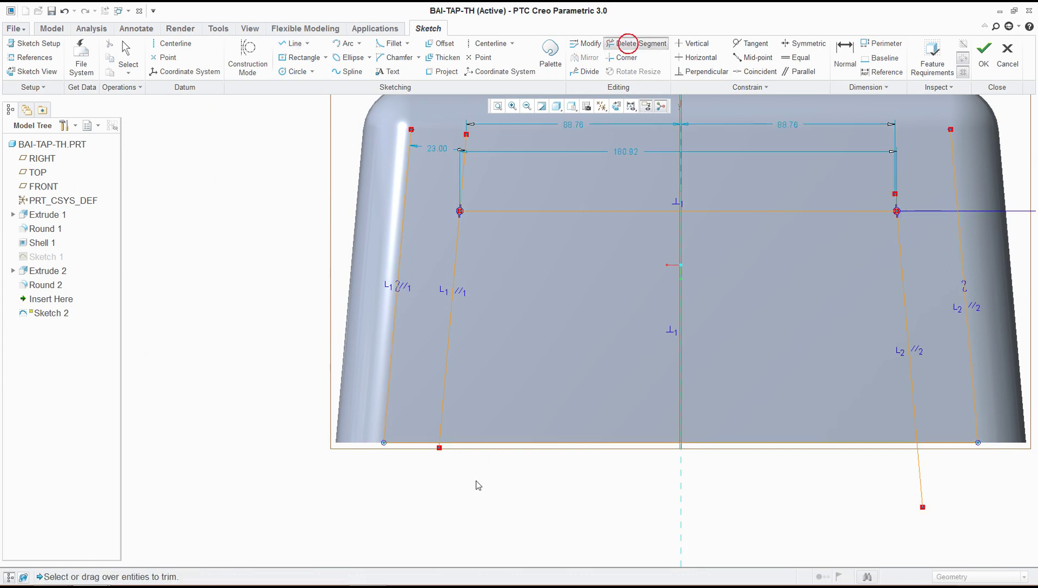
{"action": "left_click", "coordinate": [918, 482]}
{"action": "left_click", "coordinate": [957, 444]}
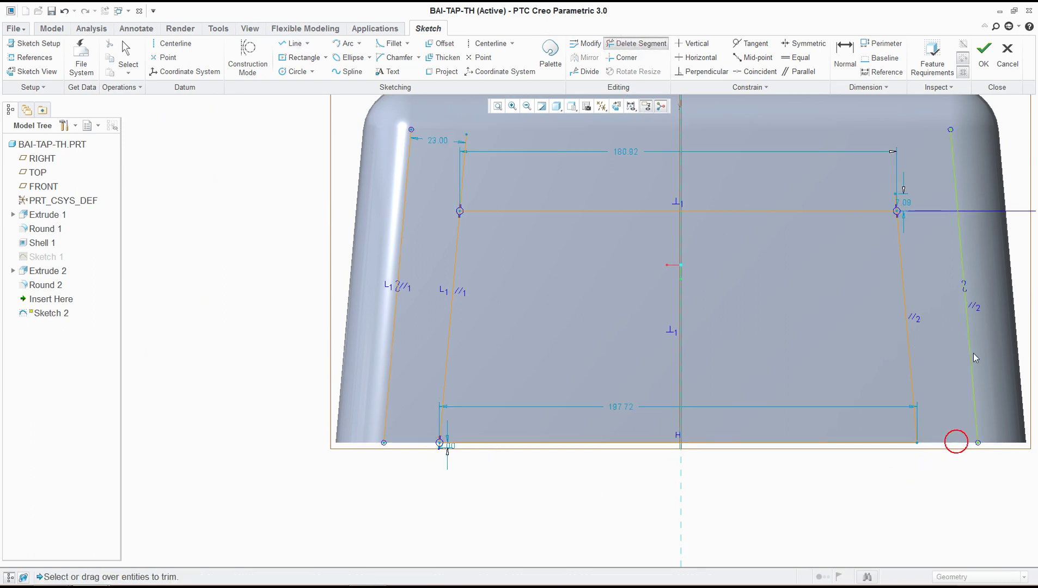
{"action": "left_click", "coordinate": [971, 347]}
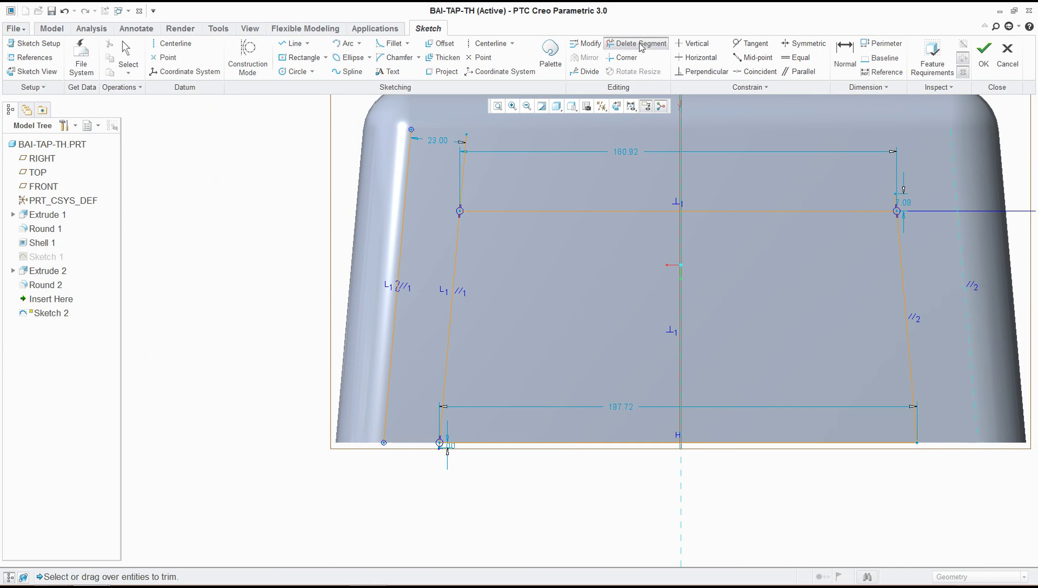
{"action": "left_click", "coordinate": [397, 337]}
{"action": "left_click", "coordinate": [463, 183]}
{"action": "left_click", "coordinate": [899, 204]}
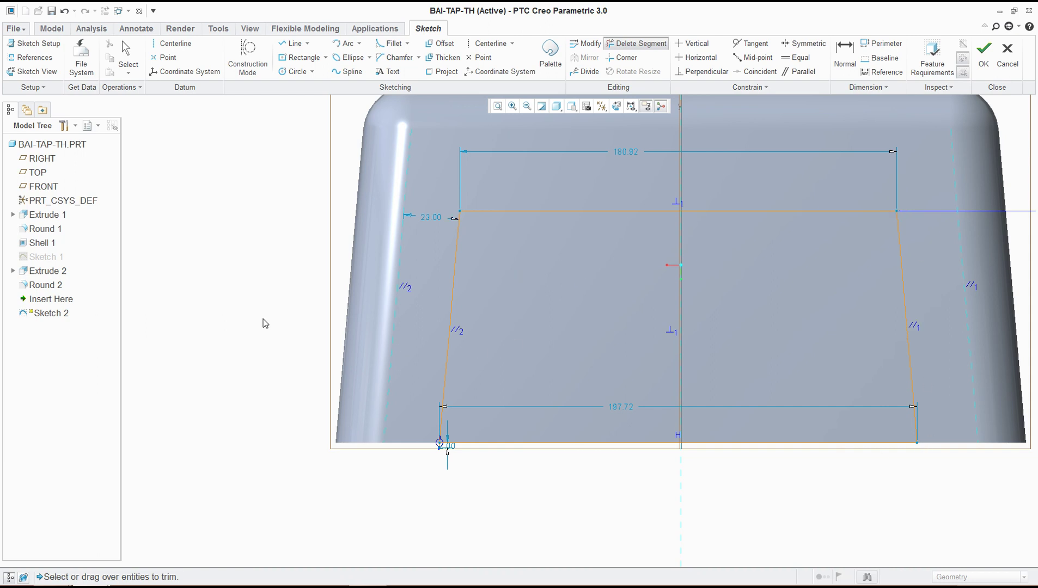
Trim the short leftover of the slanted line that overhangs the bottom line at the trapezoid's lower-left corner.
{"action": "middle_click", "coordinate": [227, 323]}
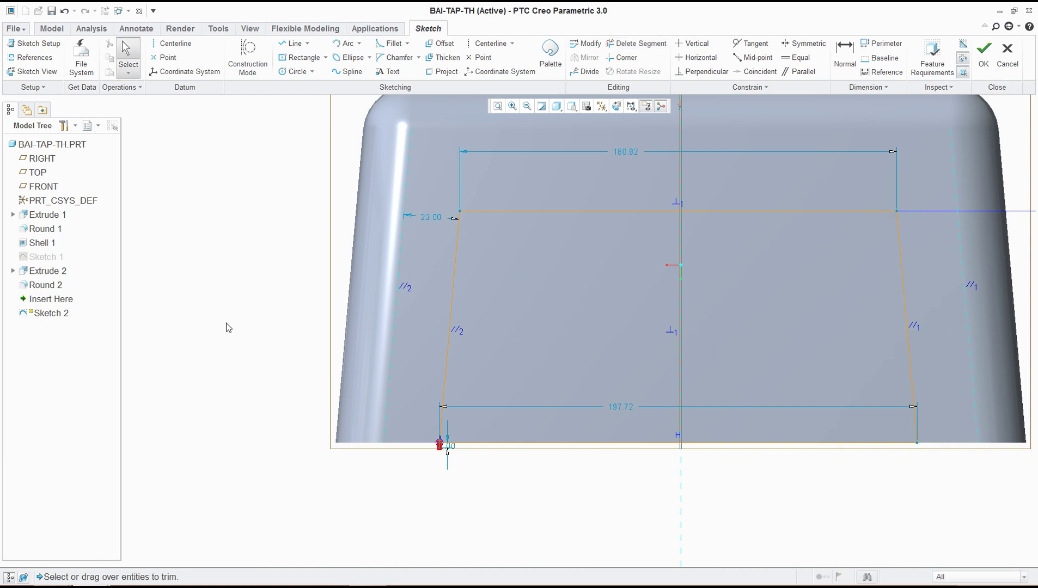
{"action": "left_click", "coordinate": [636, 43]}
{"action": "scroll", "coordinate": [434, 477], "scroll_direction": "up", "scroll_amount": 5}
{"action": "scroll", "coordinate": [414, 452], "scroll_direction": "down", "scroll_amount": 10}
{"action": "scroll", "coordinate": [406, 434], "scroll_direction": "down", "scroll_amount": 5}
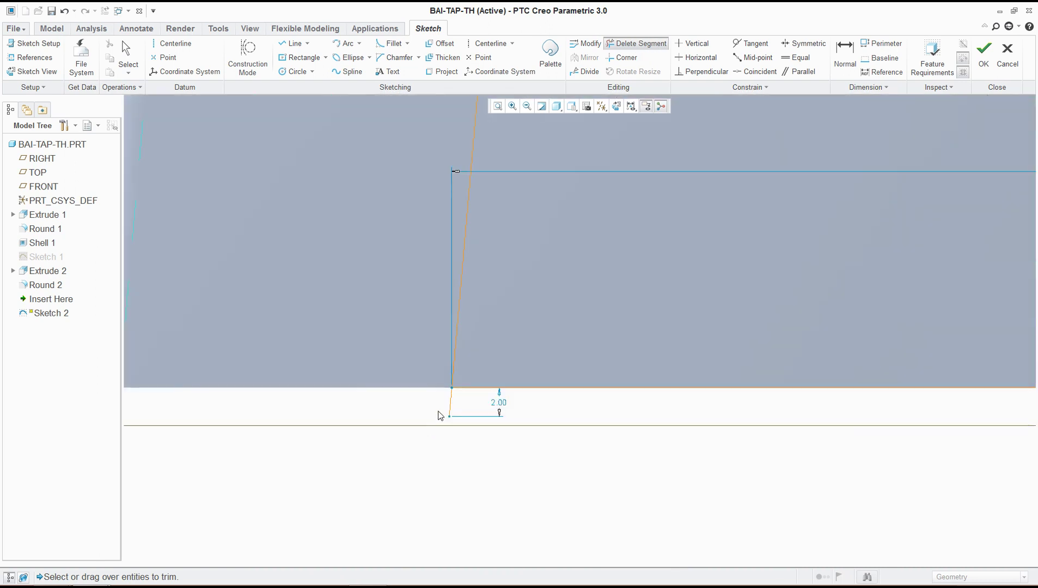
{"action": "scroll", "coordinate": [480, 412], "scroll_direction": "up", "scroll_amount": 10}
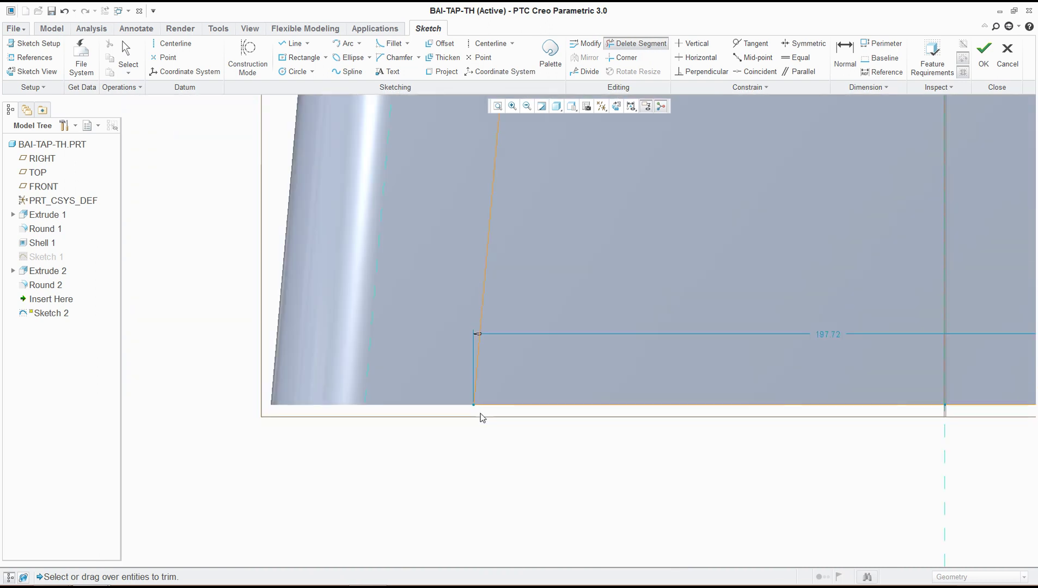
{"action": "middle_click", "coordinate": [841, 398]}
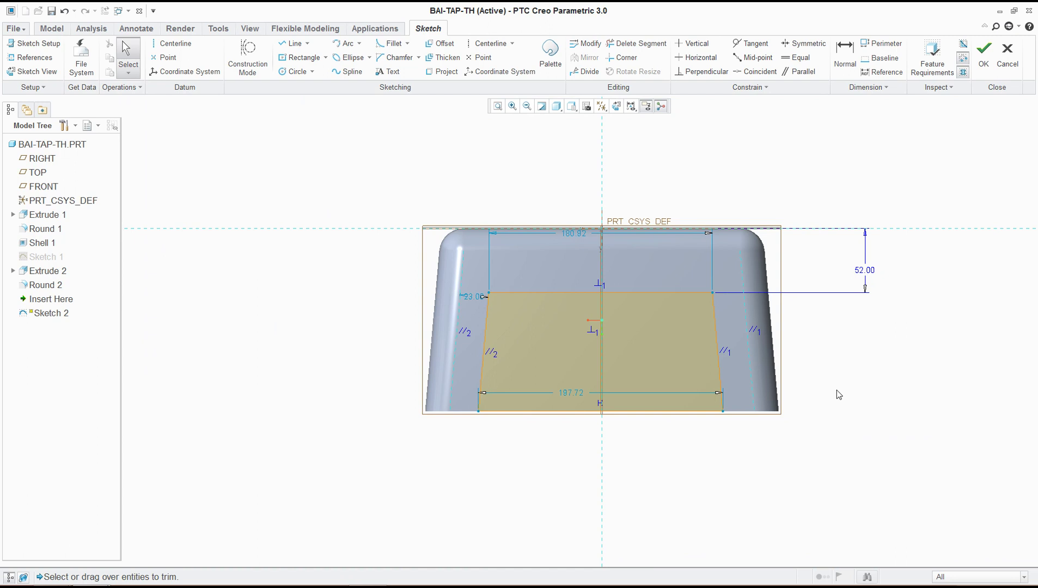
Dimension the trapezoid's lower-left corner 23 mm from the lower end of the projected edge beside it.
{"action": "left_click", "coordinate": [842, 57]}
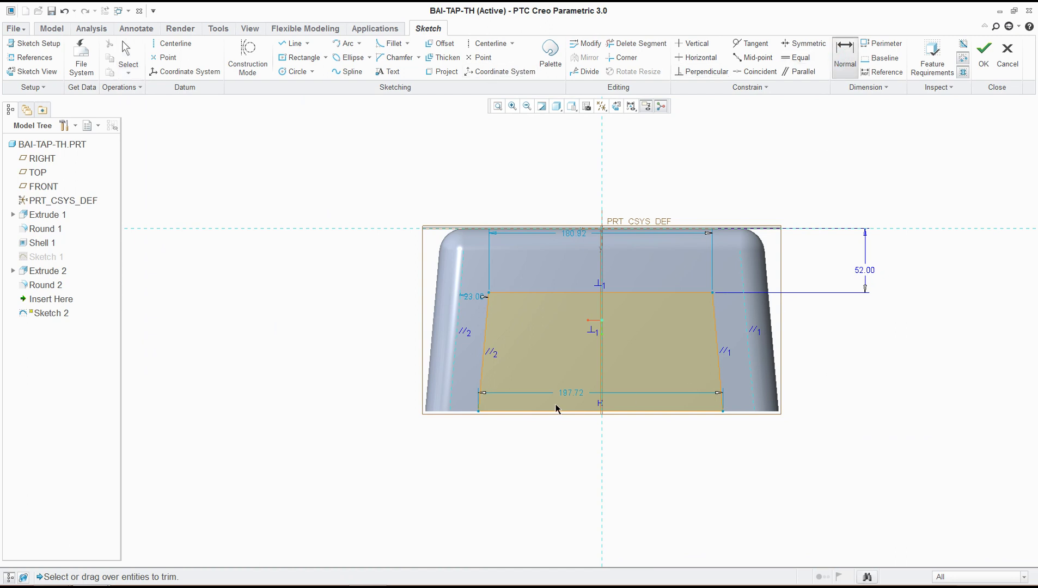
{"action": "left_click", "coordinate": [478, 413]}
{"action": "left_click", "coordinate": [452, 414]}
{"action": "middle_click", "coordinate": [462, 446]}
{"action": "type", "text": "23"}
{"action": "key", "text": "Return"}
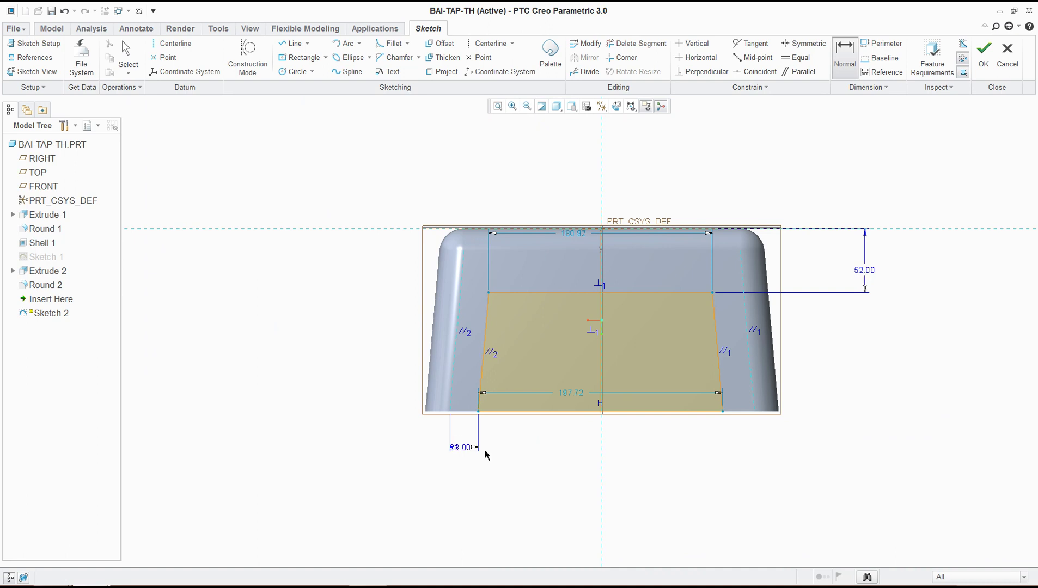
Dimension the trapezoid's lower-right corner 23 mm from the lower end of the projected edge beside it.
{"action": "left_click", "coordinate": [723, 413]}
{"action": "left_click", "coordinate": [754, 412]}
{"action": "middle_click", "coordinate": [733, 446]}
{"action": "type", "text": "23"}
{"action": "key", "text": "Return"}
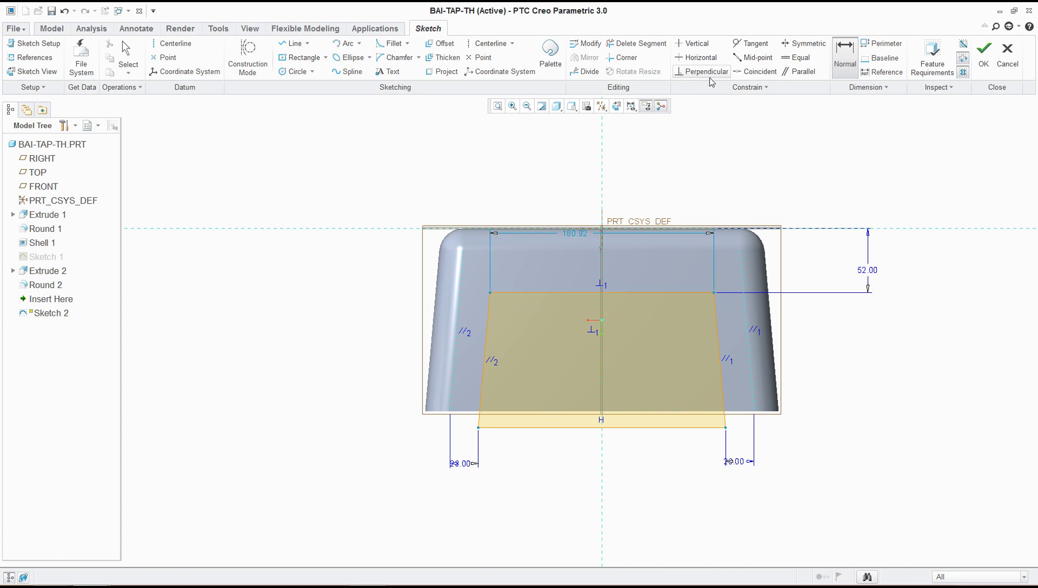
Try to make the trapezoid's lower-right corner coincident with the stool's bottom edge, and undo the constraint.
{"action": "left_click", "coordinate": [744, 71]}
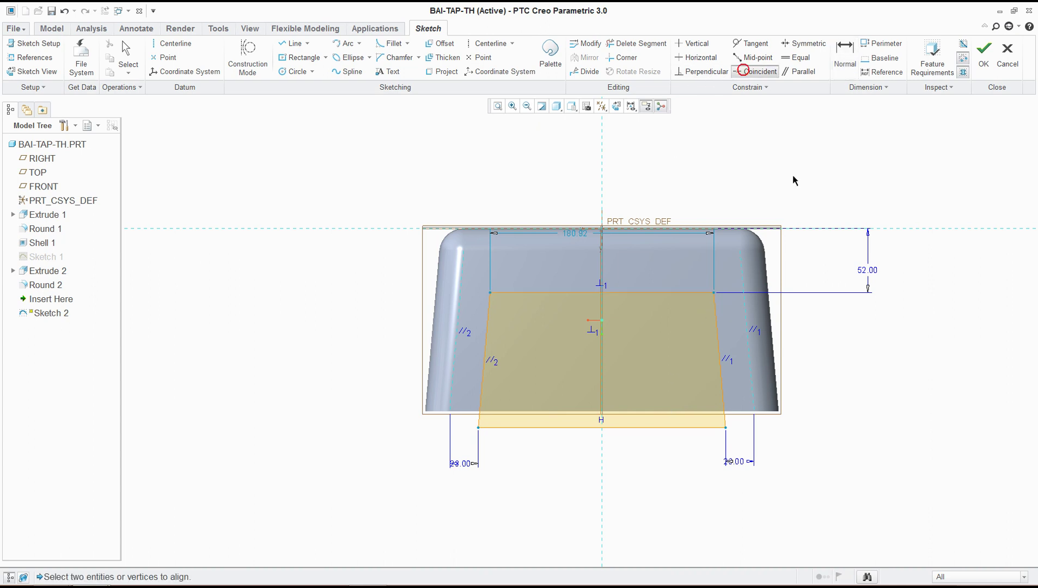
{"action": "left_click", "coordinate": [729, 431]}
{"action": "left_click", "coordinate": [740, 416]}
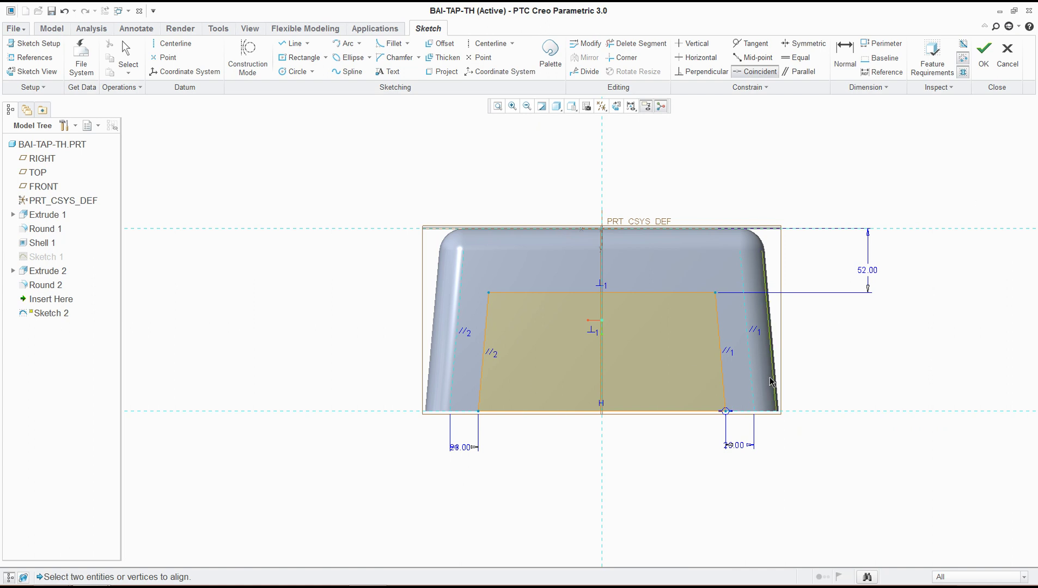
{"action": "key", "text": "ctrl+z"}
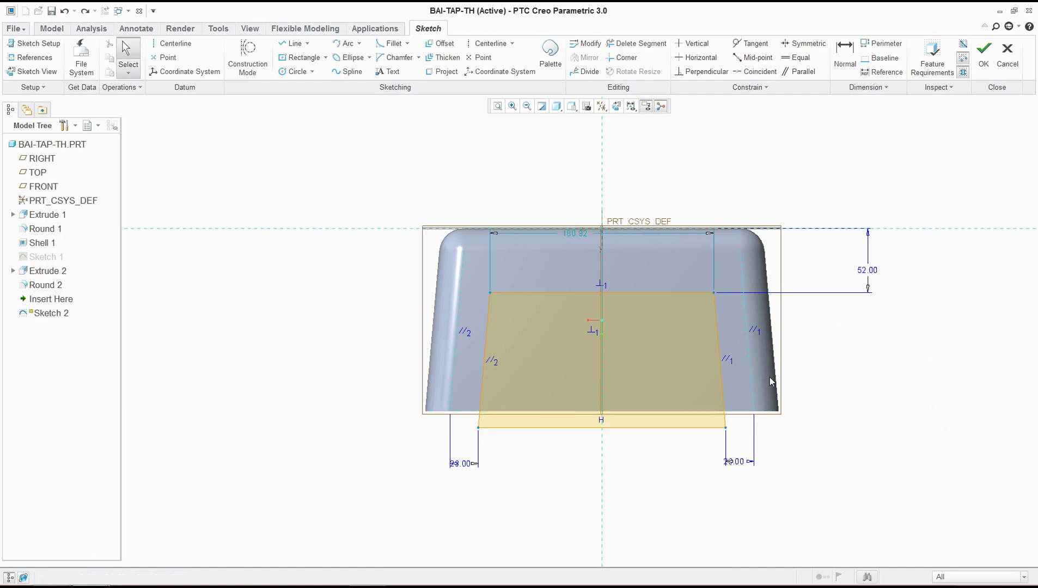
Make the trapezoid's lower-right corner coincident with the stool's bottom edge and finish the sketch.
{"action": "left_click", "coordinate": [747, 75]}
{"action": "scroll", "coordinate": [737, 398], "scroll_direction": "up", "scroll_amount": 2}
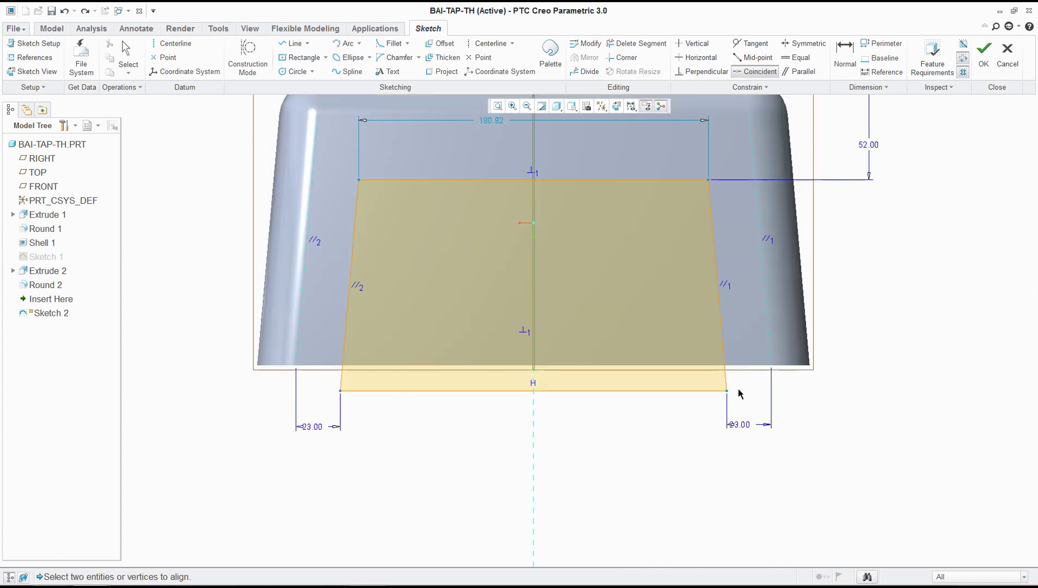
{"action": "left_click", "coordinate": [728, 392]}
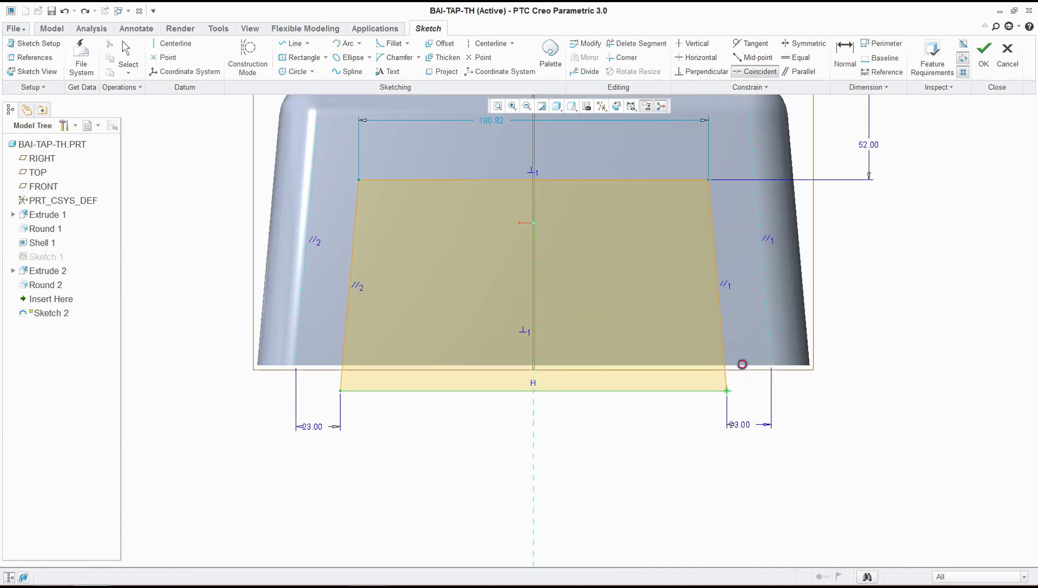
{"action": "left_click", "coordinate": [743, 364]}
{"action": "scroll", "coordinate": [530, 292], "scroll_direction": "down", "scroll_amount": 2}
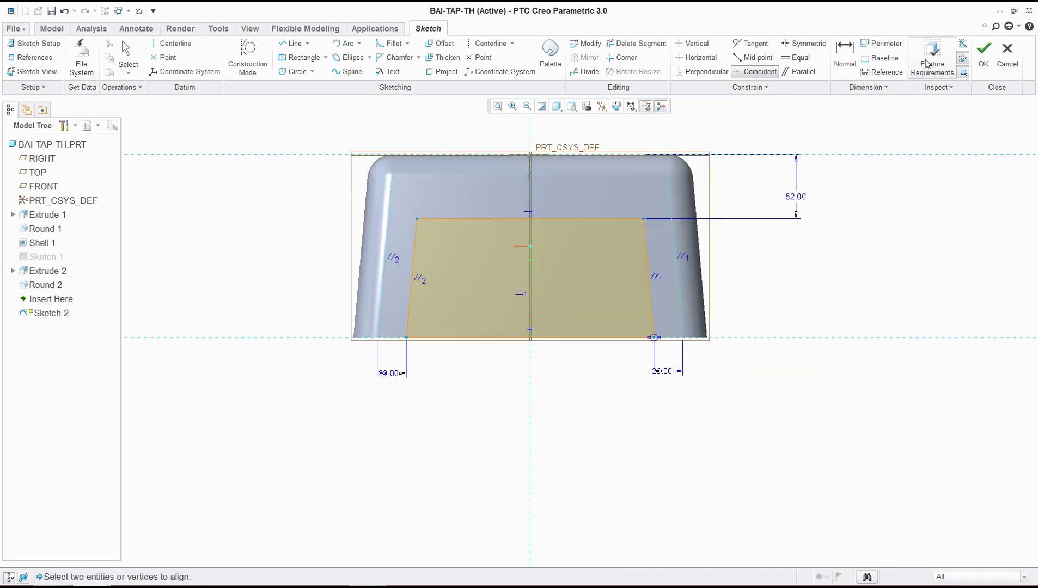
{"action": "left_click", "coordinate": [988, 63]}
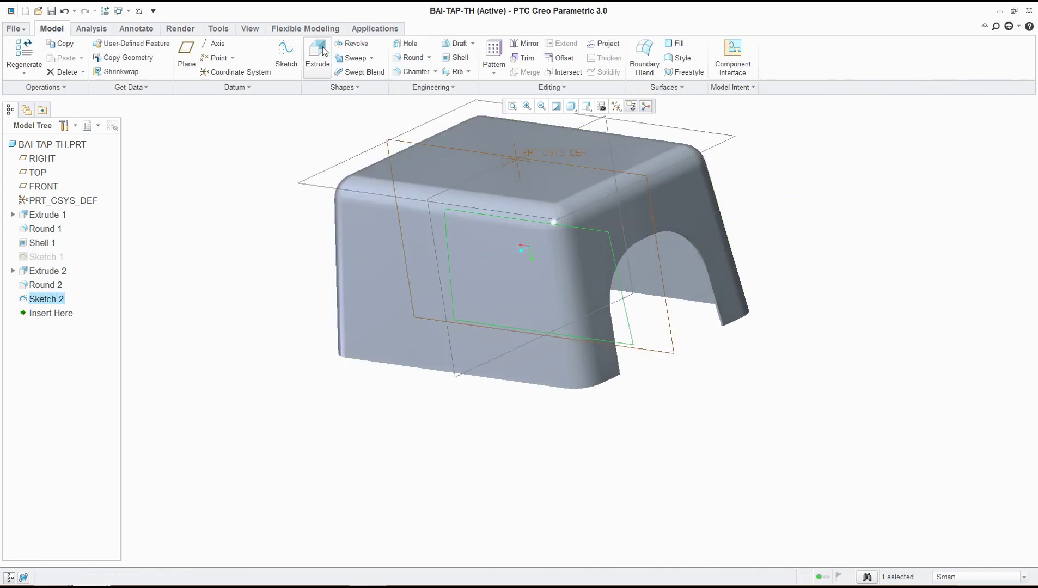
Extrude the trapezoid sketch symmetrically as a material-removing cut about 251 mm deep, through both opposite walls of the stool.
{"action": "left_click", "coordinate": [323, 52]}
{"action": "left_click", "coordinate": [61, 58]}
{"action": "left_click", "coordinate": [54, 89]}
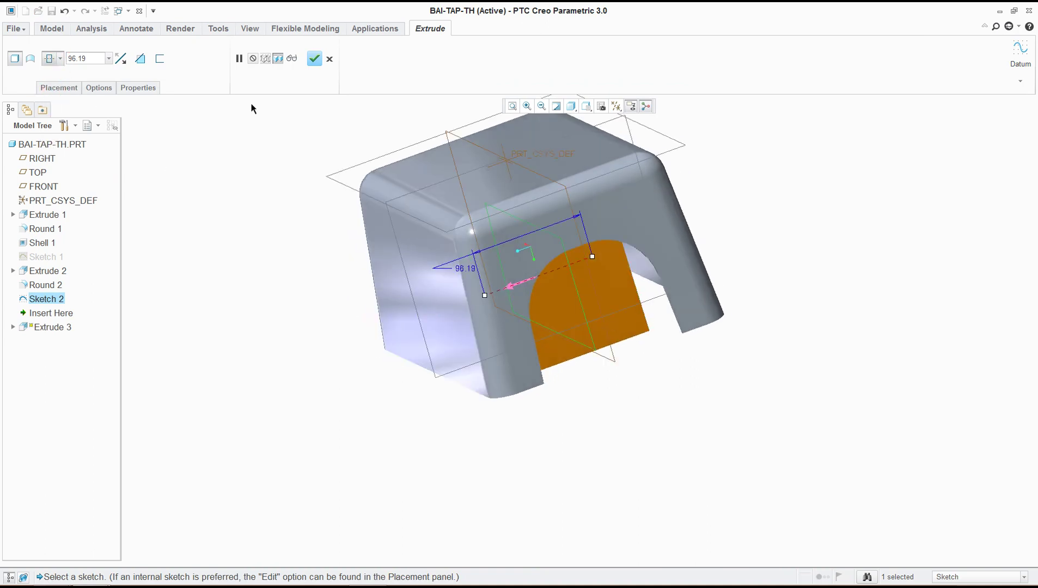
{"action": "left_click", "coordinate": [140, 59]}
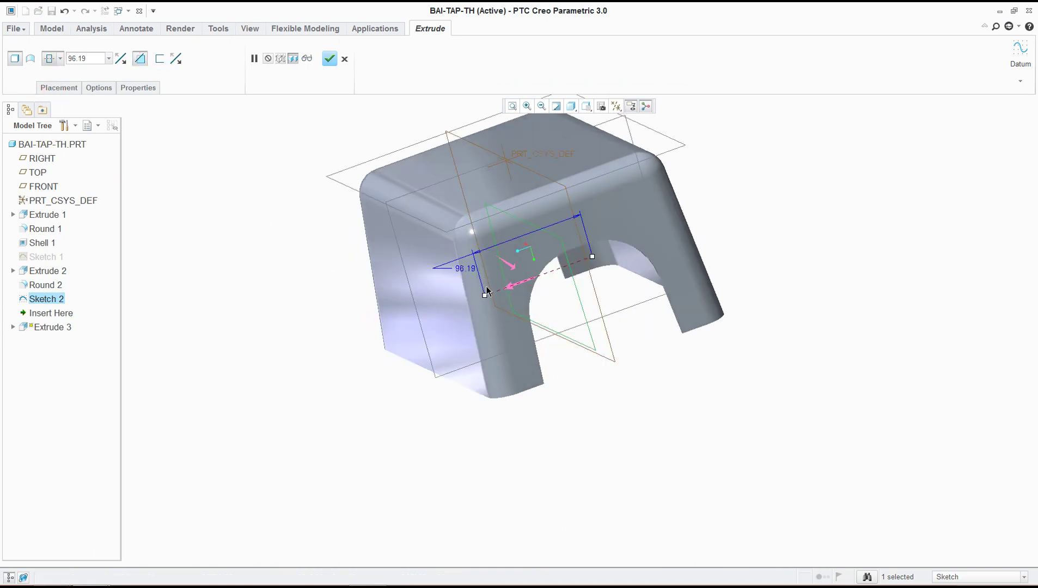
{"action": "left_click_drag", "start_coordinate": [484, 297], "coordinate": [399, 337]}
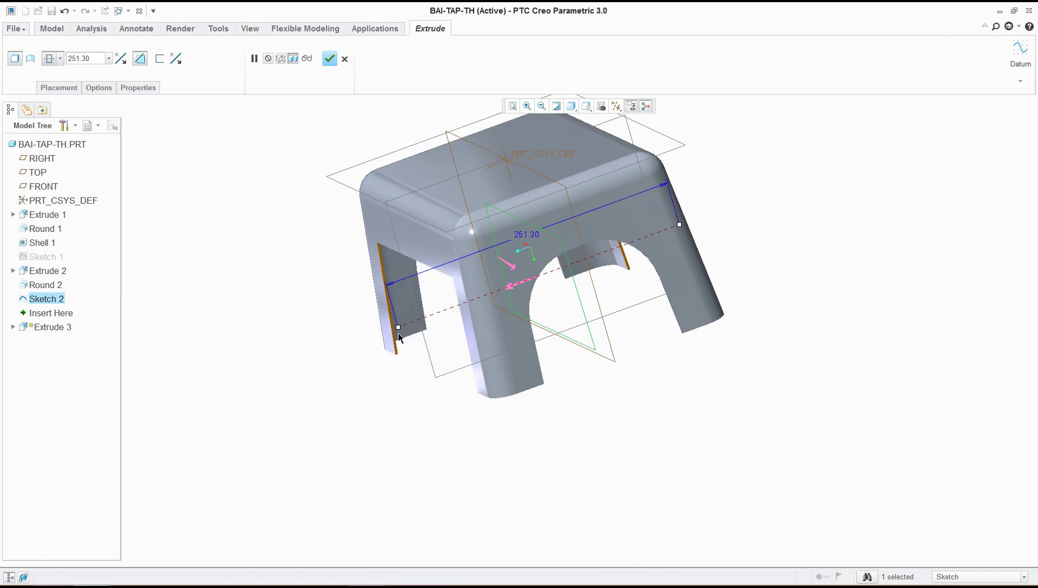
{"action": "left_click", "coordinate": [337, 64]}
Look up the B7 round instruction in the Word design document and return to the Creo model.
{"action": "middle_click_drag", "start_coordinate": [512, 229], "coordinate": [932, 282]}
{"action": "key", "text": "alt+Tab"}
{"action": "scroll", "coordinate": [612, 362], "scroll_direction": "down", "scroll_amount": 4}
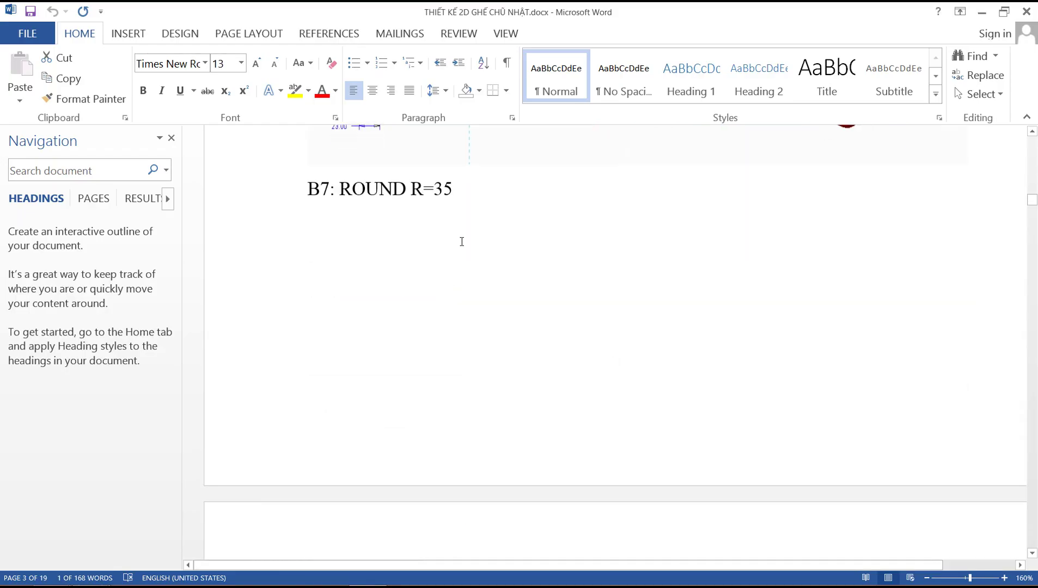
{"action": "key", "text": "alt+Tab"}
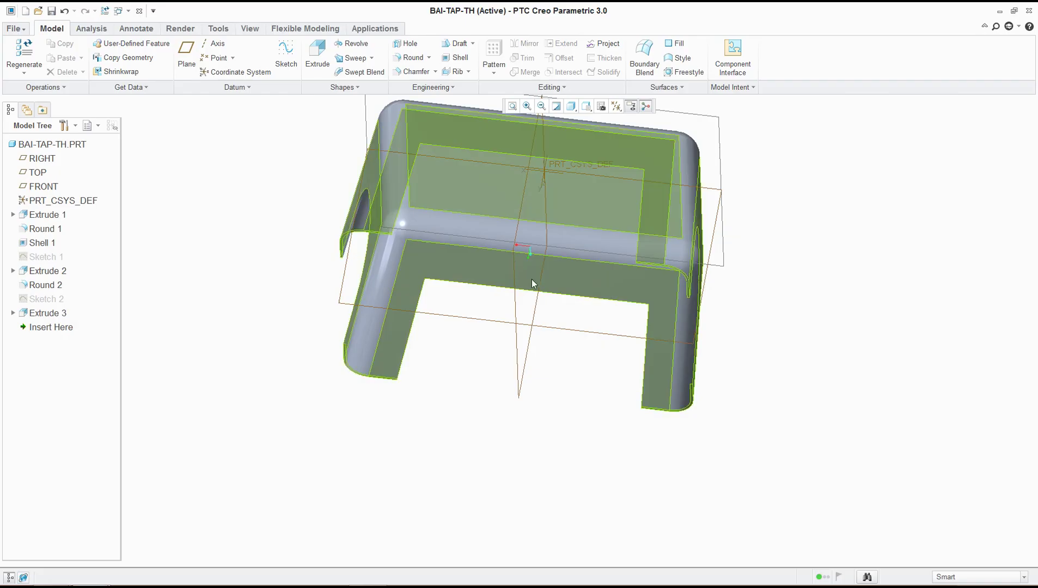
Start a round on one upper corner edge of the trapezoid cut-out and set its radius to 35 mm.
{"action": "middle_click_drag", "start_coordinate": [532, 283], "coordinate": [446, 181]}
{"action": "left_click", "coordinate": [413, 58]}
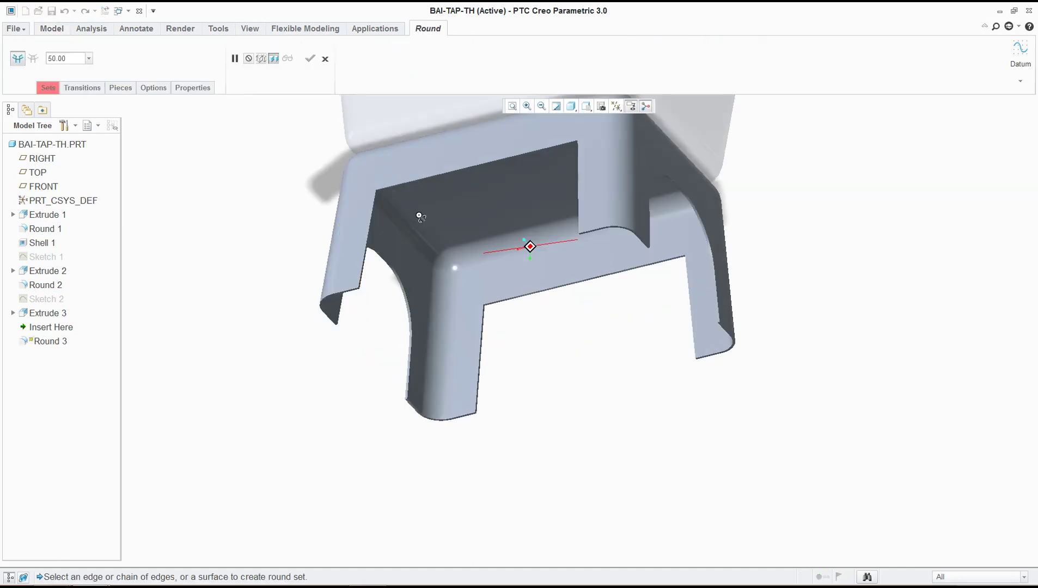
{"action": "middle_click_drag", "start_coordinate": [419, 217], "coordinate": [386, 169]}
{"action": "scroll", "coordinate": [387, 174], "scroll_direction": "up", "scroll_amount": 8}
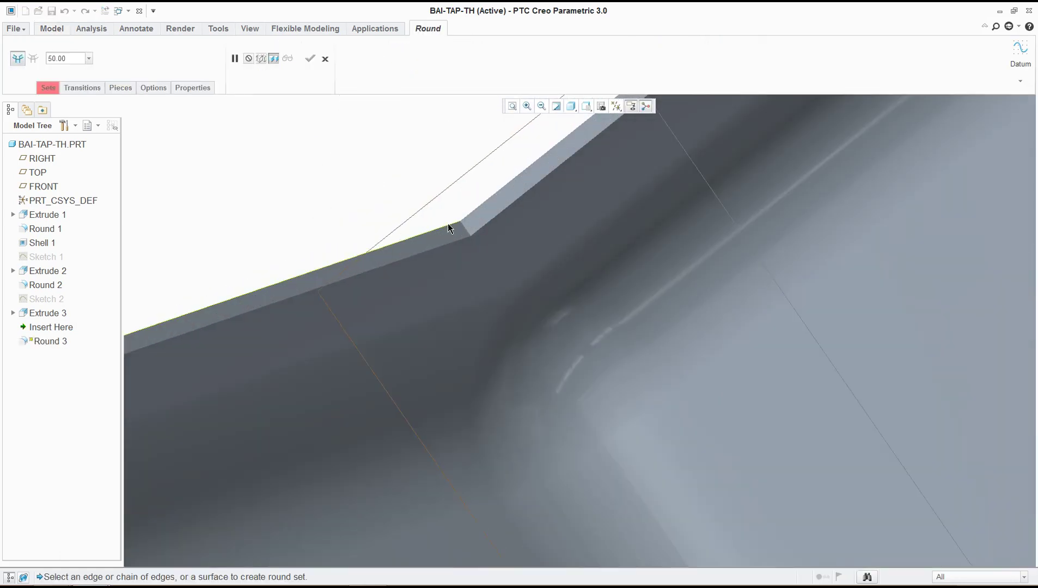
{"action": "left_click", "coordinate": [463, 229]}
{"action": "double_click", "coordinate": [68, 59]}
{"action": "type", "text": "35"}
{"action": "key", "text": "Return"}
{"action": "scroll", "coordinate": [326, 386], "scroll_direction": "down", "scroll_amount": 2}
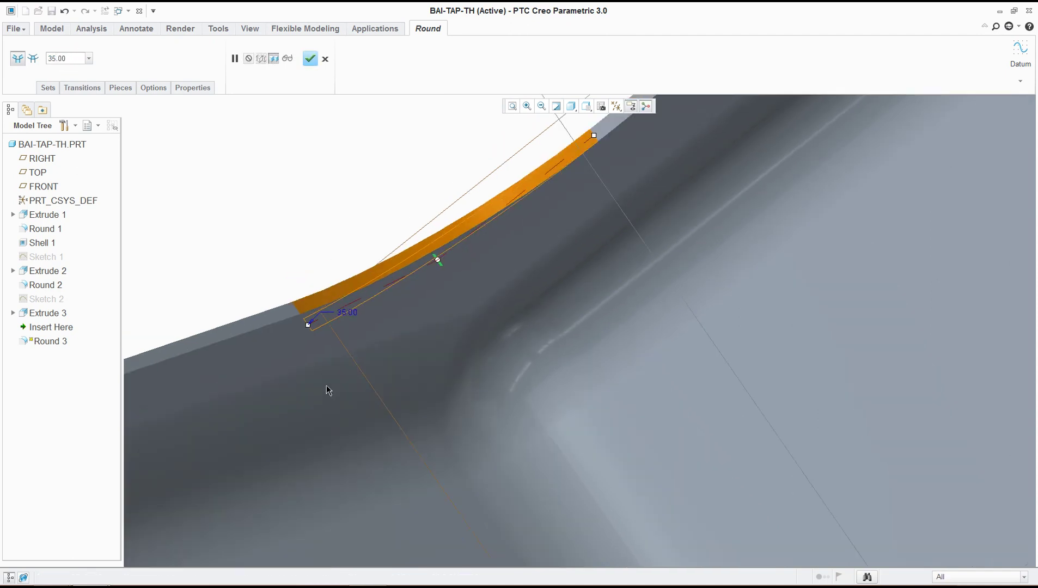
Add the other three upper corner edges of the two trapezoid cut-outs to the 35 mm round and complete it.
{"action": "scroll", "coordinate": [329, 388], "scroll_direction": "up", "scroll_amount": 7}
{"action": "middle_click_drag", "start_coordinate": [422, 386], "coordinate": [531, 347]}
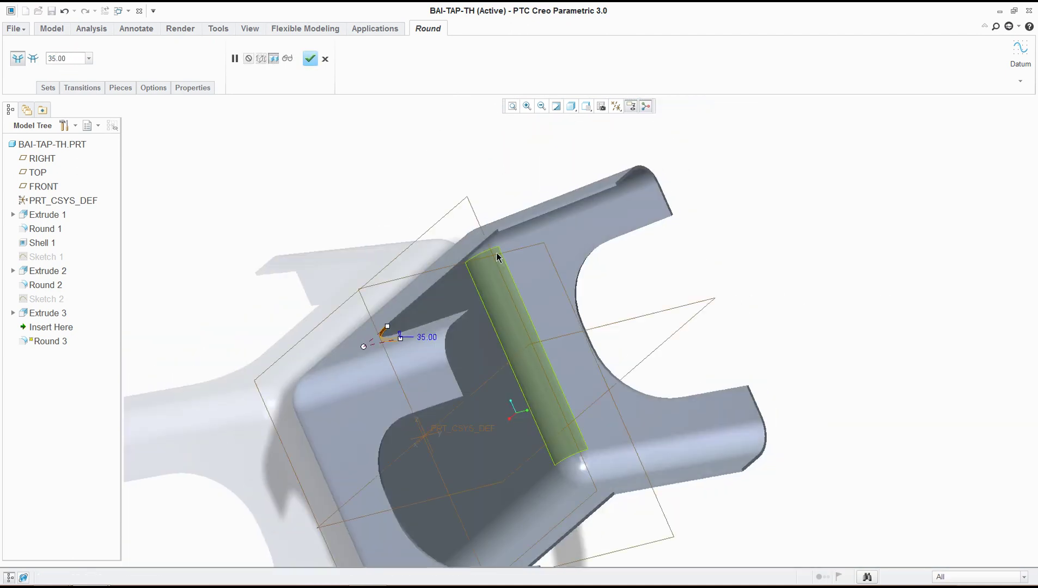
{"action": "scroll", "coordinate": [497, 256], "scroll_direction": "up", "scroll_amount": 7}
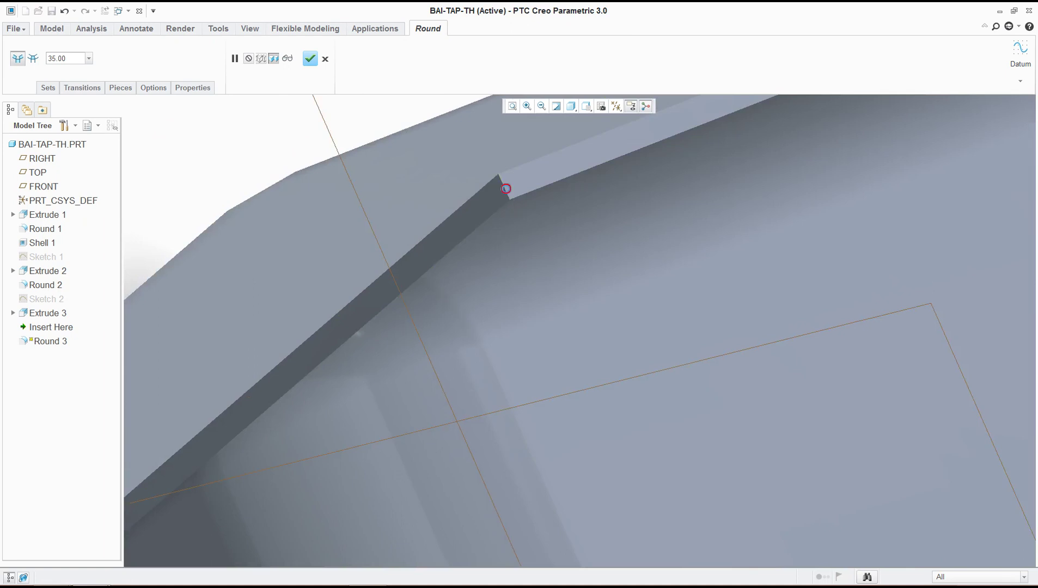
{"action": "scroll", "coordinate": [504, 285], "scroll_direction": "down", "scroll_amount": 10}
{"action": "middle_click_drag", "start_coordinate": [504, 301], "coordinate": [447, 489]}
{"action": "scroll", "coordinate": [460, 485], "scroll_direction": "up", "scroll_amount": 6}
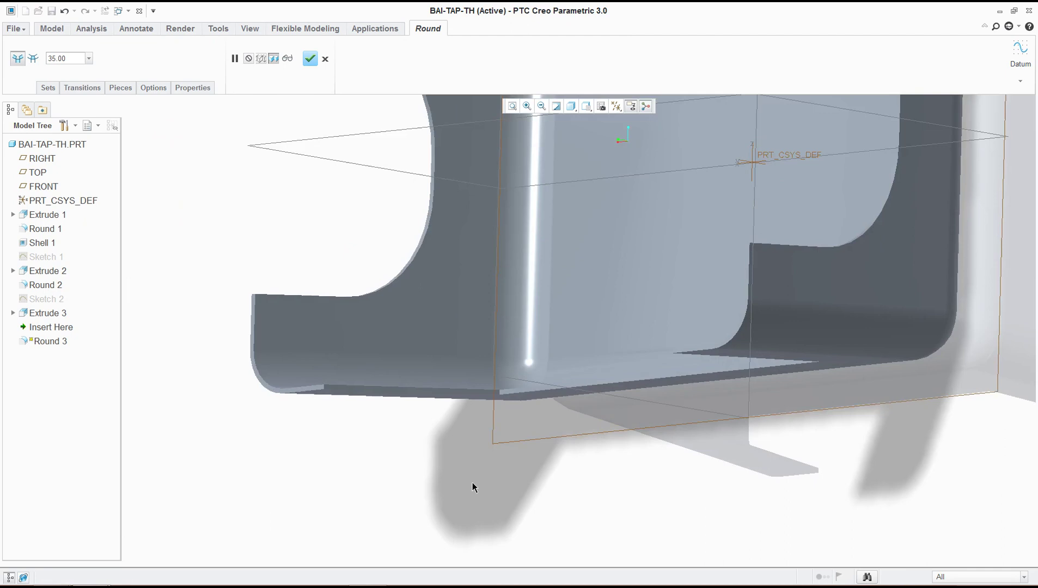
{"action": "scroll", "coordinate": [472, 482], "scroll_direction": "up", "scroll_amount": 5}
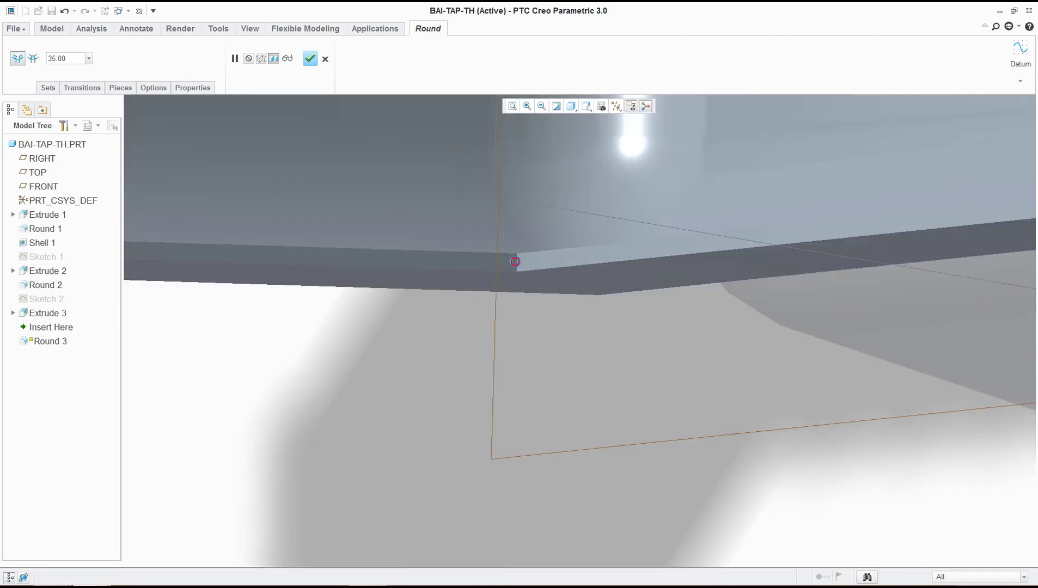
{"action": "left_click", "coordinate": [515, 260]}
{"action": "scroll", "coordinate": [534, 341], "scroll_direction": "down", "scroll_amount": 6}
{"action": "middle_click_drag", "start_coordinate": [542, 353], "coordinate": [684, 323]}
{"action": "scroll", "coordinate": [748, 301], "scroll_direction": "up", "scroll_amount": 6}
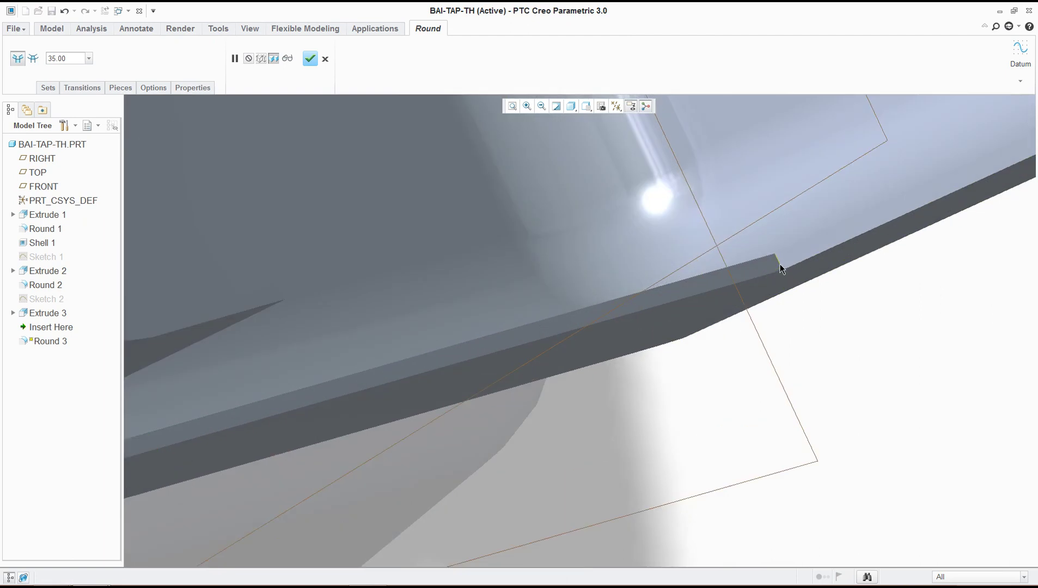
{"action": "left_click", "coordinate": [780, 268]}
{"action": "left_click", "coordinate": [310, 58]}
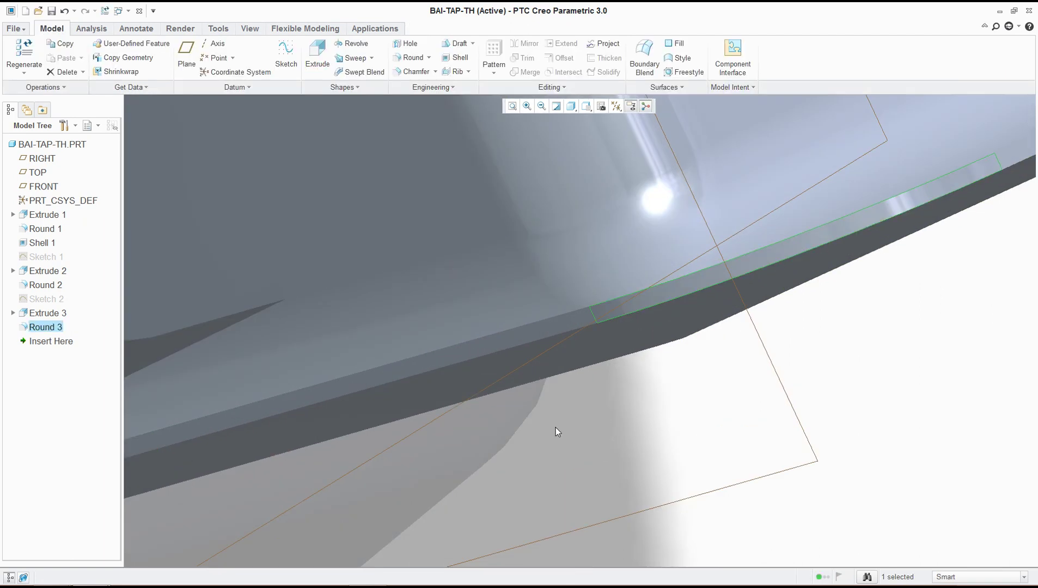
Inspect the rounded leg cut-outs with the whole stool in view.
{"action": "scroll", "coordinate": [560, 411], "scroll_direction": "down", "scroll_amount": 8}
{"action": "mouse_move", "coordinate": [657, 293]}
{"action": "middle_mouse_down"}
{"action": "mouse_move", "coordinate": [672, 405]}
{"action": "mouse_move", "coordinate": [755, 430]}
{"action": "middle_mouse_up"}
{"action": "middle_click_drag", "start_coordinate": [657, 301], "coordinate": [670, 348]}
{"action": "left_click", "coordinate": [753, 304]}
{"action": "middle_click_drag", "start_coordinate": [752, 304], "coordinate": [691, 327]}
{"action": "scroll", "coordinate": [690, 323], "scroll_direction": "down", "scroll_amount": 3}
{"action": "scroll", "coordinate": [688, 322], "scroll_direction": "down", "scroll_amount": 3}
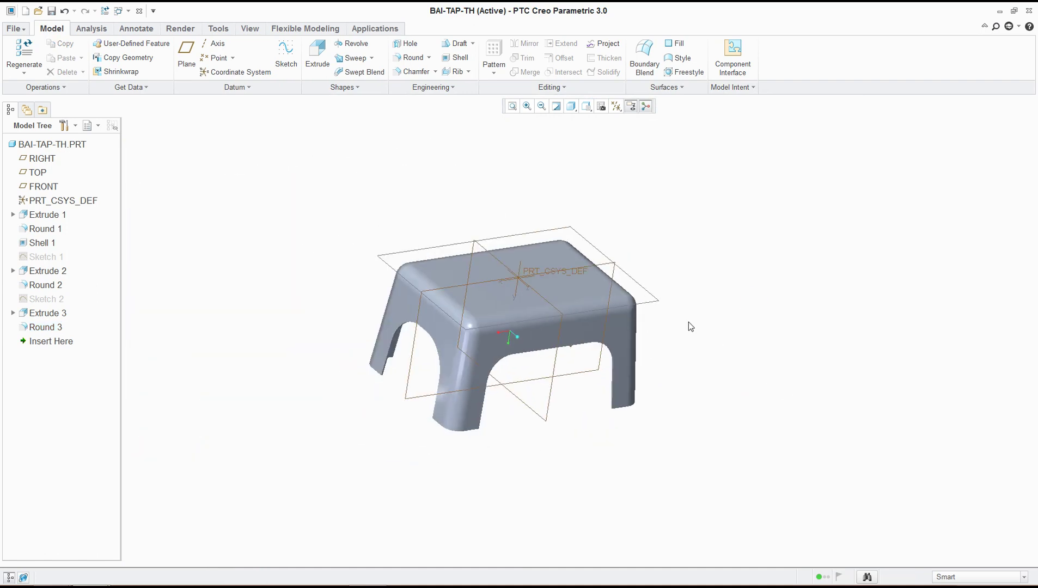
Run a Mass Properties analysis of the solid geometry relative to the PRT_CSYS_DEF coordinate system and accept it.
{"action": "left_click", "coordinate": [90, 28]}
{"action": "left_click", "coordinate": [294, 43]}
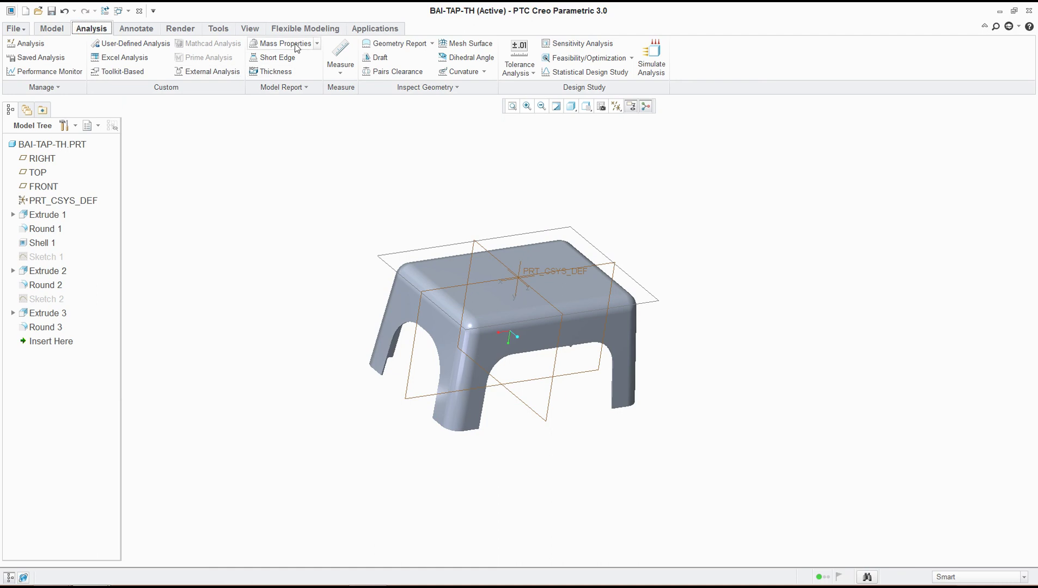
{"action": "left_click", "coordinate": [933, 248]}
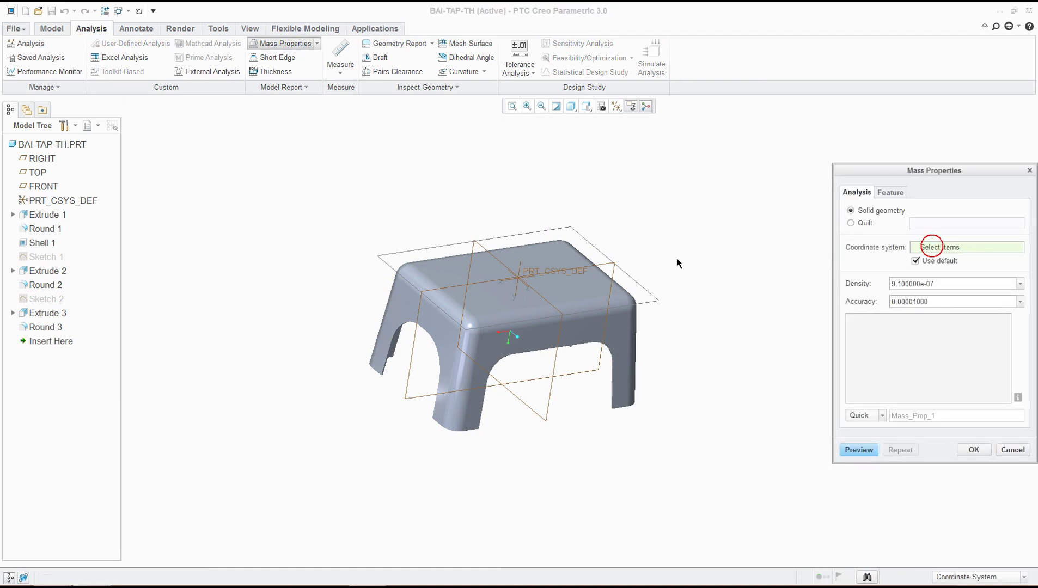
{"action": "left_click", "coordinate": [547, 272]}
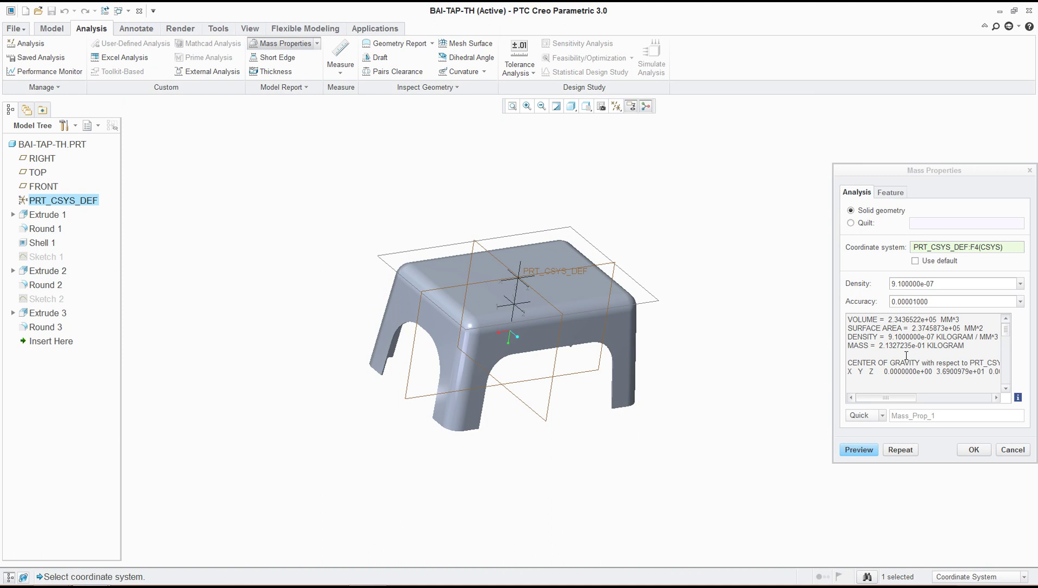
{"action": "mouse_move", "coordinate": [563, 388]}
{"action": "middle_mouse_down"}
{"action": "mouse_move", "coordinate": [572, 305]}
{"action": "mouse_move", "coordinate": [593, 248]}
{"action": "mouse_move", "coordinate": [617, 366]}
{"action": "mouse_move", "coordinate": [654, 421]}
{"action": "mouse_move", "coordinate": [619, 340]}
{"action": "mouse_move", "coordinate": [549, 303]}
{"action": "mouse_move", "coordinate": [540, 329]}
{"action": "middle_mouse_up"}
{"action": "scroll", "coordinate": [549, 302], "scroll_direction": "down", "scroll_amount": 3}
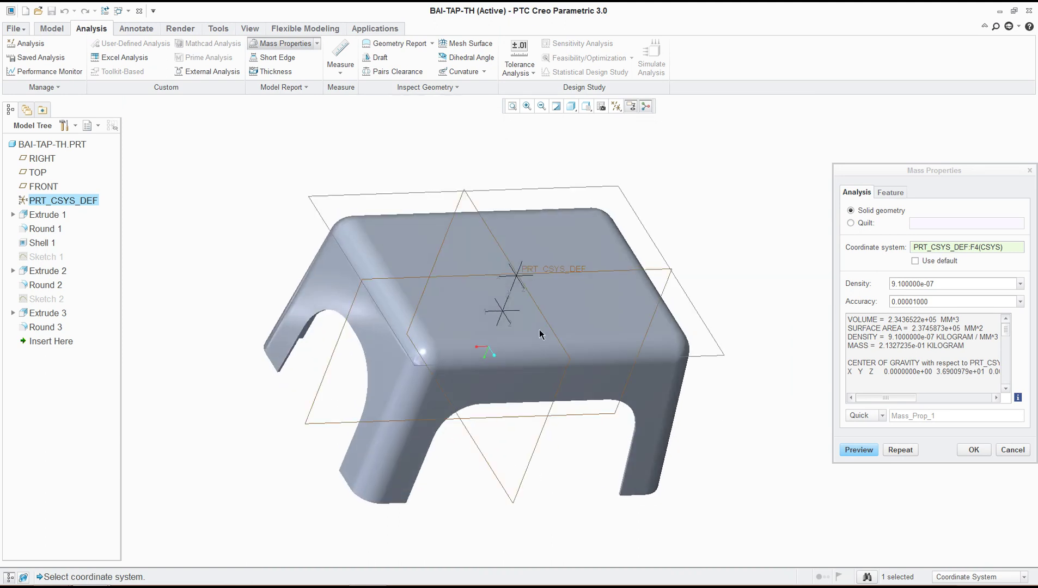
{"action": "scroll", "coordinate": [540, 333], "scroll_direction": "up", "scroll_amount": 2}
{"action": "scroll", "coordinate": [547, 333], "scroll_direction": "down", "scroll_amount": 5}
{"action": "left_click", "coordinate": [971, 449]}
Switch to the Word design document and look up the B8 swept instruction and its profile sketch.
{"action": "middle_click_drag", "start_coordinate": [801, 430], "coordinate": [670, 359]}
{"action": "key", "text": "alt+Tab"}
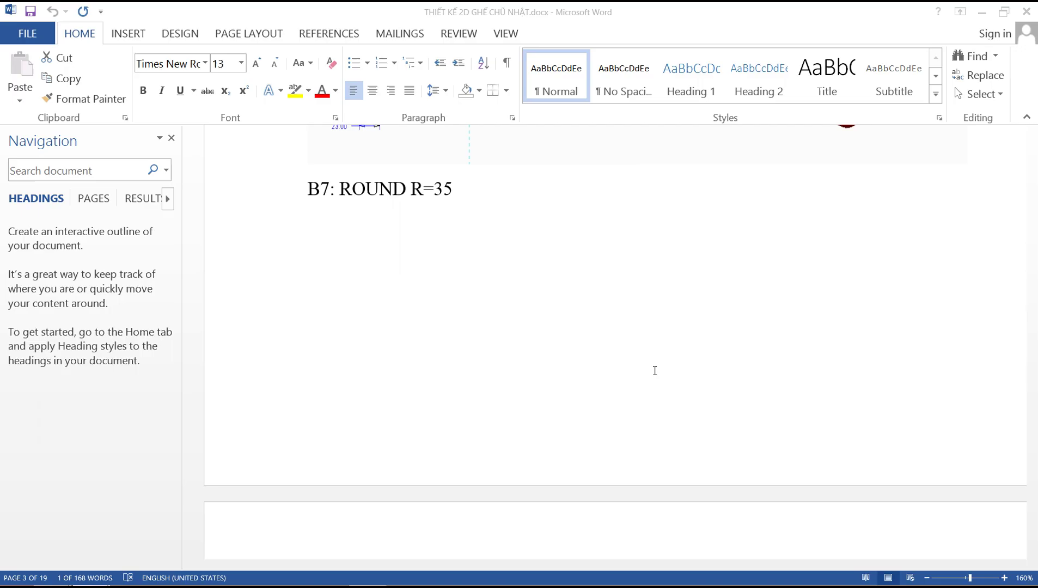
{"action": "scroll", "coordinate": [475, 311], "scroll_direction": "down", "scroll_amount": 15}
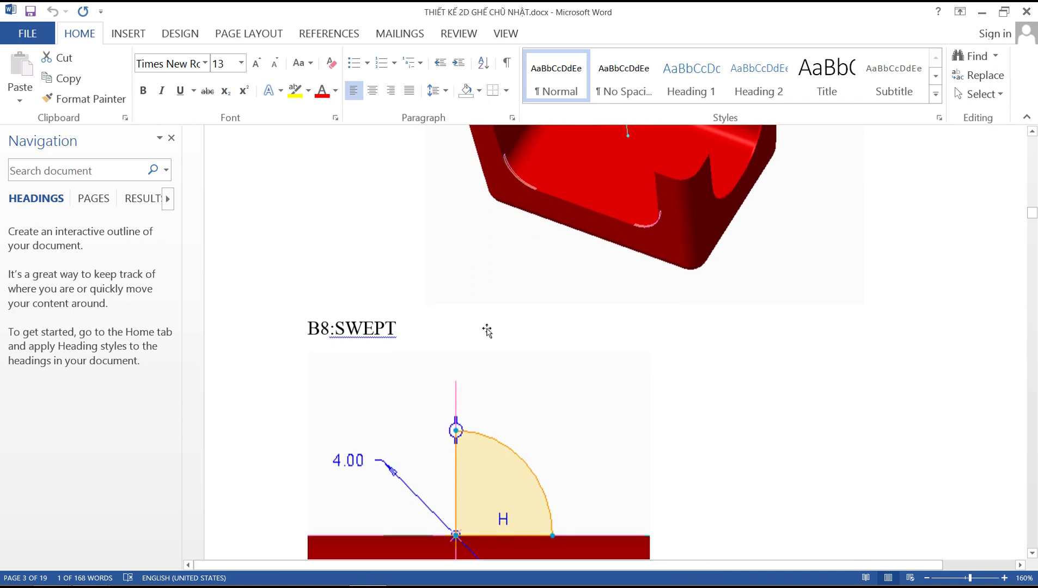
Study the B8 quarter-circle profile and the sweep path picture in the Word document, and return to the stool part in Creo Parametric.
{"action": "scroll", "coordinate": [487, 331], "scroll_direction": "down", "scroll_amount": 3}
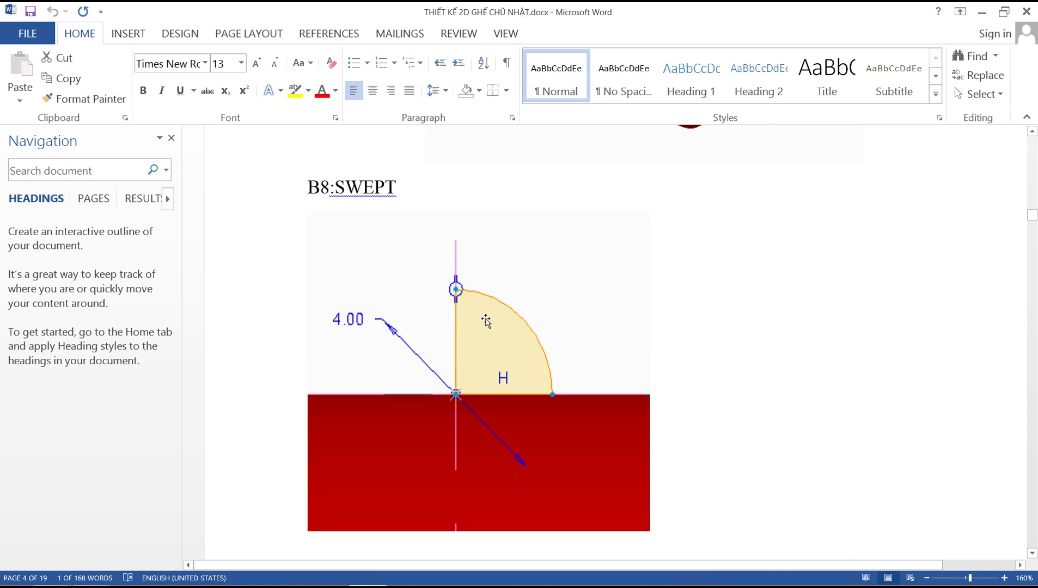
{"action": "scroll", "coordinate": [485, 321], "scroll_direction": "down", "scroll_amount": 9}
{"action": "scroll", "coordinate": [493, 375], "scroll_direction": "up", "scroll_amount": 4}
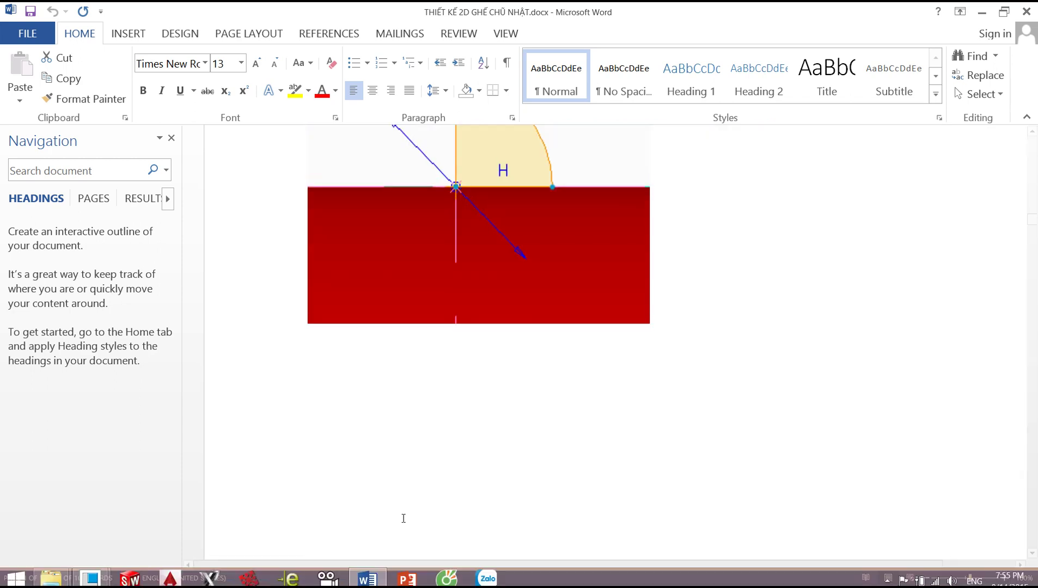
{"action": "scroll", "coordinate": [404, 518], "scroll_direction": "down", "scroll_amount": 9}
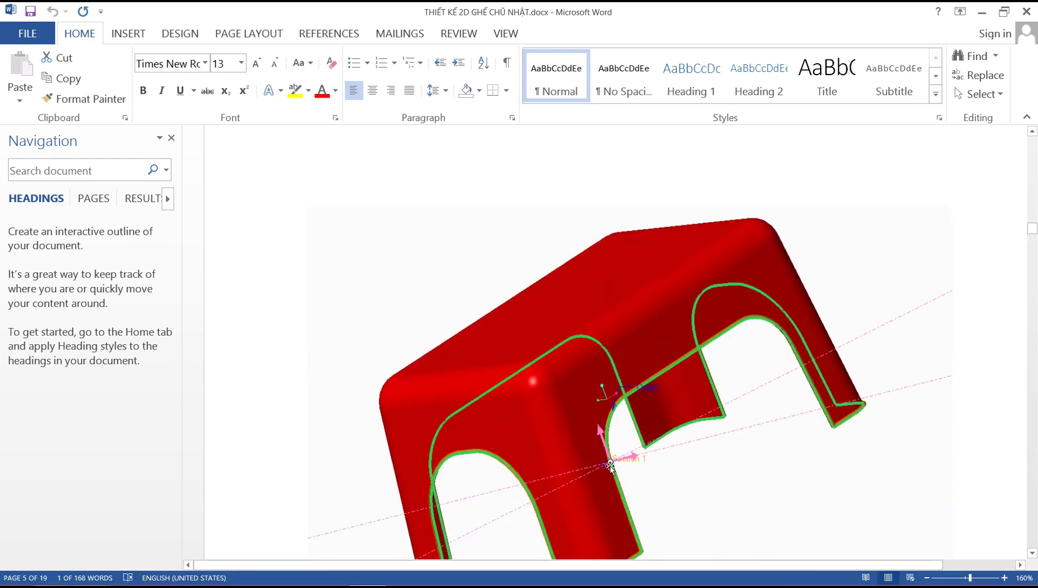
{"action": "scroll", "coordinate": [610, 467], "scroll_direction": "up", "scroll_amount": 10}
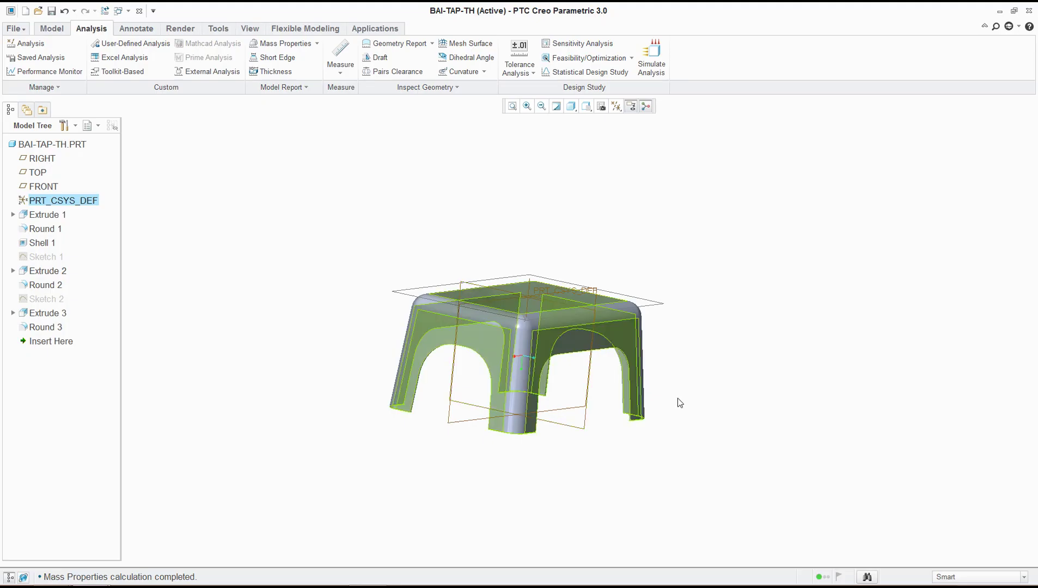
{"action": "middle_click_drag", "start_coordinate": [677, 398], "coordinate": [675, 397]}
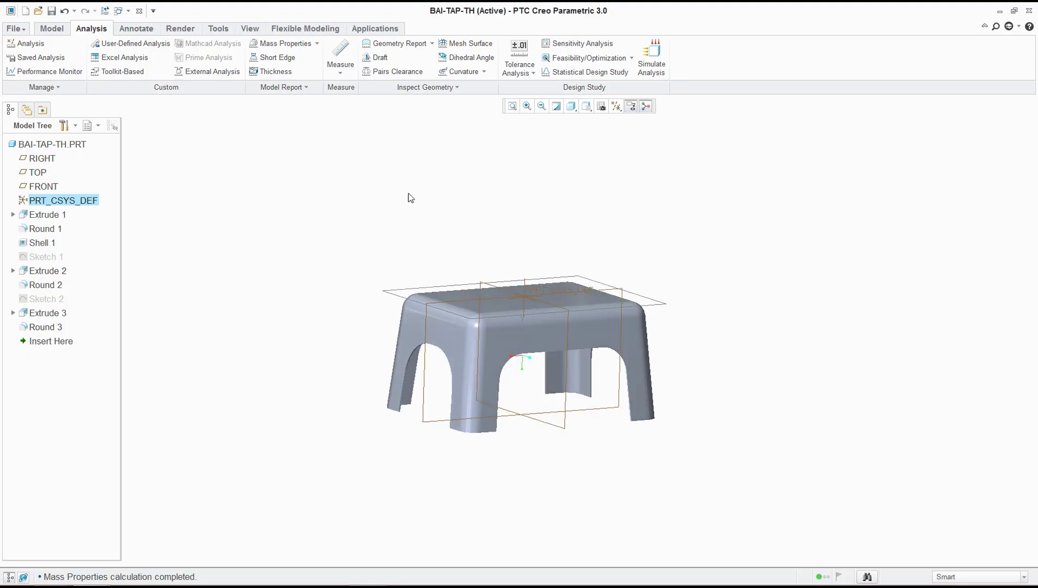
Start a solid Sweep and pick a straight outer edge on the bottom of the first leg as the origin trajectory.
{"action": "left_click", "coordinate": [53, 29]}
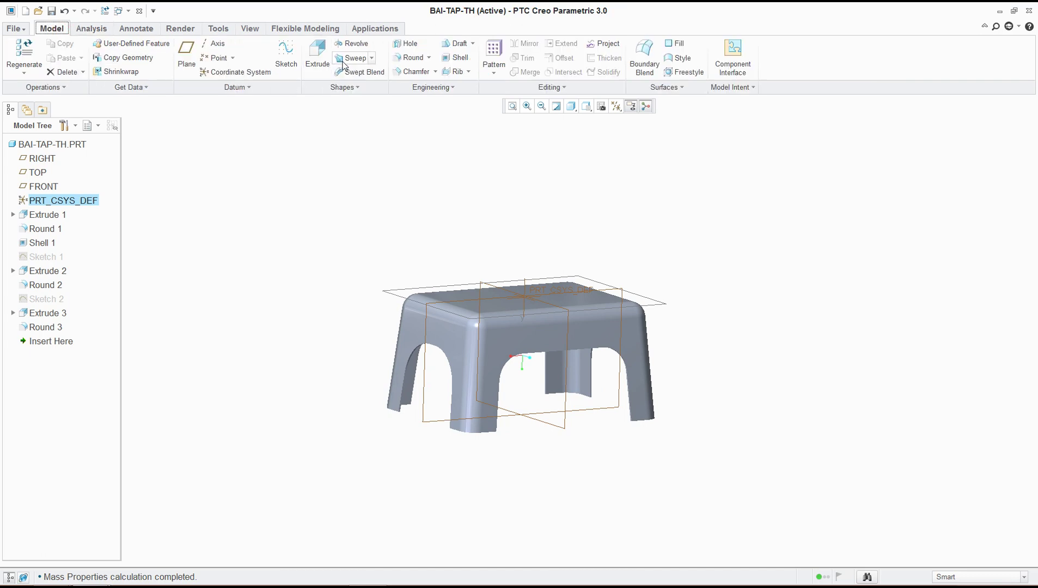
{"action": "middle_click_drag", "start_coordinate": [704, 232], "coordinate": [674, 237]}
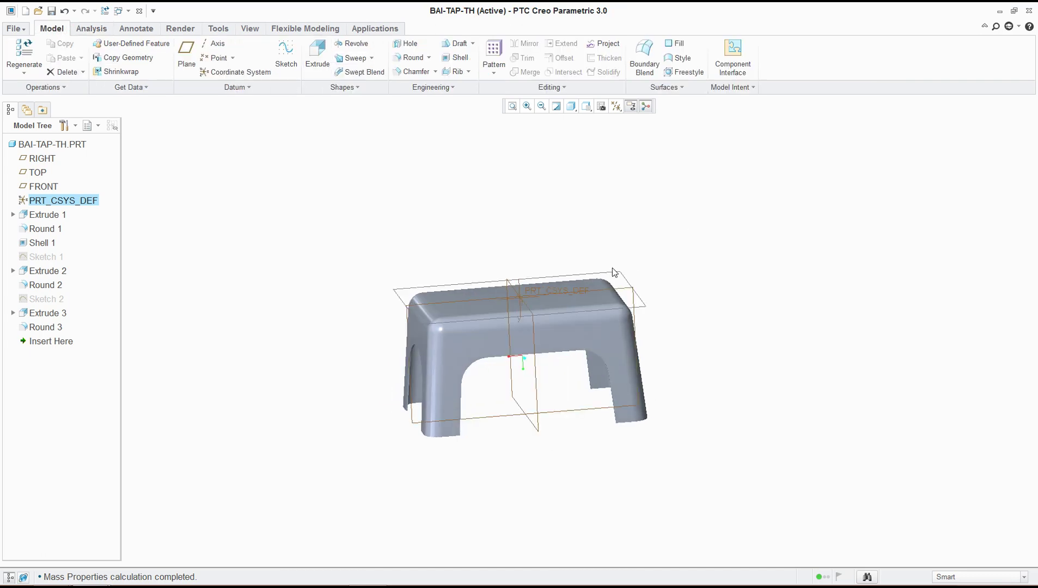
{"action": "middle_click_drag", "start_coordinate": [612, 268], "coordinate": [537, 235]}
{"action": "left_click", "coordinate": [355, 58]}
{"action": "mouse_move", "coordinate": [645, 344]}
{"action": "middle_mouse_down"}
{"action": "mouse_move", "coordinate": [674, 366]}
{"action": "mouse_move", "coordinate": [617, 396]}
{"action": "mouse_move", "coordinate": [599, 384]}
{"action": "mouse_move", "coordinate": [659, 347]}
{"action": "mouse_move", "coordinate": [652, 295]}
{"action": "mouse_move", "coordinate": [691, 336]}
{"action": "middle_mouse_up"}
{"action": "scroll", "coordinate": [626, 384], "scroll_direction": "up", "scroll_amount": 3}
{"action": "scroll", "coordinate": [688, 342], "scroll_direction": "down", "scroll_amount": 3}
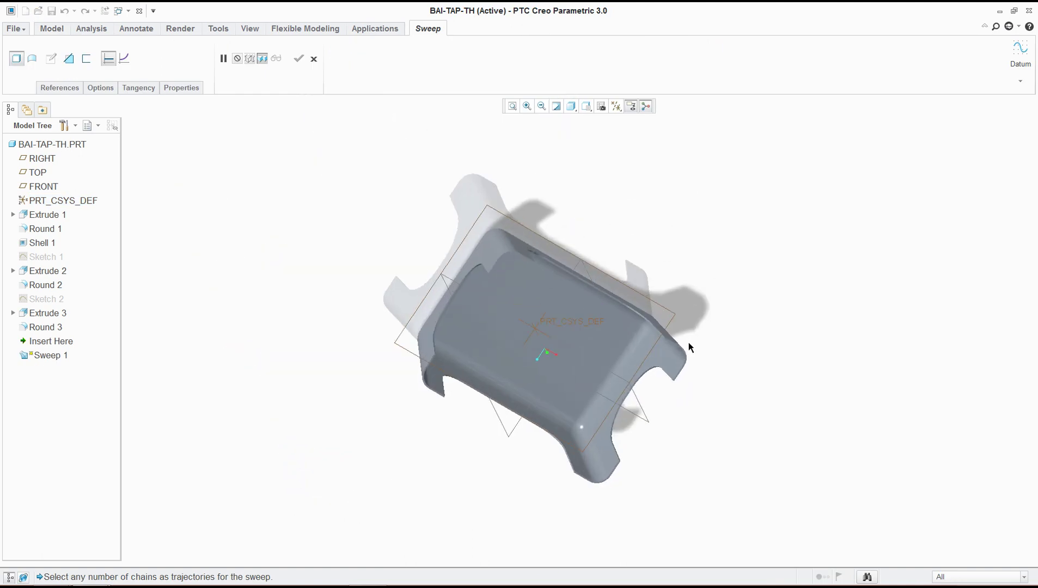
{"action": "scroll", "coordinate": [686, 343], "scroll_direction": "up", "scroll_amount": 6}
{"action": "left_click", "coordinate": [594, 354]}
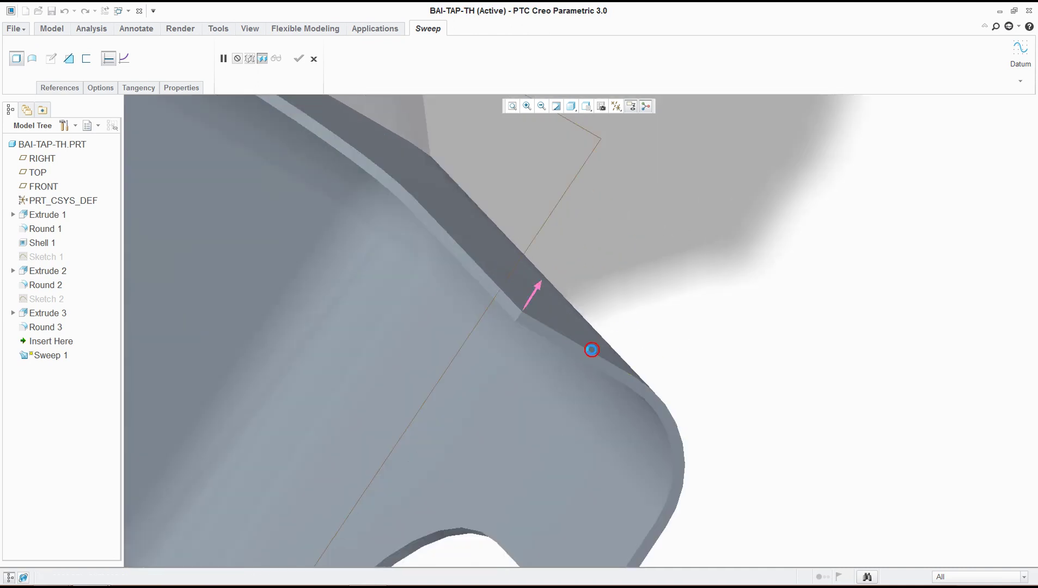
Add the first leg's side edge, the adjoining rounded corner and the long cut-out's straight upper edge as sweep trajectory chains.
{"action": "left_click", "coordinate": [505, 293], "text": "ctrl"}
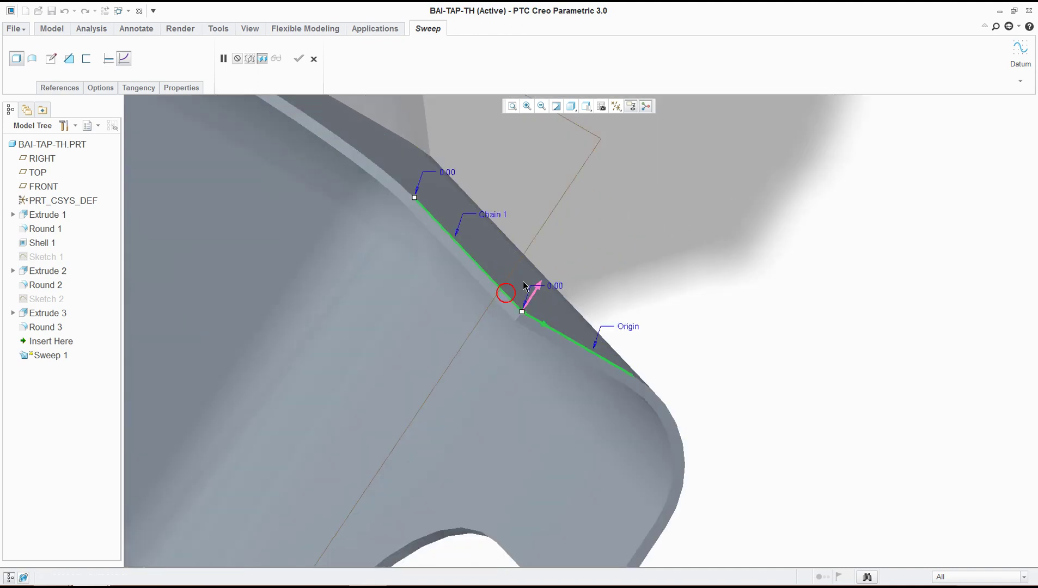
{"action": "left_click", "coordinate": [402, 187], "text": "ctrl"}
{"action": "scroll", "coordinate": [444, 269], "scroll_direction": "up", "scroll_amount": 1}
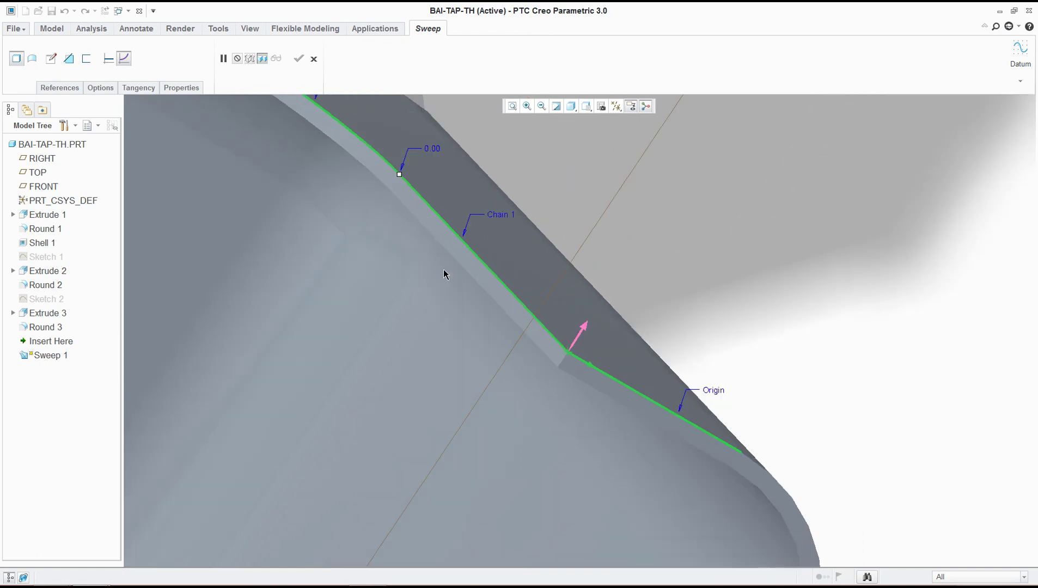
{"action": "scroll", "coordinate": [430, 267], "scroll_direction": "down", "scroll_amount": 4}
{"action": "middle_click_drag", "start_coordinate": [411, 261], "coordinate": [335, 195]}
{"action": "left_click", "coordinate": [329, 188], "text": "ctrl"}
Display the model as Shading With Edges and add the cut-out's far corner, the second leg's side edge and its first two foot edges.
{"action": "left_click", "coordinate": [571, 107]}
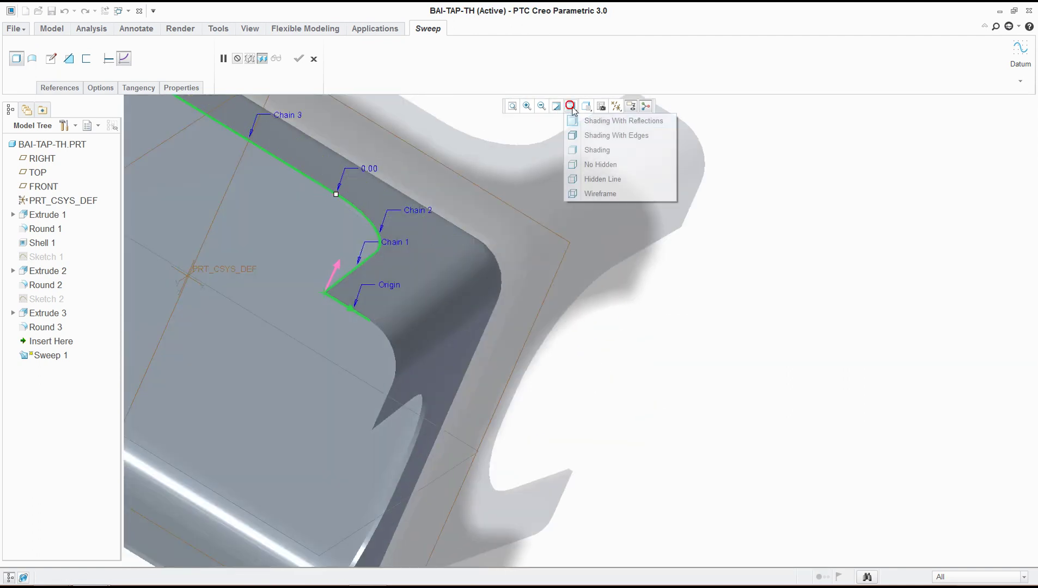
{"action": "left_click", "coordinate": [593, 137]}
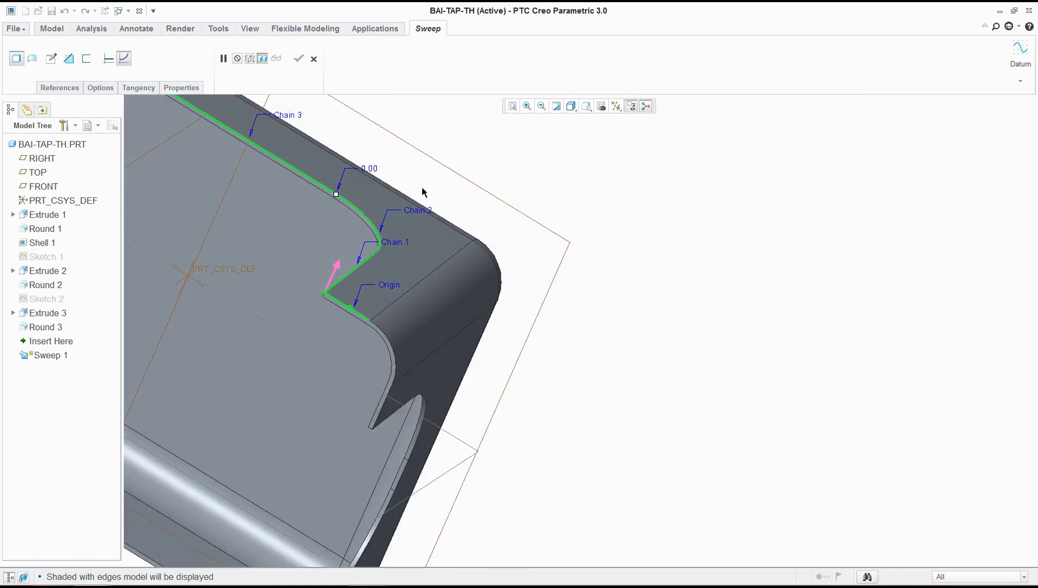
{"action": "middle_click_drag", "start_coordinate": [422, 190], "coordinate": [759, 428]}
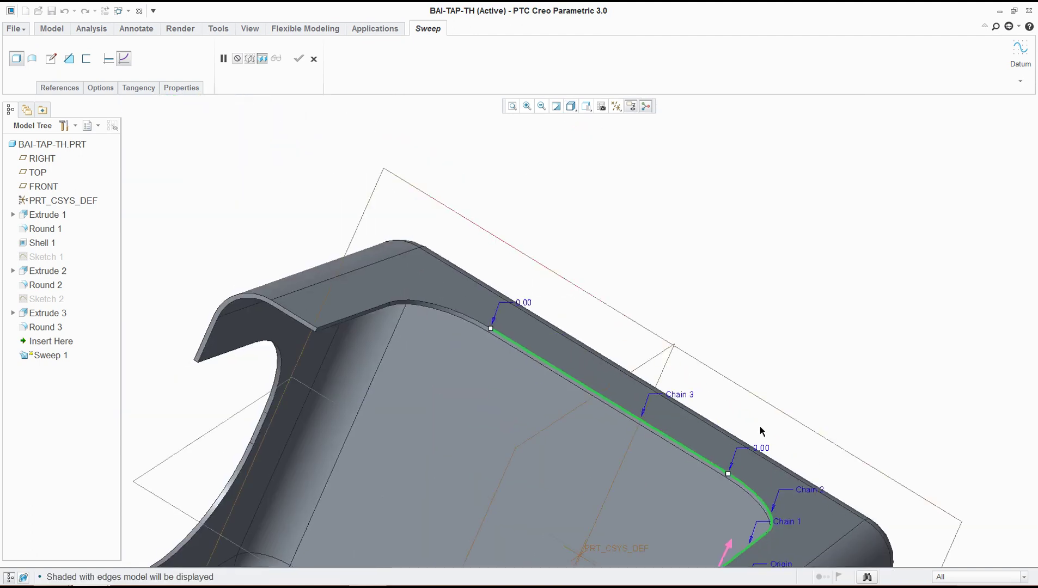
{"action": "left_click", "coordinate": [473, 322], "text": "ctrl"}
{"action": "left_click", "coordinate": [374, 309], "text": "ctrl"}
{"action": "left_click", "coordinate": [297, 315], "text": "ctrl"}
{"action": "left_click", "coordinate": [260, 299], "text": "ctrl"}
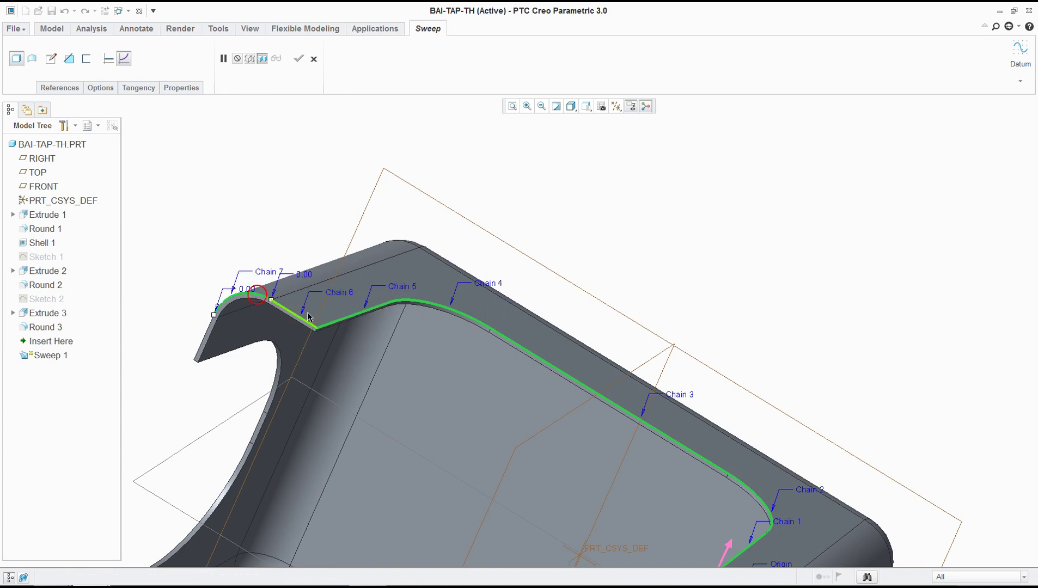
Add the second leg's last foot edge, its other side edge and the first rounded corner of the short-side cut-out to the trajectories.
{"action": "middle_click_drag", "start_coordinate": [259, 300], "coordinate": [374, 312]}
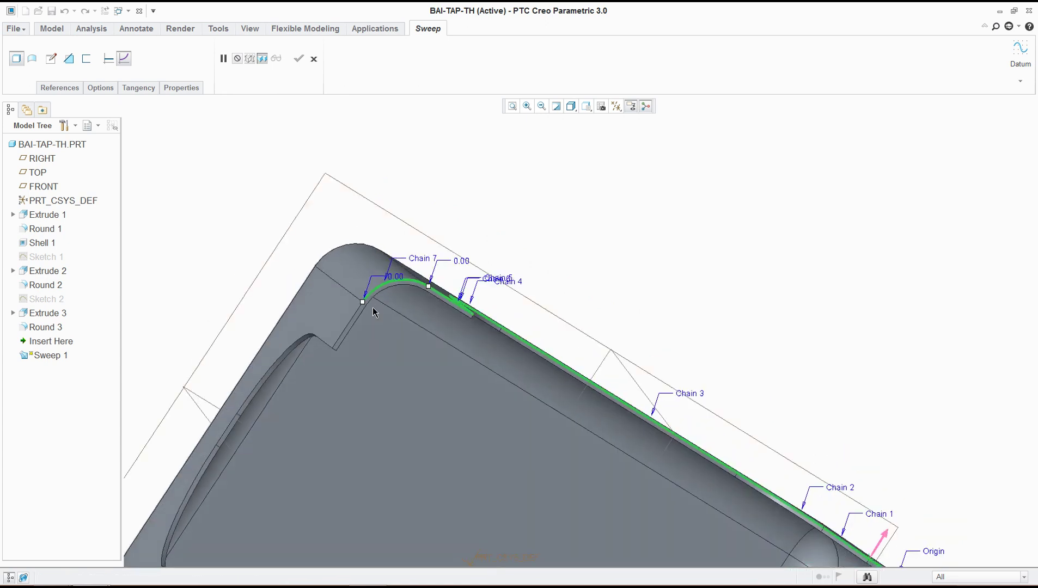
{"action": "left_click", "coordinate": [321, 340], "text": "ctrl"}
{"action": "left_click", "coordinate": [299, 341], "text": "ctrl"}
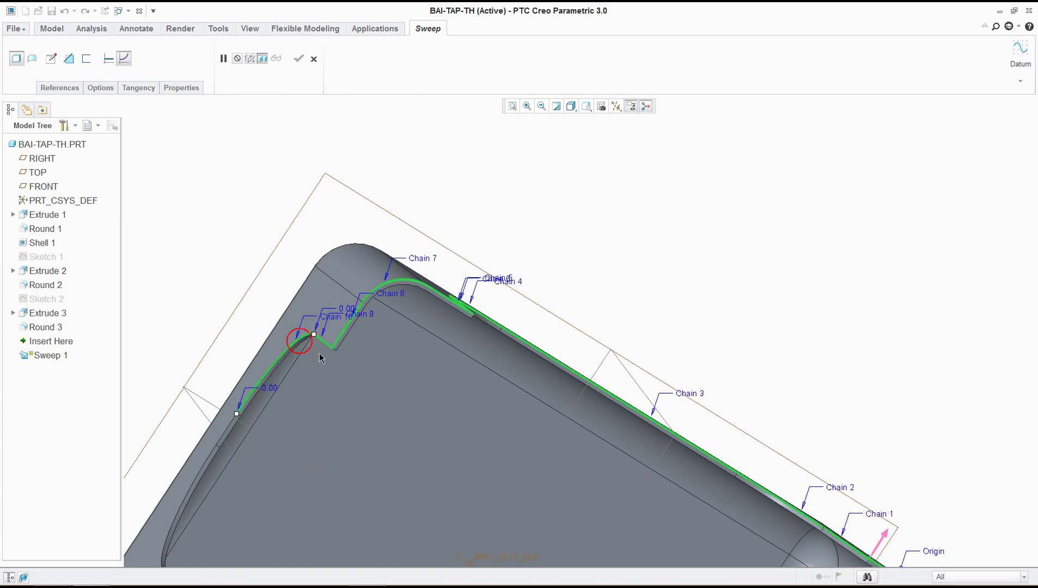
{"action": "left_click", "coordinate": [273, 381], "text": "ctrl"}
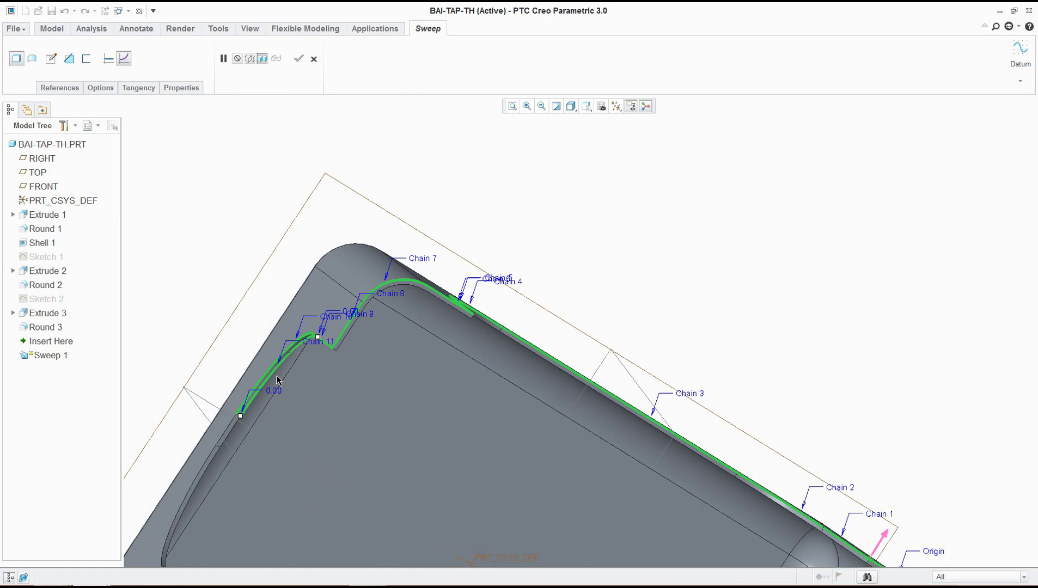
{"action": "scroll", "coordinate": [272, 382], "scroll_direction": "up", "scroll_amount": 3}
{"action": "scroll", "coordinate": [269, 382], "scroll_direction": "down", "scroll_amount": 6}
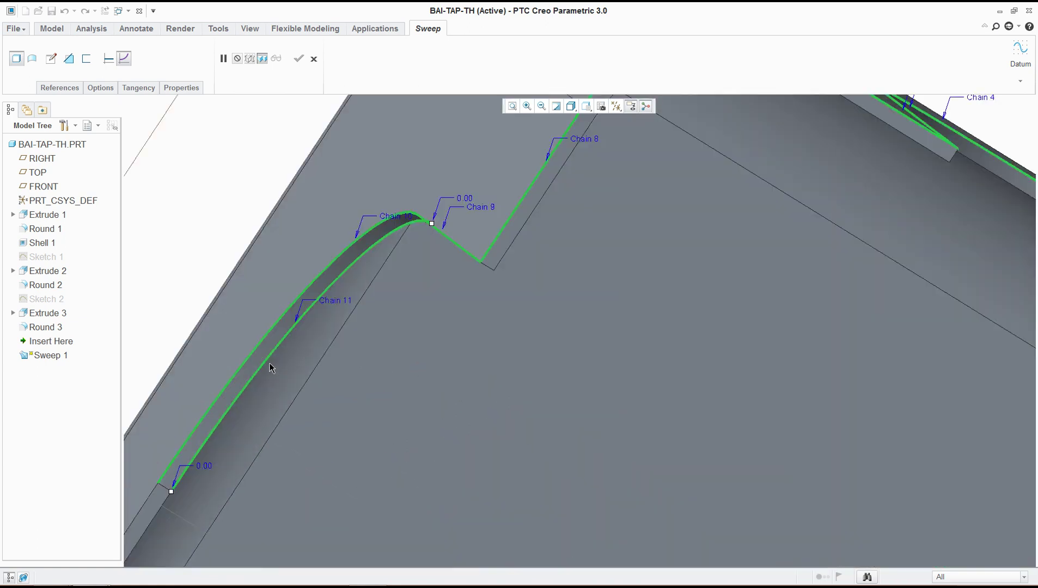
{"action": "left_click", "coordinate": [268, 361], "text": "ctrl"}
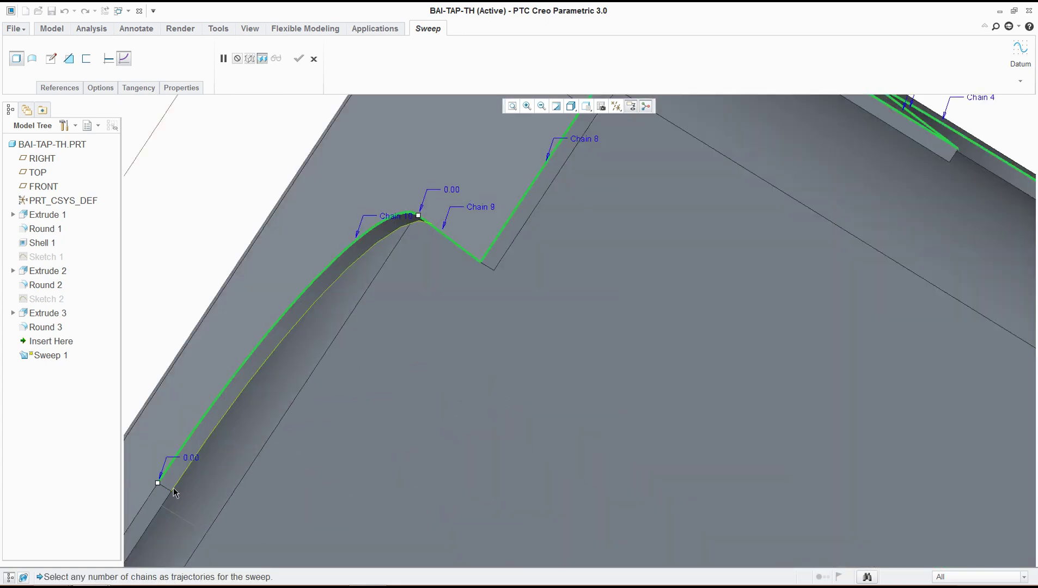
Add the short-side cut-out's straight upper outer edge, its second rounded corner and the third leg's side edge to the sweep trajectories.
{"action": "left_click", "coordinate": [151, 493], "text": "ctrl"}
{"action": "left_click", "coordinate": [226, 416], "text": "ctrl"}
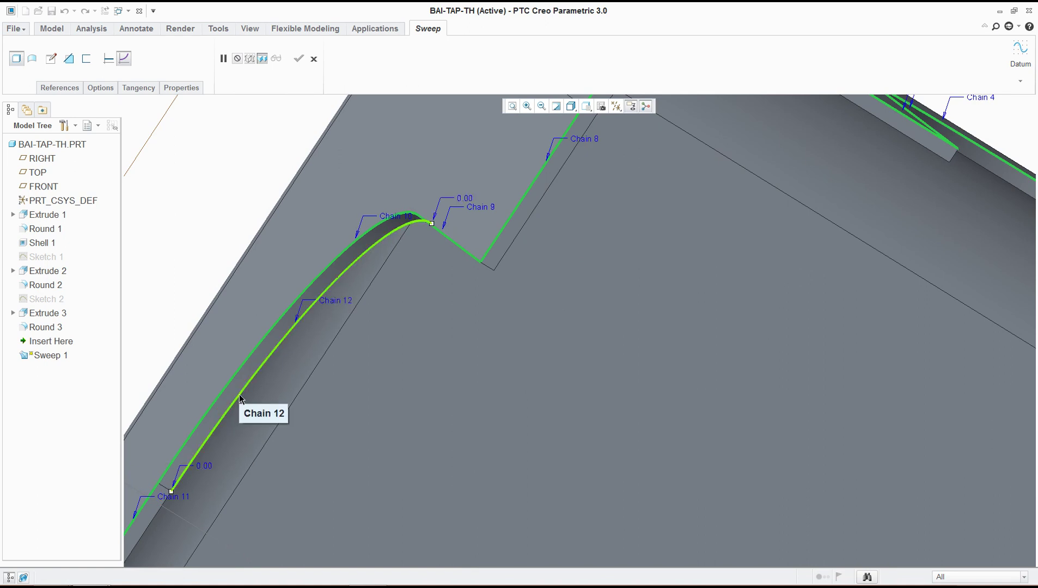
{"action": "scroll", "coordinate": [258, 395], "scroll_direction": "down", "scroll_amount": 10}
{"action": "middle_click_drag", "start_coordinate": [271, 396], "coordinate": [499, 255], "text": "shift"}
{"action": "middle_click_drag", "start_coordinate": [537, 310], "coordinate": [473, 270]}
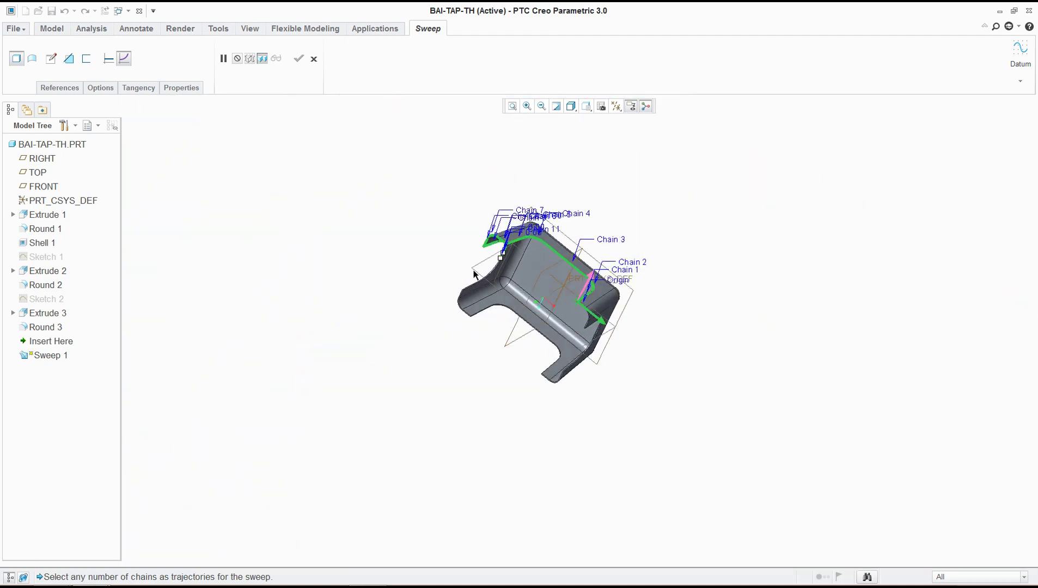
{"action": "scroll", "coordinate": [482, 270], "scroll_direction": "up", "scroll_amount": 10}
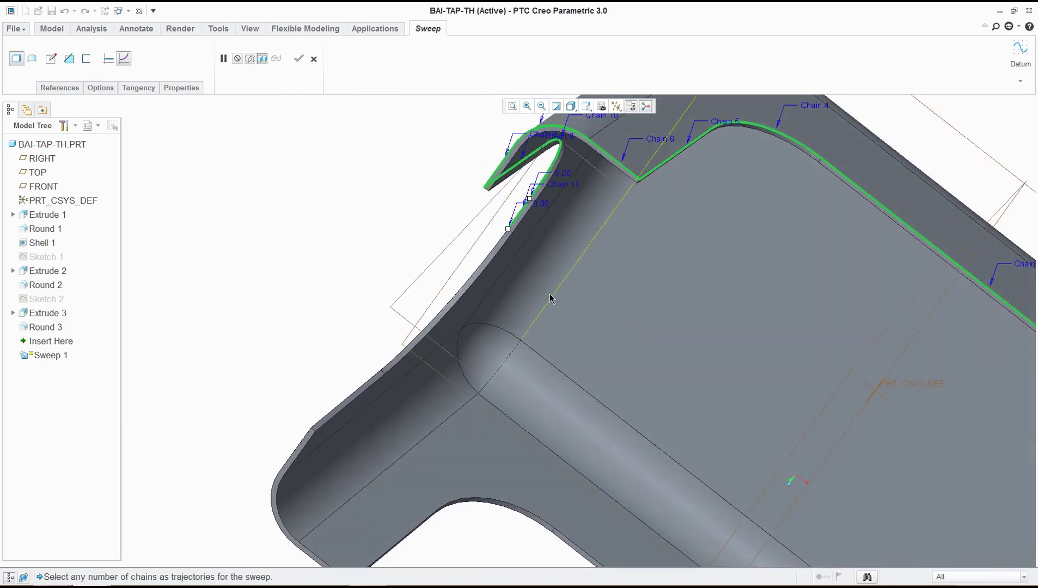
{"action": "left_click", "coordinate": [471, 272], "text": "ctrl"}
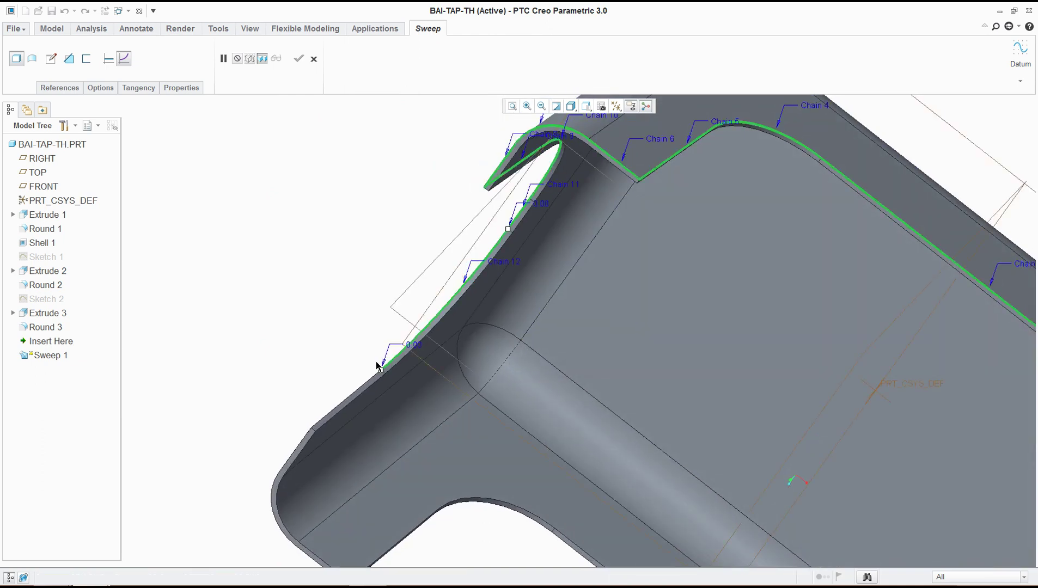
{"action": "left_click", "coordinate": [368, 383], "text": "ctrl"}
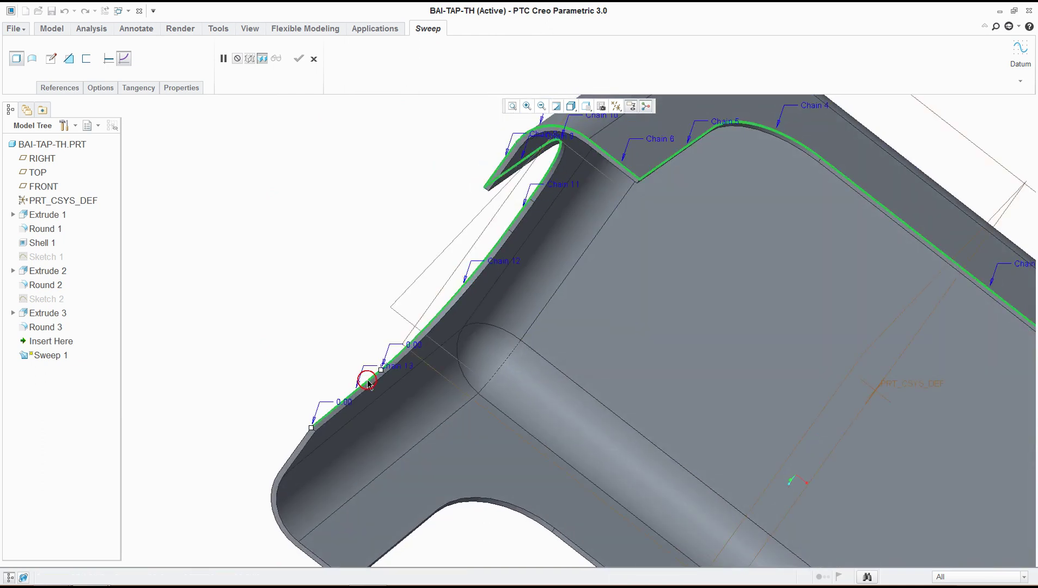
Add the three outer bottom edges of the third leg's foot, including its rounded corner, to the sweep trajectories.
{"action": "left_click", "coordinate": [287, 465], "text": "ctrl"}
{"action": "left_click", "coordinate": [272, 508], "text": "ctrl"}
{"action": "middle_click_drag", "start_coordinate": [329, 512], "coordinate": [341, 492]}
{"action": "left_click", "coordinate": [320, 509], "text": "ctrl"}
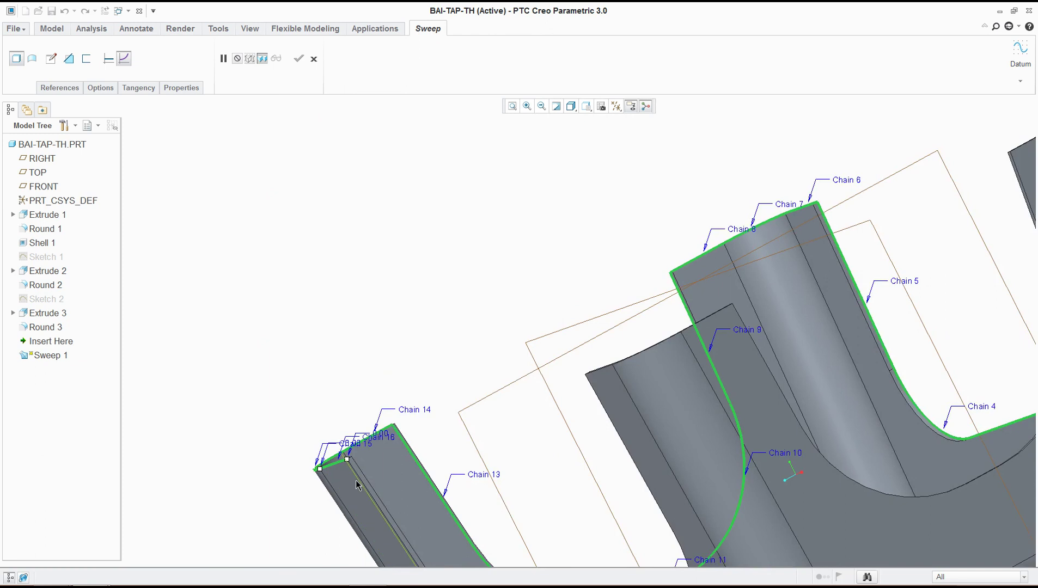
Add the third leg's other side edge and the second long cut-out's first rounded corner and straight upper edge to the trajectories.
{"action": "middle_click_drag", "start_coordinate": [479, 526], "coordinate": [390, 214], "text": "shift"}
{"action": "middle_click_drag", "start_coordinate": [389, 336], "coordinate": [396, 297]}
{"action": "scroll", "coordinate": [396, 297], "scroll_direction": "down", "scroll_amount": 2}
{"action": "scroll", "coordinate": [396, 299], "scroll_direction": "up", "scroll_amount": 2}
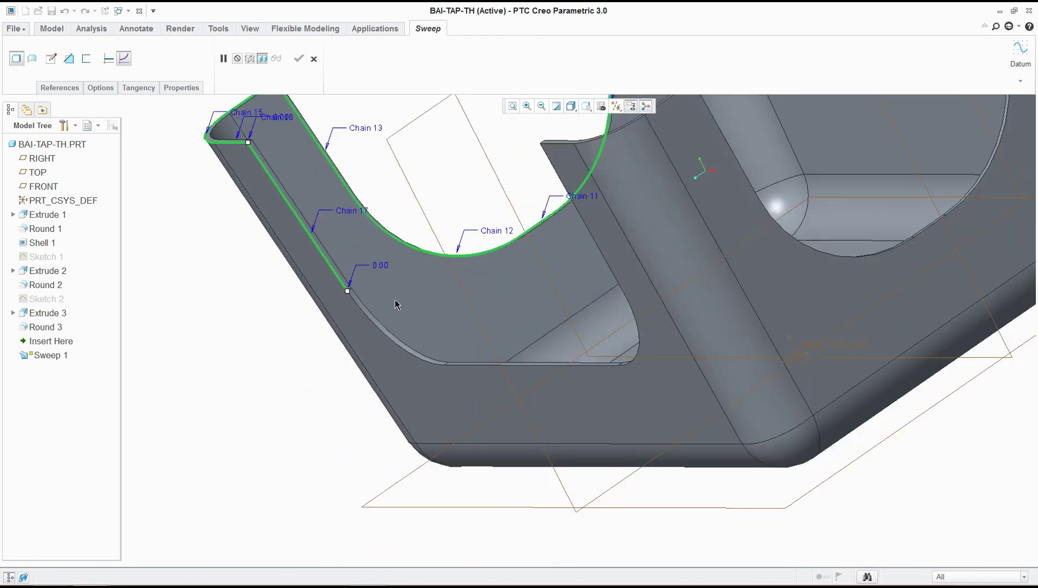
{"action": "scroll", "coordinate": [393, 273], "scroll_direction": "up", "scroll_amount": 2}
{"action": "scroll", "coordinate": [393, 279], "scroll_direction": "down", "scroll_amount": 5}
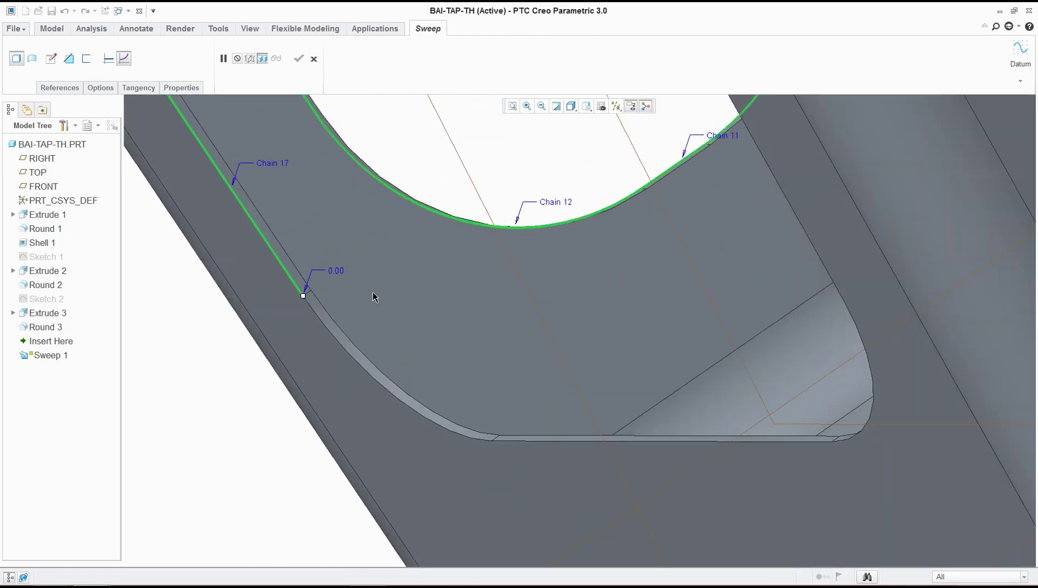
{"action": "left_click", "coordinate": [331, 330], "text": "ctrl"}
{"action": "left_click", "coordinate": [565, 444], "text": "ctrl"}
Add the second long cut-out's remaining rounded corner, the fourth leg's side edge and its first straight foot edge to the trajectories.
{"action": "middle_click_drag", "start_coordinate": [565, 444], "coordinate": [859, 408]}
{"action": "middle_click_drag", "start_coordinate": [860, 408], "coordinate": [190, 250], "text": "shift"}
{"action": "middle_click_drag", "start_coordinate": [554, 306], "coordinate": [580, 412], "text": "shift"}
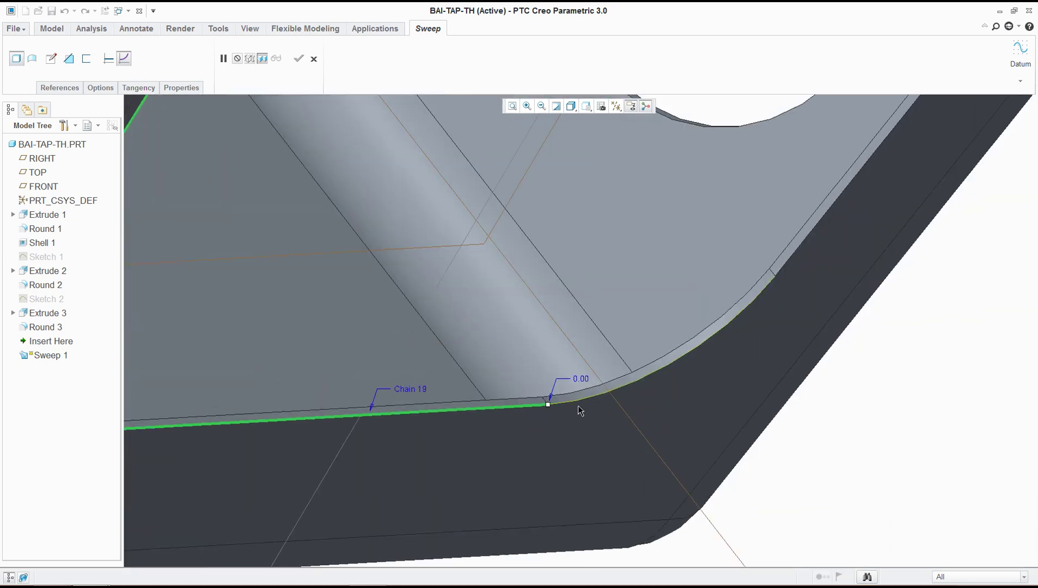
{"action": "left_click", "coordinate": [598, 398], "text": "ctrl"}
{"action": "left_click", "coordinate": [795, 253], "text": "ctrl"}
{"action": "middle_click_drag", "start_coordinate": [795, 276], "coordinate": [890, 277]}
{"action": "left_click", "coordinate": [929, 243], "text": "ctrl"}
Add the rounded corner edge and the second straight edge of the fourth leg's foot to the sweep trajectories.
{"action": "scroll", "coordinate": [657, 329], "scroll_direction": "up", "scroll_amount": 8}
{"action": "middle_click_drag", "start_coordinate": [669, 333], "coordinate": [672, 268]}
{"action": "scroll", "coordinate": [672, 266], "scroll_direction": "down", "scroll_amount": 7}
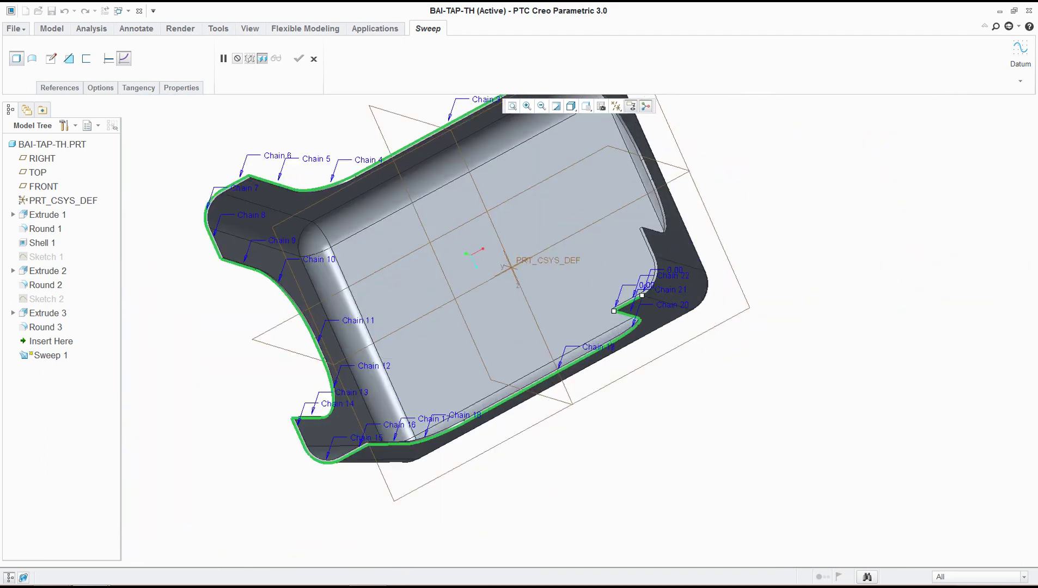
{"action": "left_click", "coordinate": [617, 298], "text": "shift"}
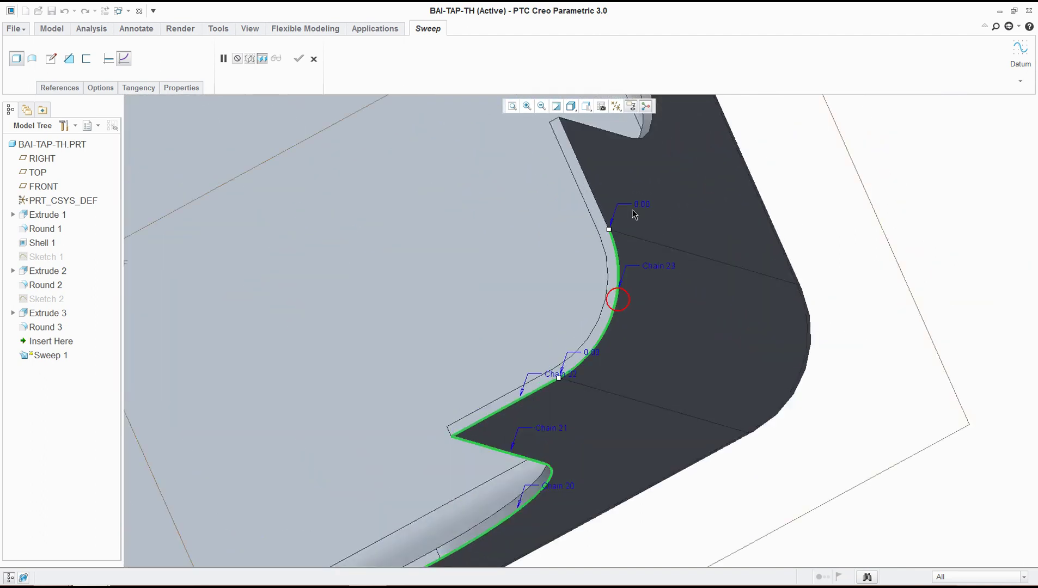
{"action": "left_click", "coordinate": [592, 190], "text": "shift"}
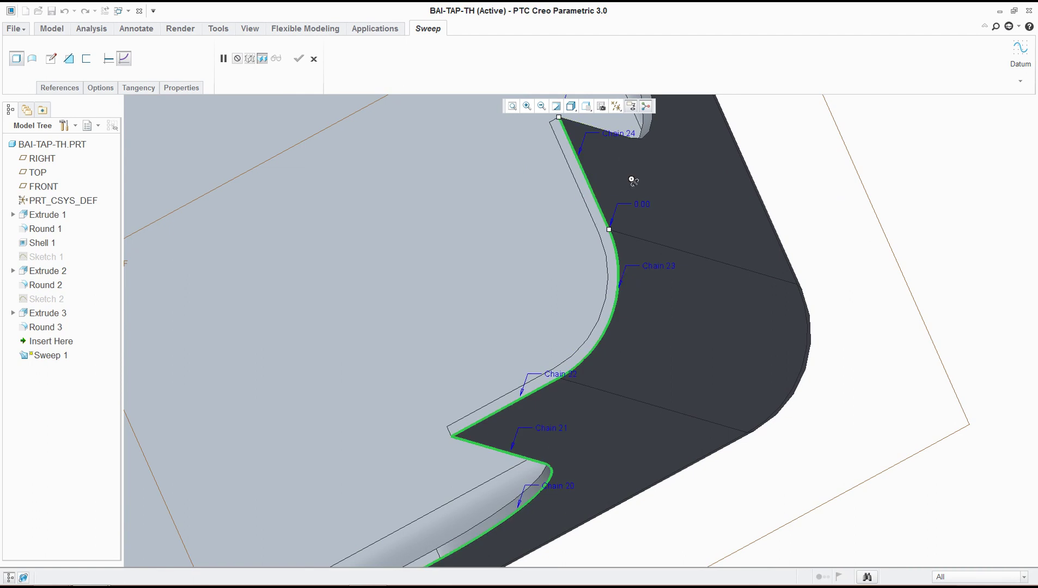
Add the fourth leg's other side edge and the last cut-out's two rounded corners and straight upper edge to the trajectories.
{"action": "middle_click_drag", "start_coordinate": [632, 180], "coordinate": [654, 229]}
{"action": "left_click", "coordinate": [699, 365], "text": "shift"}
{"action": "left_click", "coordinate": [700, 272], "text": "shift"}
{"action": "scroll", "coordinate": [725, 256], "scroll_direction": "up", "scroll_amount": 5}
{"action": "middle_click_drag", "start_coordinate": [730, 295], "coordinate": [703, 251]}
{"action": "scroll", "coordinate": [656, 141], "scroll_direction": "down", "scroll_amount": 5}
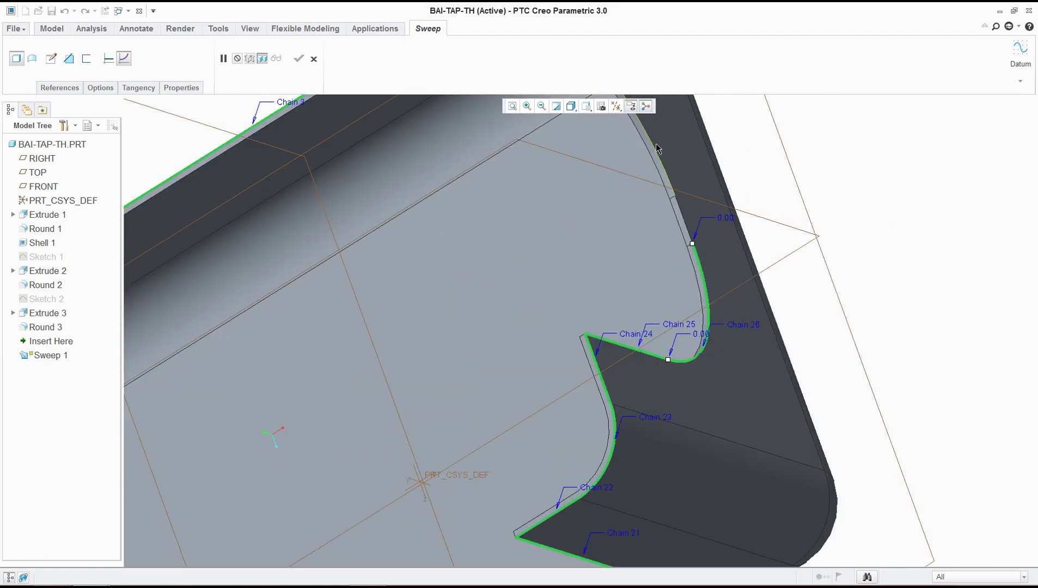
{"action": "left_click", "coordinate": [668, 170], "text": "shift"}
{"action": "left_click", "coordinate": [668, 170], "text": "shift"}
Add the first leg's remaining side edge, short straight foot edge and rounded foot corner to the sweep trajectories, closing the rim loop.
{"action": "scroll", "coordinate": [668, 170], "scroll_direction": "up", "scroll_amount": 5}
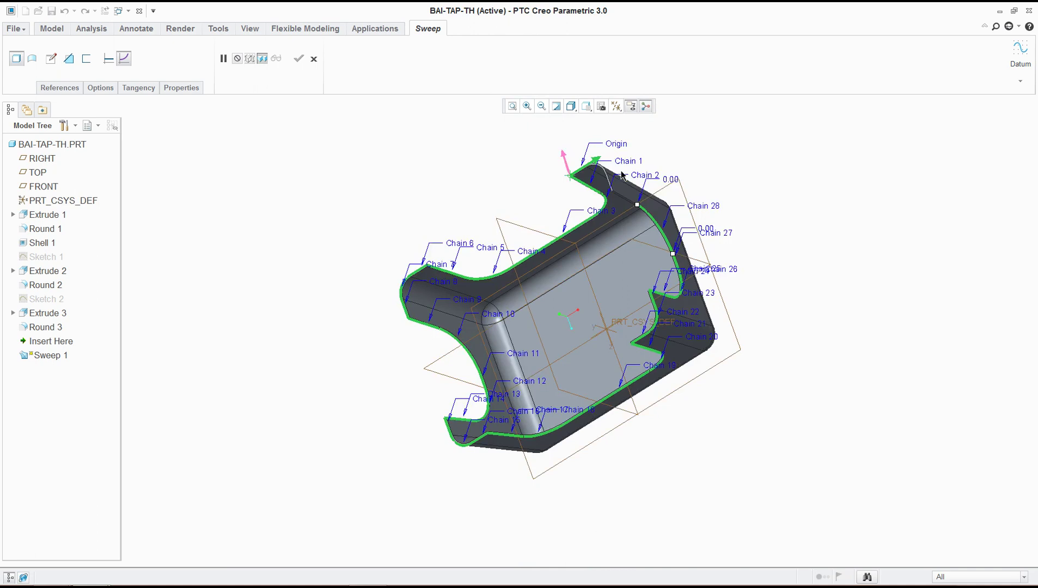
{"action": "scroll", "coordinate": [622, 174], "scroll_direction": "down", "scroll_amount": 4}
{"action": "left_click", "coordinate": [640, 240], "text": "shift"}
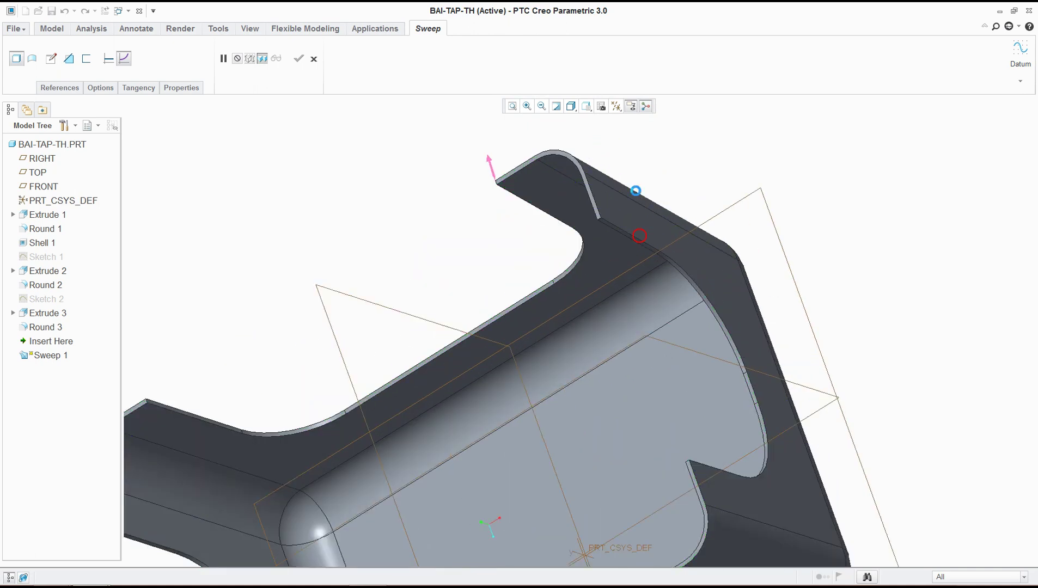
{"action": "left_click", "coordinate": [587, 162], "text": "shift"}
{"action": "left_click", "coordinate": [578, 159], "text": "shift"}
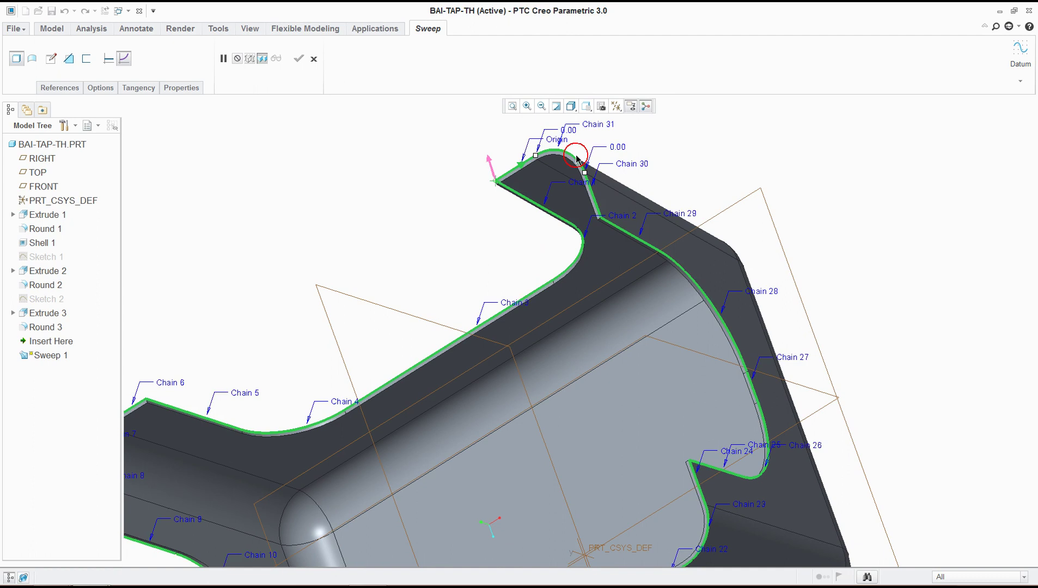
{"action": "left_click", "coordinate": [51, 63]}
{"action": "middle_click_drag", "start_coordinate": [429, 237], "coordinate": [489, 195]}
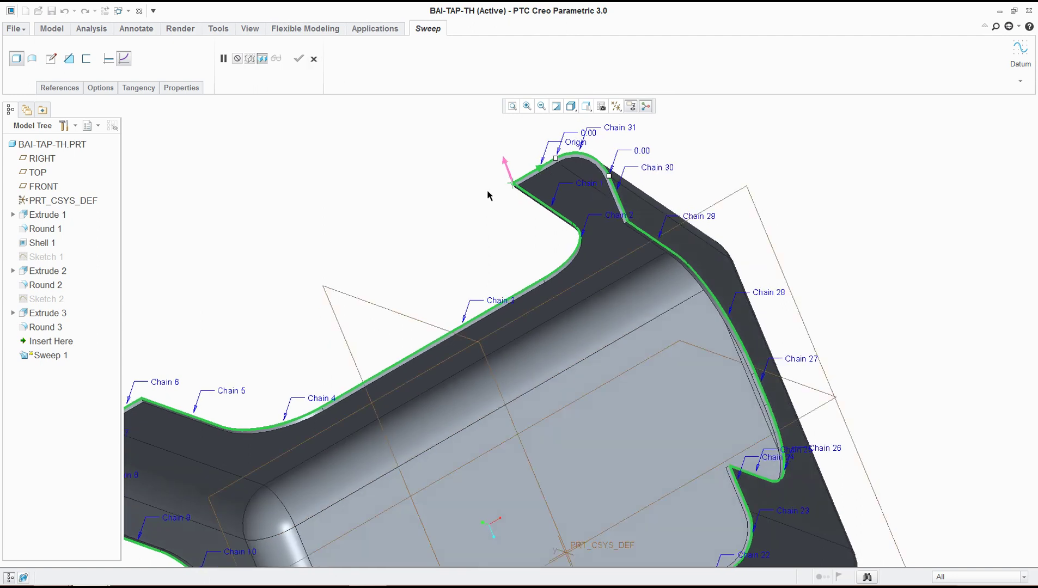
{"action": "left_click", "coordinate": [51, 58]}
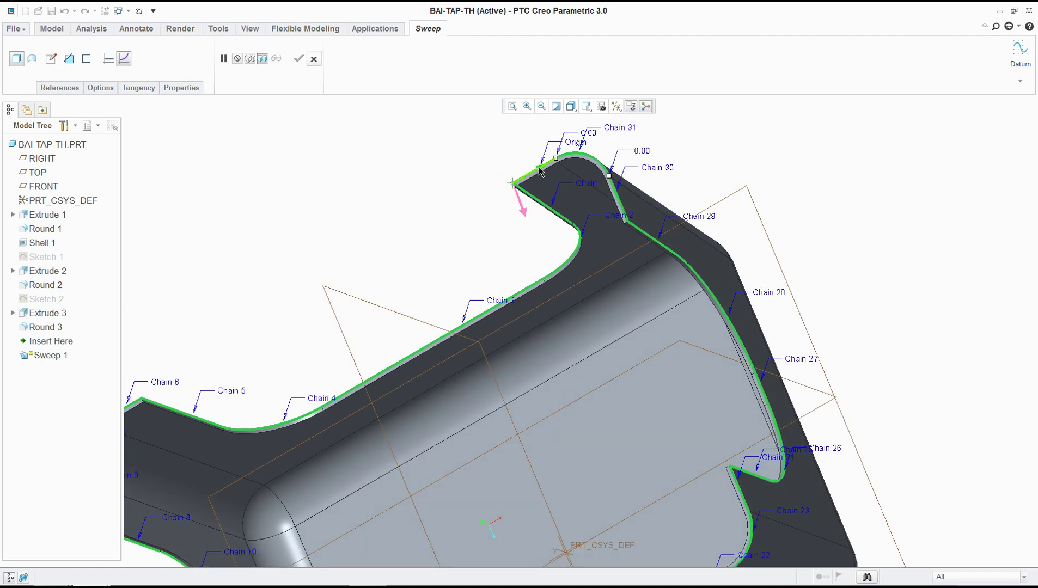
Flip the sweep's start point to the other end of the origin trajectory on the first leg's straight foot edge.
{"action": "middle_click_drag", "start_coordinate": [395, 152], "coordinate": [634, 515]}
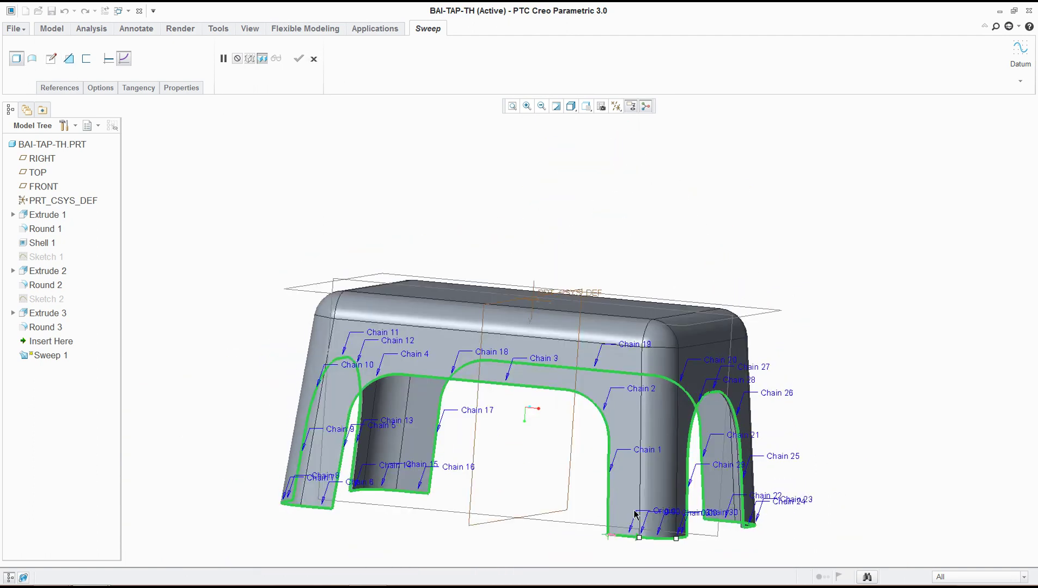
{"action": "scroll", "coordinate": [634, 514], "scroll_direction": "down", "scroll_amount": 1}
{"action": "scroll", "coordinate": [635, 514], "scroll_direction": "up", "scroll_amount": 4}
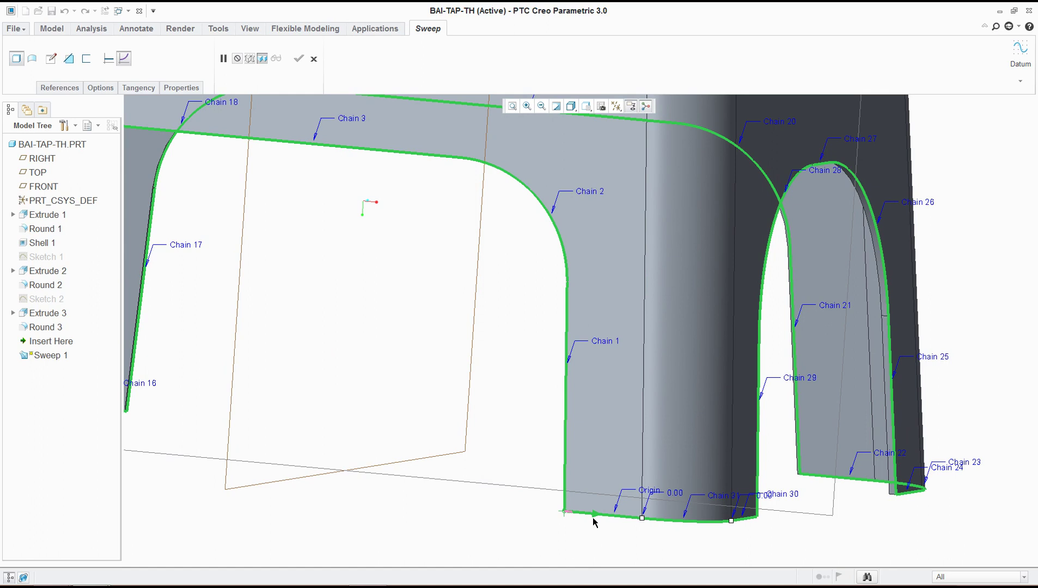
{"action": "left_click", "coordinate": [592, 516]}
{"action": "left_click", "coordinate": [593, 517]}
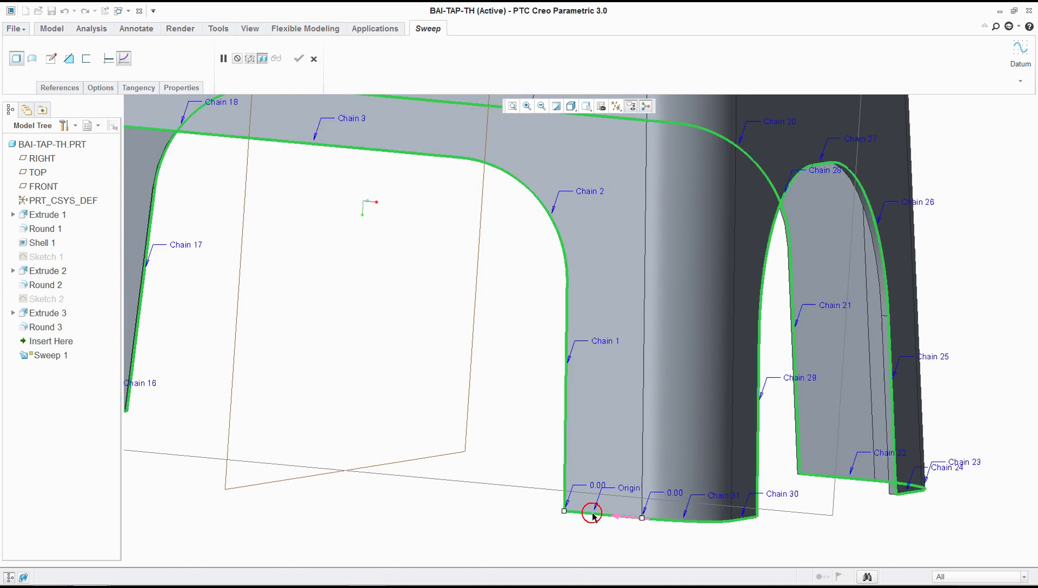
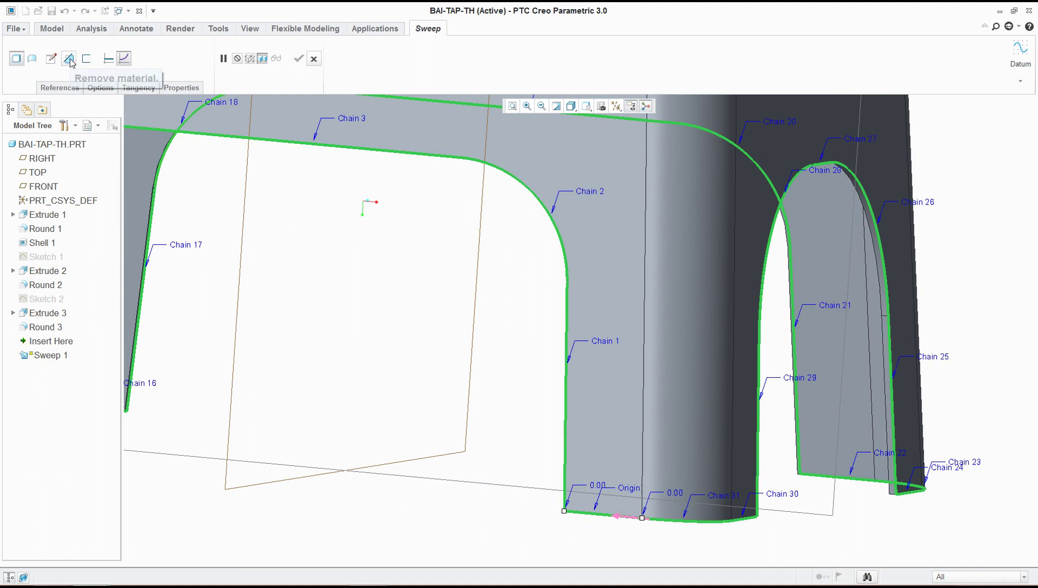
Set the sweep to a constant section and flip its start point to the cut-out end of the origin trajectory.
{"action": "left_click", "coordinate": [109, 59]}
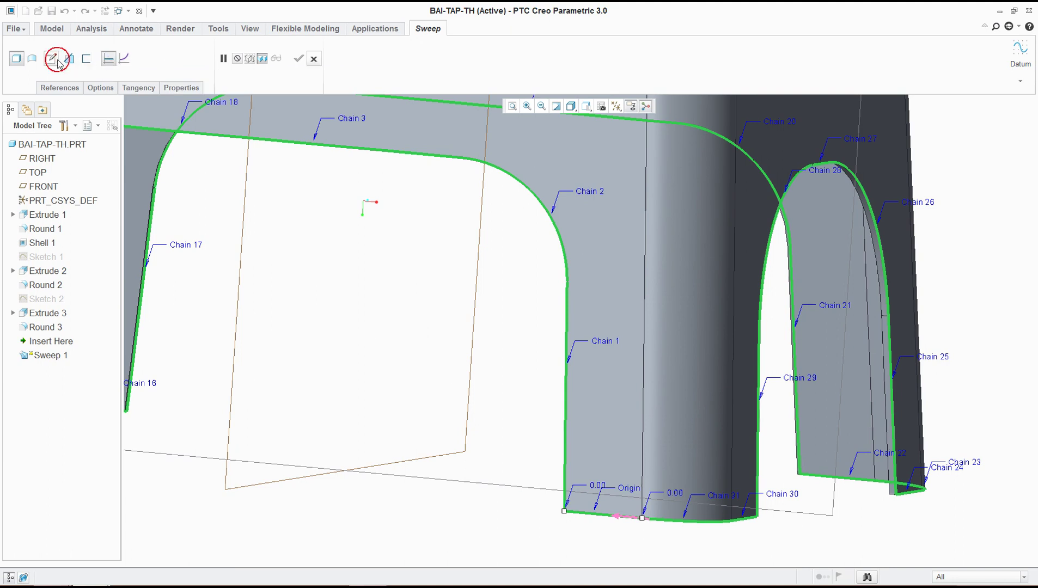
{"action": "left_click", "coordinate": [617, 519]}
{"action": "mouse_move", "coordinate": [600, 381]}
{"action": "middle_mouse_down"}
{"action": "mouse_move", "coordinate": [598, 299]}
{"action": "mouse_move", "coordinate": [614, 289]}
{"action": "mouse_move", "coordinate": [647, 394]}
{"action": "mouse_move", "coordinate": [633, 387]}
{"action": "mouse_move", "coordinate": [634, 229]}
{"action": "mouse_move", "coordinate": [616, 227]}
{"action": "middle_mouse_up"}
{"action": "left_click", "coordinate": [581, 319]}
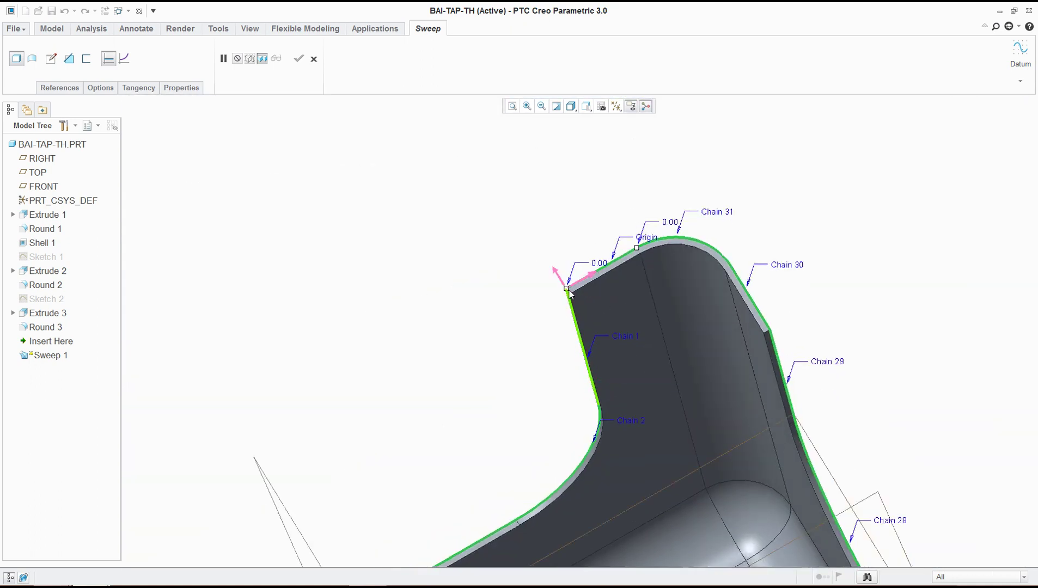
{"action": "left_click", "coordinate": [49, 64]}
Flip the sweep's start point back to the rounded-corner end of the origin trajectory.
{"action": "scroll", "coordinate": [525, 360], "scroll_direction": "down", "scroll_amount": 3}
{"action": "scroll", "coordinate": [539, 385], "scroll_direction": "up", "scroll_amount": 6}
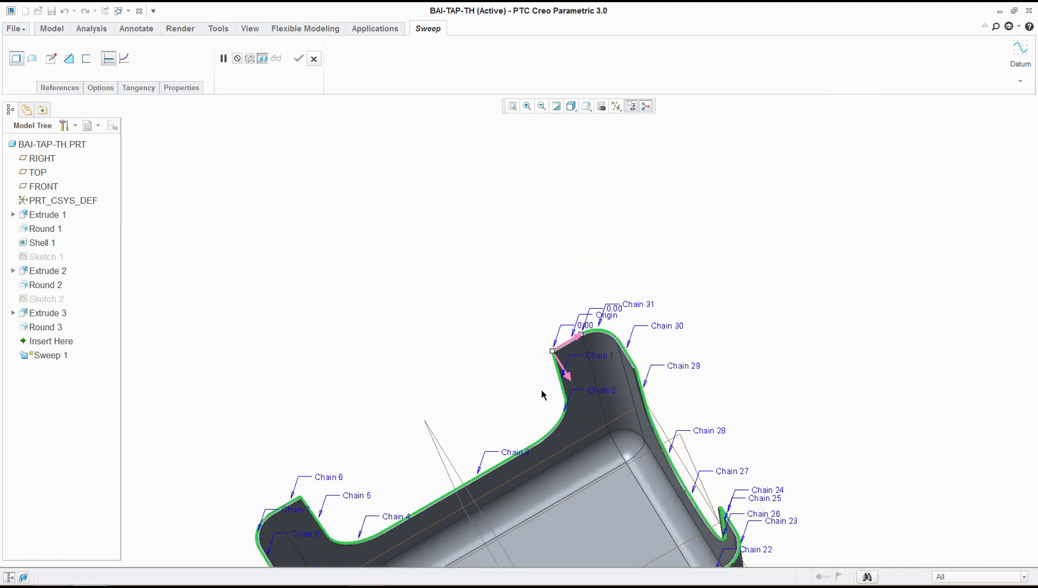
{"action": "scroll", "coordinate": [542, 390], "scroll_direction": "down", "scroll_amount": 3}
{"action": "middle_click_drag", "start_coordinate": [607, 445], "coordinate": [560, 374]}
{"action": "scroll", "coordinate": [560, 374], "scroll_direction": "up", "scroll_amount": 8}
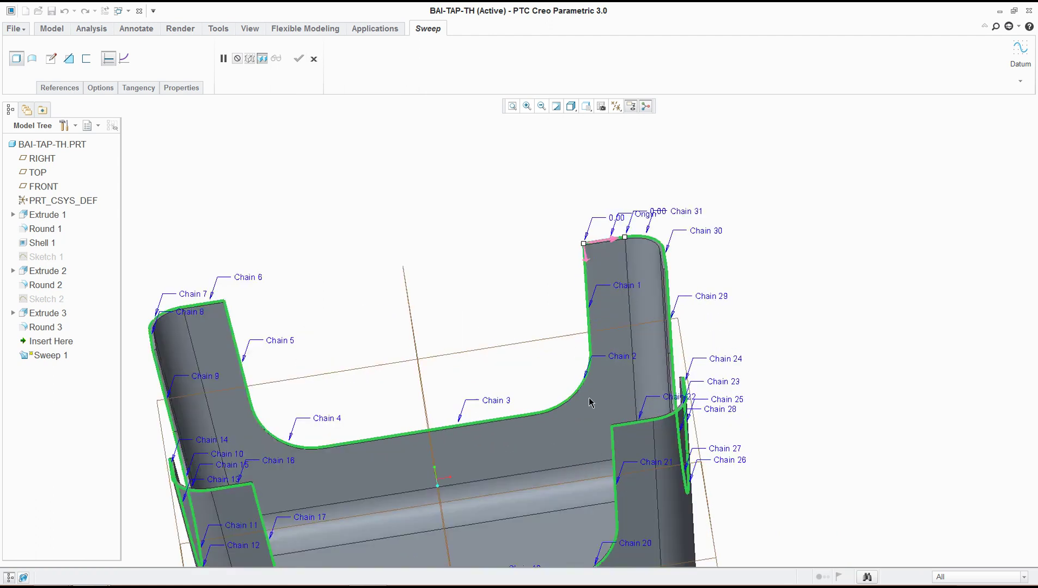
{"action": "middle_click_drag", "start_coordinate": [619, 428], "coordinate": [566, 337]}
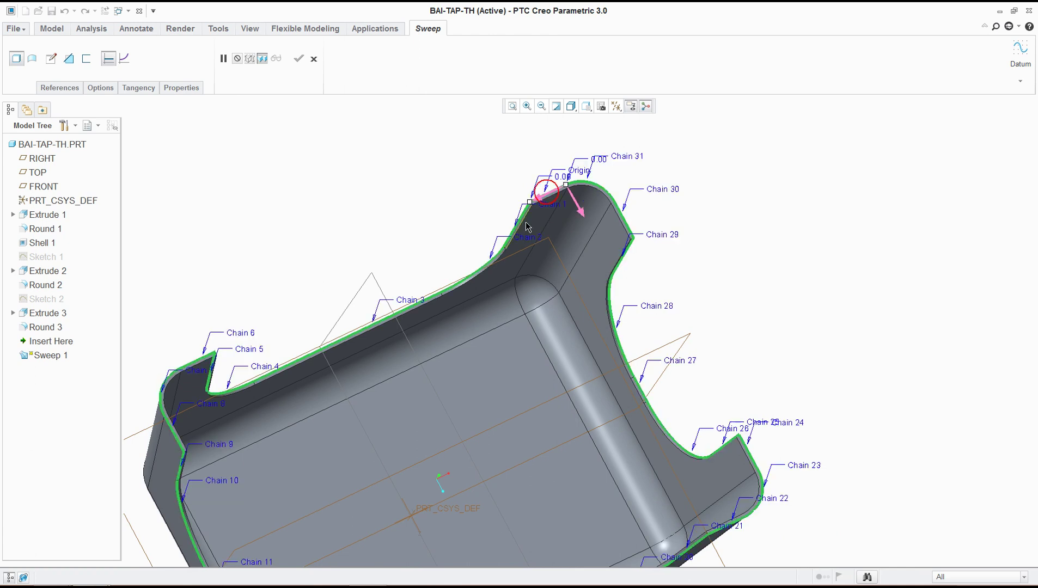
{"action": "left_click", "coordinate": [547, 197], "text": "ctrl"}
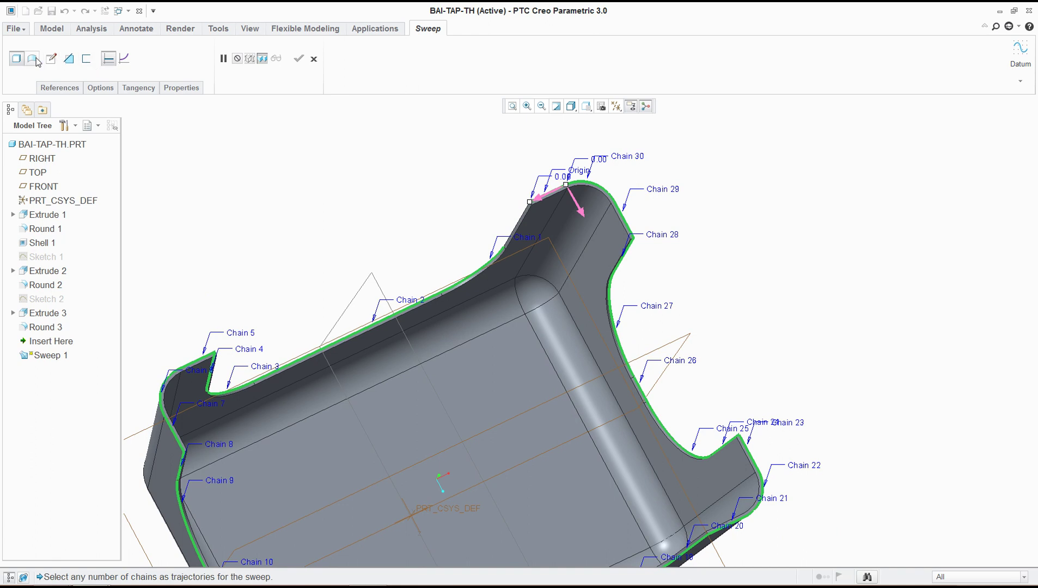
Cancel the unfinished rim sweep, discarding its separately selected trajectories.
{"action": "scroll", "coordinate": [581, 401], "scroll_direction": "down", "scroll_amount": 3}
{"action": "scroll", "coordinate": [580, 398], "scroll_direction": "up", "scroll_amount": 1}
{"action": "middle_click_drag", "start_coordinate": [581, 398], "coordinate": [552, 381]}
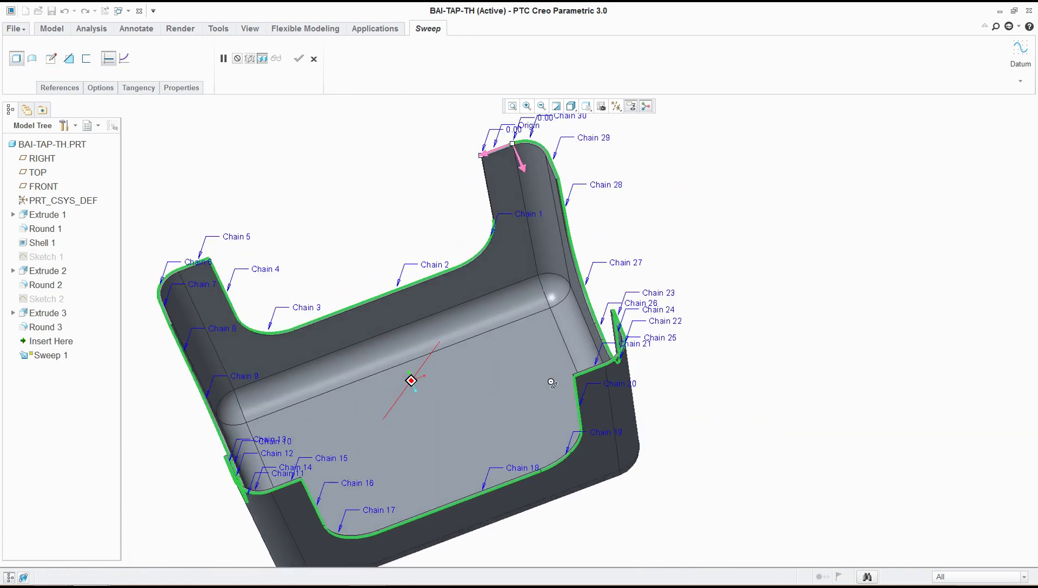
{"action": "left_click", "coordinate": [313, 60]}
{"action": "left_click", "coordinate": [521, 319]}
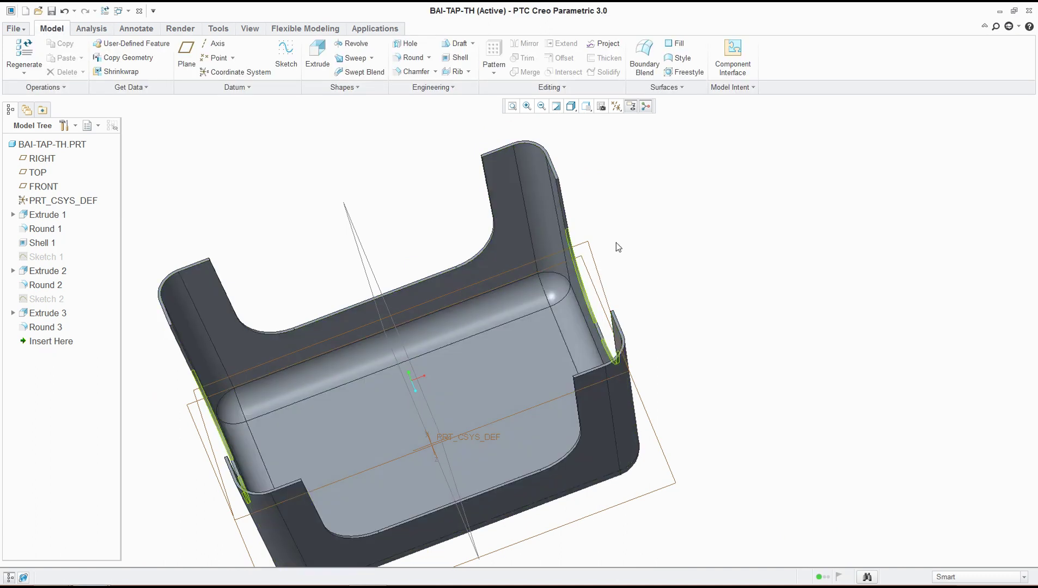
Start a new sweep from the first leg's side edge and extend the origin chain along the long cut-out's rounded corner and straight edge.
{"action": "left_click", "coordinate": [352, 60]}
{"action": "middle_click_drag", "start_coordinate": [487, 193], "coordinate": [501, 233]}
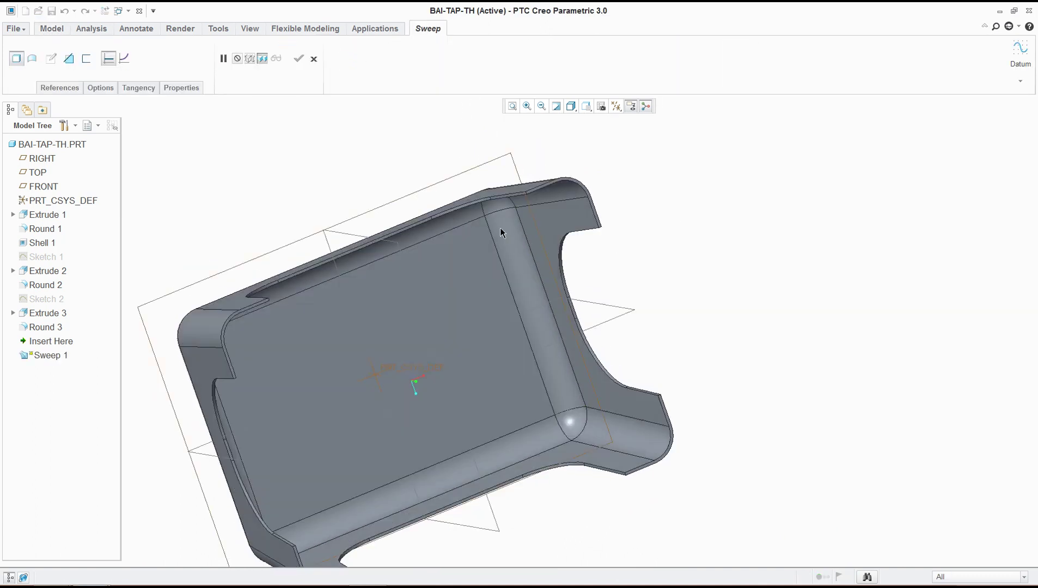
{"action": "left_click", "coordinate": [508, 194]}
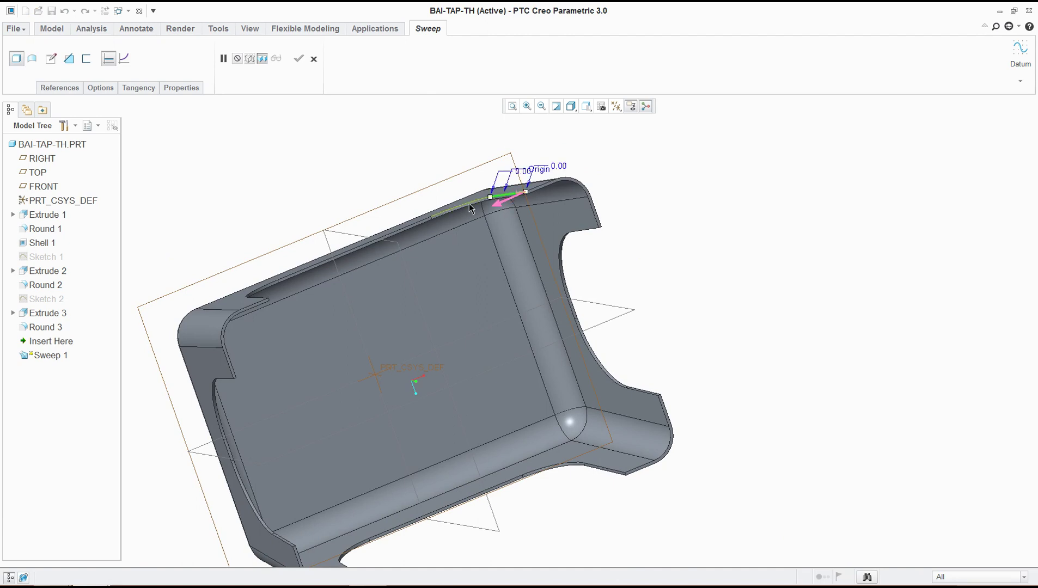
{"action": "left_click", "coordinate": [470, 203], "text": "shift"}
{"action": "middle_click_drag", "start_coordinate": [471, 202], "coordinate": [430, 272]}
{"action": "scroll", "coordinate": [430, 272], "scroll_direction": "up", "scroll_amount": 3}
{"action": "scroll", "coordinate": [434, 267], "scroll_direction": "down", "scroll_amount": 7}
{"action": "left_click", "coordinate": [439, 251], "text": "shift"}
Extend the origin chain along the second rounded corner of the long cut-out.
{"action": "scroll", "coordinate": [442, 346], "scroll_direction": "down", "scroll_amount": 2}
{"action": "scroll", "coordinate": [439, 358], "scroll_direction": "up", "scroll_amount": 5}
{"action": "middle_click_drag", "start_coordinate": [438, 361], "coordinate": [310, 310]}
{"action": "scroll", "coordinate": [310, 311], "scroll_direction": "up", "scroll_amount": 3}
{"action": "scroll", "coordinate": [309, 312], "scroll_direction": "down", "scroll_amount": 7}
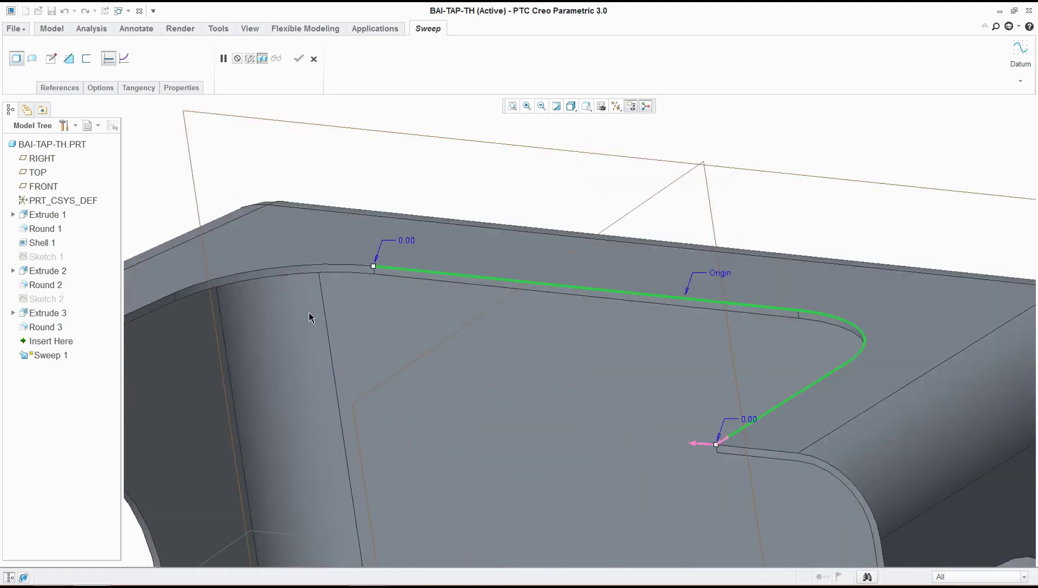
{"action": "left_click", "coordinate": [315, 275], "text": "shift"}
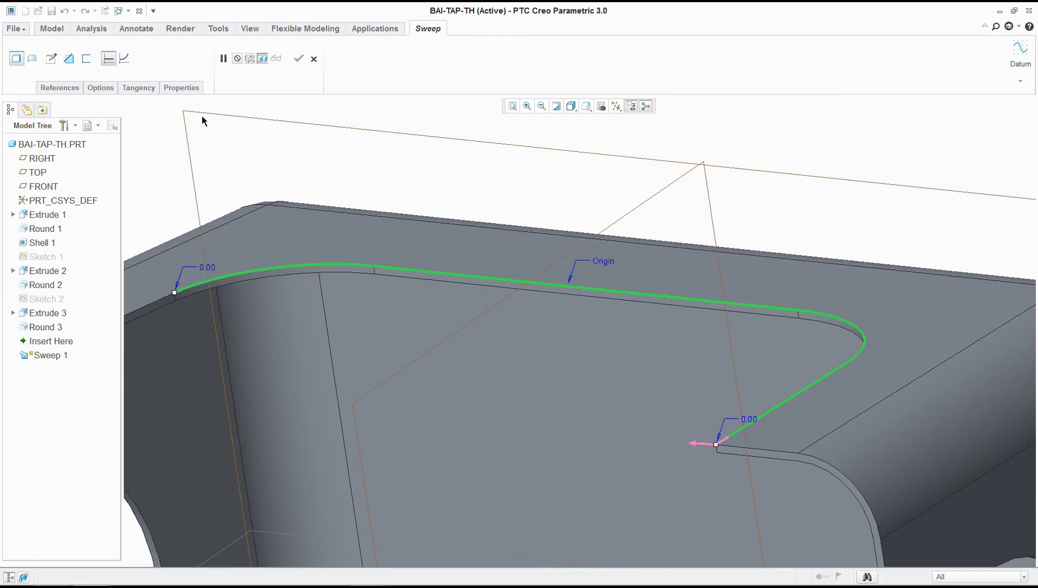
{"action": "left_click", "coordinate": [66, 58]}
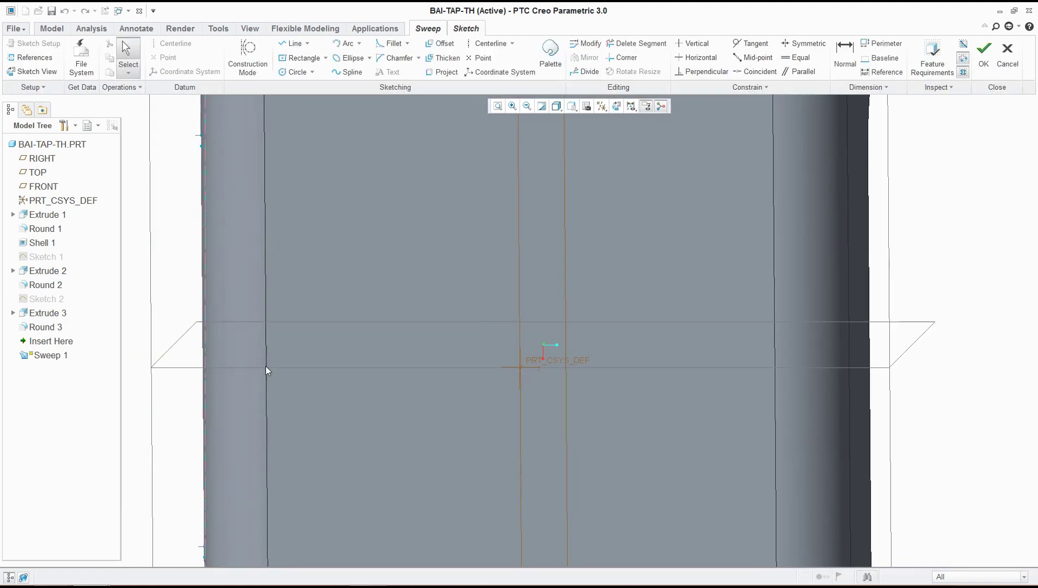
{"action": "mouse_move", "coordinate": [344, 377]}
{"action": "middle_mouse_down"}
{"action": "mouse_move", "coordinate": [618, 347]}
{"action": "mouse_move", "coordinate": [817, 162]}
{"action": "middle_mouse_up"}
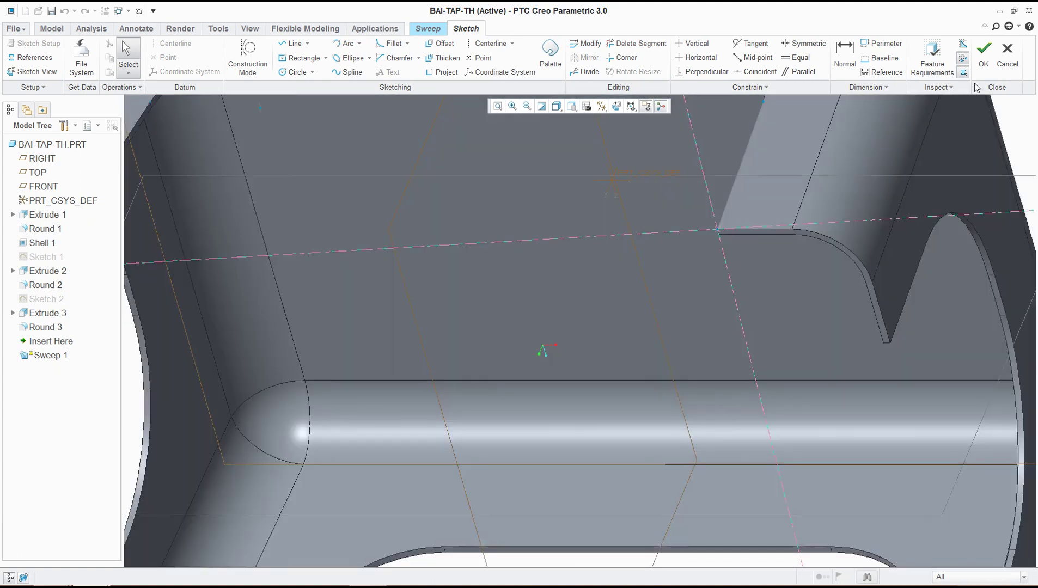
{"action": "left_click", "coordinate": [1006, 57]}
{"action": "left_click", "coordinate": [559, 322]}
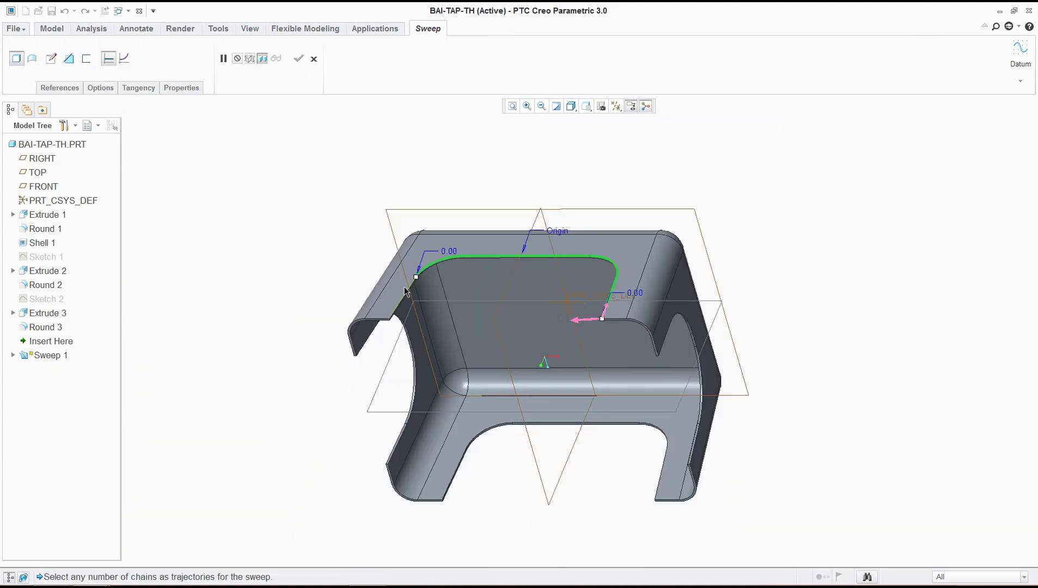
Extend the origin chain along the second leg's side edge and its straight foot edge.
{"action": "left_click", "coordinate": [406, 288], "text": "shift"}
{"action": "scroll", "coordinate": [439, 296], "scroll_direction": "down", "scroll_amount": 4}
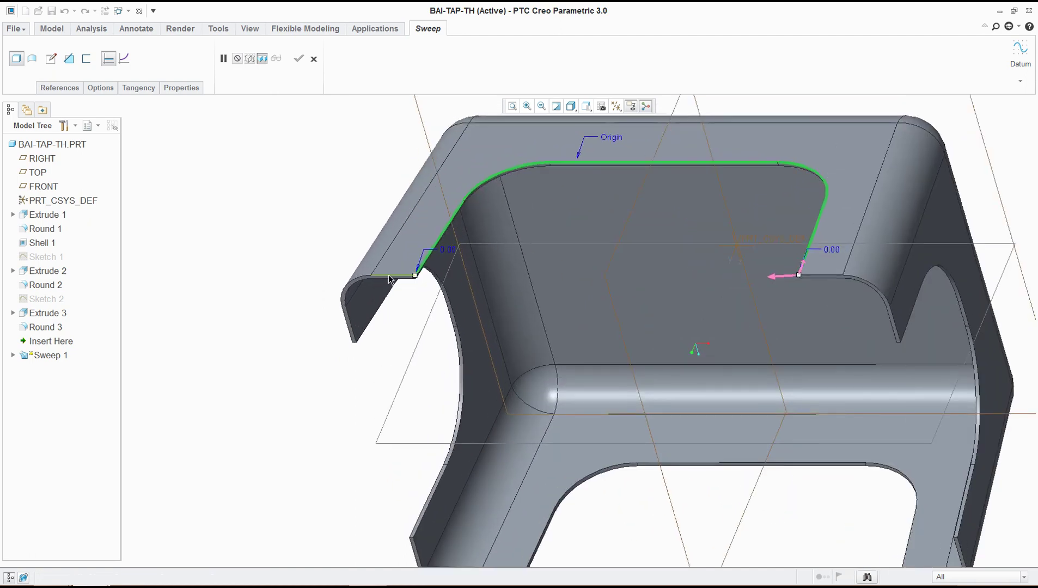
{"action": "left_click", "coordinate": [389, 278], "text": "shift"}
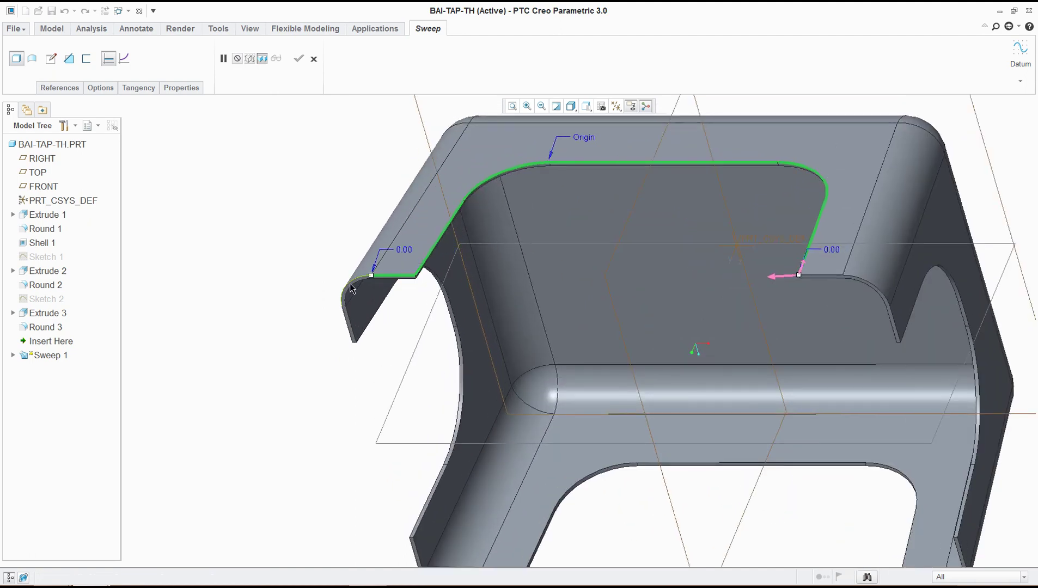
Extend the chain around the second leg's rounded foot corner, up its other side edge and along the end cut-out's first rounded corner.
{"action": "middle_click_drag", "start_coordinate": [370, 359], "coordinate": [428, 201]}
{"action": "scroll", "coordinate": [427, 194], "scroll_direction": "down", "scroll_amount": 4}
{"action": "left_click", "coordinate": [402, 188], "text": "shift"}
{"action": "left_click", "coordinate": [378, 359], "text": "shift"}
{"action": "scroll", "coordinate": [388, 377], "scroll_direction": "up", "scroll_amount": 5}
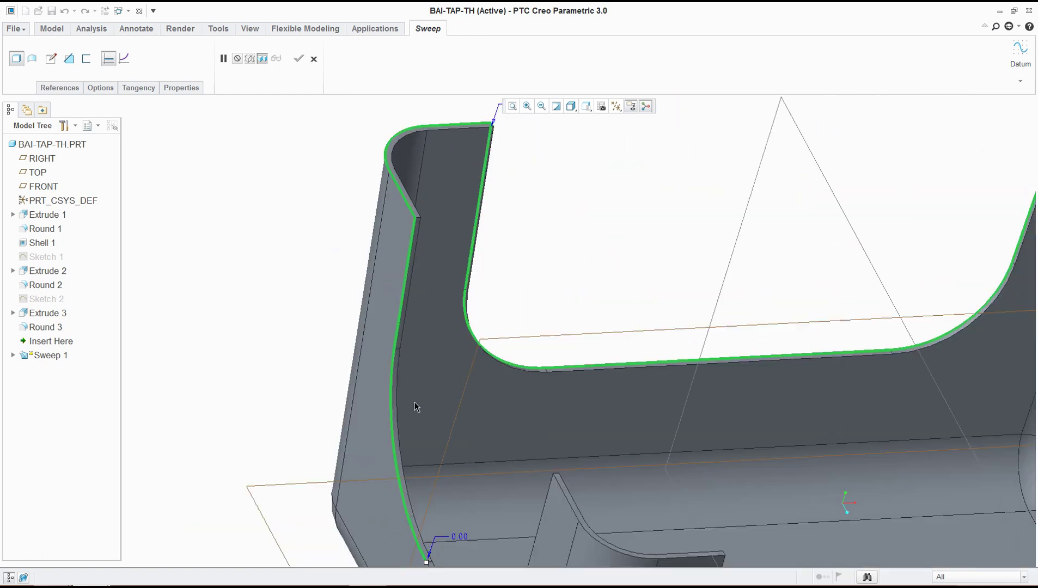
Extend the chain along the end cut-out's short straight edge and second rounded corner.
{"action": "scroll", "coordinate": [421, 463], "scroll_direction": "down", "scroll_amount": 5}
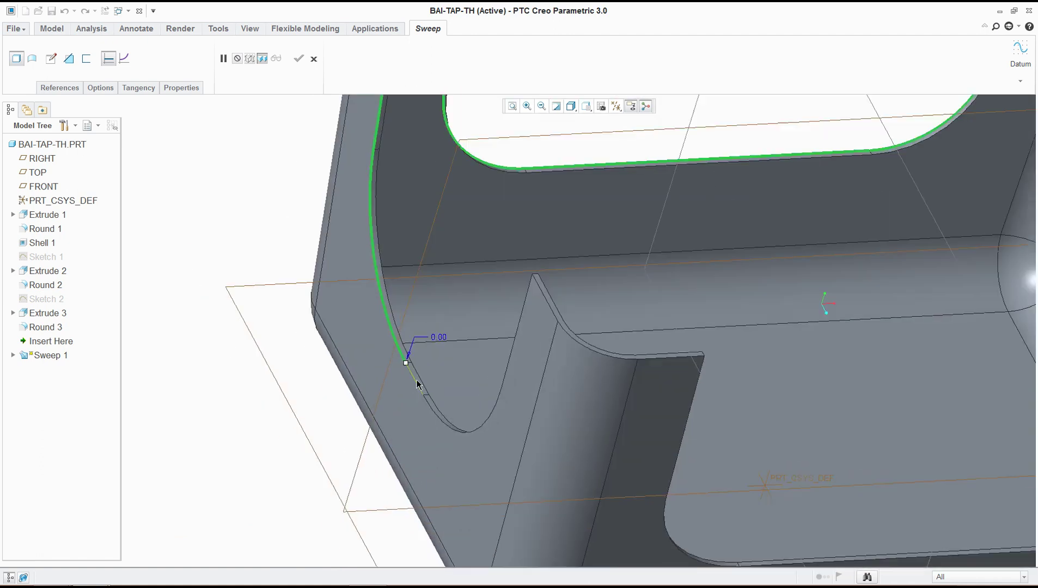
{"action": "left_click", "coordinate": [434, 419], "text": "shift"}
{"action": "middle_click_drag", "start_coordinate": [434, 420], "coordinate": [88, 271]}
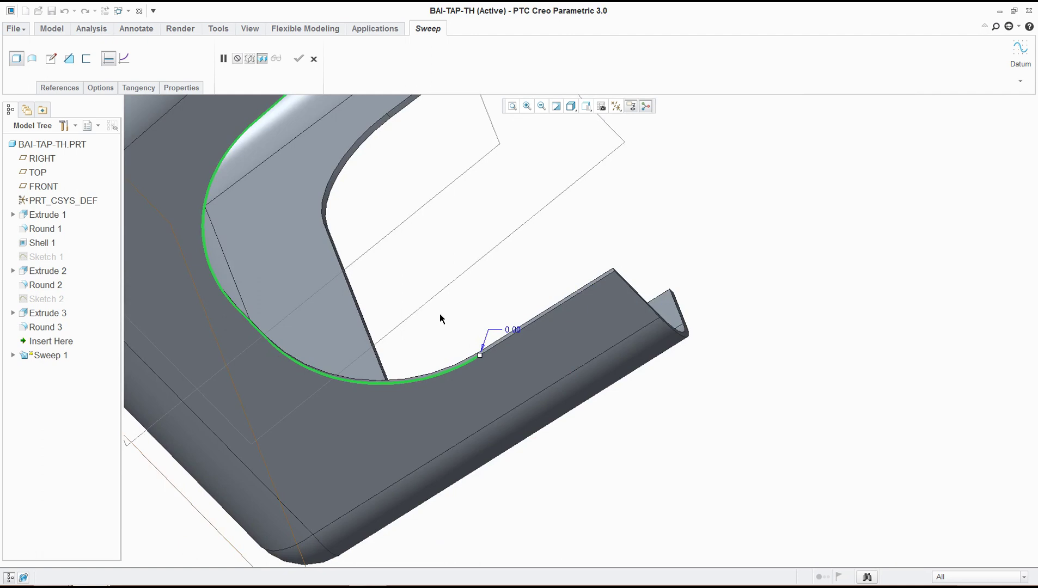
Extend the chain along the third leg's side edge and around its foot, including the rounded corner.
{"action": "left_click", "coordinate": [549, 312], "text": "shift"}
{"action": "left_click", "coordinate": [651, 307], "text": "shift"}
{"action": "middle_click_drag", "start_coordinate": [662, 334], "coordinate": [255, 431]}
{"action": "left_click", "coordinate": [449, 421], "text": "shift"}
{"action": "scroll", "coordinate": [262, 420], "scroll_direction": "down", "scroll_amount": 5}
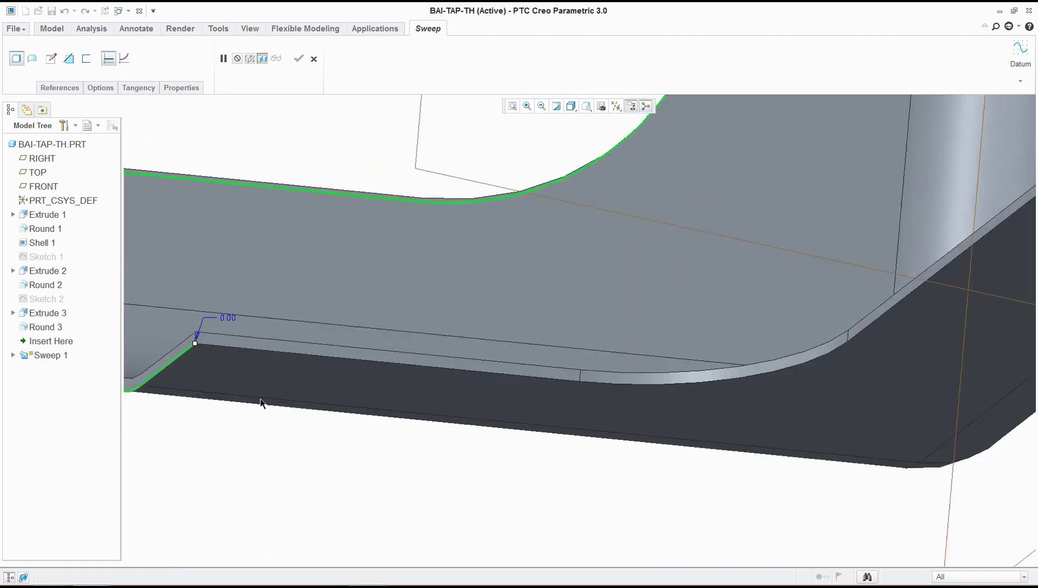
Extend the chain along the third leg's other side edge and the opposite long cut-out's rounded corners and straight edge.
{"action": "left_click", "coordinate": [260, 351], "text": "shift"}
{"action": "left_click", "coordinate": [662, 387], "text": "shift"}
{"action": "middle_click_drag", "start_coordinate": [830, 364], "coordinate": [880, 355]}
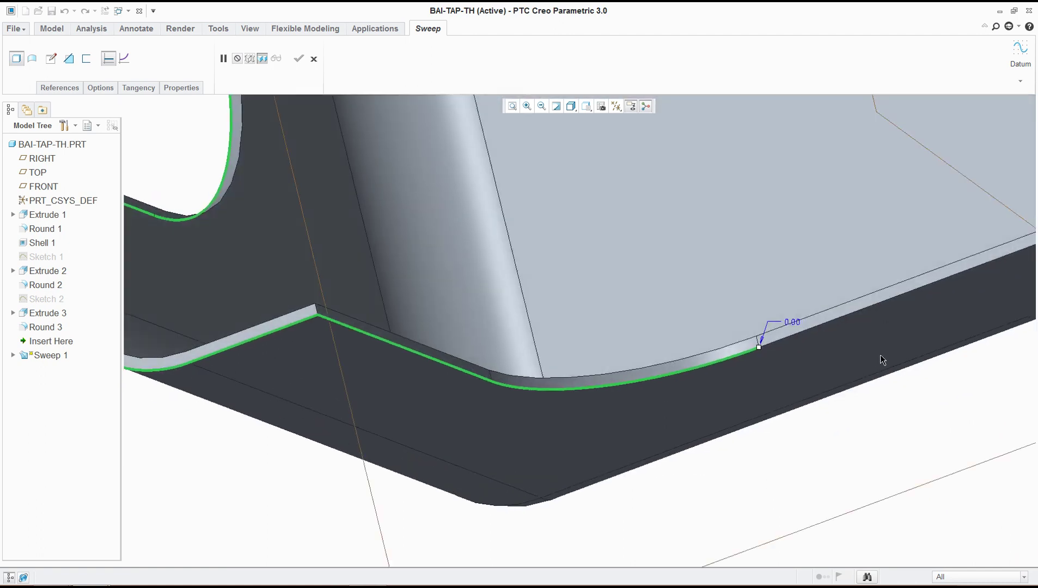
{"action": "left_click", "coordinate": [836, 319], "text": "shift"}
{"action": "middle_click_drag", "start_coordinate": [904, 312], "coordinate": [243, 436], "text": "shift"}
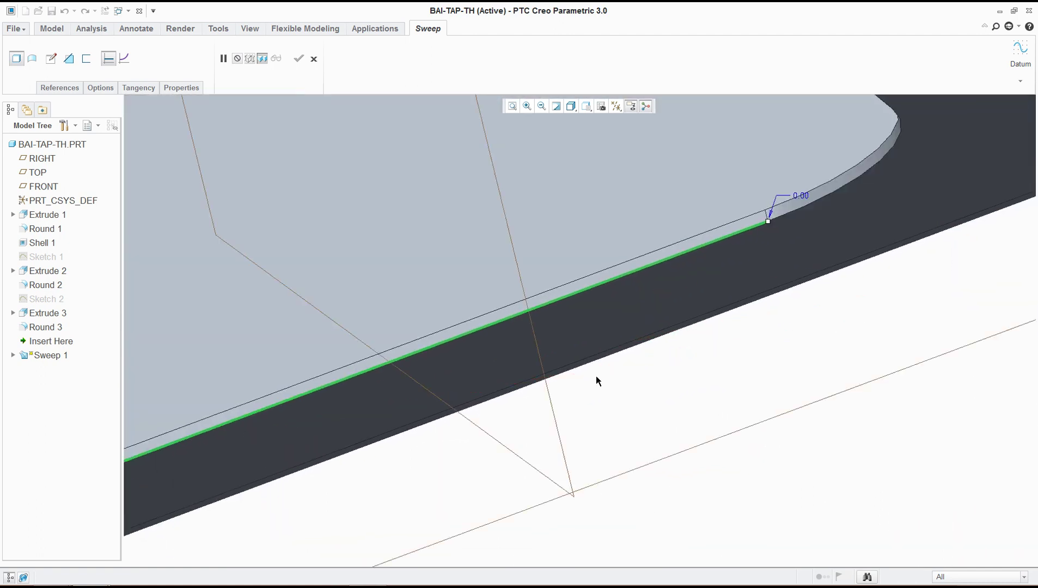
{"action": "scroll", "coordinate": [596, 376], "scroll_direction": "up", "scroll_amount": 8}
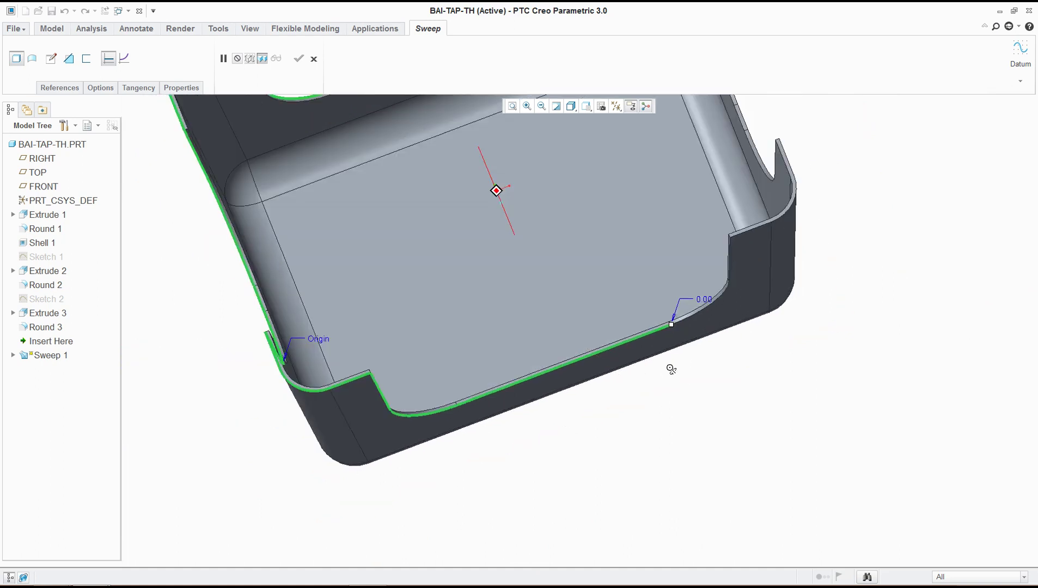
{"action": "middle_click_drag", "start_coordinate": [671, 369], "coordinate": [731, 319]}
{"action": "left_click", "coordinate": [713, 300], "text": "shift"}
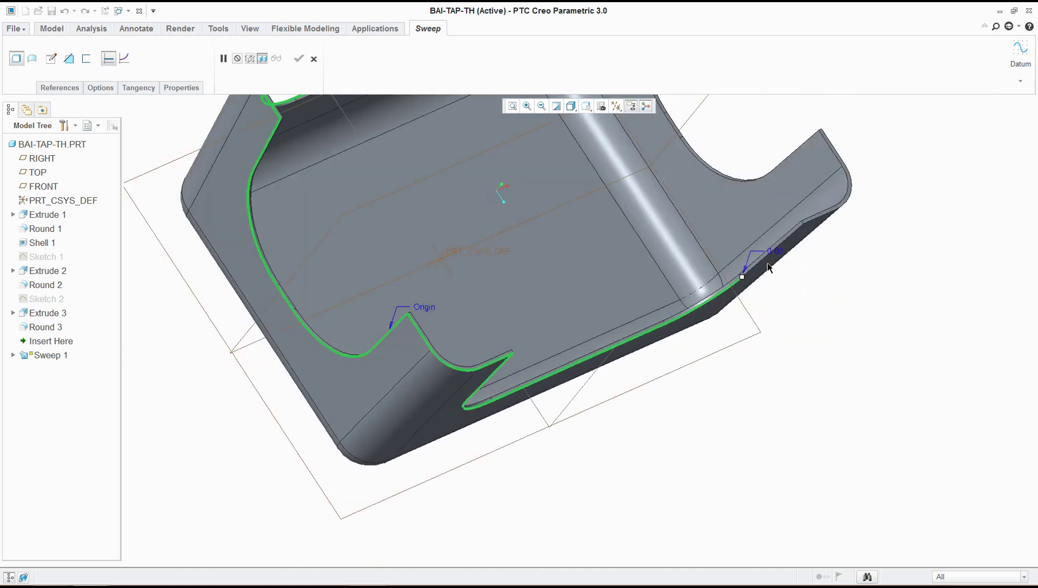
Extend the chain around the fourth leg's side and foot edges and along the remaining end cut-out's rounded corners.
{"action": "left_click", "coordinate": [837, 211], "text": "shift"}
{"action": "middle_click_drag", "start_coordinate": [866, 251], "coordinate": [866, 297]}
{"action": "left_click", "coordinate": [827, 162], "text": "shift"}
{"action": "scroll", "coordinate": [805, 176], "scroll_direction": "down", "scroll_amount": 3}
{"action": "left_click", "coordinate": [804, 185], "text": "shift"}
{"action": "left_click", "coordinate": [771, 124], "text": "shift"}
{"action": "middle_click_drag", "start_coordinate": [823, 325], "coordinate": [751, 327]}
{"action": "scroll", "coordinate": [719, 284], "scroll_direction": "up", "scroll_amount": 3}
{"action": "scroll", "coordinate": [752, 331], "scroll_direction": "up", "scroll_amount": 4}
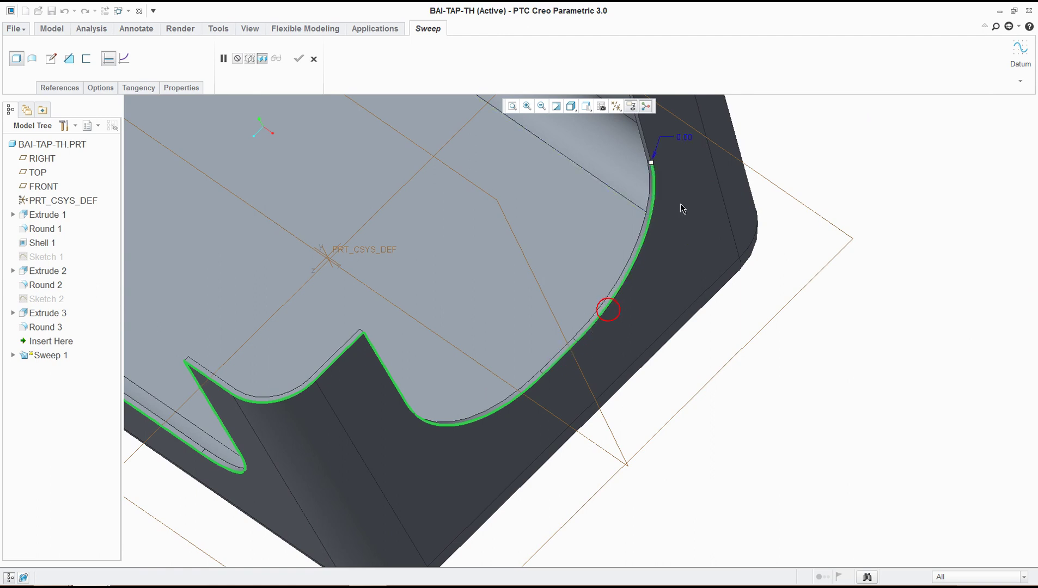
Add the first leg's remaining side edge, rounded foot corner and straight foot edges to the chain, closing the rim loop.
{"action": "scroll", "coordinate": [692, 260], "scroll_direction": "up", "scroll_amount": 3}
{"action": "scroll", "coordinate": [695, 246], "scroll_direction": "down", "scroll_amount": 6}
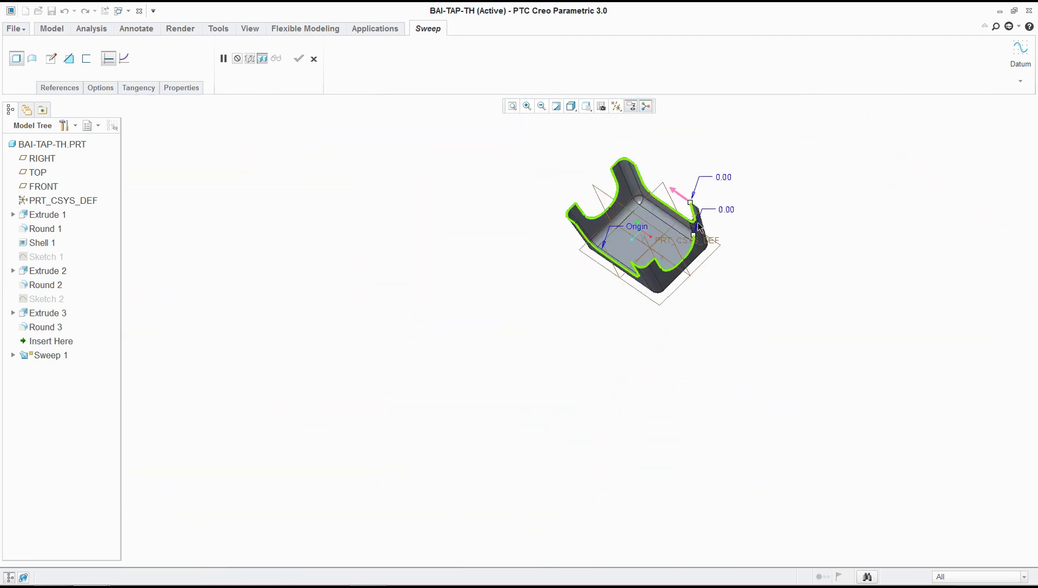
{"action": "scroll", "coordinate": [699, 225], "scroll_direction": "up", "scroll_amount": 4}
{"action": "scroll", "coordinate": [686, 235], "scroll_direction": "up", "scroll_amount": 2}
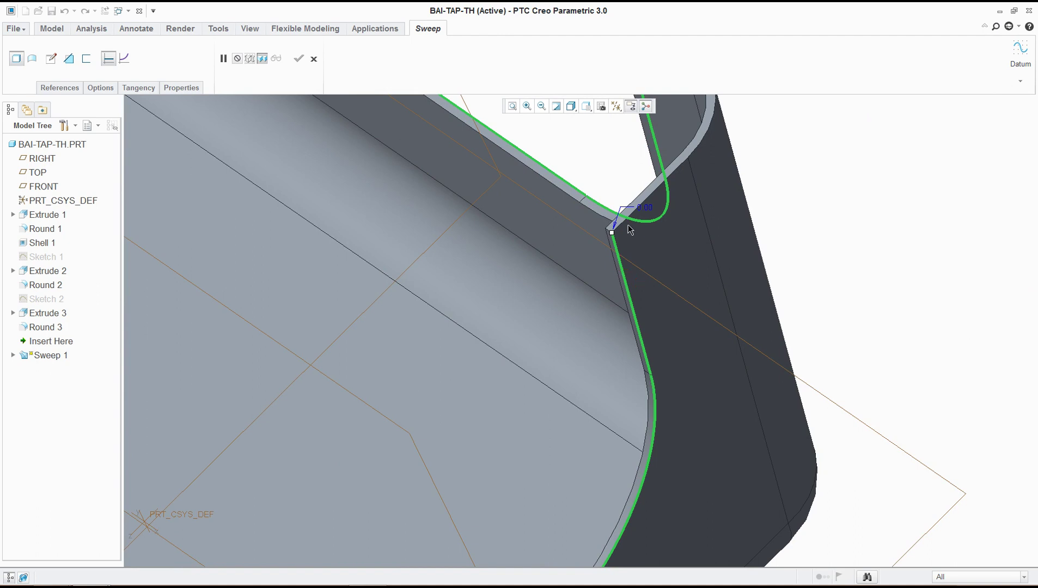
{"action": "left_click_drag", "start_coordinate": [627, 228], "coordinate": [718, 150]}
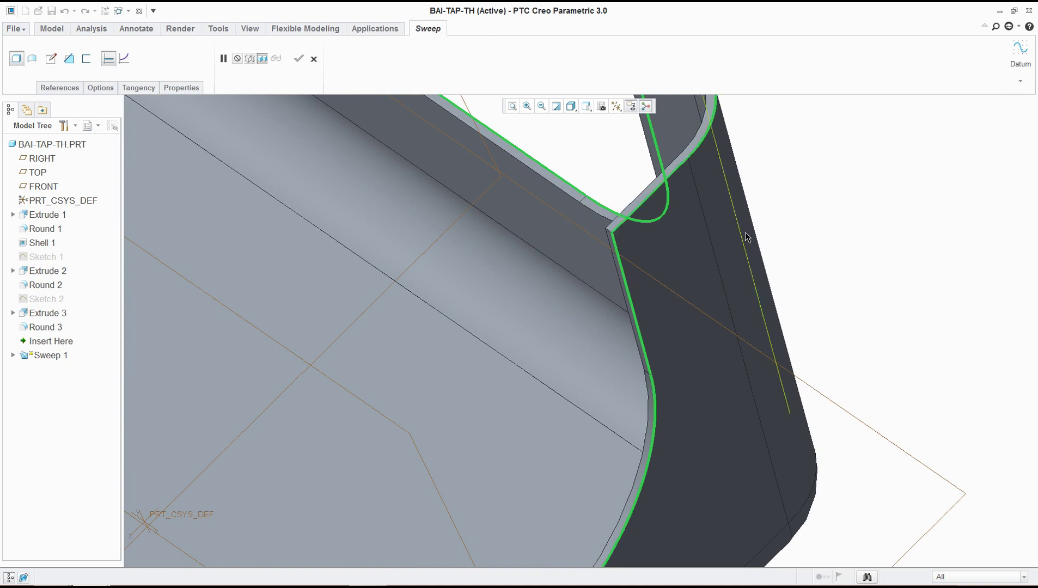
{"action": "scroll", "coordinate": [746, 232], "scroll_direction": "up", "scroll_amount": 3}
{"action": "middle_click_drag", "start_coordinate": [746, 221], "coordinate": [755, 233]}
{"action": "scroll", "coordinate": [713, 215], "scroll_direction": "down", "scroll_amount": 3}
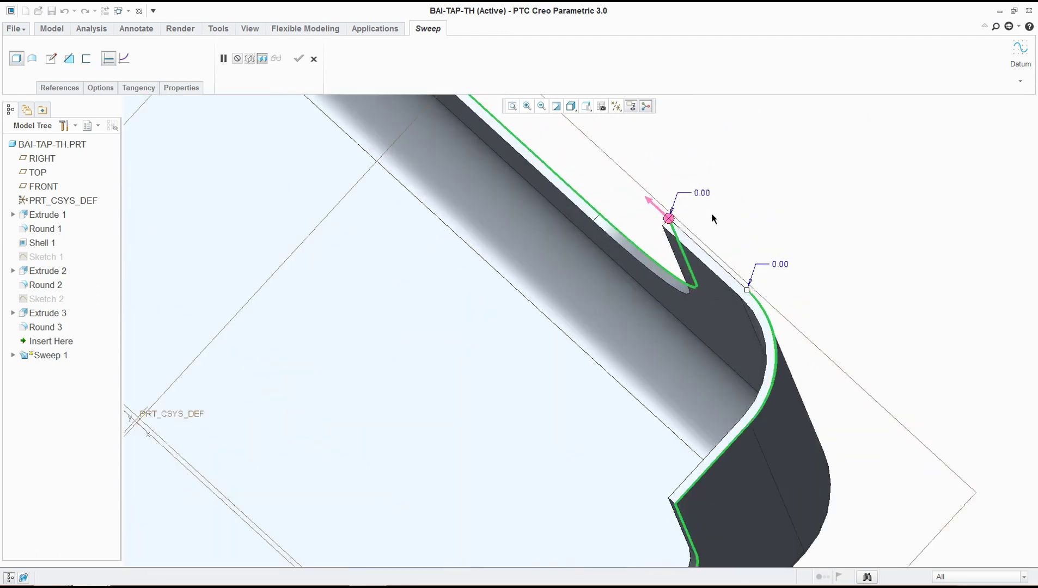
{"action": "scroll", "coordinate": [692, 245], "scroll_direction": "up", "scroll_amount": 3}
{"action": "left_click", "coordinate": [689, 240]}
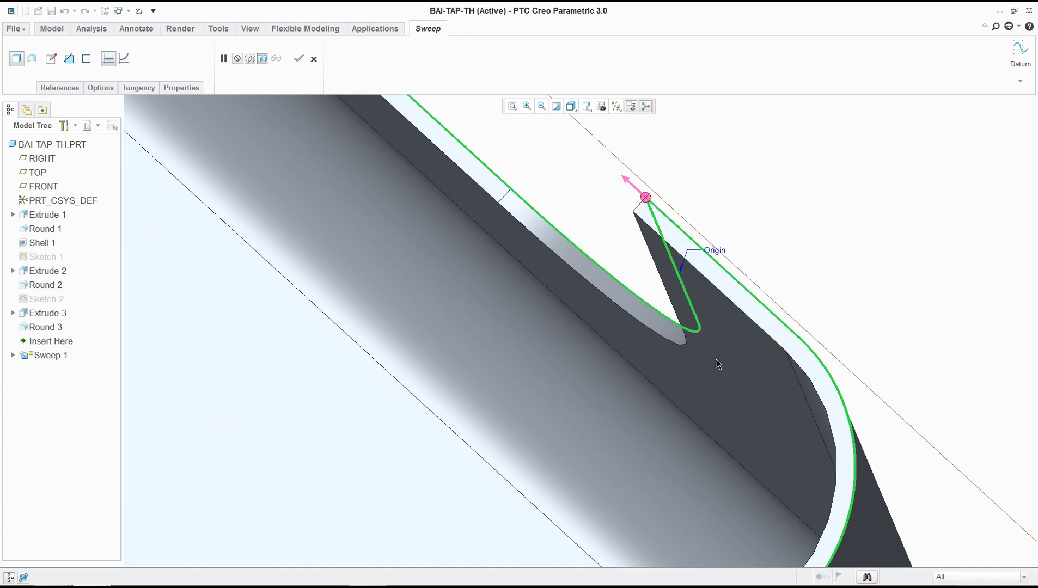
Open the sweep's section sketch and switch to the Word document showing the B8:SWEPT section drawing.
{"action": "scroll", "coordinate": [714, 370], "scroll_direction": "down", "scroll_amount": 6}
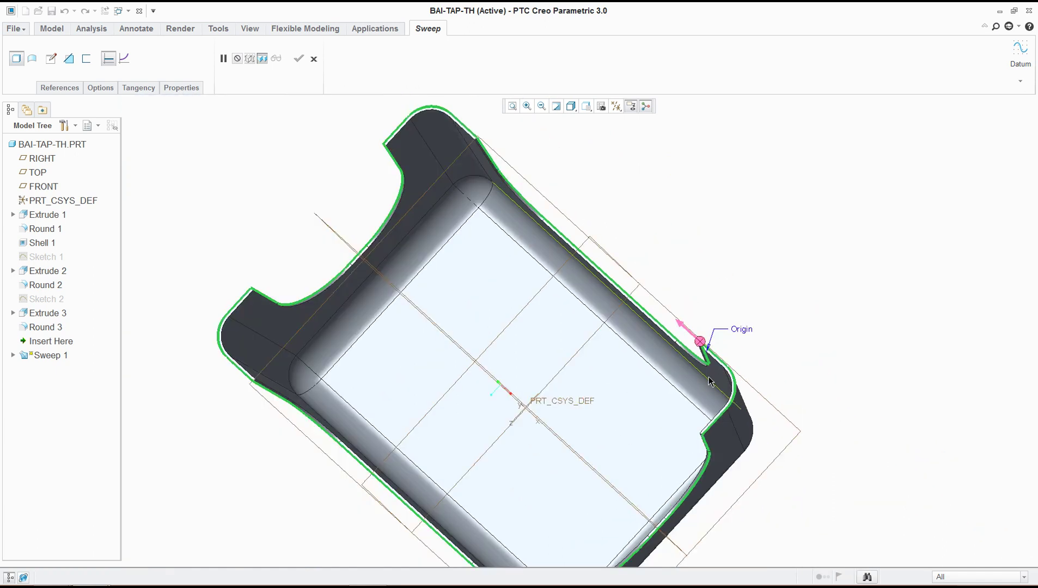
{"action": "middle_click_drag", "start_coordinate": [704, 360], "coordinate": [453, 247]}
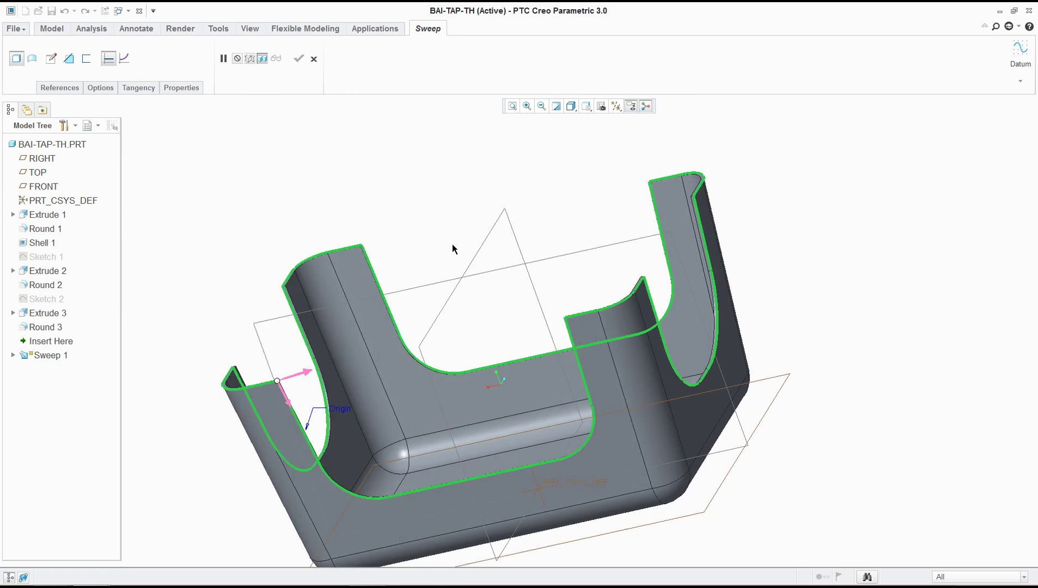
{"action": "left_click", "coordinate": [51, 58]}
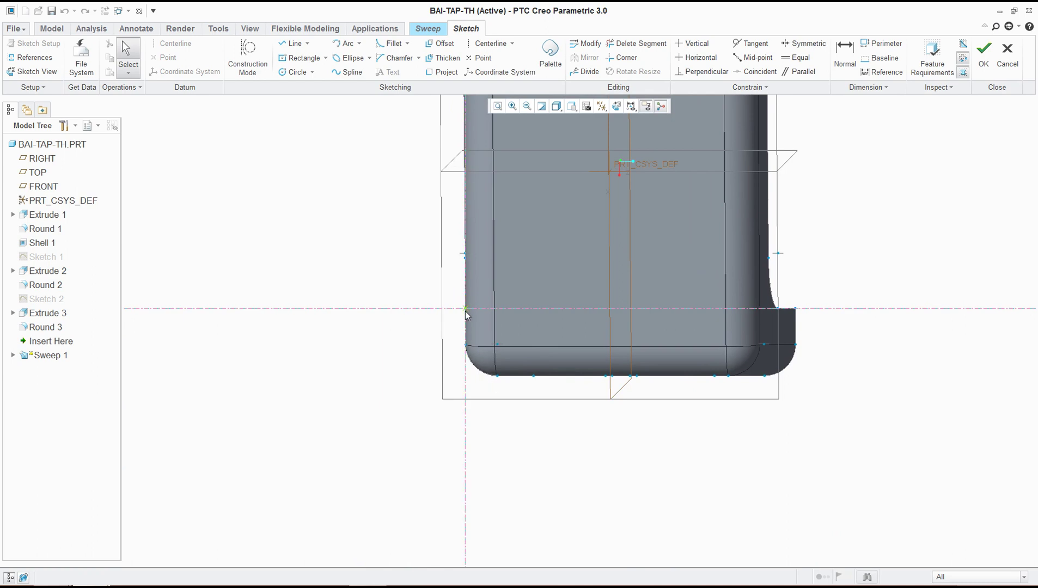
{"action": "key", "text": "alt+Tab"}
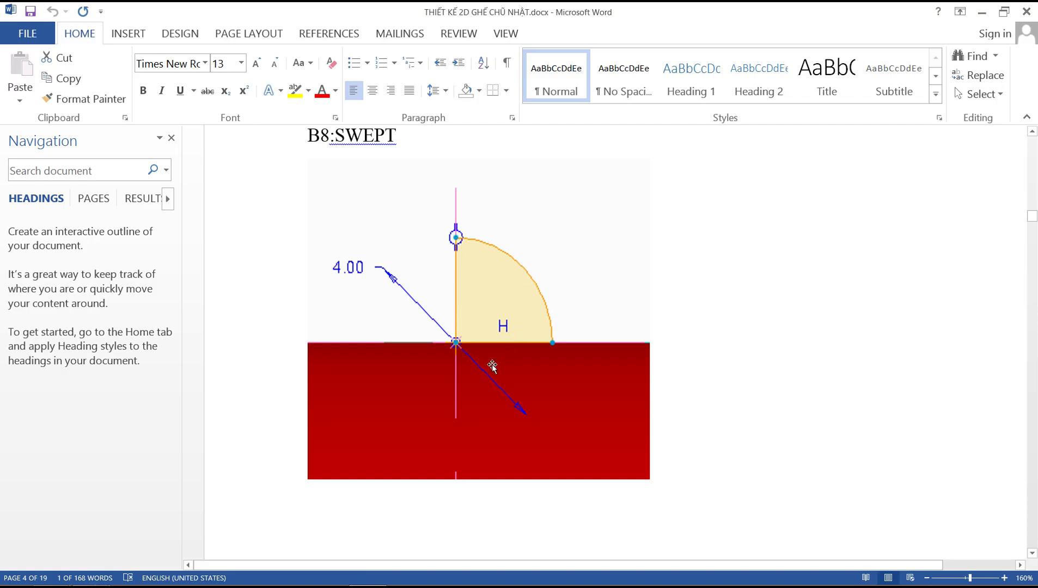
Return to the Creo sweep section sketch and draw a 4 mm diameter circle centred on the trajectory origin.
{"action": "key", "text": "alt+Tab"}
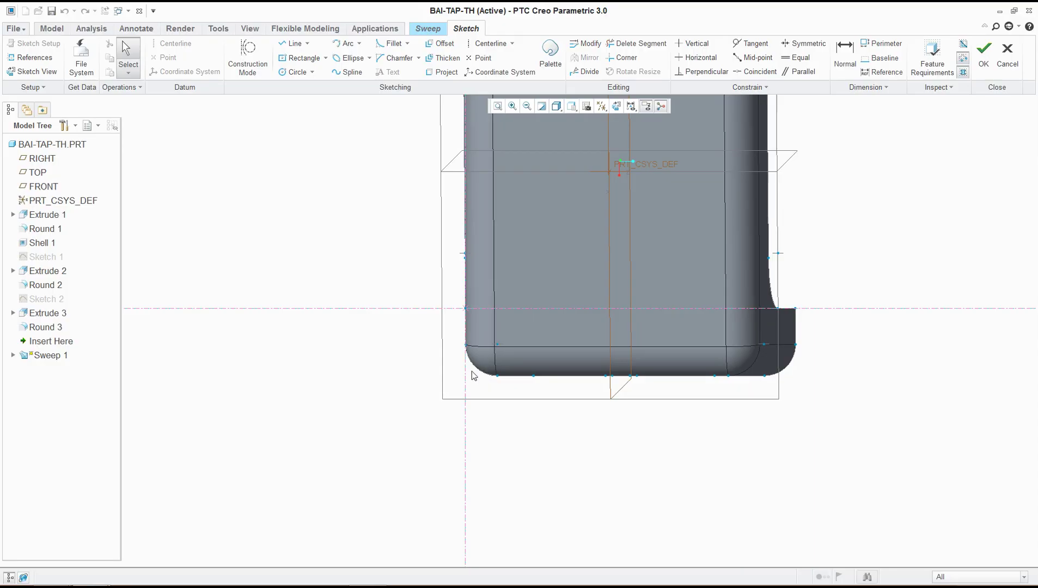
{"action": "left_click", "coordinate": [287, 75]}
{"action": "left_click", "coordinate": [466, 308]}
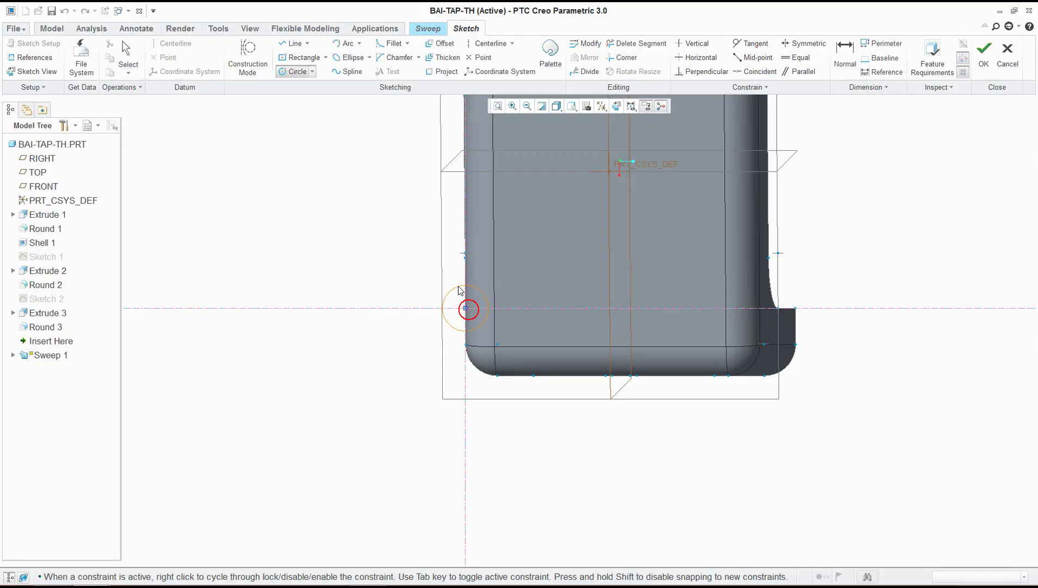
{"action": "left_click", "coordinate": [471, 322]}
{"action": "middle_click", "coordinate": [437, 325]}
{"action": "double_click", "coordinate": [423, 283]}
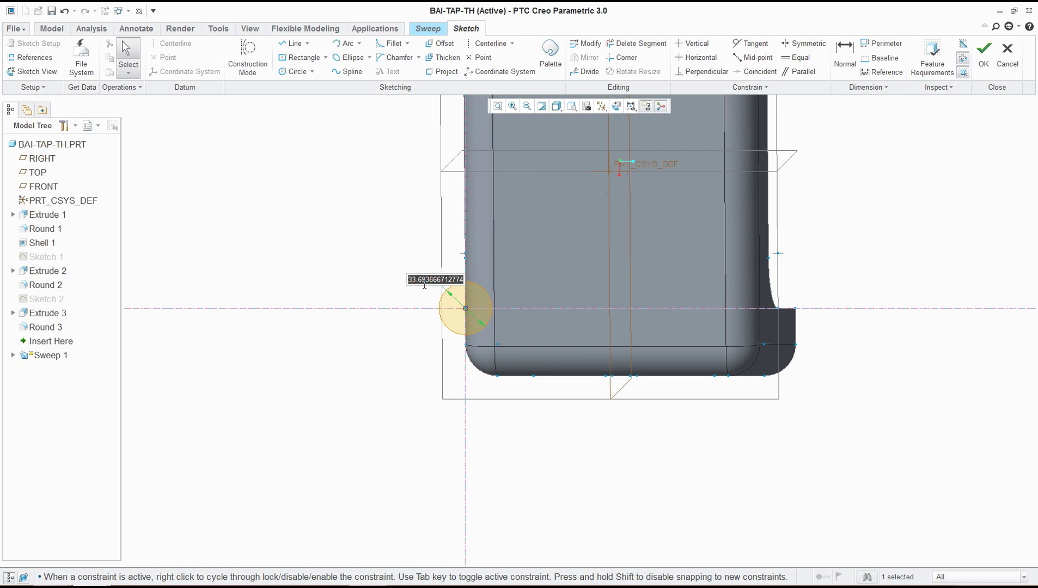
{"action": "type", "text": "4"}
{"action": "key", "text": "Return"}
{"action": "scroll", "coordinate": [479, 334], "scroll_direction": "up", "scroll_amount": 5}
{"action": "scroll", "coordinate": [483, 330], "scroll_direction": "down", "scroll_amount": 8}
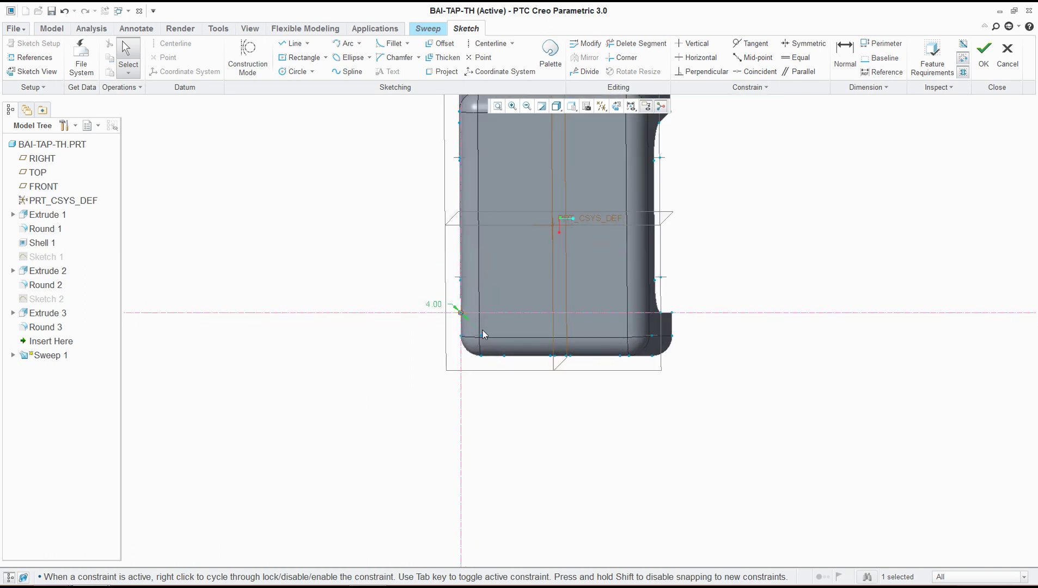
Compare the circle's position on the leg edge with the B8:SWEPT drawing in Word and restore the 2D sketch orientation.
{"action": "middle_click_drag", "start_coordinate": [515, 302], "coordinate": [528, 298]}
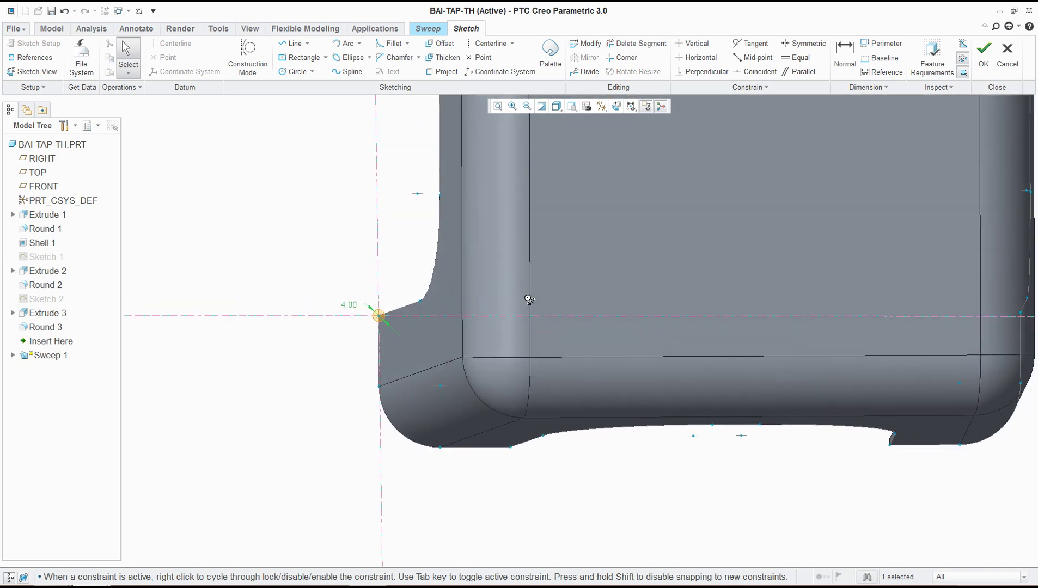
{"action": "scroll", "coordinate": [387, 323], "scroll_direction": "up", "scroll_amount": 5}
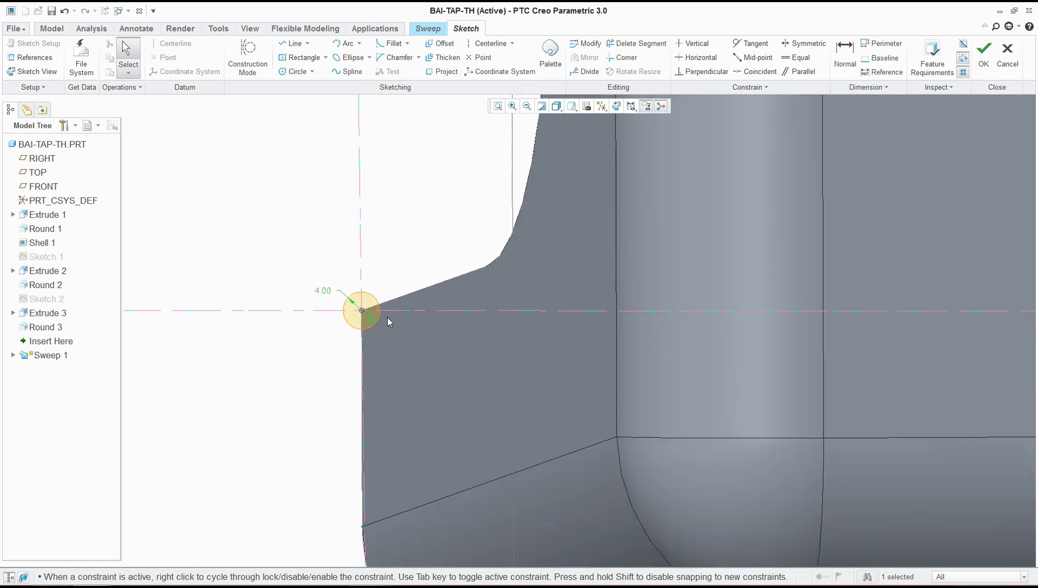
{"action": "middle_click_drag", "start_coordinate": [370, 318], "coordinate": [366, 320]}
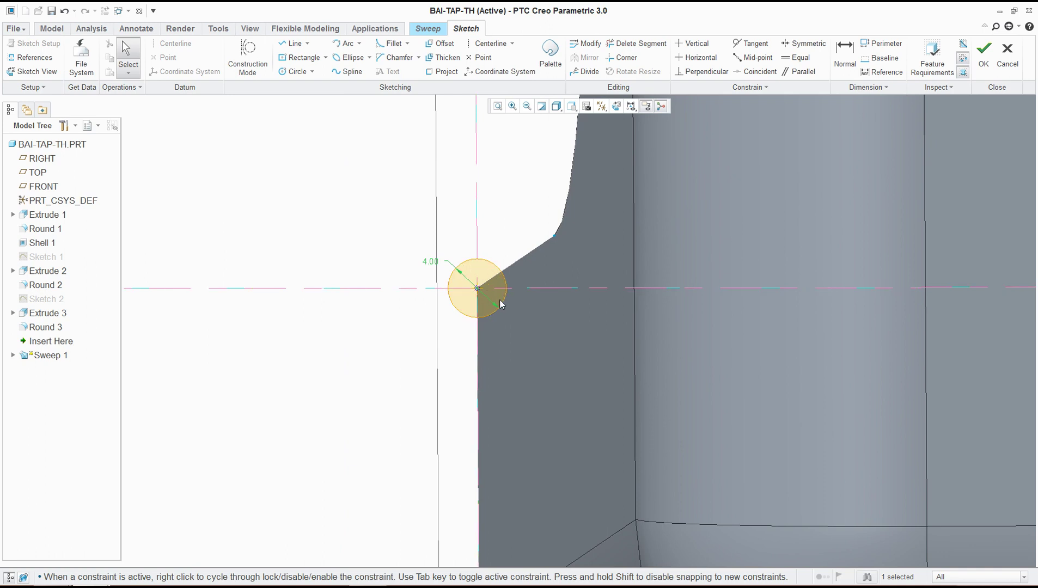
{"action": "key", "text": "alt+Tab"}
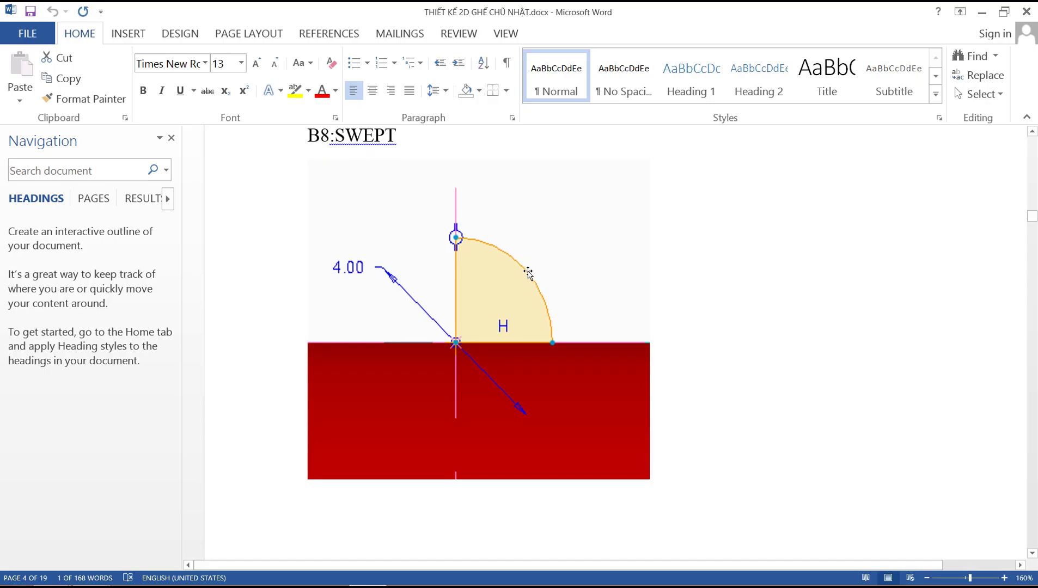
{"action": "key", "text": "alt+Tab"}
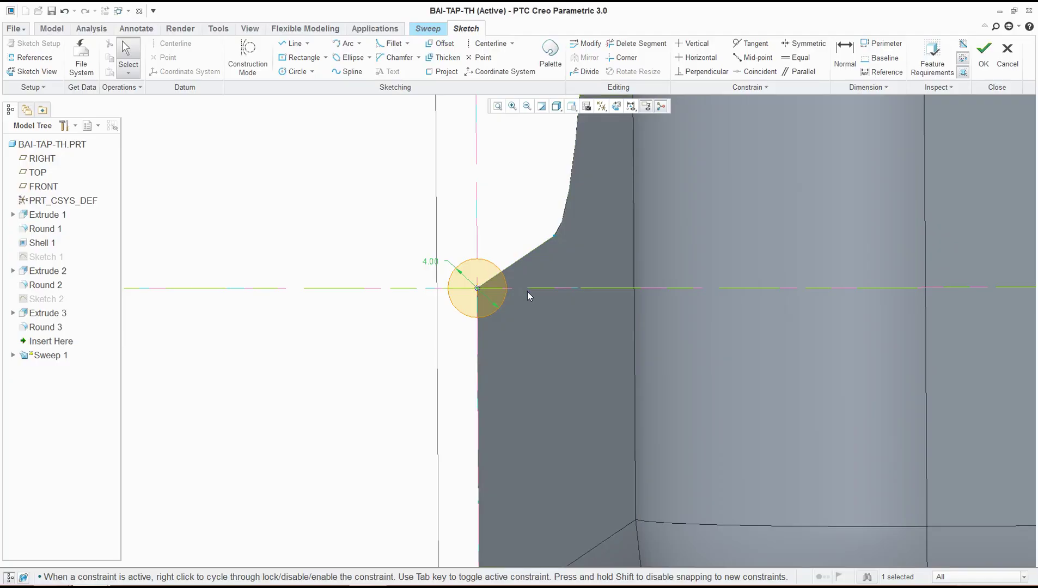
{"action": "middle_click_drag", "start_coordinate": [527, 292], "coordinate": [504, 269]}
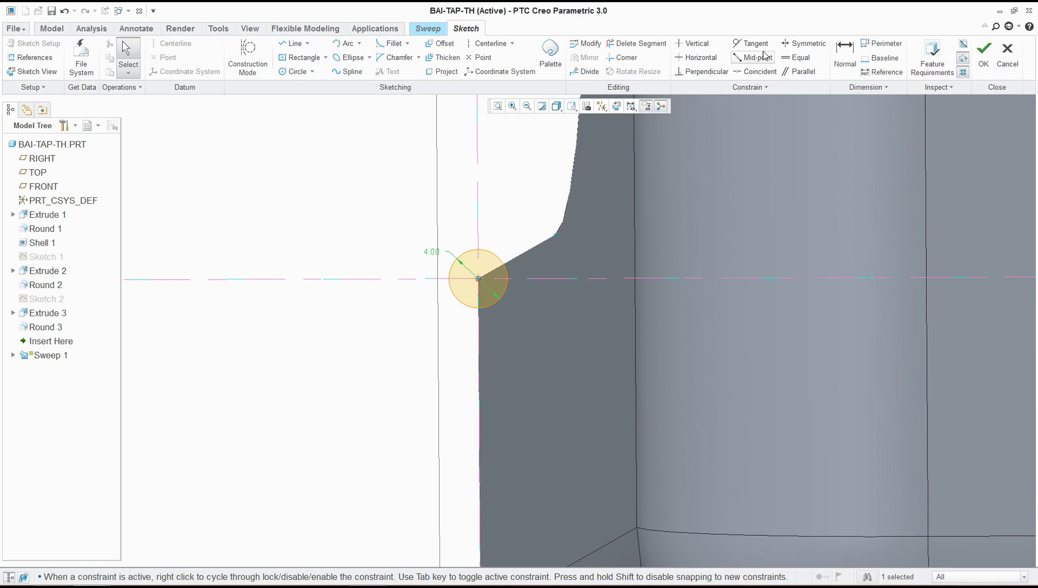
{"action": "left_click", "coordinate": [614, 106]}
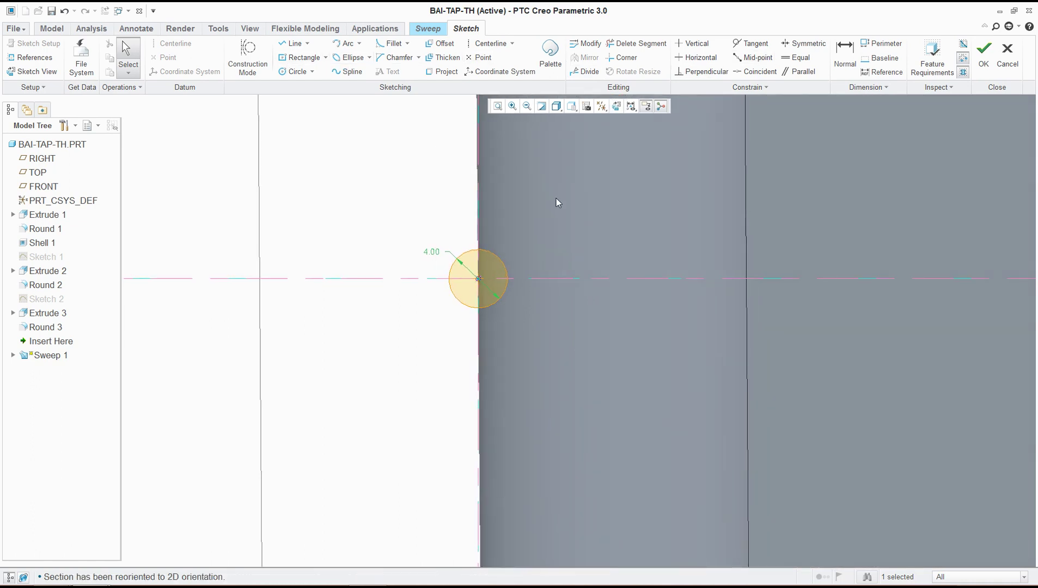
Draw a vertical and a horizontal line through the circle's centre, both extending past the circle.
{"action": "left_click", "coordinate": [293, 44]}
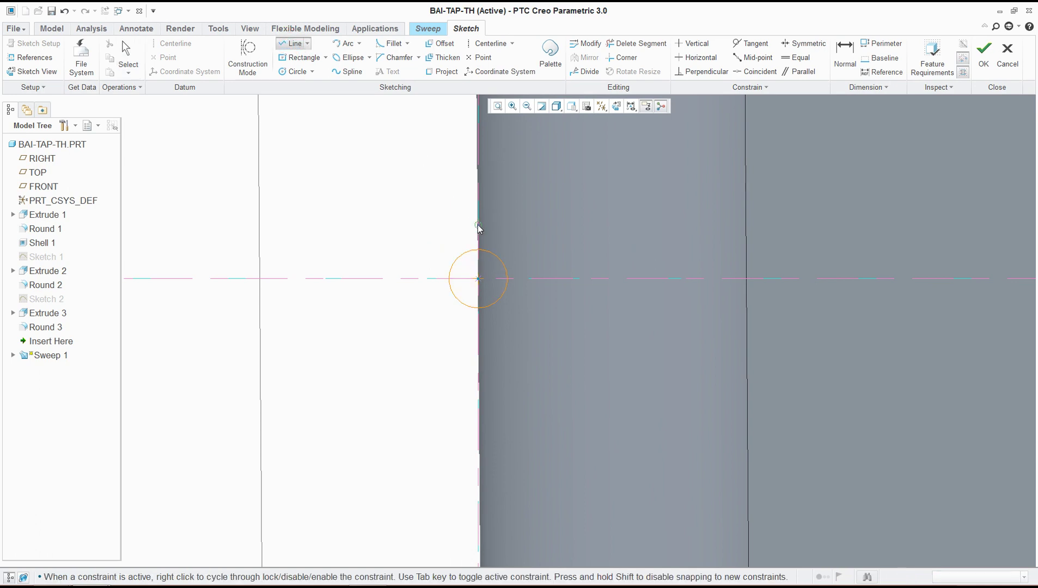
{"action": "left_click", "coordinate": [477, 331]}
{"action": "middle_click", "coordinate": [420, 313]}
{"action": "left_click", "coordinate": [418, 278]}
{"action": "left_click", "coordinate": [539, 279]}
{"action": "middle_click", "coordinate": [539, 279]}
{"action": "middle_click", "coordinate": [669, 209]}
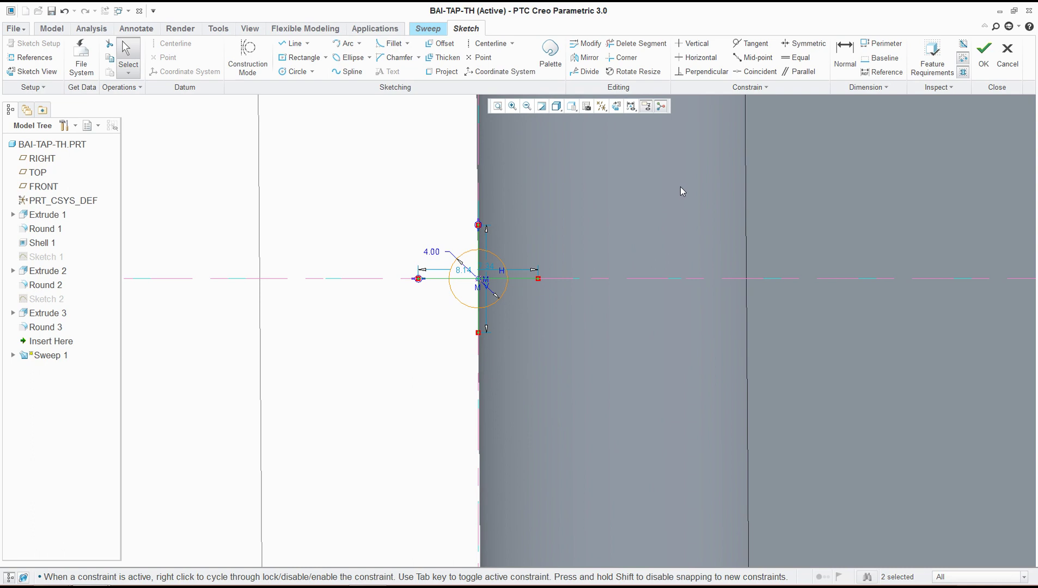
Trim the circle to its outer upper quarter arc and cut the horizontal line back to the arc's radius.
{"action": "left_click", "coordinate": [635, 48]}
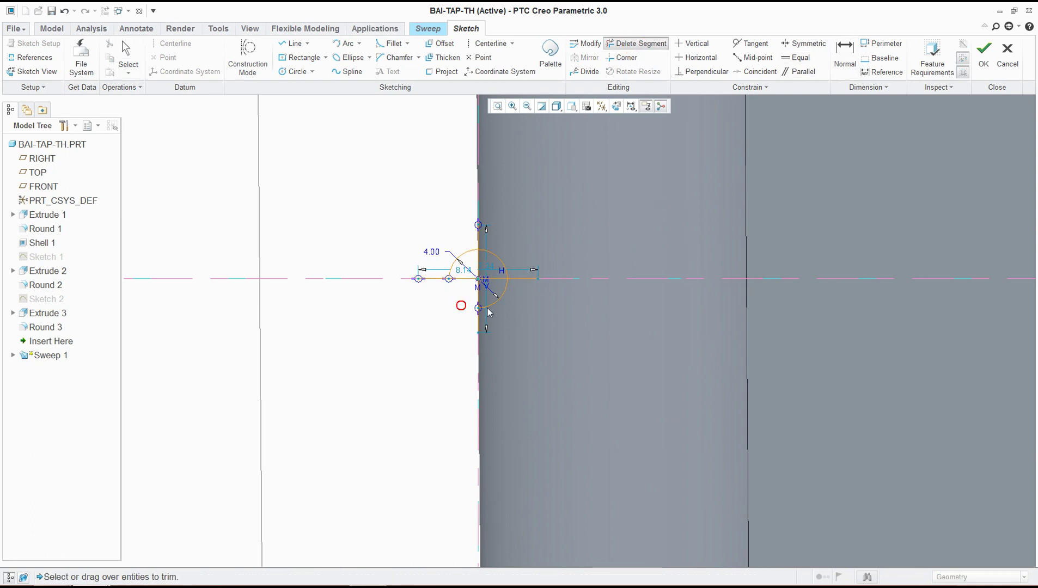
{"action": "left_click", "coordinate": [502, 302]}
{"action": "left_click", "coordinate": [498, 257]}
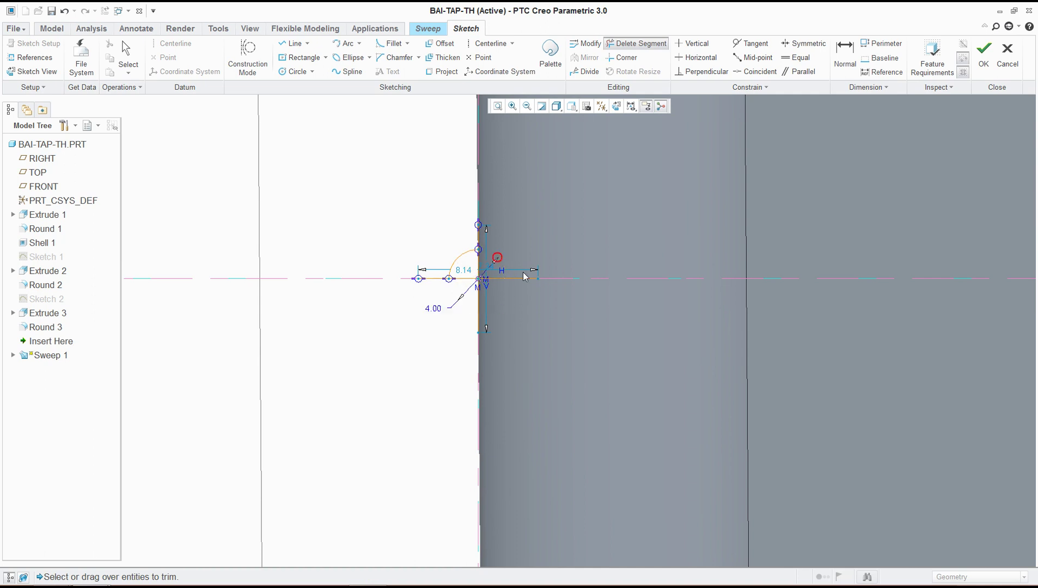
{"action": "left_click", "coordinate": [524, 278]}
{"action": "left_click", "coordinate": [433, 279]}
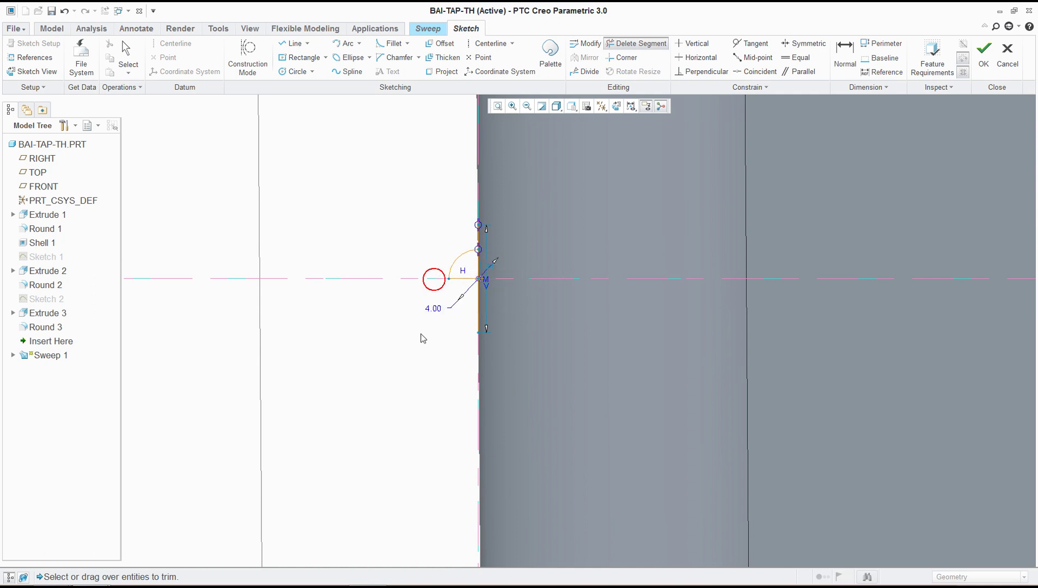
Delete the overlong vertical line and close the quarter circle with a line from the arc's upper end to its centre.
{"action": "middle_click", "coordinate": [427, 335]}
{"action": "left_click", "coordinate": [464, 281]}
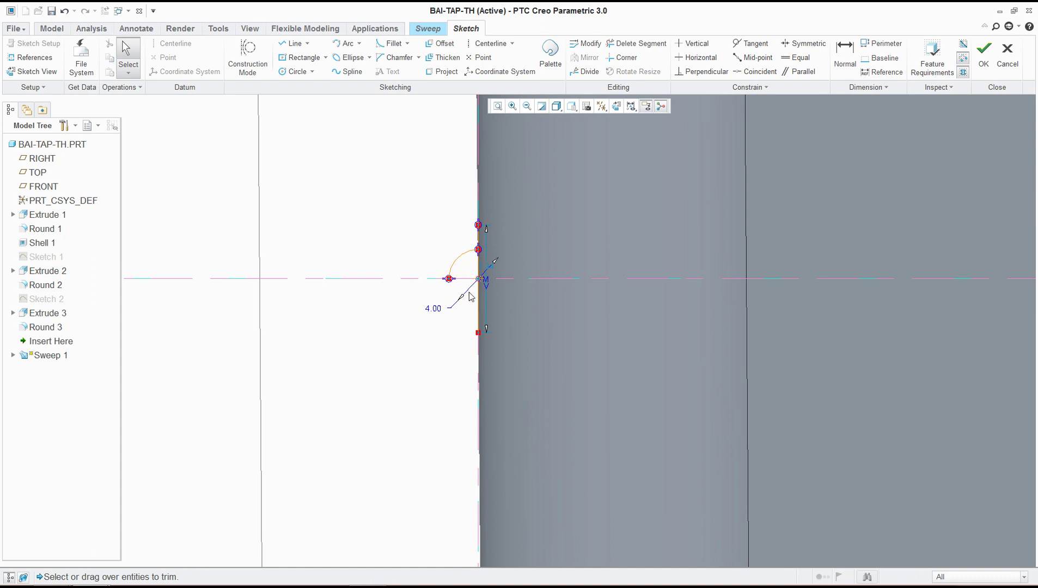
{"action": "key", "text": "ctrl+z"}
{"action": "left_click", "coordinate": [481, 311]}
{"action": "scroll", "coordinate": [485, 260], "scroll_direction": "down", "scroll_amount": 3}
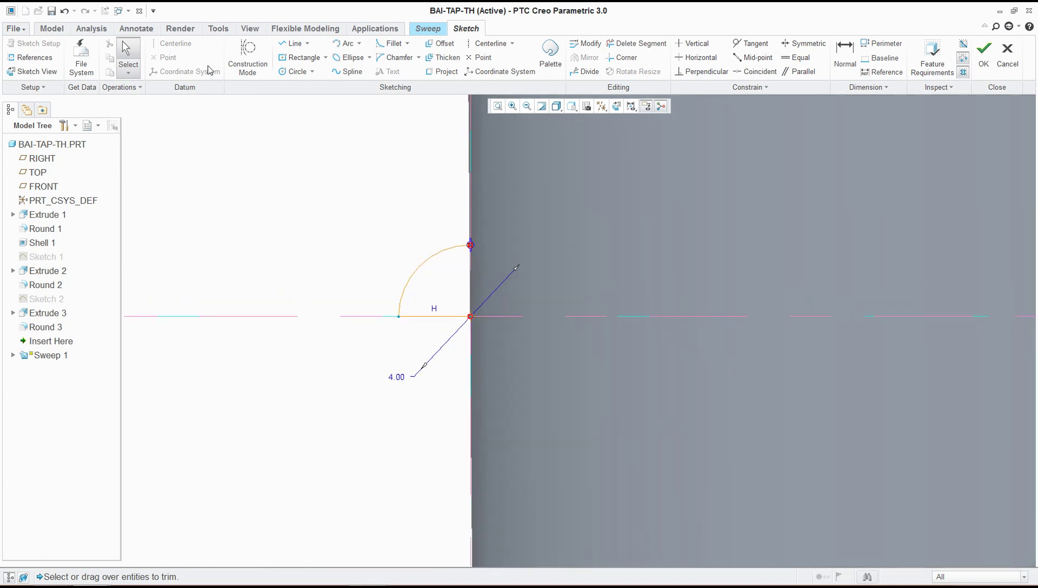
{"action": "left_click", "coordinate": [291, 43]}
{"action": "left_click", "coordinate": [475, 246]}
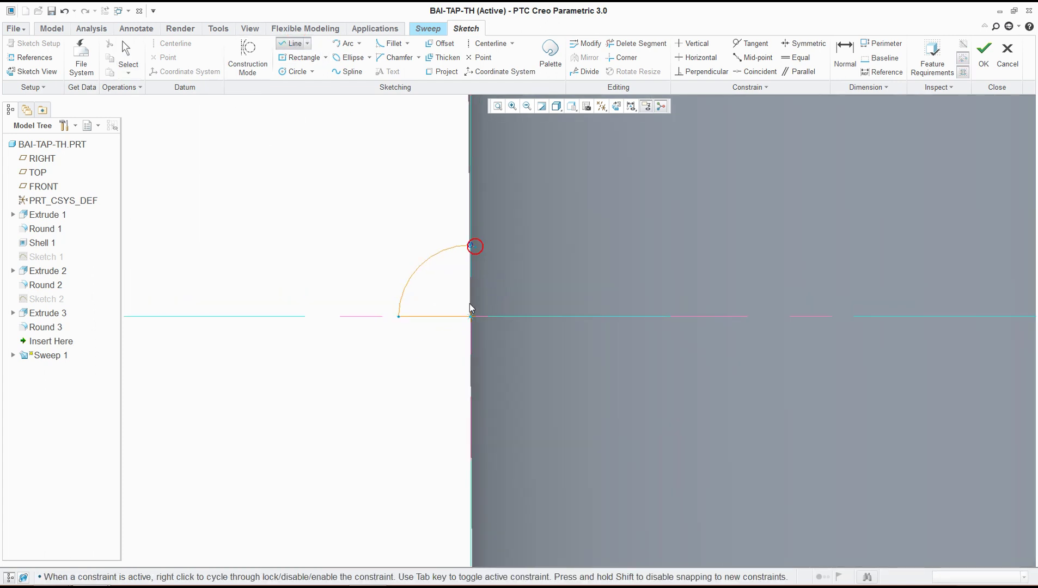
{"action": "left_click", "coordinate": [470, 318]}
{"action": "middle_click", "coordinate": [441, 353]}
{"action": "middle_click", "coordinate": [437, 364]}
{"action": "scroll", "coordinate": [451, 303], "scroll_direction": "up", "scroll_amount": 2}
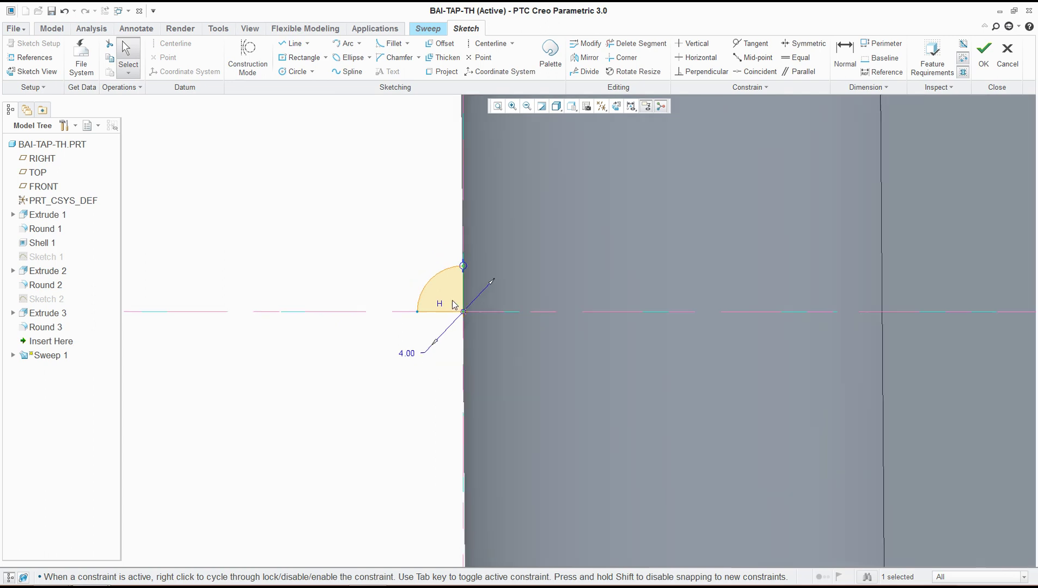
Accept the quarter-circle section, inspect the sweep preview around the leg edges, and complete the rim sweep.
{"action": "left_click", "coordinate": [984, 51]}
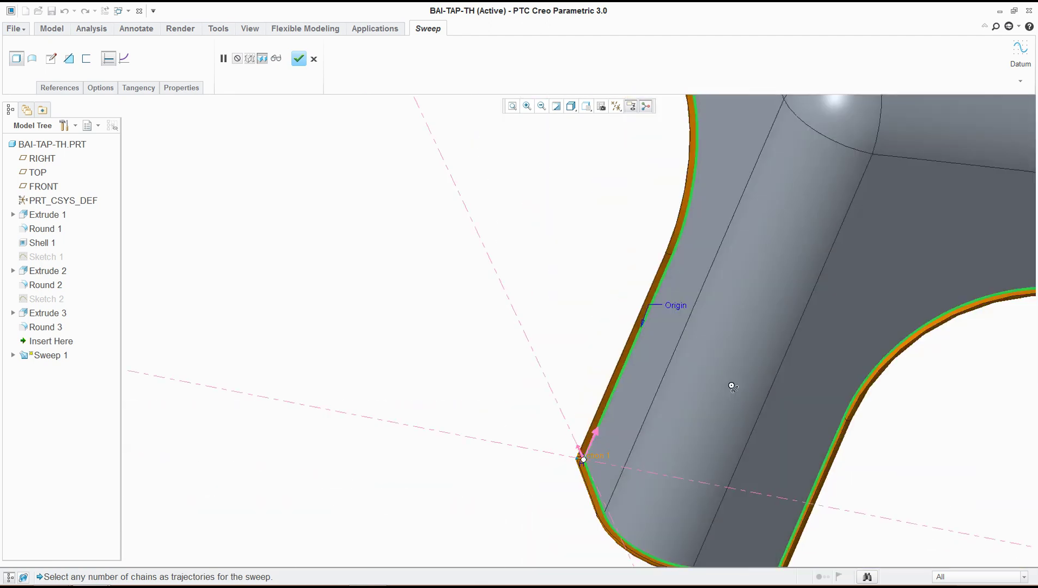
{"action": "scroll", "coordinate": [625, 440], "scroll_direction": "down", "scroll_amount": 3}
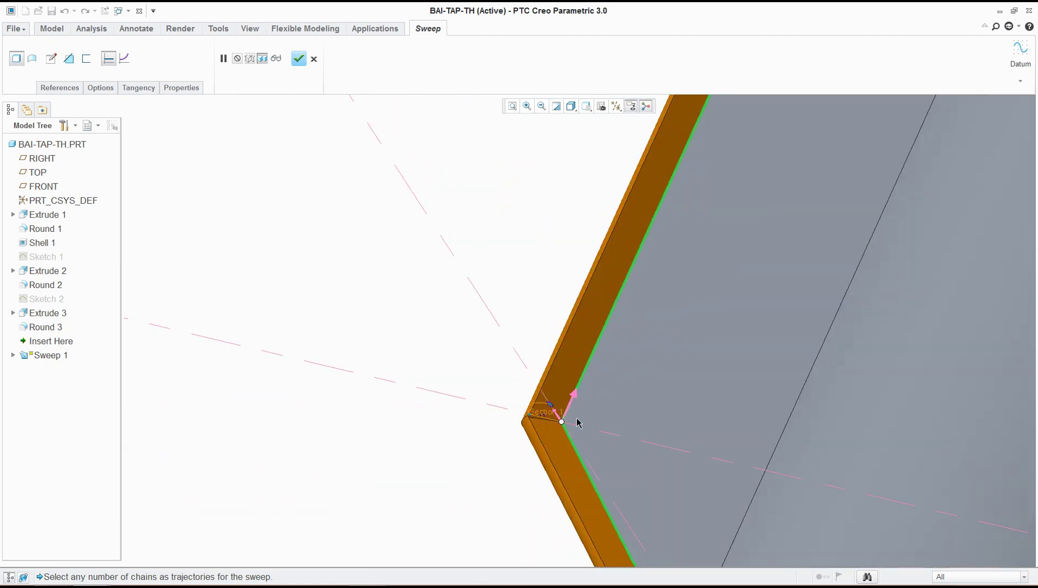
{"action": "scroll", "coordinate": [578, 423], "scroll_direction": "up", "scroll_amount": 5}
{"action": "scroll", "coordinate": [619, 391], "scroll_direction": "up", "scroll_amount": 3}
{"action": "scroll", "coordinate": [622, 361], "scroll_direction": "down", "scroll_amount": 3}
{"action": "middle_click_drag", "start_coordinate": [621, 361], "coordinate": [463, 337]}
{"action": "scroll", "coordinate": [432, 340], "scroll_direction": "up", "scroll_amount": 3}
{"action": "scroll", "coordinate": [435, 346], "scroll_direction": "down", "scroll_amount": 7}
{"action": "scroll", "coordinate": [441, 428], "scroll_direction": "up", "scroll_amount": 2}
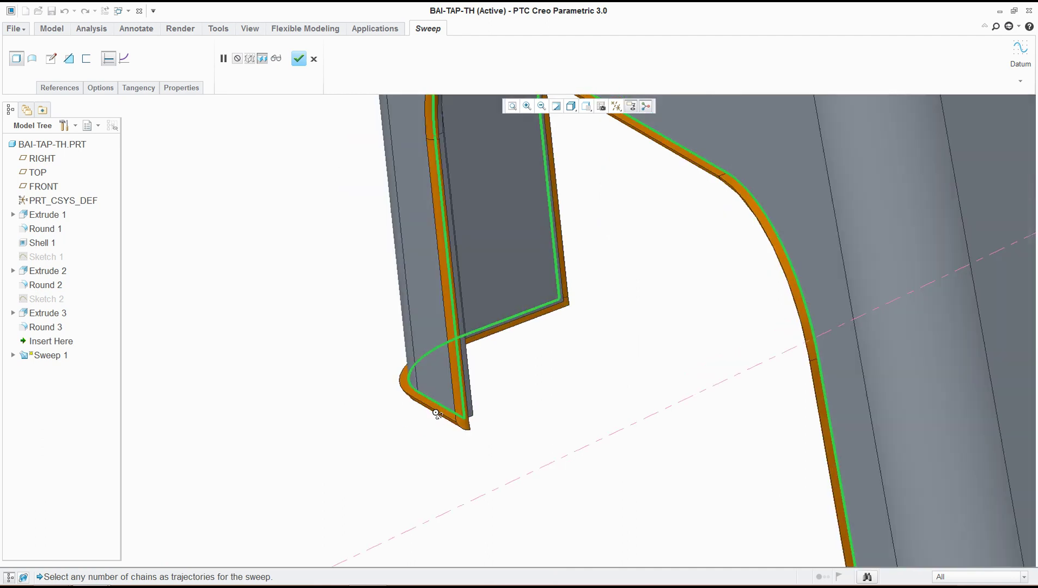
{"action": "middle_click_drag", "start_coordinate": [440, 416], "coordinate": [573, 447]}
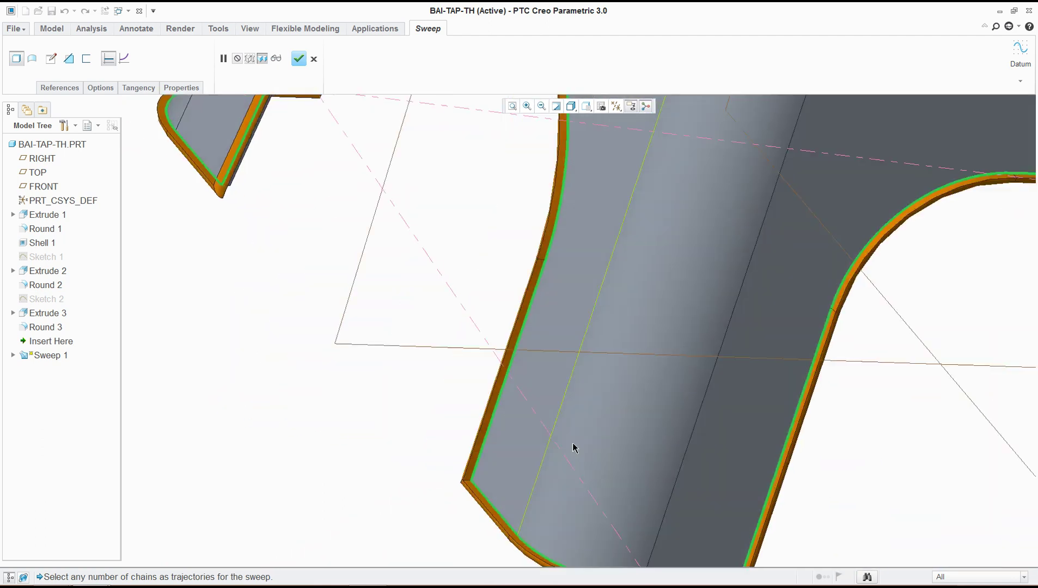
{"action": "left_click", "coordinate": [299, 60]}
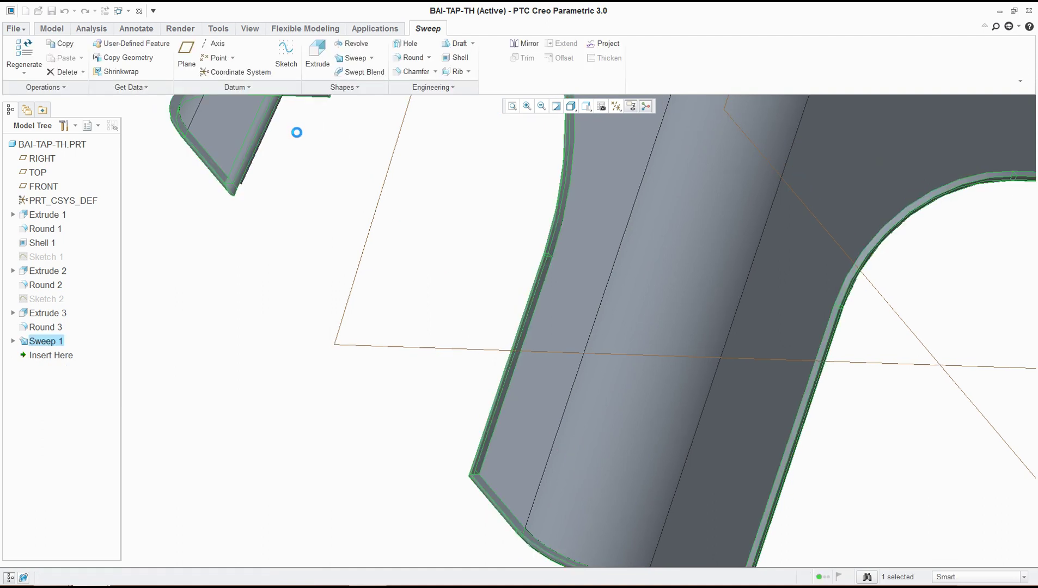
Set the stool's display style to Shading With Reflections.
{"action": "middle_click_drag", "start_coordinate": [302, 289], "coordinate": [736, 446]}
{"action": "scroll", "coordinate": [617, 315], "scroll_direction": "down", "scroll_amount": 3}
{"action": "scroll", "coordinate": [617, 315], "scroll_direction": "up", "scroll_amount": 3}
{"action": "scroll", "coordinate": [664, 383], "scroll_direction": "down", "scroll_amount": 4}
{"action": "scroll", "coordinate": [665, 383], "scroll_direction": "up", "scroll_amount": 6}
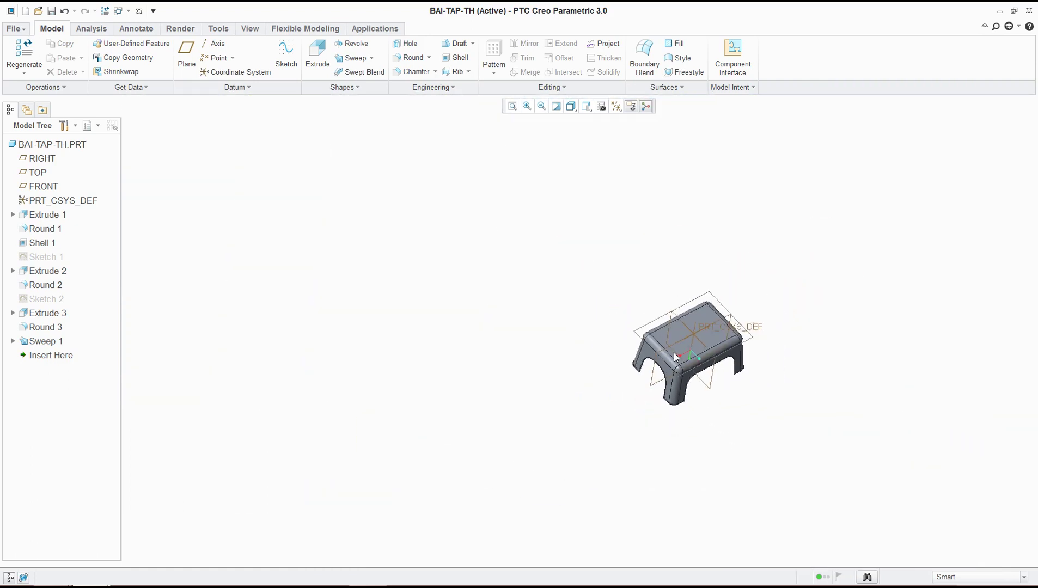
{"action": "scroll", "coordinate": [677, 356], "scroll_direction": "down", "scroll_amount": 5}
{"action": "scroll", "coordinate": [690, 366], "scroll_direction": "down", "scroll_amount": 2}
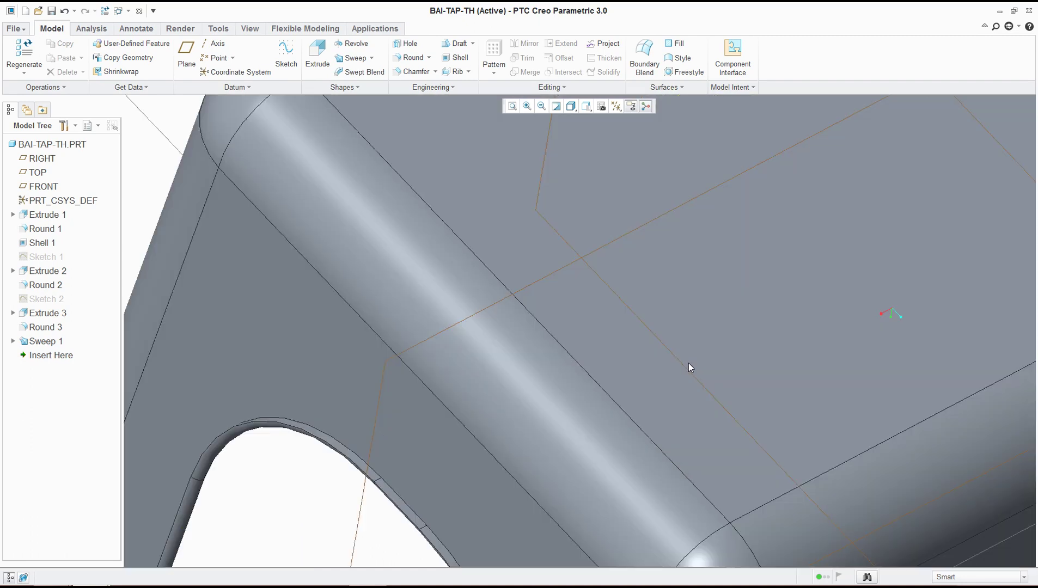
{"action": "scroll", "coordinate": [690, 366], "scroll_direction": "up", "scroll_amount": 6}
{"action": "left_click", "coordinate": [571, 107]}
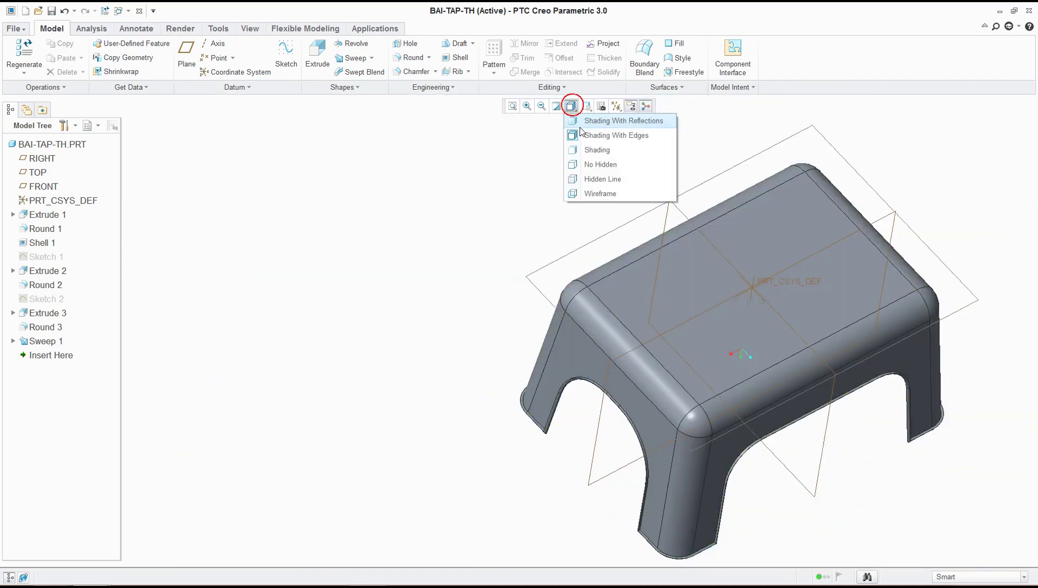
{"action": "left_click", "coordinate": [608, 121]}
Inspect the rim at a leg's foot corner and redefine Sweep 1, opening its section sketch.
{"action": "mouse_move", "coordinate": [649, 301]}
{"action": "middle_mouse_down"}
{"action": "mouse_move", "coordinate": [631, 236]}
{"action": "mouse_move", "coordinate": [620, 233]}
{"action": "mouse_move", "coordinate": [639, 294]}
{"action": "mouse_move", "coordinate": [572, 356]}
{"action": "mouse_move", "coordinate": [656, 348]}
{"action": "mouse_move", "coordinate": [663, 310]}
{"action": "mouse_move", "coordinate": [642, 364]}
{"action": "mouse_move", "coordinate": [598, 396]}
{"action": "mouse_move", "coordinate": [506, 351]}
{"action": "middle_mouse_up"}
{"action": "scroll", "coordinate": [663, 310], "scroll_direction": "down", "scroll_amount": 5}
{"action": "scroll", "coordinate": [664, 310], "scroll_direction": "down", "scroll_amount": 3}
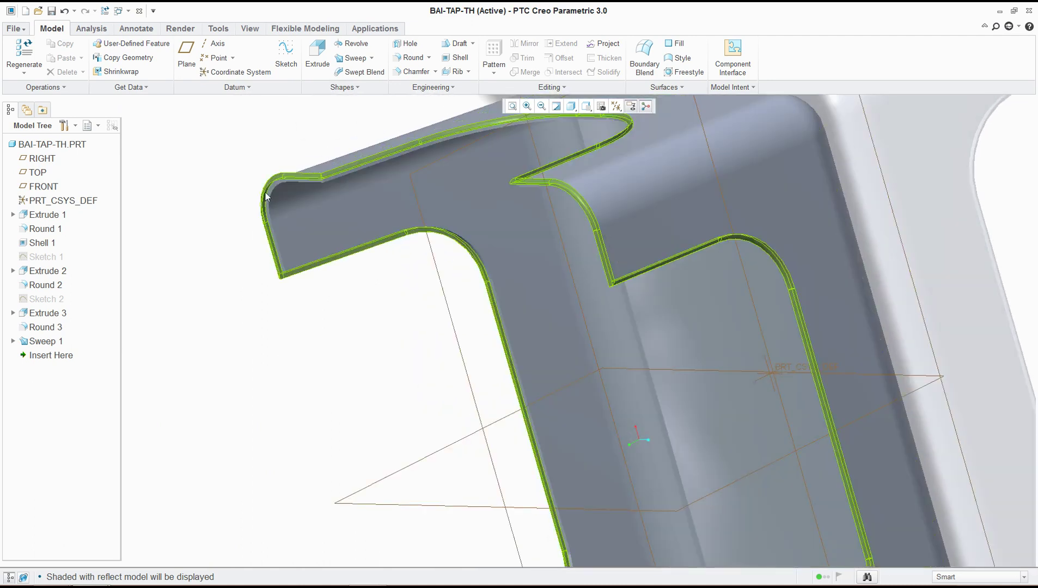
{"action": "scroll", "coordinate": [271, 190], "scroll_direction": "down", "scroll_amount": 6}
{"action": "mouse_move", "coordinate": [297, 222]}
{"action": "middle_mouse_down"}
{"action": "mouse_move", "coordinate": [295, 210]}
{"action": "mouse_move", "coordinate": [281, 222]}
{"action": "middle_mouse_up"}
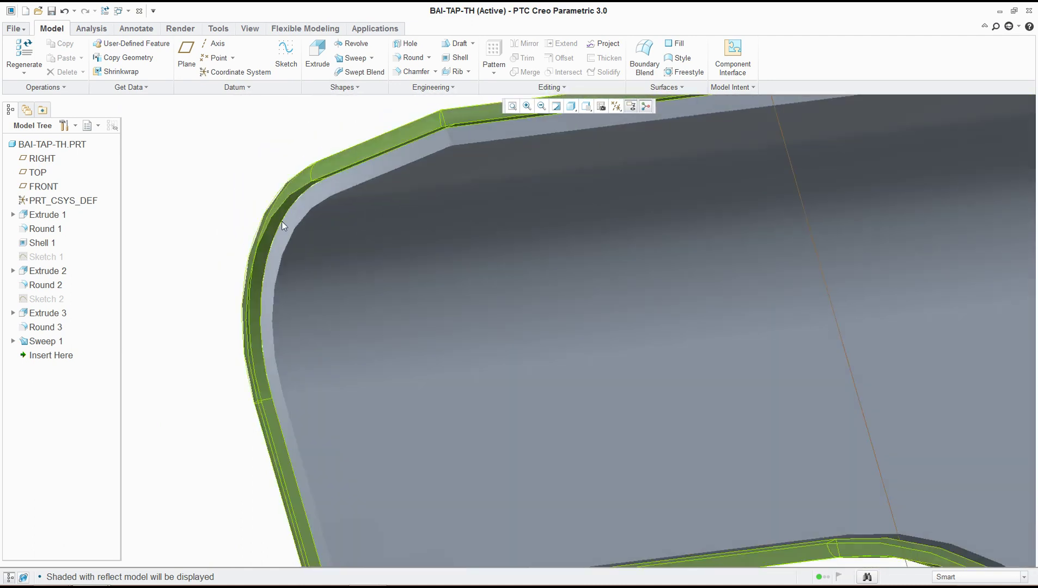
{"action": "left_click", "coordinate": [48, 344]}
{"action": "right_click", "coordinate": [43, 342]}
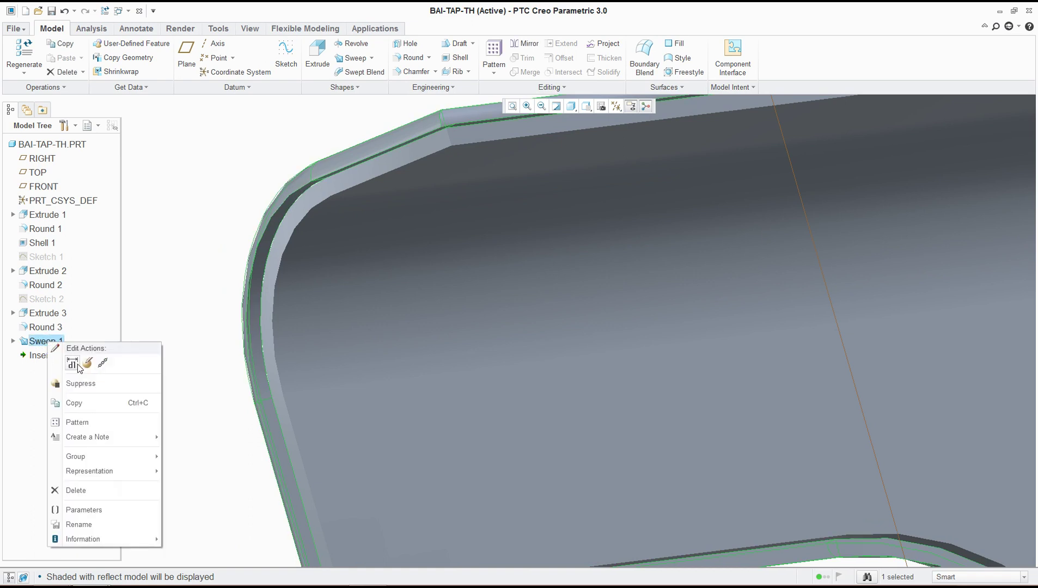
{"action": "left_click", "coordinate": [88, 365]}
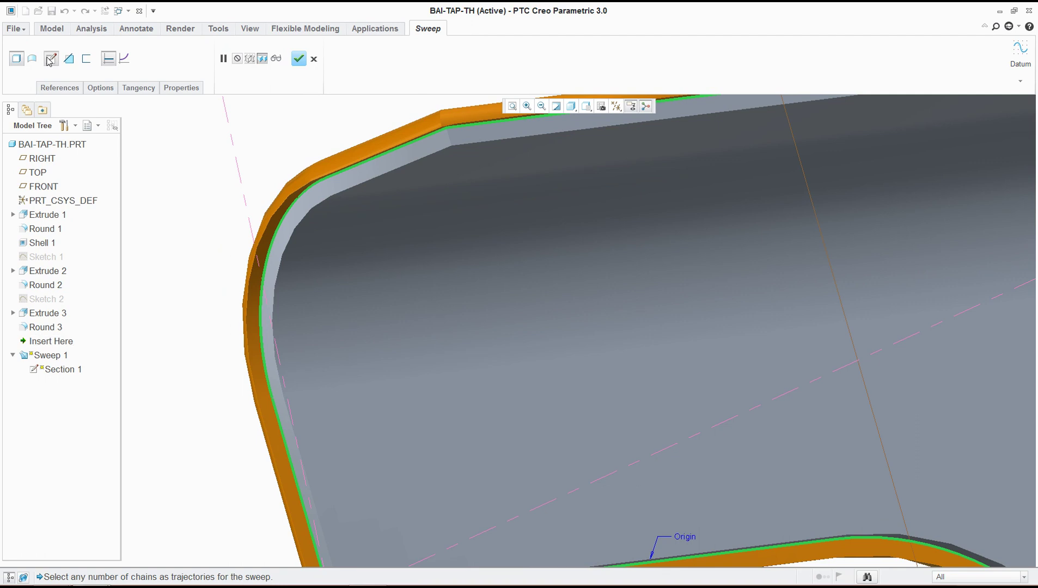
{"action": "left_click", "coordinate": [50, 58]}
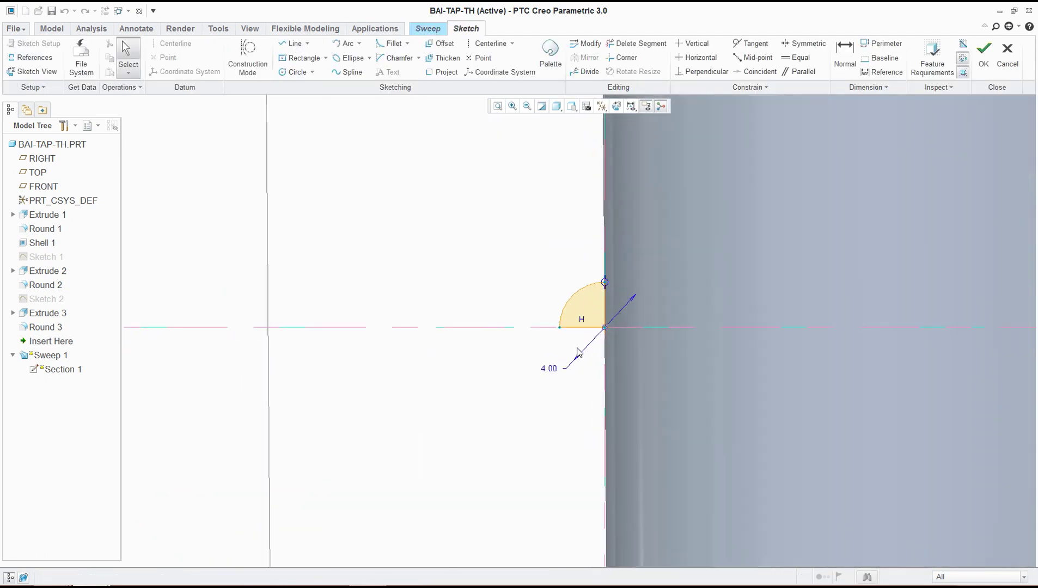
Delete the quarter-circle arc and both straight lines from the sweep's section sketch.
{"action": "left_click", "coordinate": [573, 302]}
{"action": "key", "text": "Delete"}
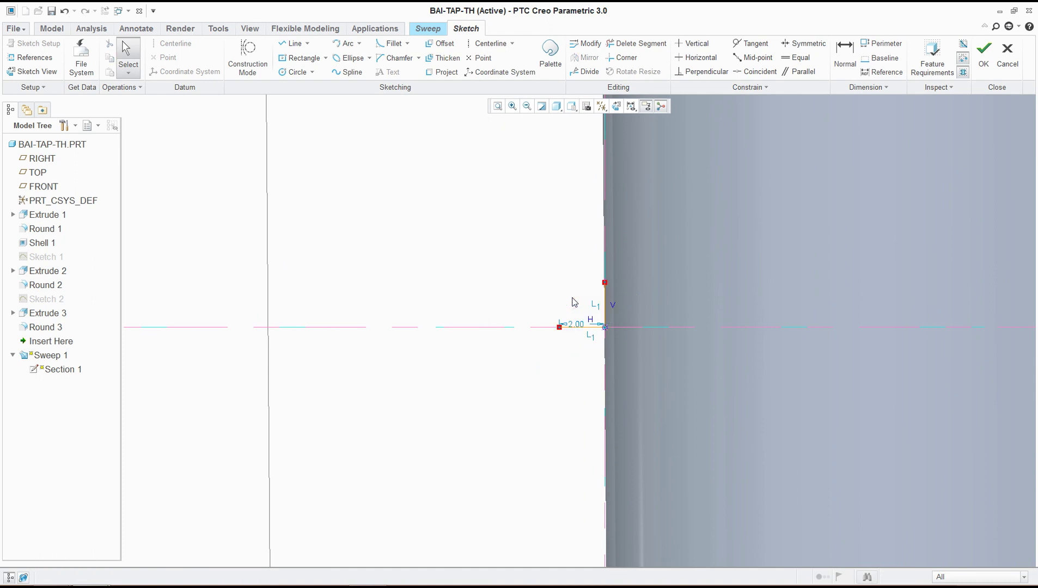
{"action": "key", "text": "Delete"}
{"action": "left_click", "coordinate": [606, 305]}
{"action": "key", "text": "Delete"}
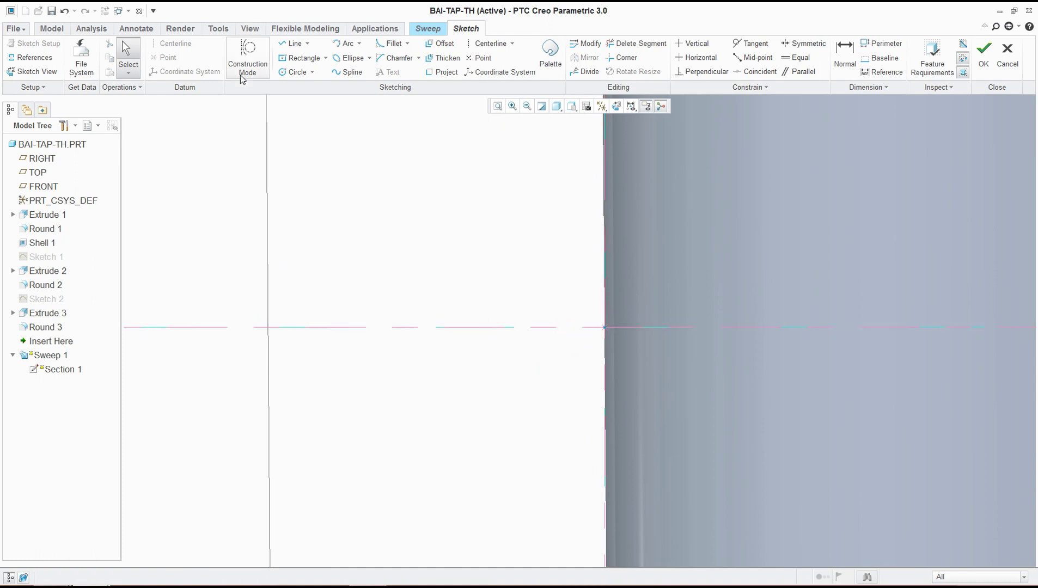
Sketch a circle centred on the trajectory origin of the sweep section and set its diameter to 4.
{"action": "left_click", "coordinate": [300, 74]}
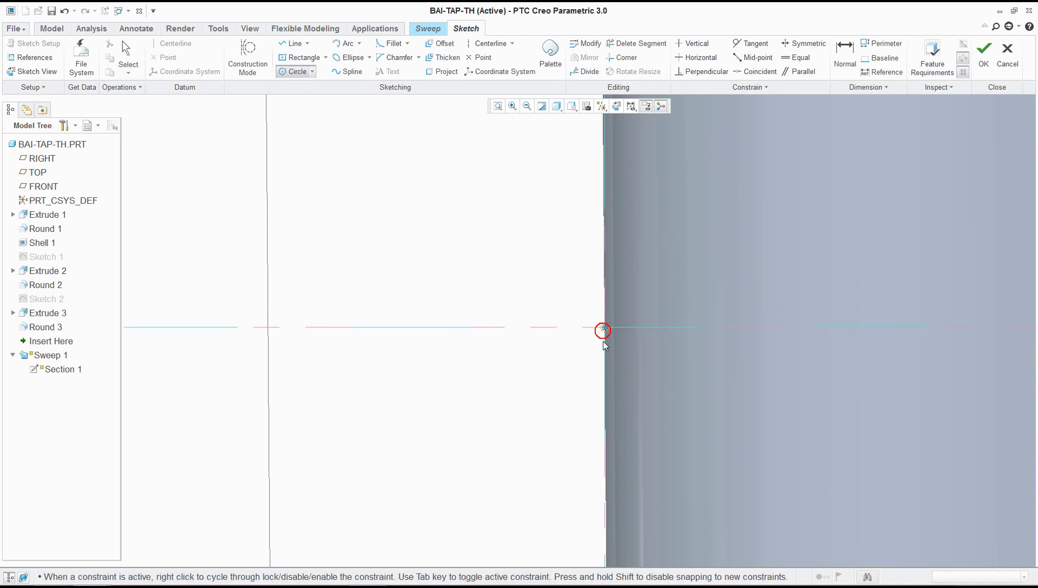
{"action": "middle_click", "coordinate": [569, 318]}
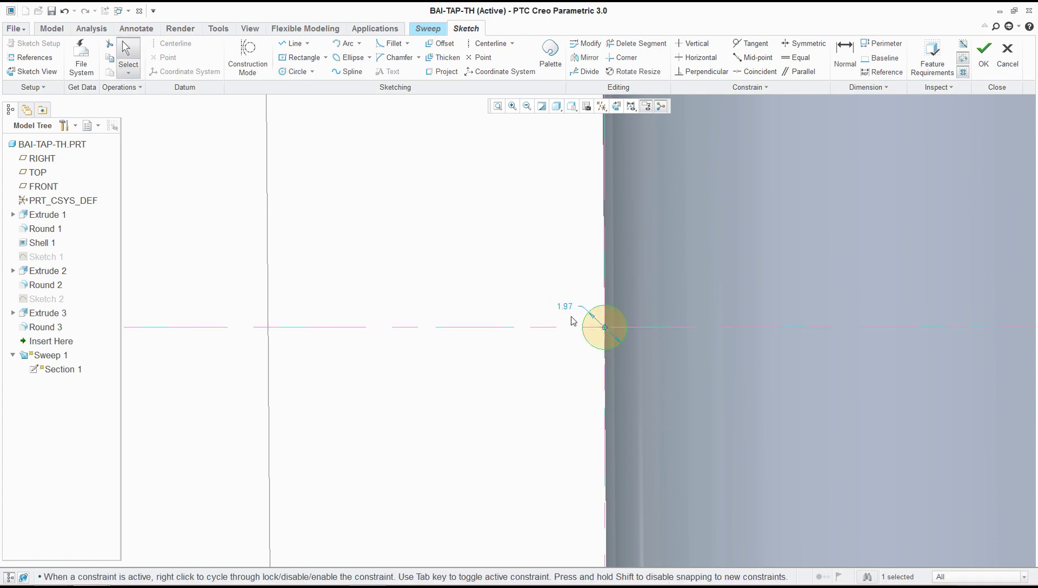
{"action": "double_click", "coordinate": [569, 308]}
{"action": "type", "text": "4"}
{"action": "key", "text": "Return"}
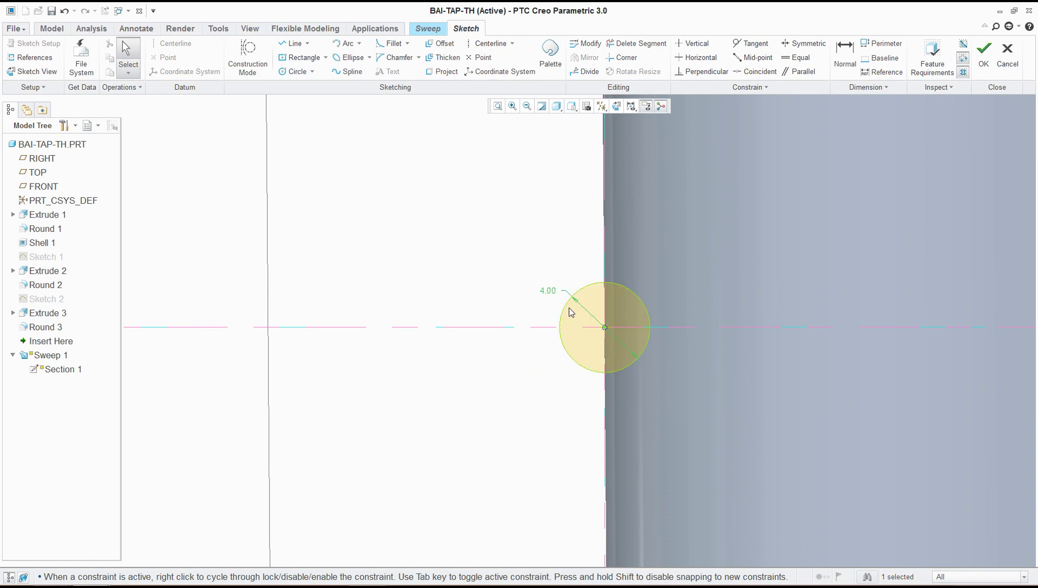
Draw a vertical and a horizontal line across the circle through its centre, each ending on the circle.
{"action": "left_click", "coordinate": [294, 43]}
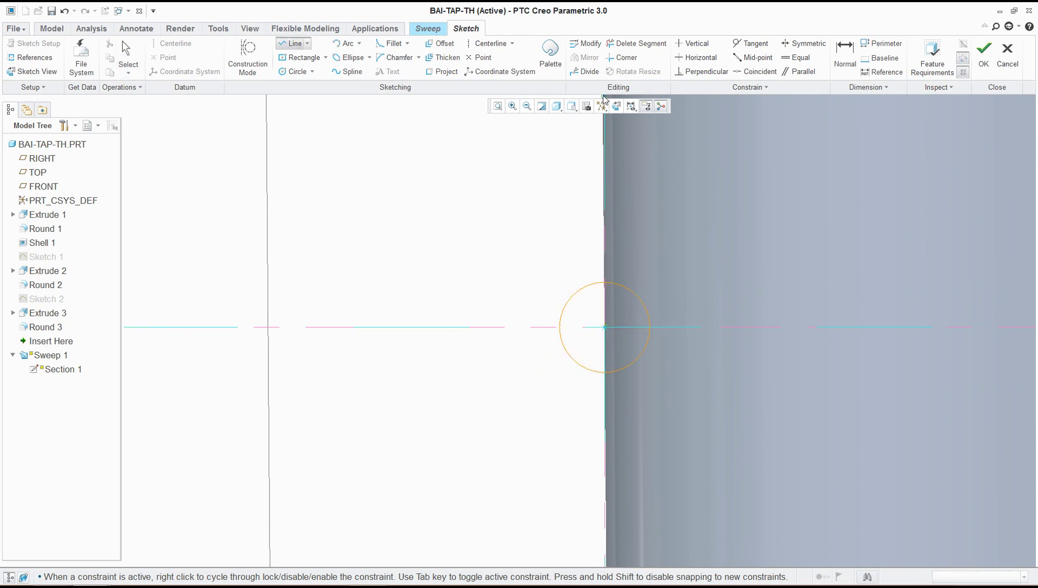
{"action": "left_click", "coordinate": [606, 285]}
{"action": "left_click", "coordinate": [605, 372]}
{"action": "middle_click", "coordinate": [559, 327]}
{"action": "left_click", "coordinate": [559, 327]}
{"action": "left_click", "coordinate": [650, 327]}
{"action": "middle_click", "coordinate": [599, 359]}
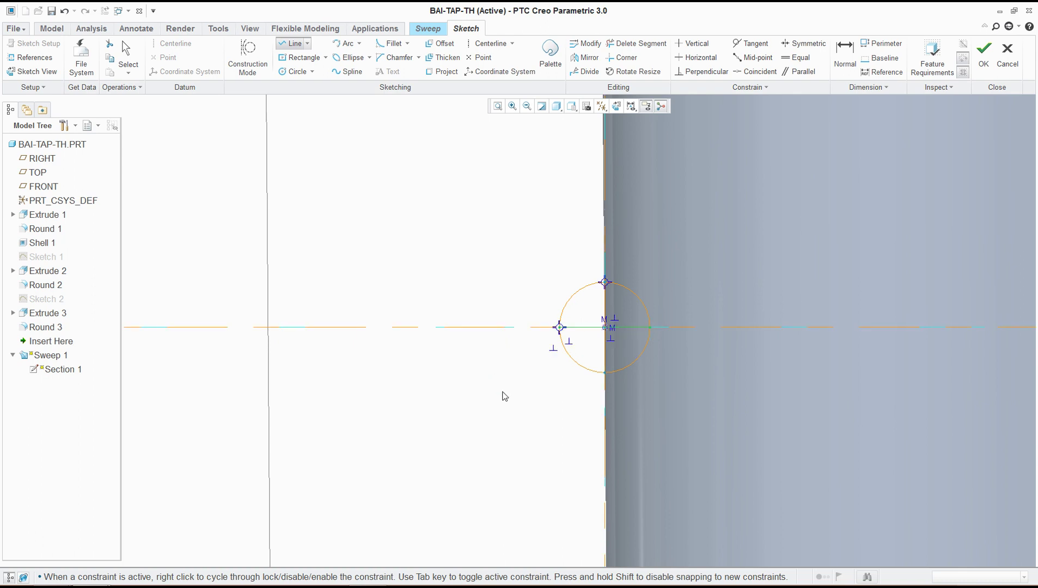
{"action": "middle_click", "coordinate": [505, 397]}
Trim the circle and its two lines down to the lower outer quarter circle and accept the section.
{"action": "left_click", "coordinate": [644, 45]}
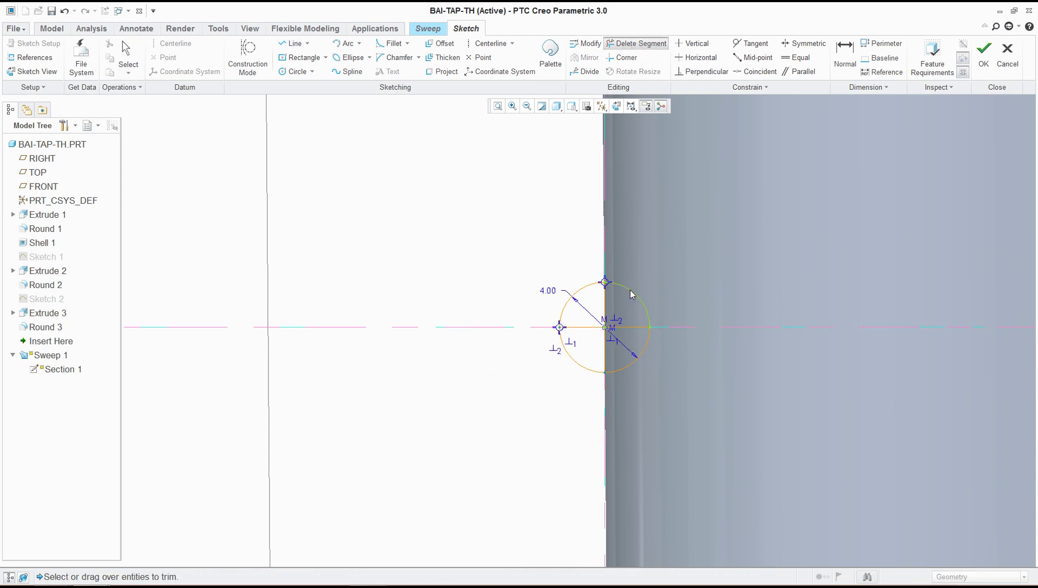
{"action": "left_click", "coordinate": [641, 355]}
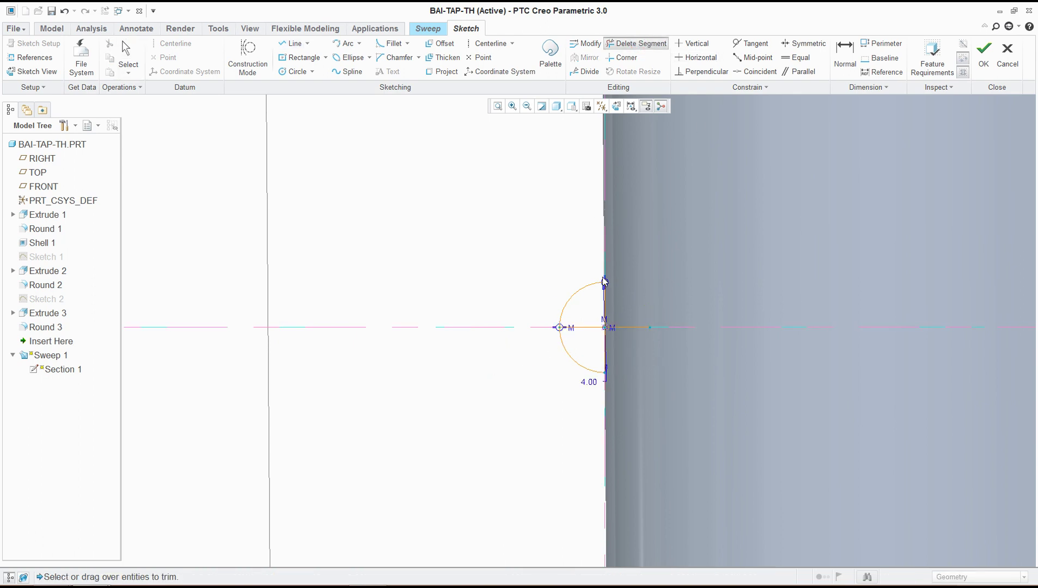
{"action": "left_click", "coordinate": [581, 299]}
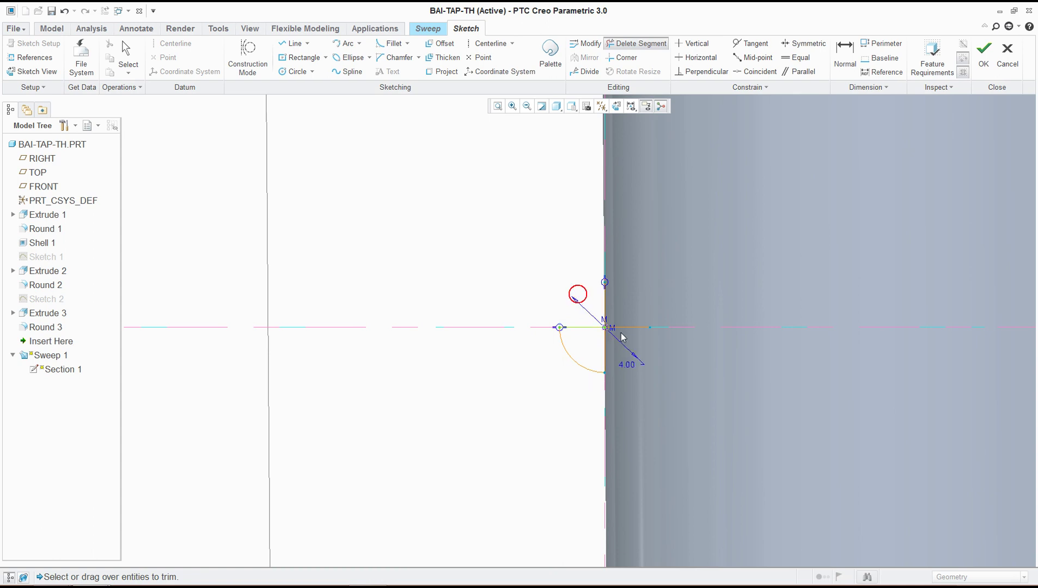
{"action": "left_click", "coordinate": [605, 301]}
{"action": "middle_click", "coordinate": [531, 276]}
{"action": "left_click", "coordinate": [984, 53]}
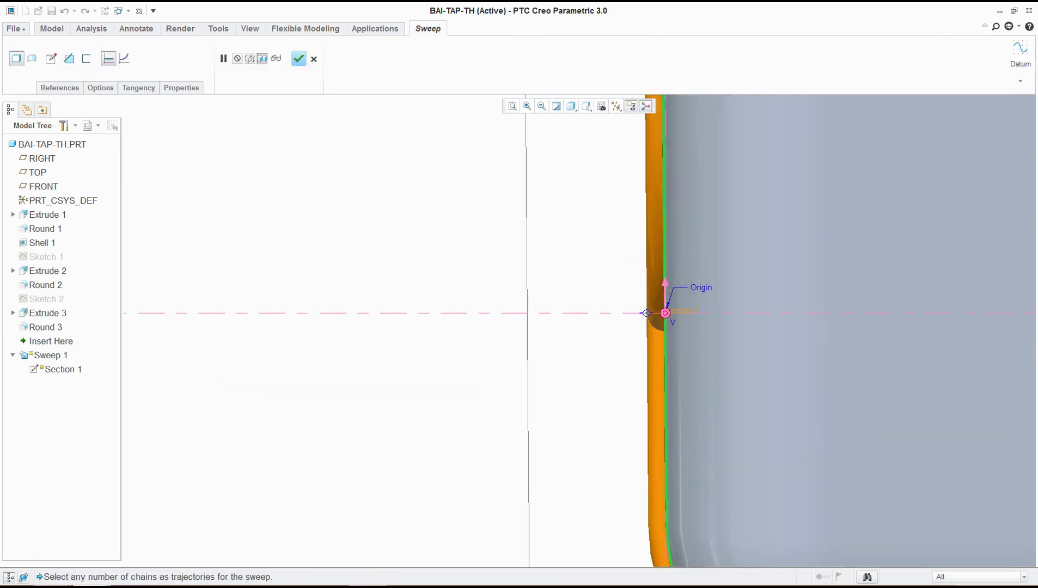
Inspect the sweep preview along the leg and foot edges and complete the redefined rim sweep.
{"action": "scroll", "coordinate": [775, 318], "scroll_direction": "up", "scroll_amount": 1}
{"action": "middle_click_drag", "start_coordinate": [775, 317], "coordinate": [660, 197]}
{"action": "scroll", "coordinate": [660, 198], "scroll_direction": "down", "scroll_amount": 2}
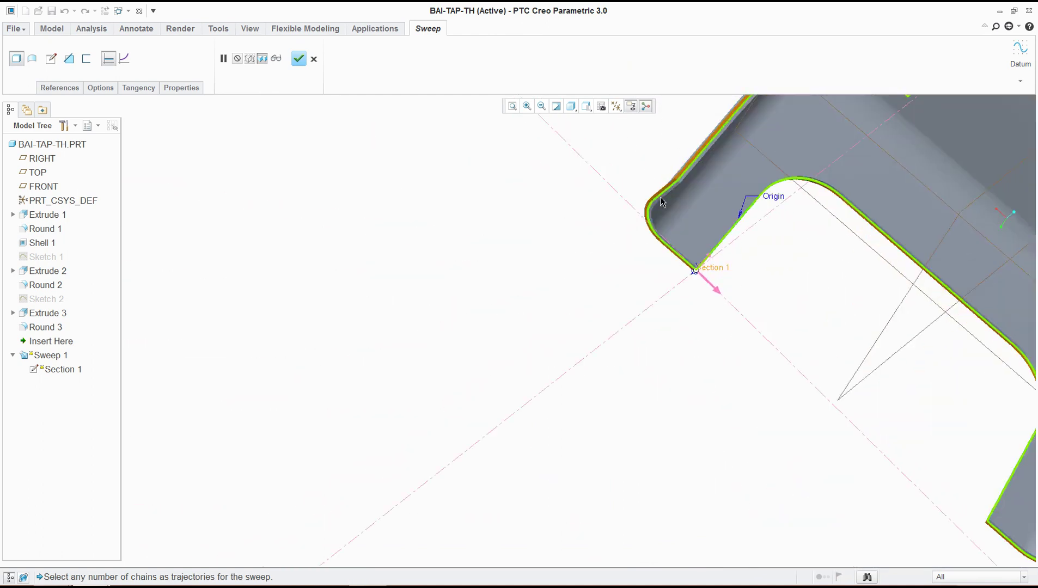
{"action": "scroll", "coordinate": [661, 193], "scroll_direction": "down", "scroll_amount": 8}
{"action": "scroll", "coordinate": [708, 161], "scroll_direction": "up", "scroll_amount": 3}
{"action": "scroll", "coordinate": [719, 180], "scroll_direction": "down", "scroll_amount": 1}
{"action": "scroll", "coordinate": [717, 186], "scroll_direction": "up", "scroll_amount": 3}
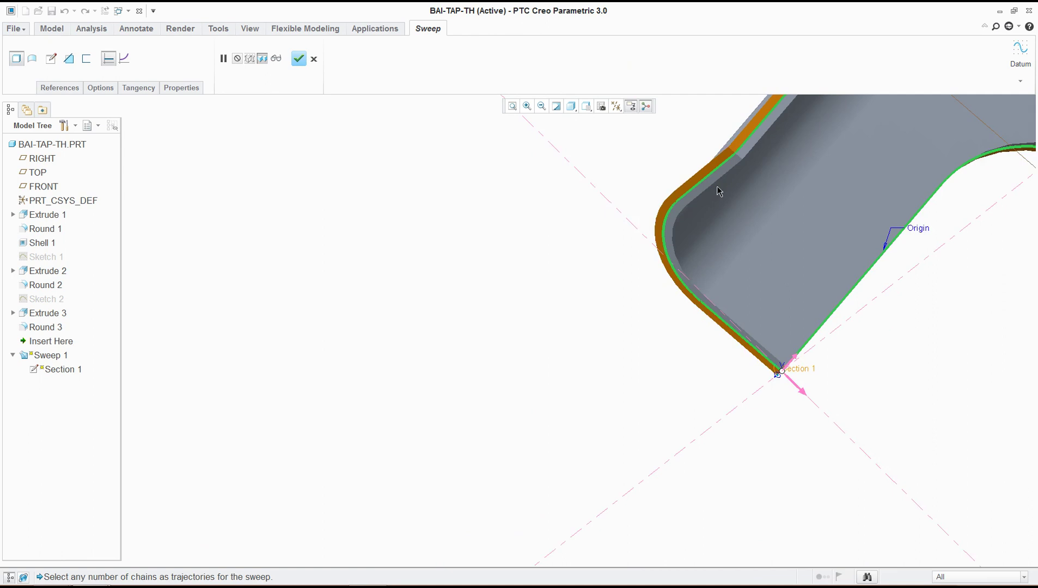
{"action": "scroll", "coordinate": [719, 191], "scroll_direction": "down", "scroll_amount": 3}
{"action": "scroll", "coordinate": [832, 258], "scroll_direction": "down", "scroll_amount": 3}
{"action": "middle_click_drag", "start_coordinate": [839, 256], "coordinate": [792, 264]}
{"action": "scroll", "coordinate": [784, 253], "scroll_direction": "up", "scroll_amount": 3}
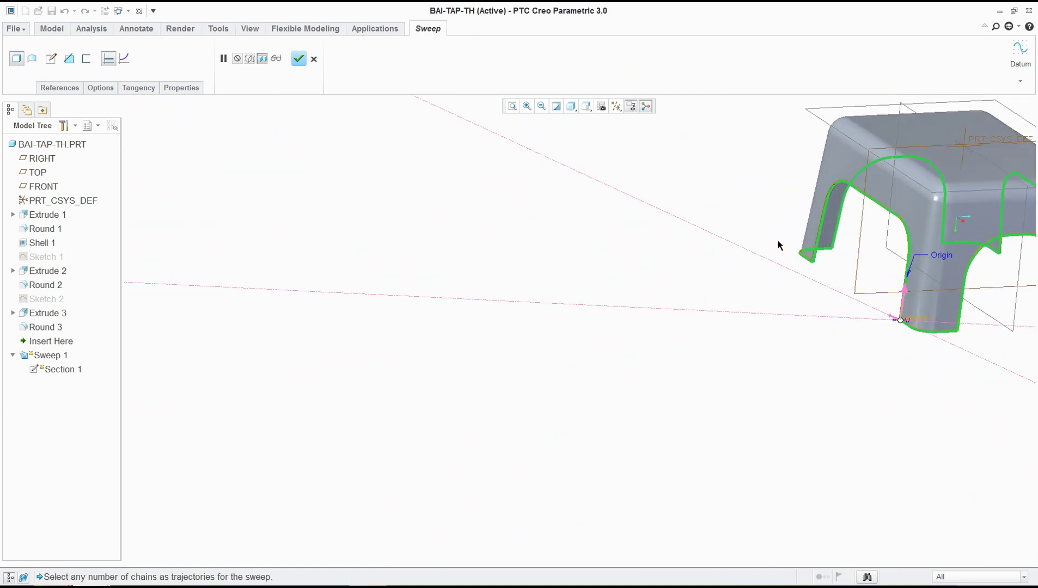
{"action": "left_click", "coordinate": [299, 60]}
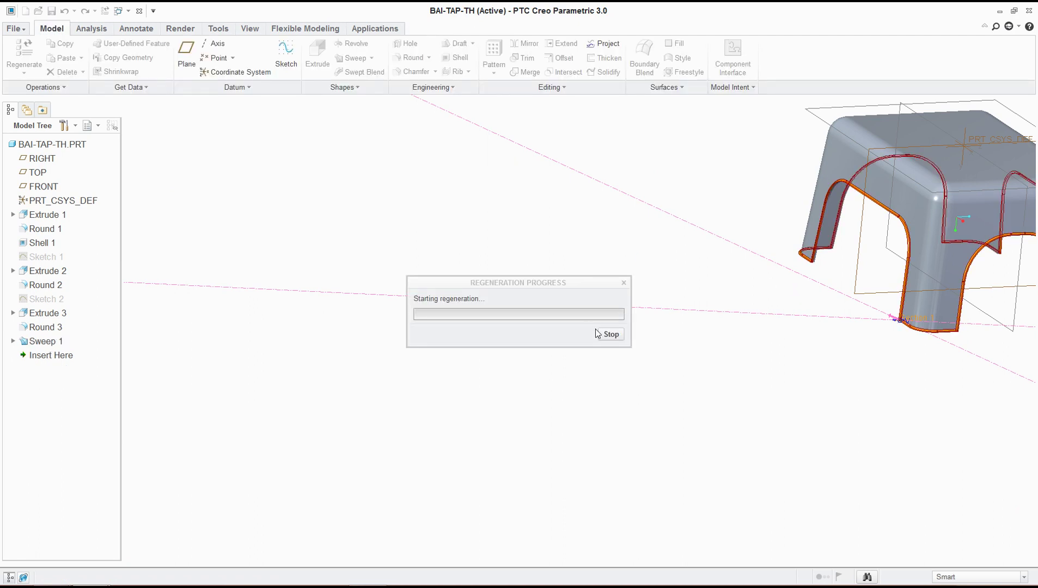
Inspect the finished rim around the stool's legs from several angles, using the Shading With Edges display style.
{"action": "middle_click_drag", "start_coordinate": [854, 290], "coordinate": [821, 326]}
{"action": "middle_click_drag", "start_coordinate": [908, 321], "coordinate": [575, 419]}
{"action": "left_click", "coordinate": [591, 430]}
{"action": "mouse_move", "coordinate": [654, 406]}
{"action": "middle_mouse_down"}
{"action": "mouse_move", "coordinate": [646, 333]}
{"action": "mouse_move", "coordinate": [610, 229]}
{"action": "middle_mouse_up"}
{"action": "left_click", "coordinate": [571, 107]}
{"action": "left_click", "coordinate": [593, 135]}
{"action": "middle_click_drag", "start_coordinate": [723, 303], "coordinate": [656, 427]}
{"action": "scroll", "coordinate": [585, 469], "scroll_direction": "up", "scroll_amount": 3}
{"action": "scroll", "coordinate": [586, 468], "scroll_direction": "down", "scroll_amount": 6}
{"action": "middle_click_drag", "start_coordinate": [594, 461], "coordinate": [327, 459]}
{"action": "scroll", "coordinate": [345, 449], "scroll_direction": "down", "scroll_amount": 3}
{"action": "mouse_move", "coordinate": [429, 430]}
{"action": "middle_mouse_down"}
{"action": "mouse_move", "coordinate": [470, 449]}
{"action": "mouse_move", "coordinate": [502, 443]}
{"action": "mouse_move", "coordinate": [427, 440]}
{"action": "middle_mouse_up"}
{"action": "scroll", "coordinate": [445, 440], "scroll_direction": "up", "scroll_amount": 1}
{"action": "scroll", "coordinate": [445, 440], "scroll_direction": "up", "scroll_amount": 4}
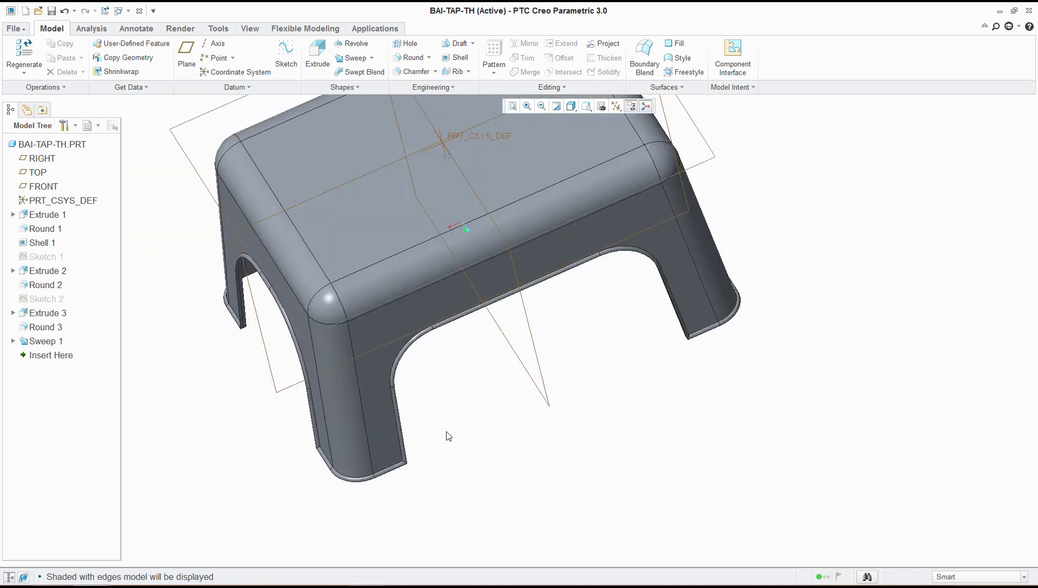
Switch to the Word design document, read the B9,10,11,12 chamfer instruction with its image, and return to Creo.
{"action": "key", "text": "alt+Tab"}
{"action": "scroll", "coordinate": [465, 408], "scroll_direction": "down", "scroll_amount": 15}
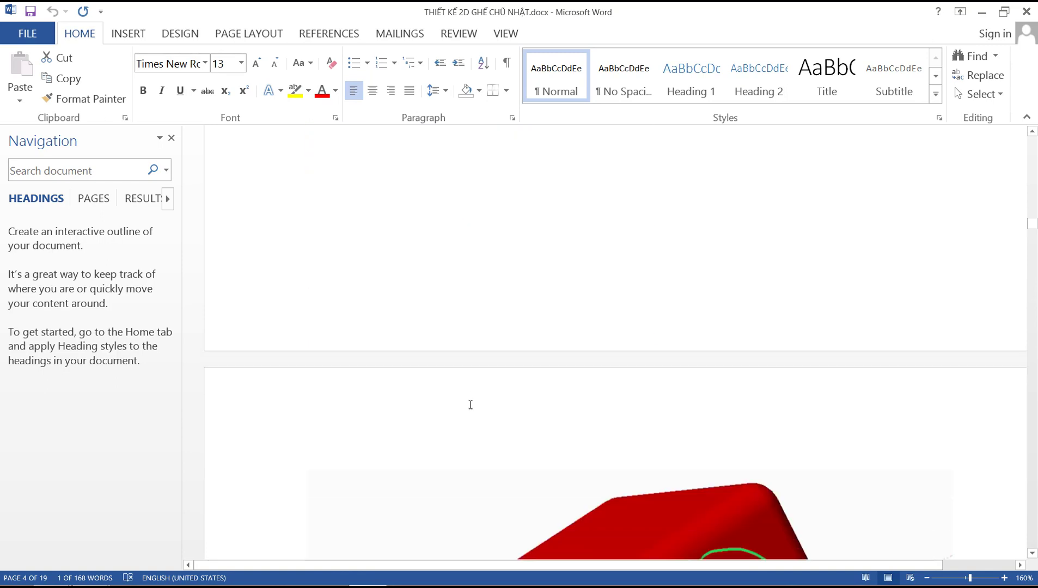
{"action": "scroll", "coordinate": [530, 357], "scroll_direction": "down", "scroll_amount": 4}
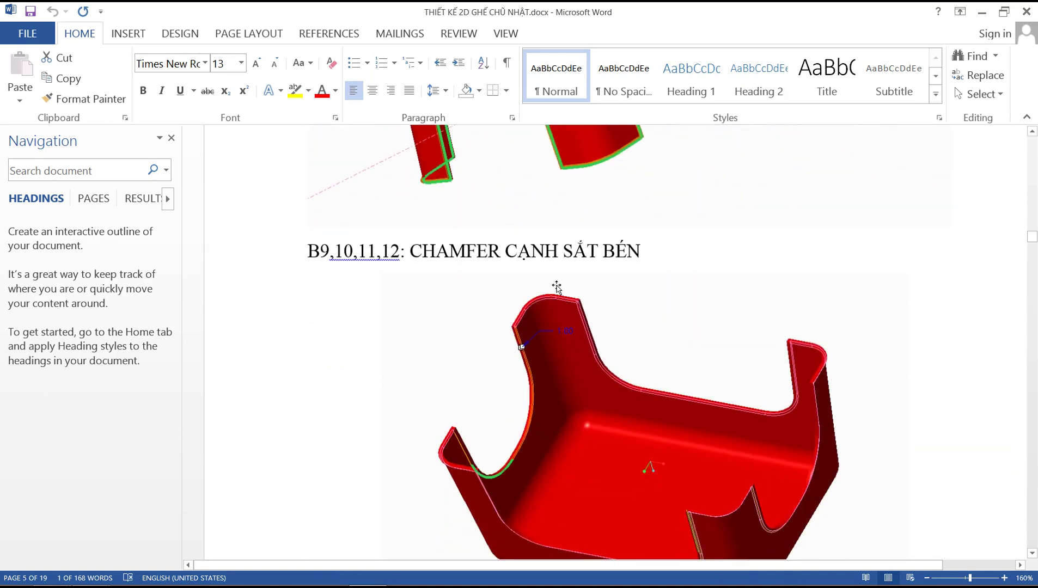
{"action": "key", "text": "alt+Tab"}
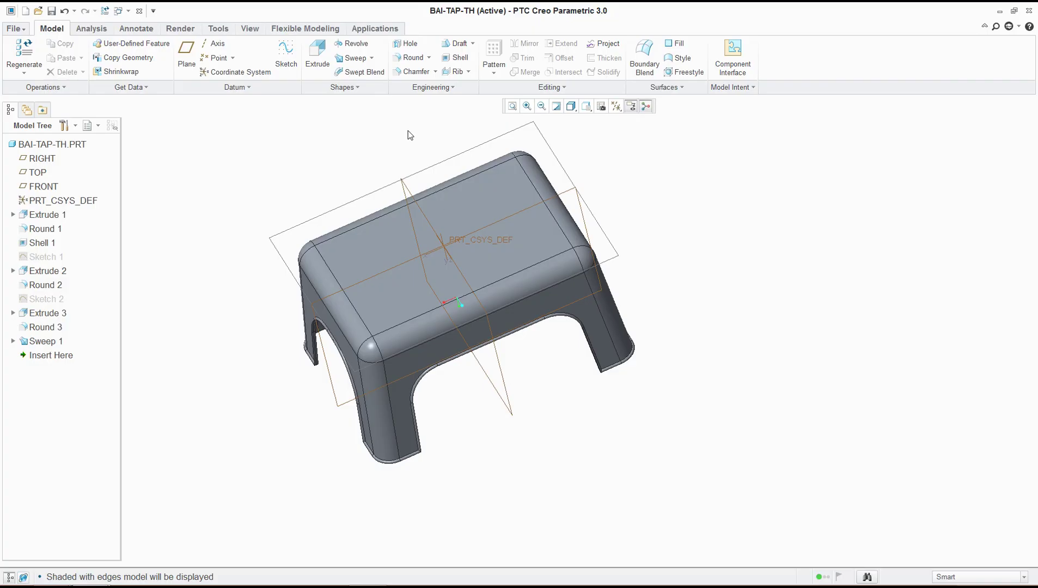
Start an edge chamfer and set the stool's display style to Shading With Reflections.
{"action": "left_click", "coordinate": [416, 71]}
{"action": "middle_click_drag", "start_coordinate": [458, 305], "coordinate": [504, 154]}
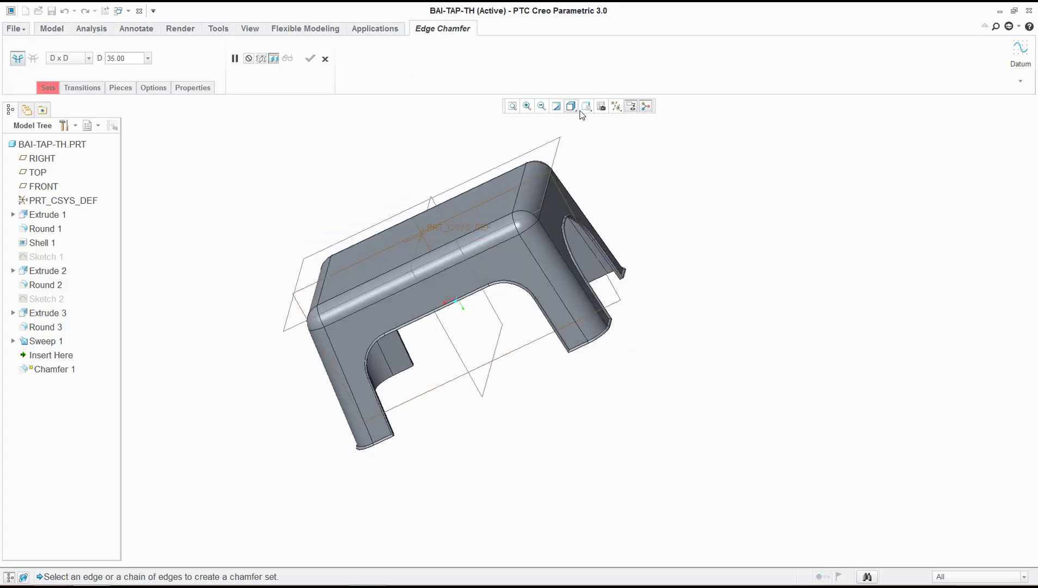
{"action": "left_click", "coordinate": [572, 106]}
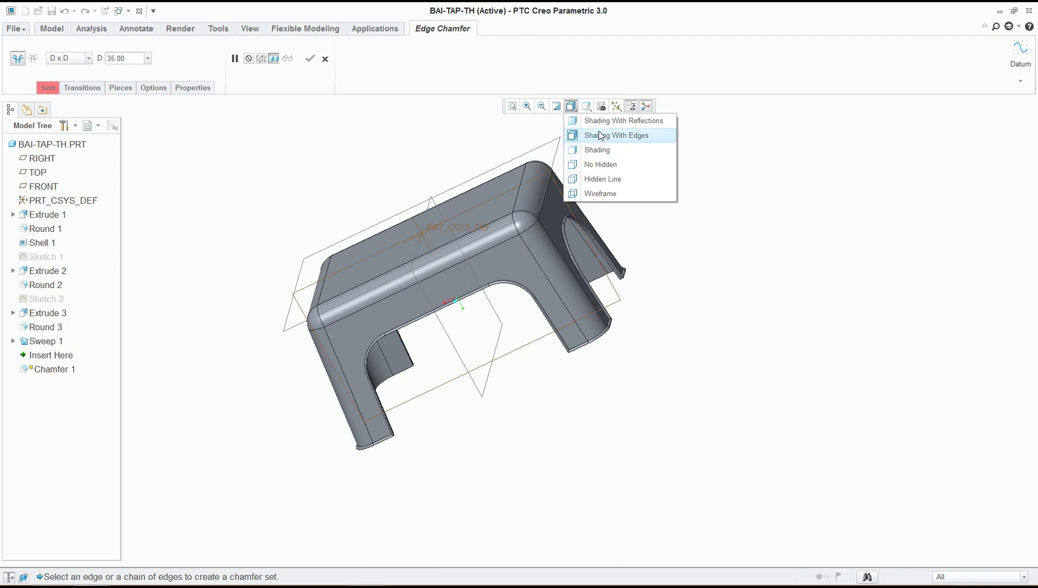
{"action": "left_click", "coordinate": [600, 121]}
{"action": "mouse_move", "coordinate": [596, 121]}
{"action": "middle_mouse_down"}
{"action": "mouse_move", "coordinate": [559, 250]}
{"action": "mouse_move", "coordinate": [461, 259]}
{"action": "middle_mouse_up"}
Following the B9 image in the Word document, chamfer the inner edge of one leg opening with D x D at 1.
{"action": "key", "text": "alt+Tab"}
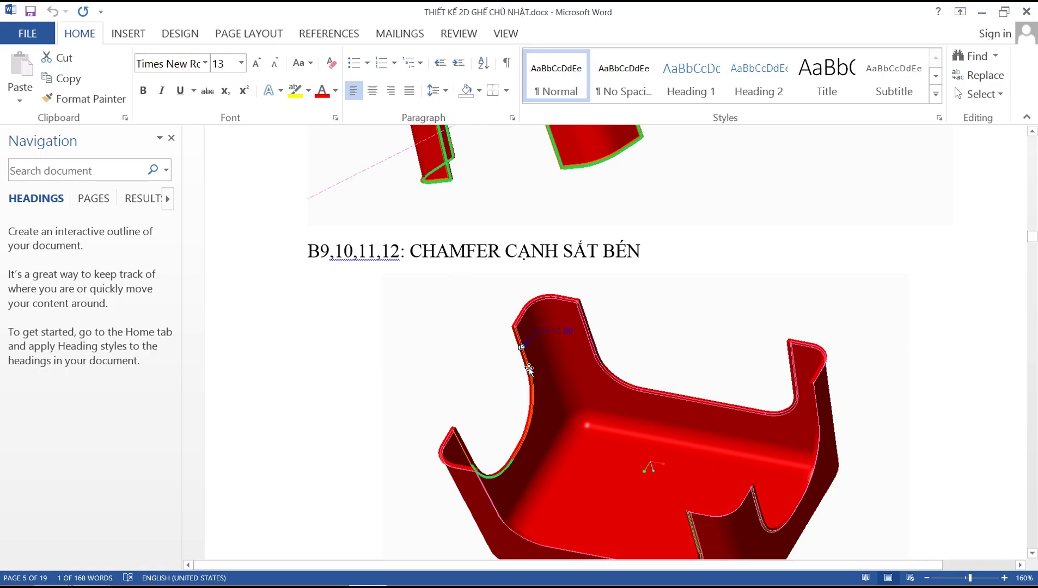
{"action": "key", "text": "alt+Tab"}
{"action": "middle_click_drag", "start_coordinate": [304, 258], "coordinate": [383, 323]}
{"action": "scroll", "coordinate": [380, 299], "scroll_direction": "down", "scroll_amount": 5}
{"action": "scroll", "coordinate": [381, 301], "scroll_direction": "down", "scroll_amount": 1}
{"action": "left_click", "coordinate": [378, 283]}
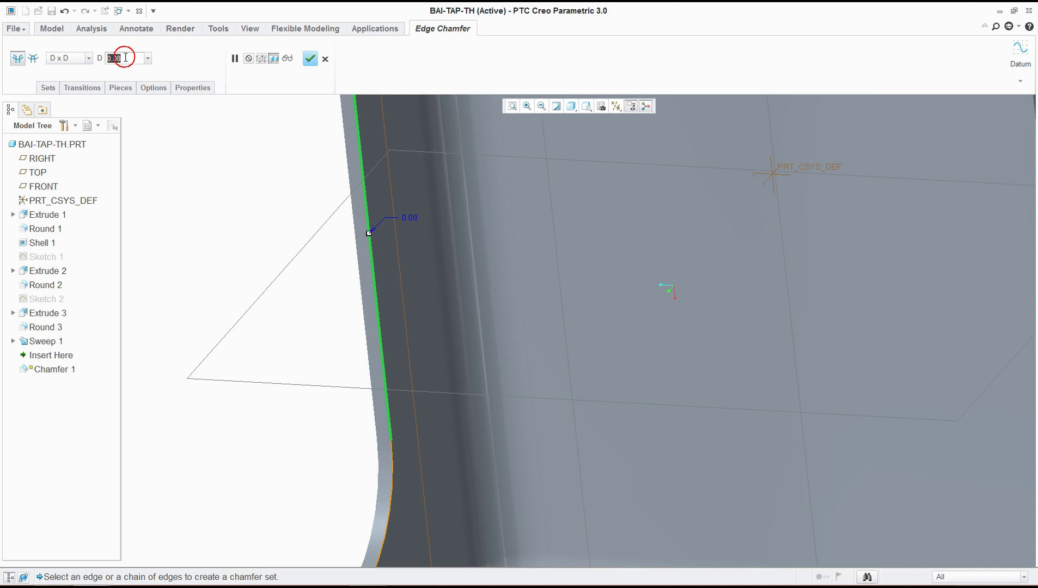
{"action": "type", "text": "1"}
{"action": "key", "text": "Return"}
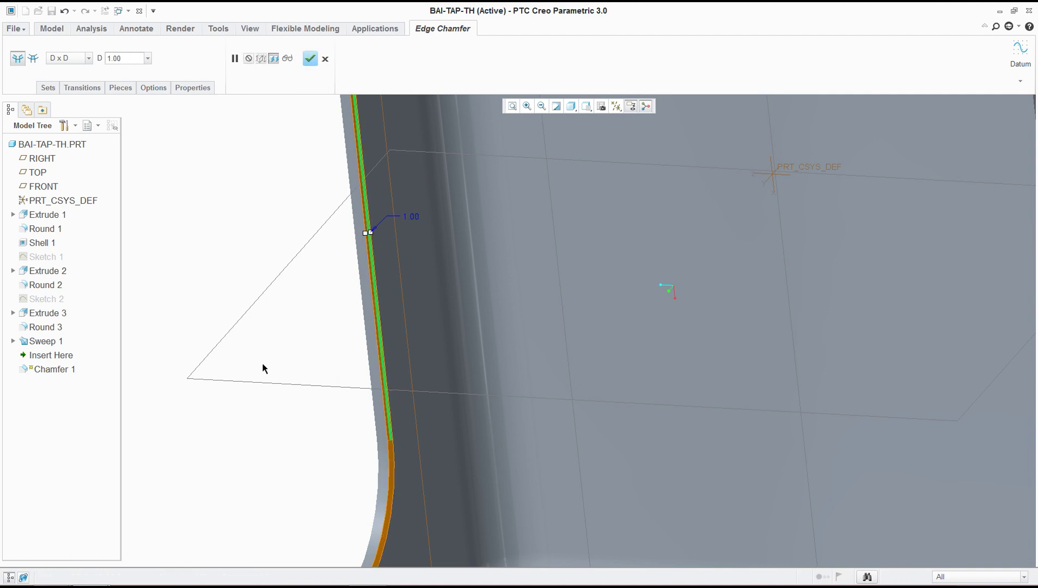
Add the inner bottom edge of the adjacent leg's foot and the neighbouring opening's inner edge to the 1.00 chamfer.
{"action": "scroll", "coordinate": [374, 482], "scroll_direction": "up", "scroll_amount": 3}
{"action": "middle_click_drag", "start_coordinate": [366, 430], "coordinate": [349, 310]}
{"action": "scroll", "coordinate": [264, 231], "scroll_direction": "down", "scroll_amount": 5}
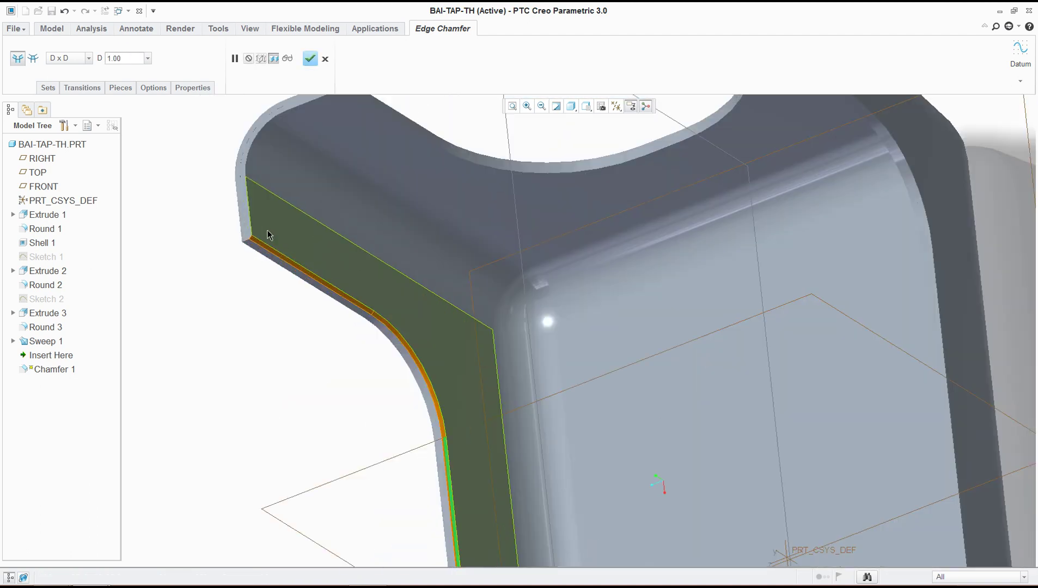
{"action": "left_click", "coordinate": [237, 199]}
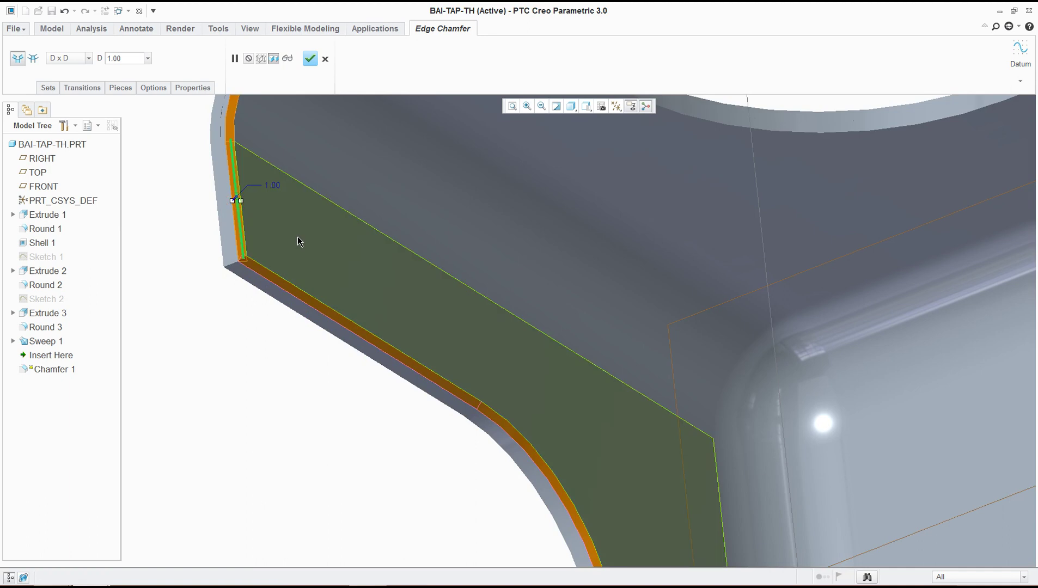
{"action": "scroll", "coordinate": [298, 236], "scroll_direction": "up", "scroll_amount": 4}
{"action": "left_click", "coordinate": [376, 125], "text": "ctrl"}
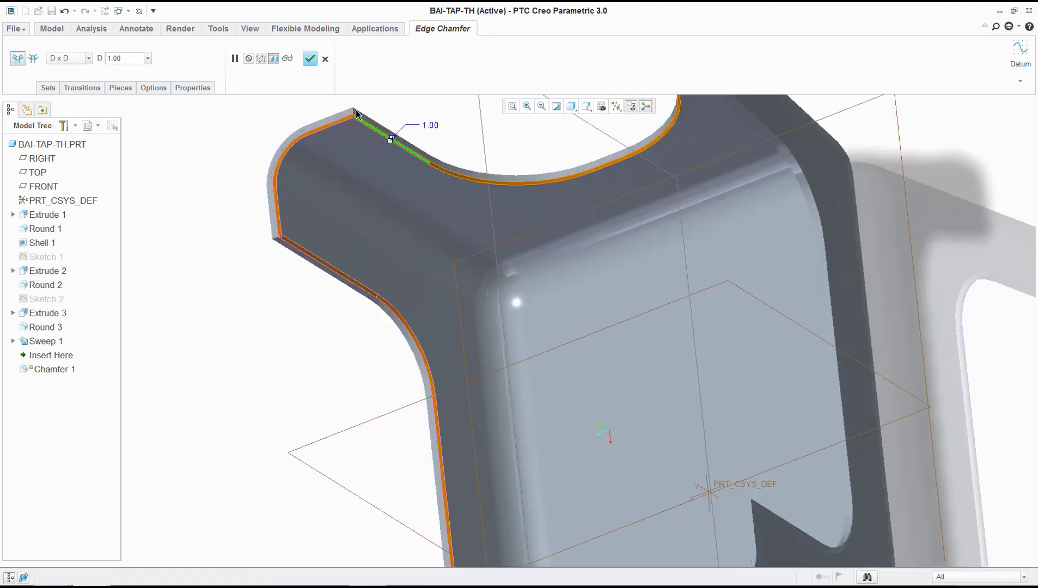
Add the short corner edge between the foot and the opening to the 1.00 chamfer and complete it.
{"action": "scroll", "coordinate": [353, 130], "scroll_direction": "down", "scroll_amount": 5}
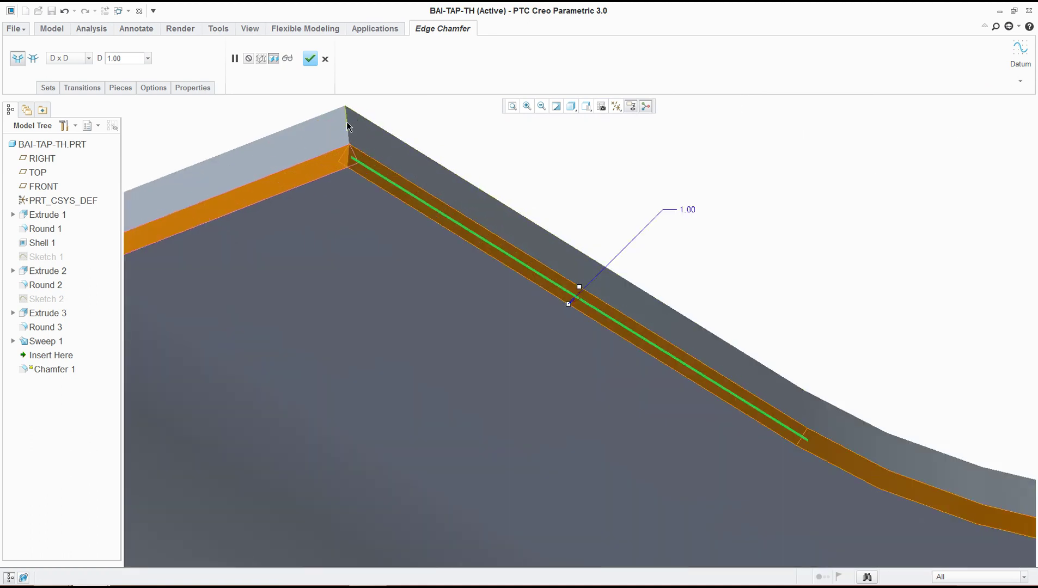
{"action": "left_click", "coordinate": [348, 123]}
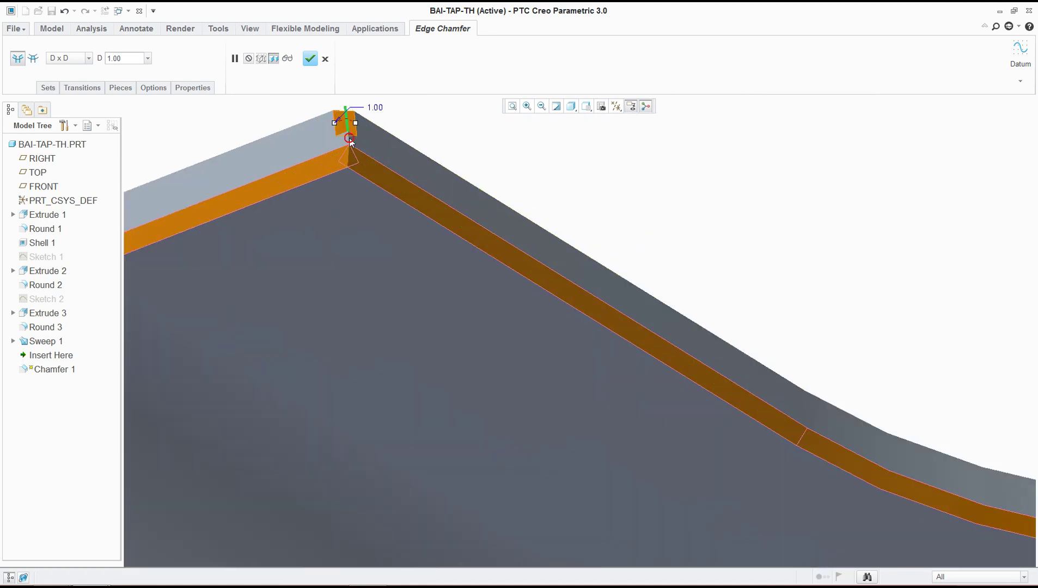
{"action": "scroll", "coordinate": [353, 155], "scroll_direction": "down", "scroll_amount": 2}
{"action": "middle_click_drag", "start_coordinate": [349, 153], "coordinate": [266, 438], "text": "shift"}
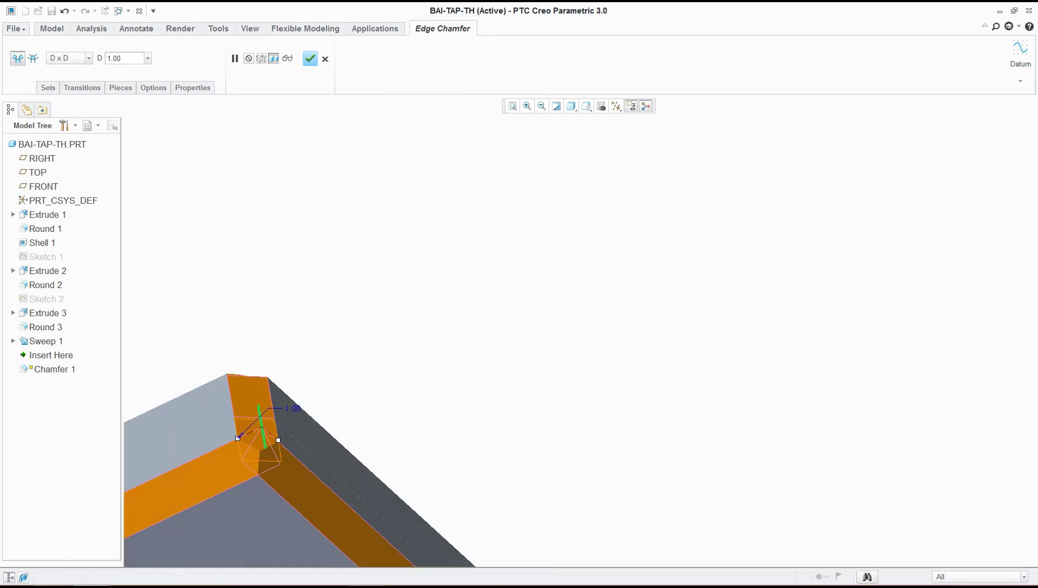
{"action": "scroll", "coordinate": [321, 393], "scroll_direction": "down", "scroll_amount": 3}
{"action": "scroll", "coordinate": [318, 365], "scroll_direction": "up", "scroll_amount": 3}
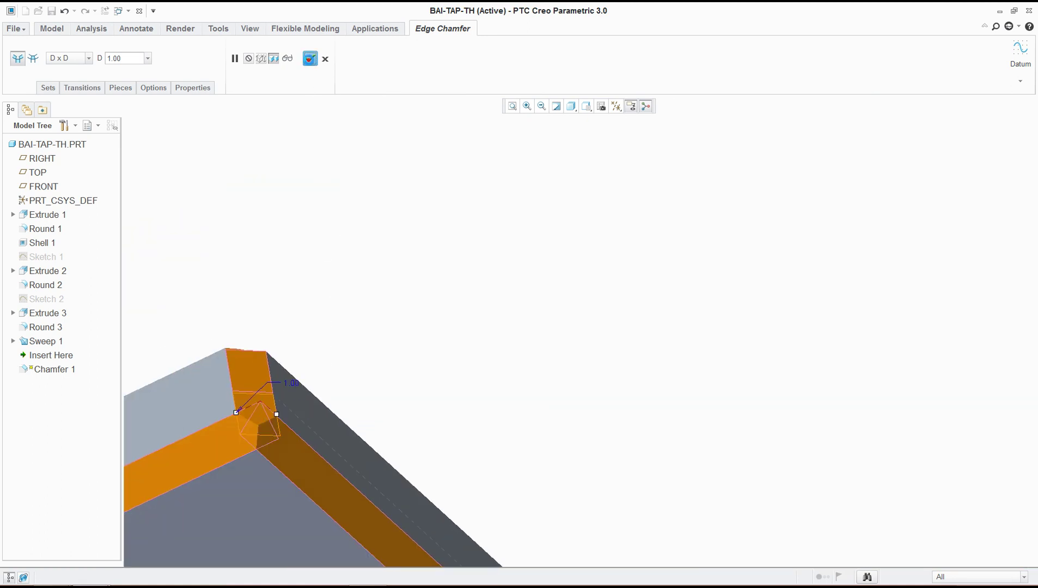
{"action": "left_click", "coordinate": [310, 58]}
Redefine Chamfer 1 and add the short corner edge at the next leg's foot at 1.00.
{"action": "scroll", "coordinate": [284, 409], "scroll_direction": "up", "scroll_amount": 5}
{"action": "middle_click_drag", "start_coordinate": [286, 409], "coordinate": [376, 425]}
{"action": "right_click", "coordinate": [61, 356]}
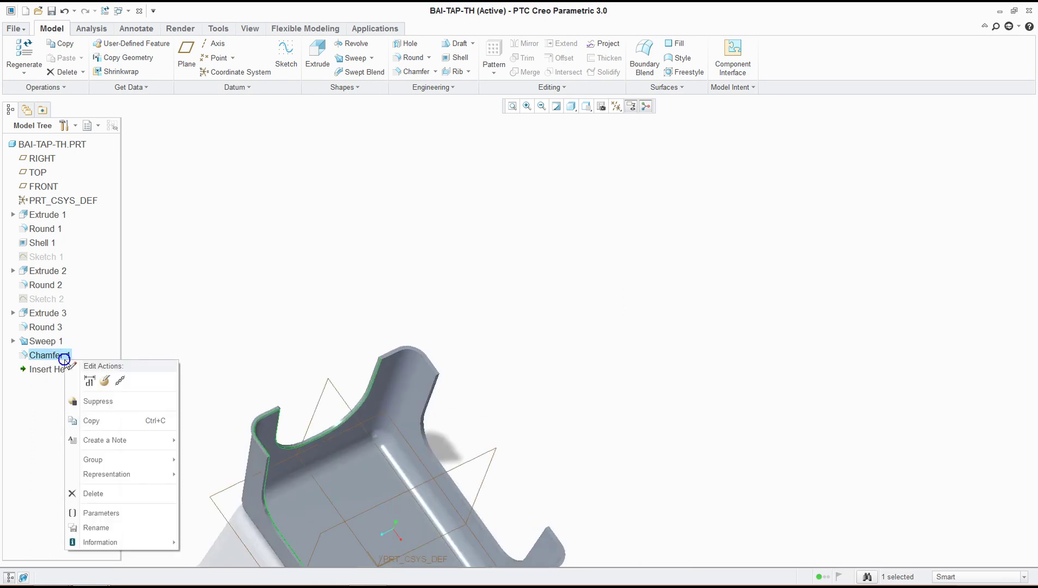
{"action": "left_click", "coordinate": [104, 381]}
{"action": "scroll", "coordinate": [430, 370], "scroll_direction": "down", "scroll_amount": 5}
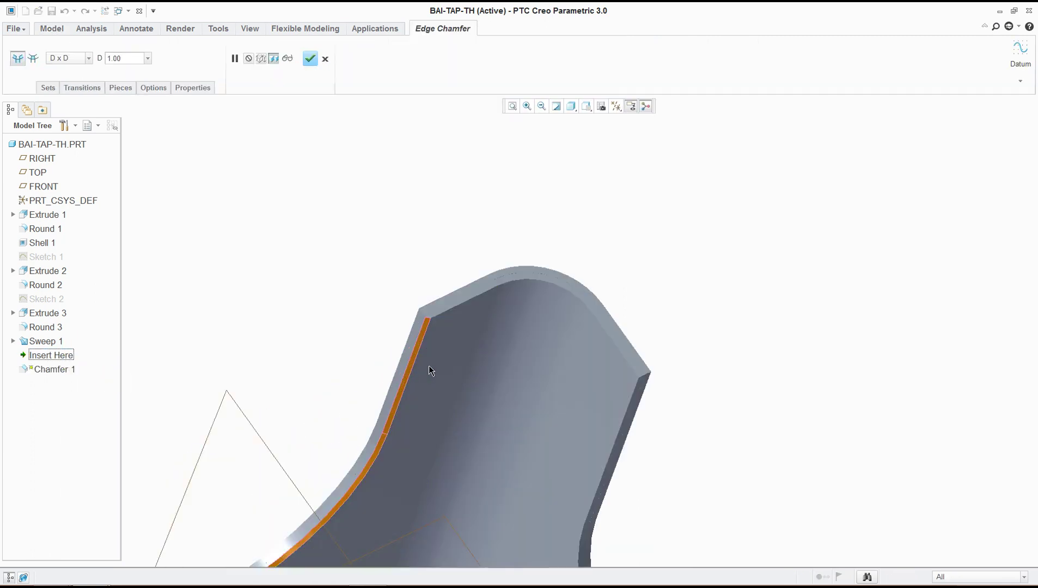
{"action": "scroll", "coordinate": [430, 337], "scroll_direction": "down", "scroll_amount": 3}
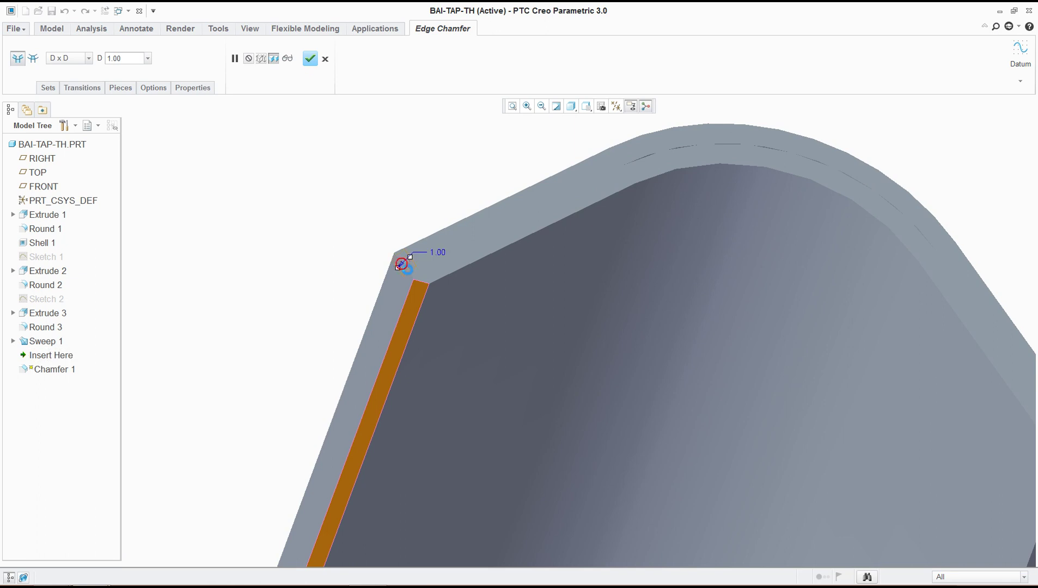
{"action": "left_click", "coordinate": [412, 279]}
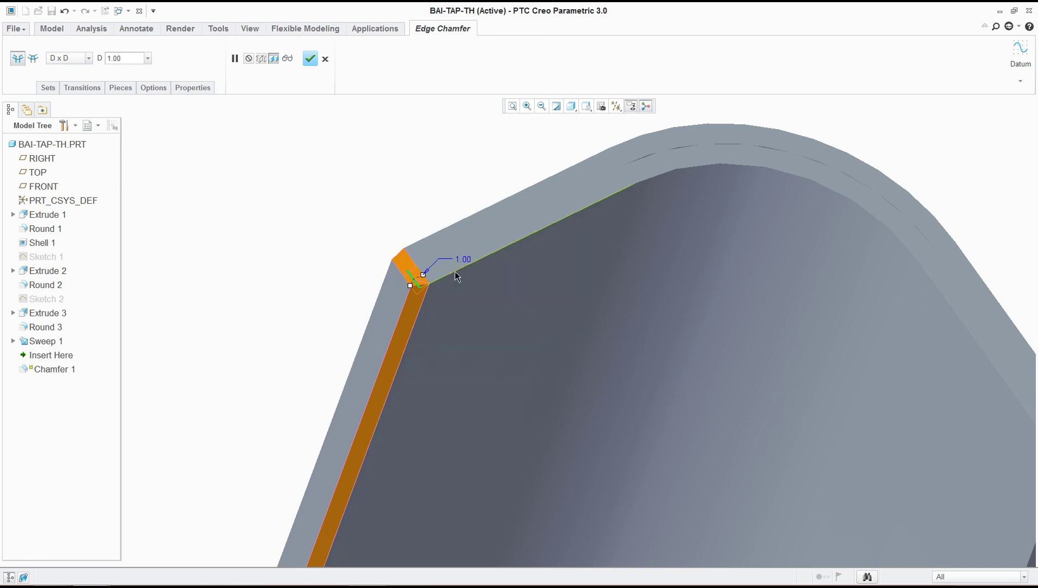
Add this foot's inner bottom edge, its other short corner edge and the following opening's inner edge to the 1.00 chamfer.
{"action": "left_click", "coordinate": [527, 241]}
{"action": "scroll", "coordinate": [526, 241], "scroll_direction": "up", "scroll_amount": 5}
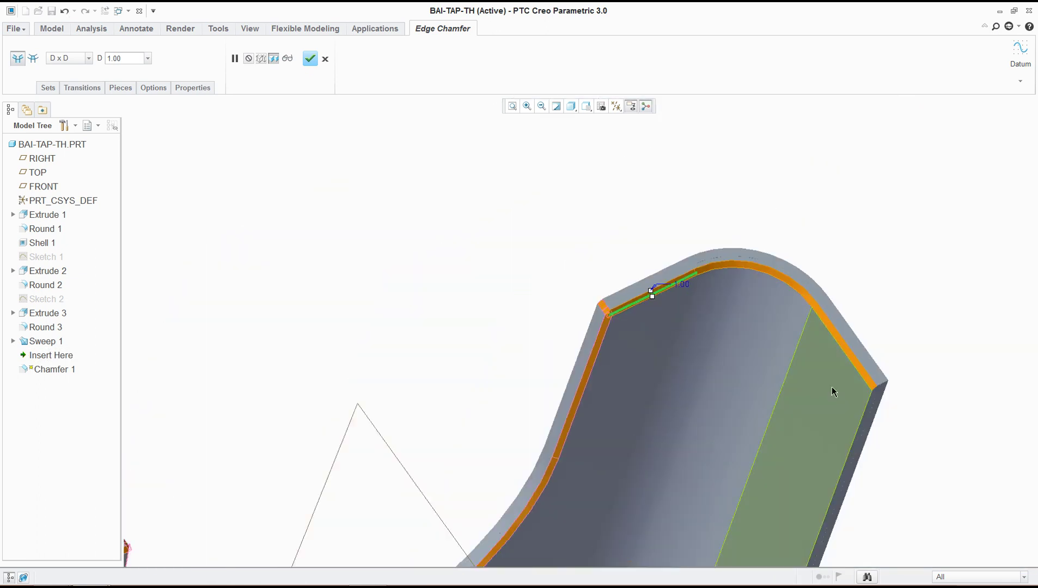
{"action": "scroll", "coordinate": [878, 381], "scroll_direction": "down", "scroll_amount": 5}
{"action": "left_click", "coordinate": [876, 377]}
{"action": "scroll", "coordinate": [896, 405], "scroll_direction": "up", "scroll_amount": 1}
{"action": "scroll", "coordinate": [894, 416], "scroll_direction": "down", "scroll_amount": 1}
{"action": "scroll", "coordinate": [883, 436], "scroll_direction": "up", "scroll_amount": 4}
{"action": "left_click", "coordinate": [863, 457]}
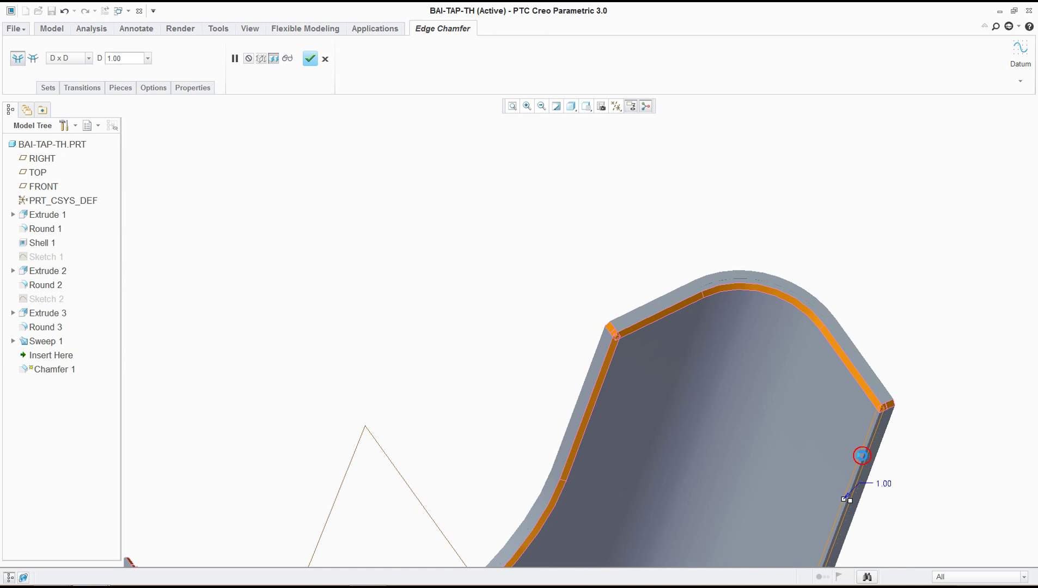
Add the short corner edges and the inner bottom edge of the next leg's foot to the 1.00 chamfer.
{"action": "scroll", "coordinate": [863, 466], "scroll_direction": "down", "scroll_amount": 8}
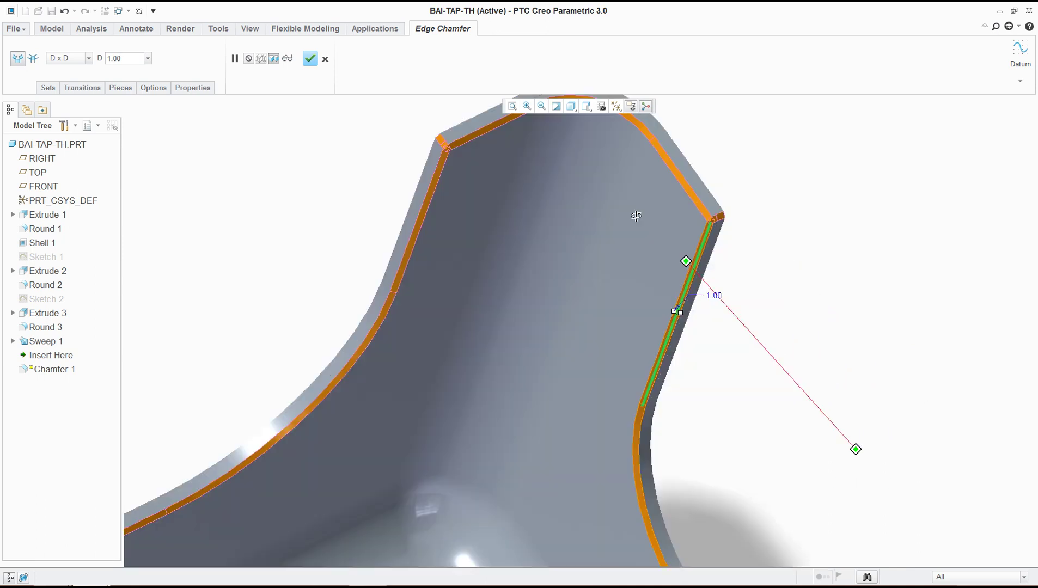
{"action": "scroll", "coordinate": [629, 452], "scroll_direction": "up", "scroll_amount": 6}
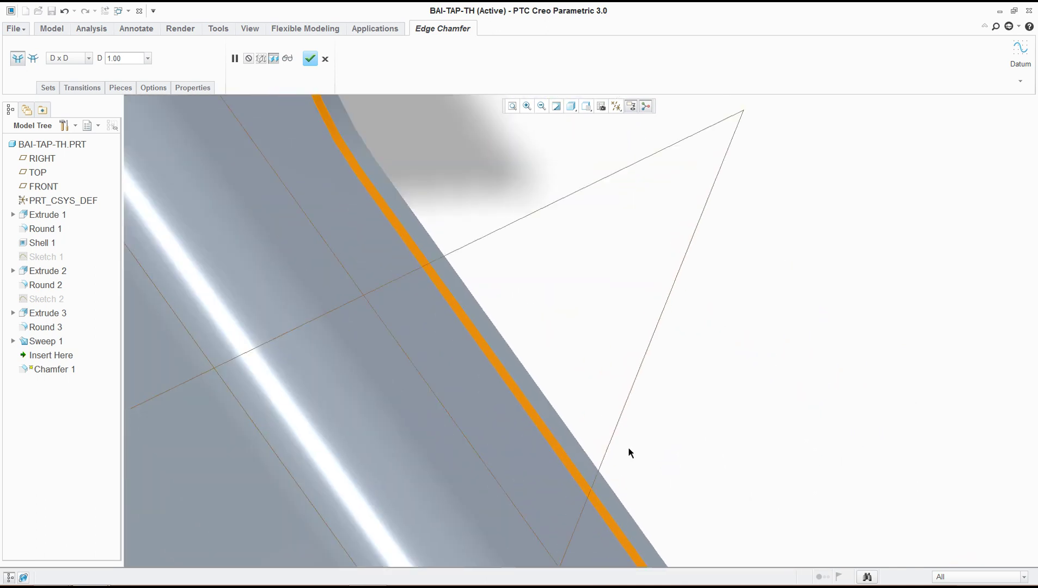
{"action": "scroll", "coordinate": [530, 404], "scroll_direction": "down", "scroll_amount": 2}
{"action": "middle_click_drag", "start_coordinate": [530, 405], "coordinate": [579, 358]}
{"action": "middle_click_drag", "start_coordinate": [558, 207], "coordinate": [572, 390], "text": "shift"}
{"action": "scroll", "coordinate": [480, 250], "scroll_direction": "up", "scroll_amount": 4}
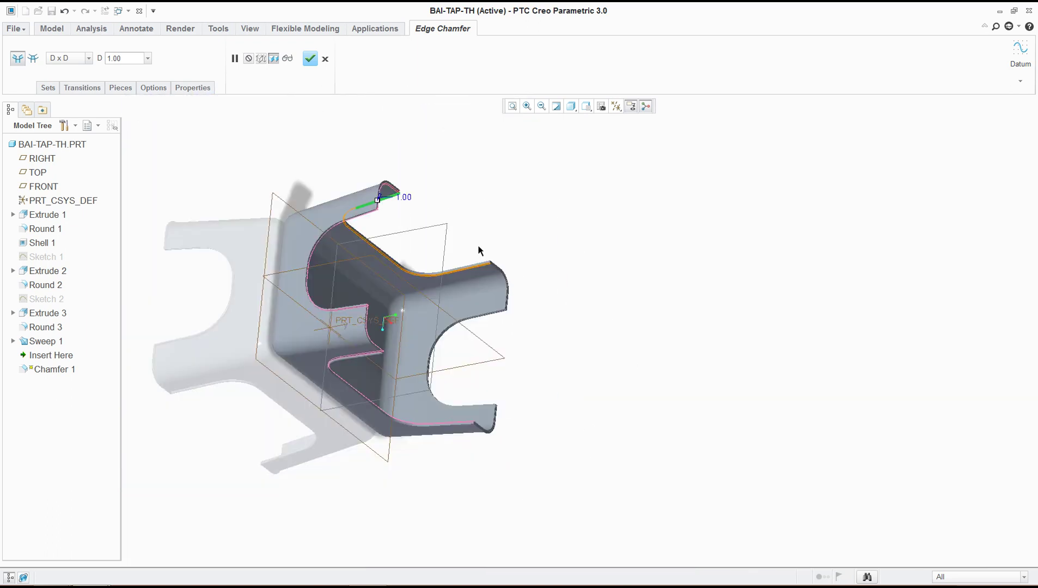
{"action": "scroll", "coordinate": [489, 271], "scroll_direction": "down", "scroll_amount": 7}
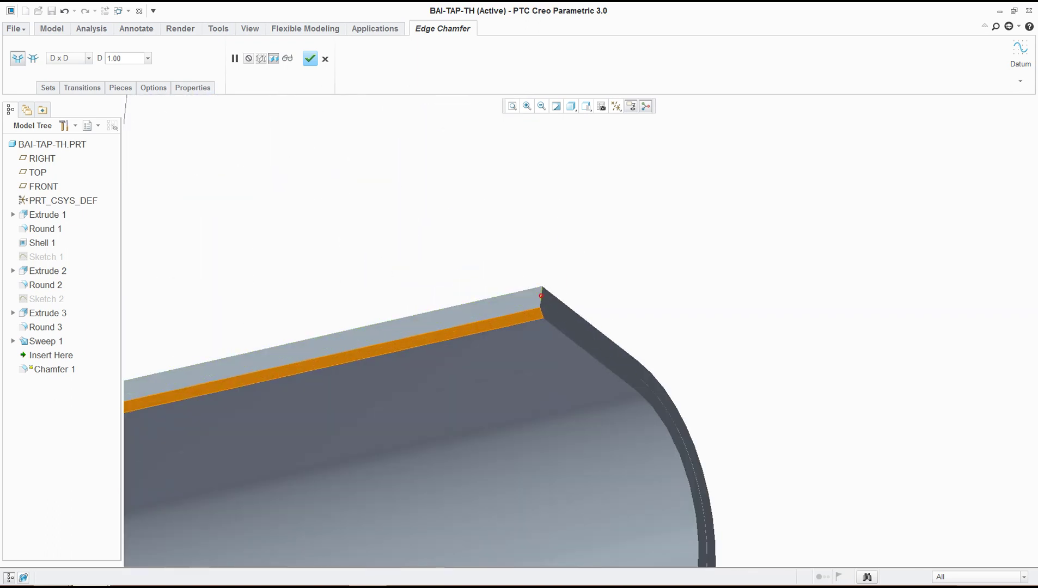
{"action": "scroll", "coordinate": [545, 308], "scroll_direction": "down", "scroll_amount": 4}
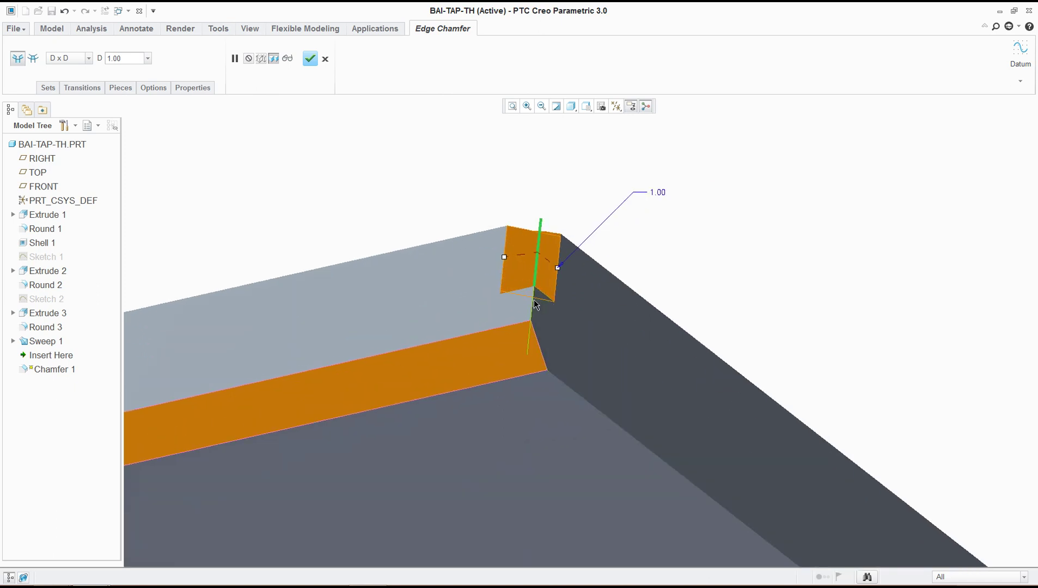
{"action": "scroll", "coordinate": [534, 316], "scroll_direction": "up", "scroll_amount": 4}
{"action": "scroll", "coordinate": [542, 338], "scroll_direction": "down", "scroll_amount": 2}
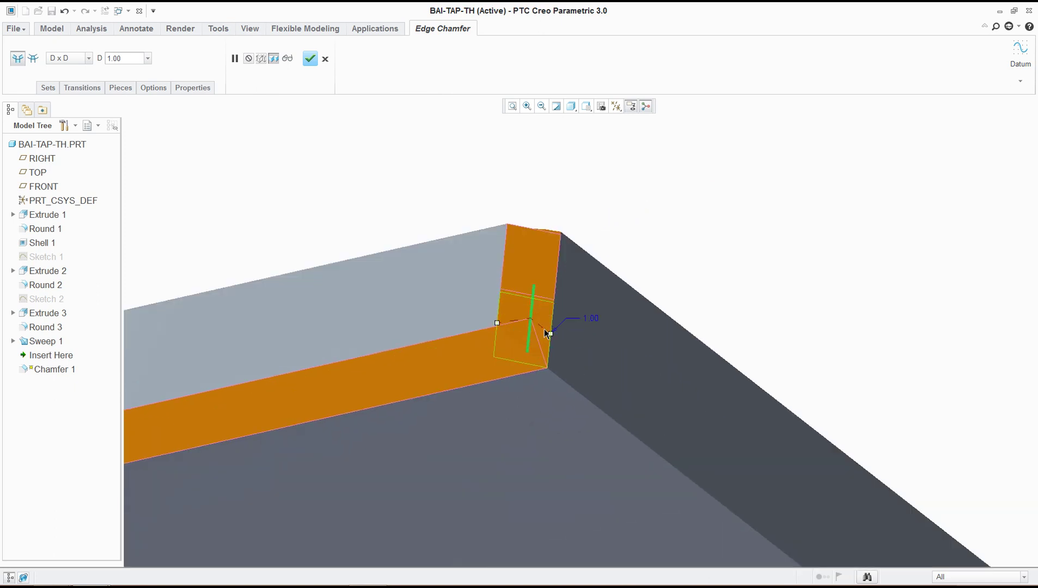
{"action": "scroll", "coordinate": [547, 348], "scroll_direction": "up", "scroll_amount": 2}
{"action": "left_click", "coordinate": [637, 423], "text": "ctrl"}
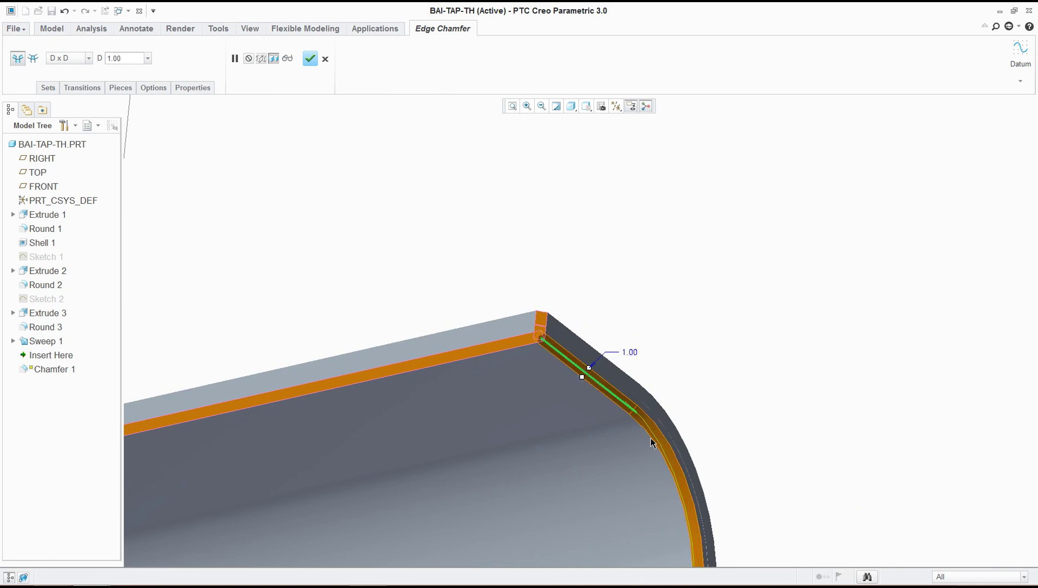
Try to add the short corner edge at the other end of this foot to the chamfer.
{"action": "middle_click_drag", "start_coordinate": [670, 446], "coordinate": [549, 397]}
{"action": "left_click", "coordinate": [542, 375]}
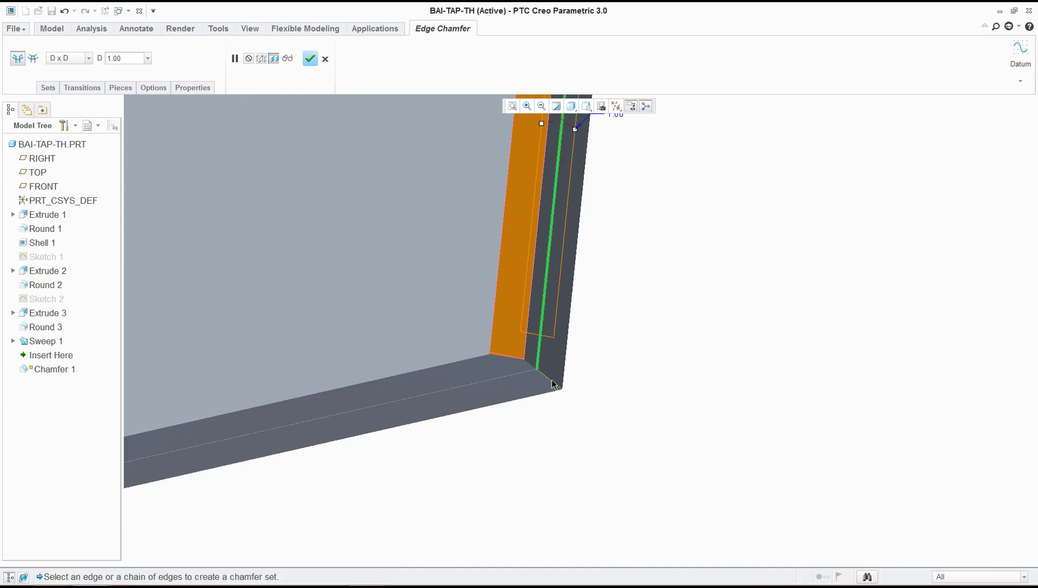
{"action": "left_click", "coordinate": [539, 356]}
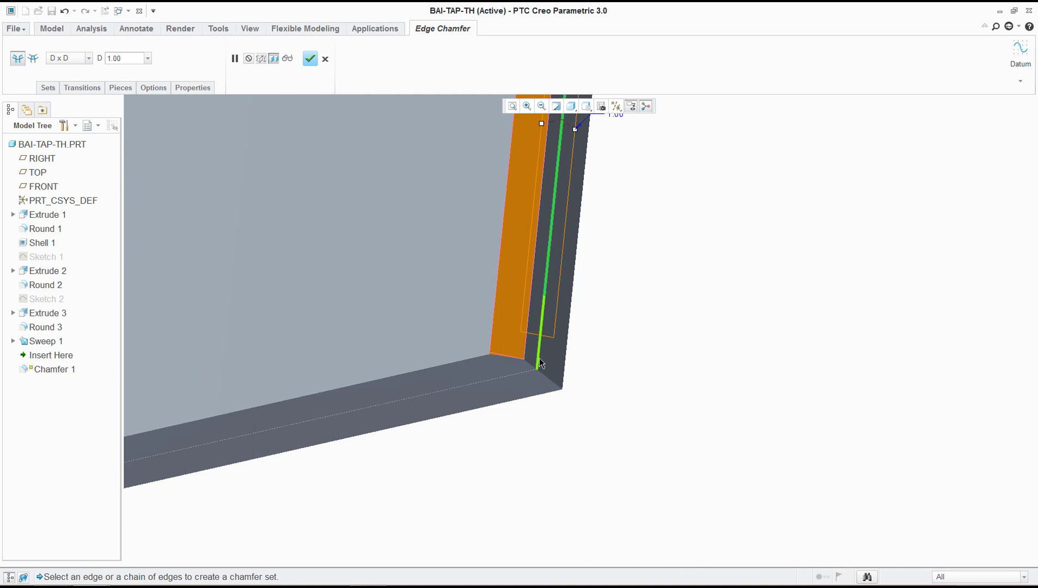
{"action": "left_click", "coordinate": [538, 360], "text": "ctrl"}
{"action": "scroll", "coordinate": [526, 363], "scroll_direction": "down", "scroll_amount": 2}
{"action": "scroll", "coordinate": [530, 368], "scroll_direction": "up", "scroll_amount": 9}
{"action": "middle_click_drag", "start_coordinate": [463, 360], "coordinate": [406, 309]}
Delete the empty Set 15 from the chamfer sets.
{"action": "left_click", "coordinate": [46, 88]}
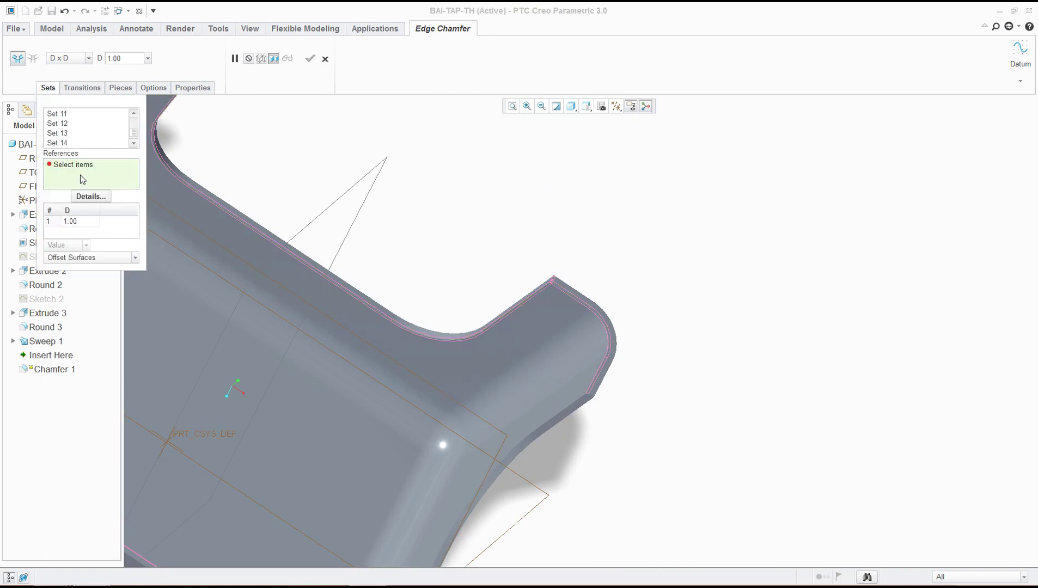
{"action": "left_click", "coordinate": [131, 133]}
{"action": "right_click", "coordinate": [65, 132]}
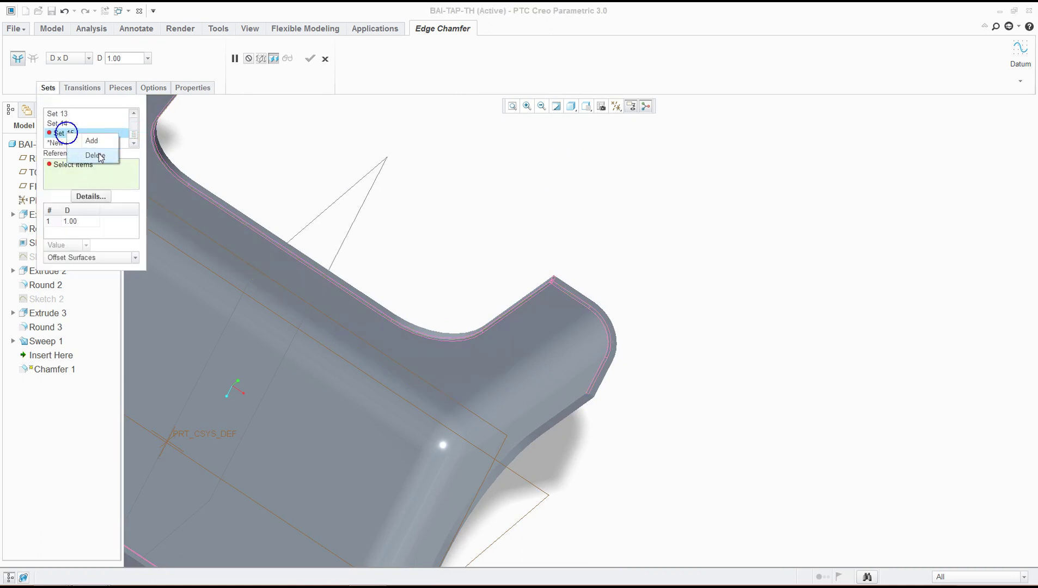
{"action": "left_click", "coordinate": [99, 154]}
Add the short edges at this foot's other corner and the following opening's inner edge to the 1.00 chamfer.
{"action": "middle_click_drag", "start_coordinate": [514, 348], "coordinate": [495, 322]}
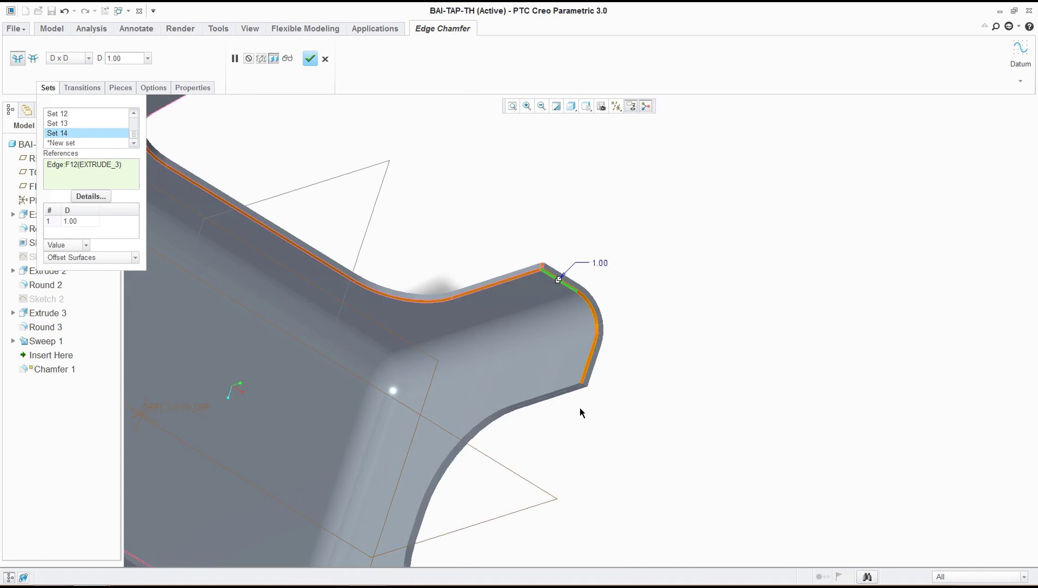
{"action": "scroll", "coordinate": [580, 404], "scroll_direction": "down", "scroll_amount": 6}
{"action": "scroll", "coordinate": [593, 381], "scroll_direction": "up", "scroll_amount": 2}
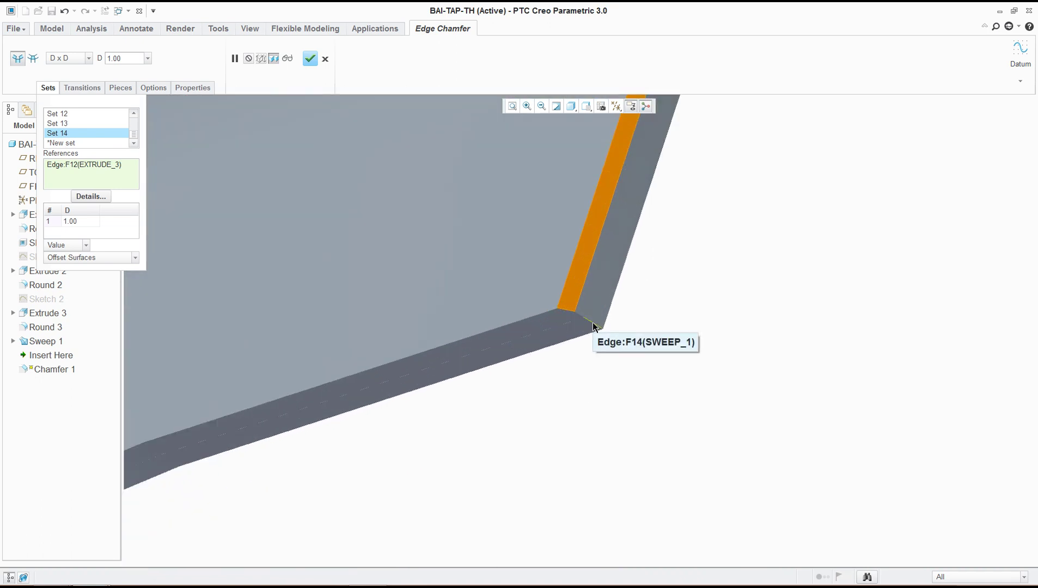
{"action": "left_click", "coordinate": [593, 325]}
{"action": "left_click", "coordinate": [579, 316]}
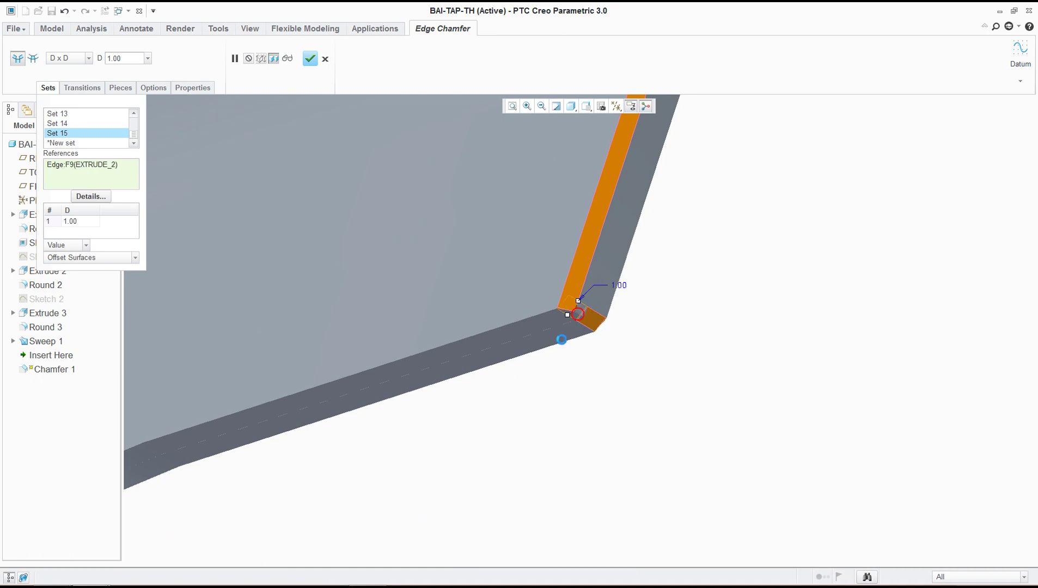
{"action": "left_click", "coordinate": [498, 327]}
{"action": "scroll", "coordinate": [451, 452], "scroll_direction": "up", "scroll_amount": 8}
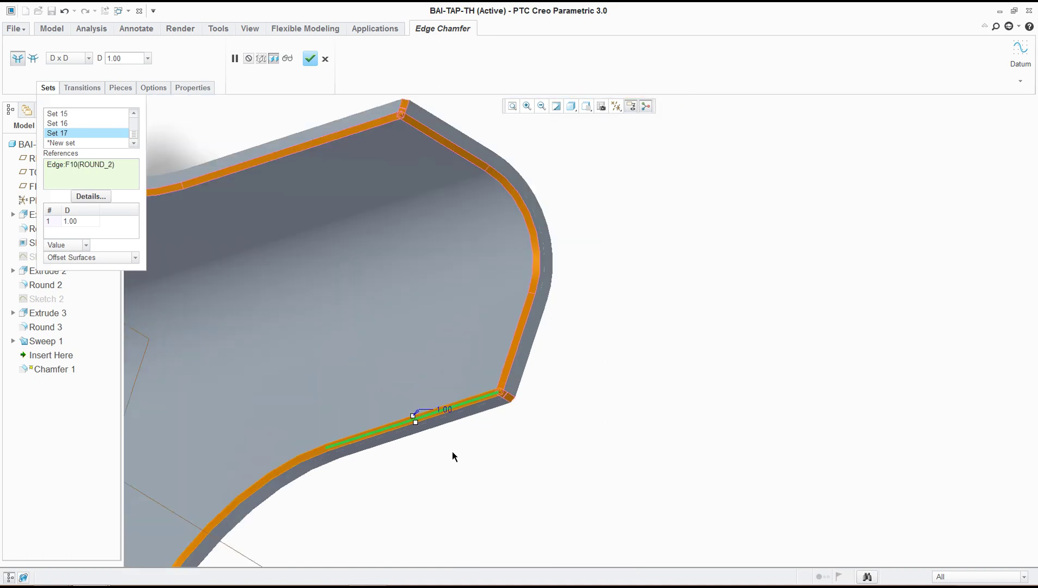
Add the short corner edges and the inner bottom edge of the last leg's foot to the 1.00 chamfer.
{"action": "middle_click_drag", "start_coordinate": [456, 475], "coordinate": [372, 374]}
{"action": "scroll", "coordinate": [374, 375], "scroll_direction": "up", "scroll_amount": 5}
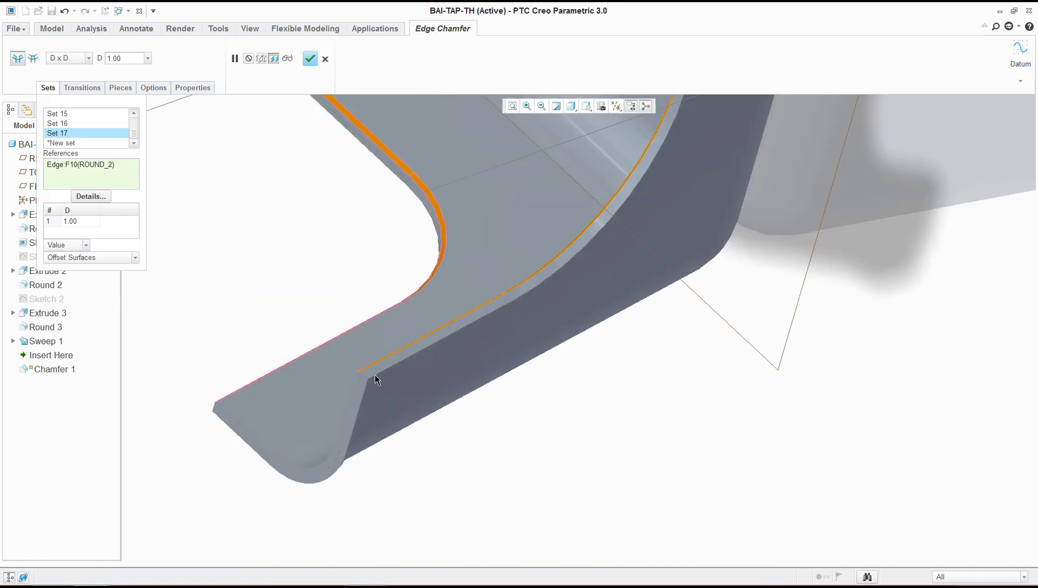
{"action": "left_click", "coordinate": [361, 380]}
{"action": "scroll", "coordinate": [359, 376], "scroll_direction": "up", "scroll_amount": 5}
{"action": "left_click", "coordinate": [363, 375]}
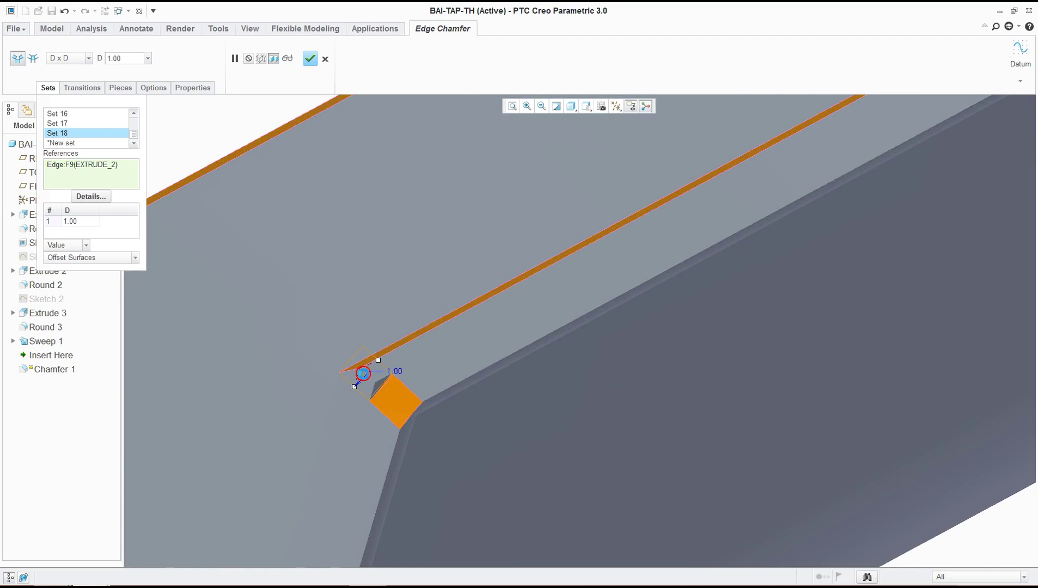
{"action": "scroll", "coordinate": [371, 426], "scroll_direction": "down", "scroll_amount": 8}
{"action": "middle_click_drag", "start_coordinate": [372, 426], "coordinate": [420, 455]}
{"action": "left_click", "coordinate": [405, 477]}
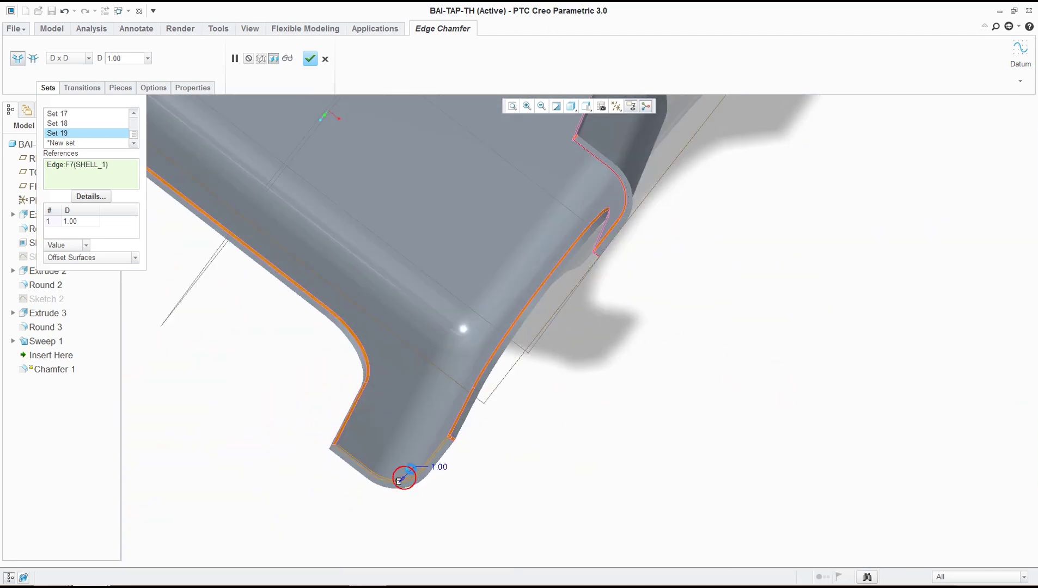
Add the short edges at the last foot's remaining corner to the 1.00 chamfer and complete the redefined Chamfer 1.
{"action": "middle_click_drag", "start_coordinate": [392, 348], "coordinate": [386, 432]}
{"action": "scroll", "coordinate": [323, 429], "scroll_direction": "down", "scroll_amount": 8}
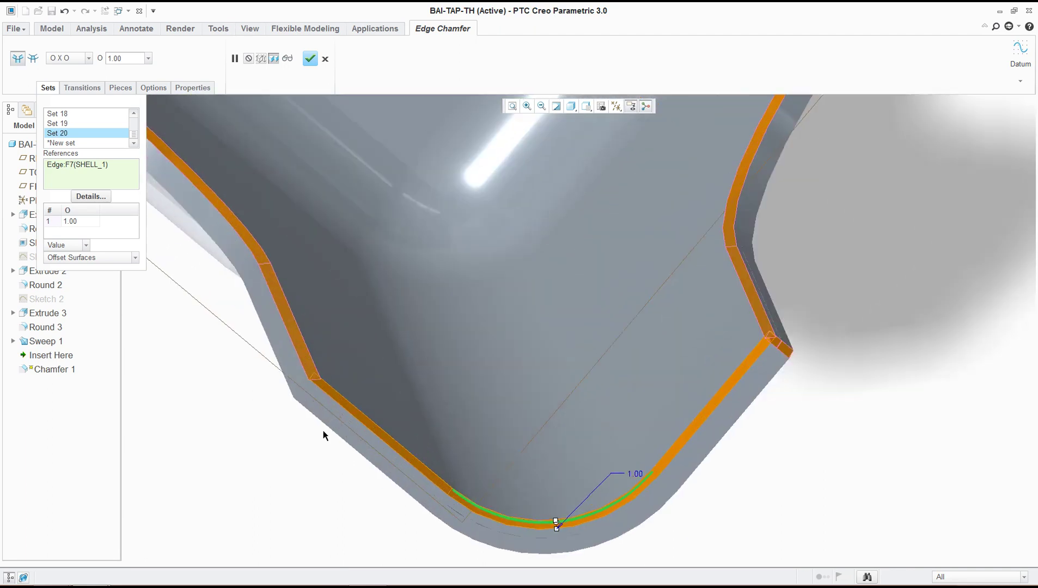
{"action": "left_click", "coordinate": [278, 359]}
{"action": "left_click", "coordinate": [295, 338]}
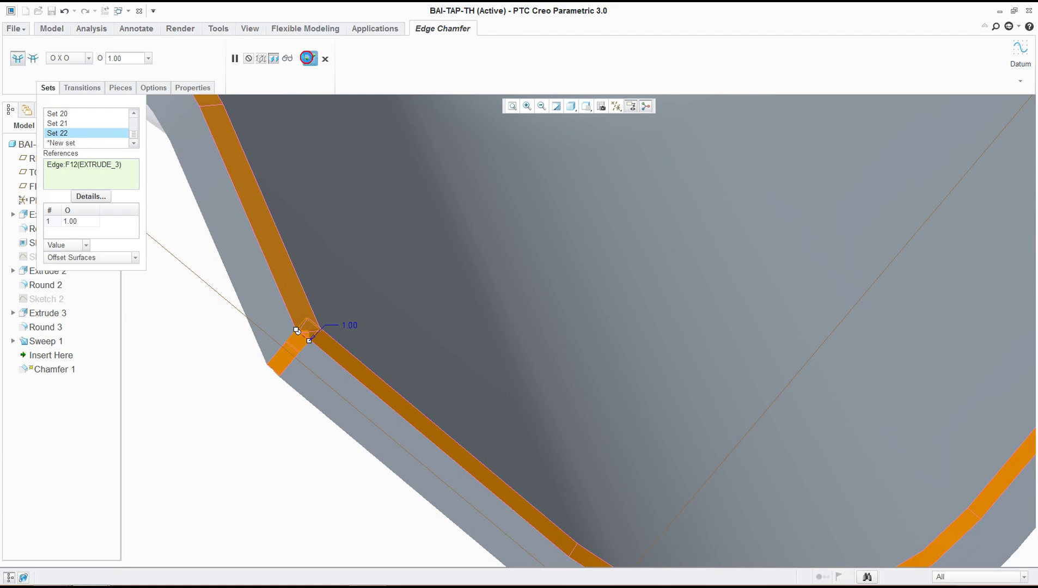
{"action": "left_click", "coordinate": [308, 58]}
{"action": "scroll", "coordinate": [369, 439], "scroll_direction": "down", "scroll_amount": 10}
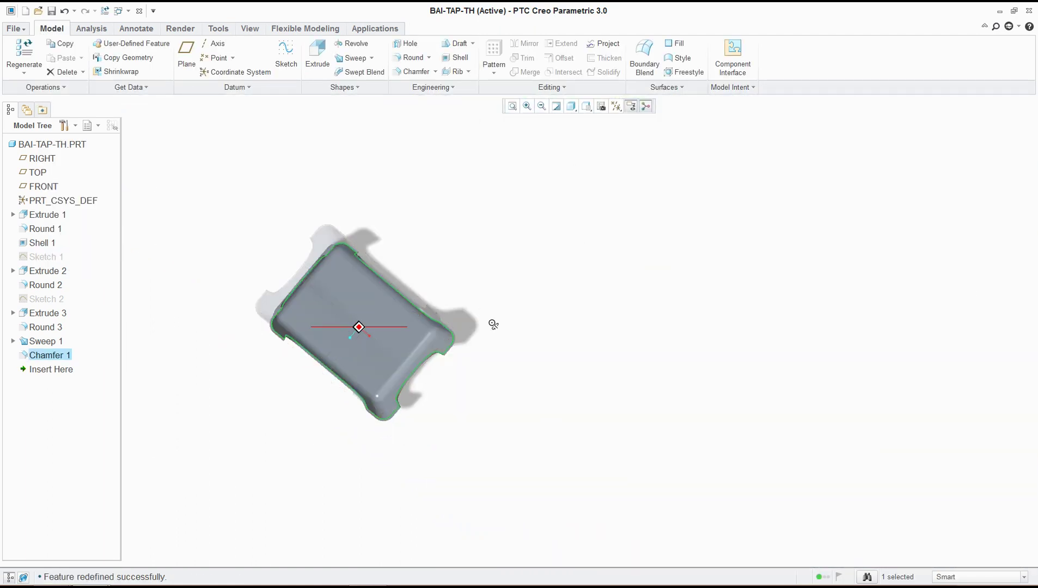
{"action": "middle_click_drag", "start_coordinate": [493, 325], "coordinate": [595, 344]}
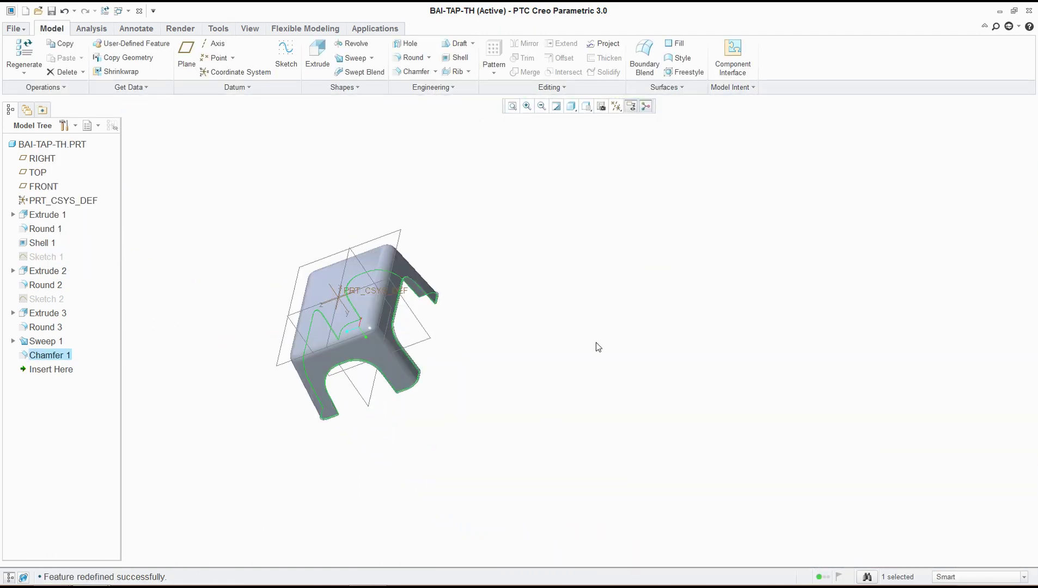
{"action": "left_click", "coordinate": [596, 343]}
Calculate the stool's mass properties relative to the PRT_CSYS_DEF coordinate system and close the analysis.
{"action": "scroll", "coordinate": [430, 354], "scroll_direction": "up", "scroll_amount": 3}
{"action": "scroll", "coordinate": [407, 346], "scroll_direction": "down", "scroll_amount": 8}
{"action": "mouse_move", "coordinate": [531, 366]}
{"action": "middle_mouse_down"}
{"action": "mouse_move", "coordinate": [507, 362]}
{"action": "mouse_move", "coordinate": [519, 389]}
{"action": "mouse_move", "coordinate": [528, 376]}
{"action": "middle_mouse_up"}
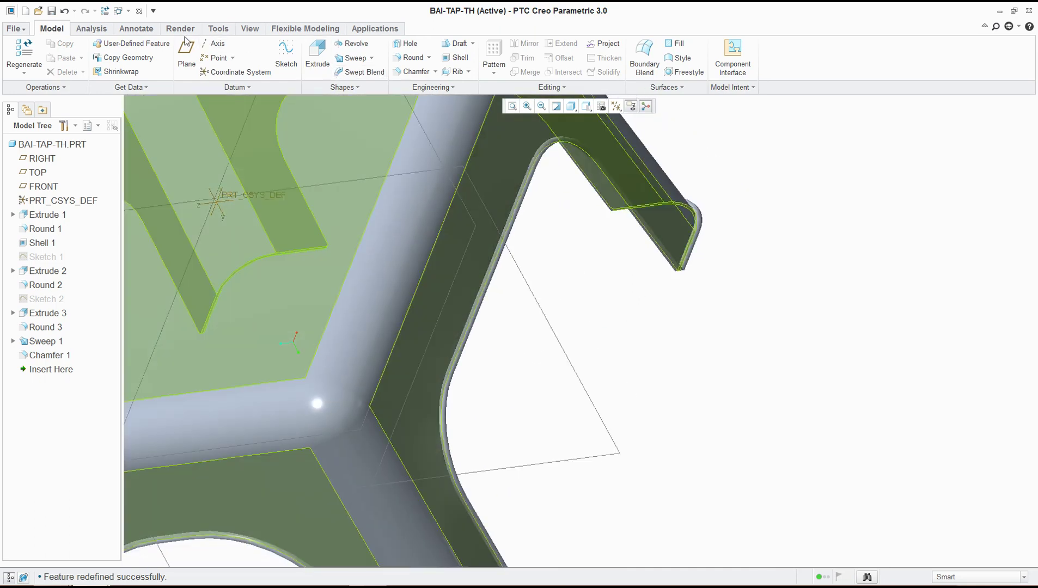
{"action": "left_click", "coordinate": [91, 29]}
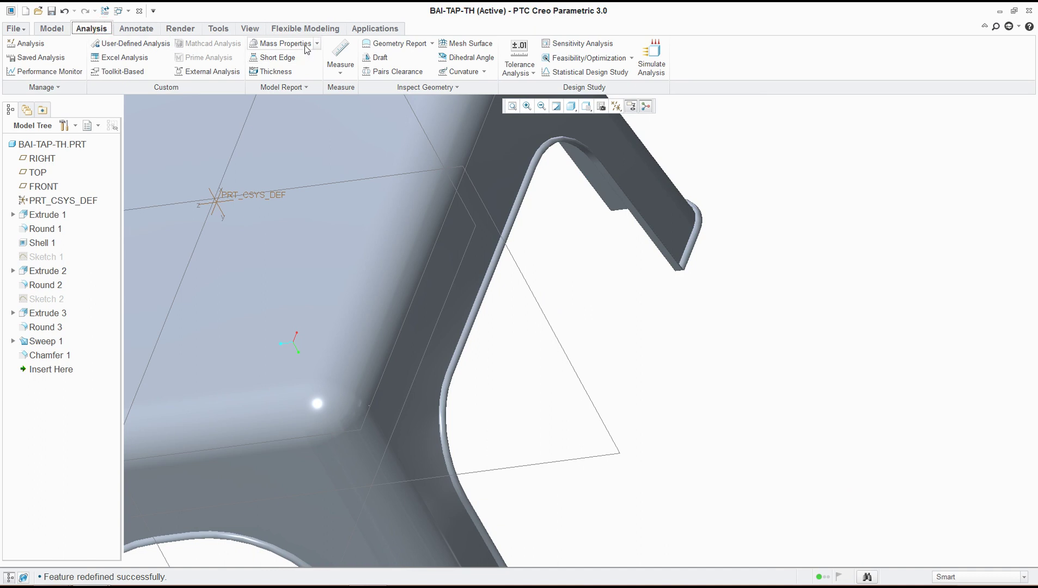
{"action": "left_click", "coordinate": [284, 43]}
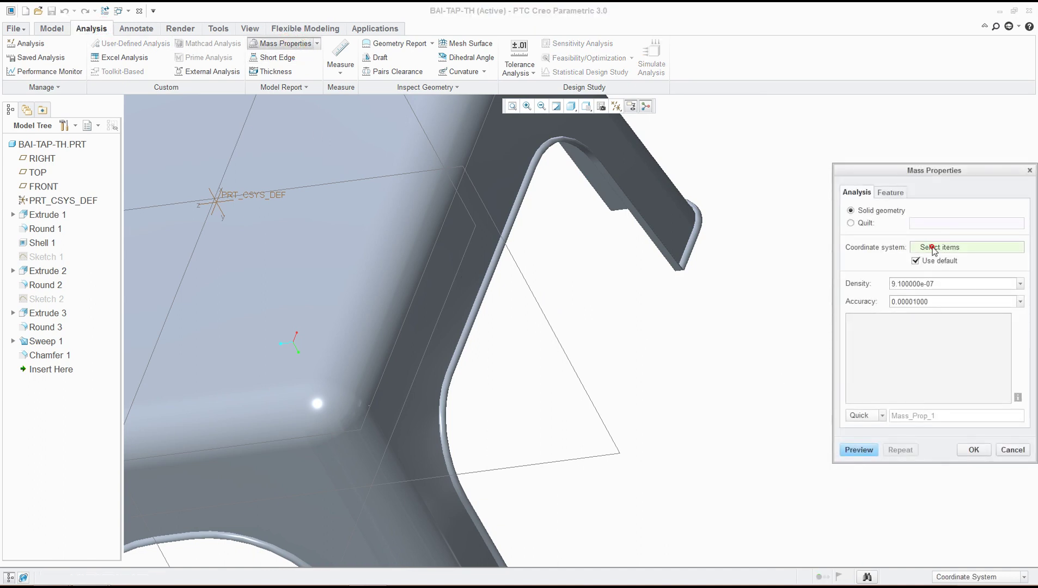
{"action": "left_click", "coordinate": [234, 198]}
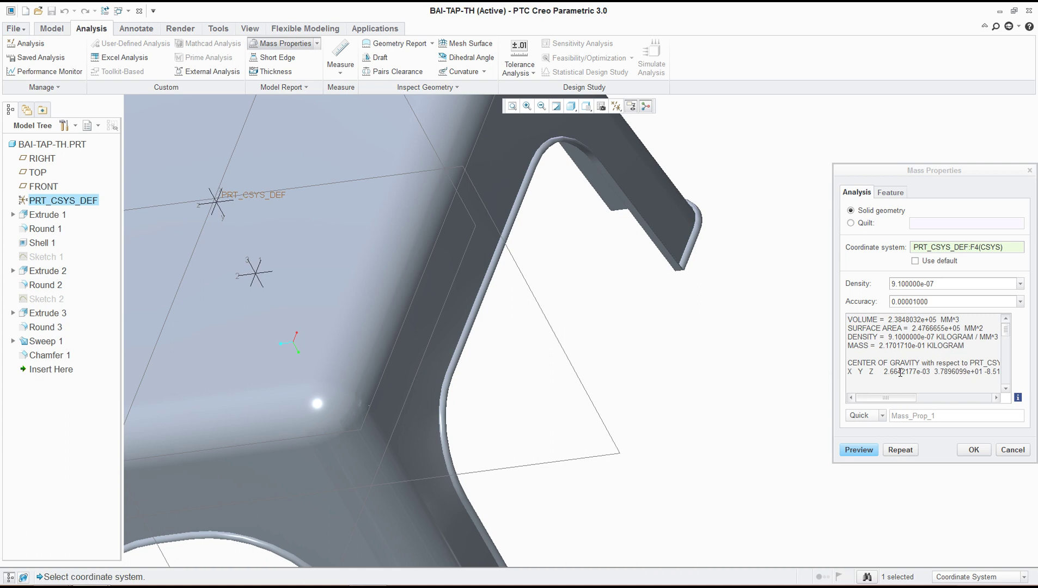
{"action": "middle_click_drag", "start_coordinate": [652, 390], "coordinate": [396, 289]}
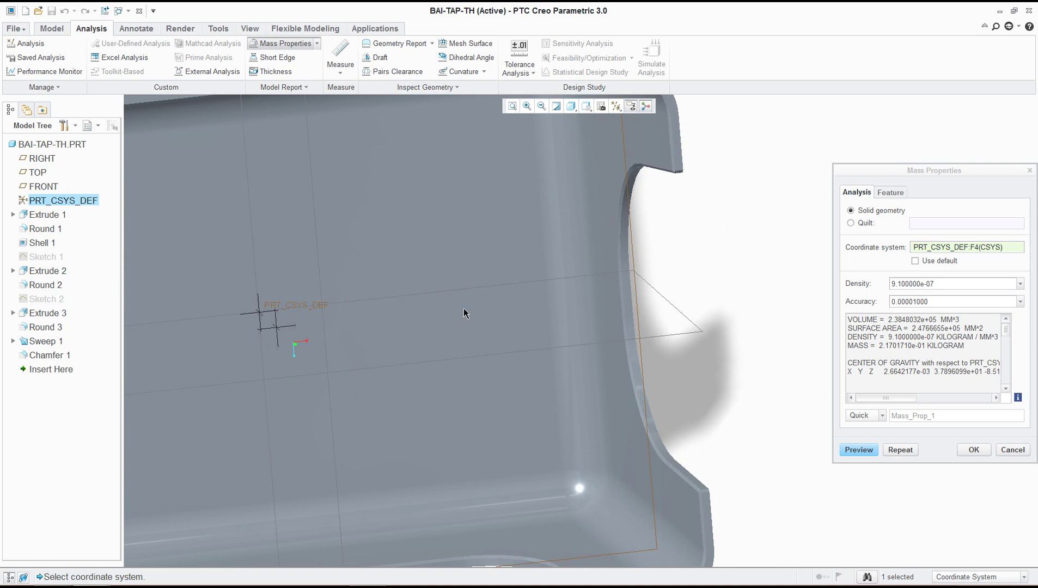
{"action": "scroll", "coordinate": [417, 350], "scroll_direction": "up", "scroll_amount": 5}
{"action": "mouse_move", "coordinate": [419, 359]}
{"action": "middle_mouse_down"}
{"action": "mouse_move", "coordinate": [463, 450]}
{"action": "mouse_move", "coordinate": [469, 443]}
{"action": "middle_mouse_up"}
{"action": "left_click", "coordinate": [983, 454]}
Switch to the Word design document, look up the next sketch after the B9 to B12 chamfers, and return to Creo.
{"action": "key", "text": "alt+Tab"}
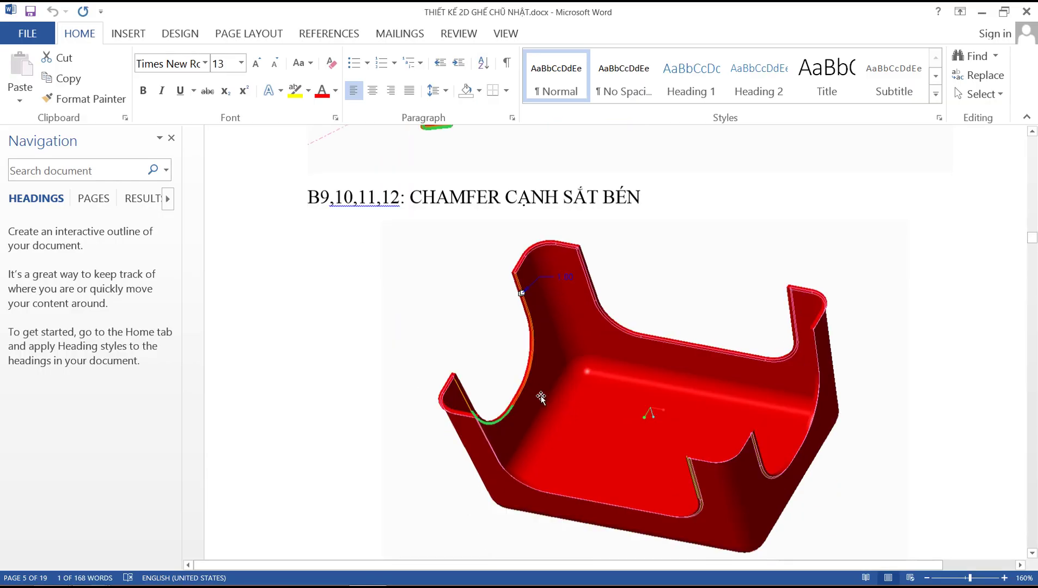
{"action": "scroll", "coordinate": [541, 398], "scroll_direction": "down", "scroll_amount": 15}
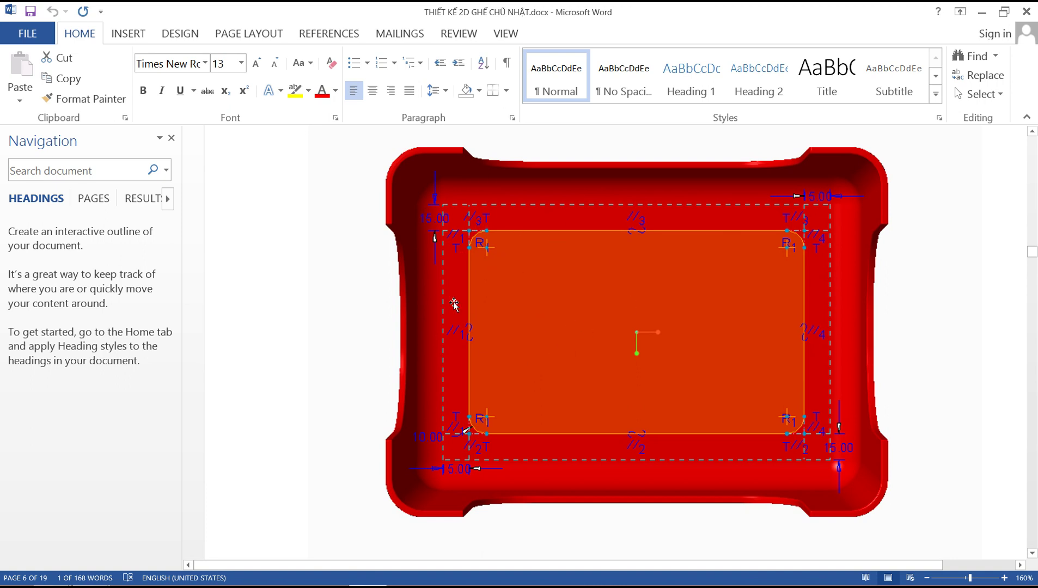
{"action": "key", "text": "alt+Tab"}
Start a new sketch on the flat inner face beneath the seat, keeping the default orientation.
{"action": "middle_click_drag", "start_coordinate": [701, 334], "coordinate": [621, 200]}
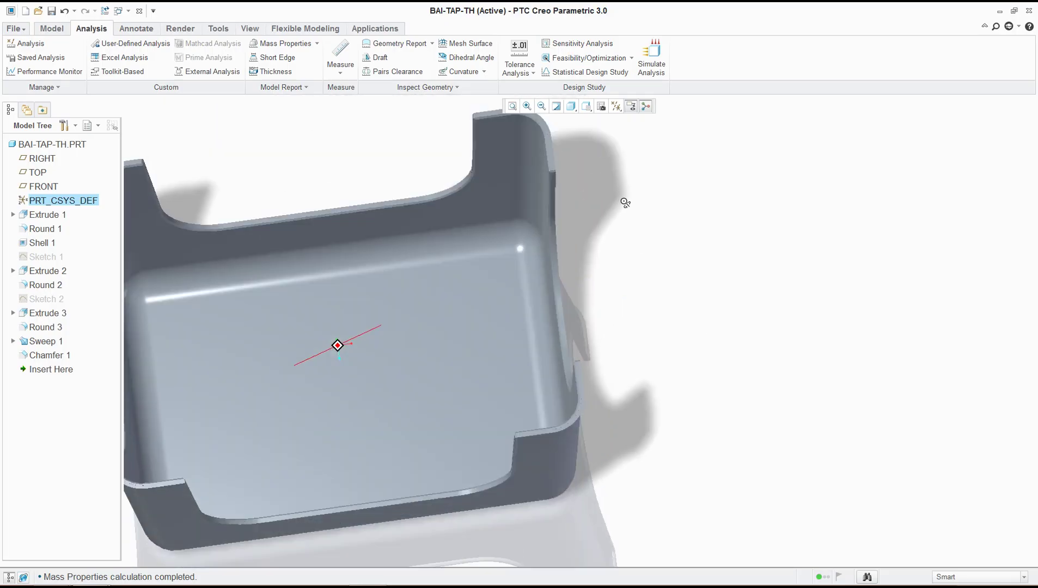
{"action": "left_click", "coordinate": [52, 28]}
{"action": "left_click", "coordinate": [285, 55]}
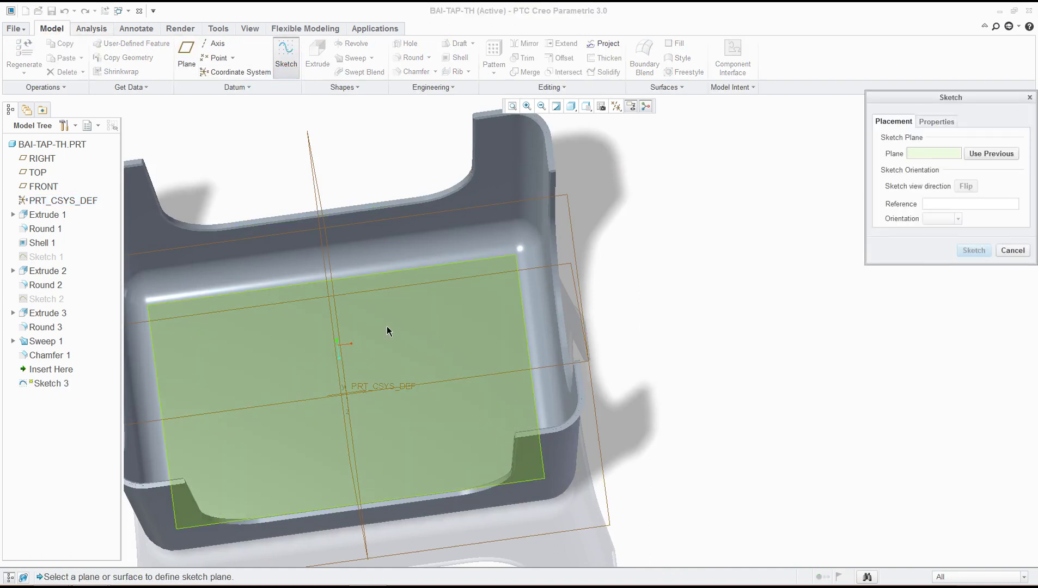
{"action": "left_click", "coordinate": [396, 344]}
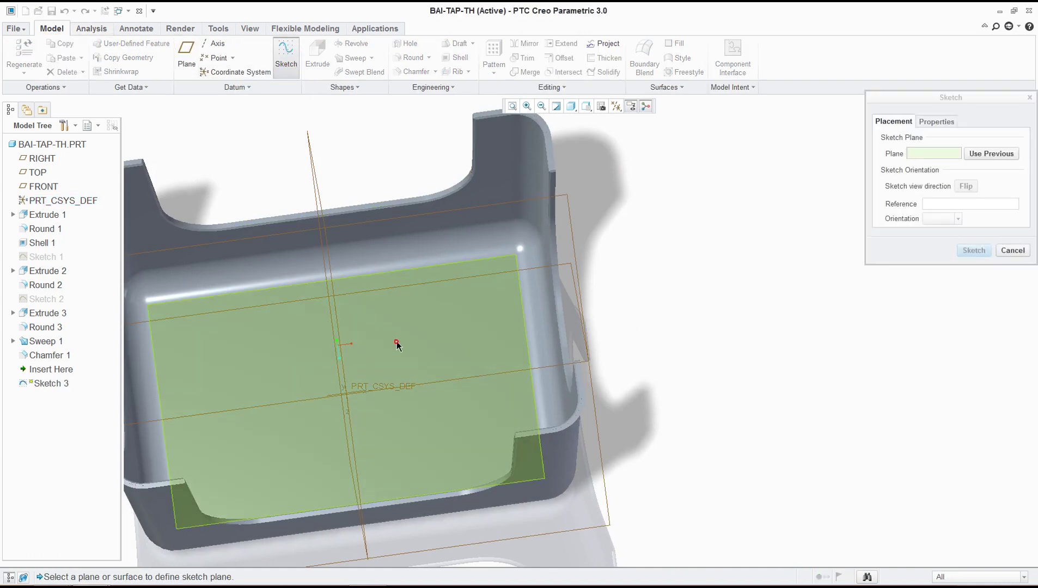
{"action": "left_click", "coordinate": [973, 250]}
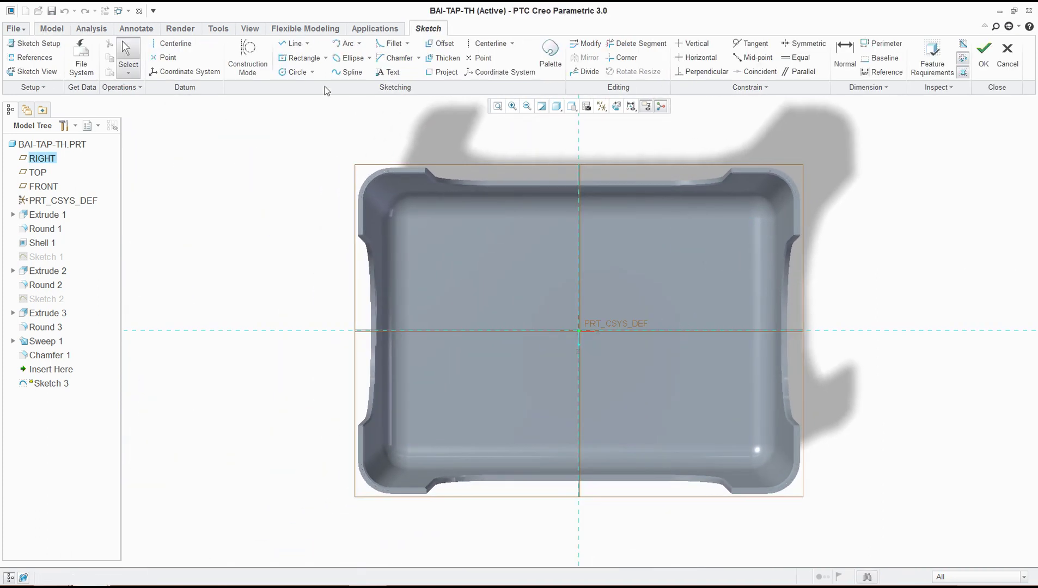
Sketch a rectangle centred on the origin, inset within the flat inner face of the seat.
{"action": "left_click", "coordinate": [300, 58]}
{"action": "left_click", "coordinate": [580, 329]}
{"action": "left_click", "coordinate": [436, 238]}
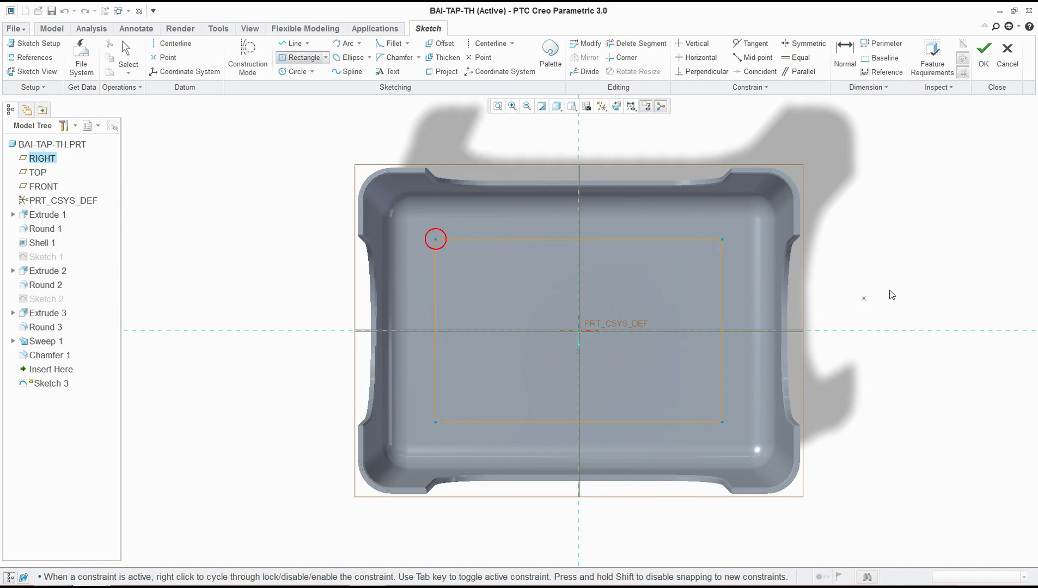
{"action": "middle_click", "coordinate": [929, 273]}
Check the offsets in the Word document, return to Creo, and try to dimension the rectangle's upper side from the inner face's upper edge.
{"action": "key", "text": "alt+Tab"}
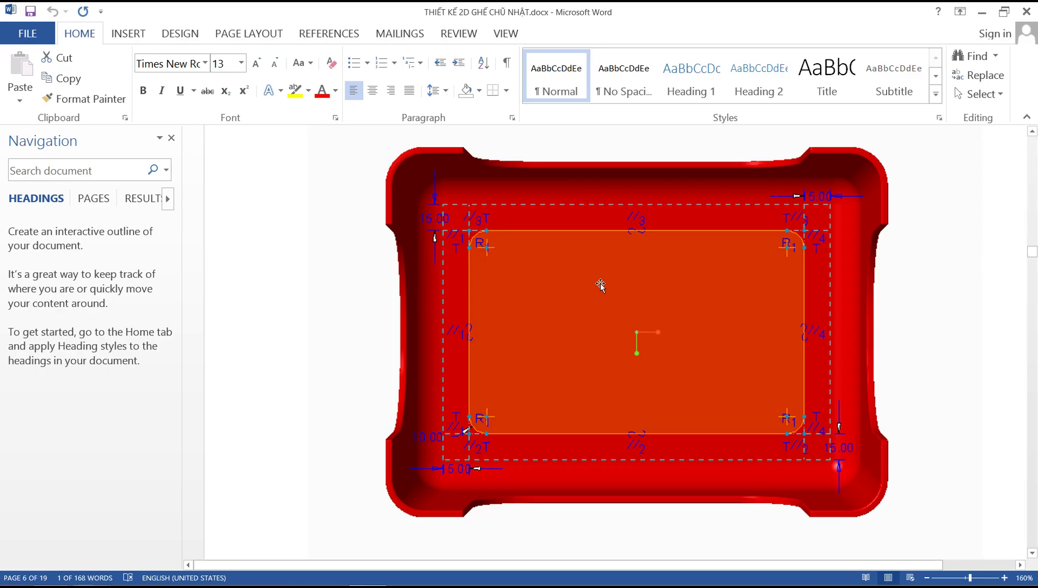
{"action": "key", "text": "alt+Tab"}
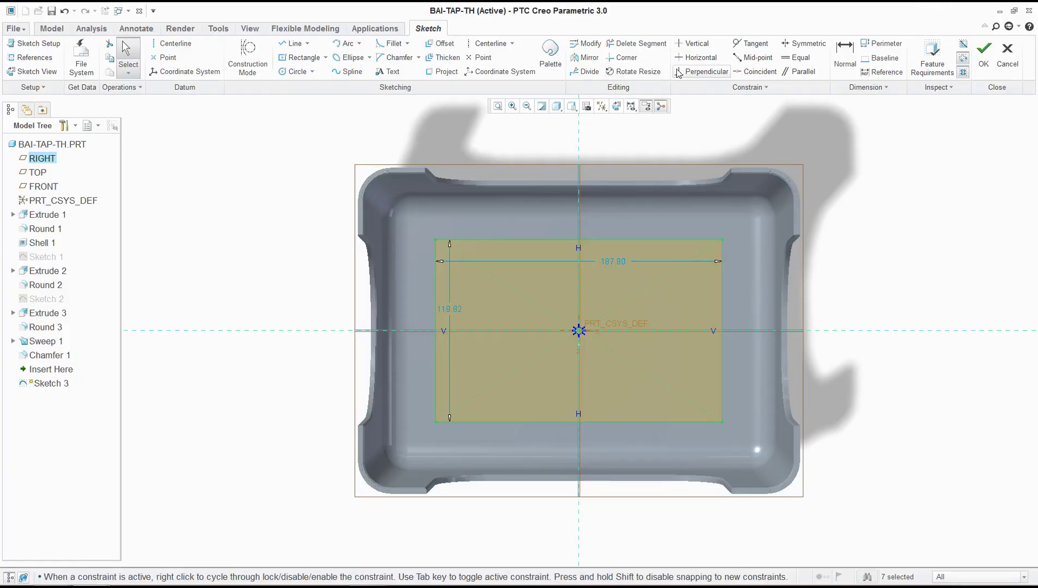
{"action": "left_click", "coordinate": [841, 57]}
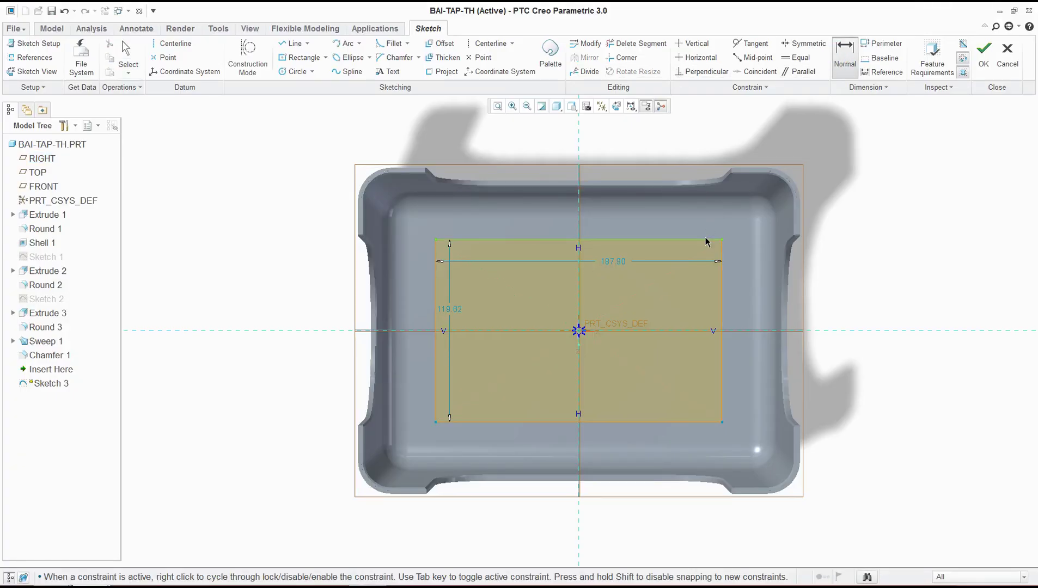
{"action": "key", "text": "alt+Tab"}
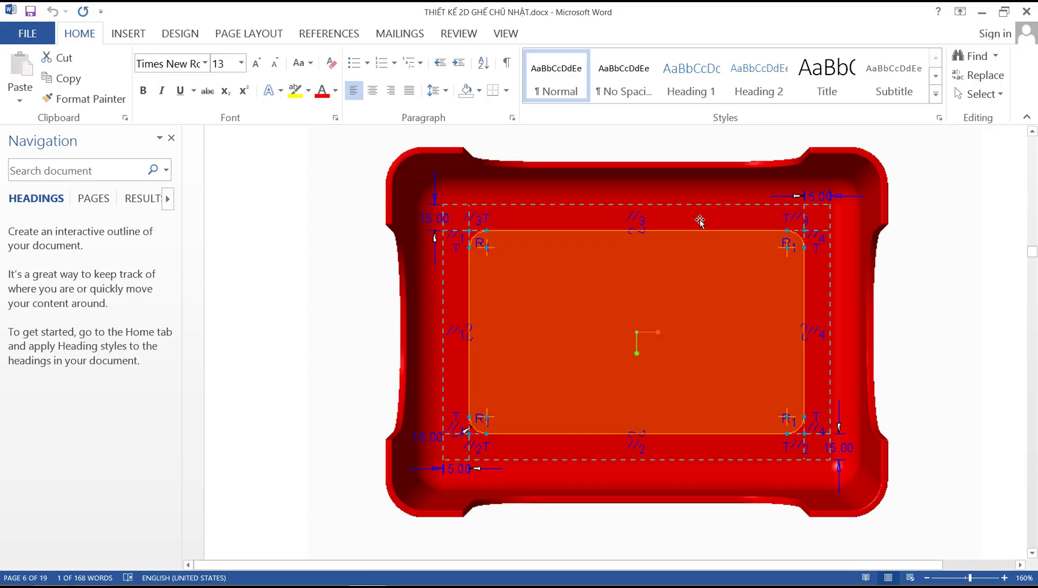
{"action": "key", "text": "alt+Tab"}
{"action": "left_click", "coordinate": [500, 220]}
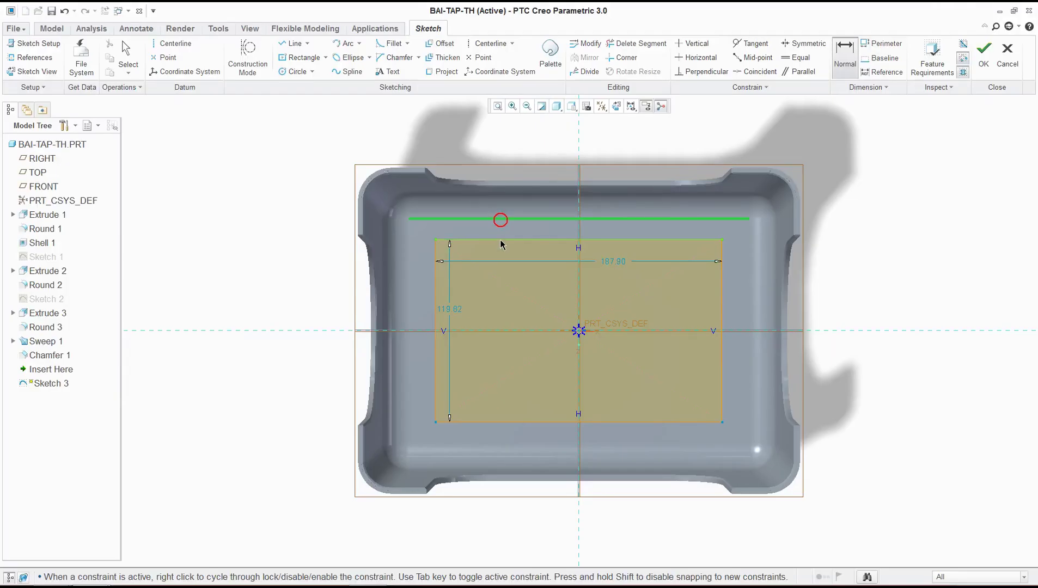
{"action": "left_click", "coordinate": [500, 241]}
{"action": "middle_click", "coordinate": [749, 232]}
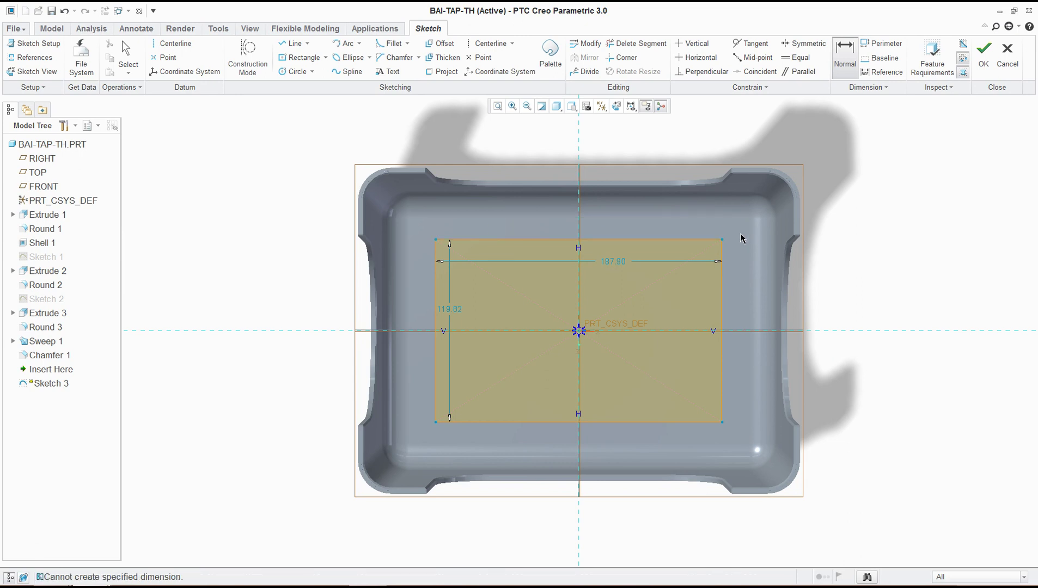
{"action": "middle_click", "coordinate": [740, 234]}
Add the four straight edges of the flat inner face as sketch references.
{"action": "left_click", "coordinate": [31, 57]}
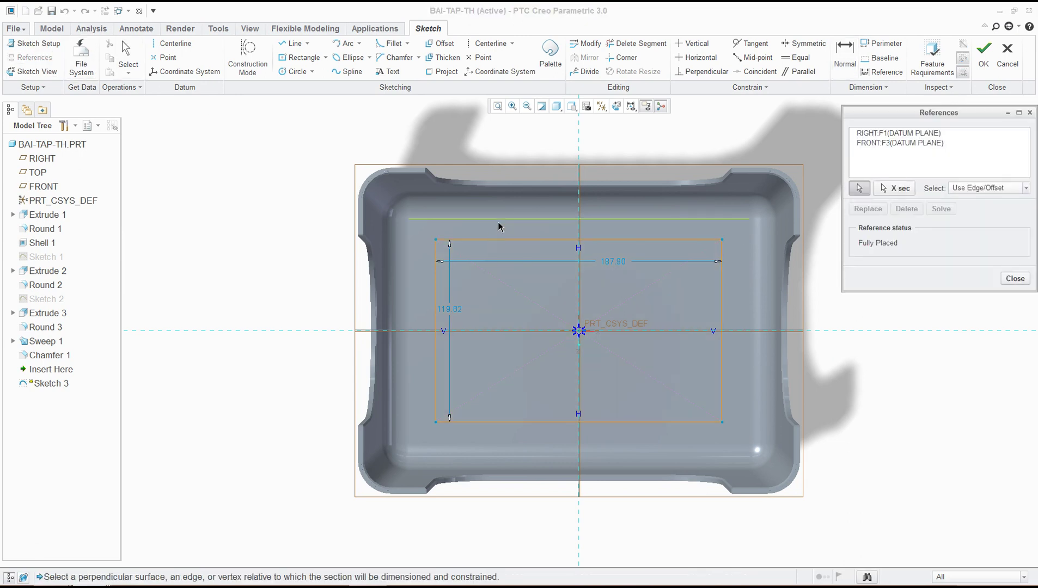
{"action": "left_click", "coordinate": [498, 222]}
{"action": "left_click", "coordinate": [411, 258]}
{"action": "left_click", "coordinate": [433, 444]}
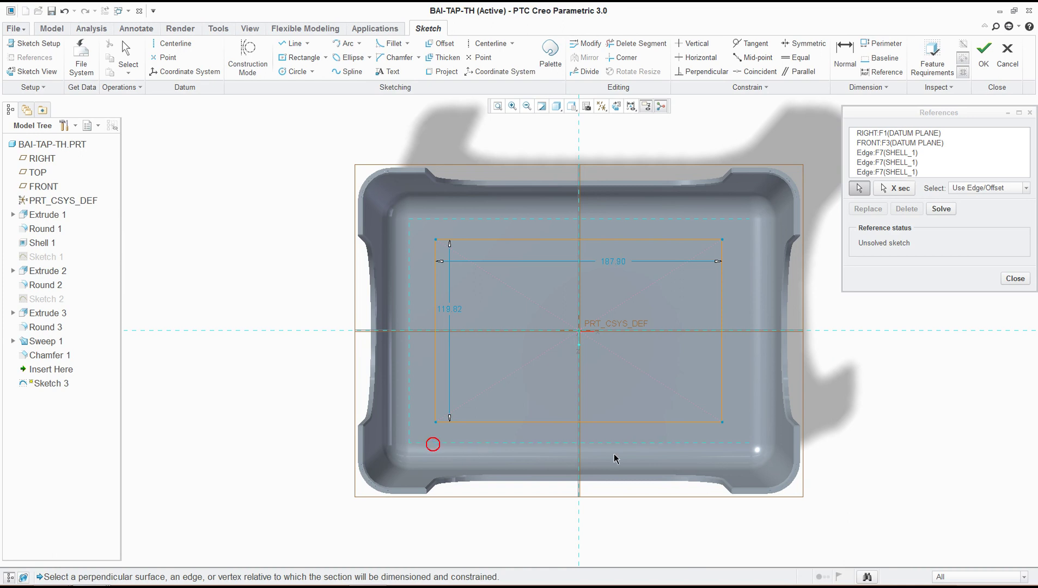
{"action": "left_click", "coordinate": [1020, 279]}
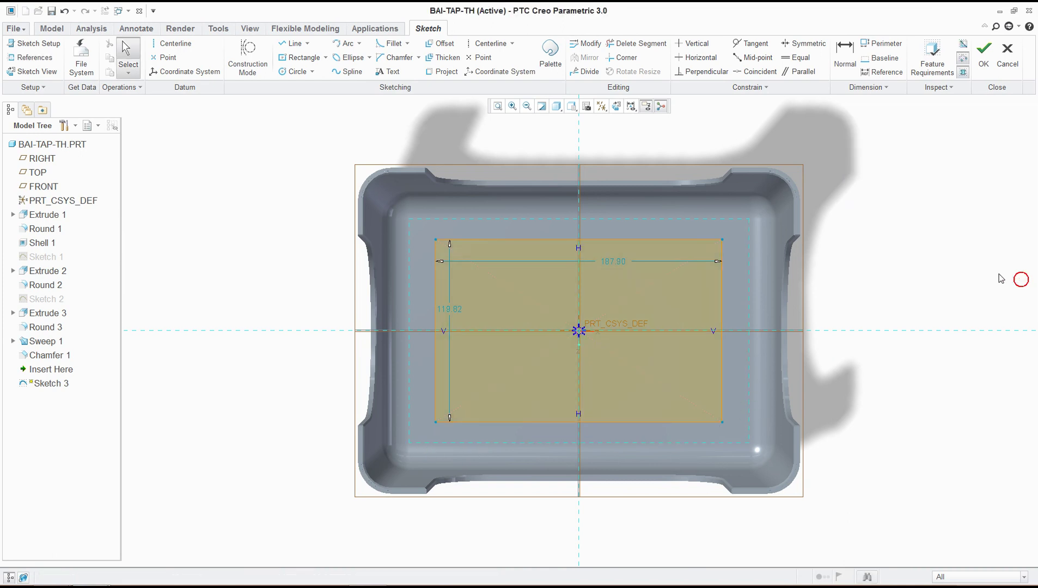
Dimension the rectangle's right side 15 mm from the right edge reference, checking the value in the Word document.
{"action": "left_click", "coordinate": [842, 55]}
{"action": "left_click", "coordinate": [727, 261]}
{"action": "left_click", "coordinate": [748, 265]}
{"action": "middle_click", "coordinate": [739, 294]}
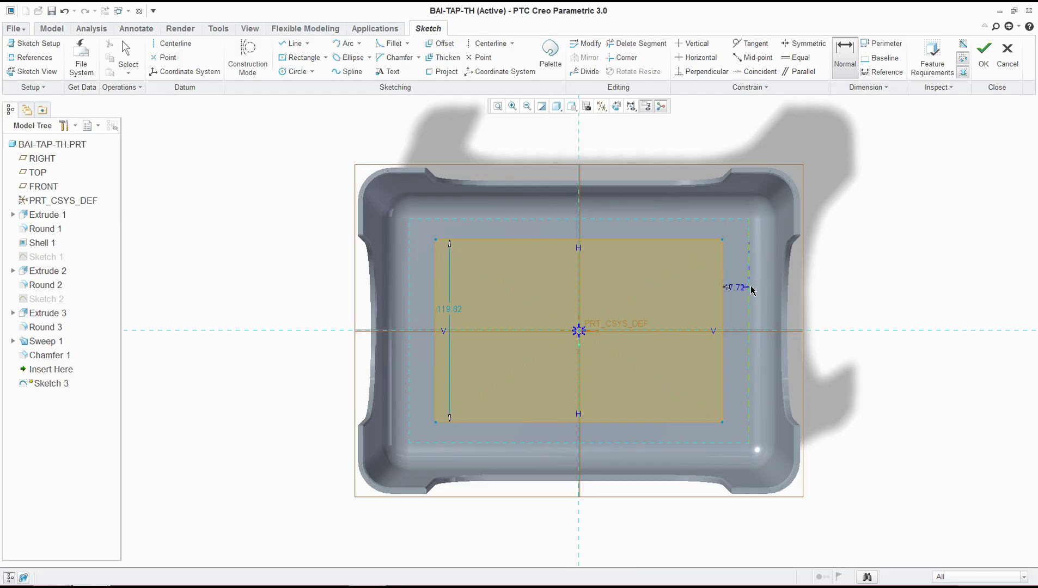
{"action": "middle_click", "coordinate": [737, 287]}
{"action": "type", "text": "15"}
{"action": "key", "text": "Return"}
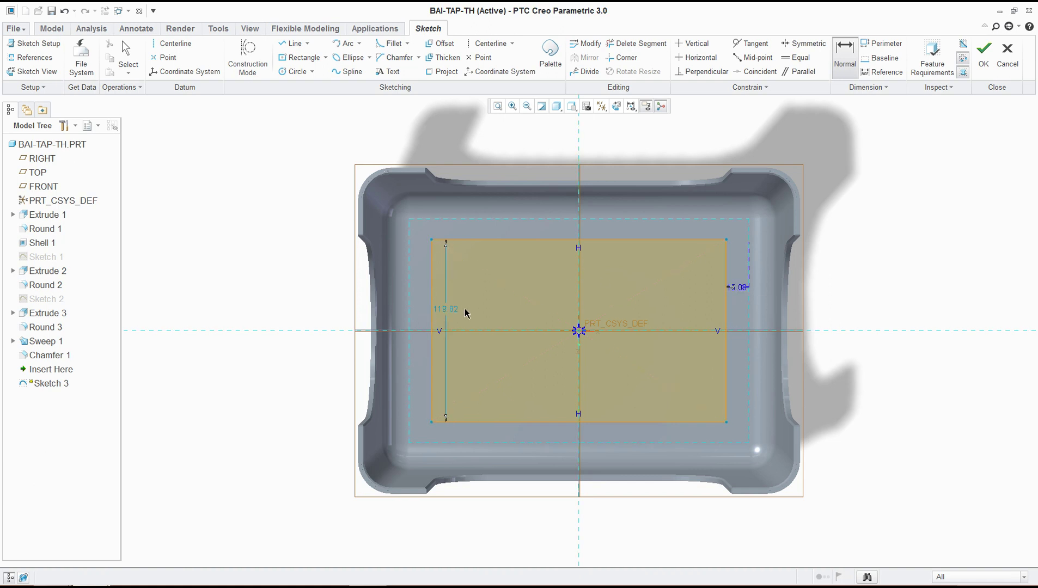
Dimension the rectangle's upper side 15 mm from the upper edge reference.
{"action": "left_click", "coordinate": [466, 239]}
{"action": "left_click", "coordinate": [465, 220]}
{"action": "middle_click", "coordinate": [460, 223]}
{"action": "type", "text": "15"}
{"action": "key", "text": "Return"}
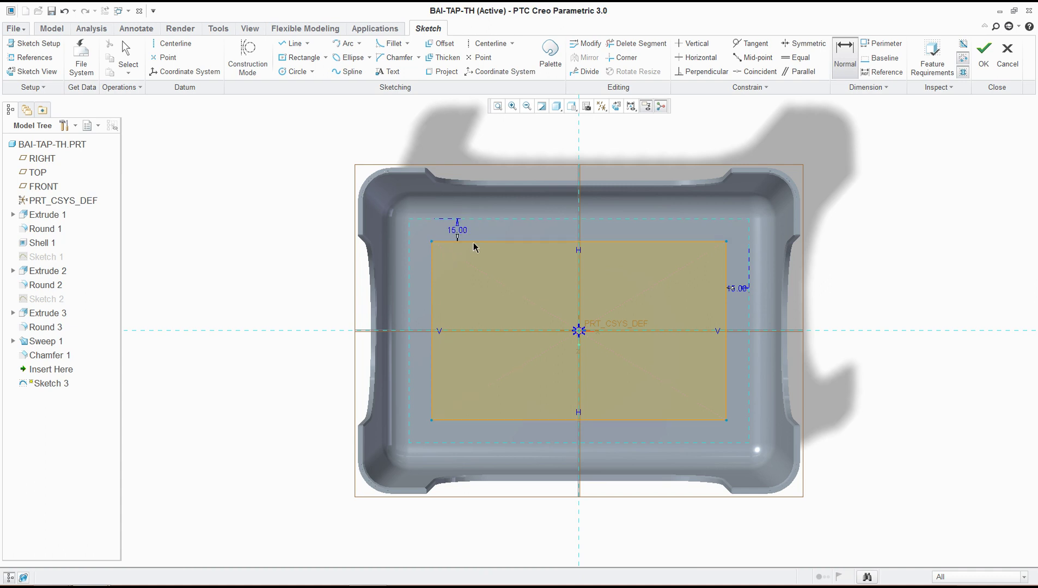
Try to dimension the rectangle's lower and left sides from their edge references, undoing each conflicting dimension.
{"action": "left_click", "coordinate": [452, 444]}
{"action": "middle_click", "coordinate": [469, 442]}
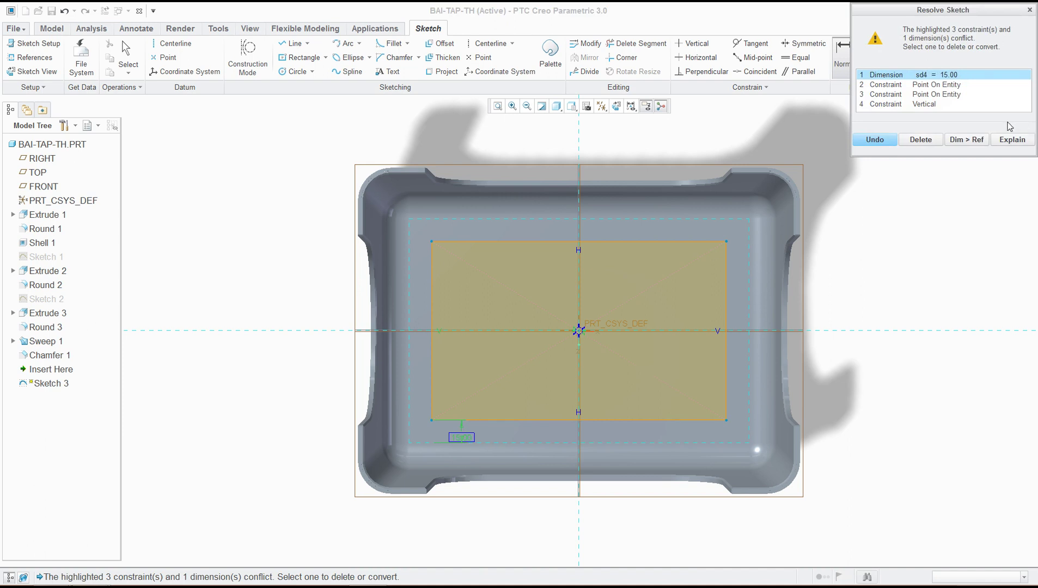
{"action": "left_click", "coordinate": [889, 139]}
{"action": "left_click", "coordinate": [430, 357]}
{"action": "middle_click", "coordinate": [410, 370]}
{"action": "left_click", "coordinate": [874, 139]}
Check the corner rounding in the Word document, return to Creo, and fillet all four corners of the rectangle.
{"action": "key", "text": "alt+Tab"}
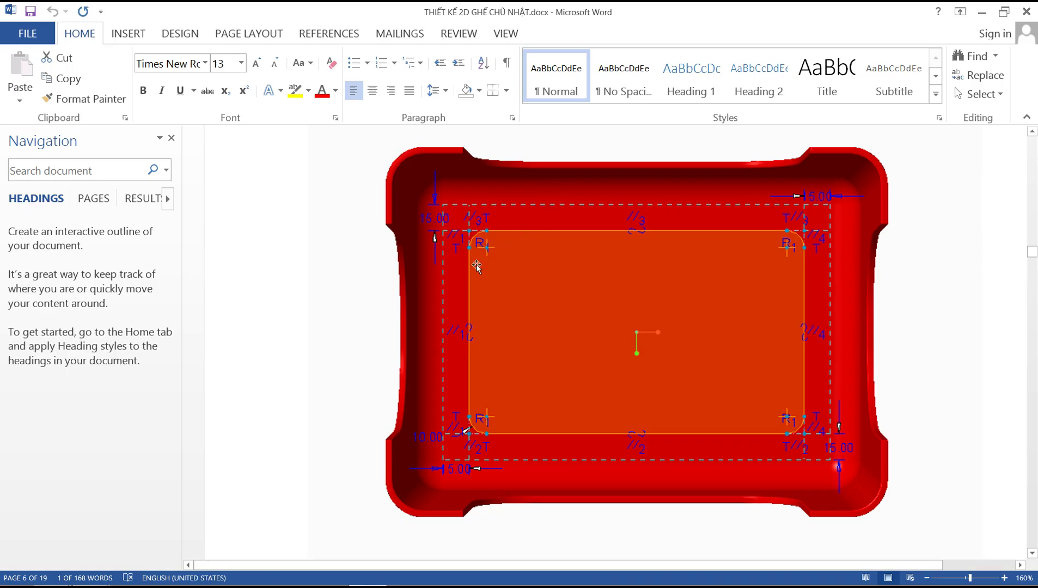
{"action": "key", "text": "alt+Tab"}
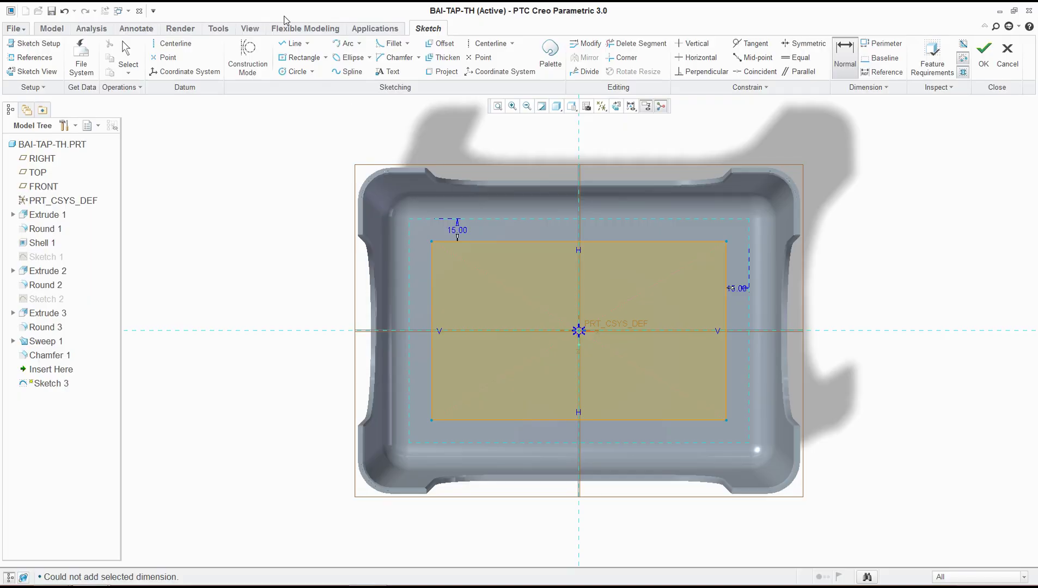
{"action": "left_click", "coordinate": [393, 45]}
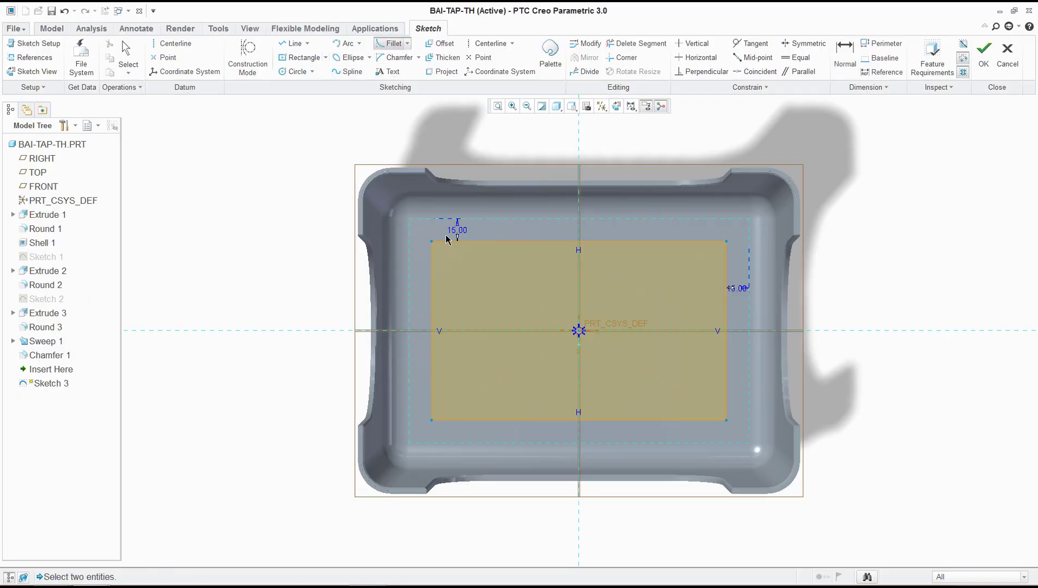
{"action": "left_click", "coordinate": [432, 261]}
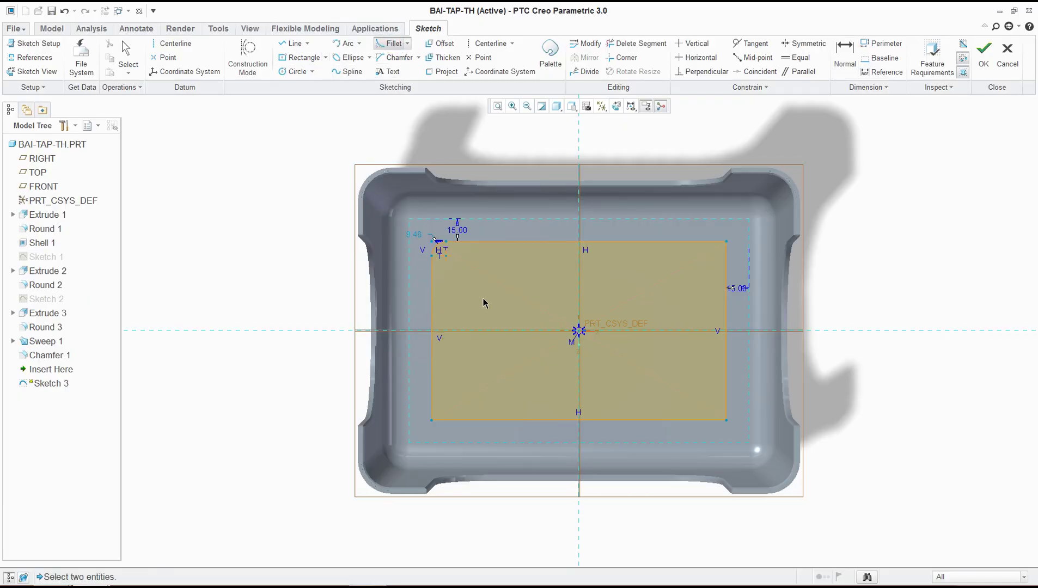
{"action": "left_click", "coordinate": [690, 419]}
{"action": "left_click", "coordinate": [726, 412]}
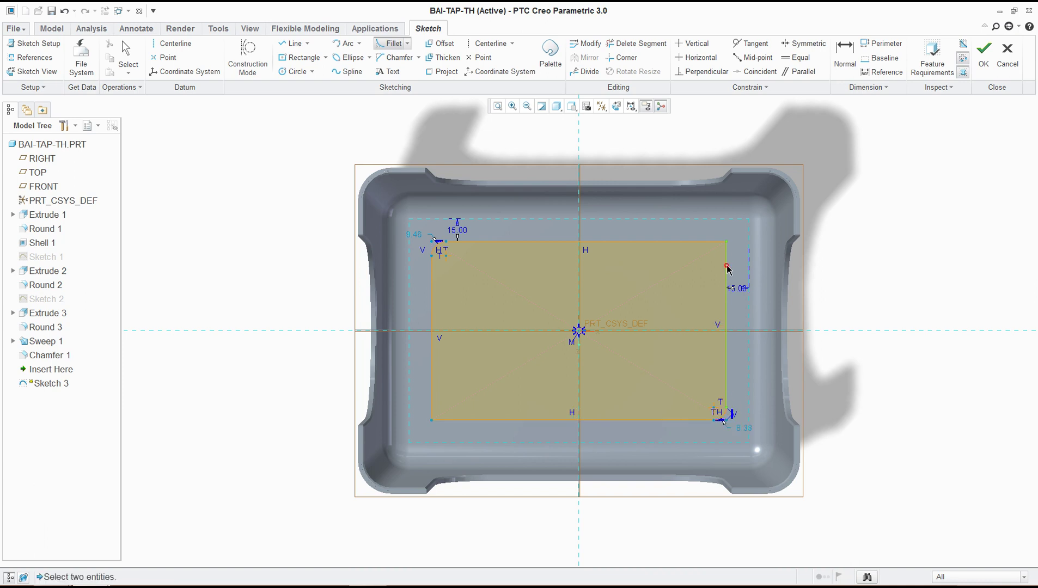
{"action": "left_click", "coordinate": [710, 241]}
{"action": "left_click", "coordinate": [454, 418]}
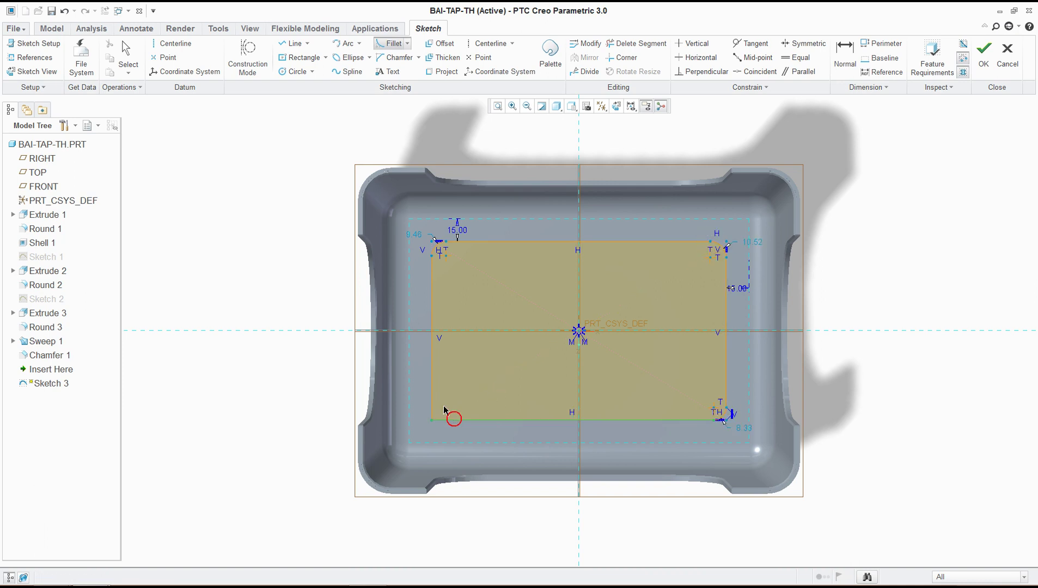
{"action": "left_click", "coordinate": [435, 402]}
Constrain the four corner fillets of the rectangle to equal radii.
{"action": "scroll", "coordinate": [456, 253], "scroll_direction": "up", "scroll_amount": 3}
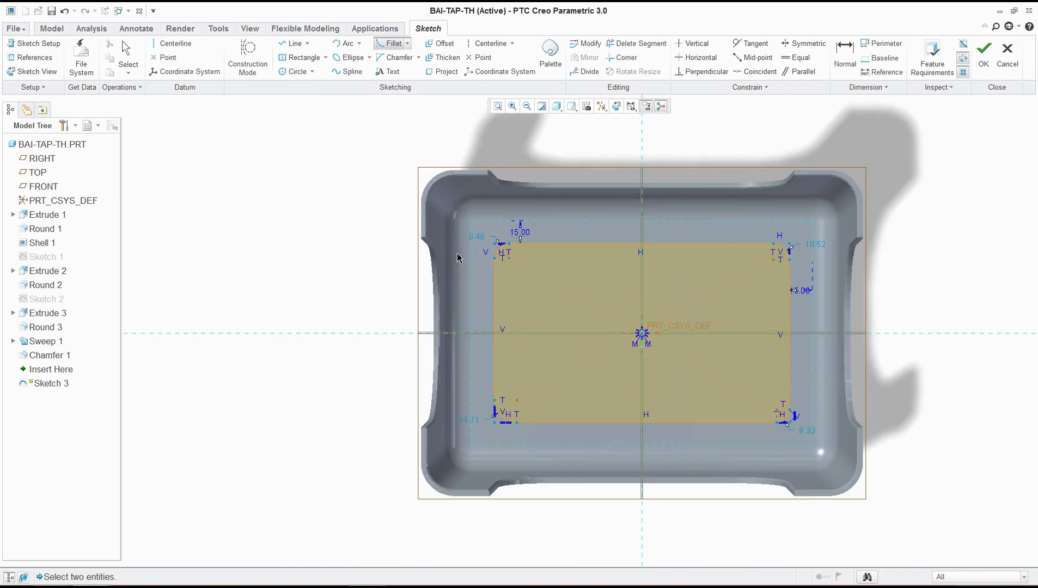
{"action": "scroll", "coordinate": [561, 261], "scroll_direction": "down", "scroll_amount": 8}
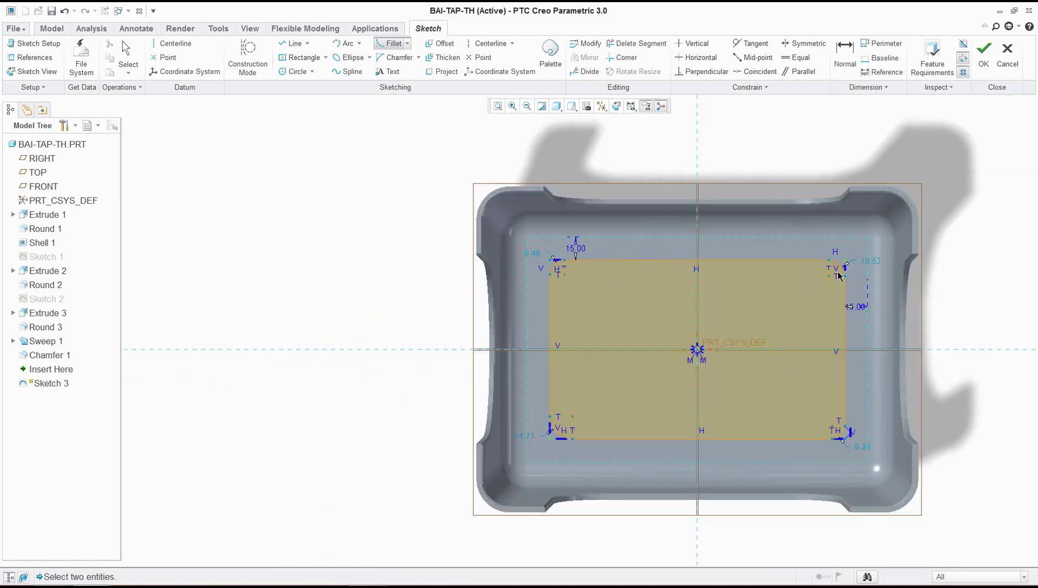
{"action": "scroll", "coordinate": [870, 268], "scroll_direction": "up", "scroll_amount": 2}
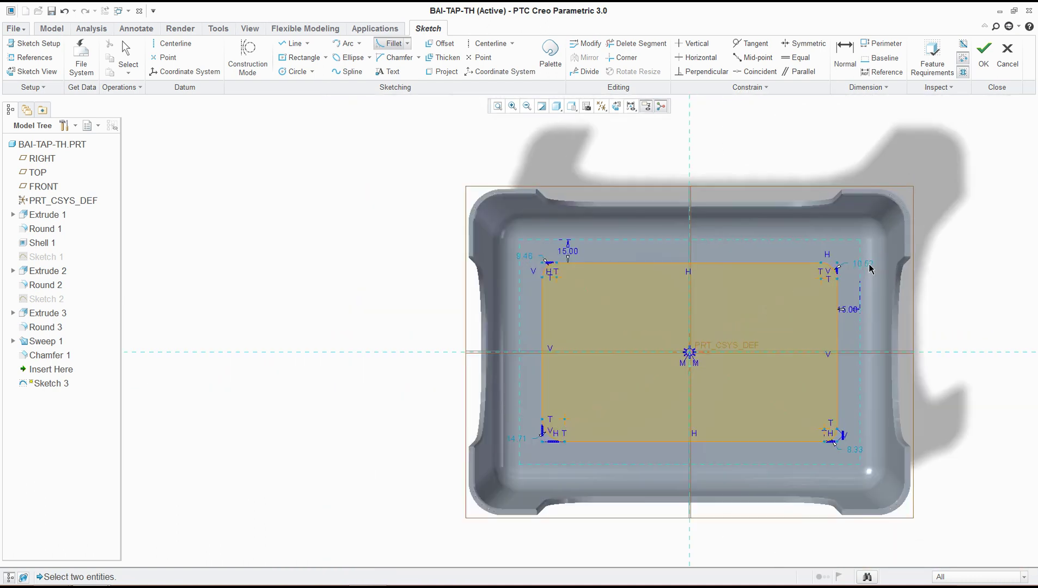
{"action": "left_click", "coordinate": [799, 59]}
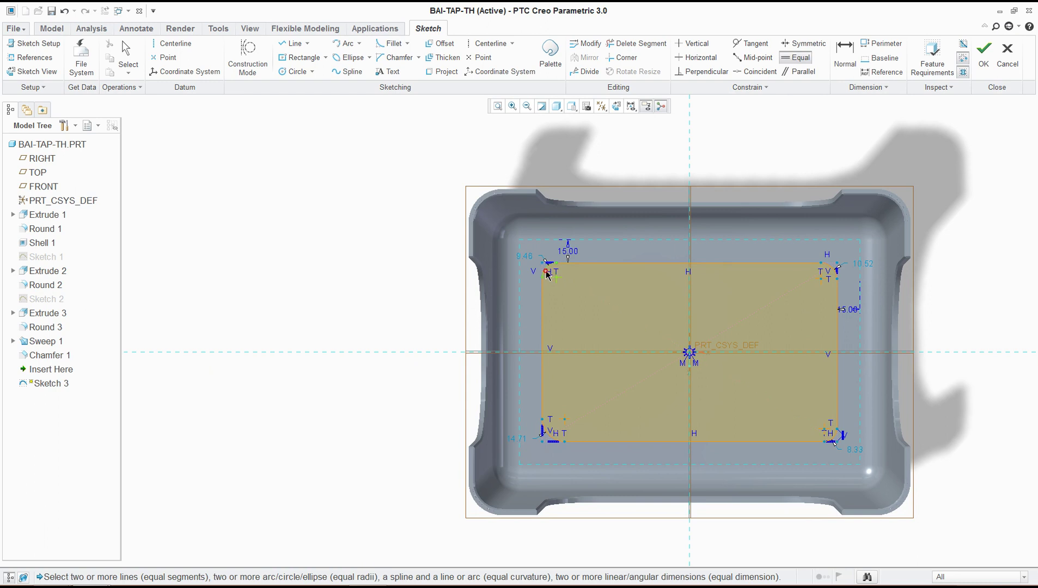
{"action": "left_click", "coordinate": [833, 274]}
{"action": "left_click", "coordinate": [834, 439]}
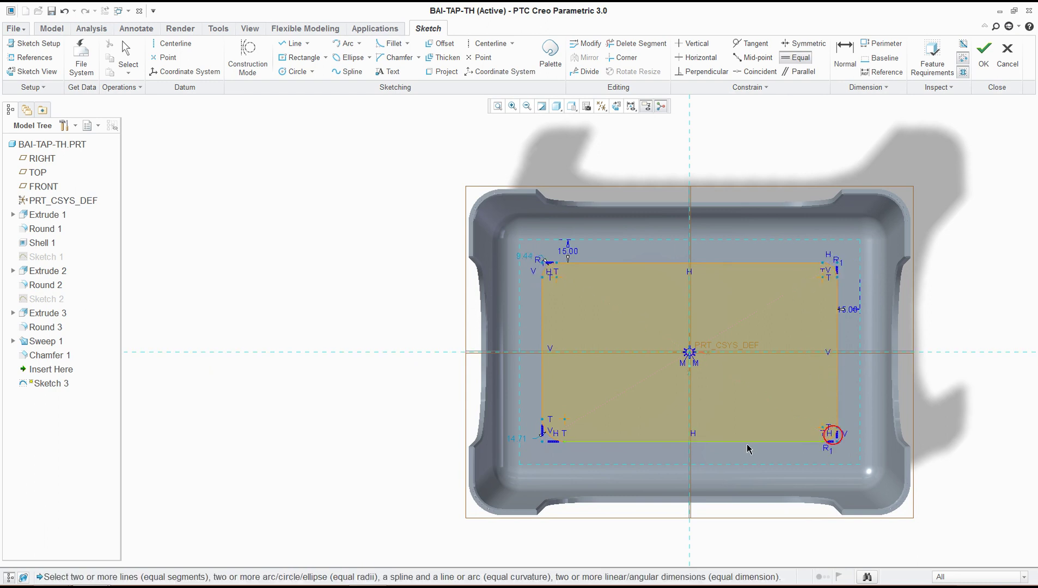
{"action": "left_click", "coordinate": [553, 443]}
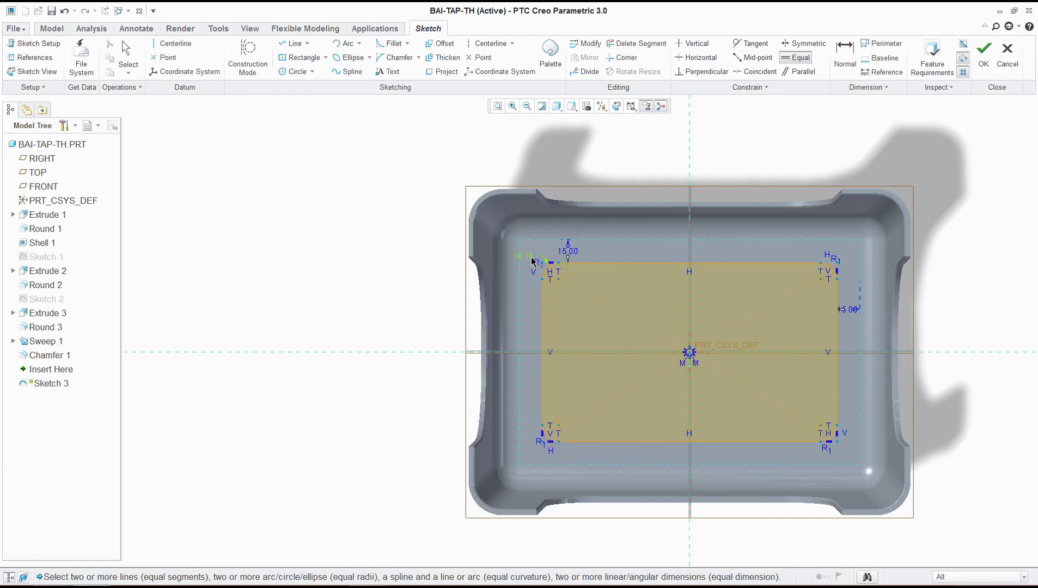
Set the shared fillet radius to 10 mm, verify it against the Word document, and finish the sketch in Creo.
{"action": "left_click", "coordinate": [527, 260]}
{"action": "key", "text": "Escape"}
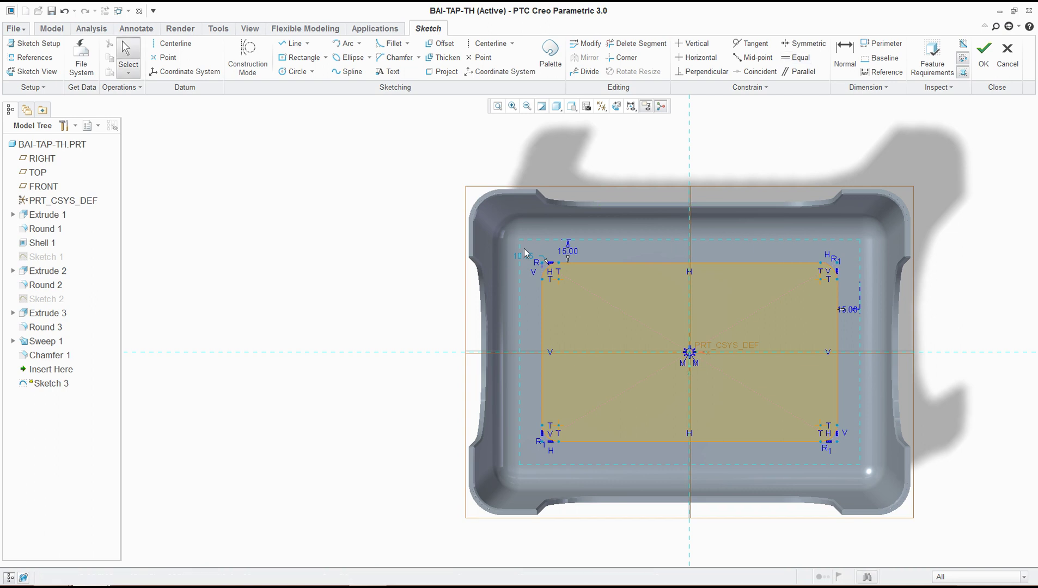
{"action": "double_click", "coordinate": [523, 262]}
{"action": "type", "text": "10"}
{"action": "key", "text": "Return"}
{"action": "key", "text": "alt+Tab"}
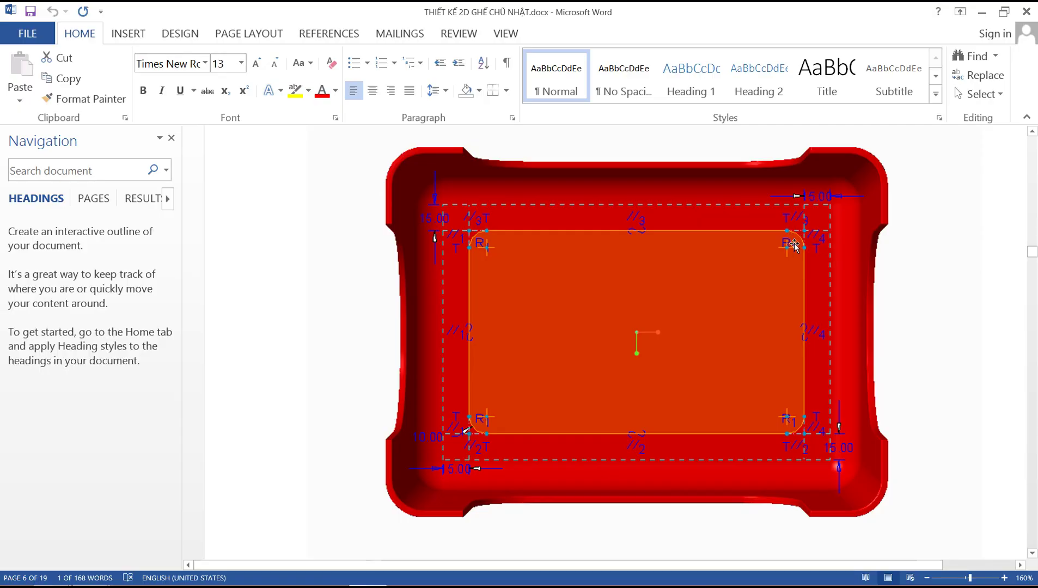
{"action": "key", "text": "alt+Tab"}
{"action": "left_click", "coordinate": [983, 57]}
Start a Sweep along the rounded rectangle on the seat's inner face and open its section sketch.
{"action": "mouse_move", "coordinate": [931, 245]}
{"action": "middle_mouse_down"}
{"action": "mouse_move", "coordinate": [931, 215]}
{"action": "mouse_move", "coordinate": [975, 233]}
{"action": "middle_mouse_up"}
{"action": "left_click", "coordinate": [997, 242]}
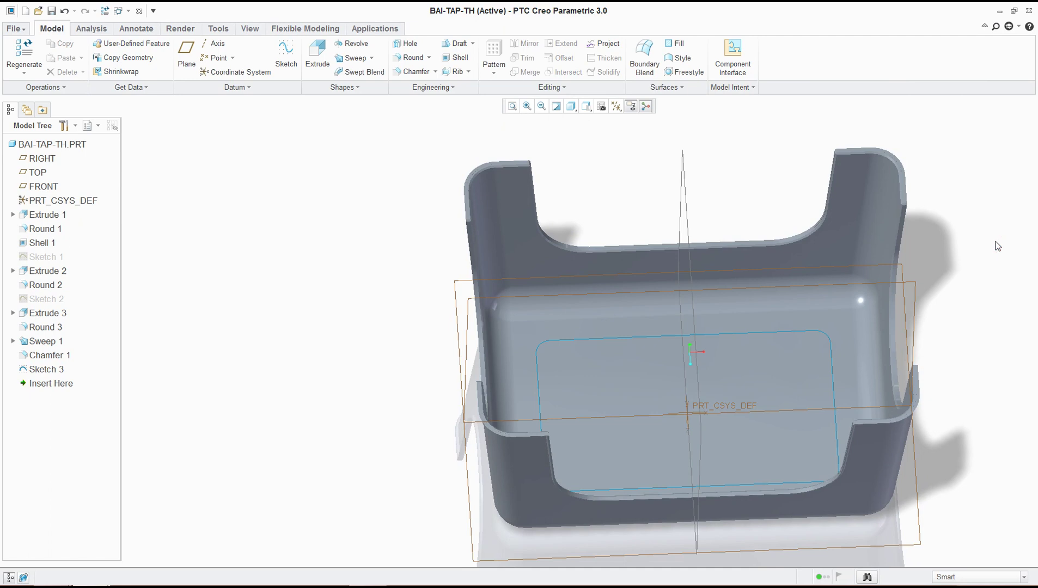
{"action": "left_click", "coordinate": [352, 58]}
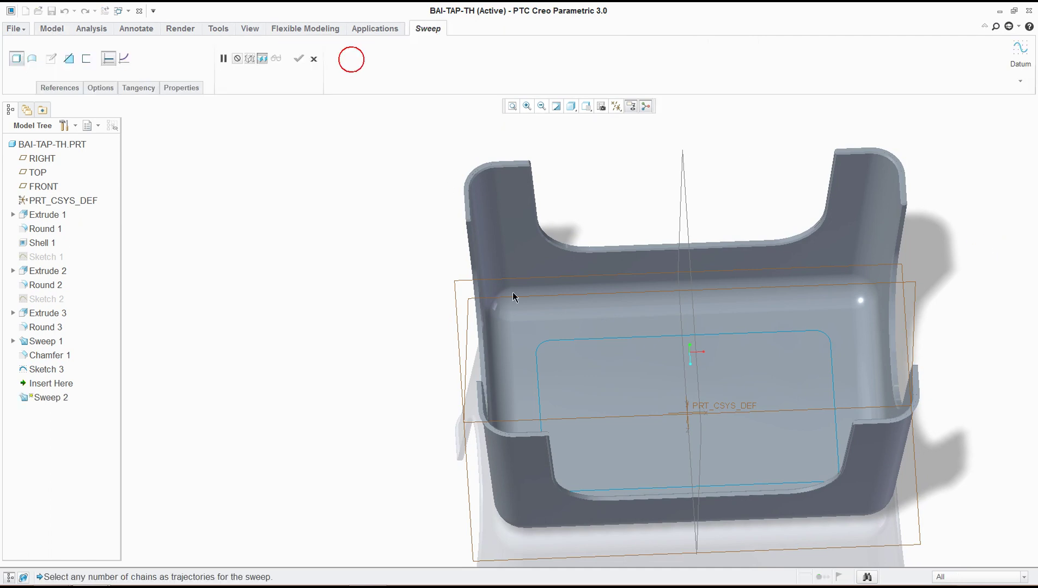
{"action": "left_click", "coordinate": [828, 366]}
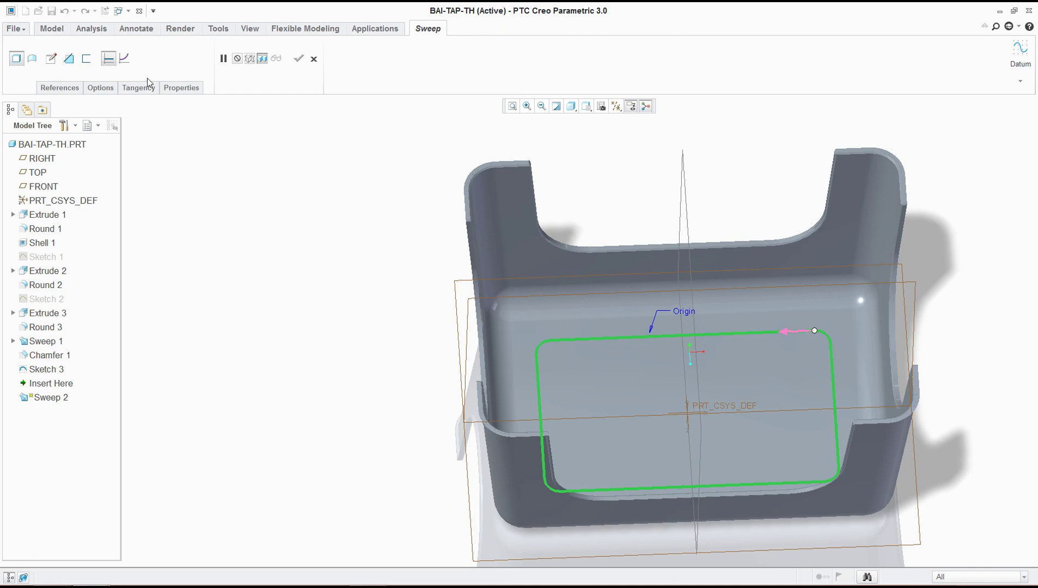
{"action": "left_click", "coordinate": [50, 58]}
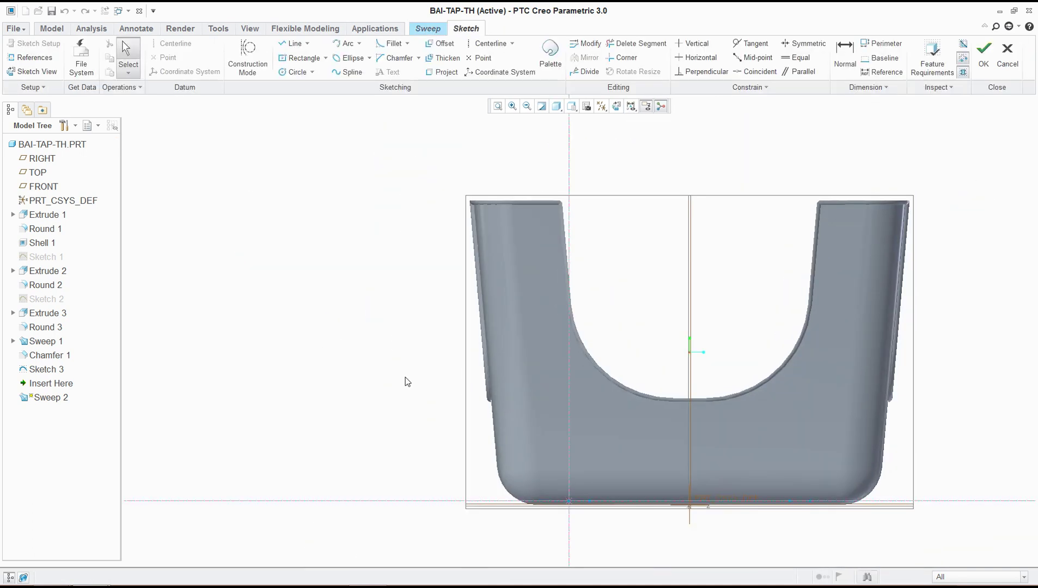
Set the display style to Hidden Line, look up the sweep section in the Word document, and return to Creo.
{"action": "left_click", "coordinate": [572, 106]}
{"action": "left_click", "coordinate": [556, 107]}
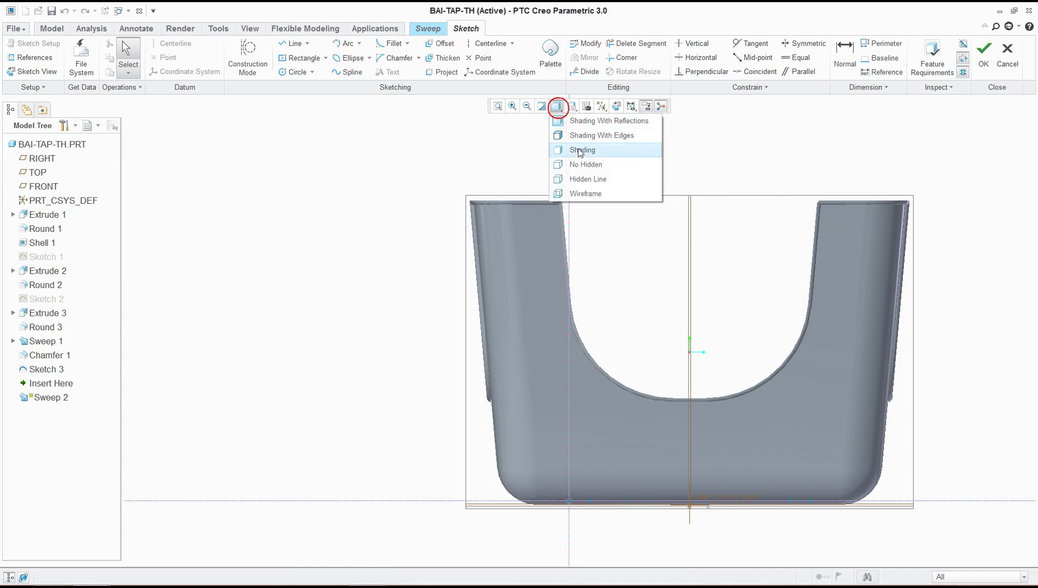
{"action": "left_click", "coordinate": [588, 179]}
{"action": "scroll", "coordinate": [579, 479], "scroll_direction": "up", "scroll_amount": 5}
{"action": "scroll", "coordinate": [567, 518], "scroll_direction": "down", "scroll_amount": 10}
{"action": "scroll", "coordinate": [578, 511], "scroll_direction": "down", "scroll_amount": 3}
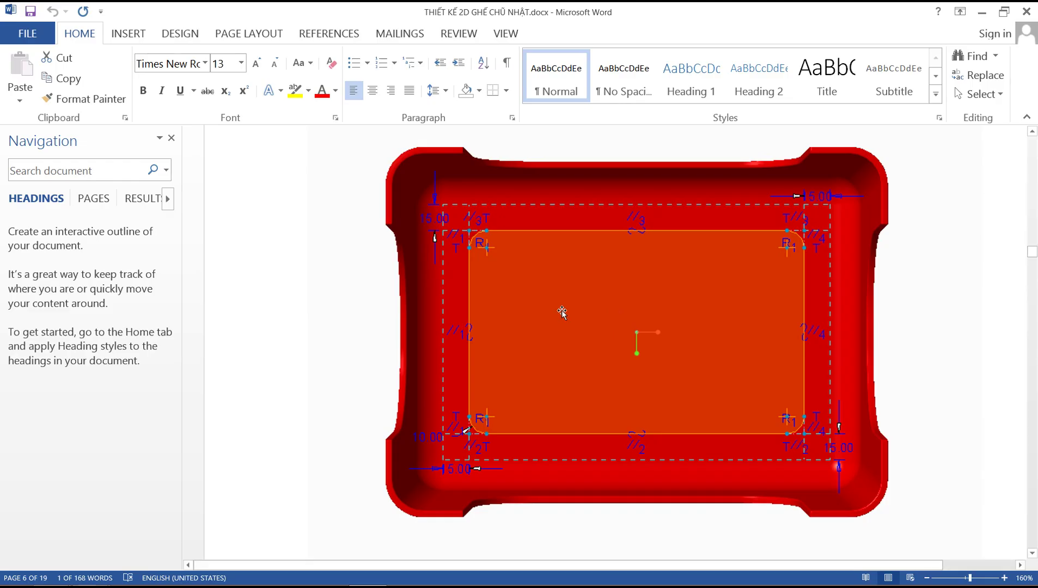
{"action": "scroll", "coordinate": [561, 310], "scroll_direction": "down", "scroll_amount": 10}
{"action": "scroll", "coordinate": [563, 365], "scroll_direction": "up", "scroll_amount": 3}
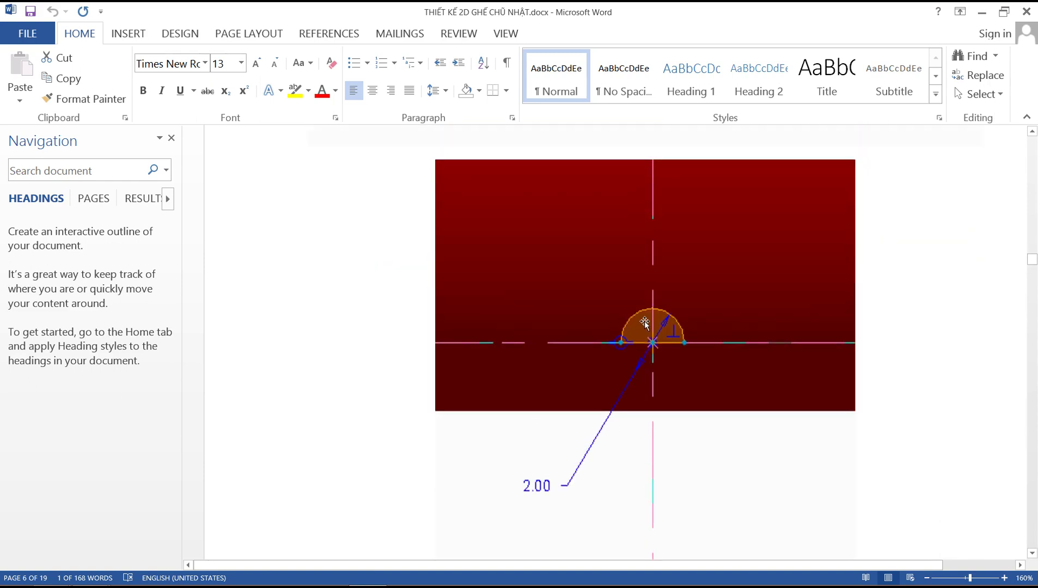
{"action": "key", "text": "alt+Tab"}
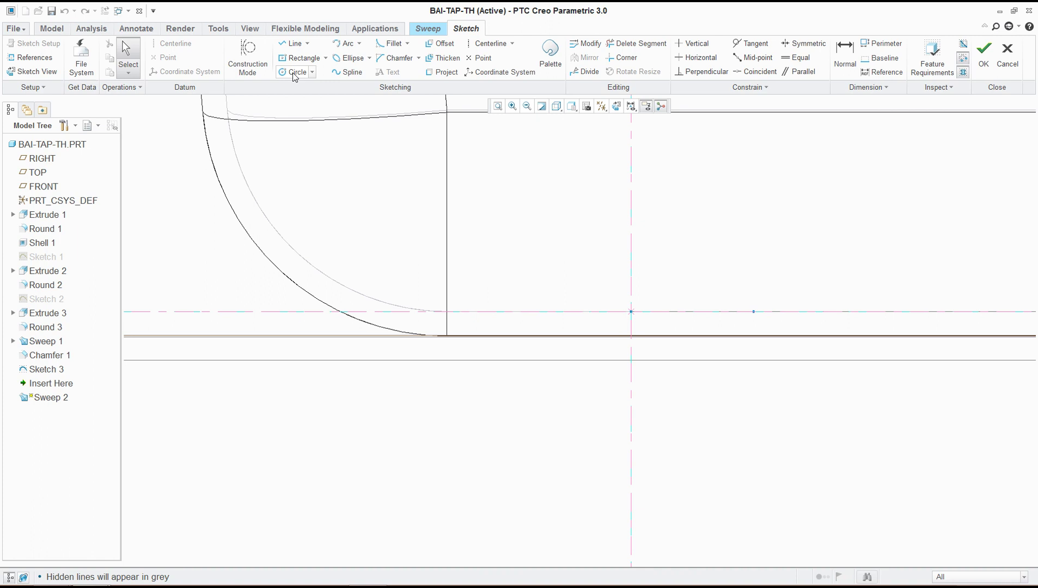
Sketch a circle centred on the trajectory's start point and set its diameter to 2 mm.
{"action": "left_click", "coordinate": [294, 73]}
{"action": "left_click", "coordinate": [631, 311]}
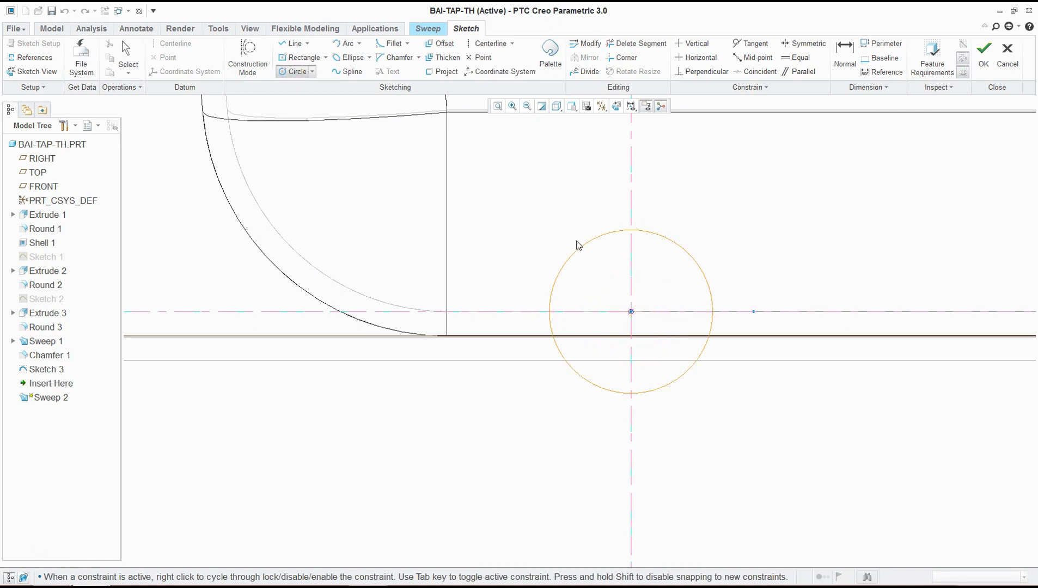
{"action": "left_click", "coordinate": [564, 226]}
{"action": "middle_click", "coordinate": [564, 226]}
{"action": "double_click", "coordinate": [503, 211]}
{"action": "type", "text": "2"}
{"action": "key", "text": "Return"}
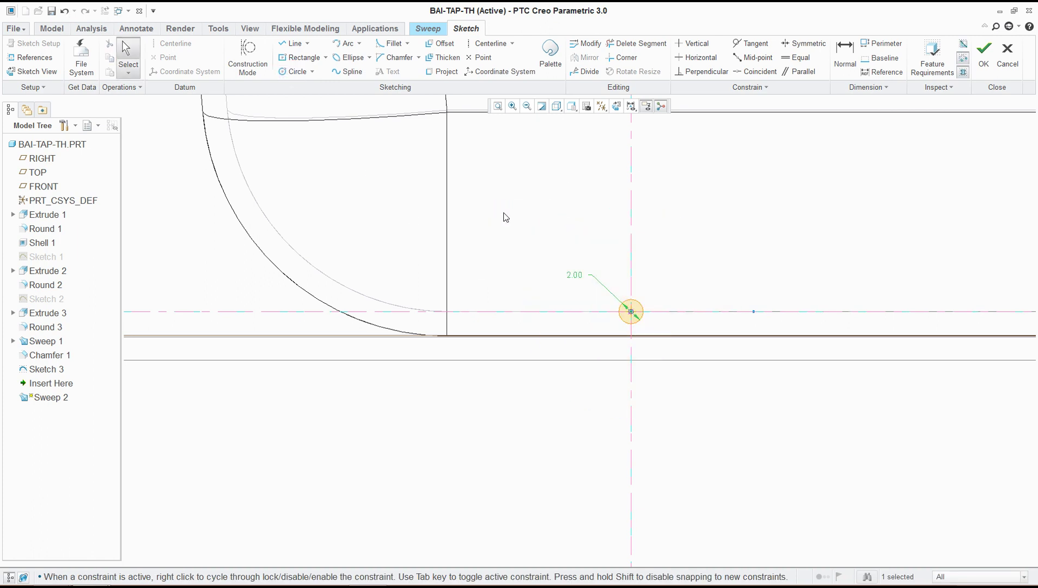
Draw a horizontal line across the circle's diameter, trim away its lower half, and finish the sweep section sketch.
{"action": "left_click", "coordinate": [294, 43]}
{"action": "scroll", "coordinate": [631, 309], "scroll_direction": "up", "scroll_amount": 8}
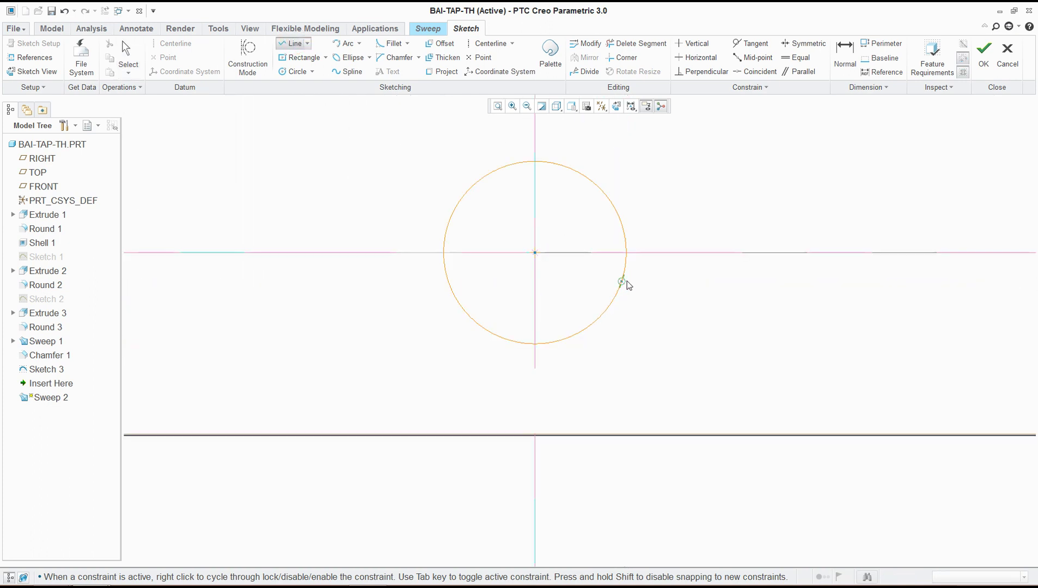
{"action": "left_click", "coordinate": [626, 253]}
{"action": "left_click", "coordinate": [444, 252]}
{"action": "middle_click", "coordinate": [436, 371]}
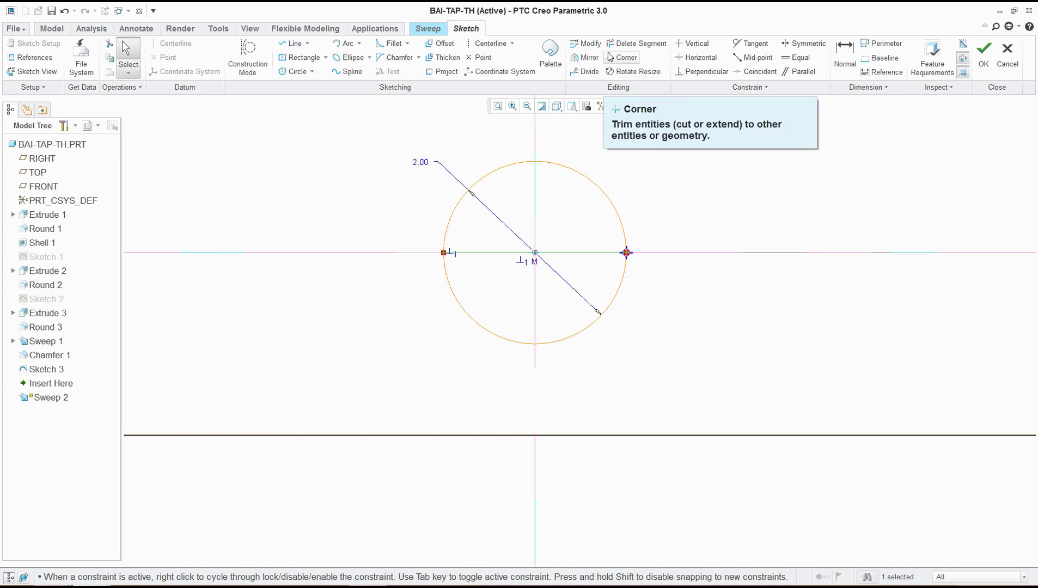
{"action": "left_click", "coordinate": [626, 44]}
{"action": "left_click_drag", "start_coordinate": [623, 272], "coordinate": [482, 325]}
{"action": "left_click", "coordinate": [975, 61]}
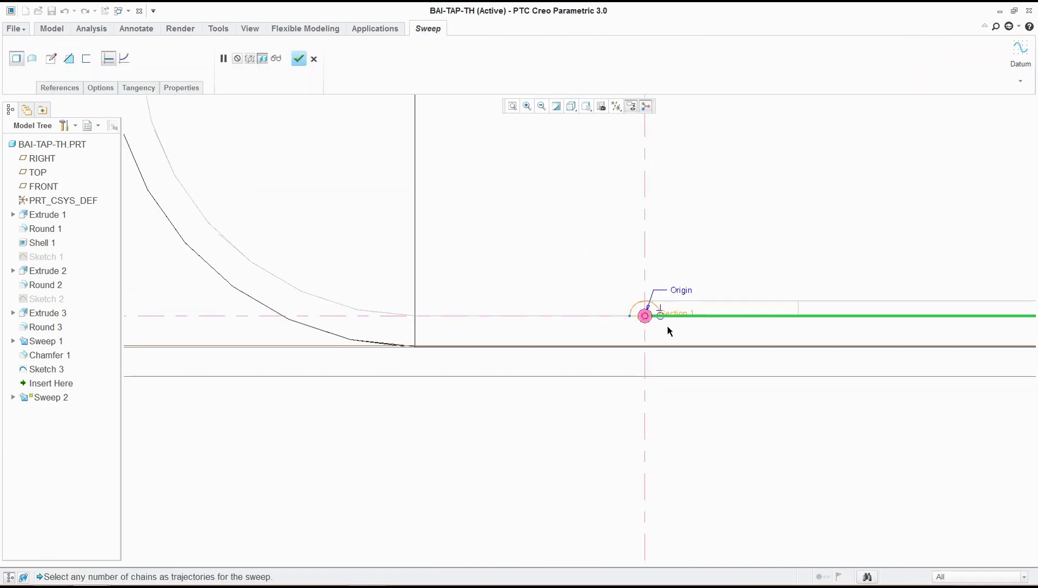
Set the display style to Shading With Reflections and complete the sweep of the half-round rib.
{"action": "left_click", "coordinate": [572, 107]}
{"action": "left_click", "coordinate": [583, 134]}
{"action": "left_click", "coordinate": [572, 107]}
{"action": "left_click", "coordinate": [582, 121]}
{"action": "scroll", "coordinate": [611, 353], "scroll_direction": "down", "scroll_amount": 3}
{"action": "scroll", "coordinate": [612, 358], "scroll_direction": "down", "scroll_amount": 2}
{"action": "middle_click_drag", "start_coordinate": [616, 353], "coordinate": [598, 320]}
{"action": "left_click", "coordinate": [302, 59]}
{"action": "middle_click_drag", "start_coordinate": [703, 297], "coordinate": [775, 313]}
{"action": "scroll", "coordinate": [776, 313], "scroll_direction": "up", "scroll_amount": 1}
{"action": "scroll", "coordinate": [752, 298], "scroll_direction": "down", "scroll_amount": 4}
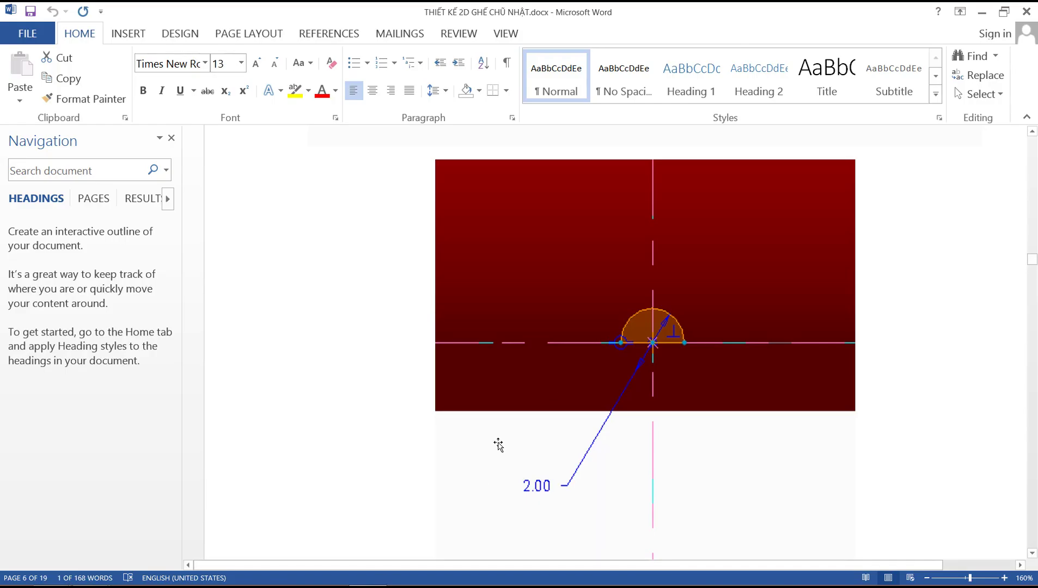
Switch to the FULL-DESIGN model in Creo and examine the rounded rib around the seat's inner face.
{"action": "left_click", "coordinate": [90, 572]}
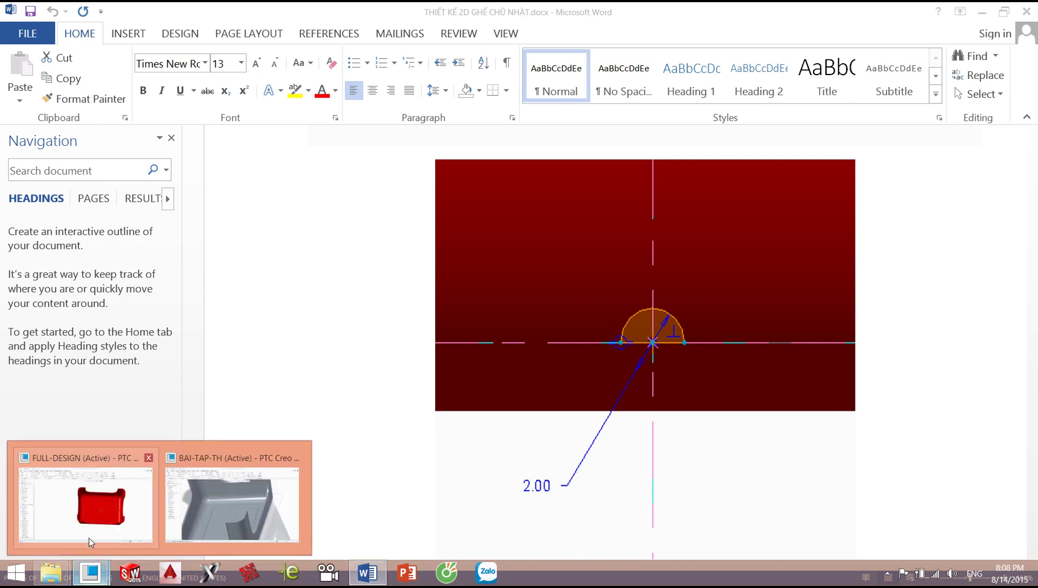
{"action": "left_click", "coordinate": [88, 537]}
{"action": "middle_click_drag", "start_coordinate": [573, 377], "coordinate": [581, 339]}
{"action": "scroll", "coordinate": [581, 340], "scroll_direction": "up", "scroll_amount": 2}
{"action": "scroll", "coordinate": [580, 344], "scroll_direction": "down", "scroll_amount": 4}
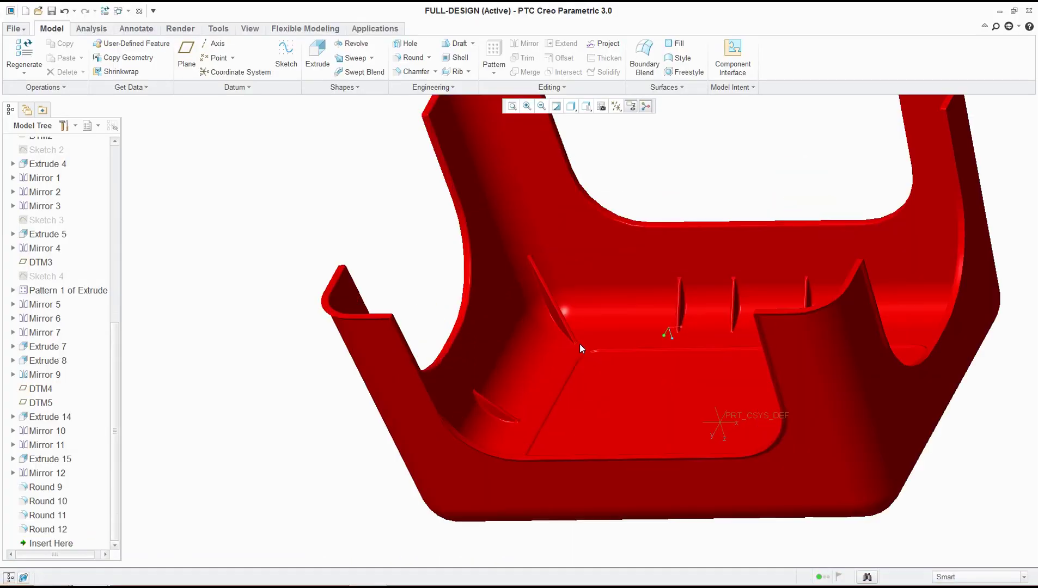
{"action": "scroll", "coordinate": [580, 343], "scroll_direction": "down", "scroll_amount": 4}
{"action": "middle_click_drag", "start_coordinate": [610, 380], "coordinate": [643, 411]}
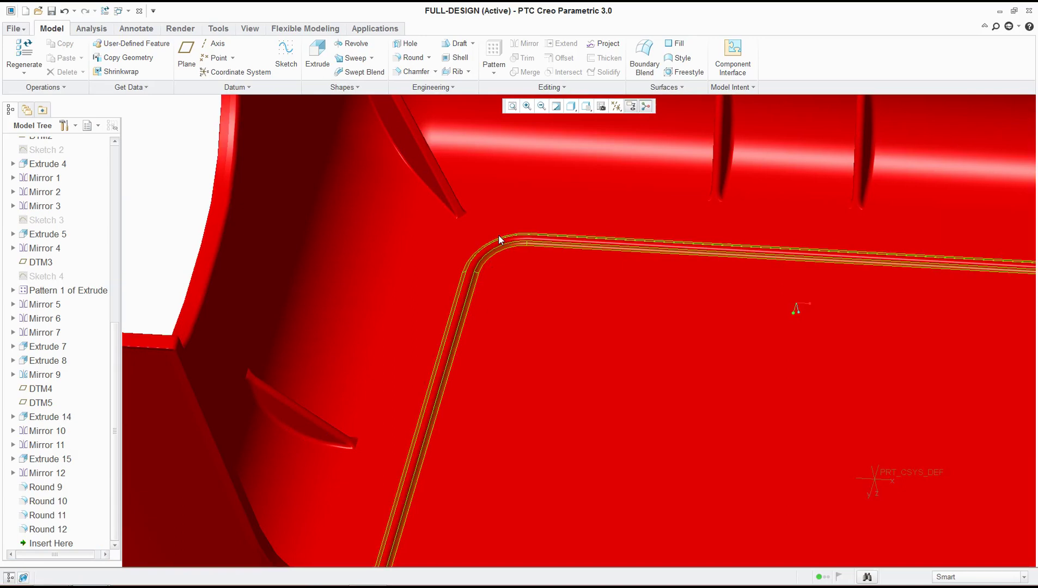
{"action": "left_click", "coordinate": [498, 235]}
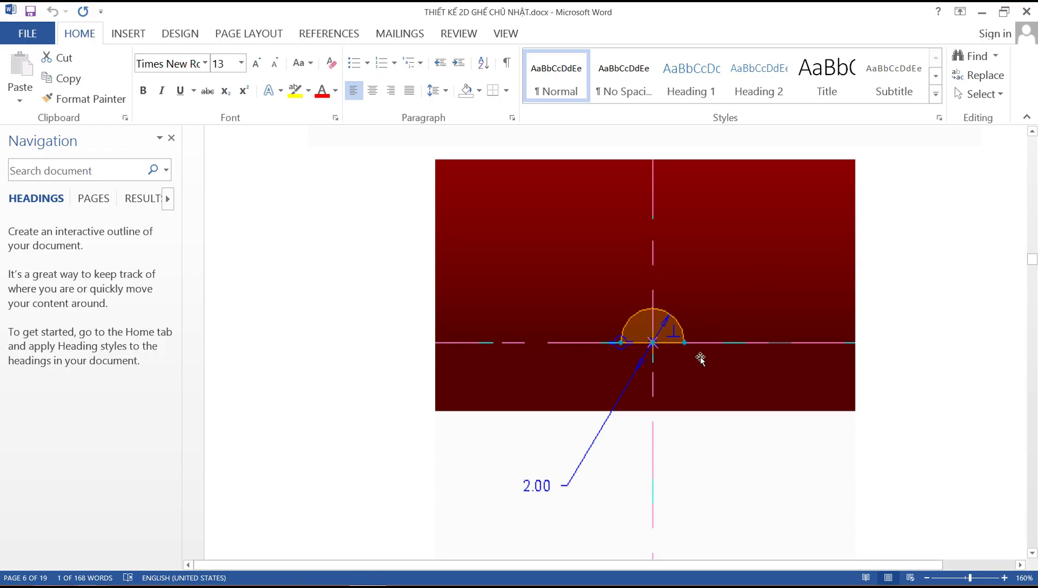
Look up the rib's edge round radius in the Word document and return to the BAI-TAP-TH model in Creo.
{"action": "scroll", "coordinate": [648, 429], "scroll_direction": "down", "scroll_amount": 15}
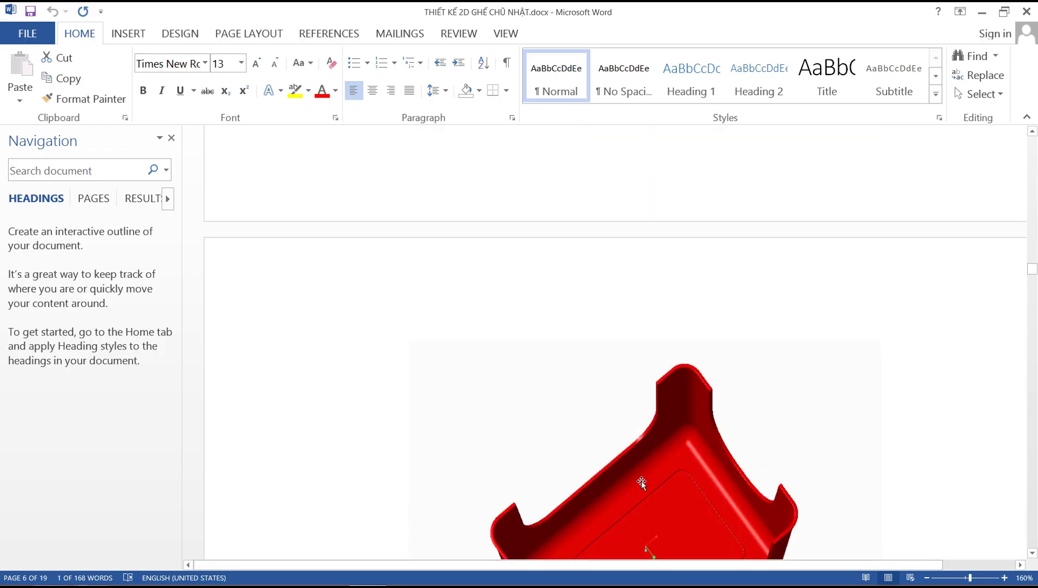
{"action": "scroll", "coordinate": [643, 481], "scroll_direction": "down", "scroll_amount": 12}
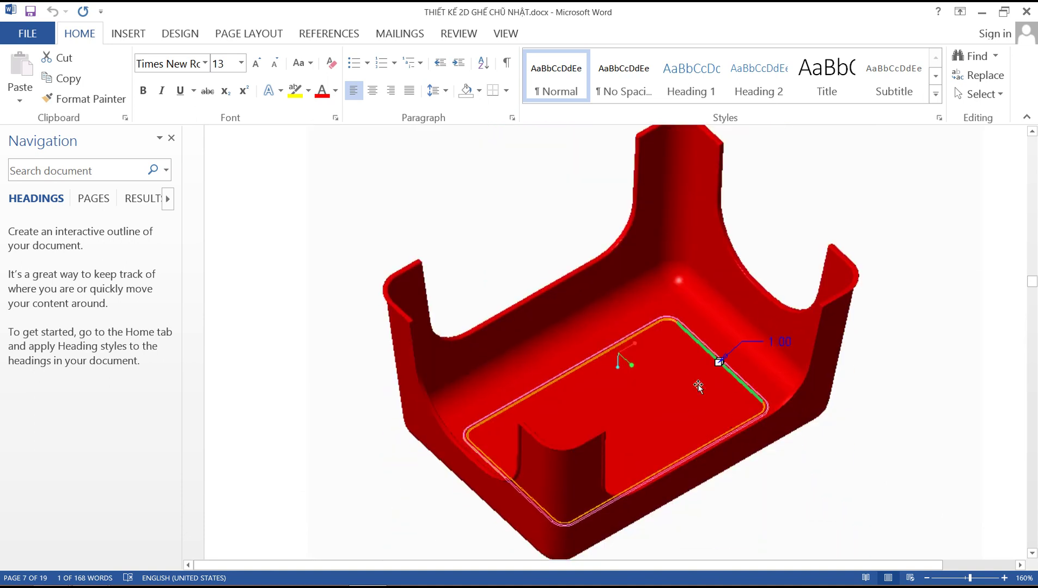
{"action": "key", "text": "alt+Tab"}
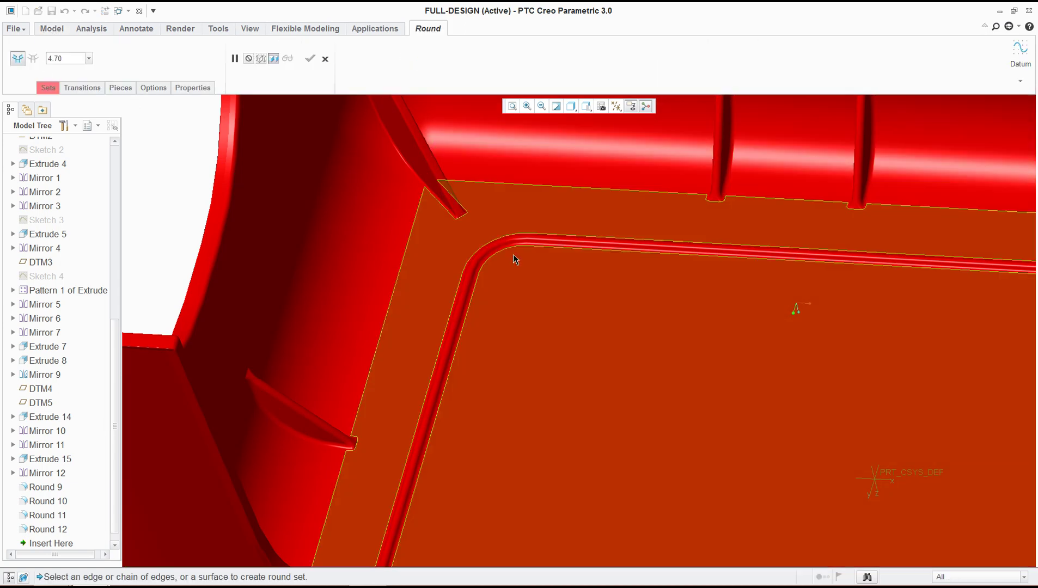
{"action": "key", "text": "alt+Tab"}
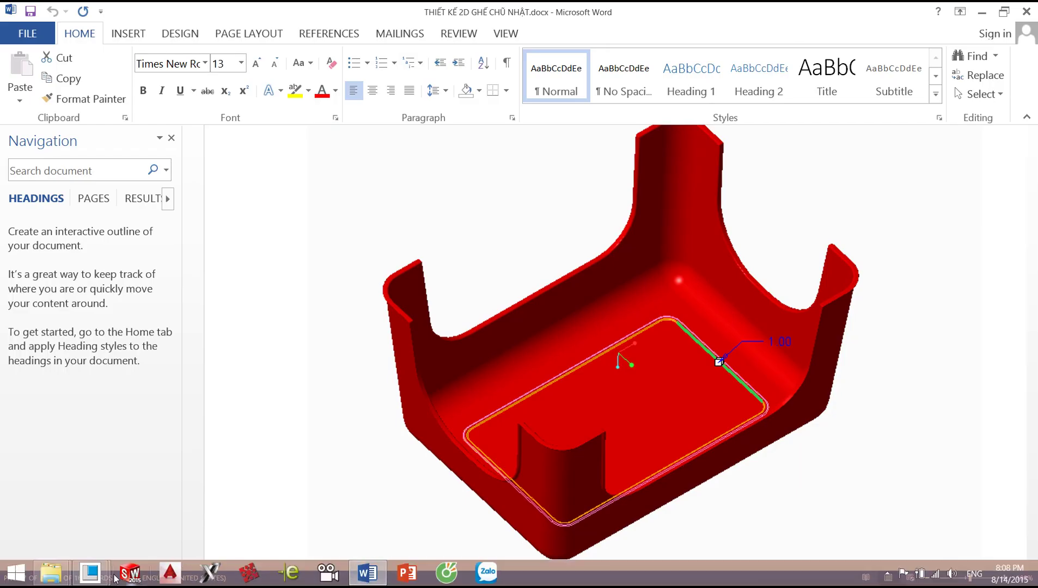
{"action": "mouse_move", "coordinate": [91, 573]}
{"action": "left_click", "coordinate": [228, 502]}
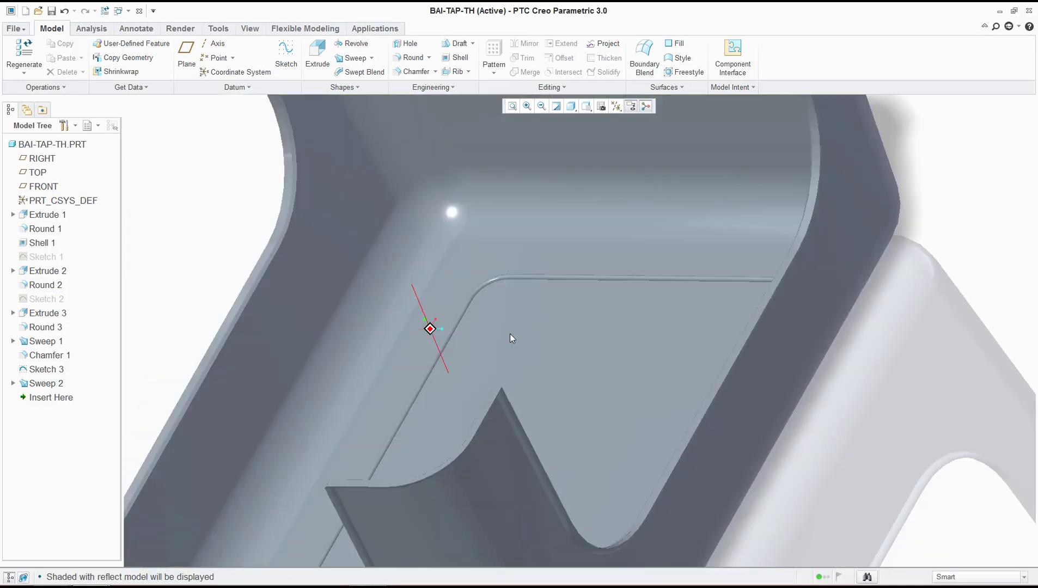
Round the inner and outer edge loops of the swept rib with a 1 mm radius.
{"action": "scroll", "coordinate": [510, 334], "scroll_direction": "up", "scroll_amount": 8}
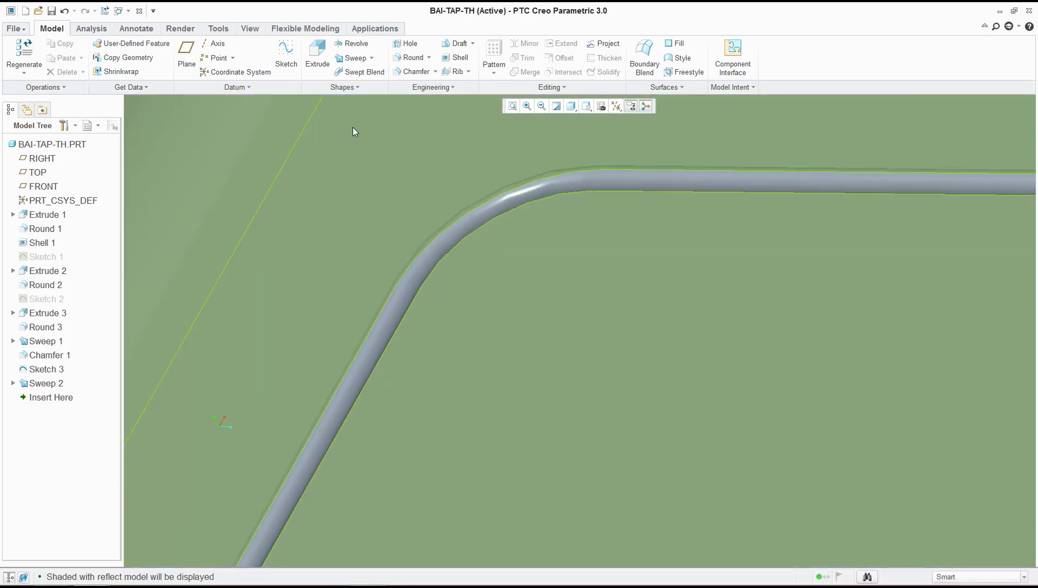
{"action": "left_click", "coordinate": [409, 64]}
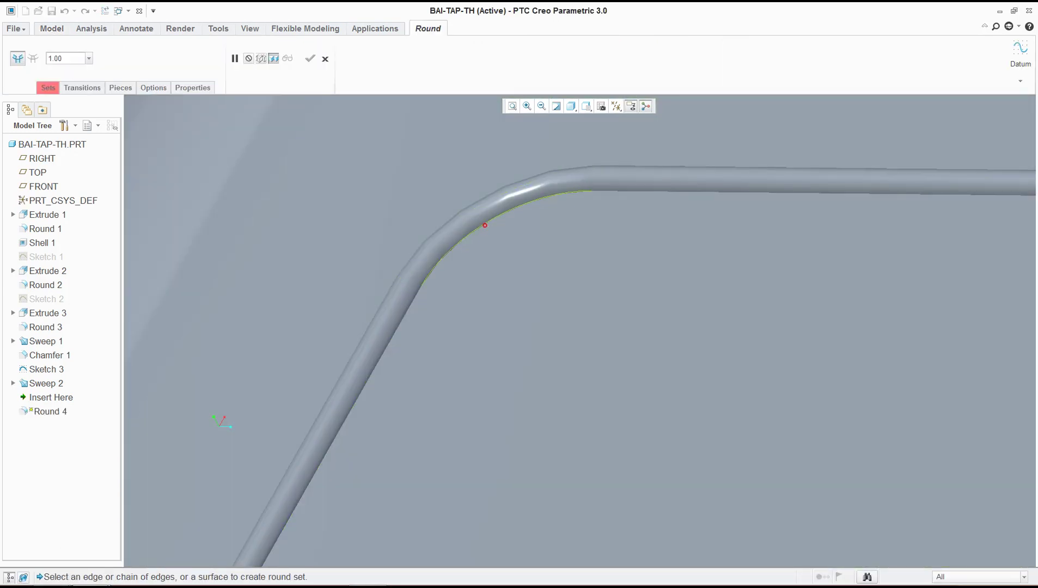
{"action": "left_click", "coordinate": [485, 225]}
{"action": "scroll", "coordinate": [542, 319], "scroll_direction": "down", "scroll_amount": 10}
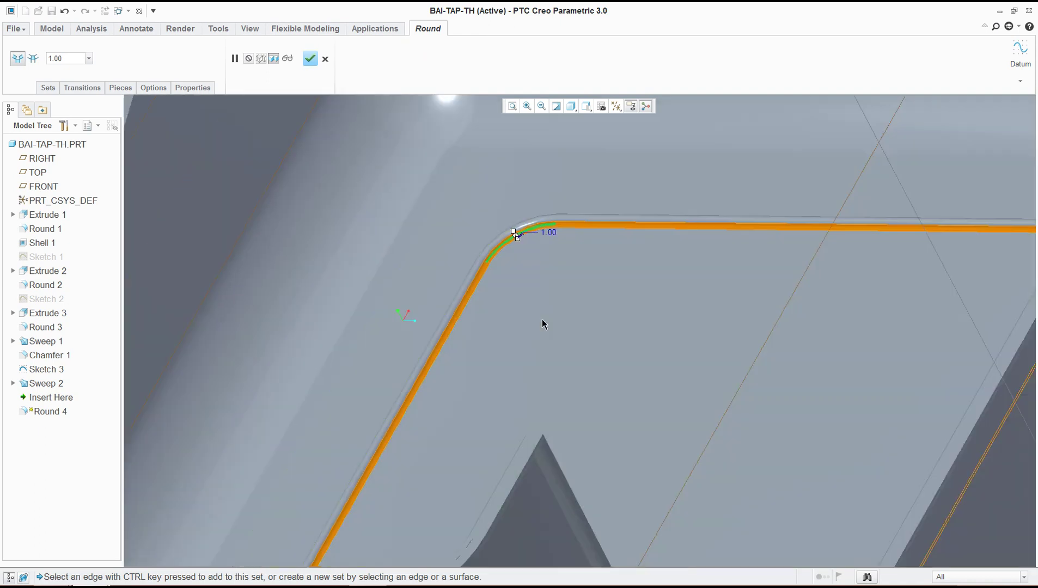
{"action": "scroll", "coordinate": [397, 316], "scroll_direction": "up", "scroll_amount": 10}
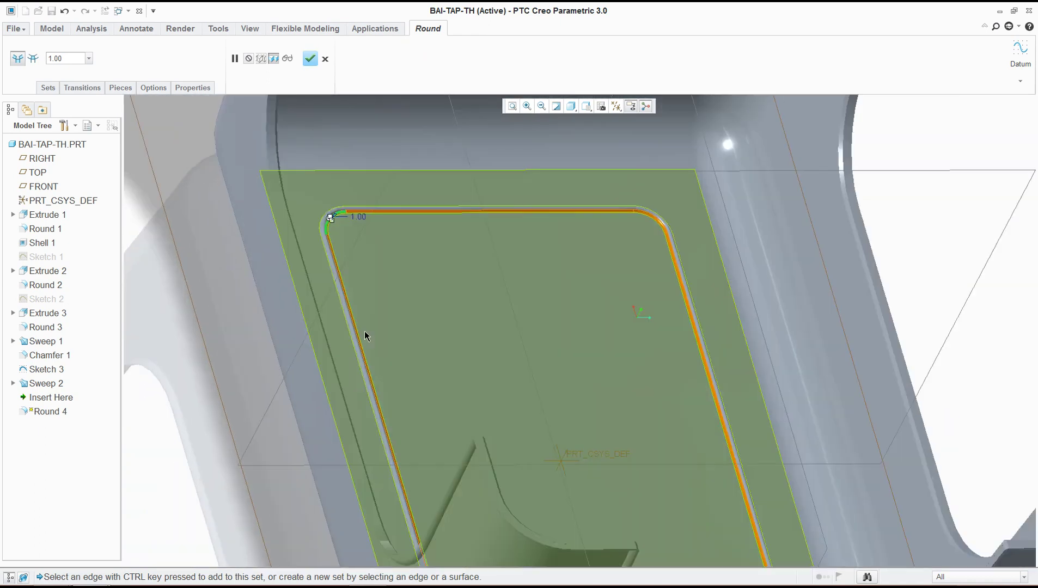
{"action": "left_click", "coordinate": [337, 333]}
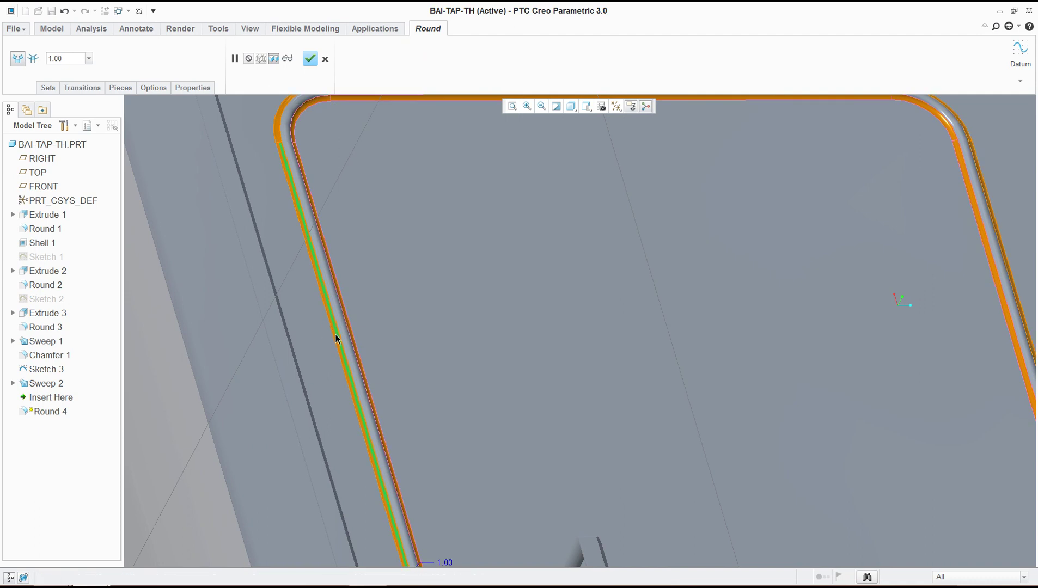
{"action": "scroll", "coordinate": [423, 252], "scroll_direction": "down", "scroll_amount": 3}
{"action": "mouse_move", "coordinate": [648, 293]}
{"action": "middle_mouse_down"}
{"action": "mouse_move", "coordinate": [637, 299]}
{"action": "mouse_move", "coordinate": [741, 224]}
{"action": "middle_mouse_up"}
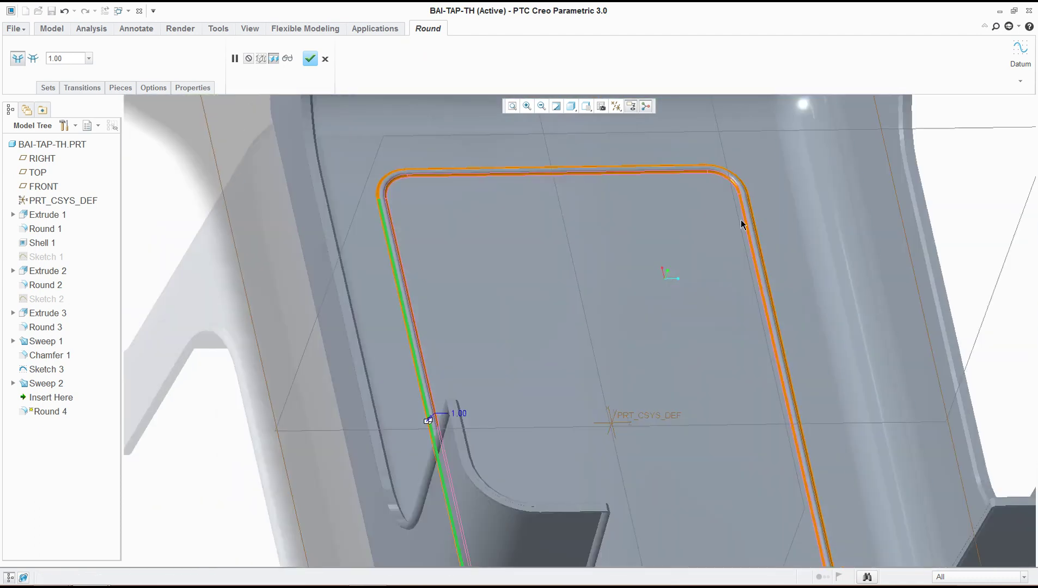
{"action": "left_click", "coordinate": [310, 59]}
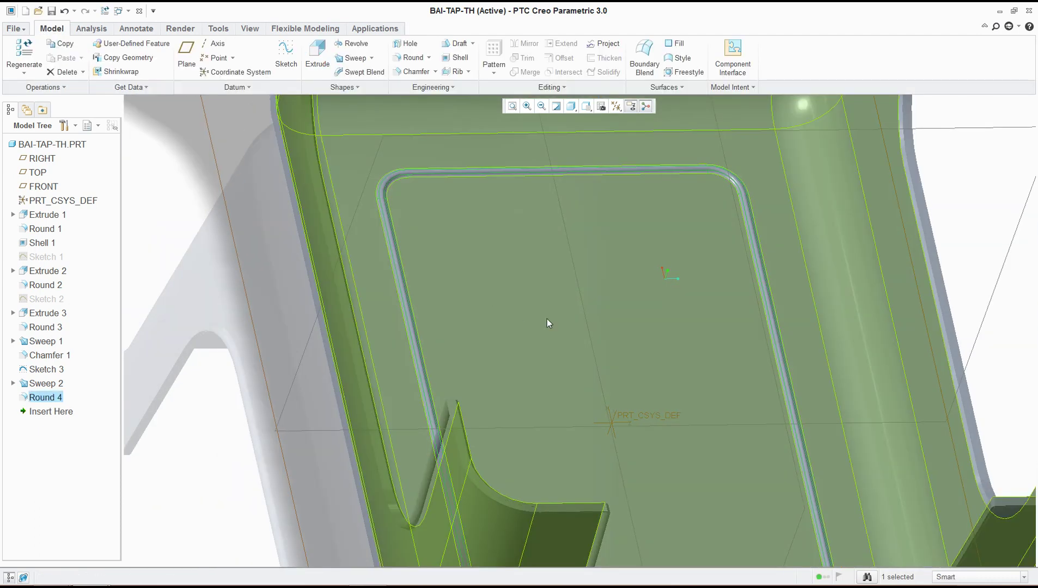
{"action": "scroll", "coordinate": [556, 310], "scroll_direction": "down", "scroll_amount": 3}
{"action": "left_click", "coordinate": [923, 254]}
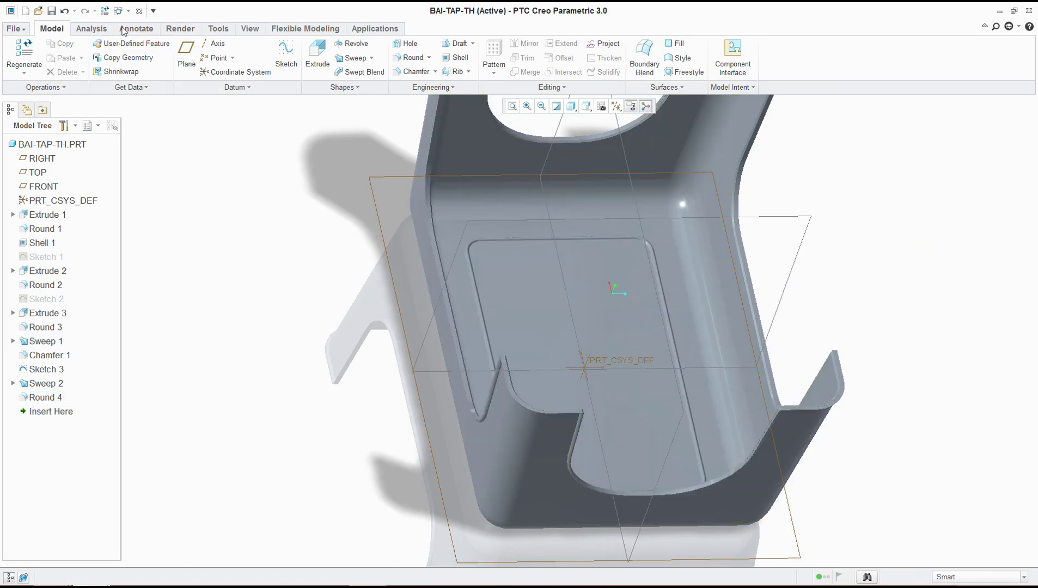
Calculate the stool's mass properties relative to PRT_CSYS_DEF, close the analysis, and inspect the model from inside and outside.
{"action": "left_click", "coordinate": [92, 28]}
{"action": "left_click", "coordinate": [281, 43]}
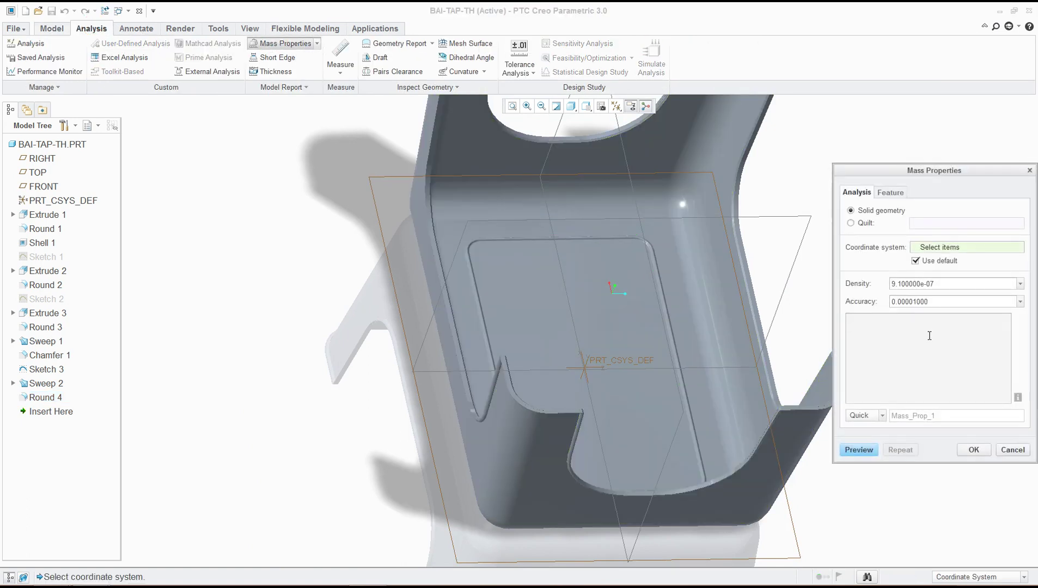
{"action": "left_click", "coordinate": [935, 248]}
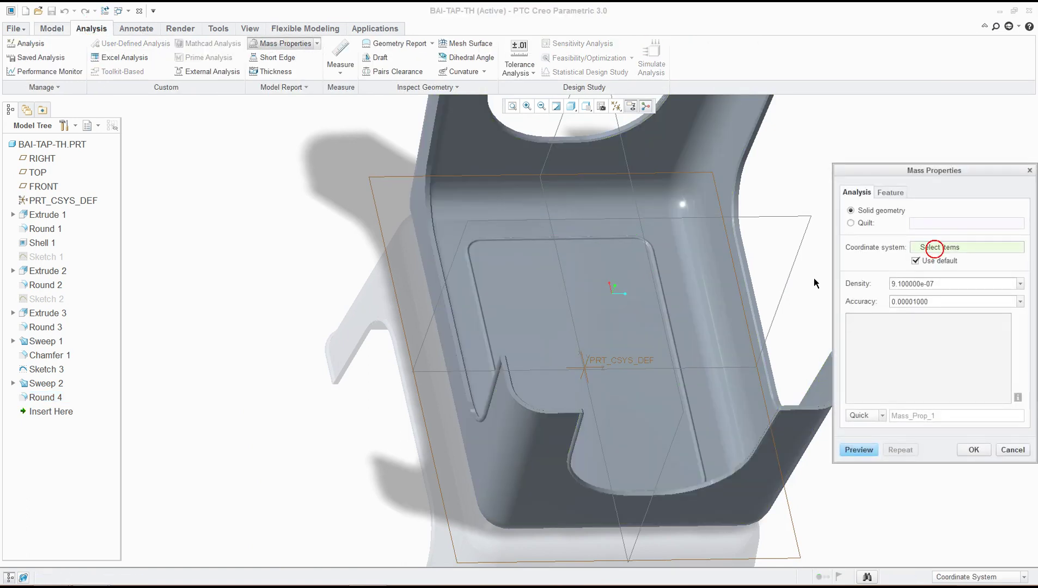
{"action": "left_click", "coordinate": [616, 360]}
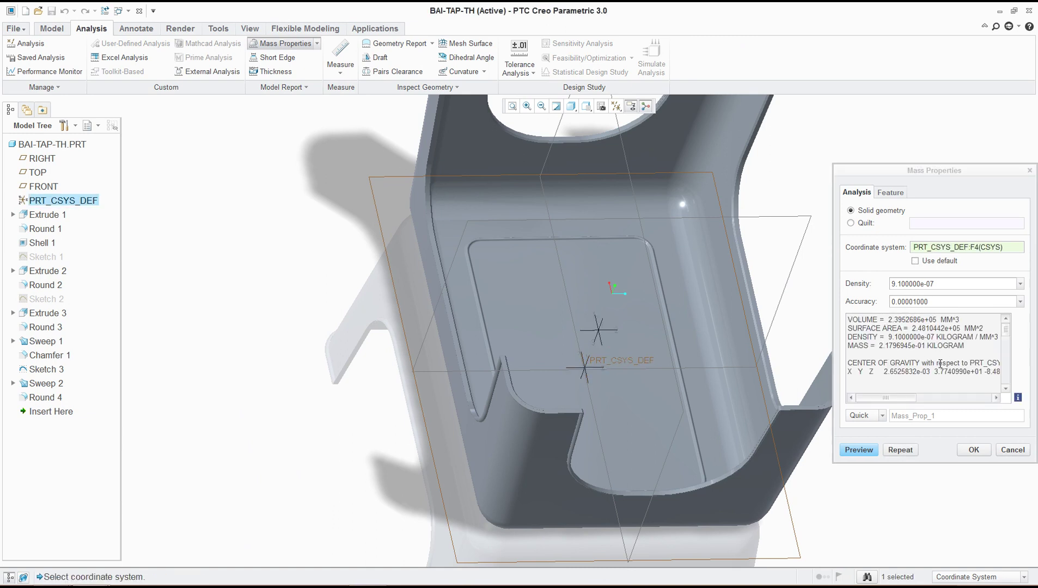
{"action": "left_click", "coordinate": [1029, 170]}
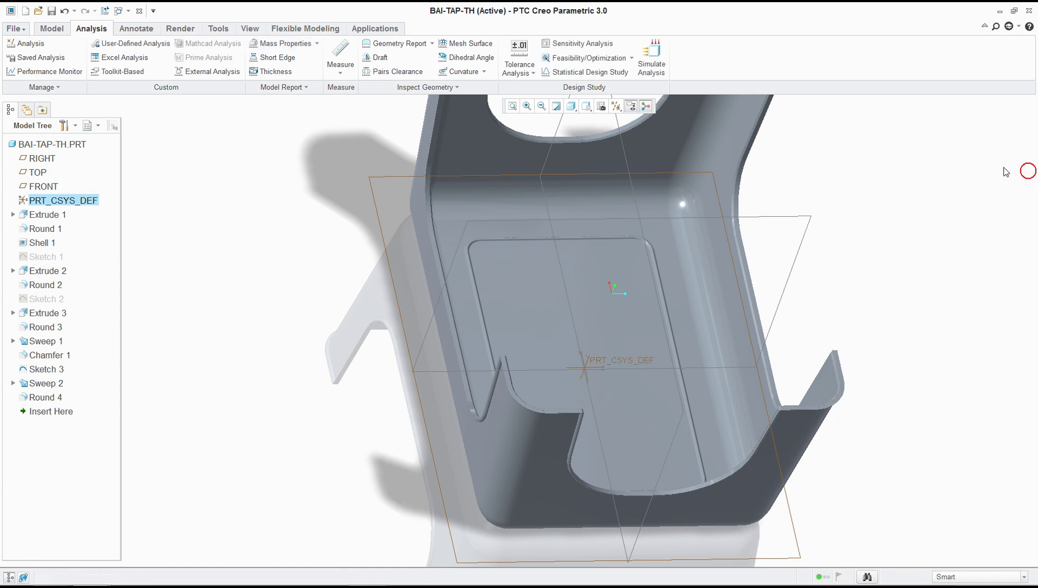
{"action": "mouse_move", "coordinate": [427, 569]}
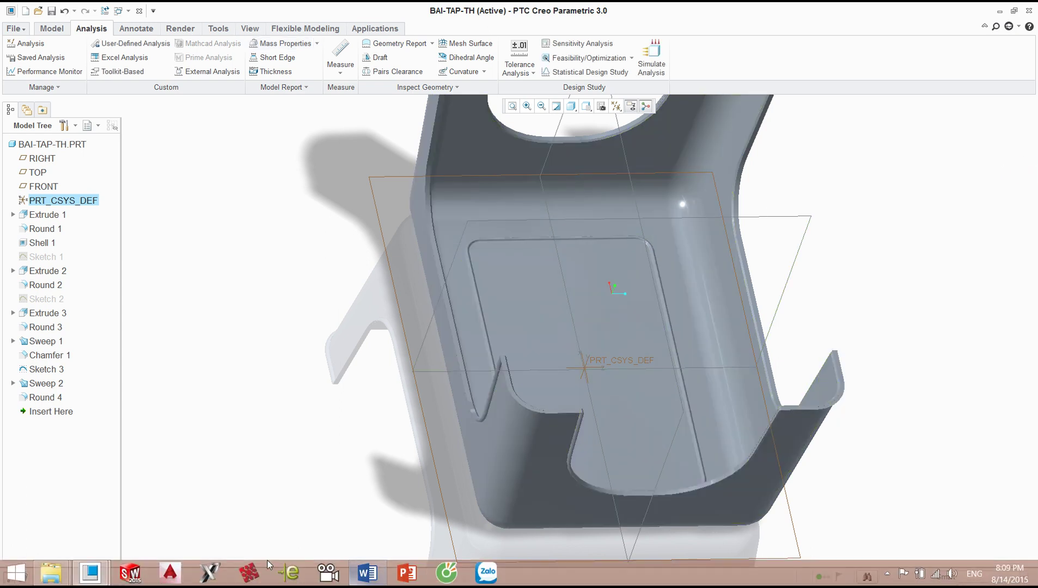
{"action": "middle_click_drag", "start_coordinate": [585, 373], "coordinate": [507, 332]}
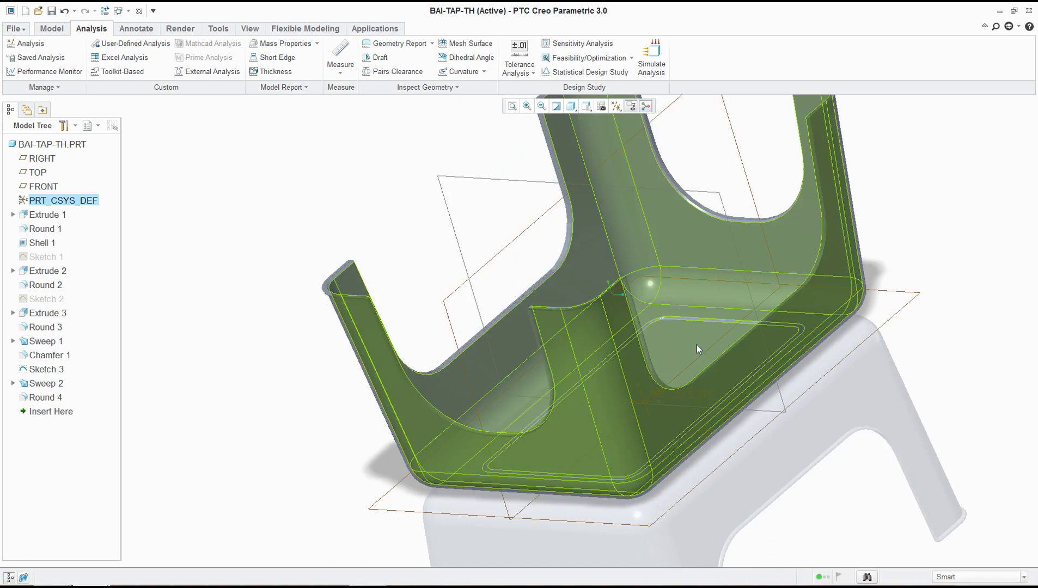
{"action": "mouse_move", "coordinate": [600, 269]}
{"action": "middle_mouse_down"}
{"action": "mouse_move", "coordinate": [679, 215]}
{"action": "mouse_move", "coordinate": [635, 312]}
{"action": "mouse_move", "coordinate": [742, 320]}
{"action": "mouse_move", "coordinate": [697, 295]}
{"action": "mouse_move", "coordinate": [654, 327]}
{"action": "middle_mouse_up"}
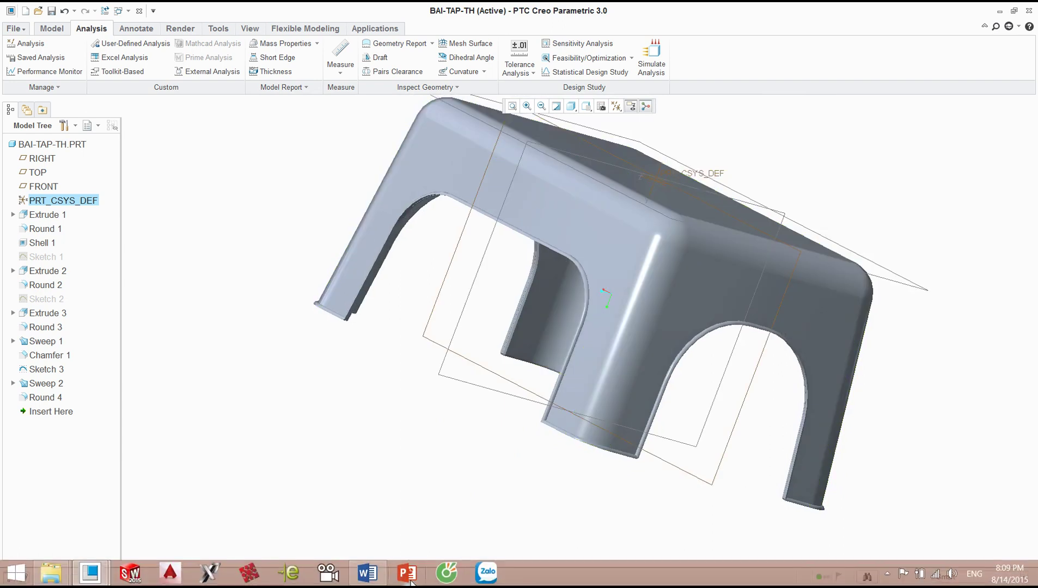
Read step B15 on creating datum planes from a datum point in the Word document, and switch to the FULL-DESIGN model in Creo.
{"action": "left_click", "coordinate": [368, 572]}
{"action": "scroll", "coordinate": [621, 361], "scroll_direction": "down", "scroll_amount": 15}
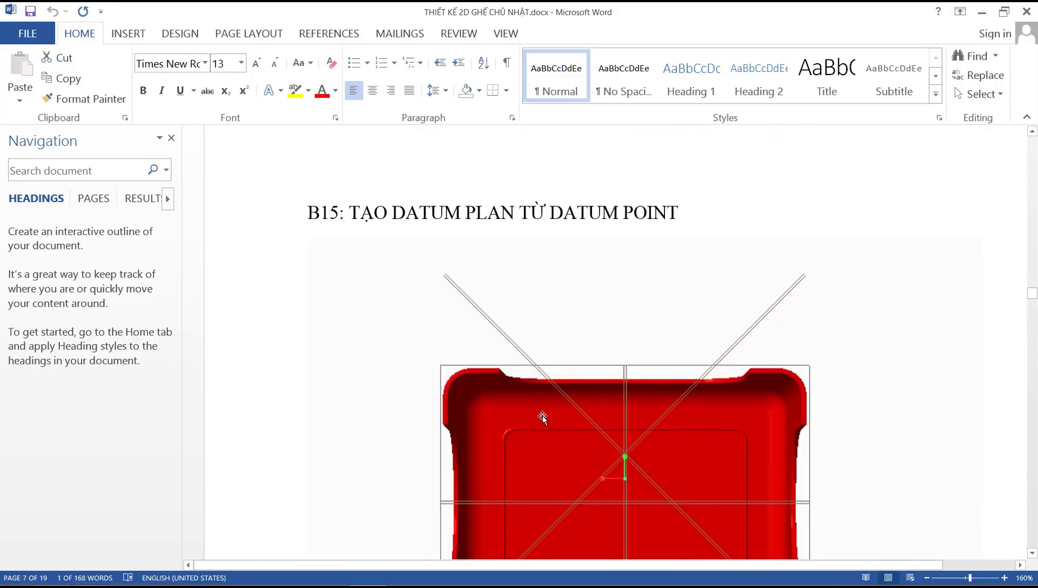
{"action": "scroll", "coordinate": [544, 417], "scroll_direction": "down", "scroll_amount": 3}
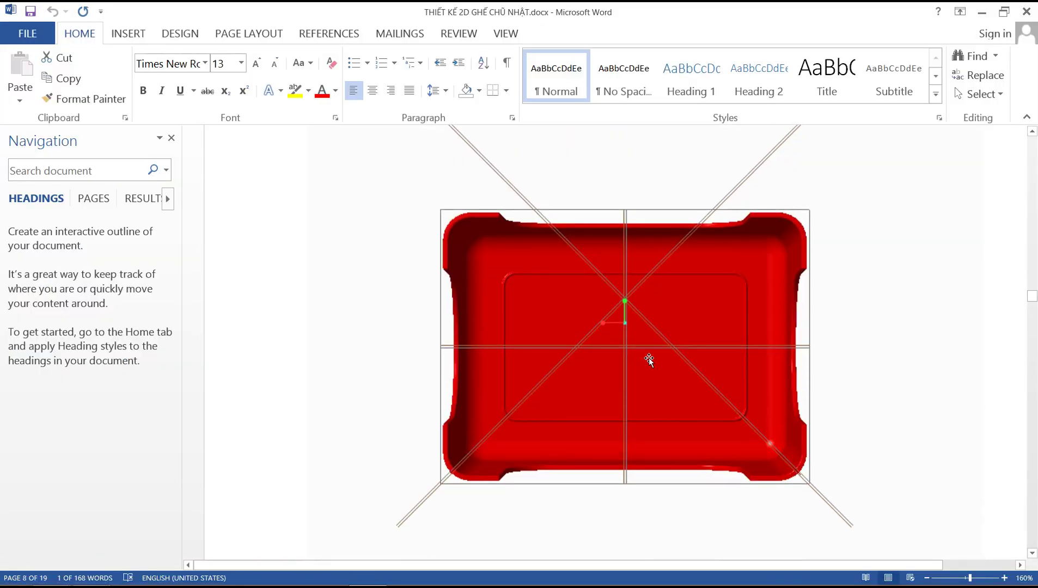
{"action": "scroll", "coordinate": [649, 360], "scroll_direction": "up", "scroll_amount": 4}
{"action": "scroll", "coordinate": [649, 360], "scroll_direction": "down", "scroll_amount": 2}
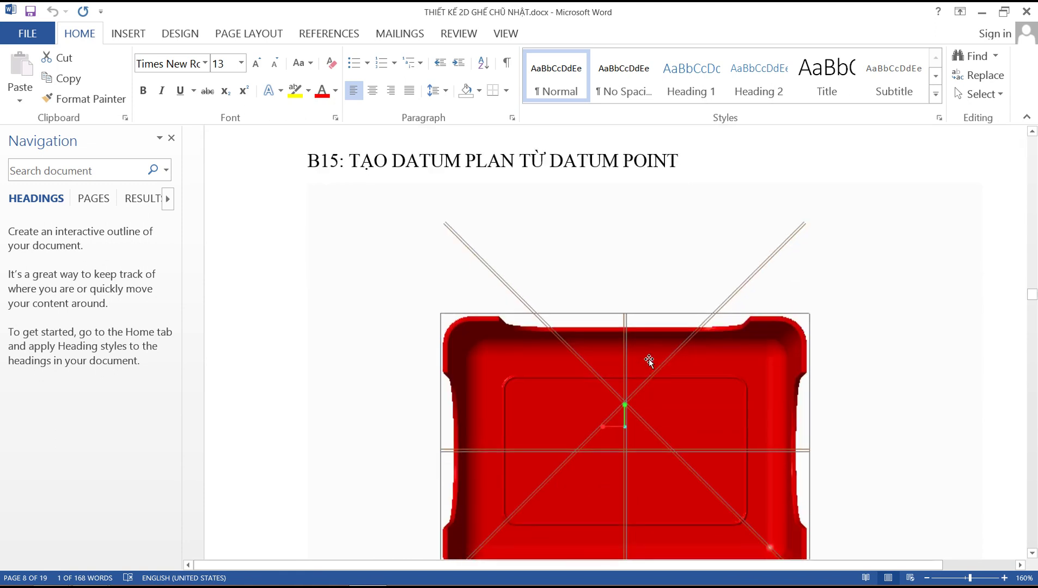
{"action": "scroll", "coordinate": [691, 343], "scroll_direction": "down", "scroll_amount": 3}
{"action": "scroll", "coordinate": [687, 359], "scroll_direction": "up", "scroll_amount": 2}
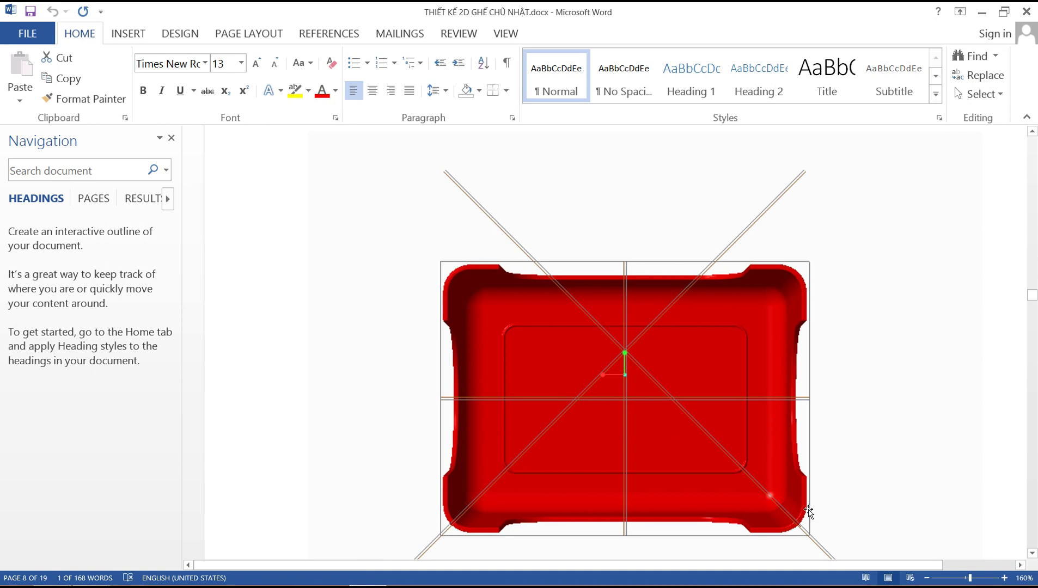
{"action": "scroll", "coordinate": [809, 512], "scroll_direction": "down", "scroll_amount": 5}
{"action": "scroll", "coordinate": [807, 504], "scroll_direction": "up", "scroll_amount": 3}
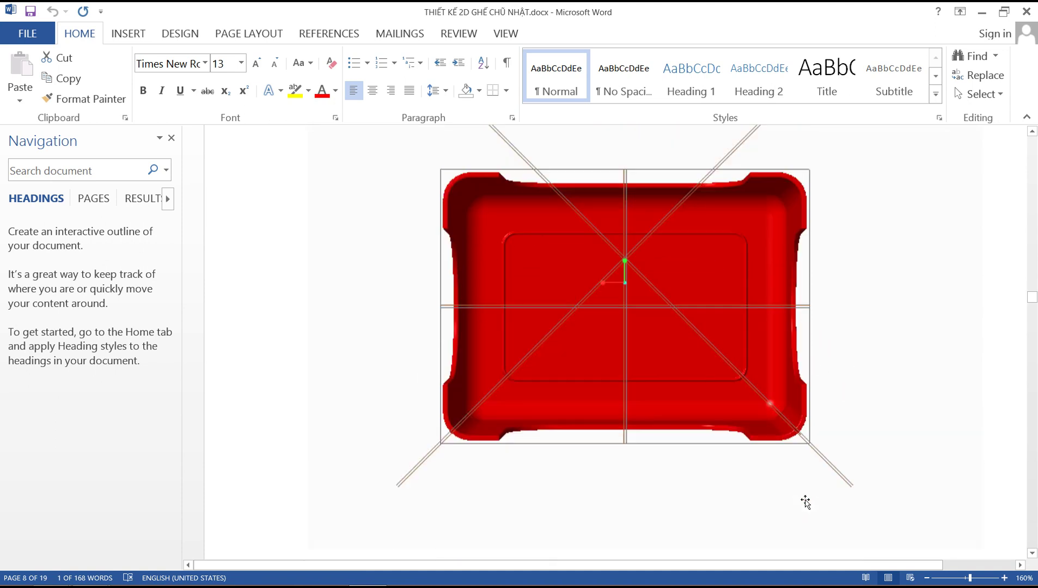
{"action": "scroll", "coordinate": [805, 503], "scroll_direction": "up", "scroll_amount": 2}
{"action": "scroll", "coordinate": [800, 493], "scroll_direction": "down", "scroll_amount": 1}
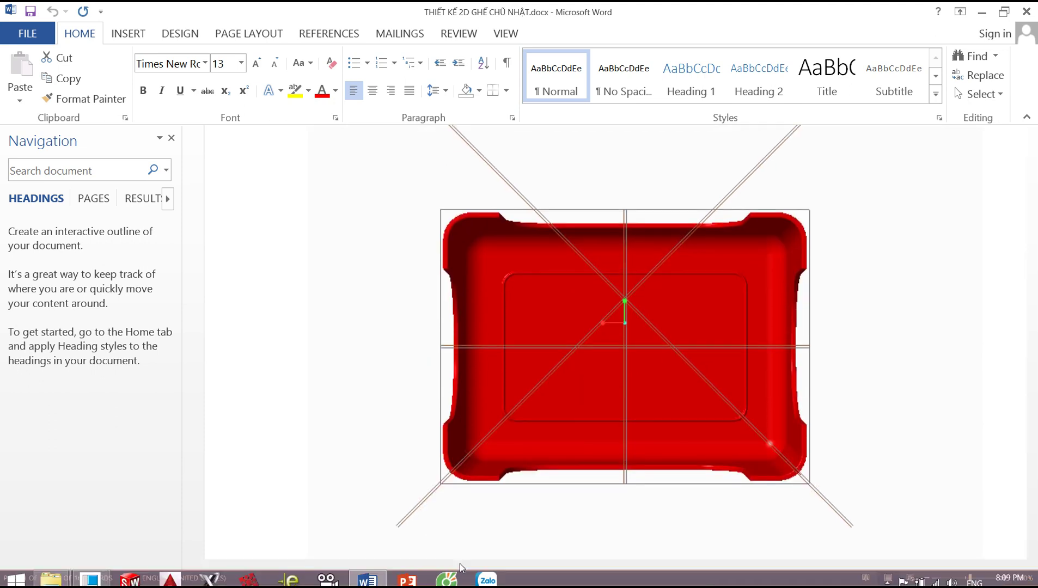
{"action": "mouse_move", "coordinate": [91, 578]}
{"action": "left_click", "coordinate": [103, 503]}
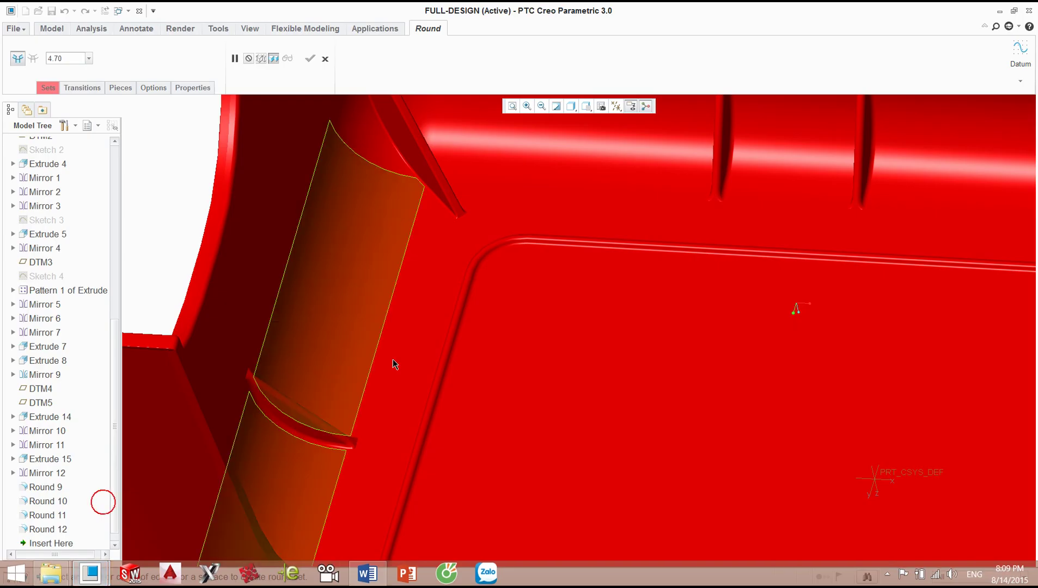
Cancel the Round tool without creating a round and examine the ribs on the underside of the FULL-DESIGN stool.
{"action": "scroll", "coordinate": [472, 254], "scroll_direction": "down", "scroll_amount": 2}
{"action": "scroll", "coordinate": [473, 255], "scroll_direction": "up", "scroll_amount": 3}
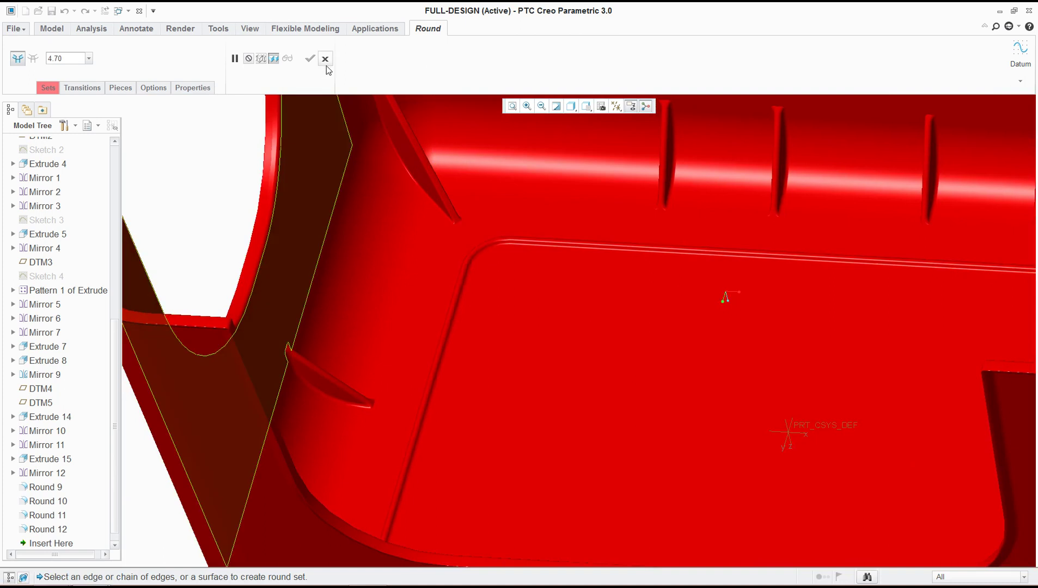
{"action": "left_click", "coordinate": [325, 59]}
{"action": "scroll", "coordinate": [452, 337], "scroll_direction": "down", "scroll_amount": 4}
{"action": "middle_click_drag", "start_coordinate": [453, 337], "coordinate": [774, 206]}
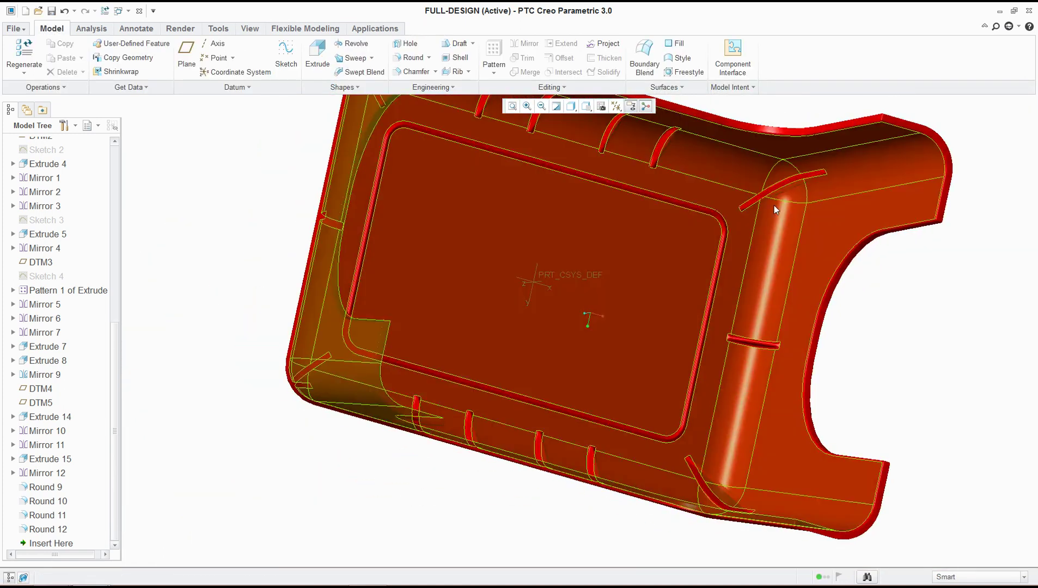
{"action": "scroll", "coordinate": [622, 360], "scroll_direction": "down", "scroll_amount": 3}
{"action": "middle_click_drag", "start_coordinate": [674, 387], "coordinate": [626, 358]}
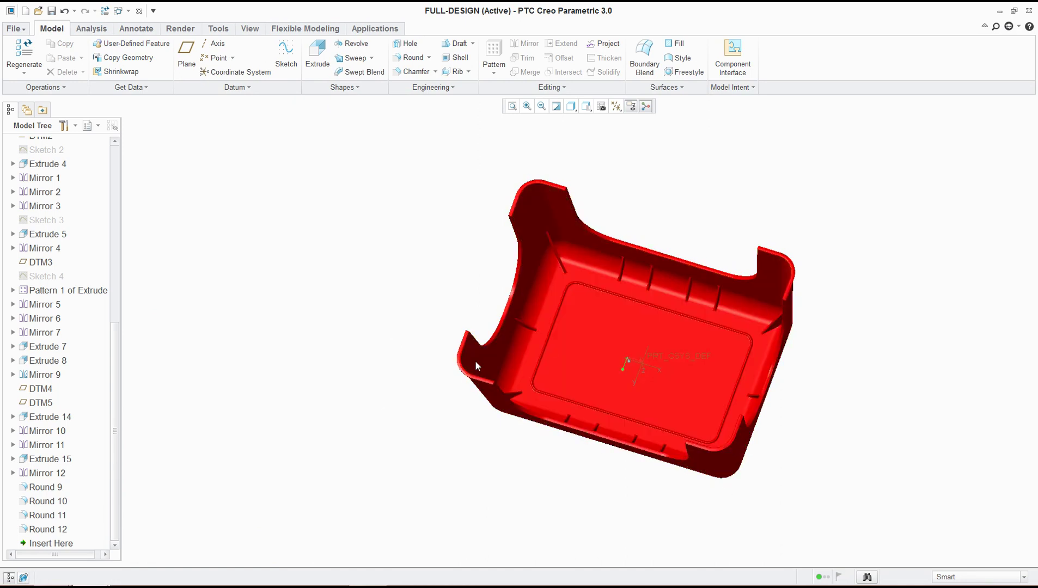
Compare the FULL-DESIGN model in Creo with the Word document's figure of diagonal and central datum planes crossing the stool.
{"action": "key", "text": "alt+Tab"}
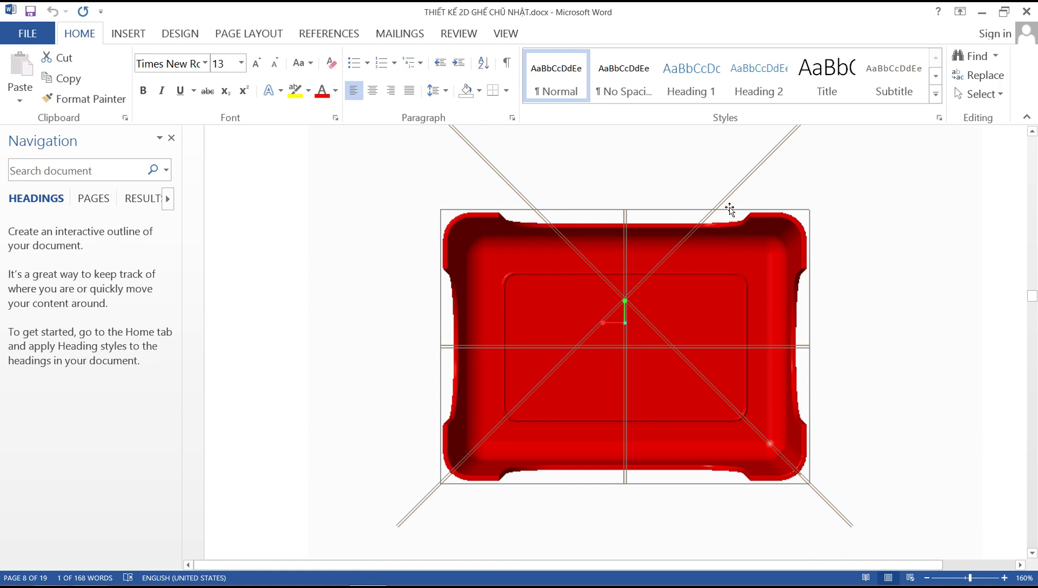
{"action": "key", "text": "alt+Tab"}
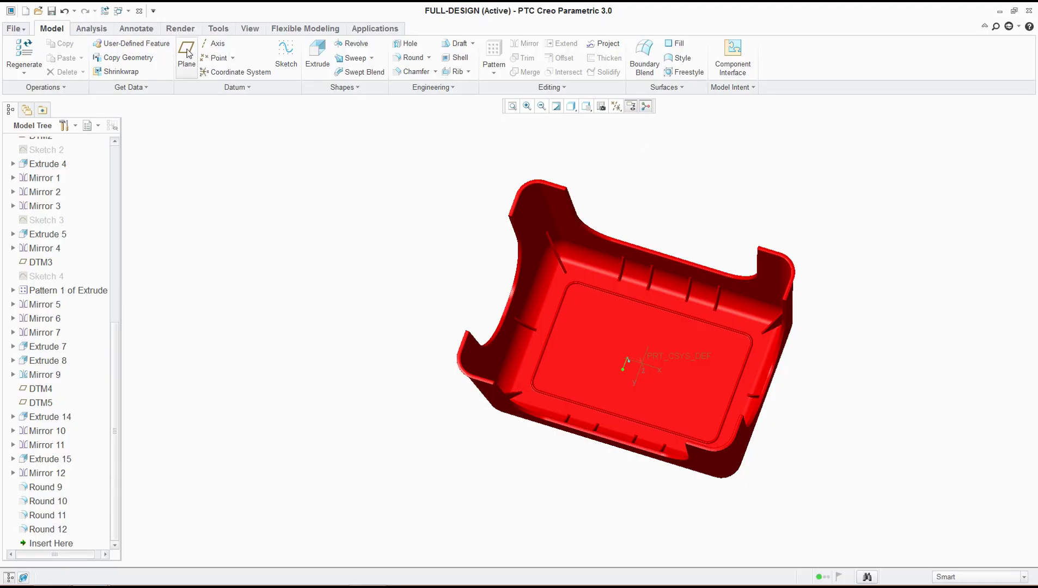
{"action": "key", "text": "alt+Tab"}
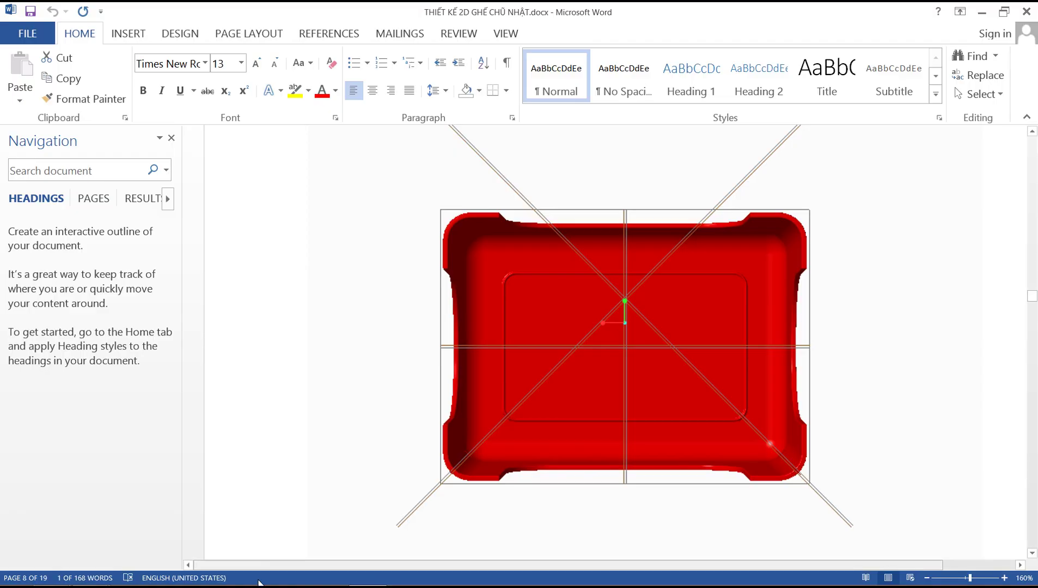
Switch to the BAI-TAP-TH model in Creo, turn the stool to show its underside, and bring up the modelling commands.
{"action": "mouse_move", "coordinate": [187, 579]}
{"action": "left_click", "coordinate": [231, 497]}
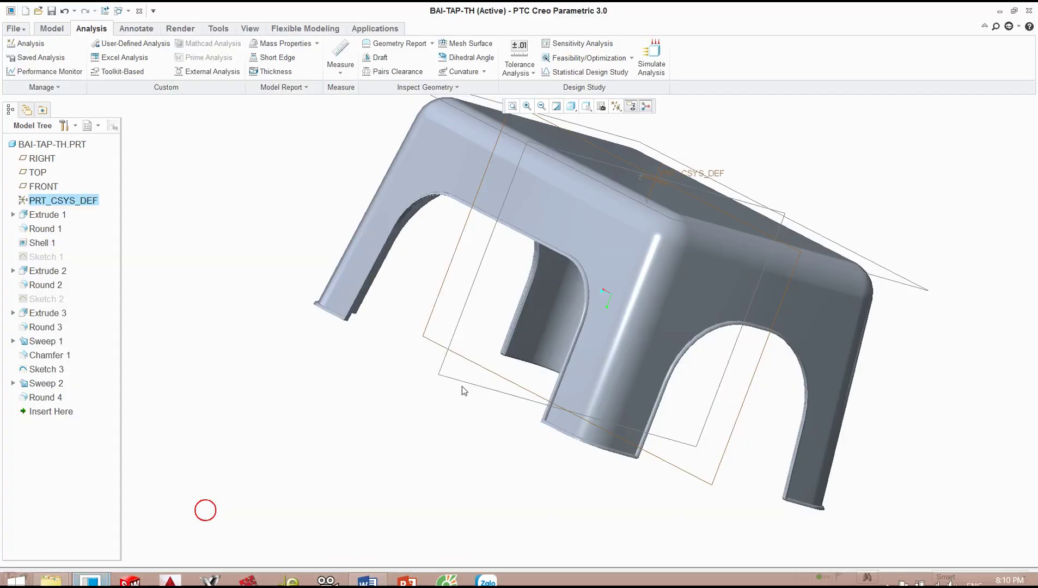
{"action": "middle_click_drag", "start_coordinate": [533, 314], "coordinate": [557, 231]}
{"action": "middle_click_drag", "start_coordinate": [584, 266], "coordinate": [520, 126]}
{"action": "middle_click_drag", "start_coordinate": [517, 211], "coordinate": [398, 120]}
{"action": "left_click", "coordinate": [62, 30]}
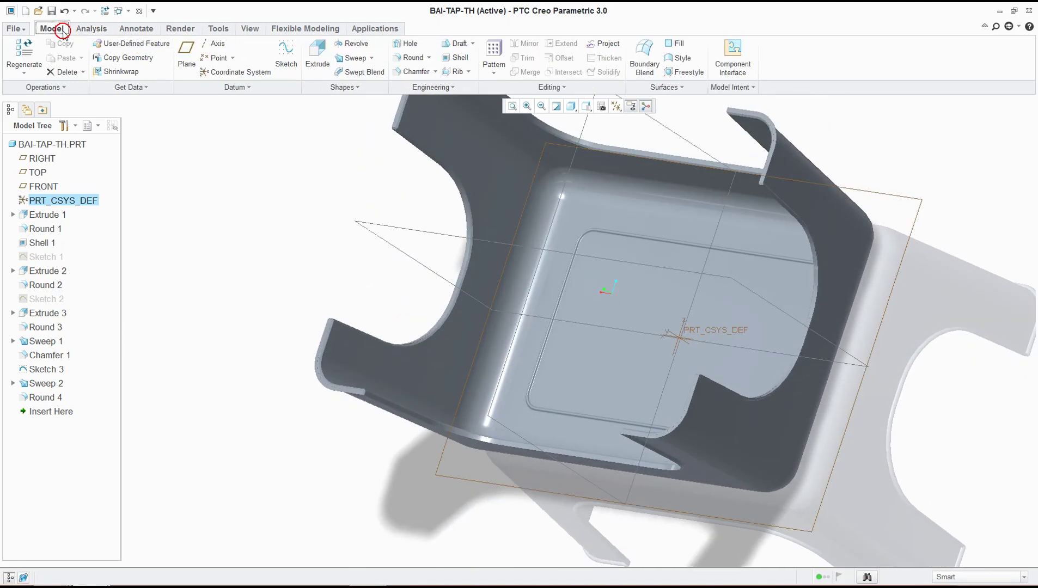
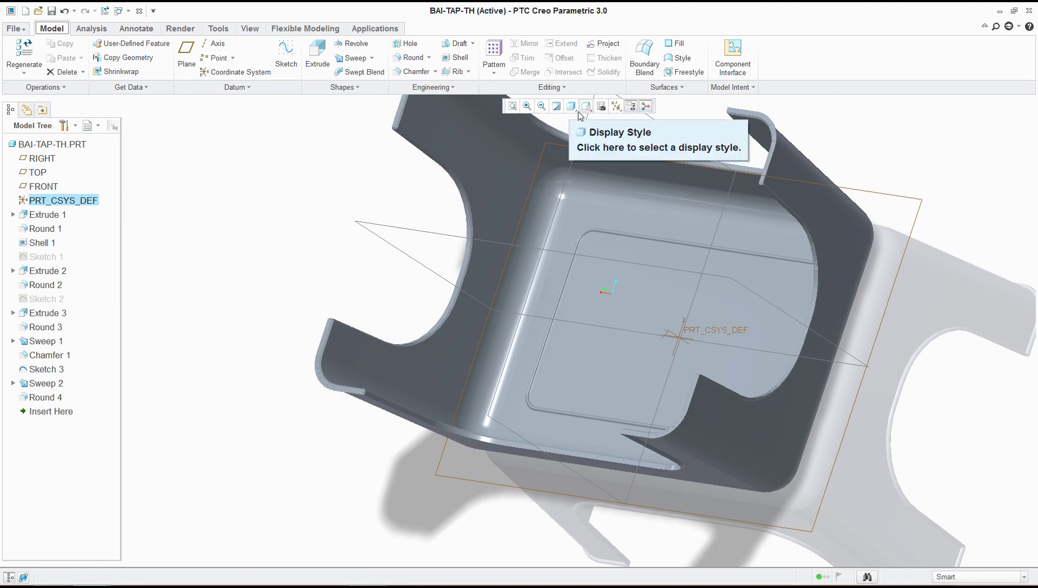
{"action": "left_click", "coordinate": [212, 60]}
{"action": "middle_click_drag", "start_coordinate": [405, 308], "coordinate": [384, 335]}
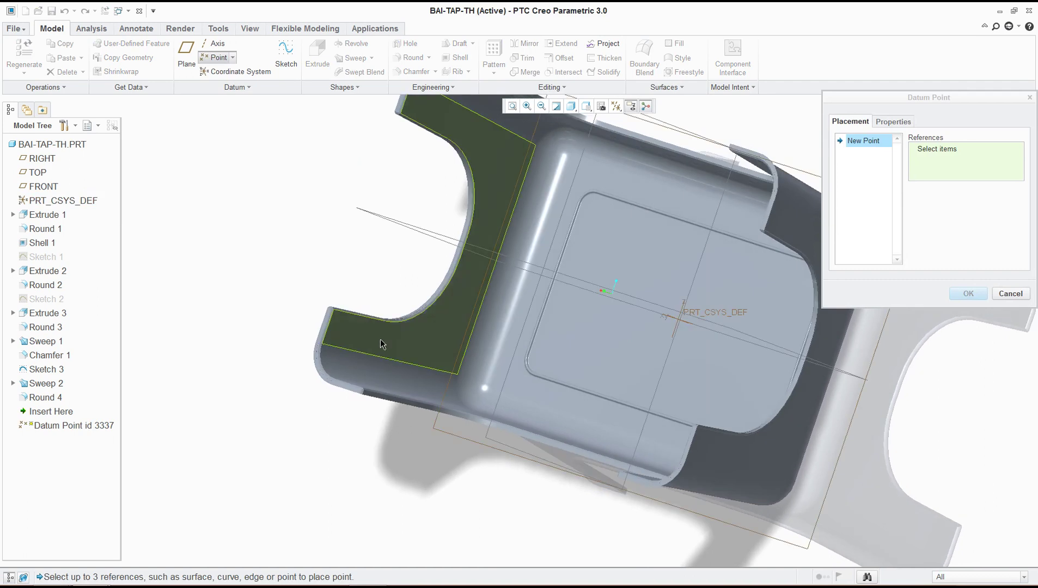
{"action": "left_click", "coordinate": [325, 366]}
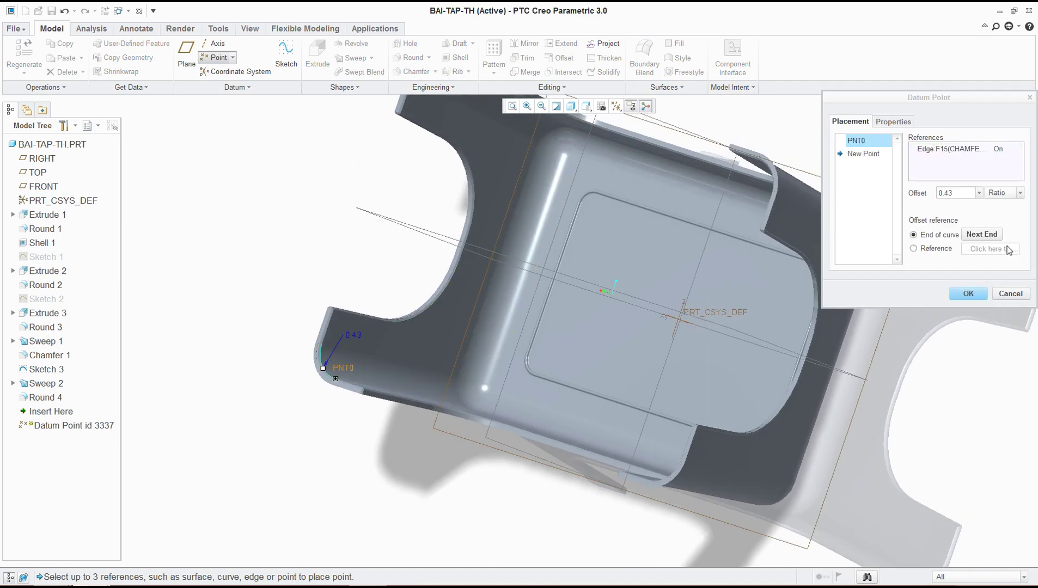
{"action": "double_click", "coordinate": [946, 193]}
{"action": "type", "text": "0"}
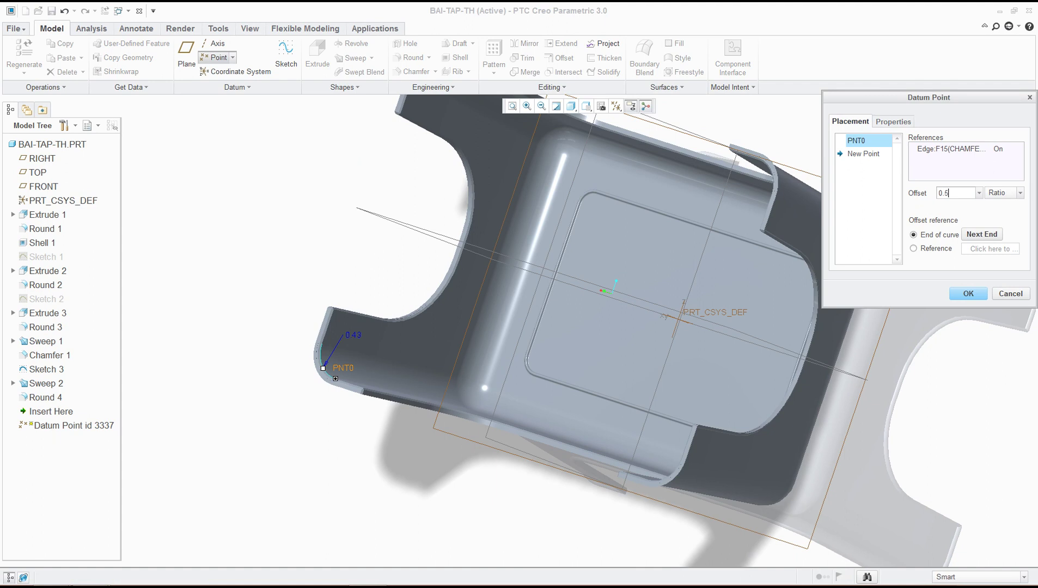
{"action": "key", "text": "Return"}
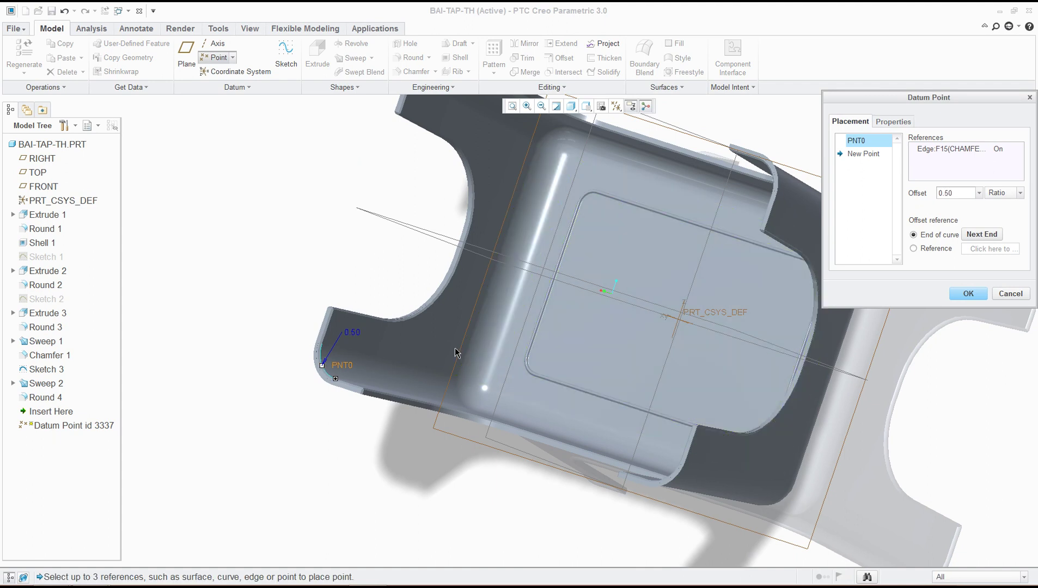
{"action": "left_click", "coordinate": [1021, 295]}
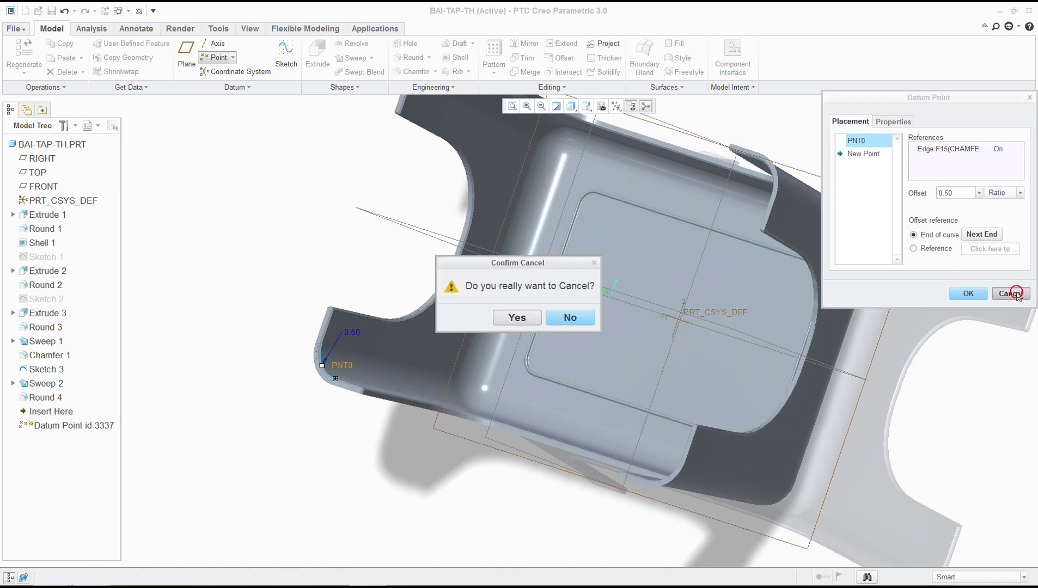
{"action": "left_click", "coordinate": [515, 322]}
Create a datum point on the curved inner chamfer edge at one leg's tip, at an offset ratio of 0.50.
{"action": "middle_click_drag", "start_coordinate": [491, 332], "coordinate": [478, 290]}
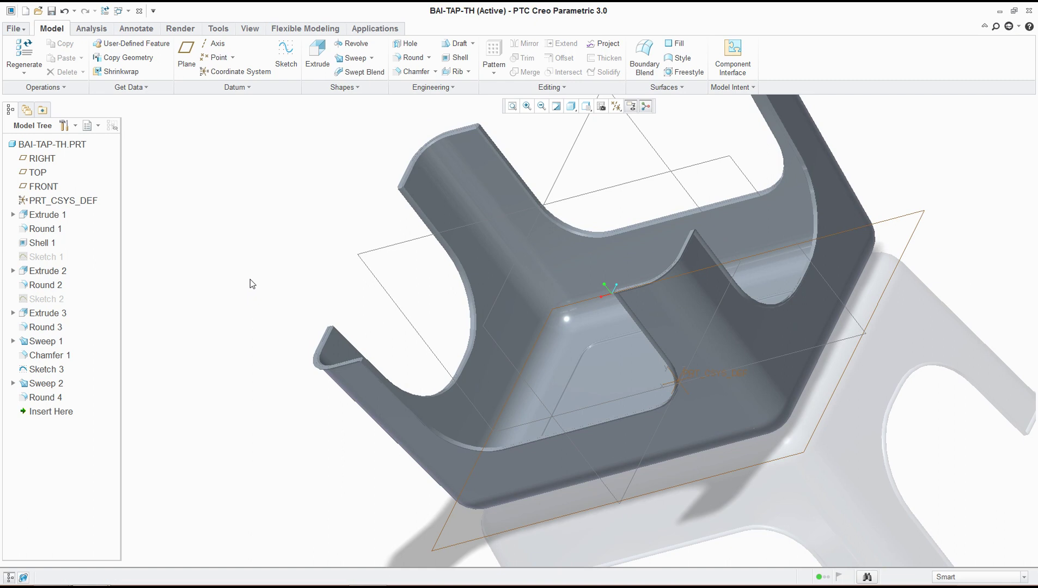
{"action": "middle_click_drag", "start_coordinate": [388, 298], "coordinate": [435, 288]}
{"action": "middle_click_drag", "start_coordinate": [361, 280], "coordinate": [330, 265]}
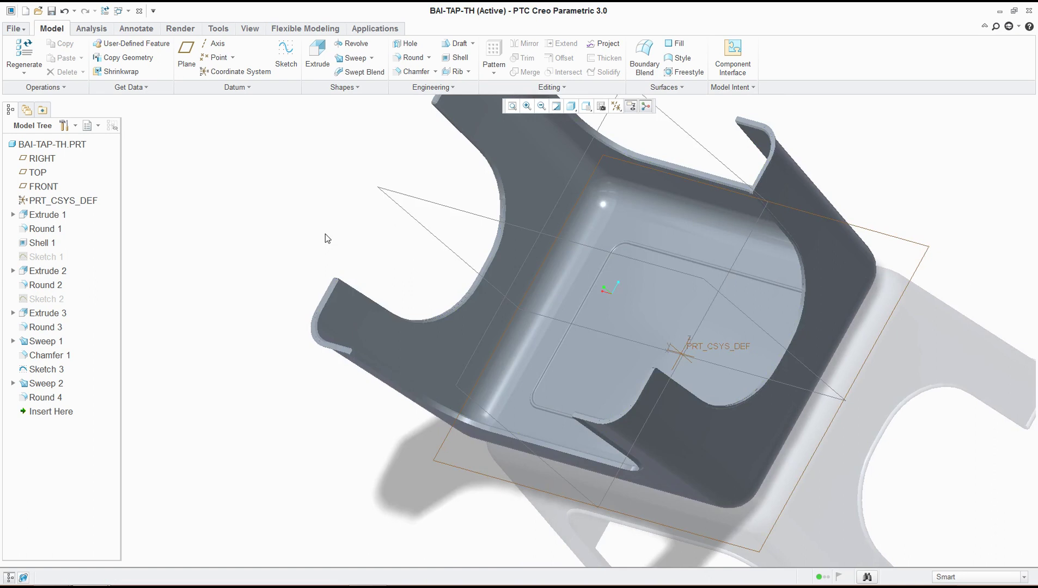
{"action": "middle_click_drag", "start_coordinate": [326, 236], "coordinate": [389, 228]}
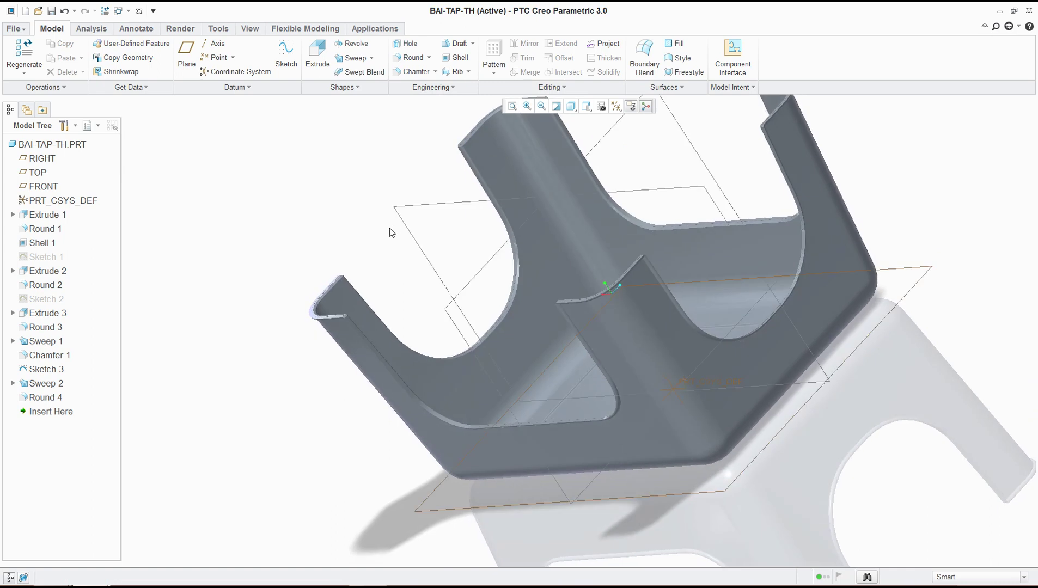
{"action": "left_click", "coordinate": [217, 57]}
{"action": "middle_click_drag", "start_coordinate": [608, 210], "coordinate": [621, 262]}
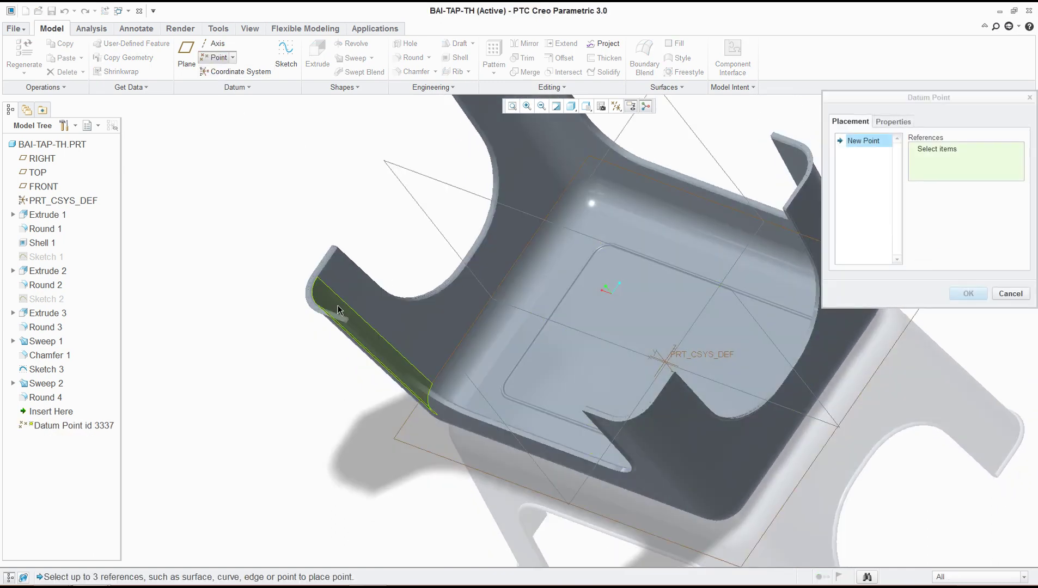
{"action": "middle_click_drag", "start_coordinate": [416, 301], "coordinate": [280, 359]}
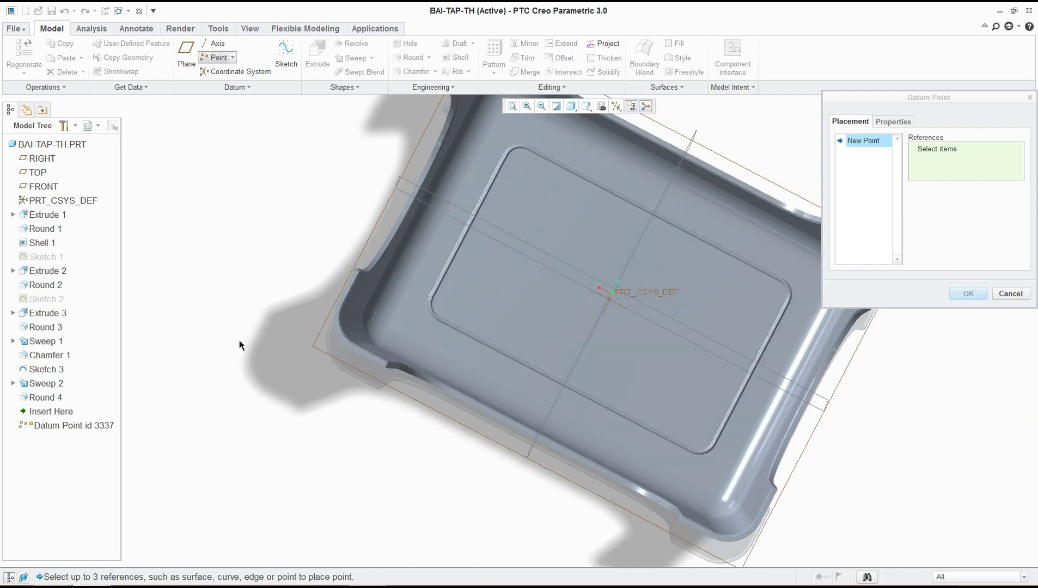
{"action": "middle_click_drag", "start_coordinate": [430, 312], "coordinate": [382, 170]}
{"action": "scroll", "coordinate": [382, 170], "scroll_direction": "down", "scroll_amount": 2}
{"action": "left_click", "coordinate": [383, 171]}
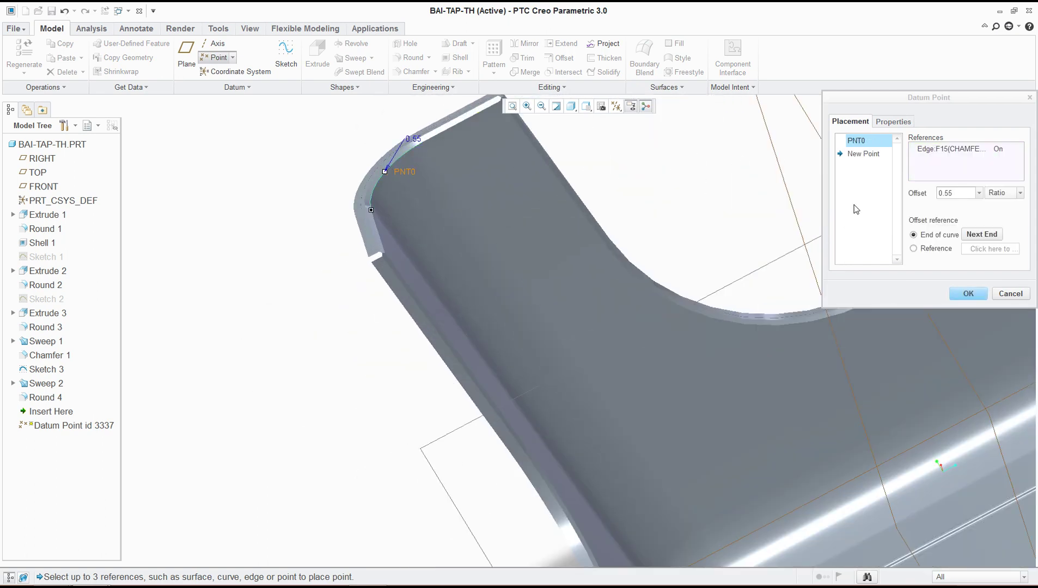
{"action": "left_click", "coordinate": [963, 195]}
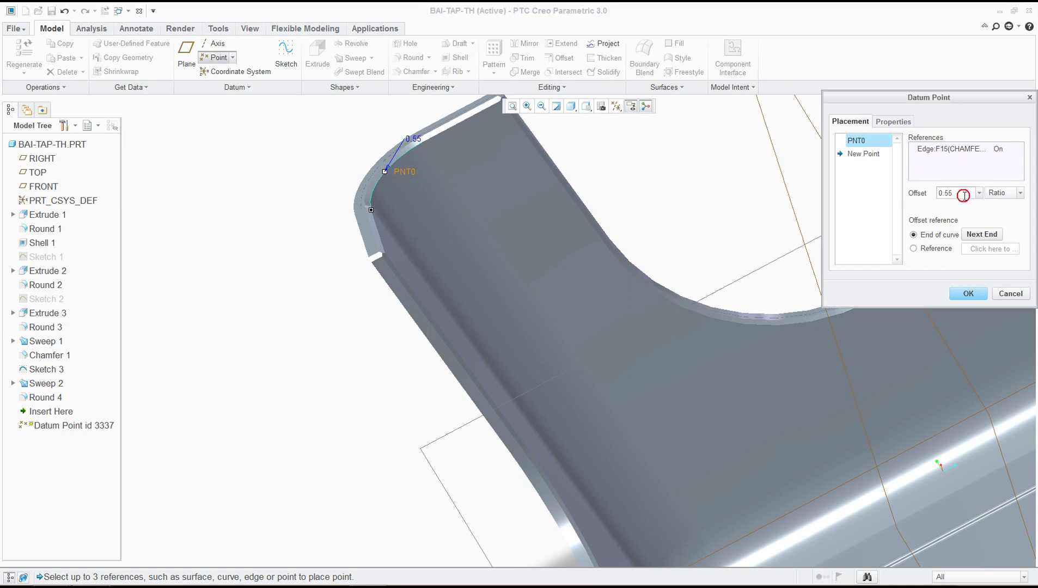
{"action": "type", "text": "0"}
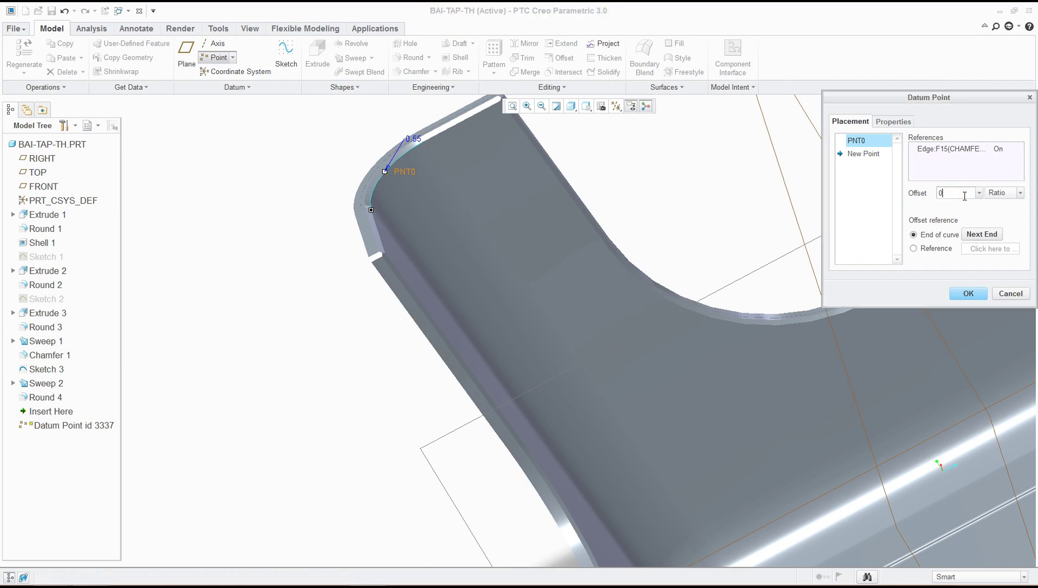
{"action": "type", "text": ".5"}
{"action": "key", "text": "Return"}
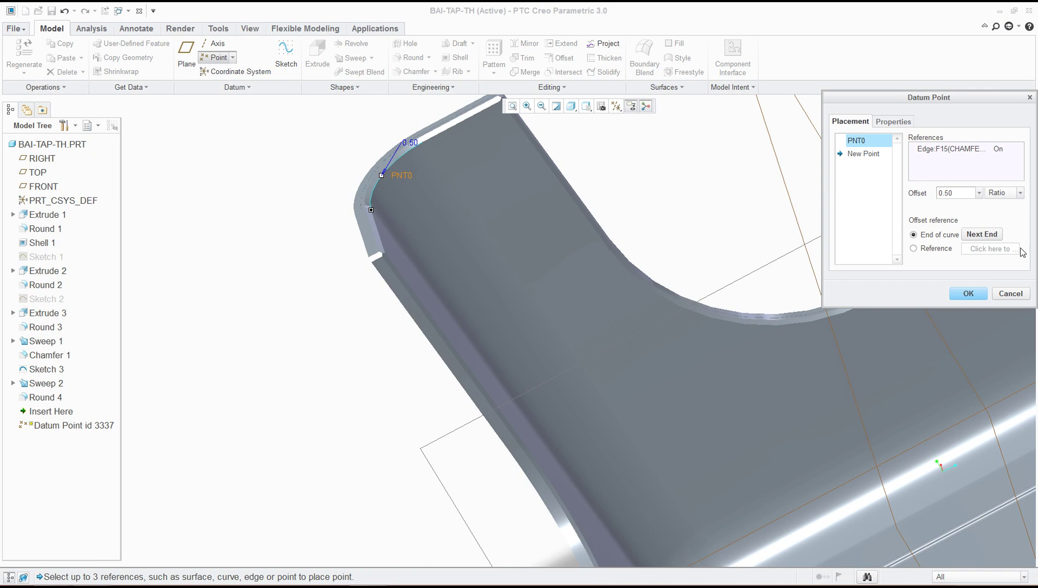
{"action": "left_click", "coordinate": [968, 293]}
Create a datum point on the Shell 1 edge at the inner base corner of the same leg, at a ratio of 0.50.
{"action": "left_click", "coordinate": [210, 57]}
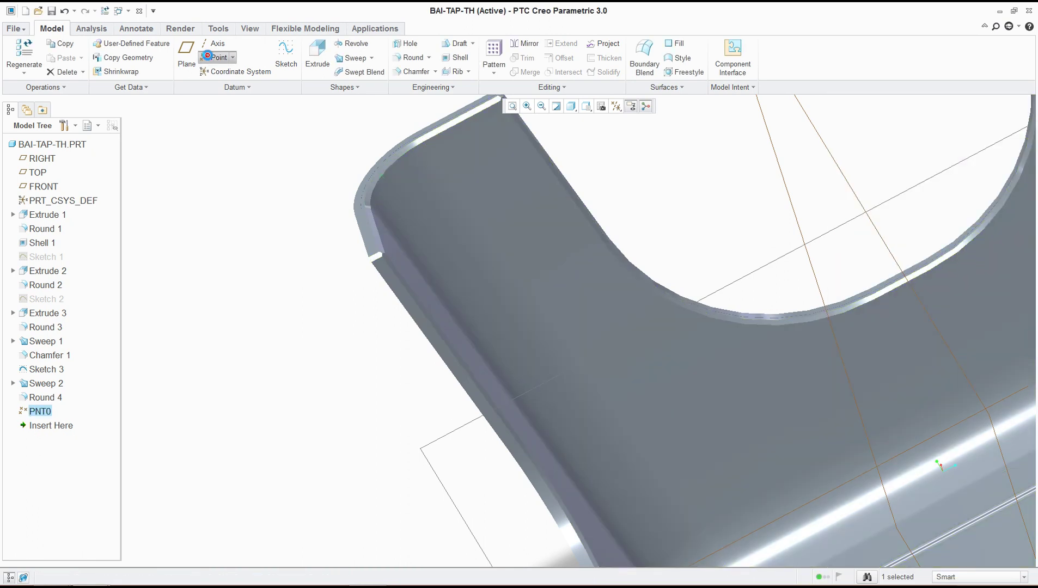
{"action": "left_click", "coordinate": [673, 552]}
{"action": "left_click", "coordinate": [951, 195]}
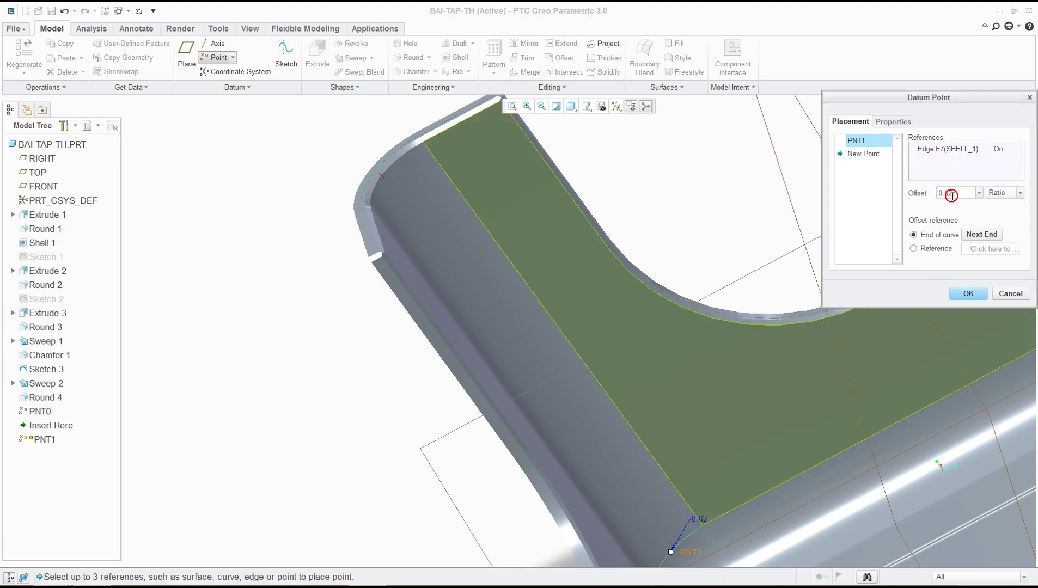
{"action": "type", "text": "0.50"}
{"action": "key", "text": "Return"}
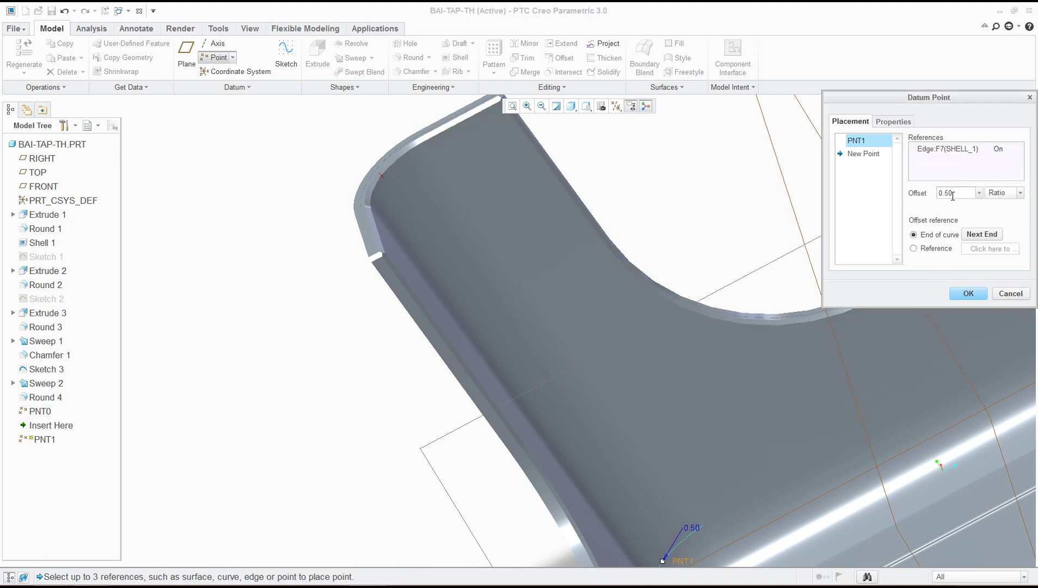
{"action": "left_click", "coordinate": [979, 290]}
Create a datum point on the curved inner chamfer edge at the diagonally opposite leg's tip, at a ratio of 0.50.
{"action": "scroll", "coordinate": [546, 373], "scroll_direction": "down", "scroll_amount": 2}
{"action": "scroll", "coordinate": [549, 390], "scroll_direction": "up", "scroll_amount": 7}
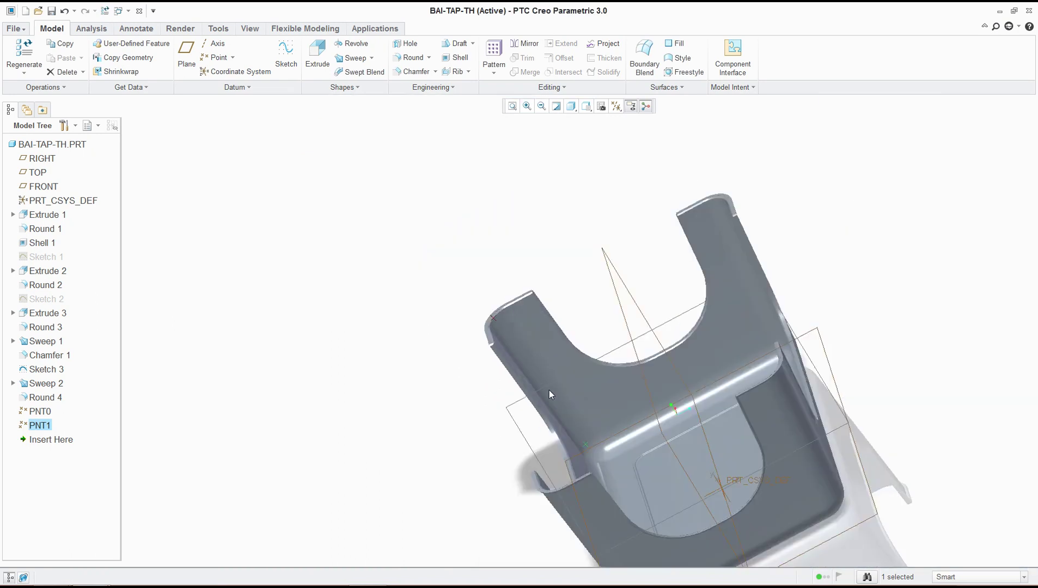
{"action": "left_click", "coordinate": [217, 60]}
{"action": "middle_click_drag", "start_coordinate": [643, 326], "coordinate": [763, 411]}
{"action": "left_click", "coordinate": [803, 284]}
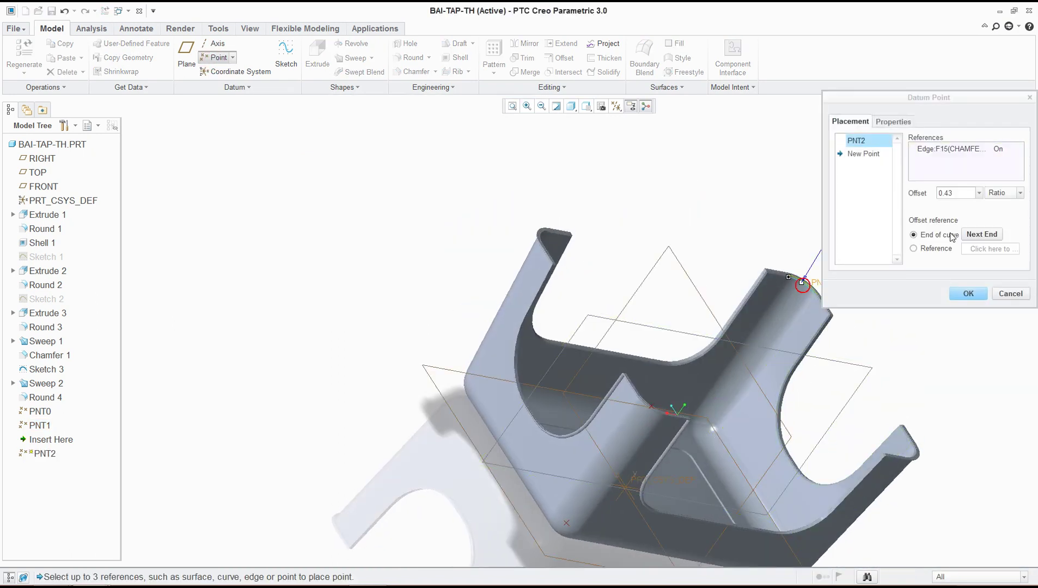
{"action": "left_click", "coordinate": [950, 194]}
{"action": "type", "text": "0.5"}
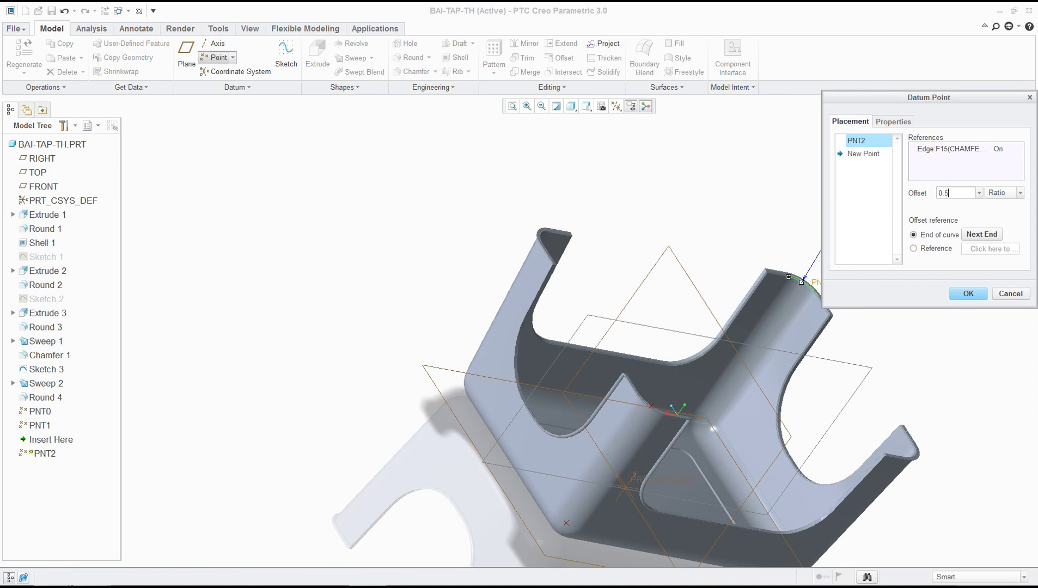
{"action": "type", "text": "0"}
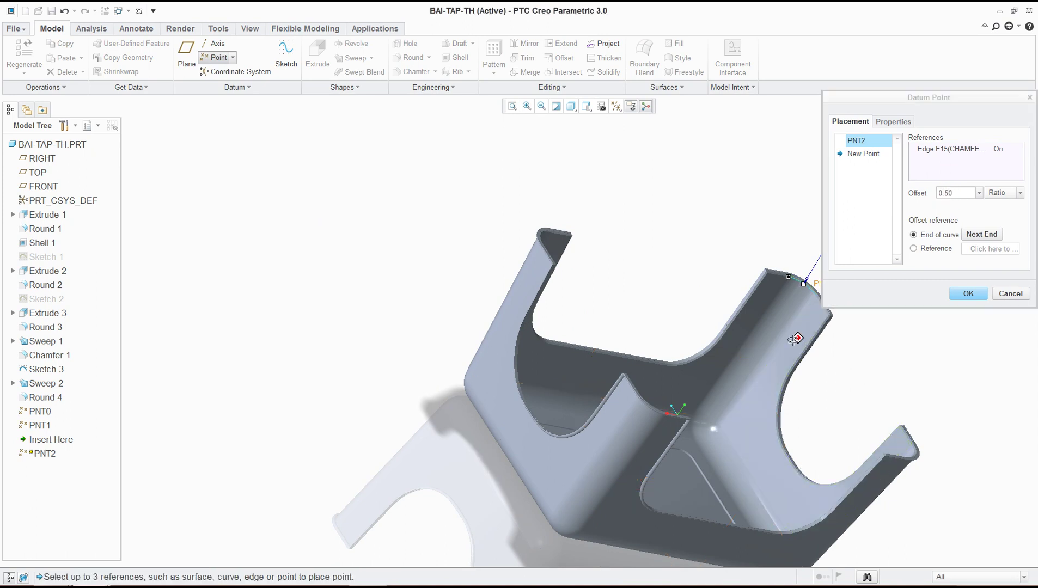
{"action": "scroll", "coordinate": [799, 331], "scroll_direction": "up", "scroll_amount": 5}
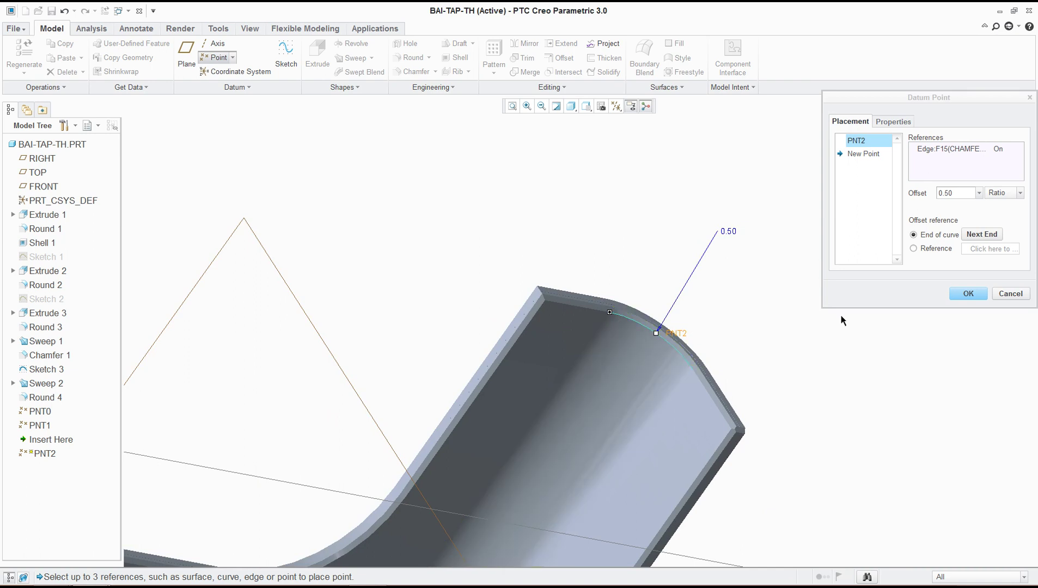
{"action": "left_click", "coordinate": [963, 294]}
Create a diagonal datum plane passing through the three datum points PNT0, PNT1 and PNT2.
{"action": "key", "text": "ctrl+d"}
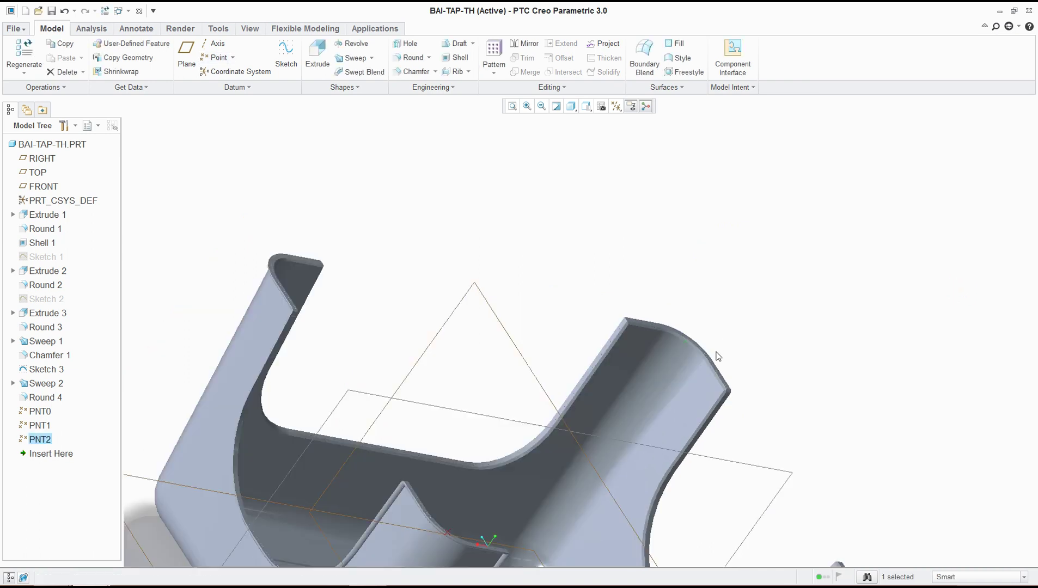
{"action": "left_click", "coordinate": [187, 57]}
{"action": "middle_click_drag", "start_coordinate": [381, 337], "coordinate": [398, 396]}
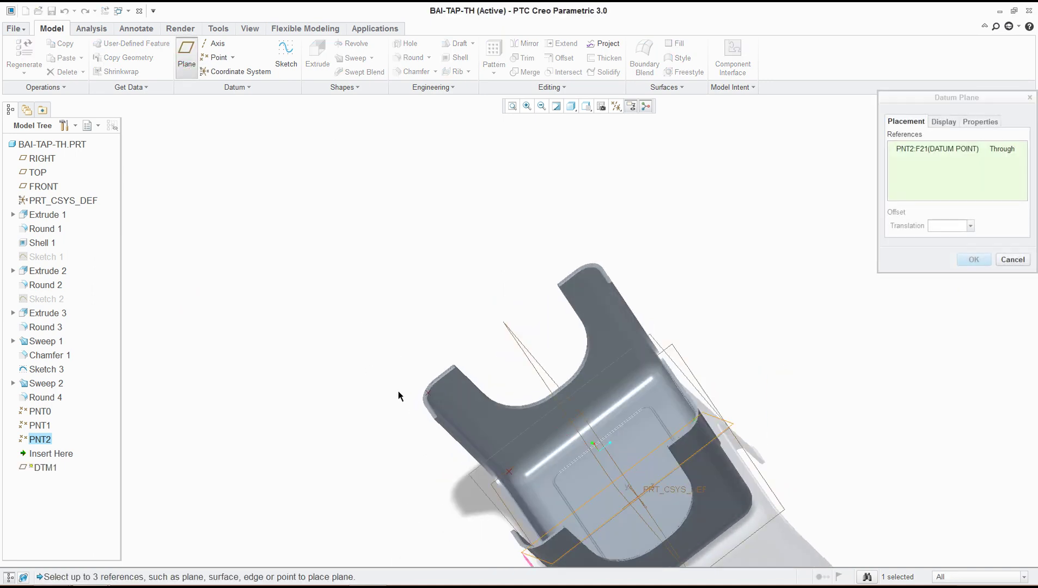
{"action": "left_click", "coordinate": [429, 395]}
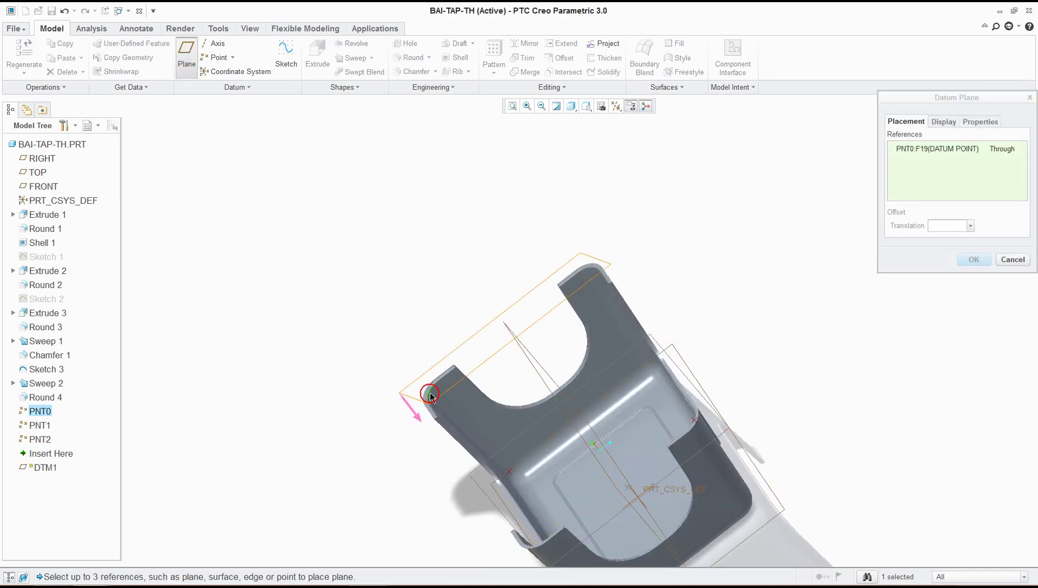
{"action": "left_click", "coordinate": [510, 472], "text": "ctrl"}
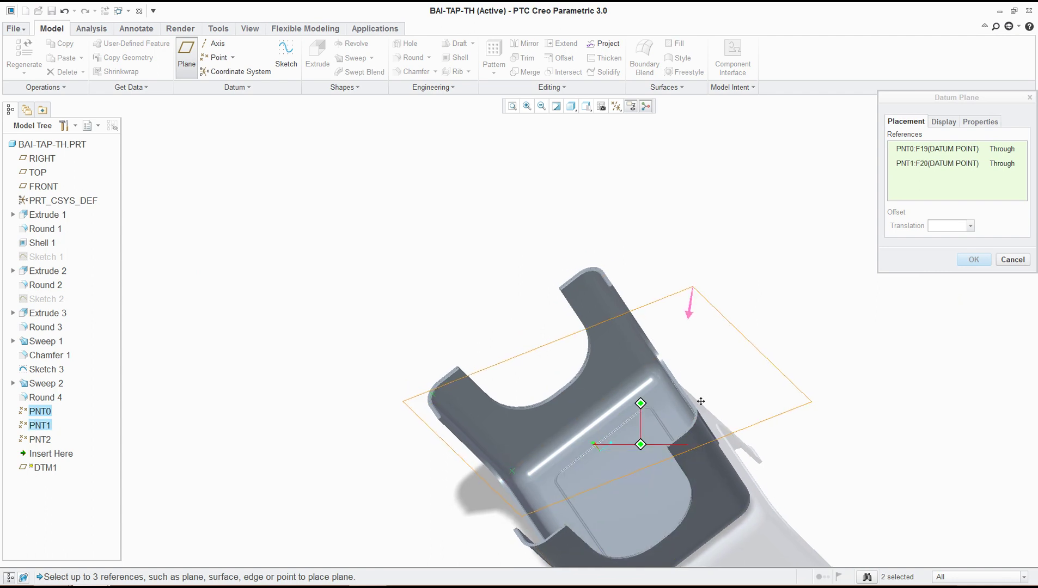
{"action": "left_click", "coordinate": [692, 419], "text": "ctrl"}
{"action": "middle_click_drag", "start_coordinate": [703, 422], "coordinate": [526, 440]}
{"action": "scroll", "coordinate": [504, 429], "scroll_direction": "up", "scroll_amount": 5}
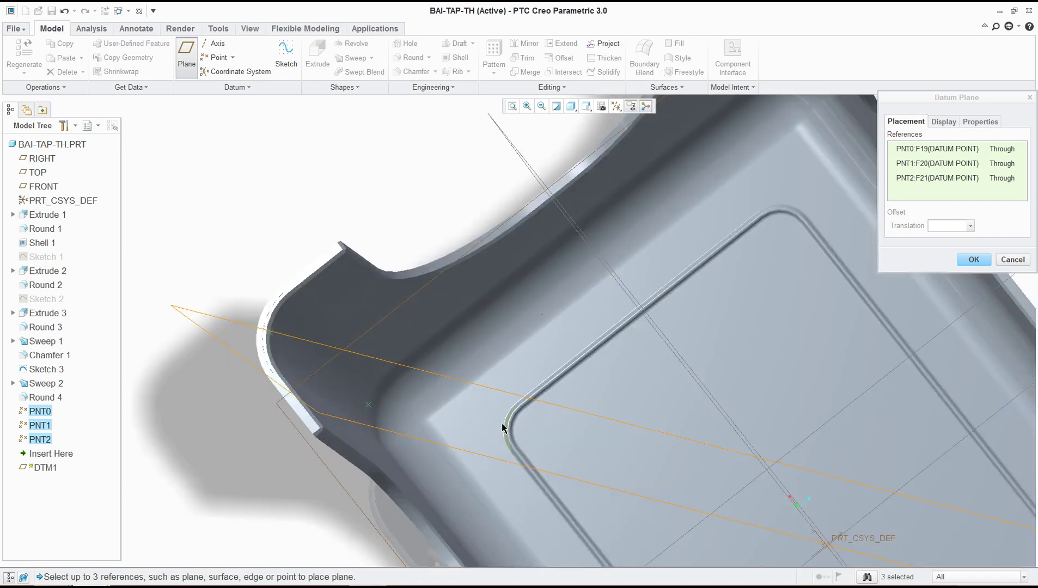
{"action": "middle_click", "coordinate": [502, 428]}
Examine how the diagonal datum plane crosses the stool in the standard back, front, left and top views.
{"action": "left_click", "coordinate": [587, 107]}
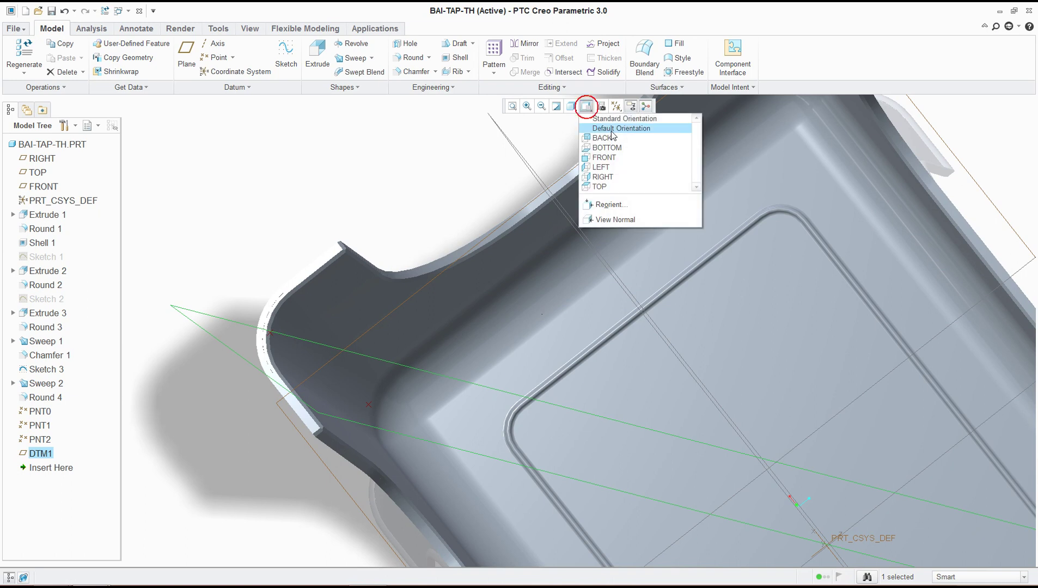
{"action": "left_click", "coordinate": [596, 137]}
{"action": "left_click", "coordinate": [603, 107]}
{"action": "left_click", "coordinate": [597, 159]}
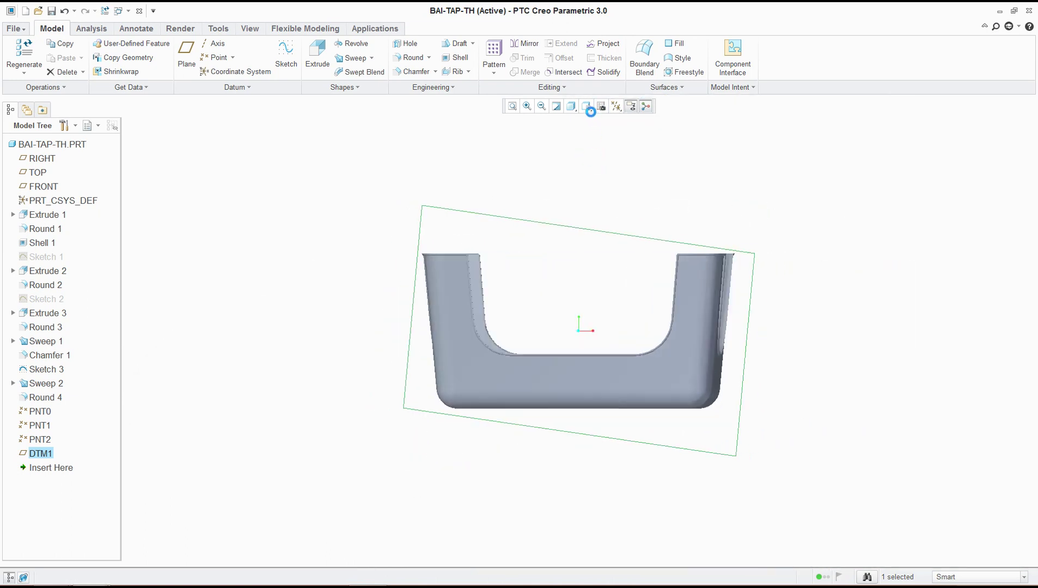
{"action": "left_click", "coordinate": [587, 107]}
{"action": "left_click", "coordinate": [599, 169]}
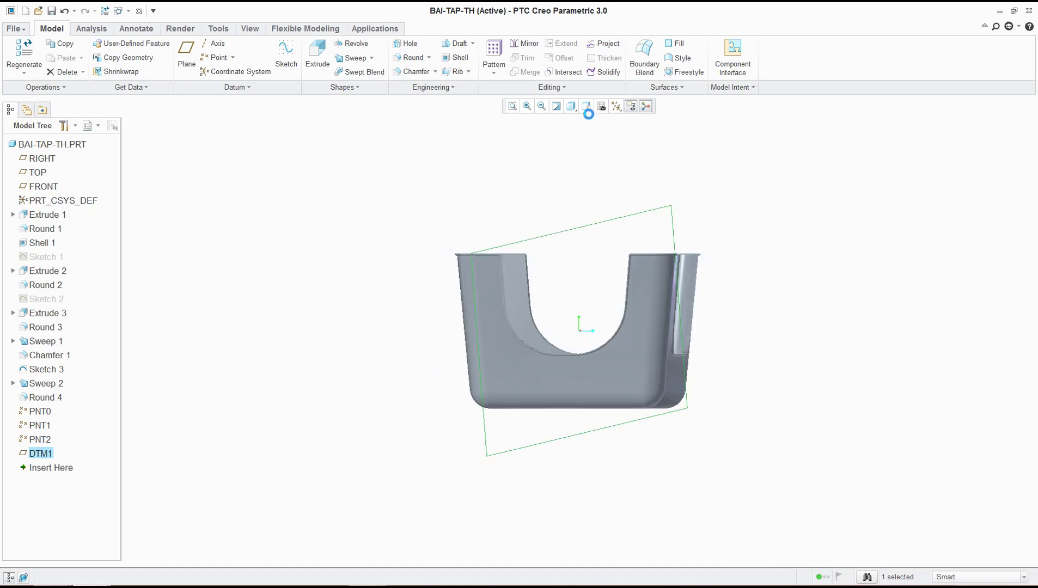
{"action": "left_click", "coordinate": [587, 106]}
{"action": "middle_click_drag", "start_coordinate": [605, 184], "coordinate": [595, 246]}
{"action": "scroll", "coordinate": [461, 448], "scroll_direction": "up", "scroll_amount": 2}
{"action": "scroll", "coordinate": [461, 448], "scroll_direction": "down", "scroll_amount": 6}
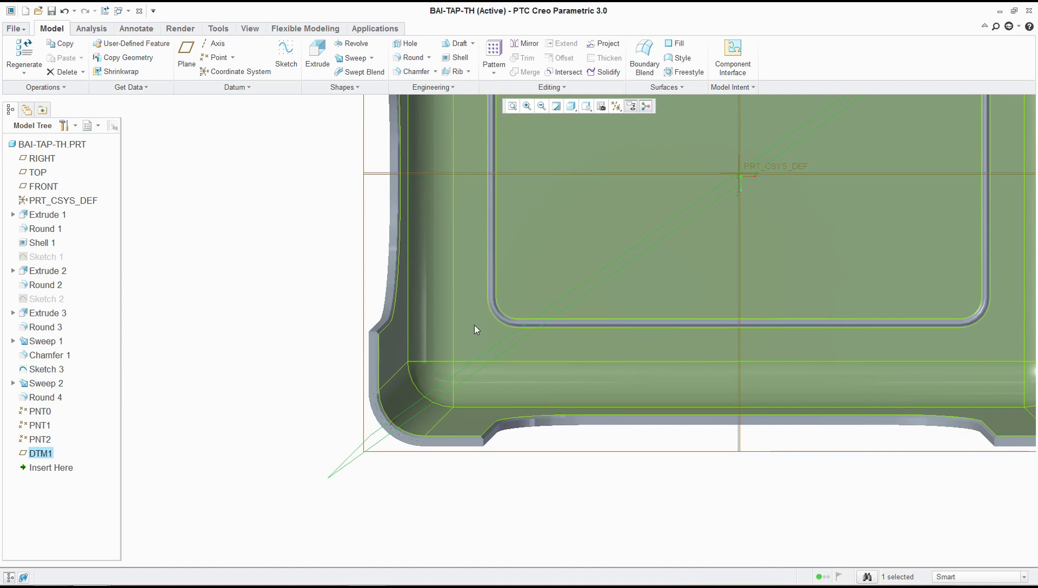
Switch to the FULL-DESIGN model, examine its diagonal corner ribs, and return to the BAI-TAP-TH model.
{"action": "mouse_move", "coordinate": [331, 585]}
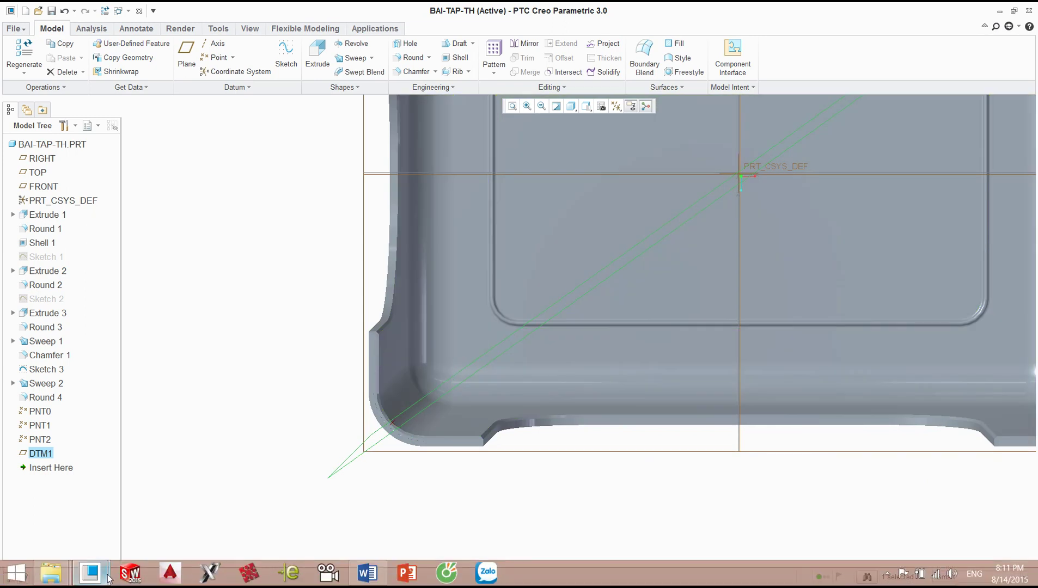
{"action": "left_click", "coordinate": [104, 542]}
{"action": "mouse_move", "coordinate": [528, 393]}
{"action": "middle_mouse_down"}
{"action": "mouse_move", "coordinate": [526, 419]}
{"action": "mouse_move", "coordinate": [508, 392]}
{"action": "middle_mouse_up"}
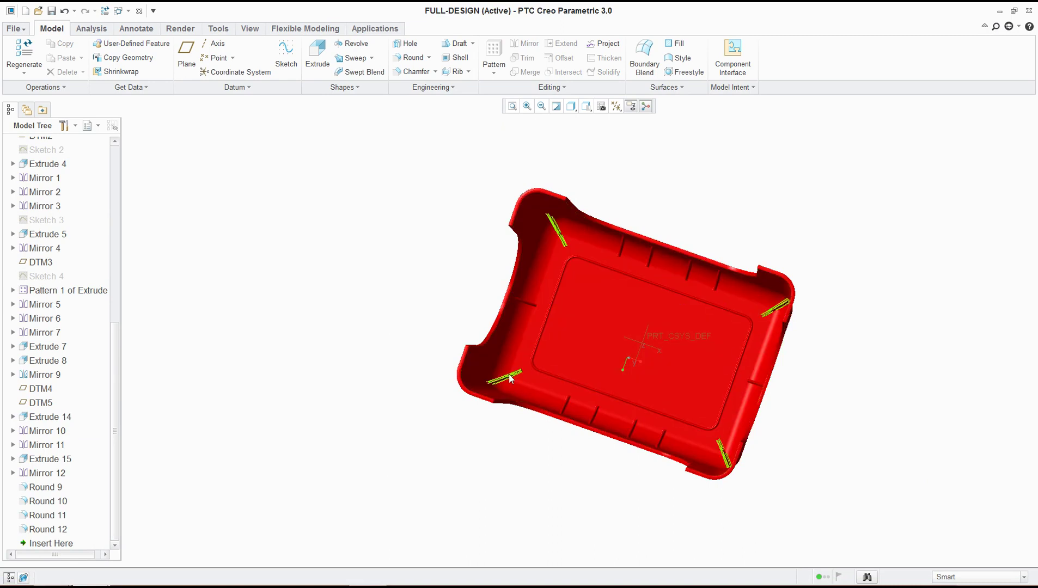
{"action": "key", "text": "alt+Tab"}
Delete the diagonal datum plane DTM1 from the BAI-TAP-TH model.
{"action": "scroll", "coordinate": [627, 351], "scroll_direction": "down", "scroll_amount": 2}
{"action": "scroll", "coordinate": [627, 350], "scroll_direction": "up", "scroll_amount": 3}
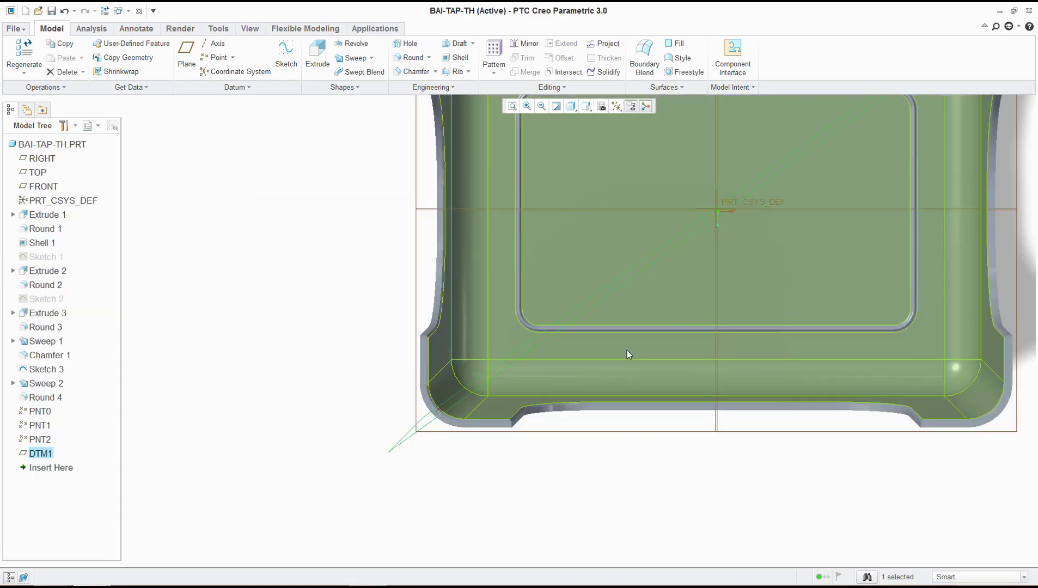
{"action": "key", "text": "ctrl+d"}
{"action": "right_click", "coordinate": [48, 453]}
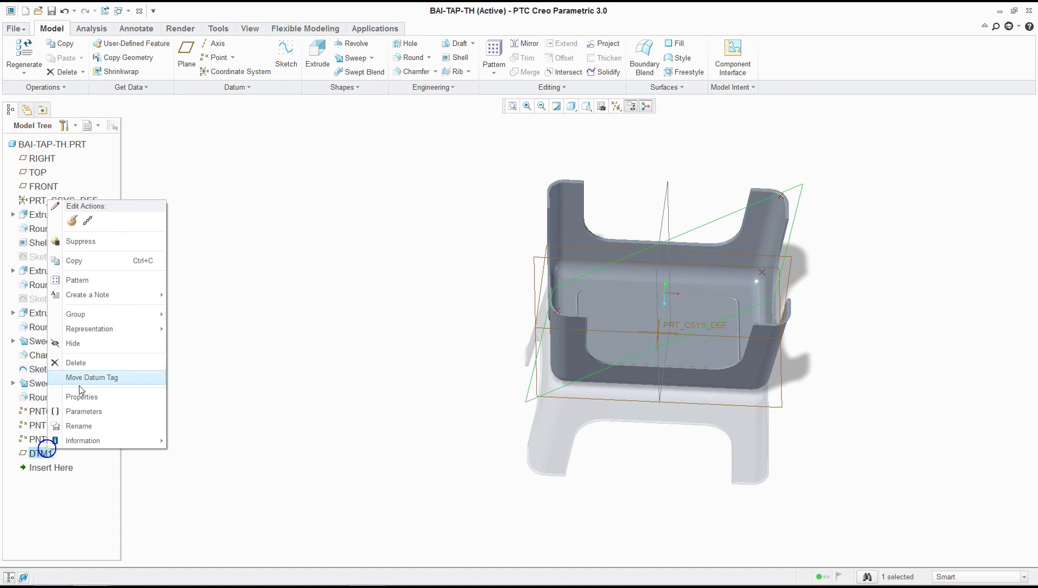
{"action": "left_click", "coordinate": [73, 363]}
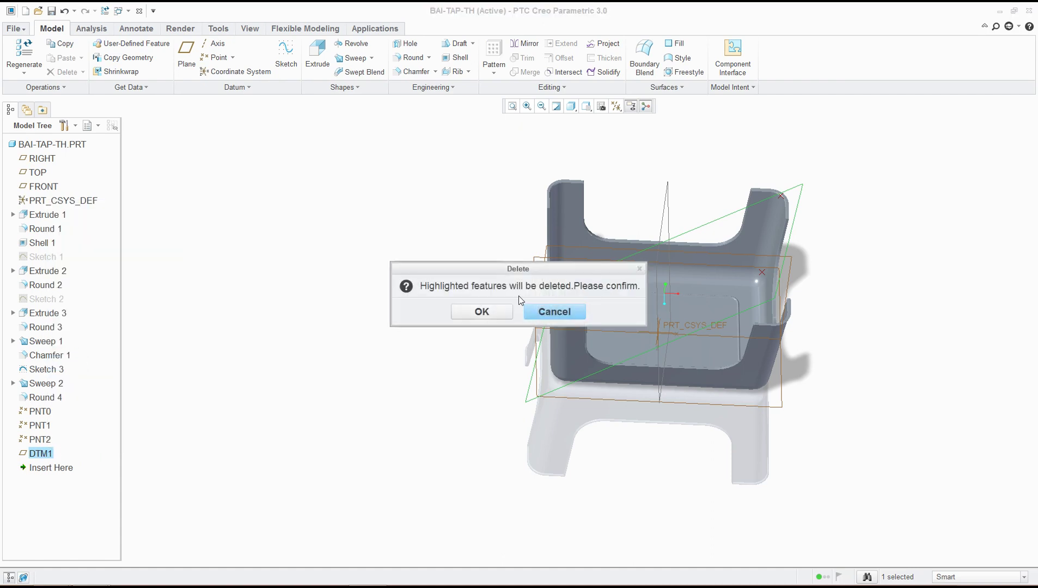
{"action": "left_click", "coordinate": [483, 310]}
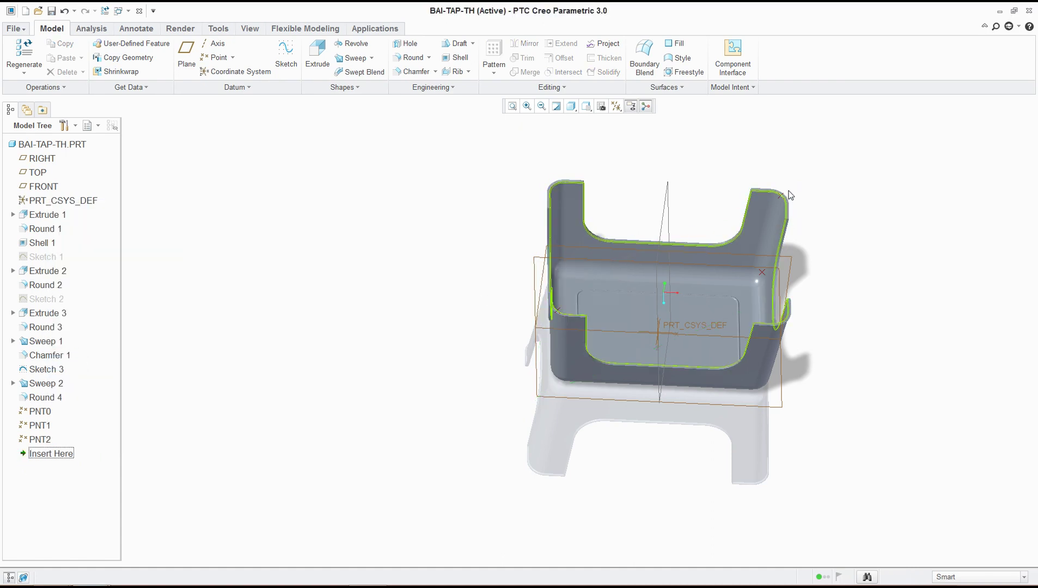
Delete datum point PNT0 from the curved edge at the leg tip.
{"action": "scroll", "coordinate": [784, 196], "scroll_direction": "up", "scroll_amount": 4}
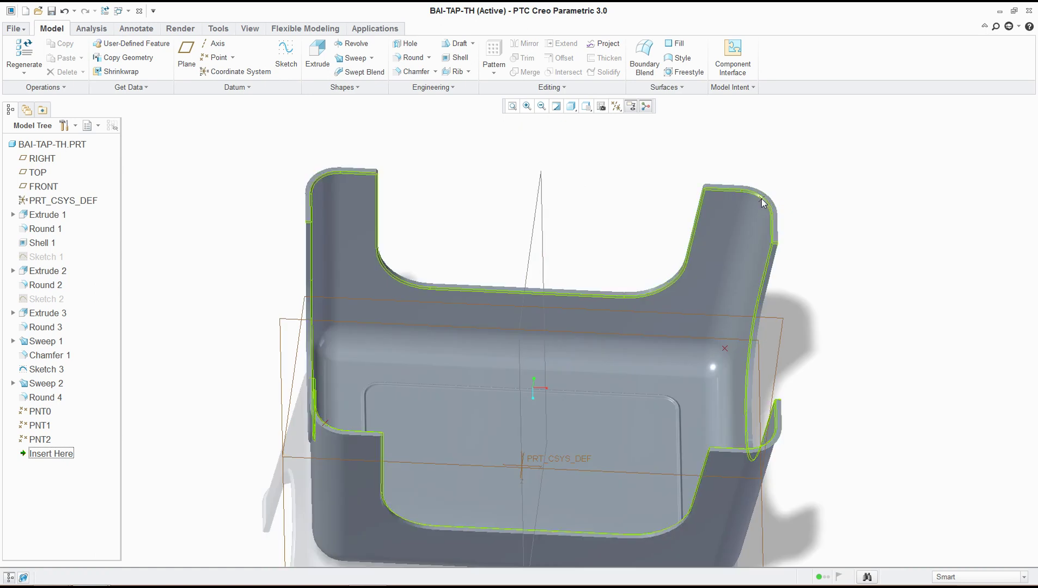
{"action": "scroll", "coordinate": [763, 201], "scroll_direction": "up", "scroll_amount": 2}
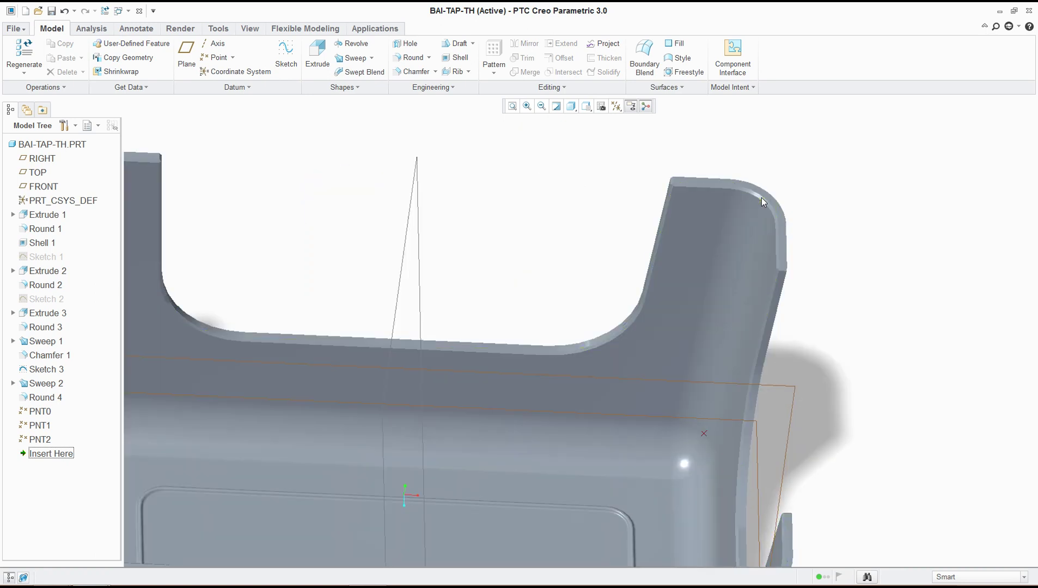
{"action": "left_click", "coordinate": [761, 198]}
{"action": "key", "text": "Delete"}
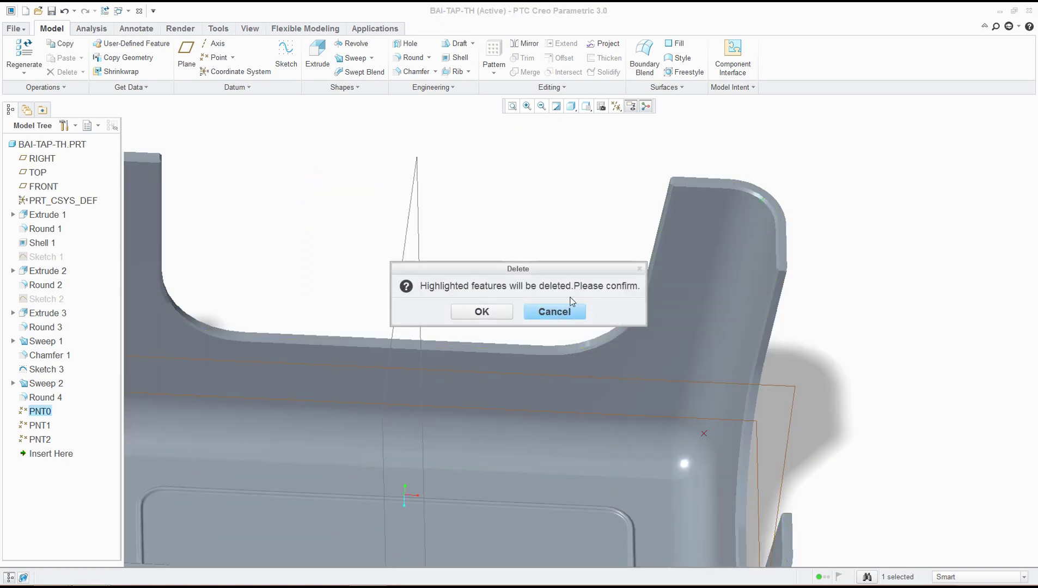
{"action": "left_click", "coordinate": [493, 314]}
Create a datum point on the Round 4 corner edge of the seat's rectangular groove, near the leg with PNT2, at a ratio of 0.50.
{"action": "left_click", "coordinate": [216, 57]}
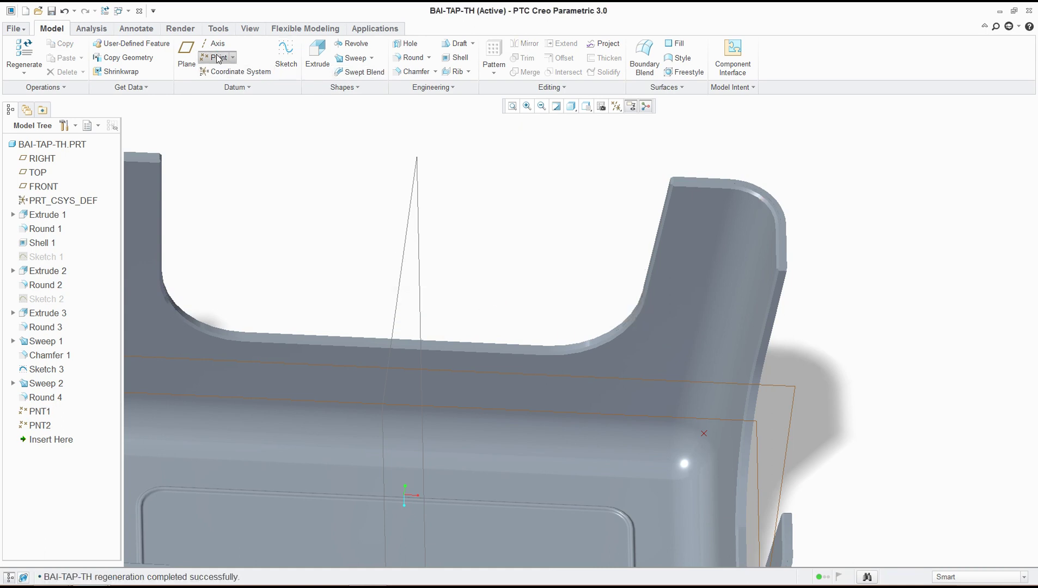
{"action": "middle_click_drag", "start_coordinate": [374, 436], "coordinate": [486, 424]}
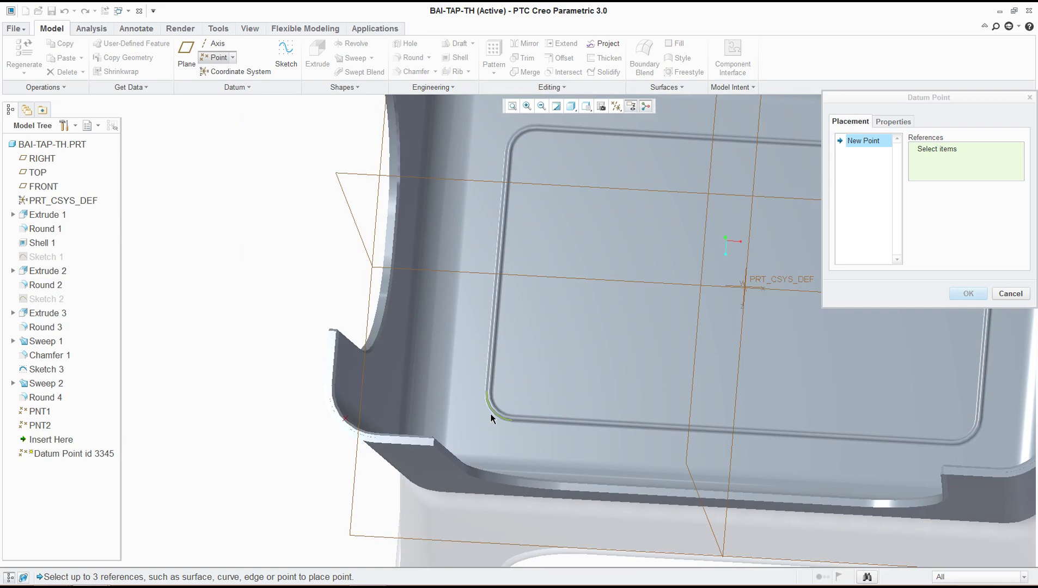
{"action": "left_click", "coordinate": [489, 413]}
{"action": "scroll", "coordinate": [493, 412], "scroll_direction": "up", "scroll_amount": 3}
{"action": "scroll", "coordinate": [496, 412], "scroll_direction": "up", "scroll_amount": 2}
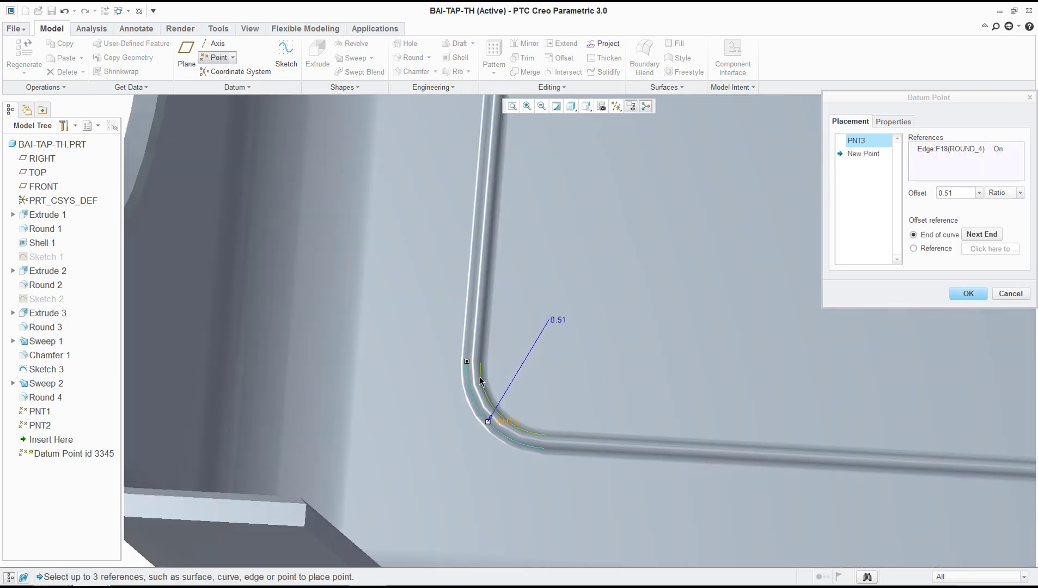
{"action": "double_click", "coordinate": [956, 194]}
{"action": "type", "text": "0.50"}
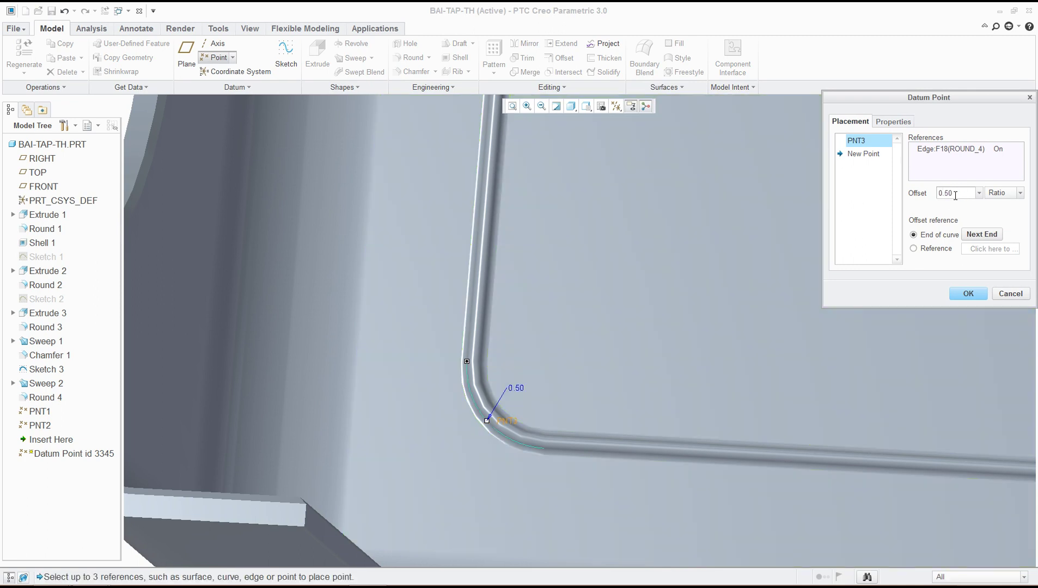
{"action": "left_click", "coordinate": [966, 293]}
{"action": "scroll", "coordinate": [487, 367], "scroll_direction": "down", "scroll_amount": 3}
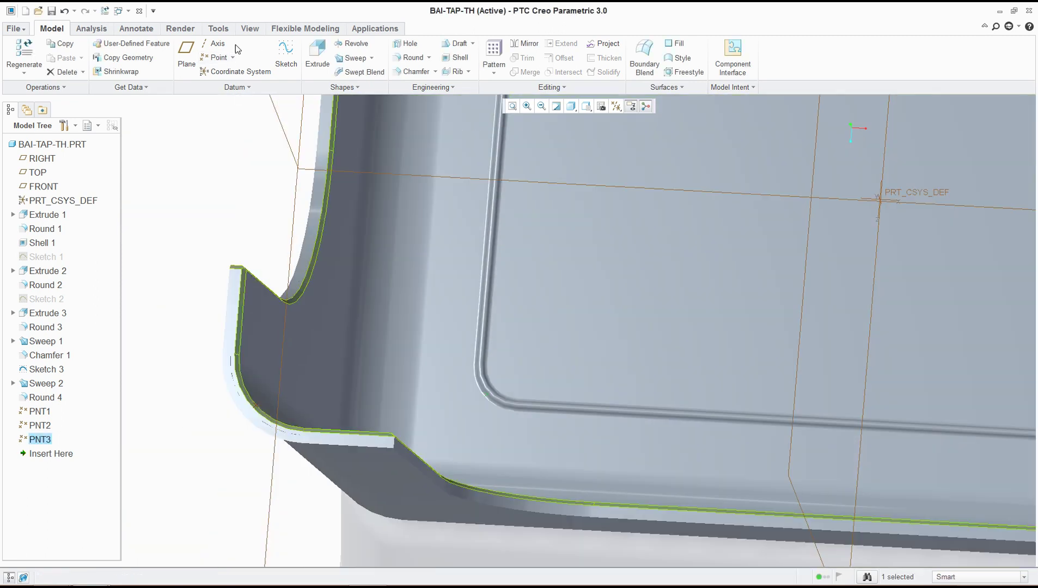
{"action": "left_click", "coordinate": [188, 56]}
{"action": "middle_click_drag", "start_coordinate": [332, 306], "coordinate": [229, 393]}
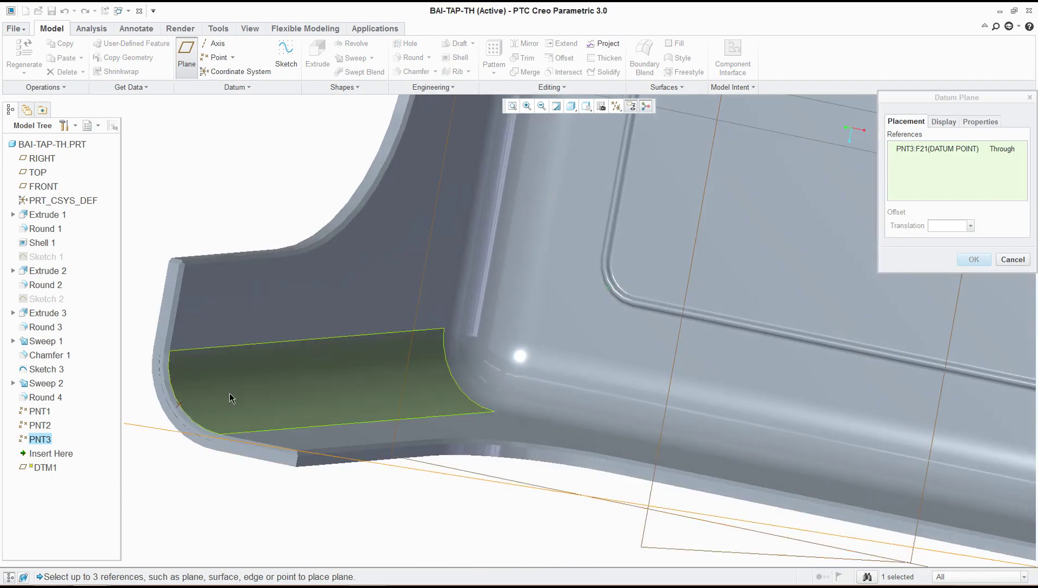
{"action": "left_click", "coordinate": [178, 406]}
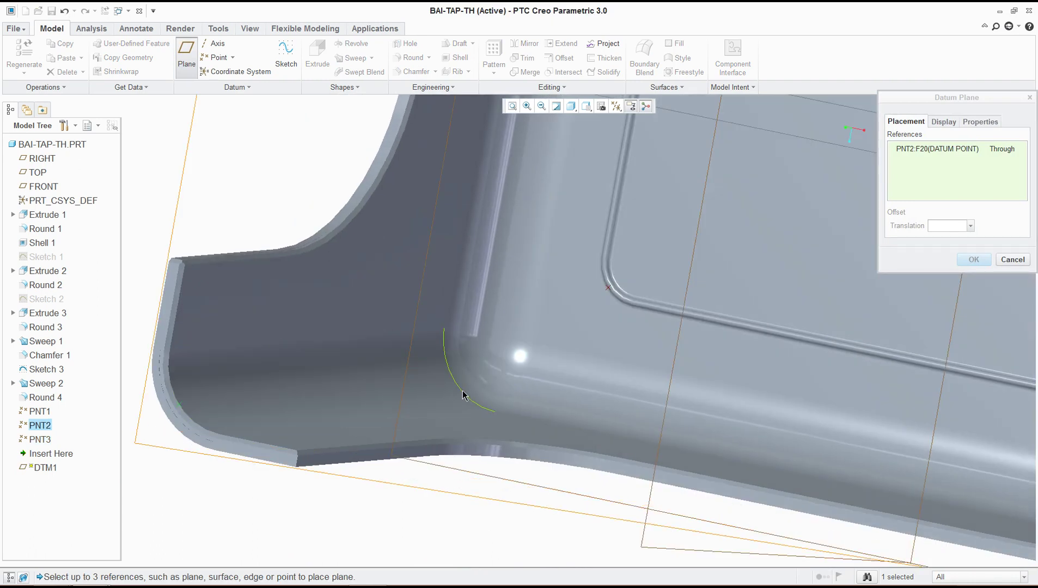
{"action": "left_click", "coordinate": [40, 411], "text": "ctrl"}
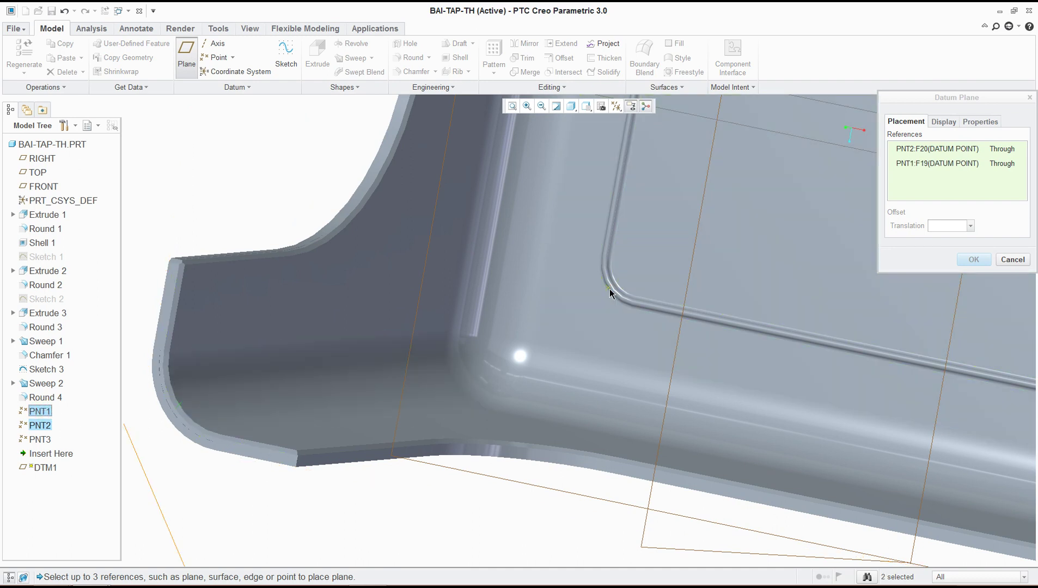
{"action": "left_click", "coordinate": [609, 289], "text": "ctrl"}
{"action": "key", "text": "ctrl+d"}
{"action": "middle_click_drag", "start_coordinate": [596, 365], "coordinate": [661, 358]}
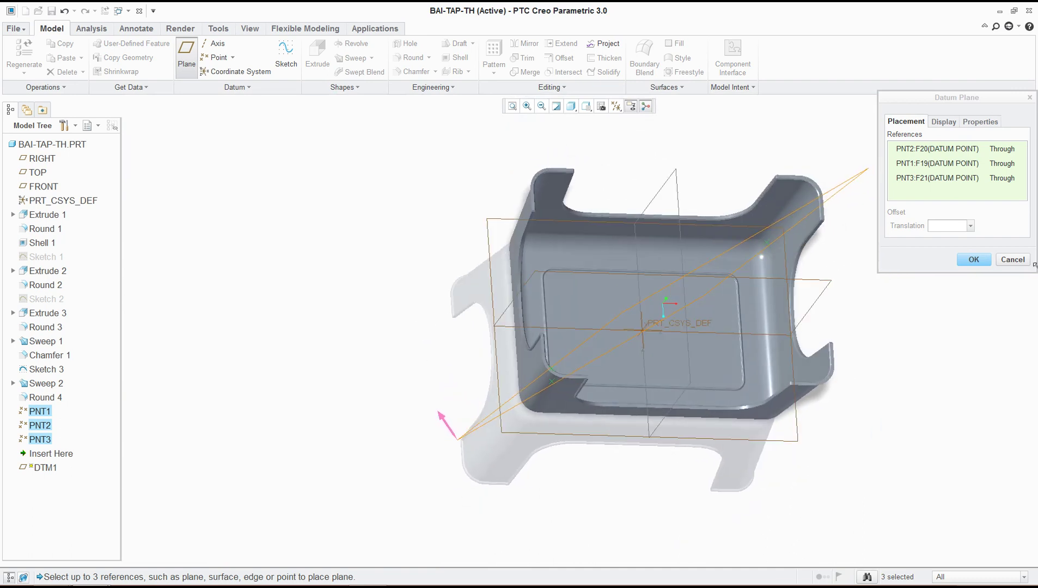
{"action": "left_click", "coordinate": [1005, 261]}
Delete datum point PNT1 at the stool's opposite inner corner.
{"action": "left_click", "coordinate": [529, 316]}
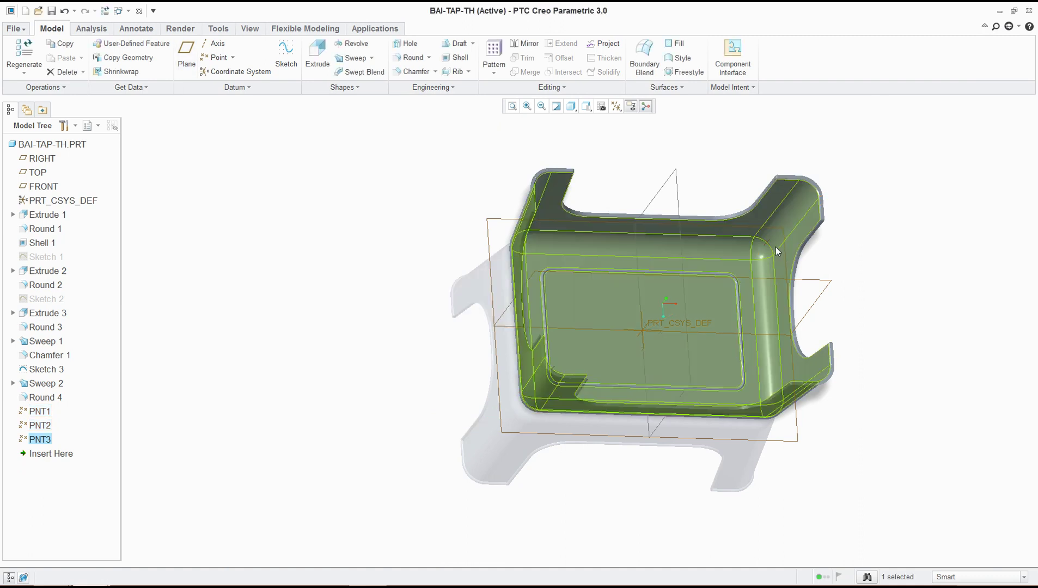
{"action": "scroll", "coordinate": [766, 244], "scroll_direction": "up", "scroll_amount": 6}
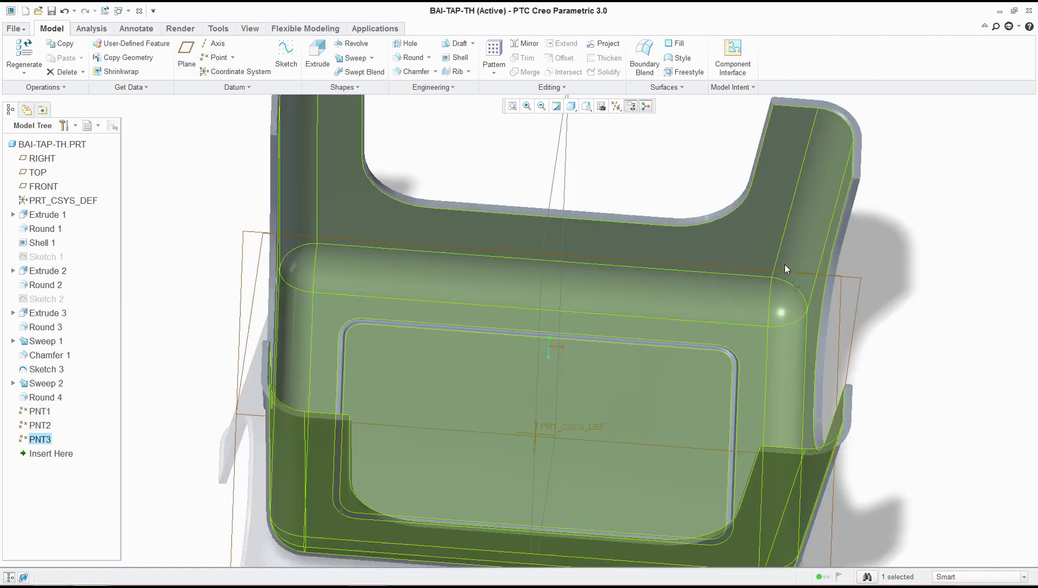
{"action": "key", "text": "Delete"}
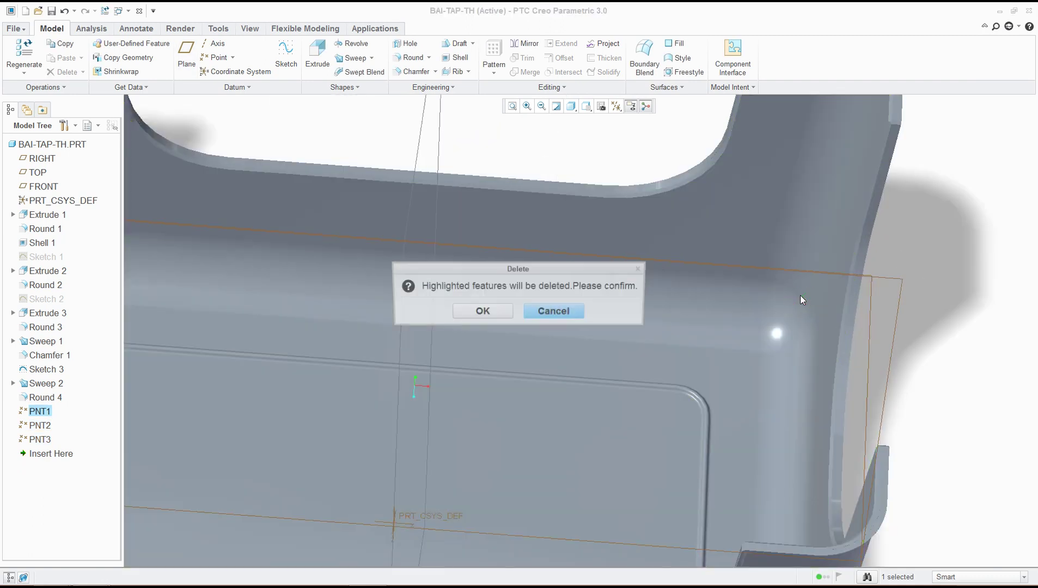
{"action": "left_click", "coordinate": [498, 312]}
Create a datum point on the shell's curved edge where the leg with PNT2 meets the seat corner, at a ratio of 0.50.
{"action": "scroll", "coordinate": [479, 387], "scroll_direction": "down", "scroll_amount": 6}
{"action": "mouse_move", "coordinate": [479, 388]}
{"action": "middle_mouse_down"}
{"action": "mouse_move", "coordinate": [412, 424]}
{"action": "mouse_move", "coordinate": [392, 417]}
{"action": "middle_mouse_up"}
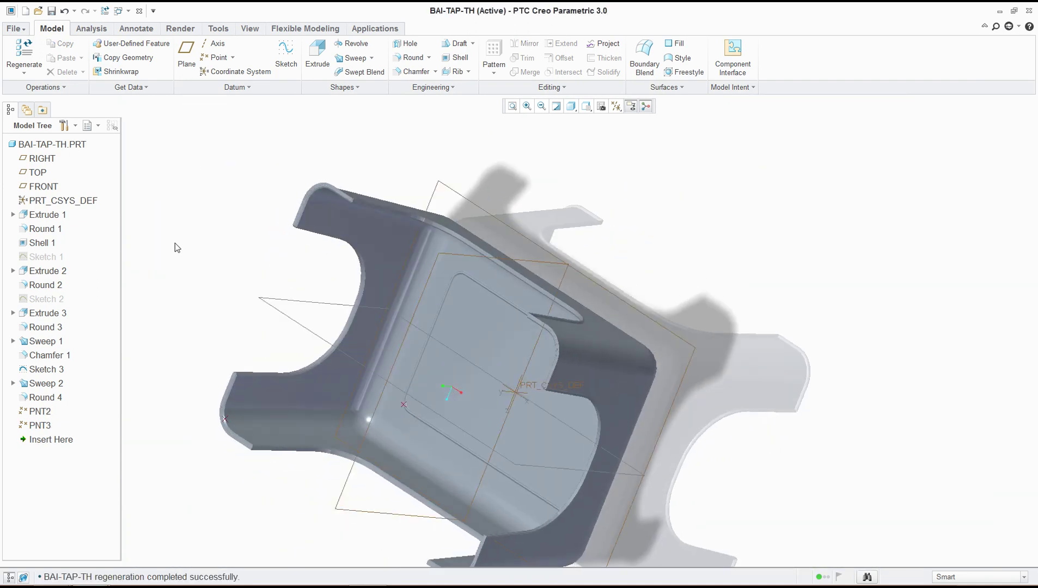
{"action": "left_click", "coordinate": [215, 57]}
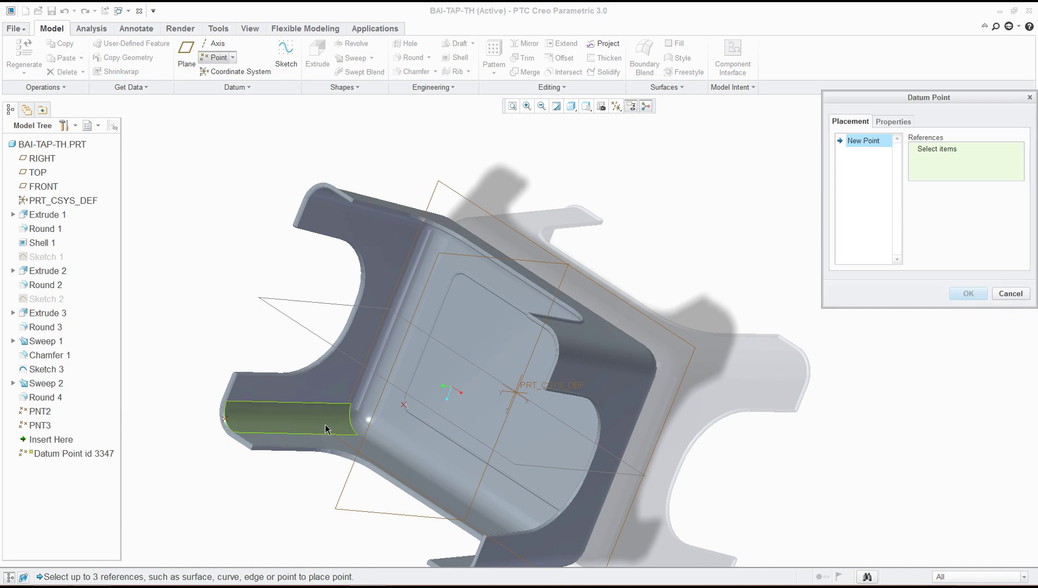
{"action": "left_click", "coordinate": [351, 425]}
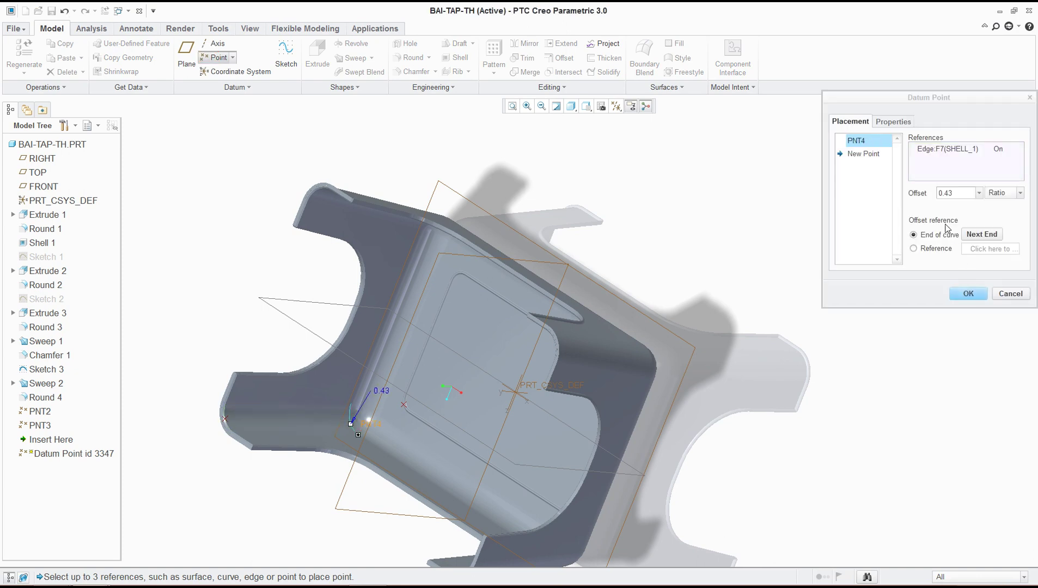
{"action": "type", "text": "0.50"}
{"action": "key", "text": "Return"}
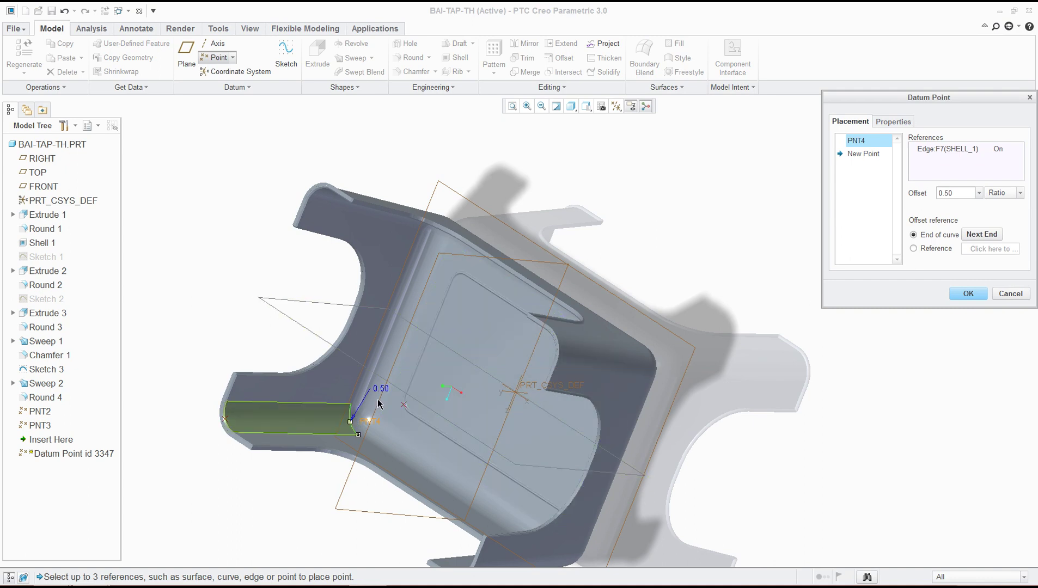
{"action": "left_click", "coordinate": [970, 294]}
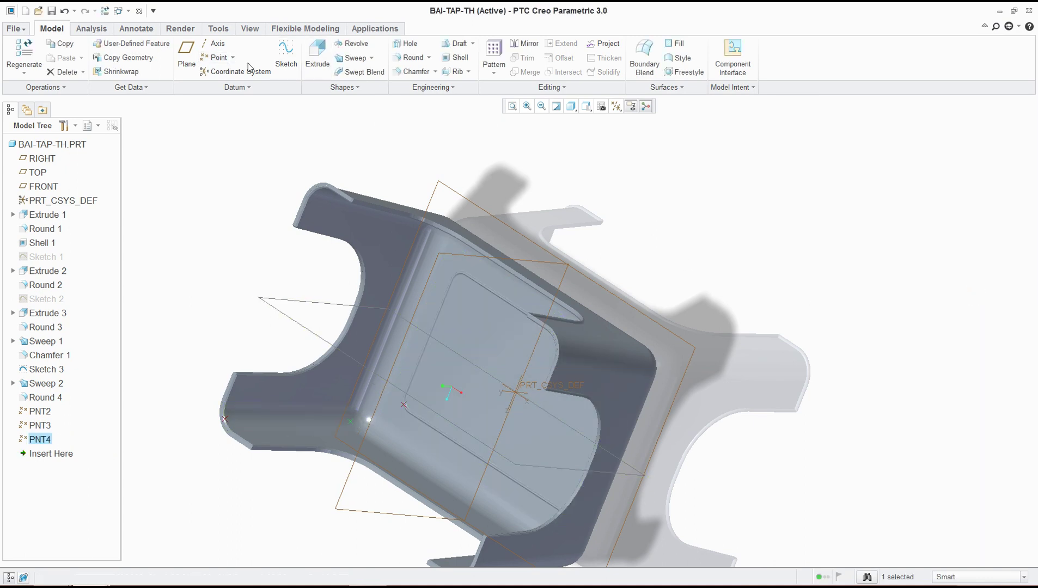
Create a diagonal datum plane passing through the three datum points PNT2, PNT3 and PNT4.
{"action": "left_click", "coordinate": [187, 55]}
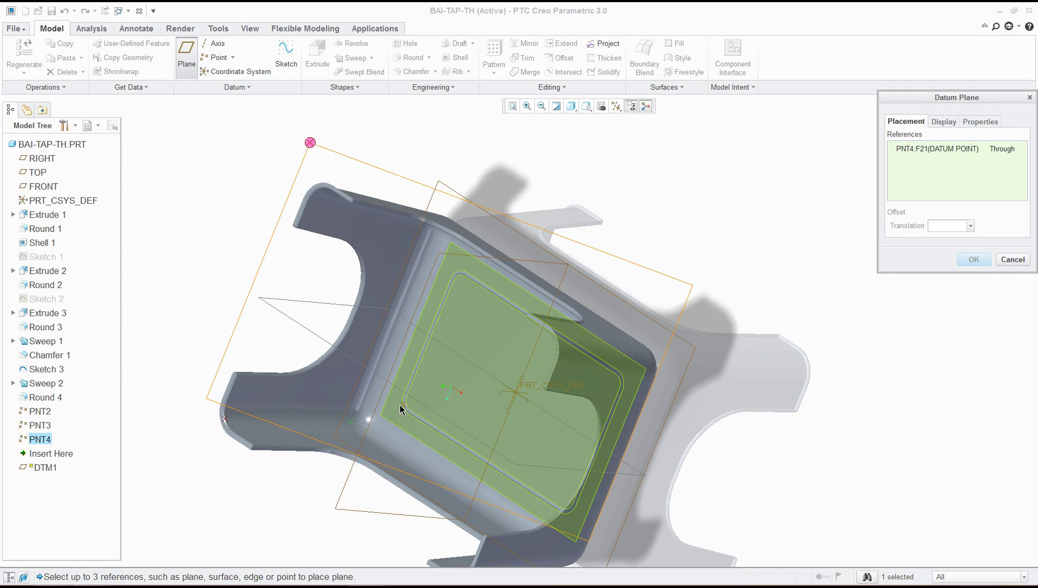
{"action": "left_click", "coordinate": [225, 420], "text": "ctrl"}
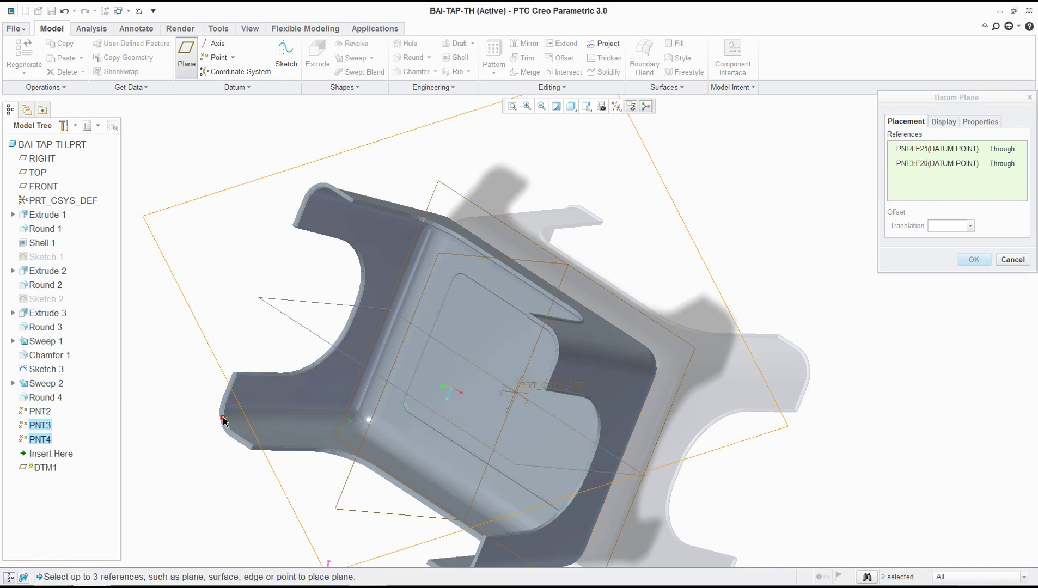
{"action": "left_click", "coordinate": [350, 421], "text": "ctrl"}
{"action": "middle_click_drag", "start_coordinate": [375, 445], "coordinate": [399, 436]}
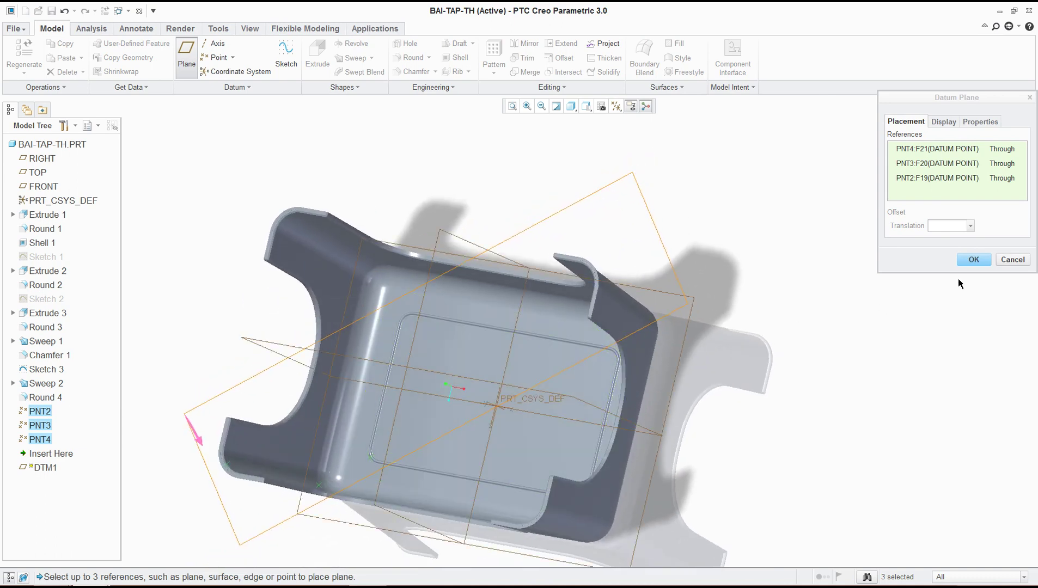
{"action": "left_click", "coordinate": [974, 260]}
{"action": "left_click", "coordinate": [878, 383]}
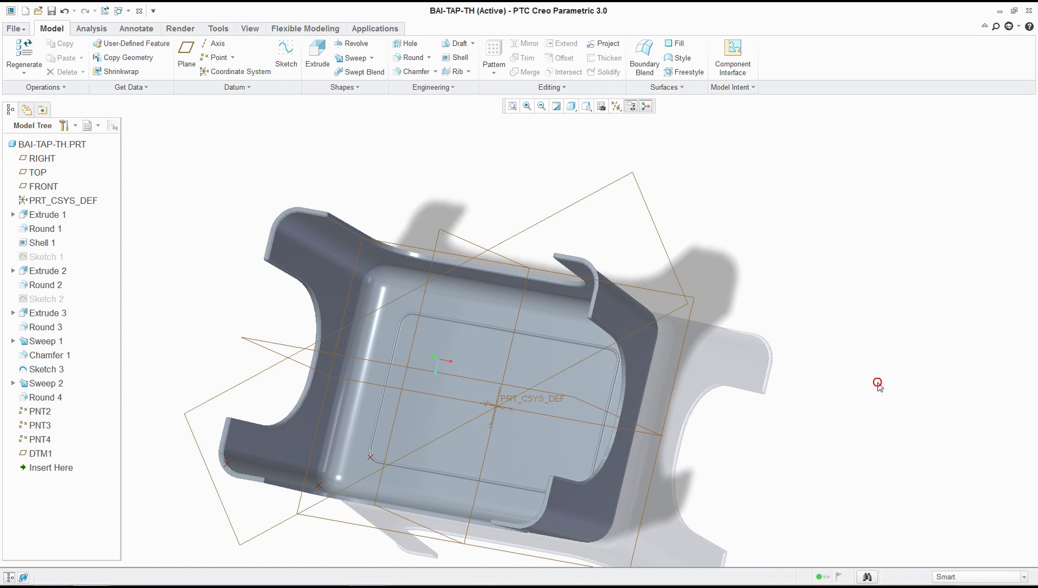
Examine from several angles how the new diagonal datum plane crosses the stool's legs and underside.
{"action": "middle_click_drag", "start_coordinate": [878, 383], "coordinate": [880, 313]}
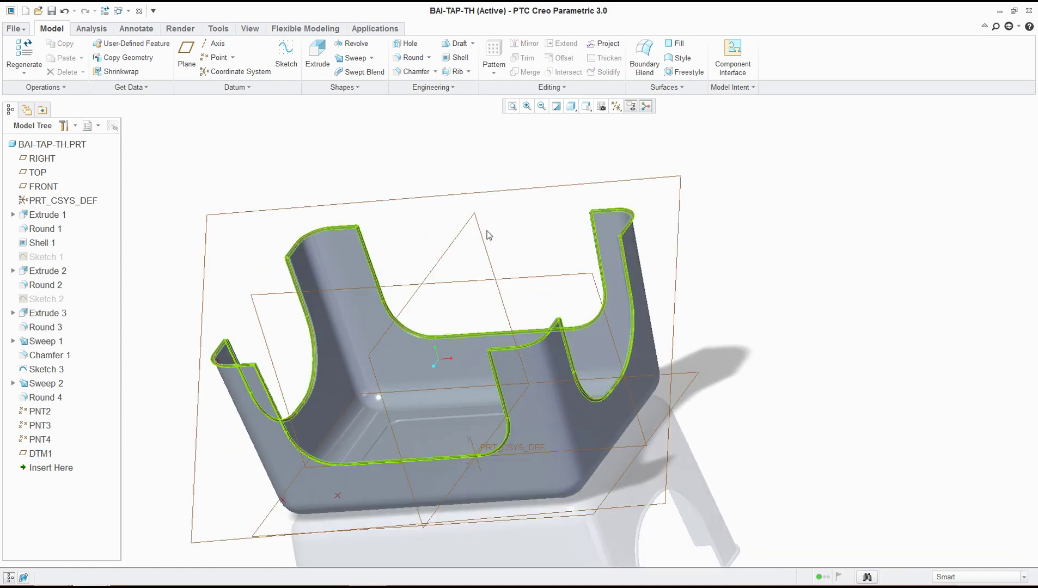
{"action": "left_click", "coordinate": [467, 73]}
{"action": "left_click", "coordinate": [416, 163]}
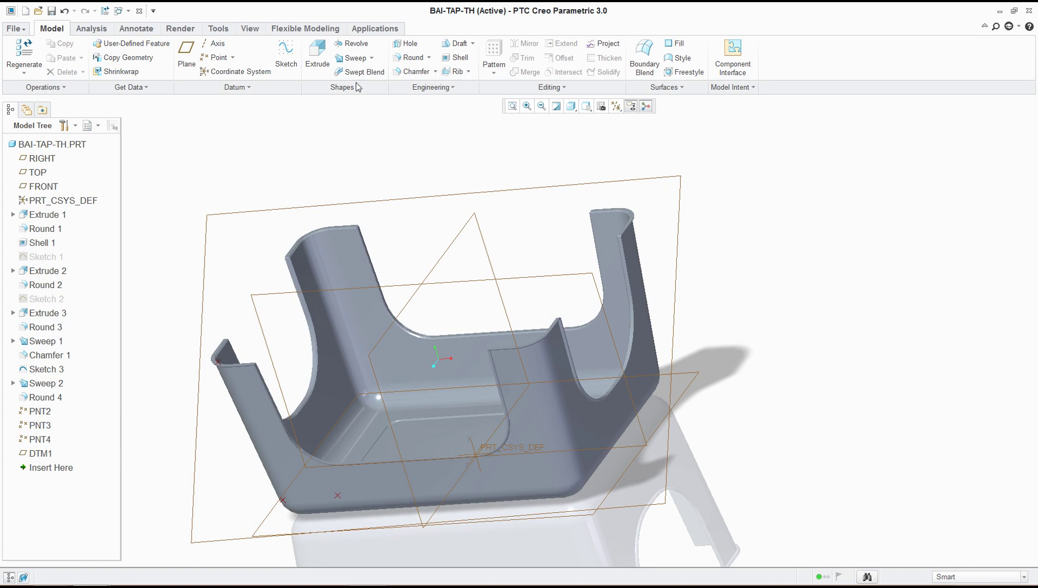
{"action": "middle_click_drag", "start_coordinate": [396, 408], "coordinate": [336, 169]}
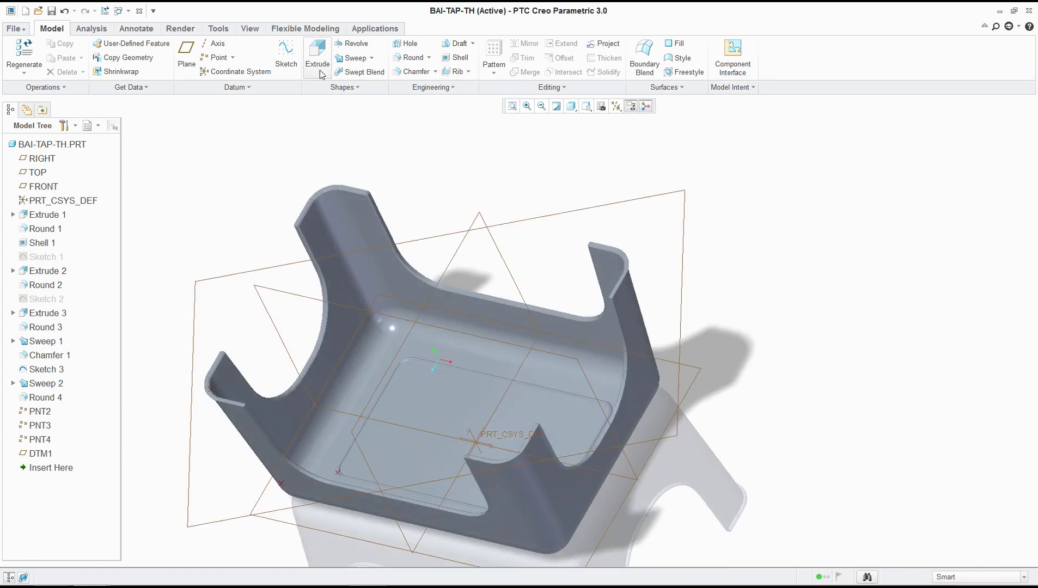
{"action": "middle_click_drag", "start_coordinate": [522, 370], "coordinate": [490, 281]}
{"action": "middle_click_drag", "start_coordinate": [450, 253], "coordinate": [403, 213]}
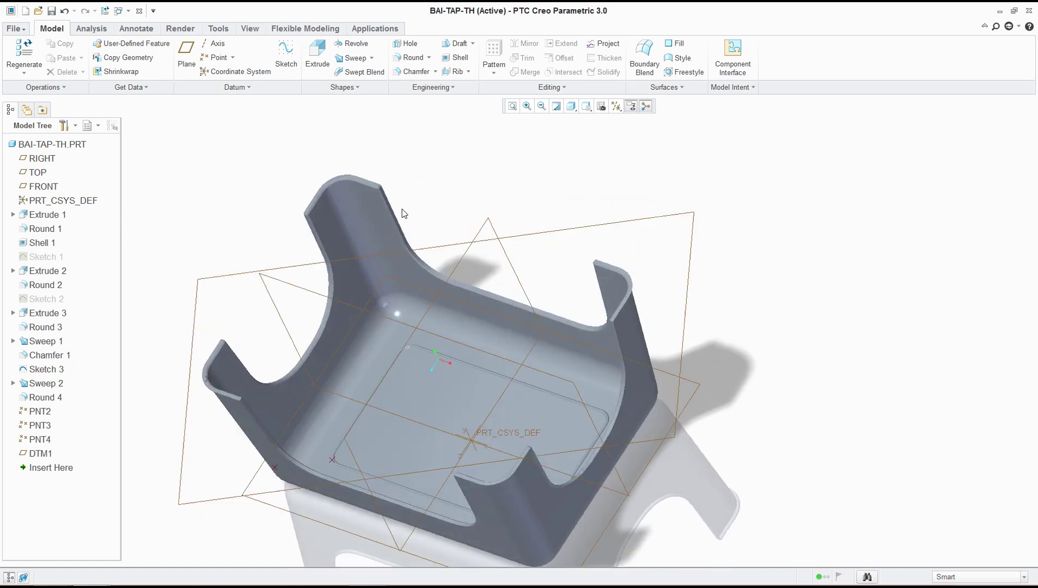
{"action": "mouse_move", "coordinate": [524, 203]}
{"action": "middle_mouse_down"}
{"action": "mouse_move", "coordinate": [523, 231]}
{"action": "mouse_move", "coordinate": [519, 219]}
{"action": "middle_mouse_up"}
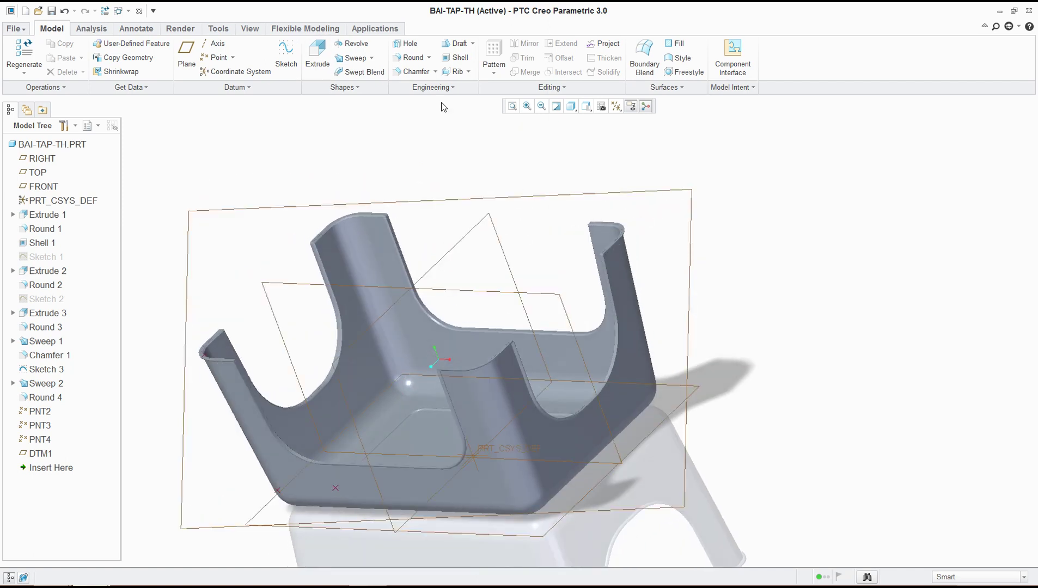
{"action": "middle_click_drag", "start_coordinate": [487, 309], "coordinate": [575, 325]}
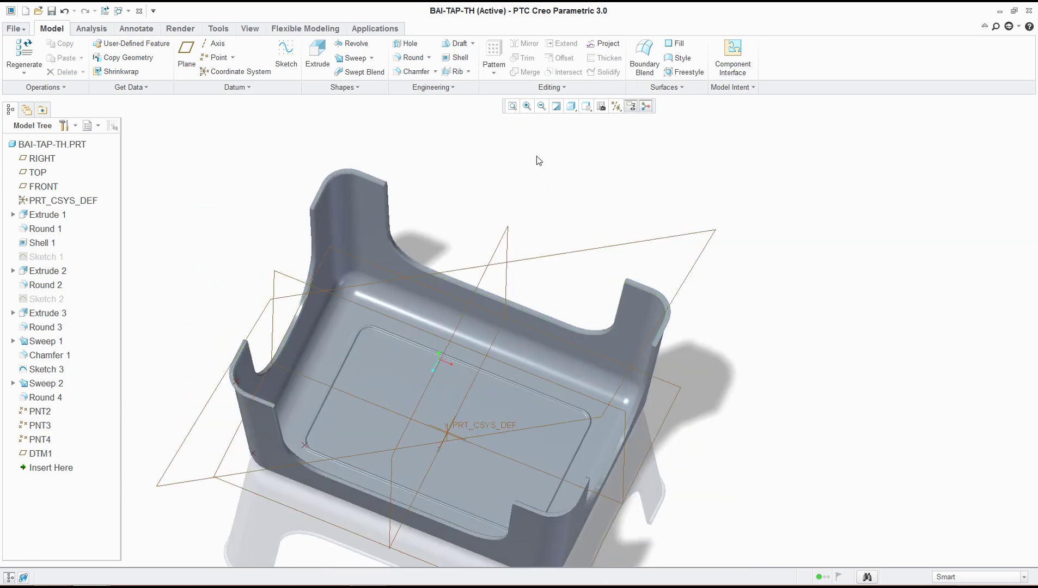
{"action": "middle_click_drag", "start_coordinate": [631, 265], "coordinate": [626, 284]}
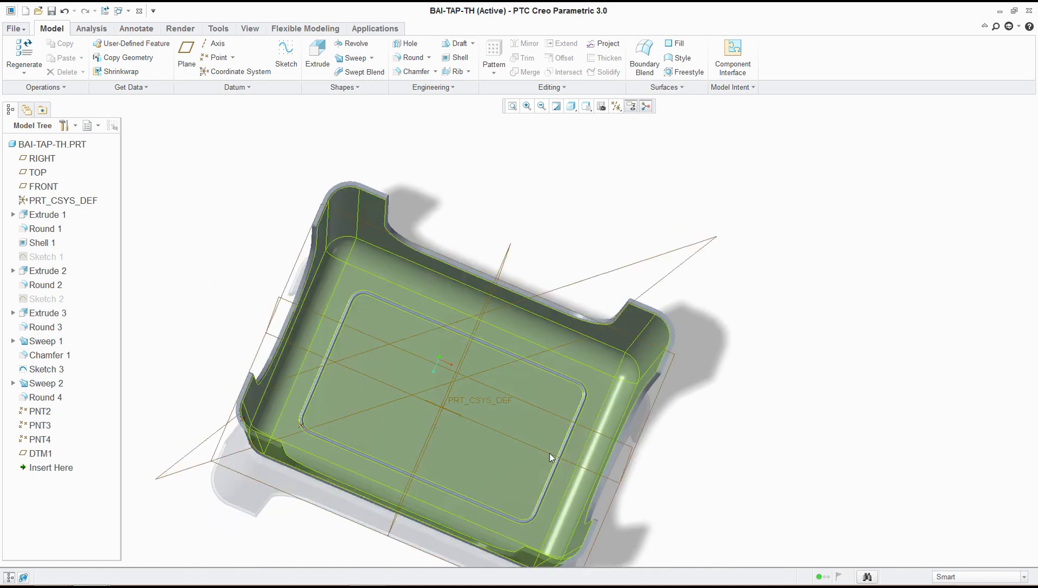
Create a datum point on the chamfer's curved edge at the foot of an adjacent corner leg, at a ratio of 0.50.
{"action": "middle_click_drag", "start_coordinate": [542, 455], "coordinate": [537, 422]}
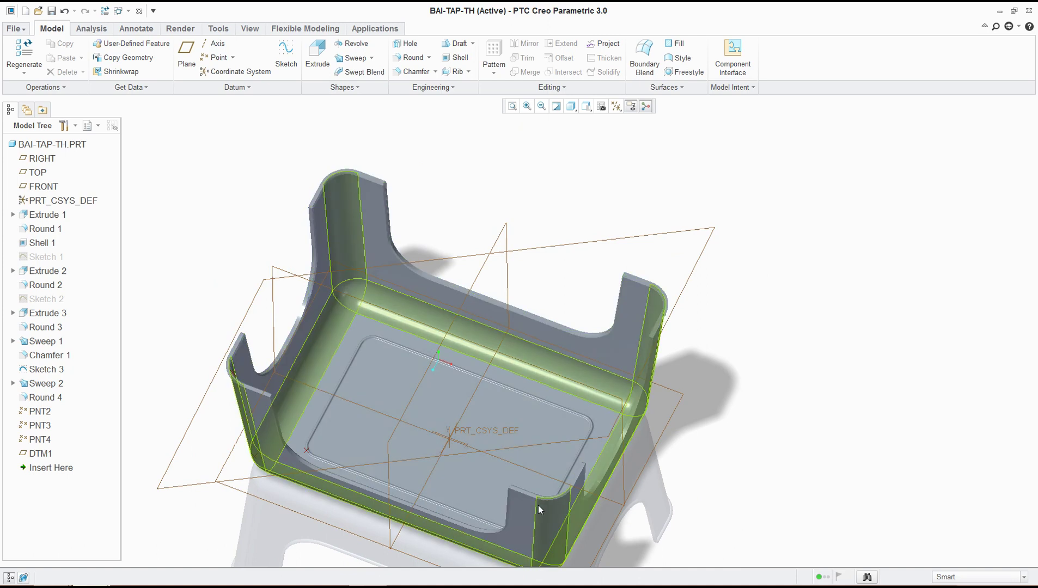
{"action": "mouse_move", "coordinate": [542, 501]}
{"action": "middle_mouse_down"}
{"action": "mouse_move", "coordinate": [711, 424]}
{"action": "mouse_move", "coordinate": [747, 452]}
{"action": "mouse_move", "coordinate": [729, 469]}
{"action": "middle_mouse_up"}
{"action": "left_click", "coordinate": [216, 58]}
{"action": "middle_click_drag", "start_coordinate": [517, 324], "coordinate": [762, 363]}
{"action": "middle_click_drag", "start_coordinate": [741, 294], "coordinate": [650, 523], "text": "shift"}
{"action": "middle_click_drag", "start_coordinate": [650, 522], "coordinate": [637, 561]}
{"action": "scroll", "coordinate": [624, 262], "scroll_direction": "down", "scroll_amount": 5}
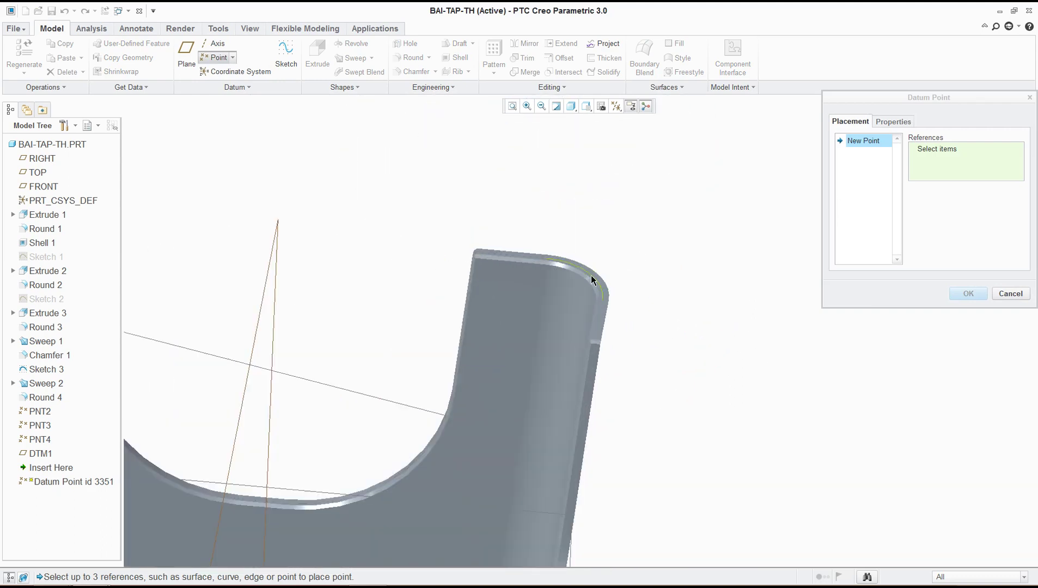
{"action": "left_click", "coordinate": [579, 277]}
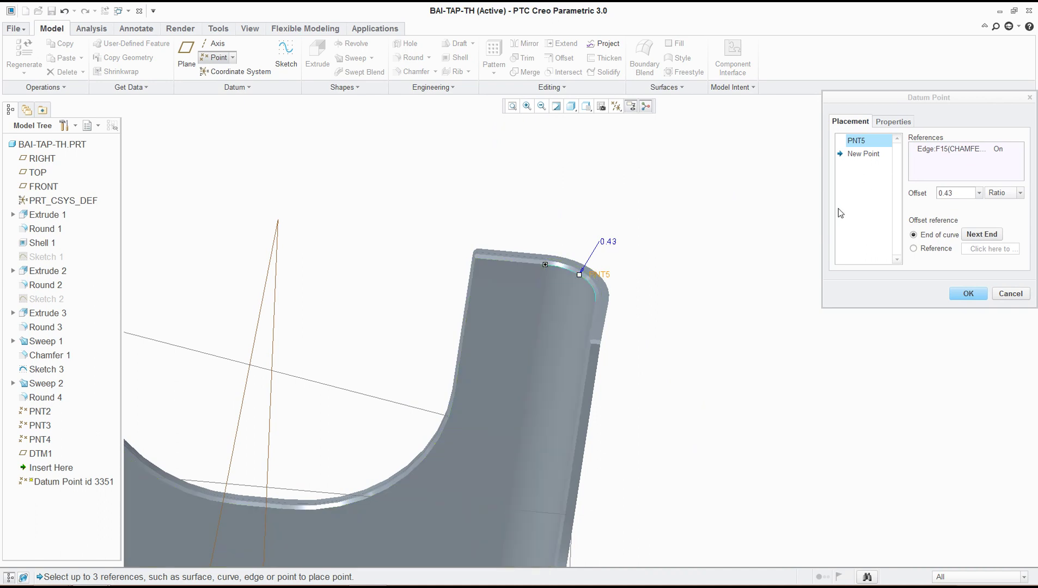
{"action": "left_click", "coordinate": [949, 192]}
{"action": "type", "text": "0.5"}
{"action": "key", "text": "Return"}
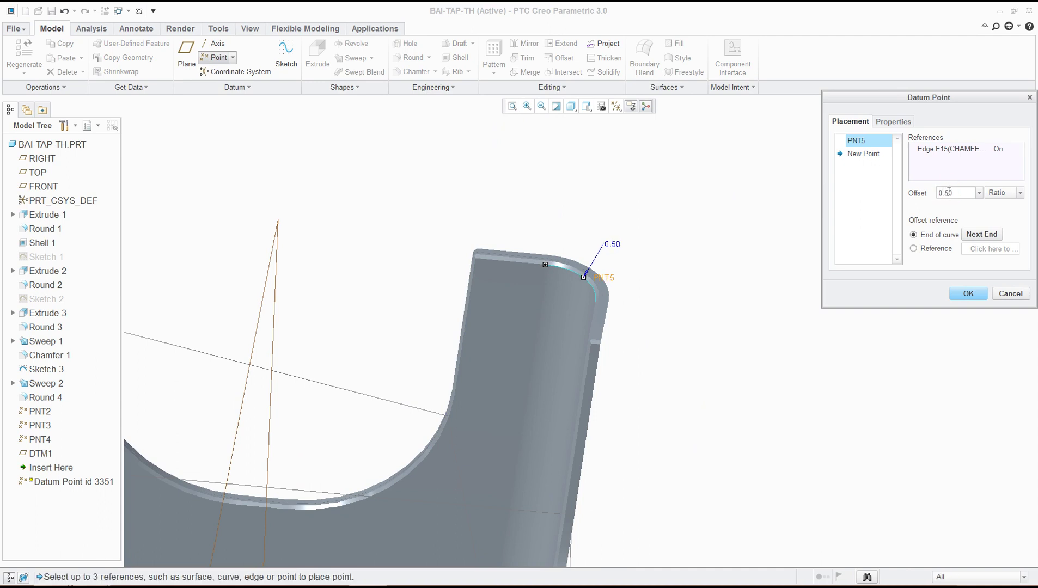
{"action": "left_click", "coordinate": [964, 293]}
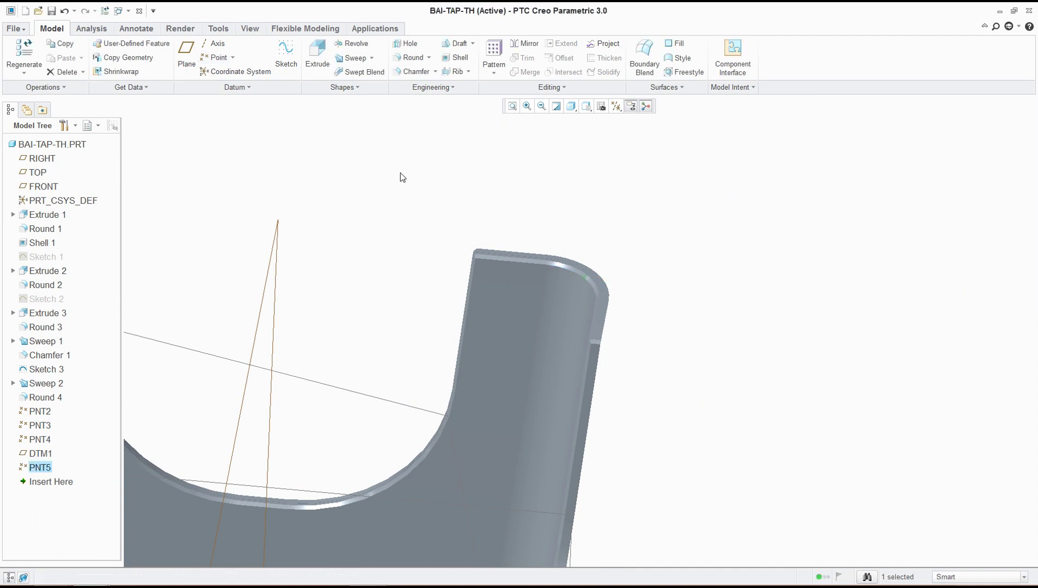
Create a datum point on the shell's curved edge where the leg with PNT5 meets the seat corner, at a ratio of 0.50.
{"action": "left_click", "coordinate": [219, 57]}
{"action": "middle_click_drag", "start_coordinate": [511, 420], "coordinate": [505, 518]}
{"action": "scroll", "coordinate": [504, 518], "scroll_direction": "up", "scroll_amount": 3}
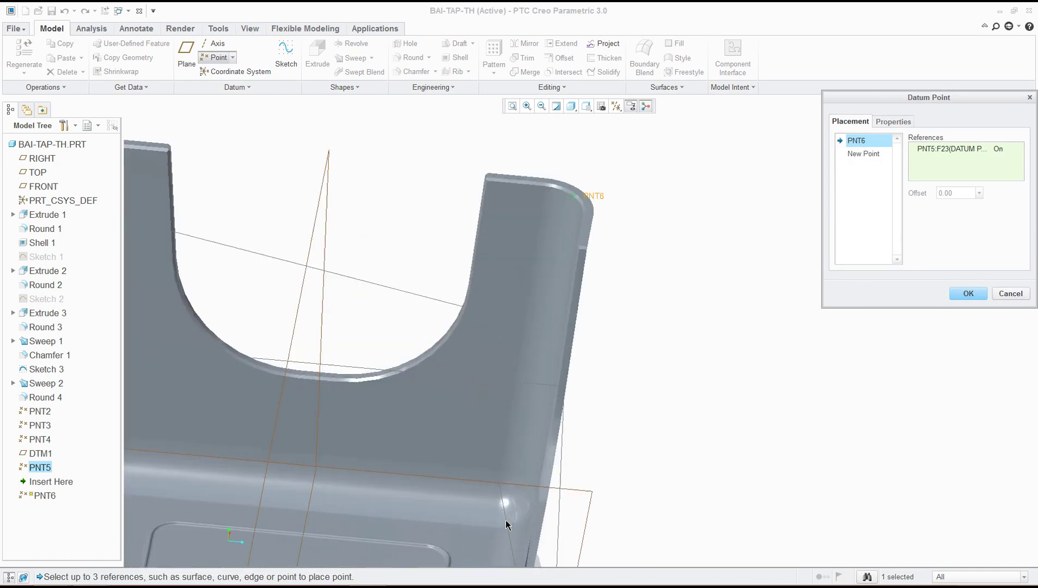
{"action": "left_click", "coordinate": [526, 483]}
{"action": "left_click", "coordinate": [964, 190]}
{"action": "type", "text": "0.5"}
{"action": "key", "text": "Return"}
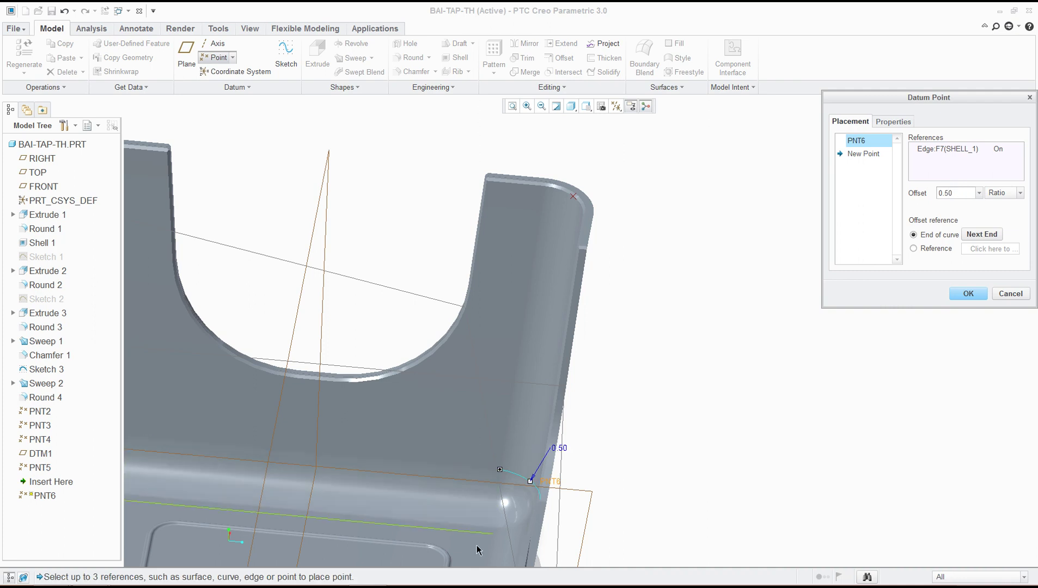
{"action": "left_click", "coordinate": [958, 290]}
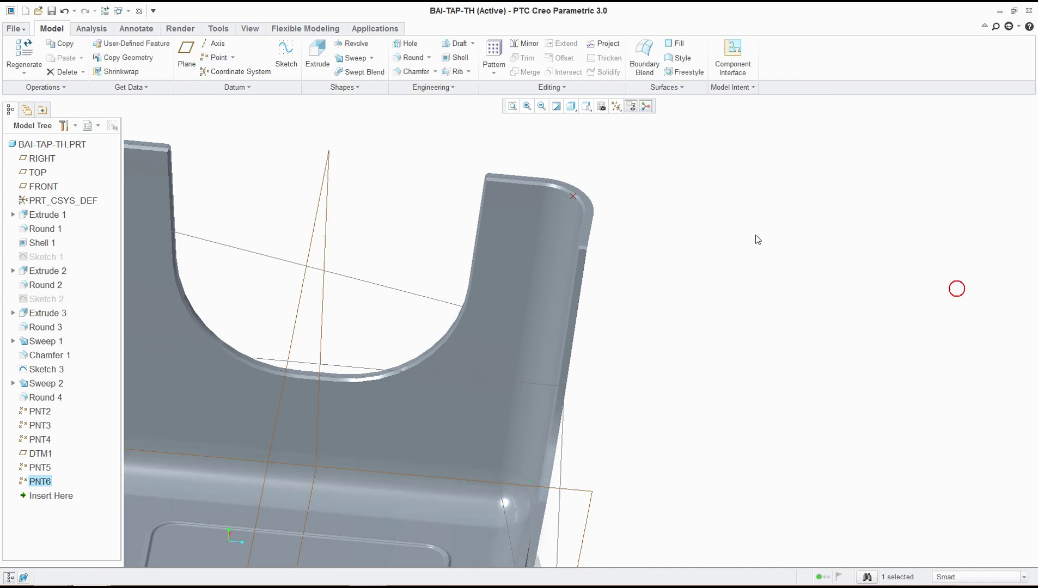
Create a datum point on the Round 4 edge at the nearest corner of the rounded rectangular bead under the seat.
{"action": "left_click", "coordinate": [211, 58]}
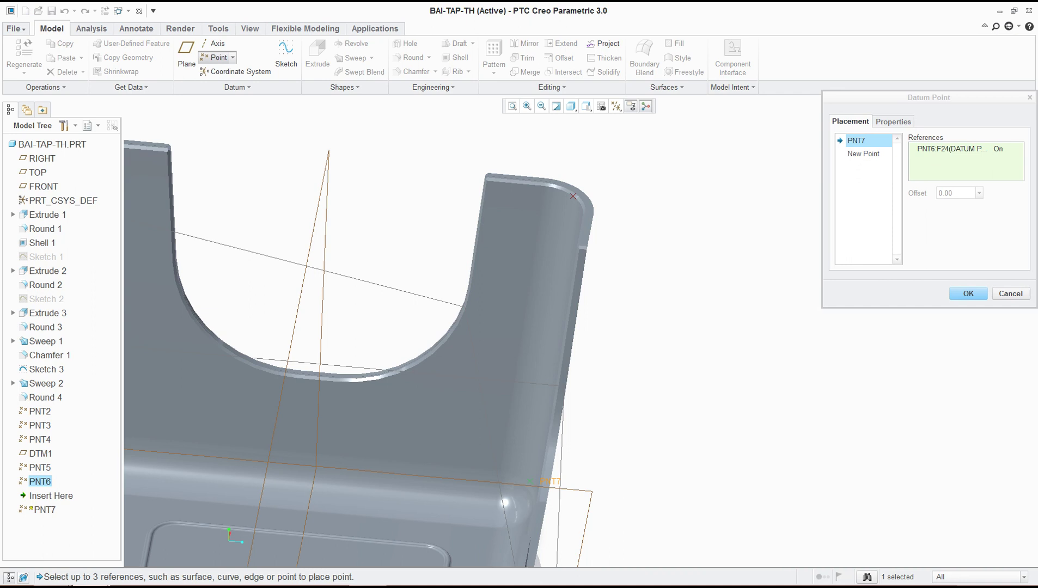
{"action": "middle_click_drag", "start_coordinate": [495, 535], "coordinate": [548, 358], "text": "shift"}
{"action": "scroll", "coordinate": [549, 362], "scroll_direction": "down", "scroll_amount": 5}
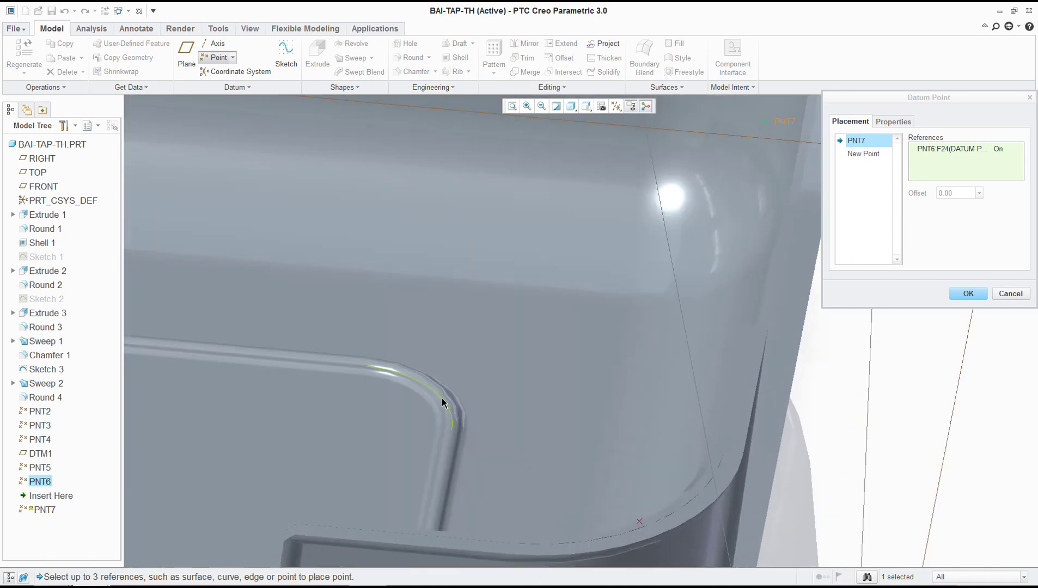
{"action": "left_click", "coordinate": [953, 194]}
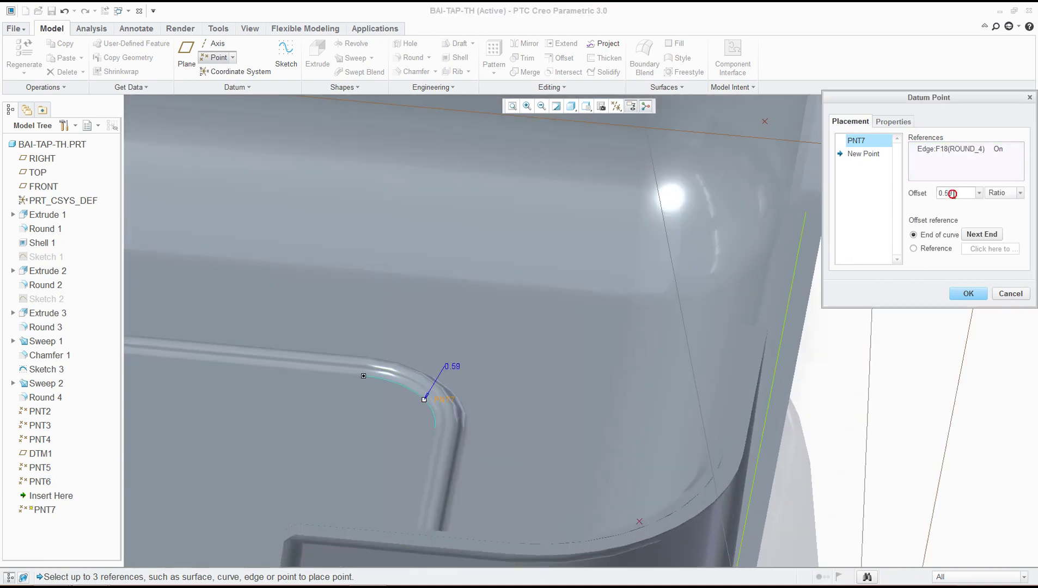
{"action": "type", "text": "0"}
{"action": "key", "text": "Return"}
{"action": "left_click", "coordinate": [967, 295]}
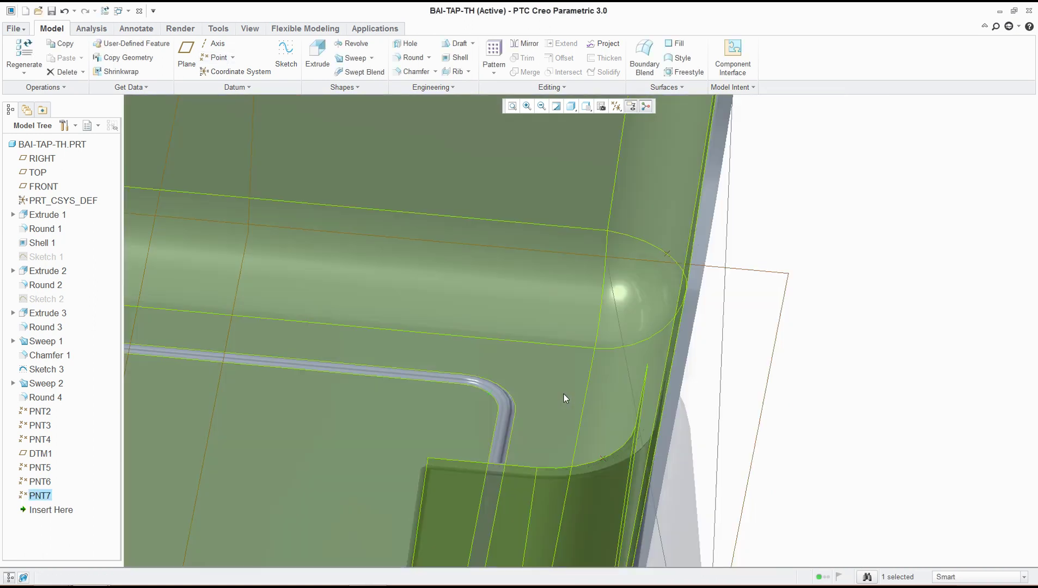
Create a second diagonal datum plane passing through the three datum points PNT5, PNT6 and PNT7.
{"action": "scroll", "coordinate": [563, 393], "scroll_direction": "down", "scroll_amount": 5}
{"action": "scroll", "coordinate": [562, 393], "scroll_direction": "down", "scroll_amount": 4}
{"action": "mouse_move", "coordinate": [608, 378]}
{"action": "middle_mouse_down"}
{"action": "mouse_move", "coordinate": [626, 375]}
{"action": "mouse_move", "coordinate": [609, 372]}
{"action": "middle_mouse_up"}
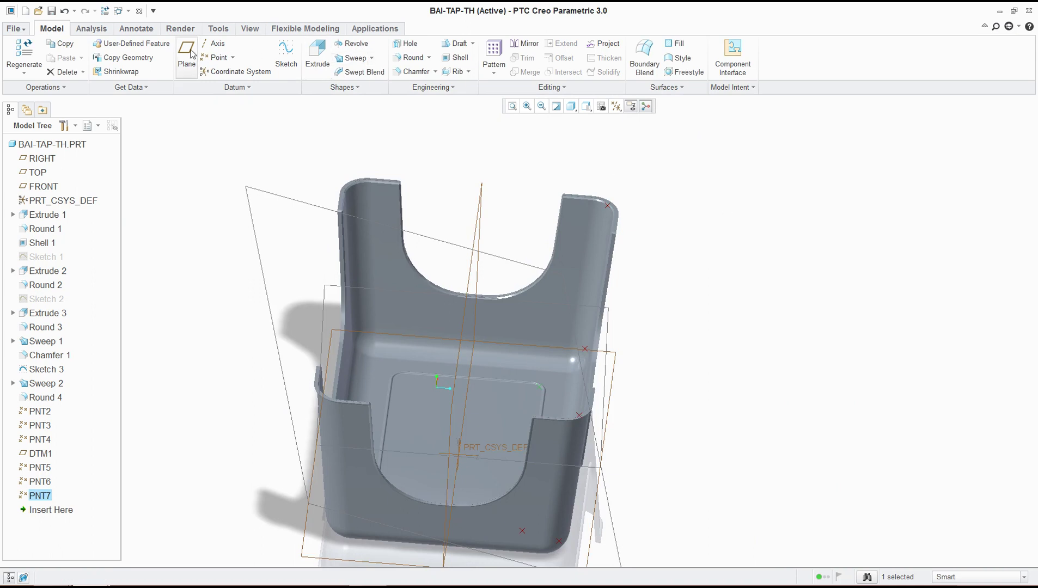
{"action": "left_click", "coordinate": [192, 53]}
{"action": "left_click", "coordinate": [608, 206]}
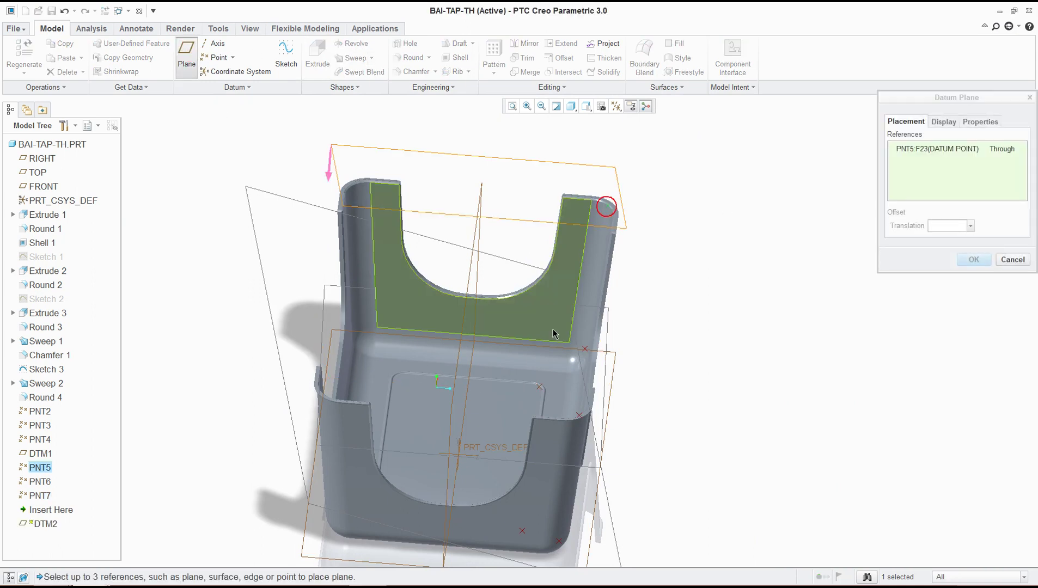
{"action": "left_click", "coordinate": [584, 349], "text": "ctrl"}
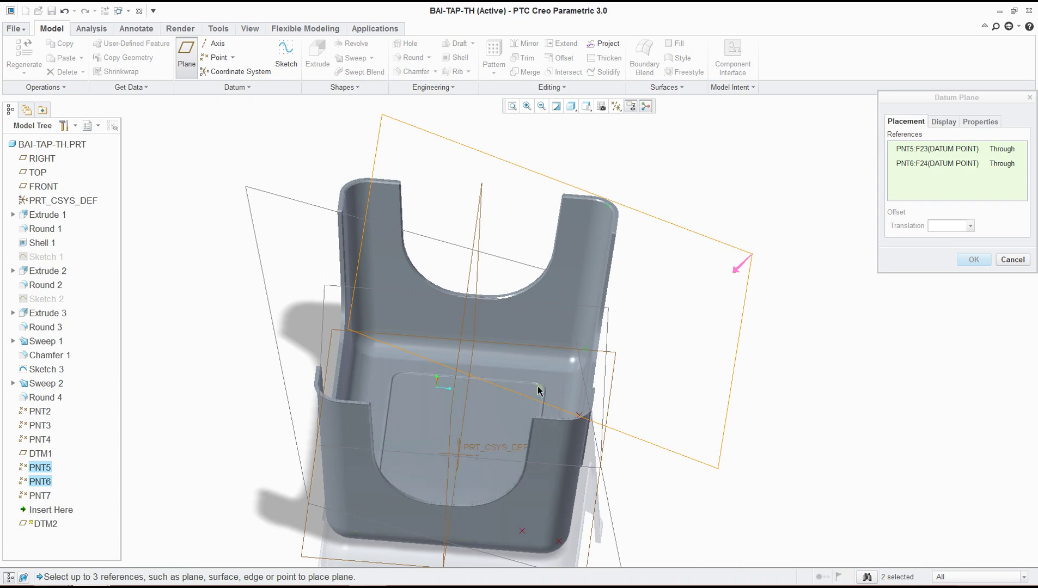
{"action": "left_click", "coordinate": [538, 390], "text": "ctrl"}
{"action": "middle_click_drag", "start_coordinate": [681, 348], "coordinate": [678, 405]}
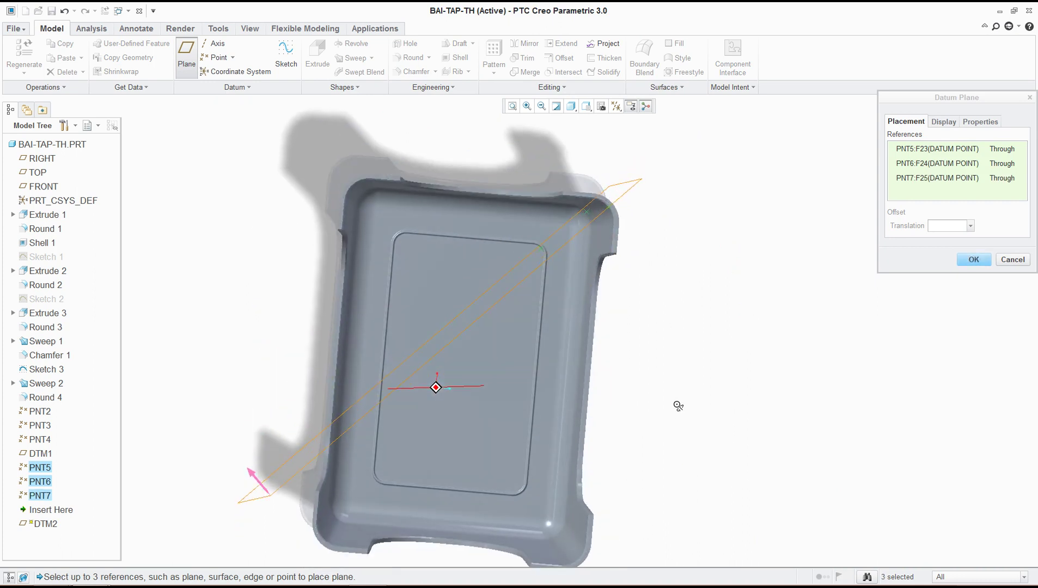
{"action": "left_click", "coordinate": [974, 260]}
{"action": "middle_click_drag", "start_coordinate": [763, 273], "coordinate": [738, 255]}
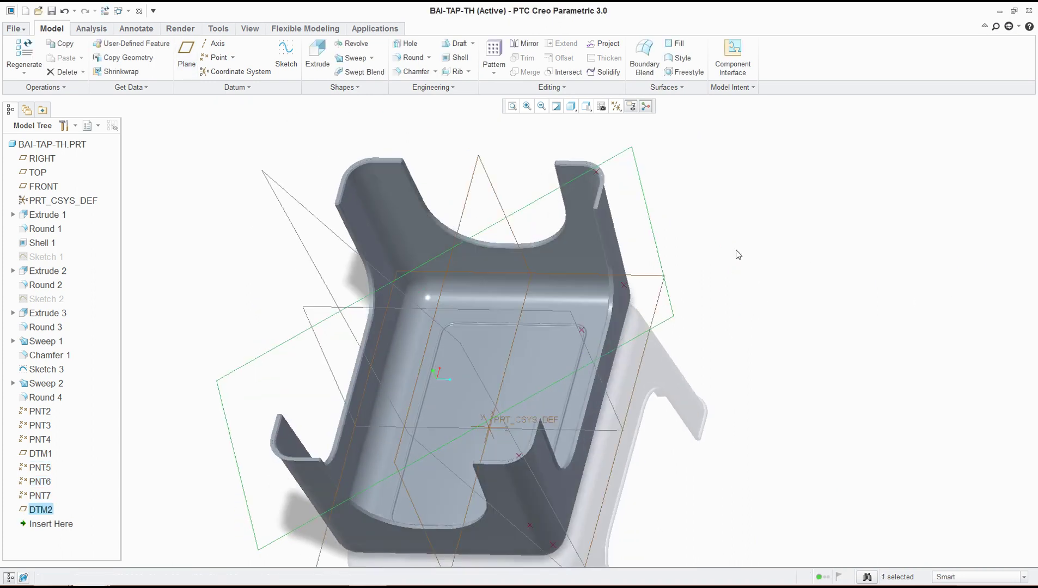
{"action": "left_click", "coordinate": [814, 253]}
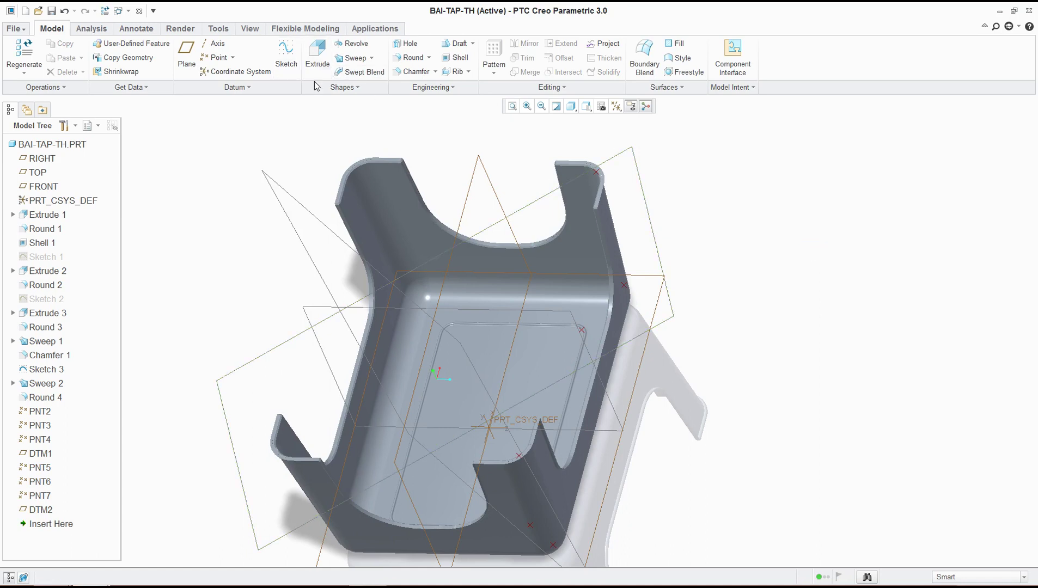
Start a sketch on datum plane DTM2 and show the model in Hidden Line display.
{"action": "left_click", "coordinate": [523, 208]}
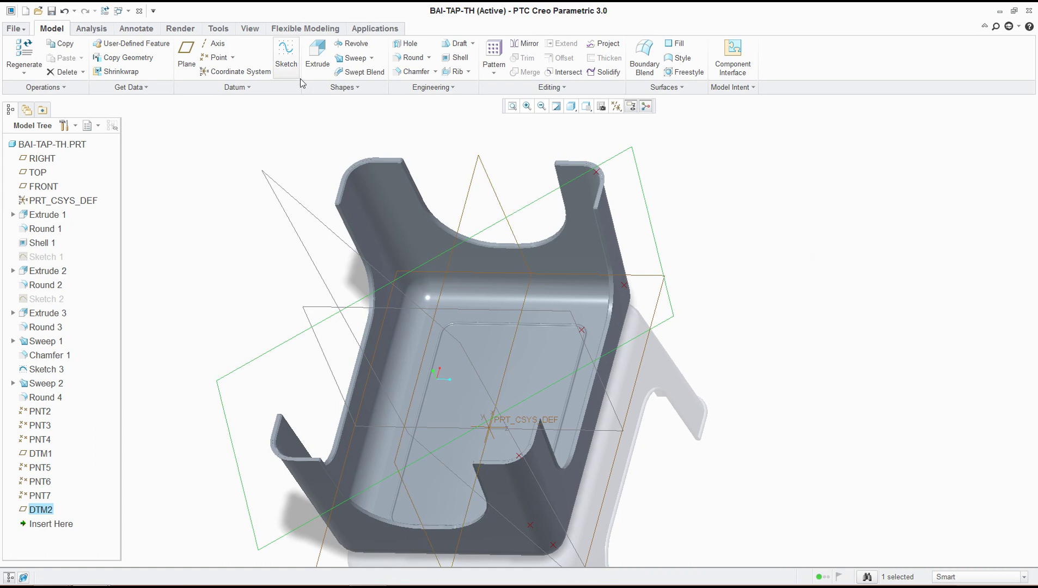
{"action": "left_click", "coordinate": [292, 66]}
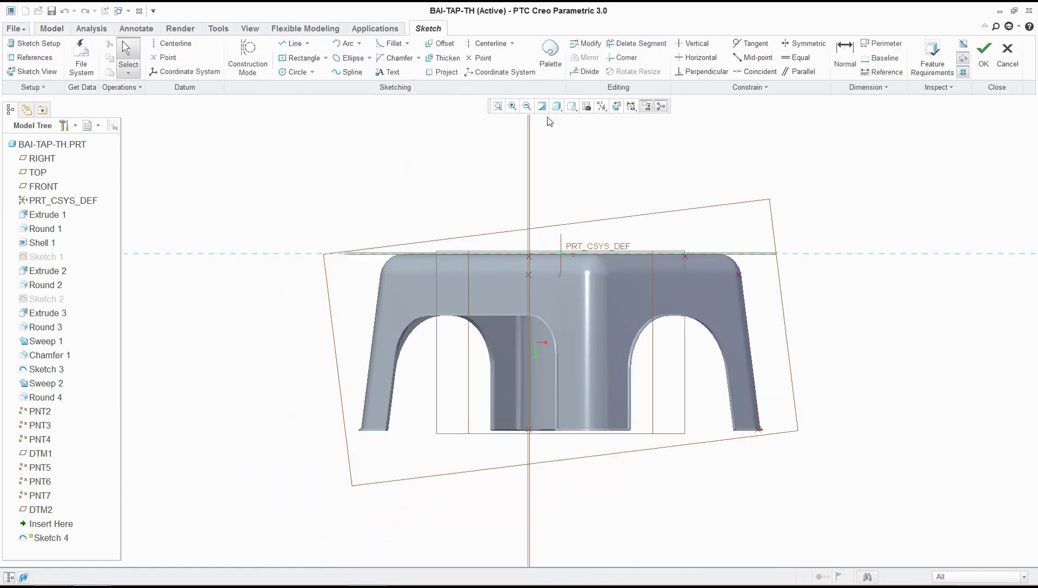
{"action": "left_click", "coordinate": [572, 109]}
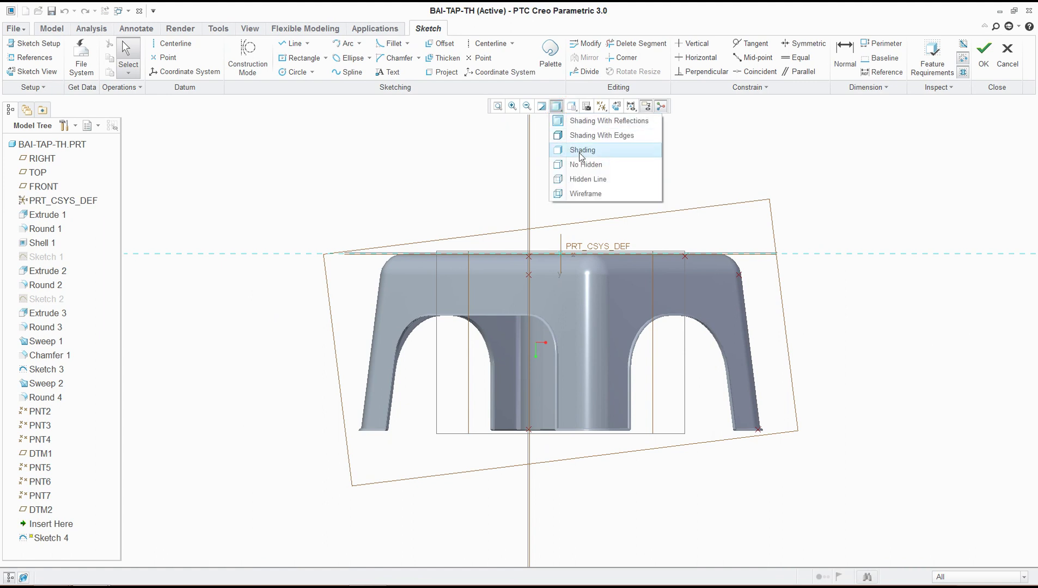
{"action": "left_click", "coordinate": [576, 179]}
{"action": "scroll", "coordinate": [768, 291], "scroll_direction": "up", "scroll_amount": 5}
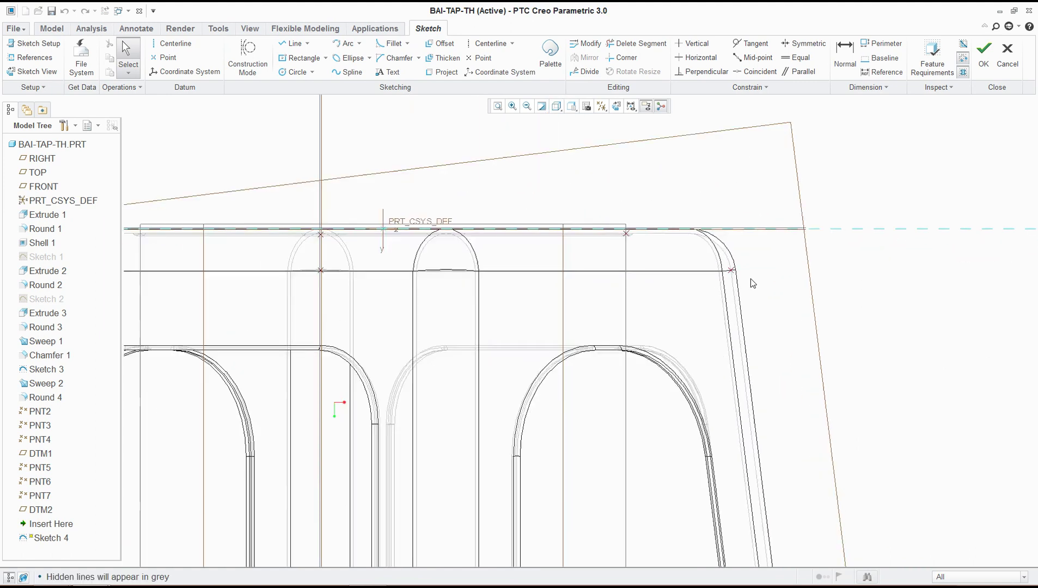
Project the seat's underside edge, the adjoining inner corner arc and the leg edge below it into the sketch.
{"action": "left_click", "coordinate": [441, 76]}
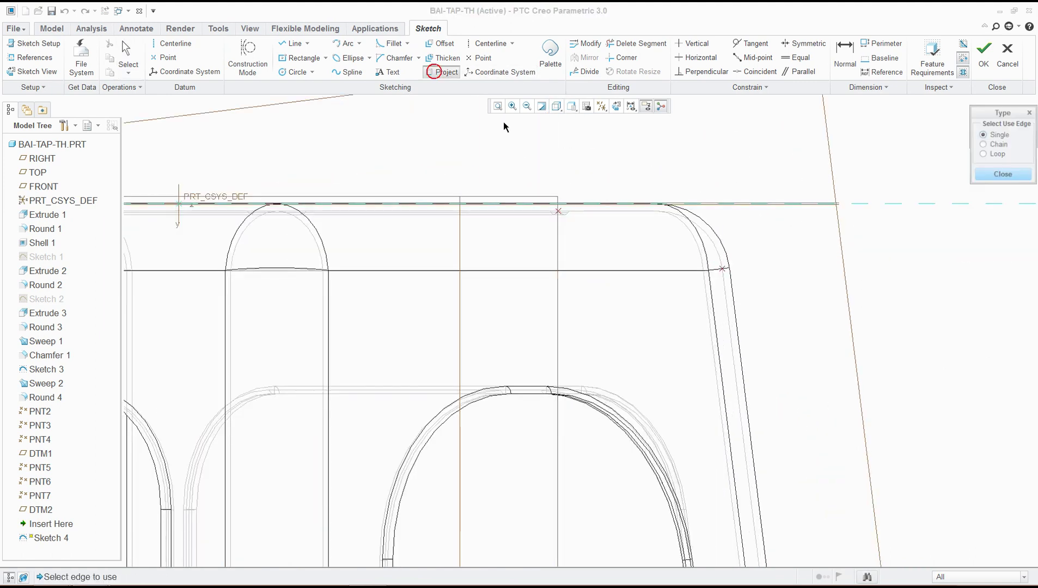
{"action": "left_click", "coordinate": [646, 212]}
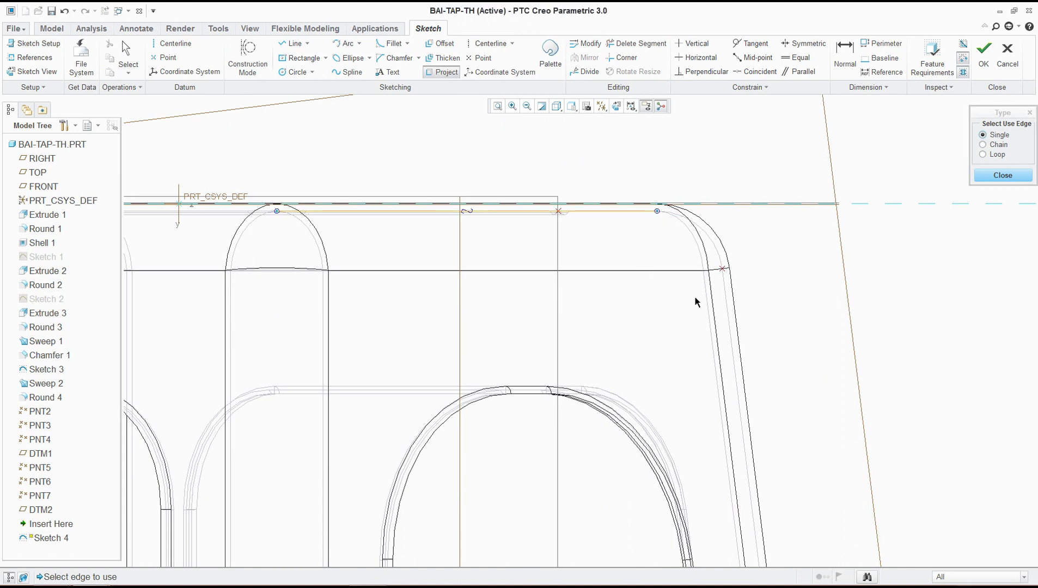
{"action": "left_click", "coordinate": [701, 261]}
{"action": "mouse_move", "coordinate": [839, 259]}
{"action": "middle_mouse_down"}
{"action": "mouse_move", "coordinate": [856, 170]}
{"action": "mouse_move", "coordinate": [839, 166]}
{"action": "mouse_move", "coordinate": [834, 150]}
{"action": "mouse_move", "coordinate": [846, 153]}
{"action": "mouse_move", "coordinate": [841, 172]}
{"action": "middle_mouse_up"}
{"action": "left_click", "coordinate": [1001, 175]}
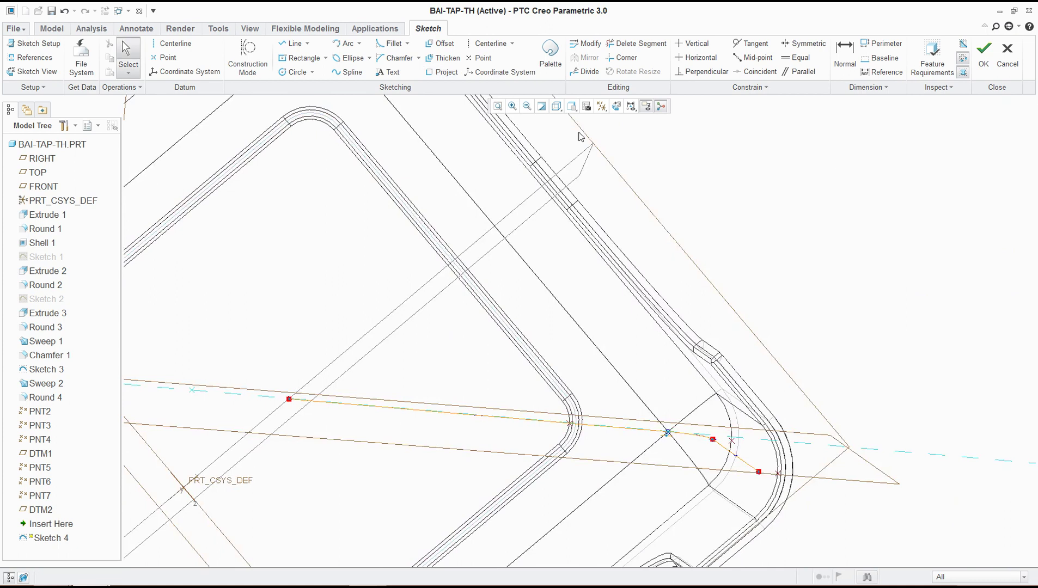
Return to the 2D sketch view and project the inner corner arc ending at PNT6 and the leg edge below it.
{"action": "left_click", "coordinate": [615, 107]}
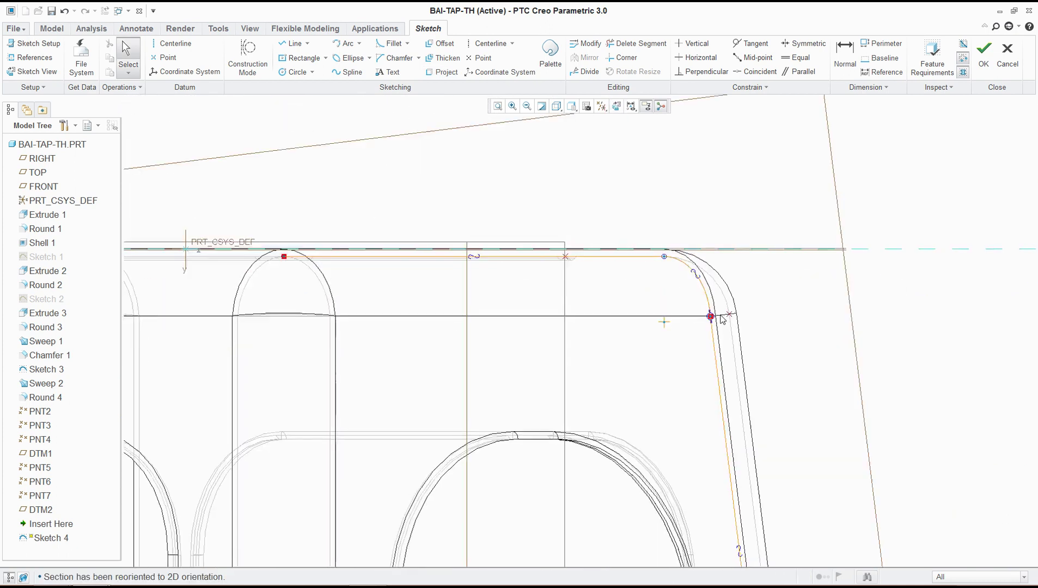
{"action": "scroll", "coordinate": [722, 310], "scroll_direction": "up", "scroll_amount": 3}
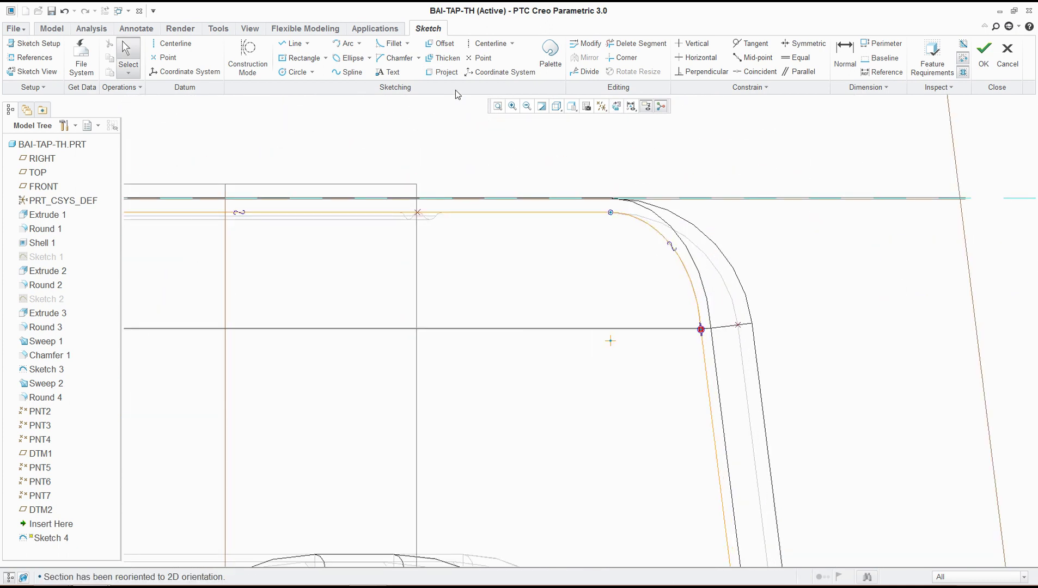
{"action": "left_click", "coordinate": [443, 72]}
{"action": "left_click", "coordinate": [700, 252]}
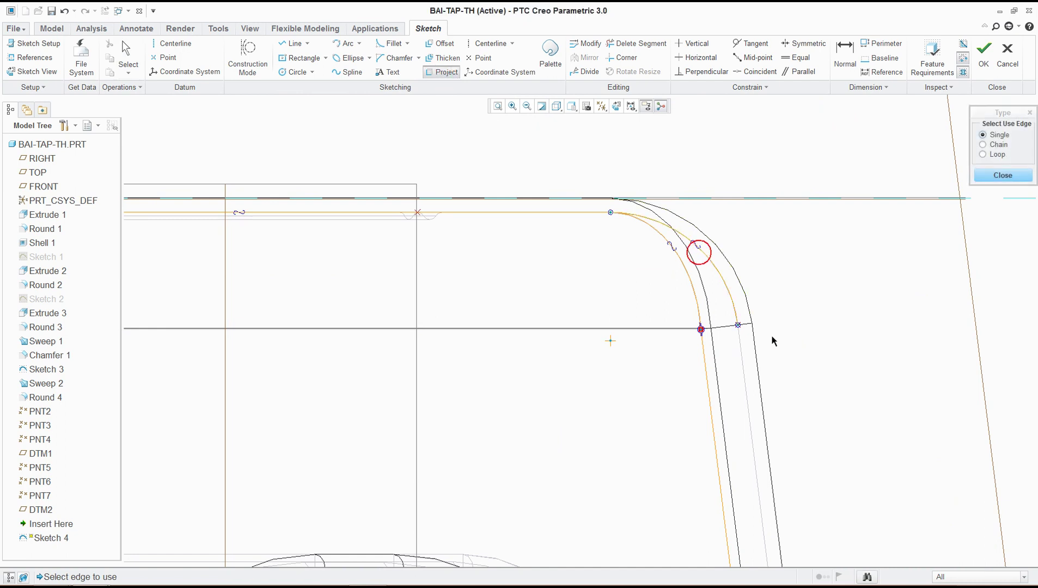
{"action": "left_click", "coordinate": [993, 177]}
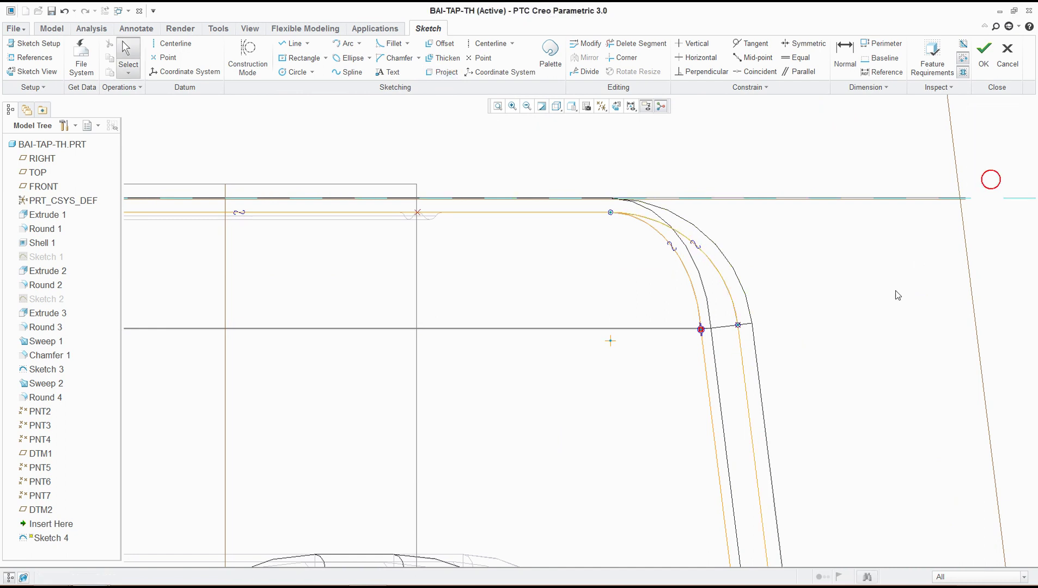
Delete the first projected corner arc and its leg line, keeping the pair that runs through PNT6.
{"action": "left_click", "coordinate": [711, 391]}
{"action": "key", "text": "Delete"}
{"action": "left_click", "coordinate": [687, 283]}
{"action": "scroll", "coordinate": [630, 225], "scroll_direction": "up", "scroll_amount": 2}
{"action": "scroll", "coordinate": [633, 231], "scroll_direction": "down", "scroll_amount": 2}
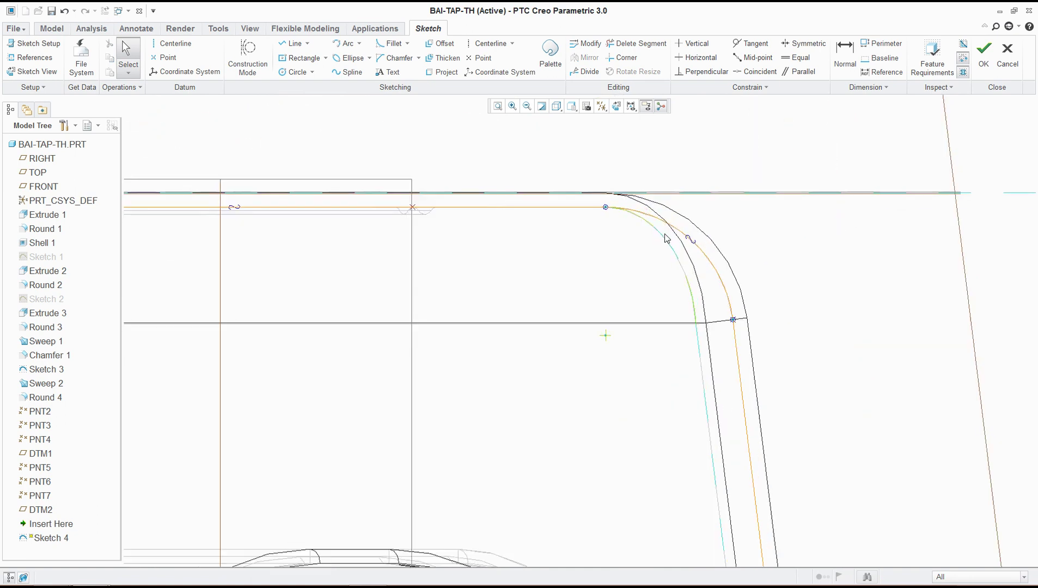
Draw a slanted rib line from the seat's underside edge to the leg edge, ending about 27 mm below the seat top.
{"action": "left_click", "coordinate": [293, 47]}
{"action": "left_click", "coordinate": [527, 210]}
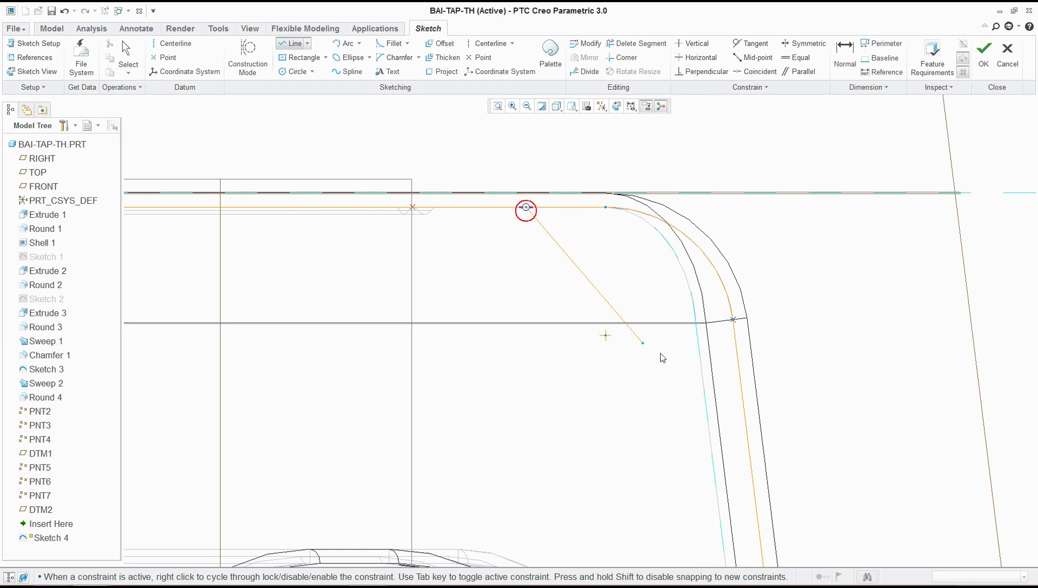
{"action": "middle_click", "coordinate": [893, 352]}
{"action": "middle_click", "coordinate": [906, 347]}
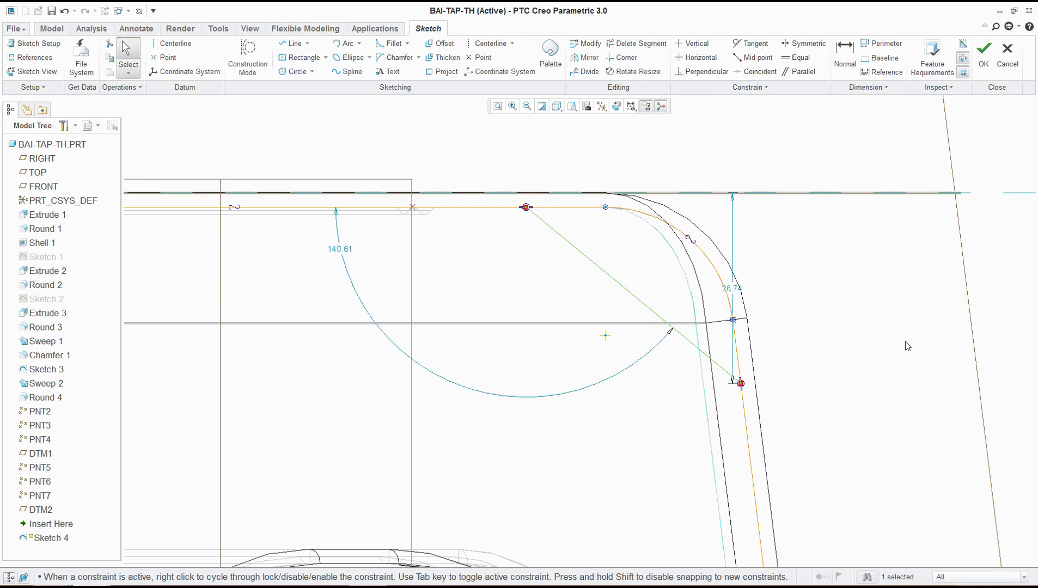
Set the rib line's lower end 30 mm below the seat top and its angle to the underside edge to 140°.
{"action": "double_click", "coordinate": [735, 289]}
{"action": "type", "text": "30"}
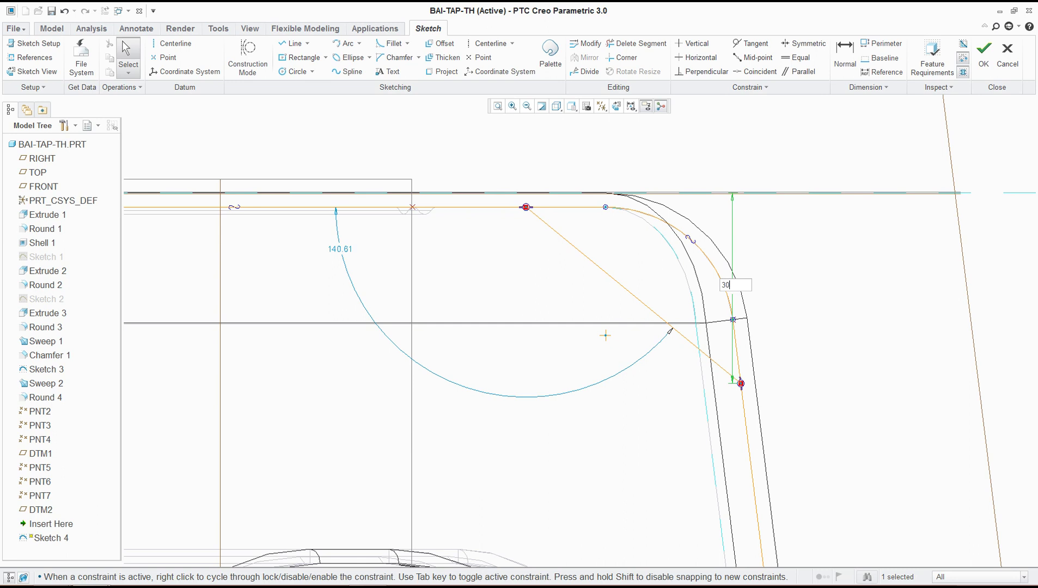
{"action": "key", "text": "Return"}
{"action": "double_click", "coordinate": [313, 249]}
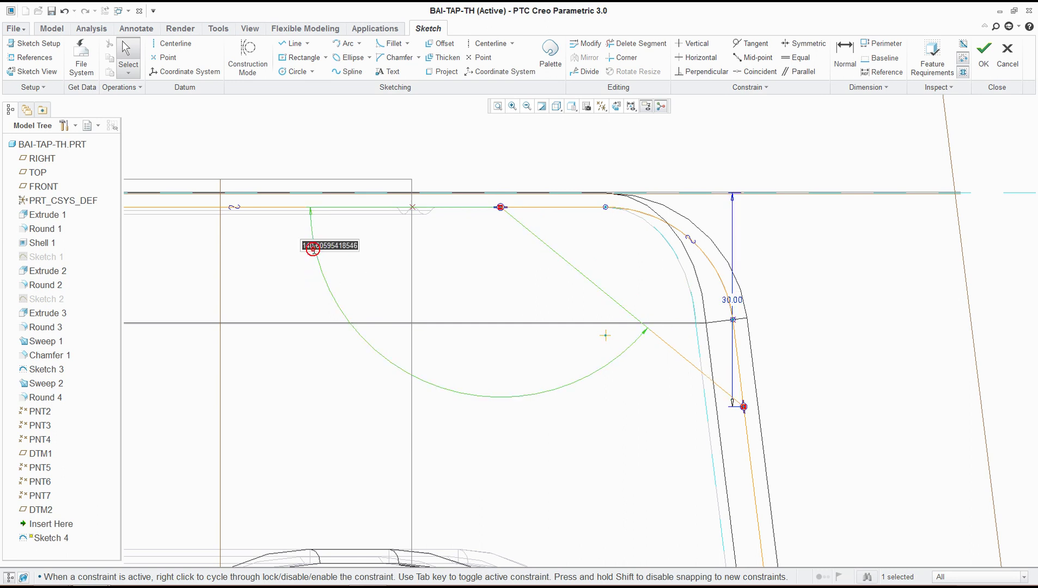
{"action": "type", "text": "140"}
{"action": "key", "text": "Return"}
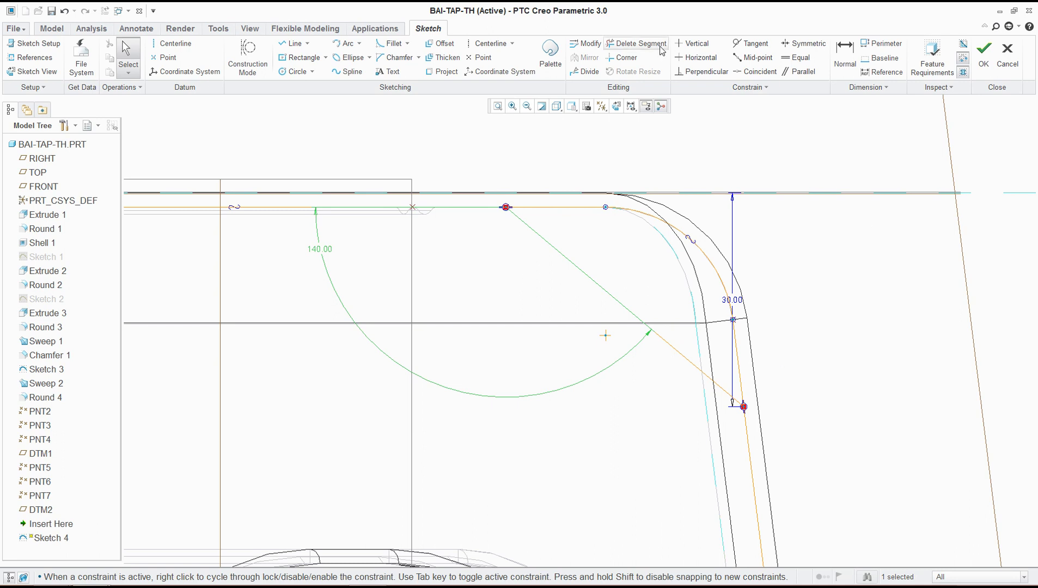
Trim the excess leg edge outside the closed rib profile with Delete Segment and finish the sketch.
{"action": "left_click", "coordinate": [643, 43]}
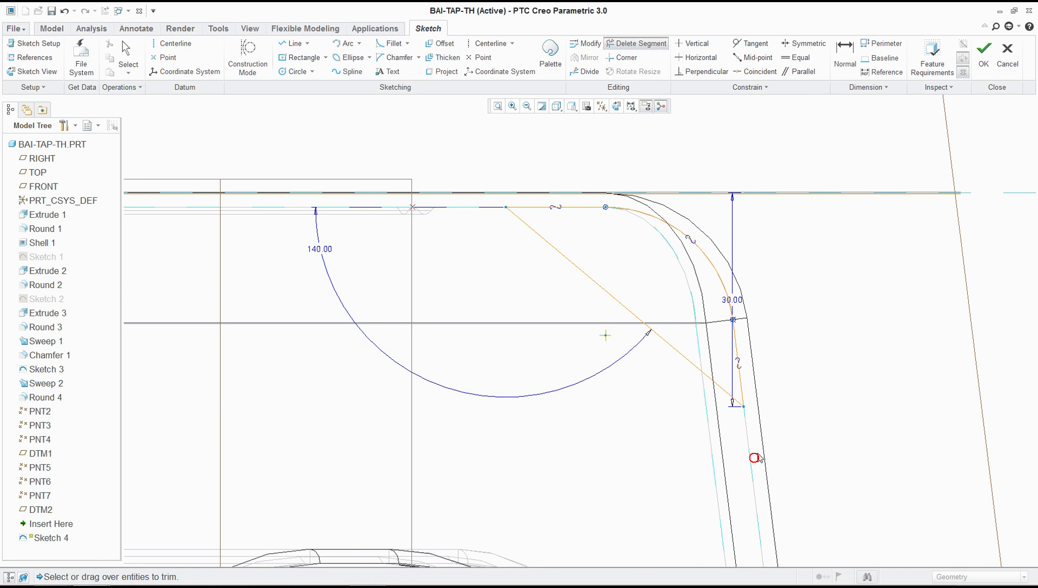
{"action": "middle_click", "coordinate": [842, 349]}
{"action": "left_click", "coordinate": [983, 55]}
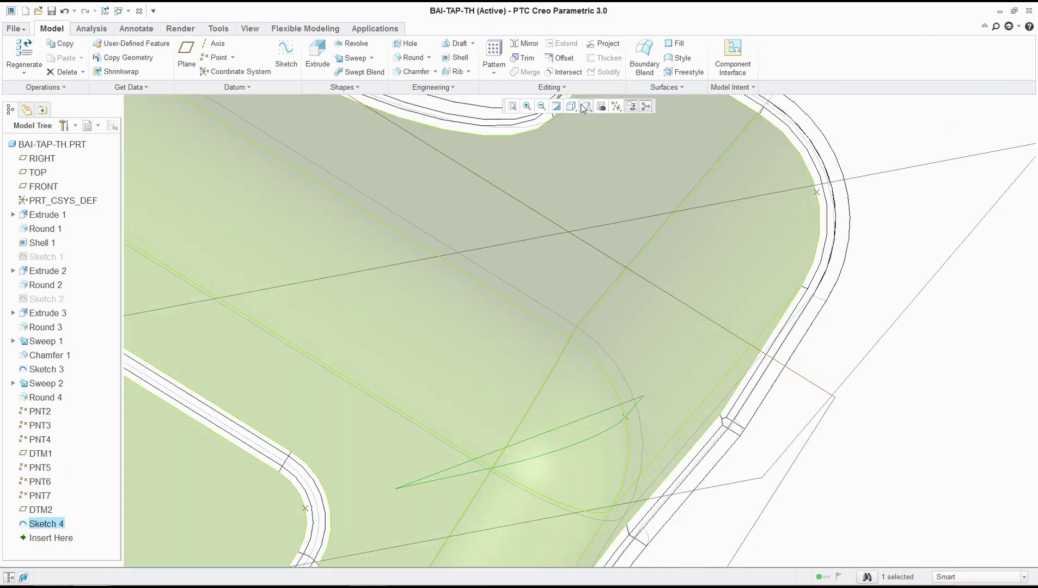
Display the model shaded with reflections and extrude the corner rib profile 2 mm thick, symmetric about its sketch plane.
{"action": "left_click", "coordinate": [570, 106]}
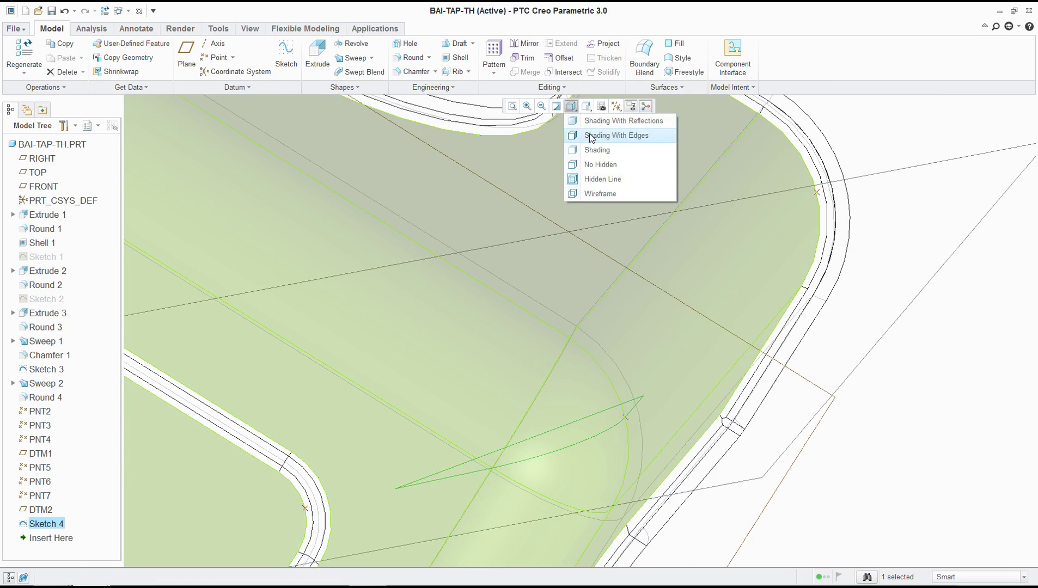
{"action": "left_click", "coordinate": [621, 121]}
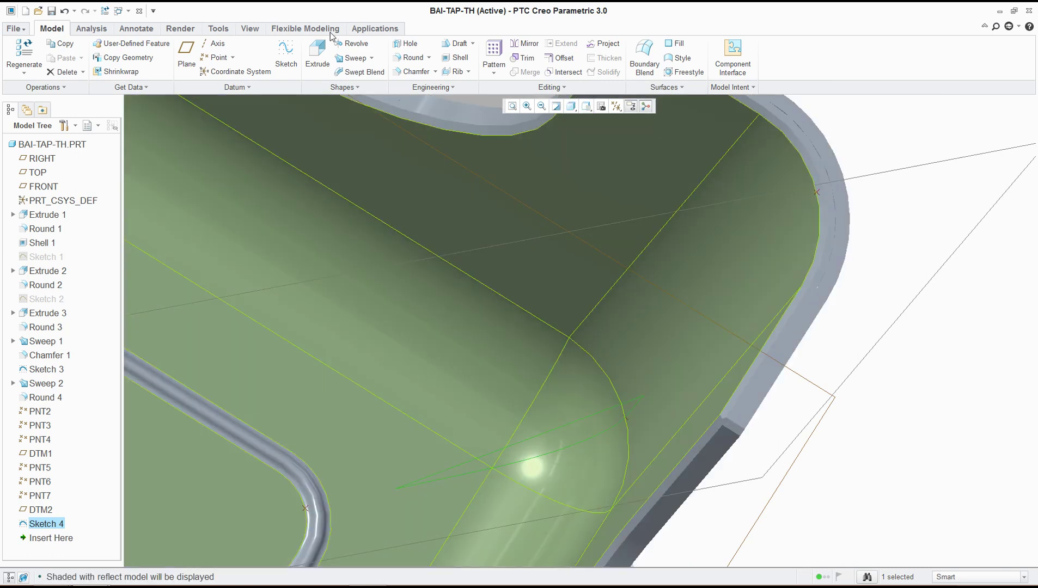
{"action": "left_click", "coordinate": [325, 53]}
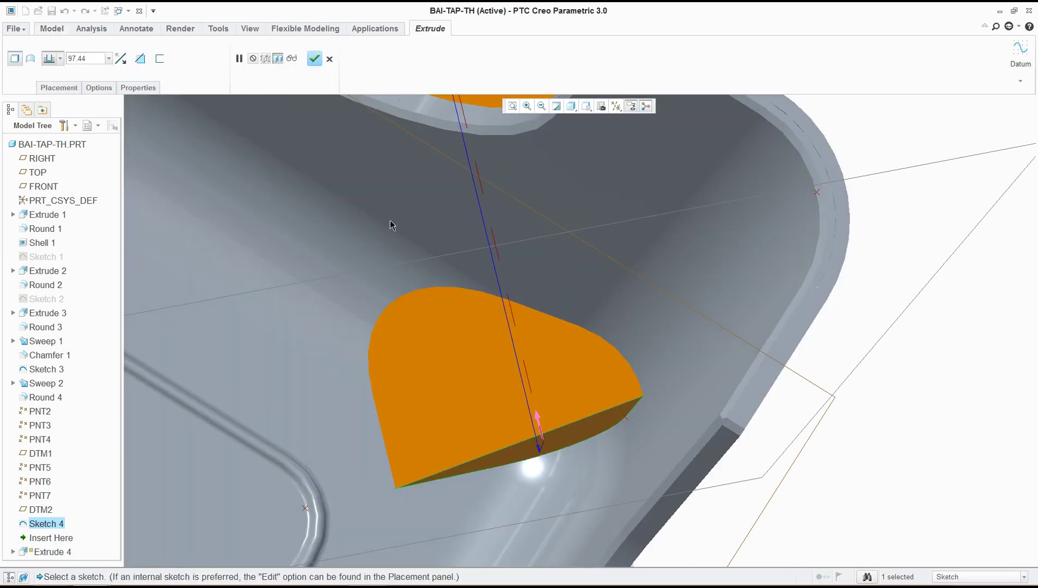
{"action": "left_click", "coordinate": [60, 58]}
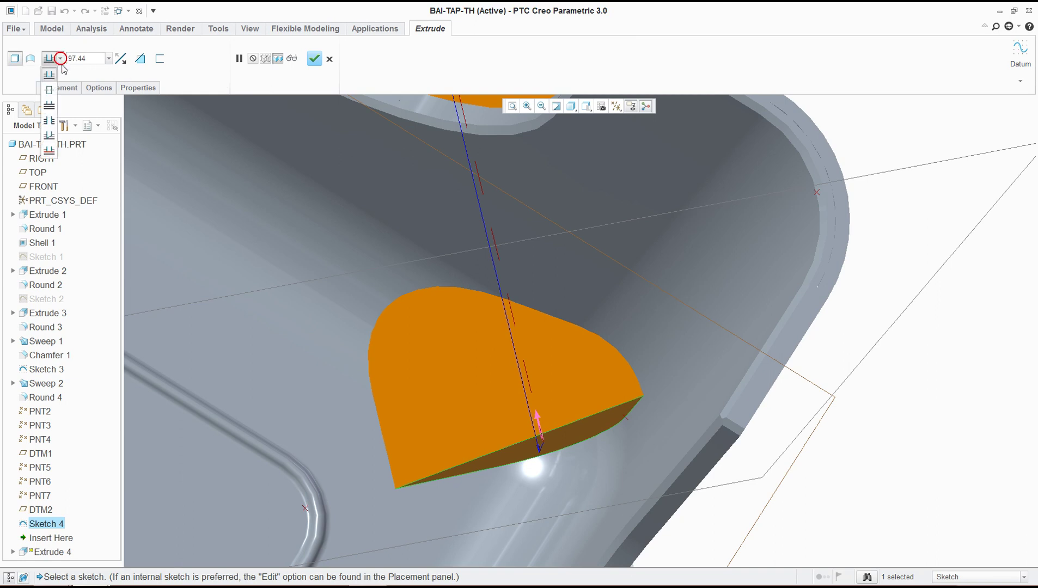
{"action": "left_click", "coordinate": [53, 90]}
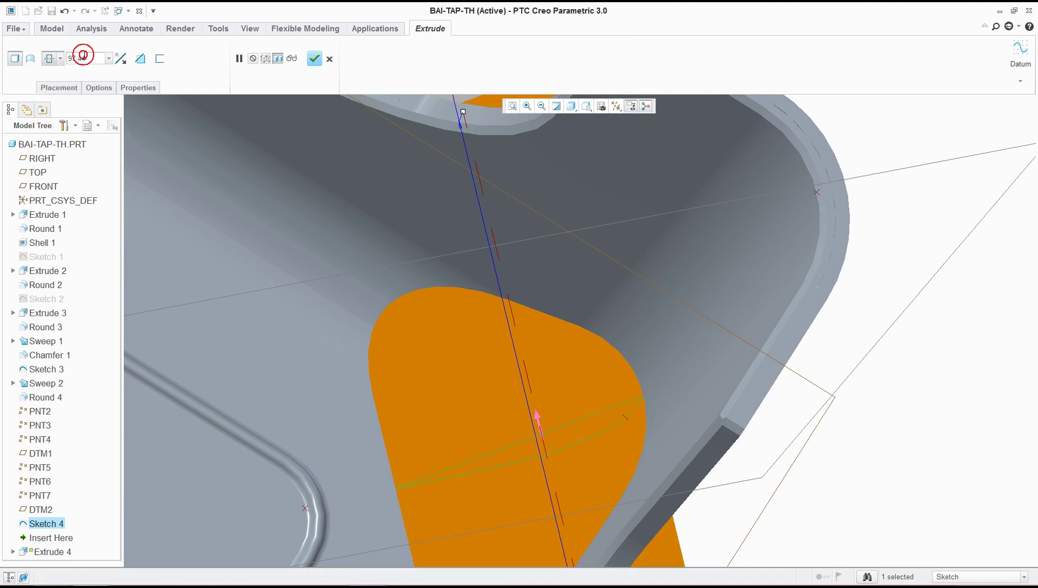
{"action": "type", "text": "2"}
{"action": "key", "text": "Return"}
{"action": "mouse_move", "coordinate": [529, 391]}
{"action": "middle_mouse_down"}
{"action": "mouse_move", "coordinate": [526, 380]}
{"action": "mouse_move", "coordinate": [540, 380]}
{"action": "mouse_move", "coordinate": [527, 393]}
{"action": "middle_mouse_up"}
{"action": "scroll", "coordinate": [495, 444], "scroll_direction": "down", "scroll_amount": 3}
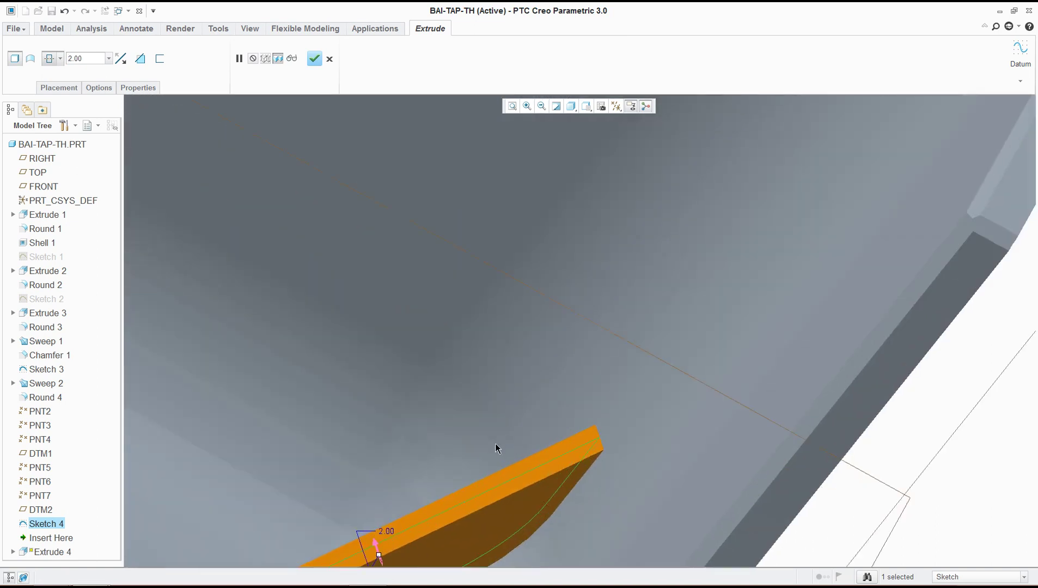
{"action": "scroll", "coordinate": [494, 457], "scroll_direction": "down", "scroll_amount": 6}
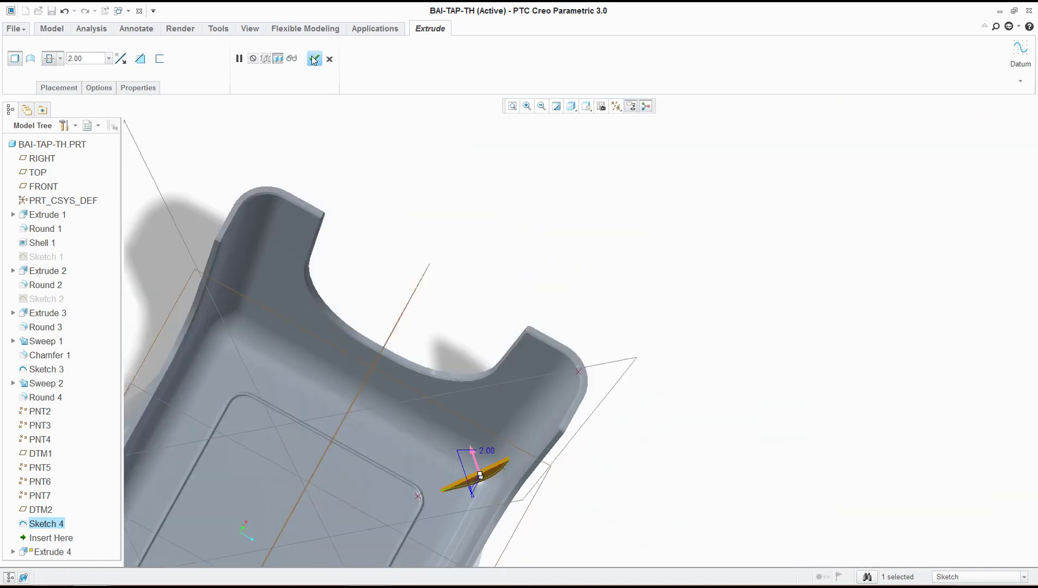
{"action": "left_click", "coordinate": [314, 60]}
{"action": "scroll", "coordinate": [466, 263], "scroll_direction": "down", "scroll_amount": 5}
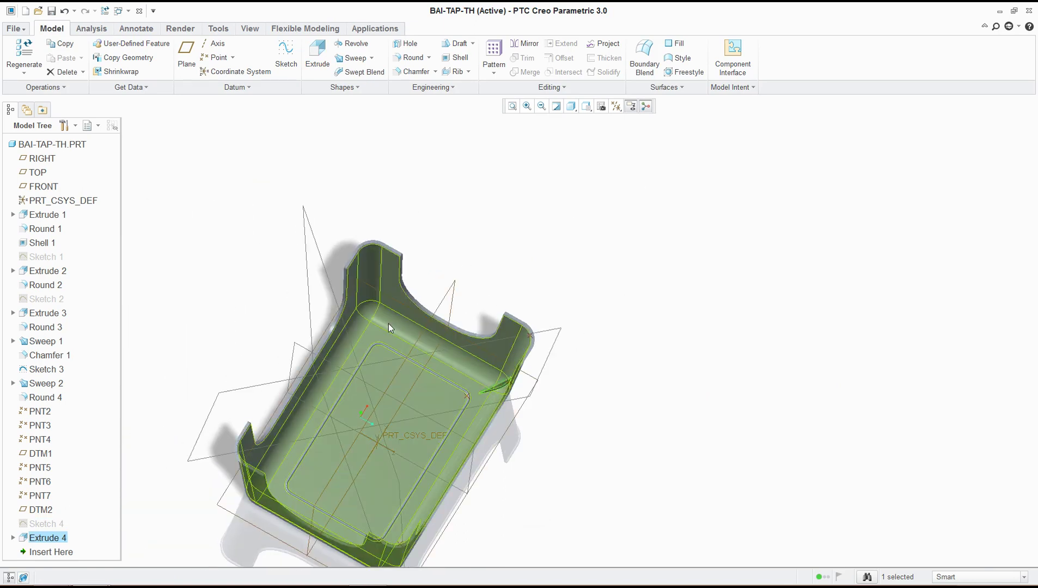
Mirror the extruded corner rib about the FRONT plane.
{"action": "left_click", "coordinate": [528, 44]}
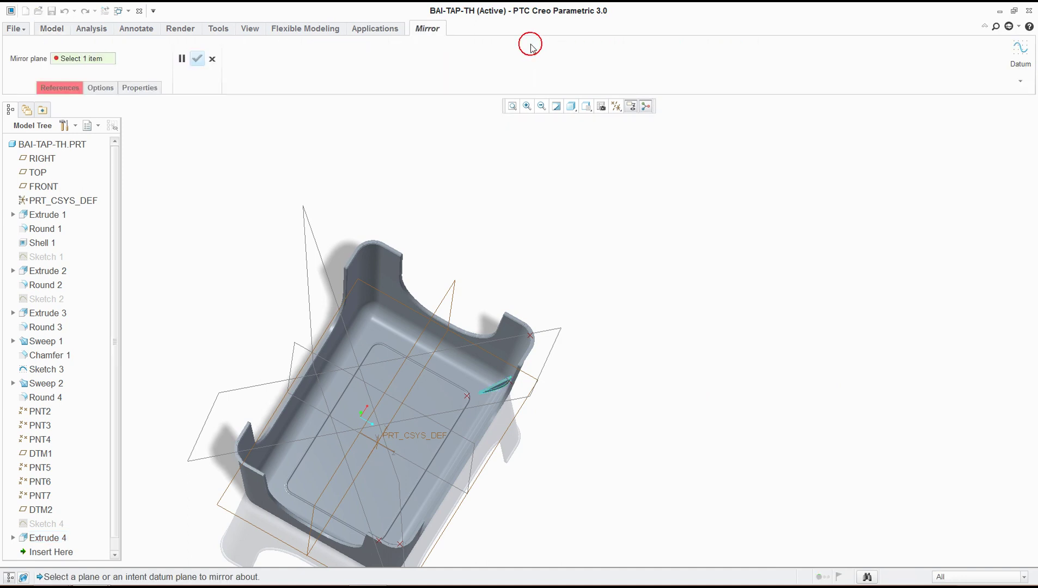
{"action": "left_click", "coordinate": [449, 290]}
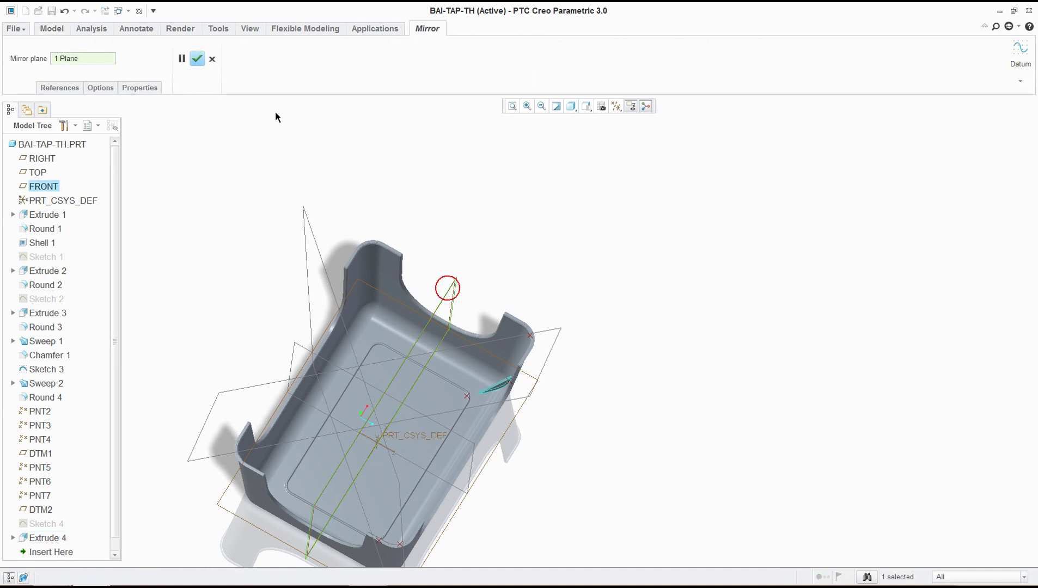
{"action": "left_click", "coordinate": [197, 60]}
{"action": "left_click", "coordinate": [567, 224]}
{"action": "middle_click_drag", "start_coordinate": [567, 223], "coordinate": [551, 284]}
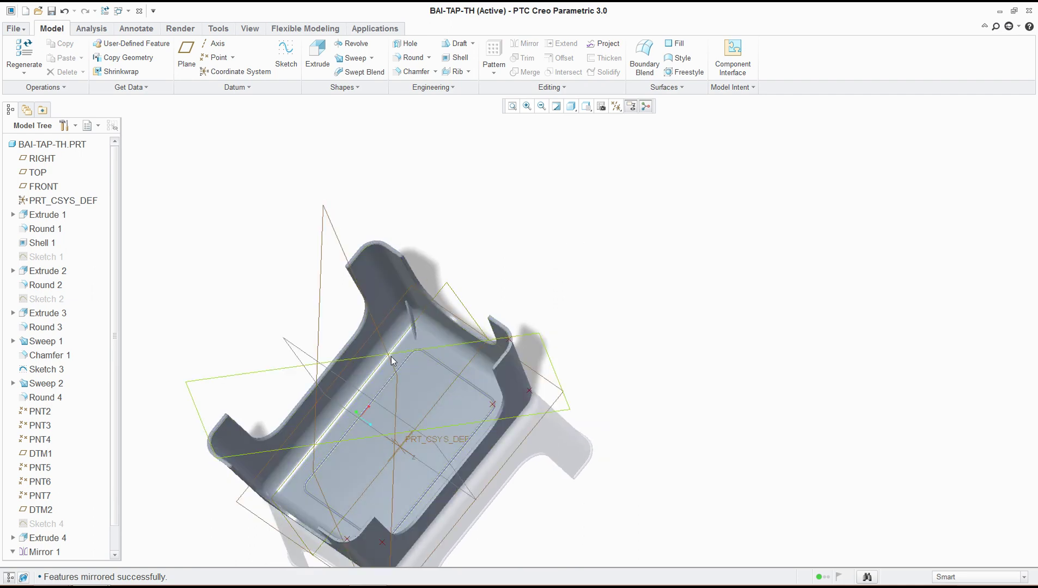
Mirror the newly mirrored corner rib about the RIGHT plane.
{"action": "left_click", "coordinate": [412, 318]}
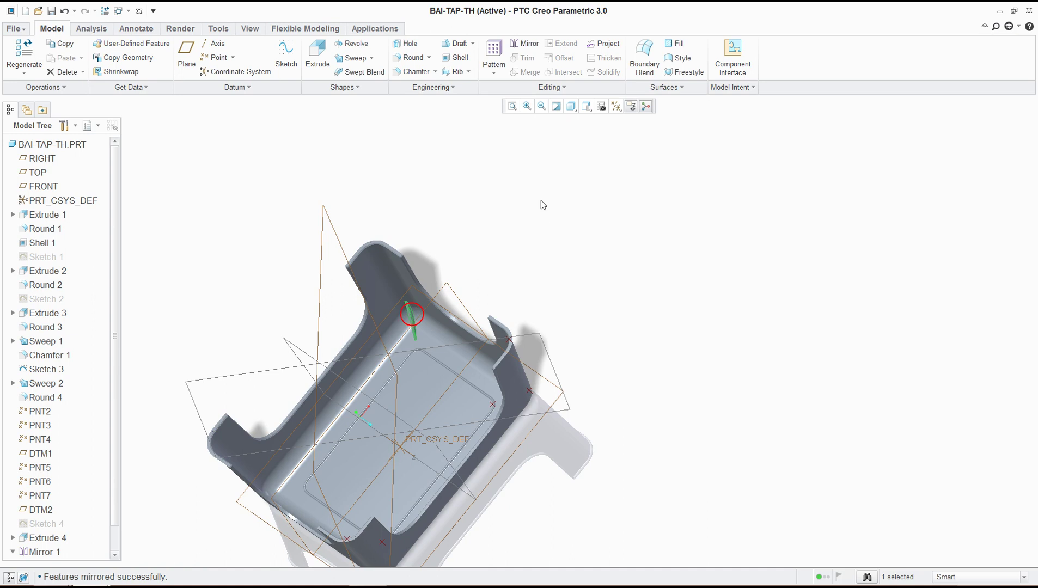
{"action": "left_click", "coordinate": [527, 43]}
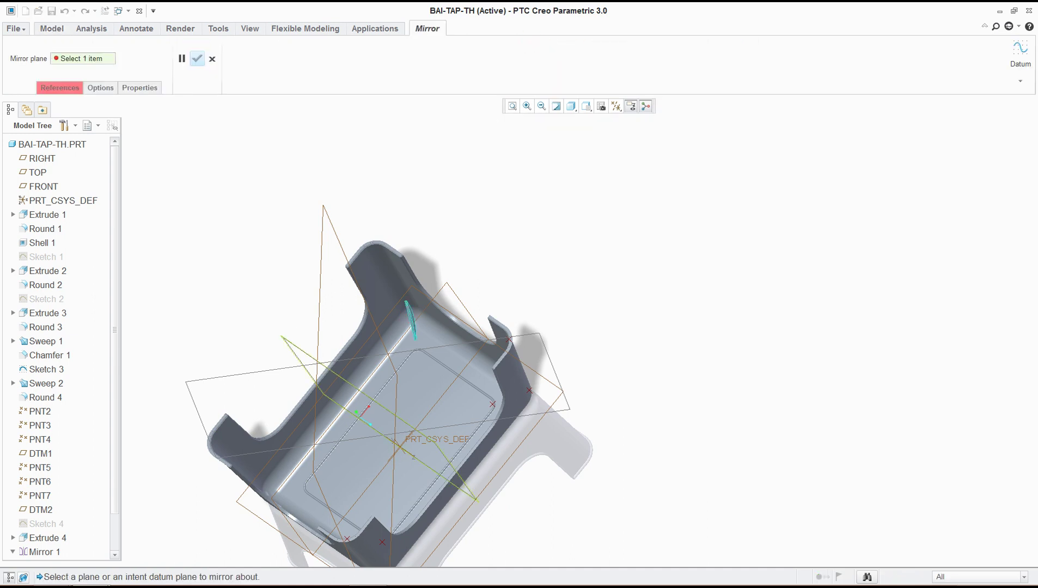
{"action": "left_click", "coordinate": [42, 158]}
{"action": "left_click", "coordinate": [197, 59]}
Mirror the latest corner rib about the FRONT plane to give the last remaining corner its rib.
{"action": "mouse_move", "coordinate": [267, 215]}
{"action": "middle_mouse_down"}
{"action": "mouse_move", "coordinate": [272, 259]}
{"action": "mouse_move", "coordinate": [278, 237]}
{"action": "mouse_move", "coordinate": [229, 216]}
{"action": "mouse_move", "coordinate": [285, 355]}
{"action": "mouse_move", "coordinate": [302, 347]}
{"action": "mouse_move", "coordinate": [319, 292]}
{"action": "mouse_move", "coordinate": [328, 319]}
{"action": "middle_mouse_up"}
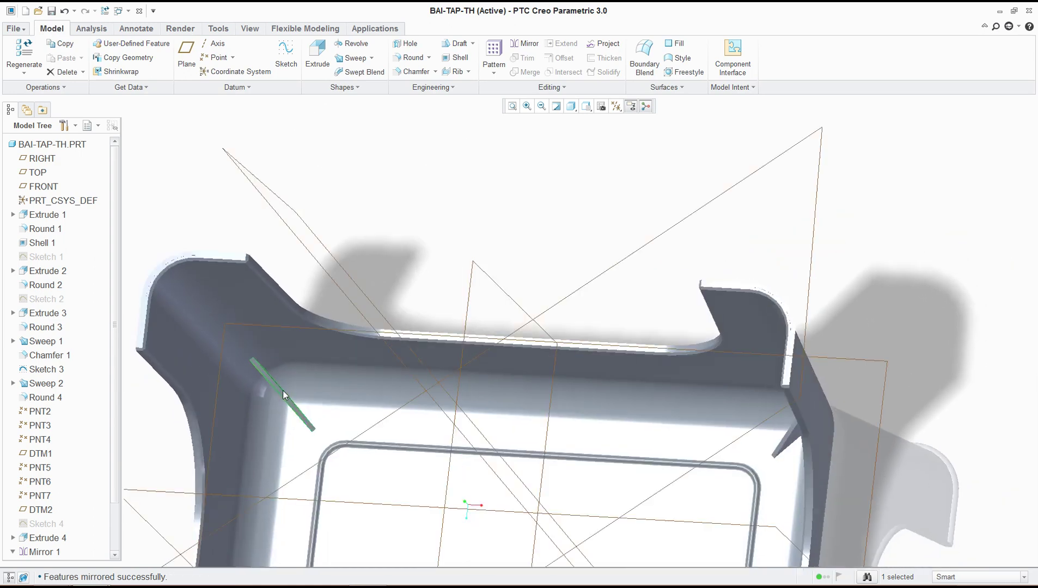
{"action": "mouse_move", "coordinate": [300, 386]}
{"action": "middle_mouse_down"}
{"action": "mouse_move", "coordinate": [303, 374]}
{"action": "mouse_move", "coordinate": [297, 392]}
{"action": "middle_mouse_up"}
{"action": "scroll", "coordinate": [298, 392], "scroll_direction": "down", "scroll_amount": 3}
{"action": "scroll", "coordinate": [298, 392], "scroll_direction": "up", "scroll_amount": 10}
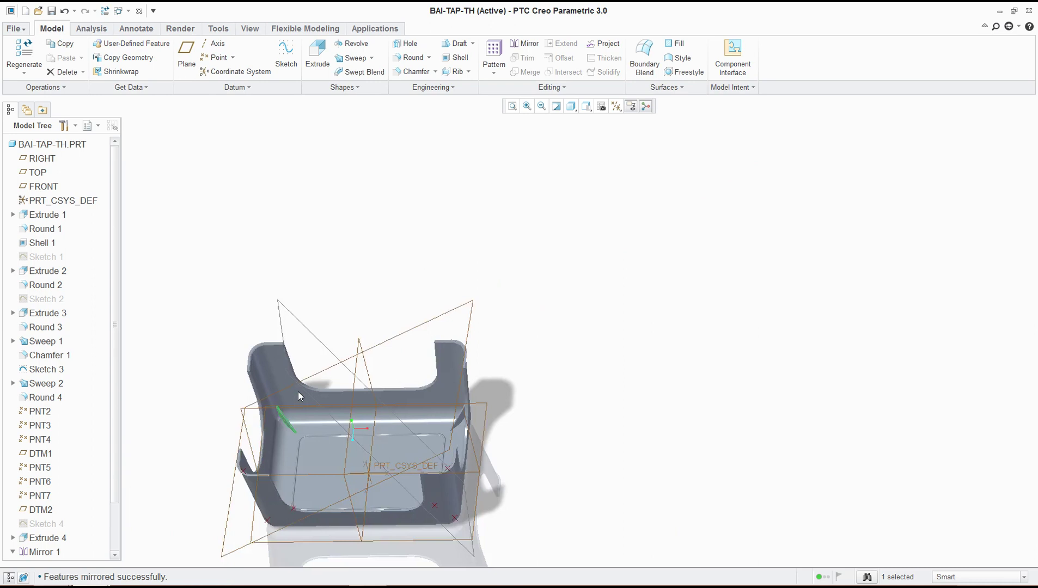
{"action": "middle_click_drag", "start_coordinate": [295, 428], "coordinate": [301, 461]}
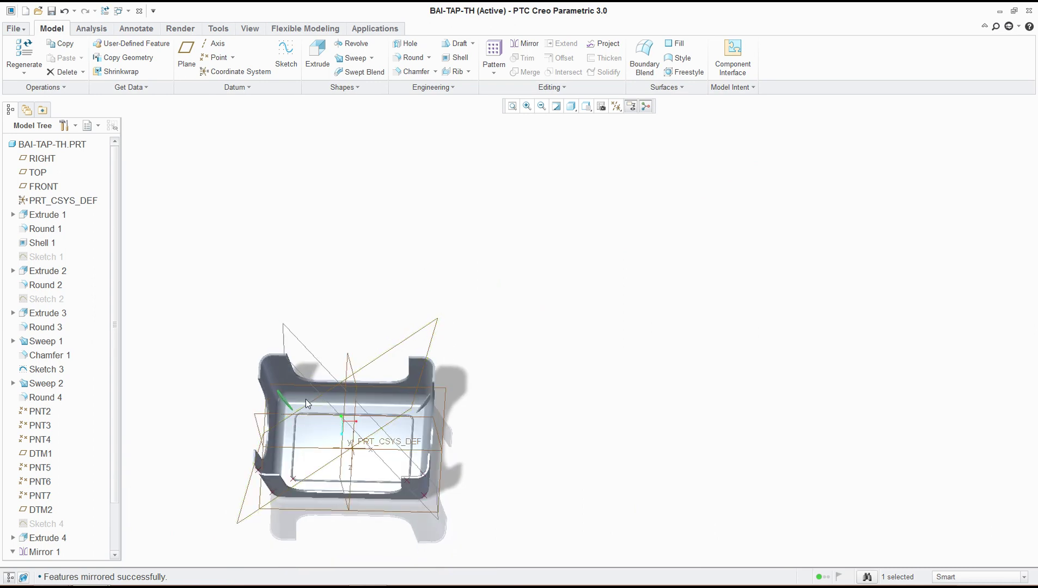
{"action": "middle_click_drag", "start_coordinate": [486, 324], "coordinate": [466, 315]}
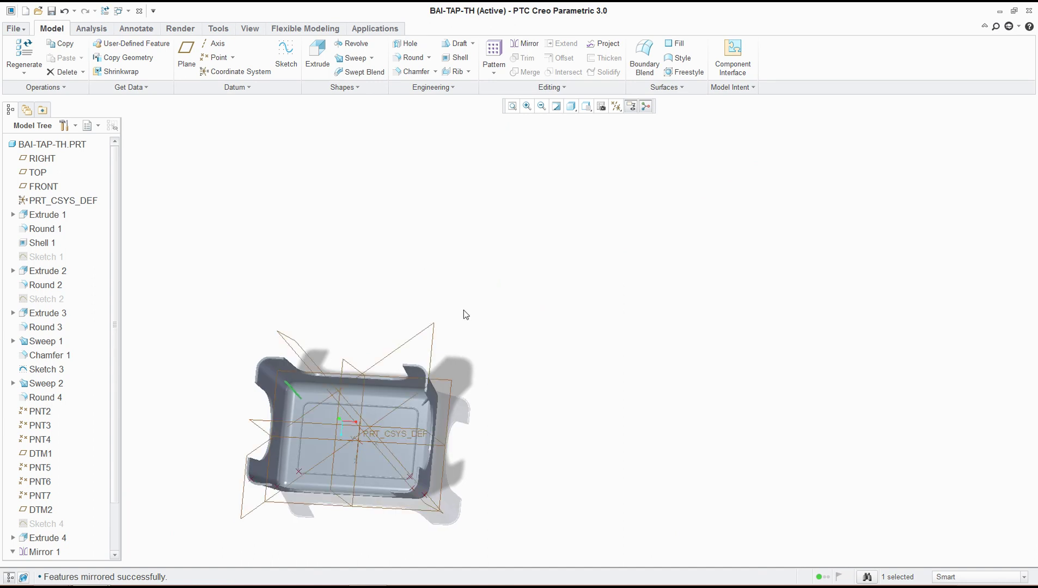
{"action": "left_click", "coordinate": [522, 48]}
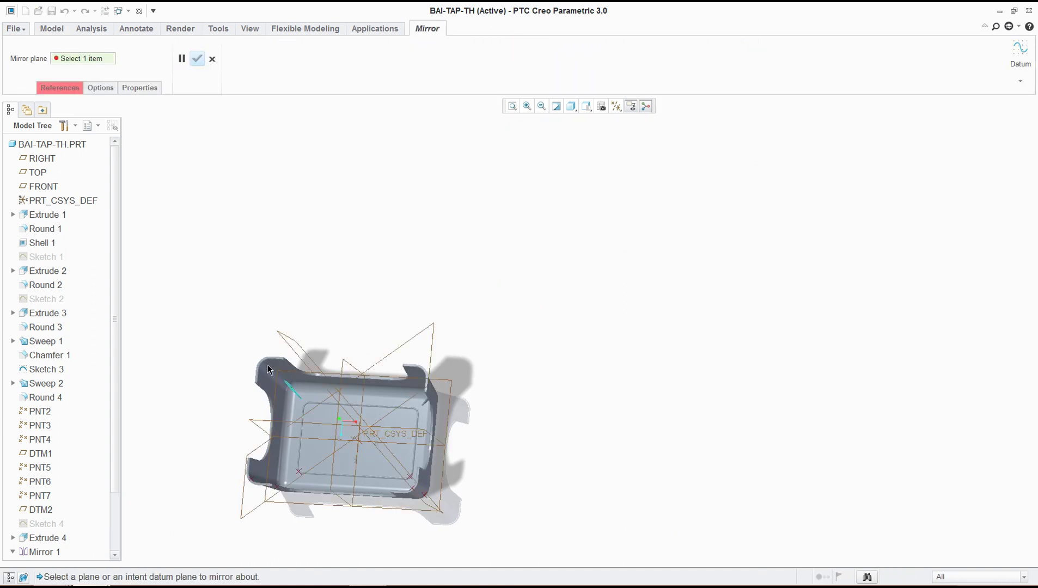
{"action": "left_click", "coordinate": [280, 420]}
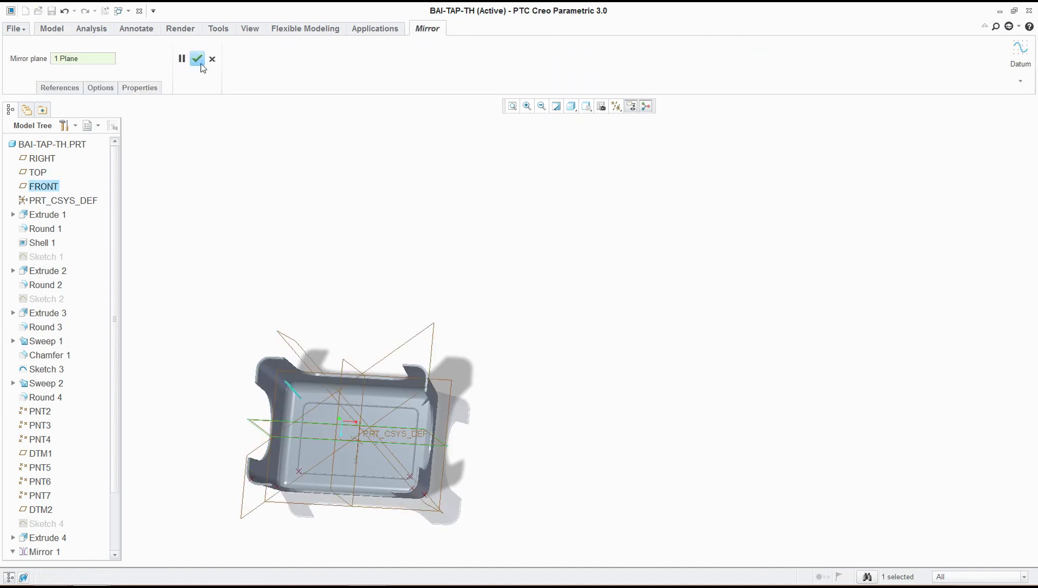
{"action": "left_click", "coordinate": [197, 59]}
{"action": "middle_click_drag", "start_coordinate": [591, 314], "coordinate": [775, 279]}
{"action": "scroll", "coordinate": [486, 399], "scroll_direction": "down", "scroll_amount": 3}
{"action": "scroll", "coordinate": [484, 394], "scroll_direction": "down", "scroll_amount": 1}
{"action": "middle_click_drag", "start_coordinate": [776, 279], "coordinate": [670, 369]}
{"action": "scroll", "coordinate": [435, 375], "scroll_direction": "up", "scroll_amount": 4}
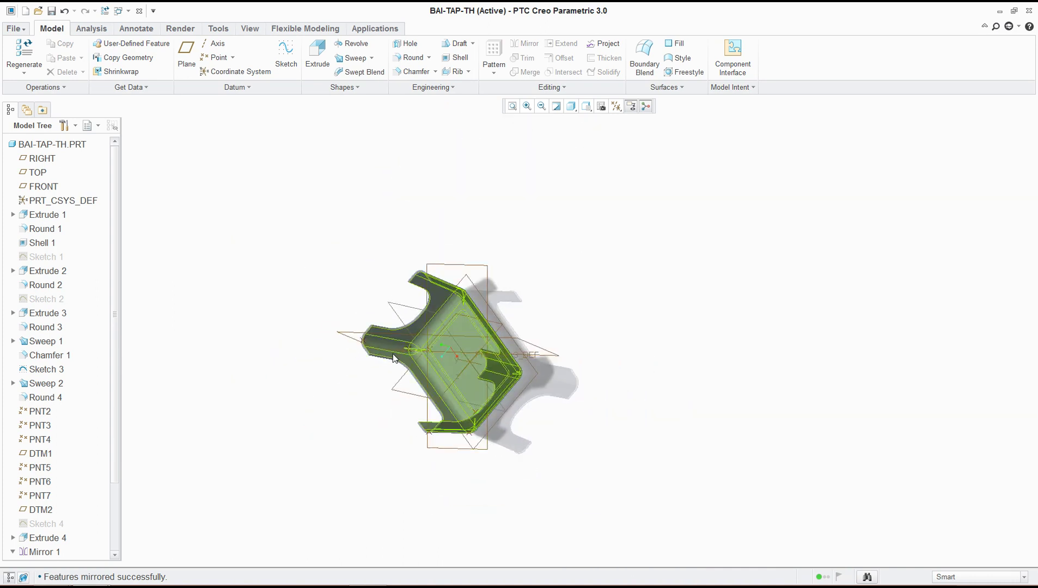
{"action": "scroll", "coordinate": [401, 349], "scroll_direction": "down", "scroll_amount": 5}
{"action": "scroll", "coordinate": [401, 348], "scroll_direction": "down", "scroll_amount": 3}
{"action": "mouse_move", "coordinate": [424, 345]}
{"action": "middle_mouse_down"}
{"action": "mouse_move", "coordinate": [433, 331]}
{"action": "mouse_move", "coordinate": [429, 340]}
{"action": "middle_mouse_up"}
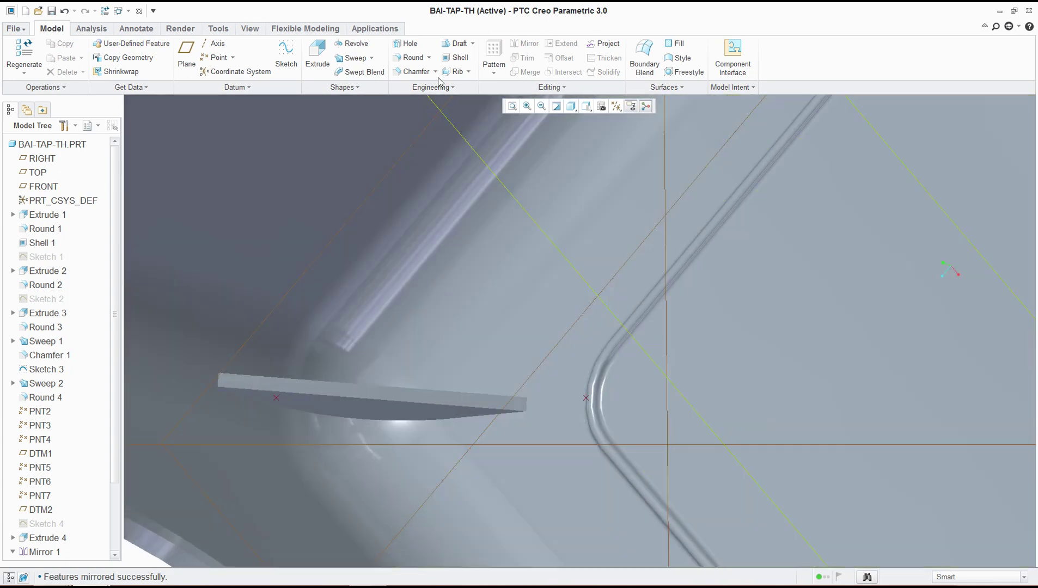
{"action": "left_click", "coordinate": [414, 57]}
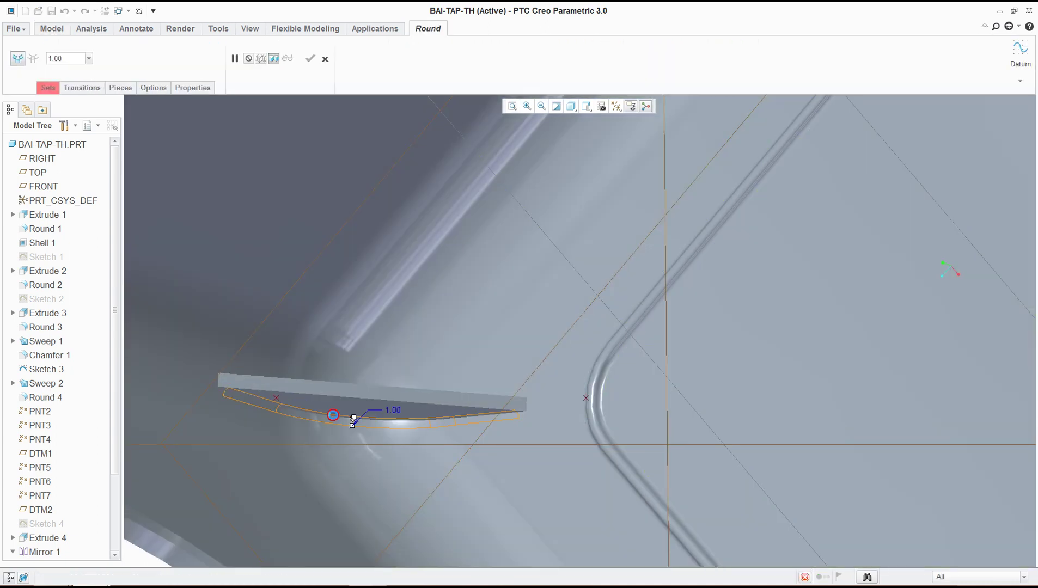
{"action": "left_click", "coordinate": [340, 419]}
{"action": "middle_click_drag", "start_coordinate": [343, 418], "coordinate": [335, 215]}
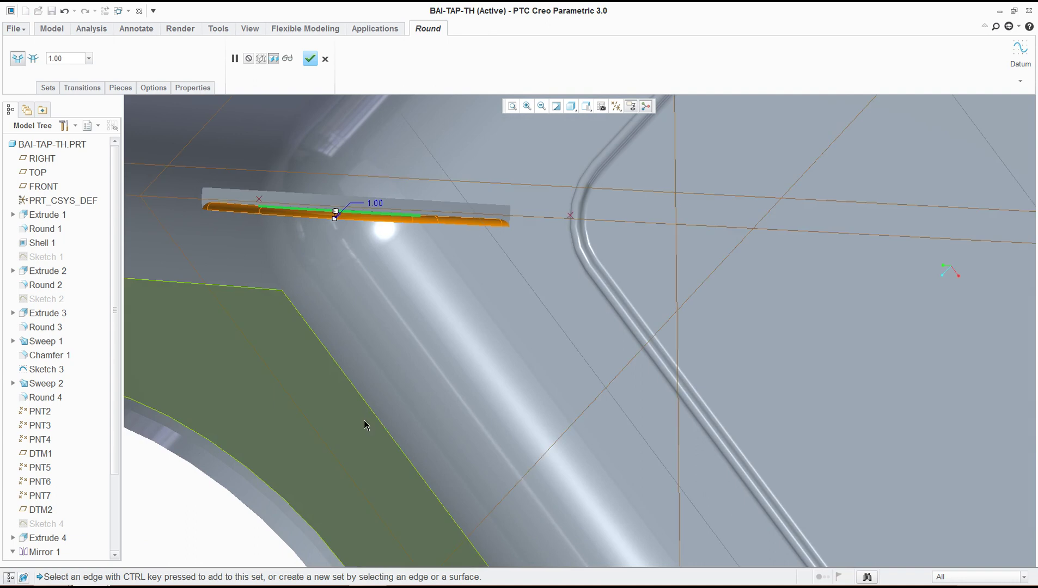
{"action": "left_click", "coordinate": [325, 58]}
{"action": "left_click", "coordinate": [516, 317]}
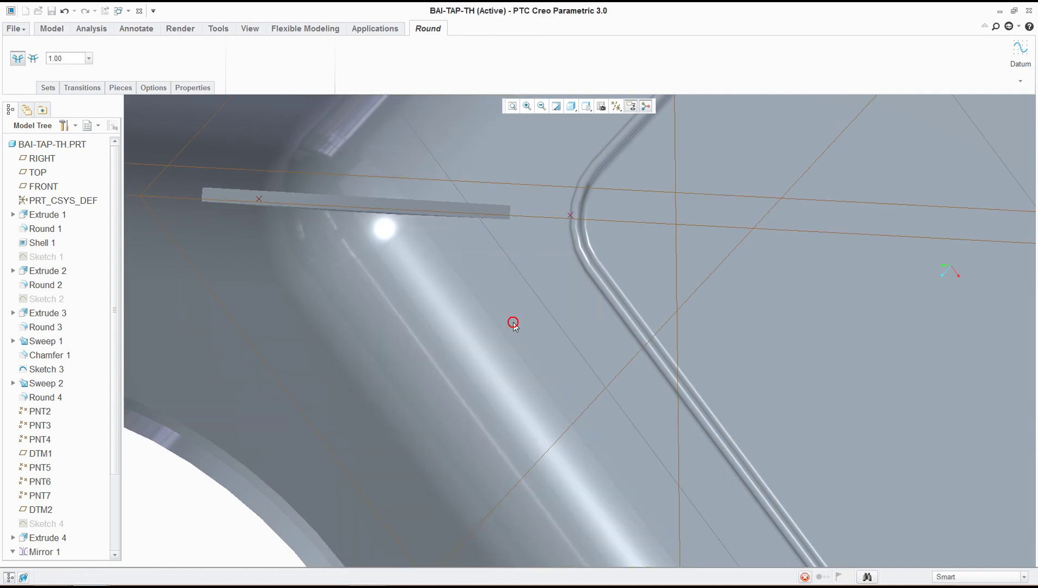
Switch to the FULL-DESIGN model, examine the ribs under the finished stool's seat, and return to BAI-TAP-TH.
{"action": "key", "text": "ctrl+d"}
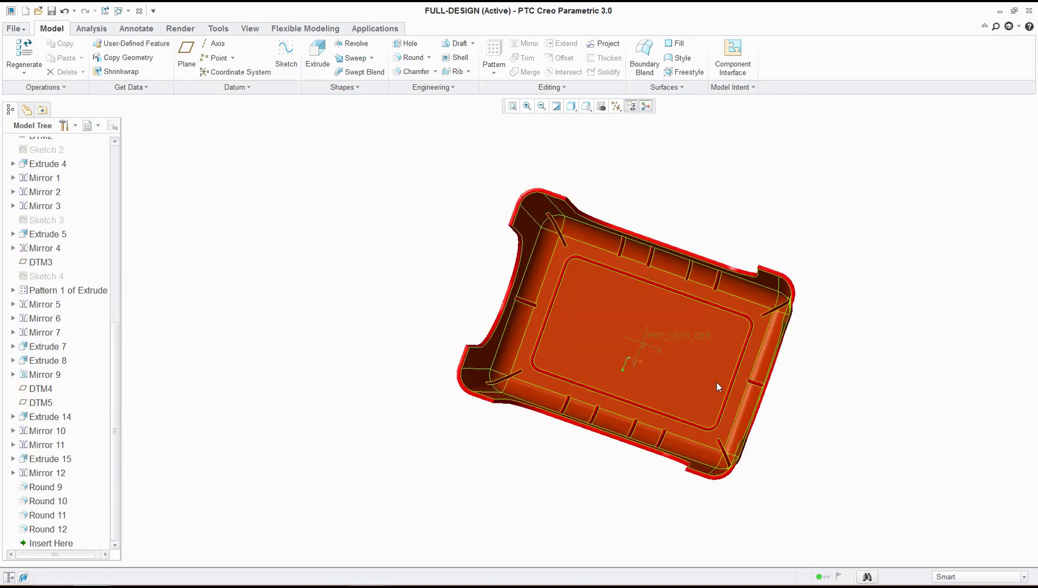
{"action": "middle_click_drag", "start_coordinate": [716, 382], "coordinate": [747, 340]}
{"action": "scroll", "coordinate": [769, 347], "scroll_direction": "down", "scroll_amount": 4}
{"action": "scroll", "coordinate": [797, 376], "scroll_direction": "down", "scroll_amount": 3}
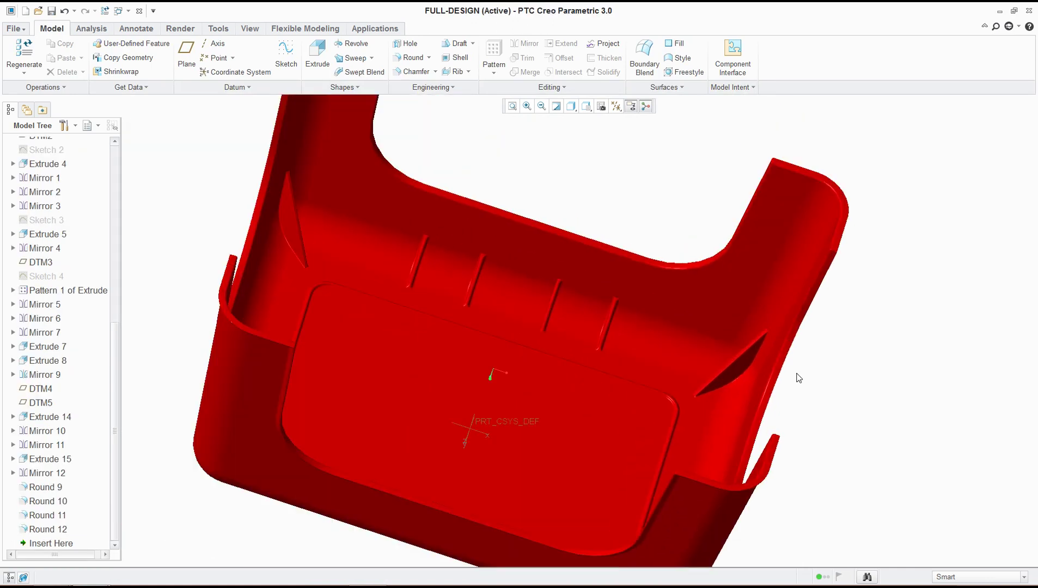
{"action": "key", "text": "alt+Tab"}
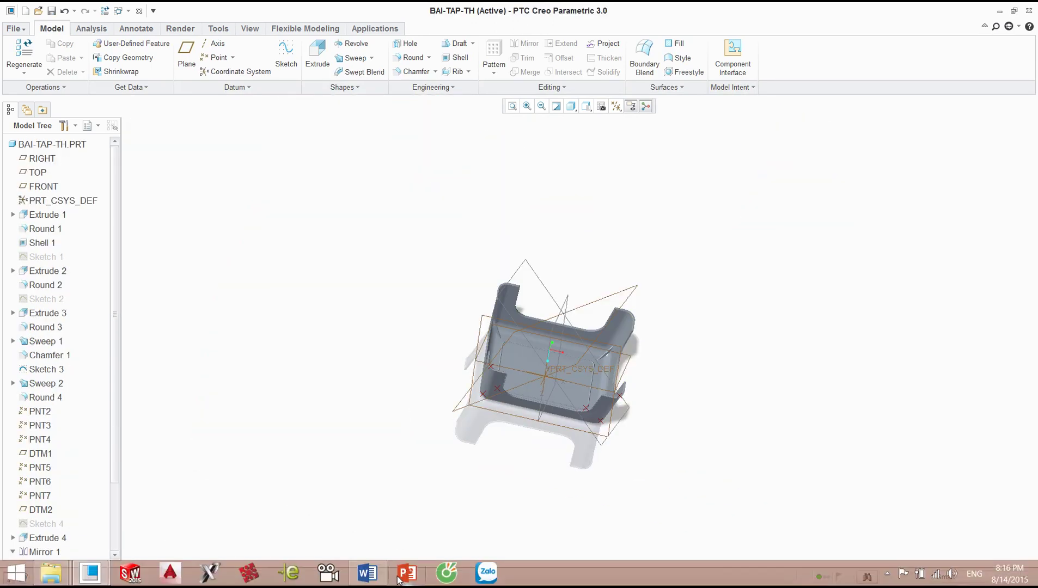
Switch to the Word design document and read steps B16 to B20 on the ribs, mirroring and the datum plane.
{"action": "left_click", "coordinate": [368, 573]}
{"action": "scroll", "coordinate": [580, 349], "scroll_direction": "down", "scroll_amount": 5}
{"action": "scroll", "coordinate": [590, 364], "scroll_direction": "down", "scroll_amount": 4}
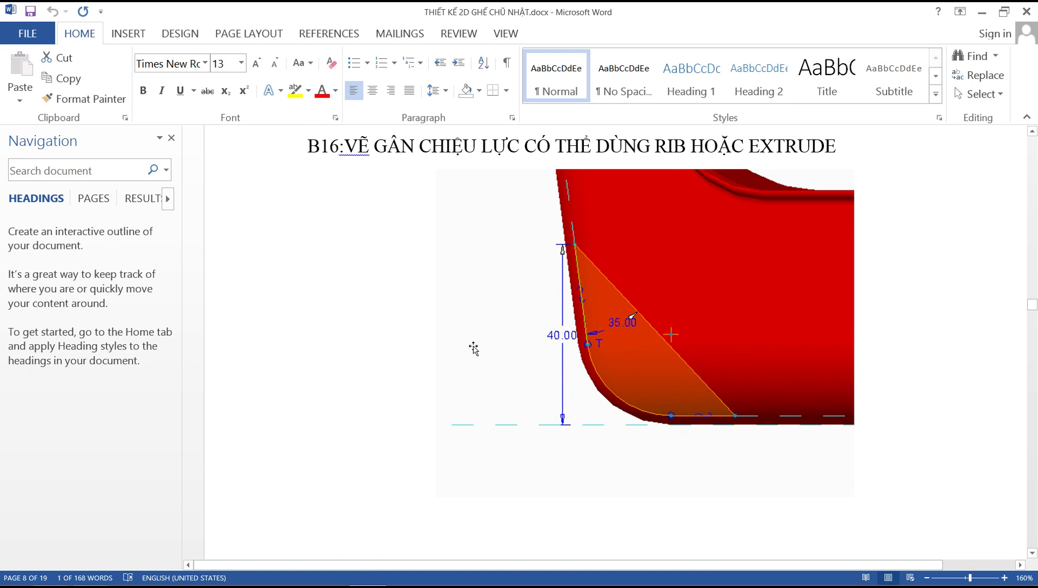
{"action": "scroll", "coordinate": [711, 317], "scroll_direction": "down", "scroll_amount": 13}
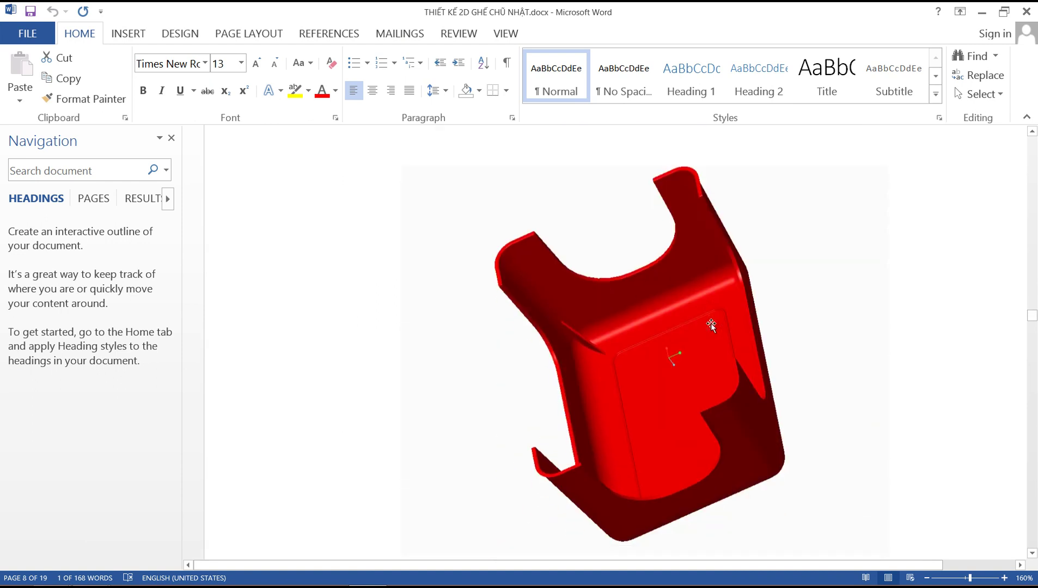
{"action": "scroll", "coordinate": [712, 326], "scroll_direction": "down", "scroll_amount": 12}
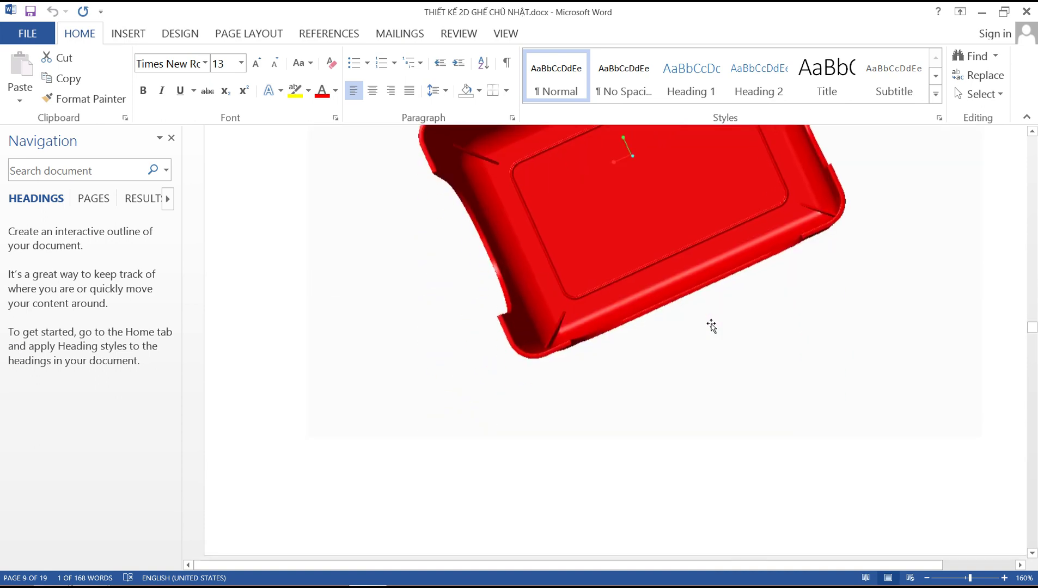
{"action": "scroll", "coordinate": [712, 324], "scroll_direction": "down", "scroll_amount": 4}
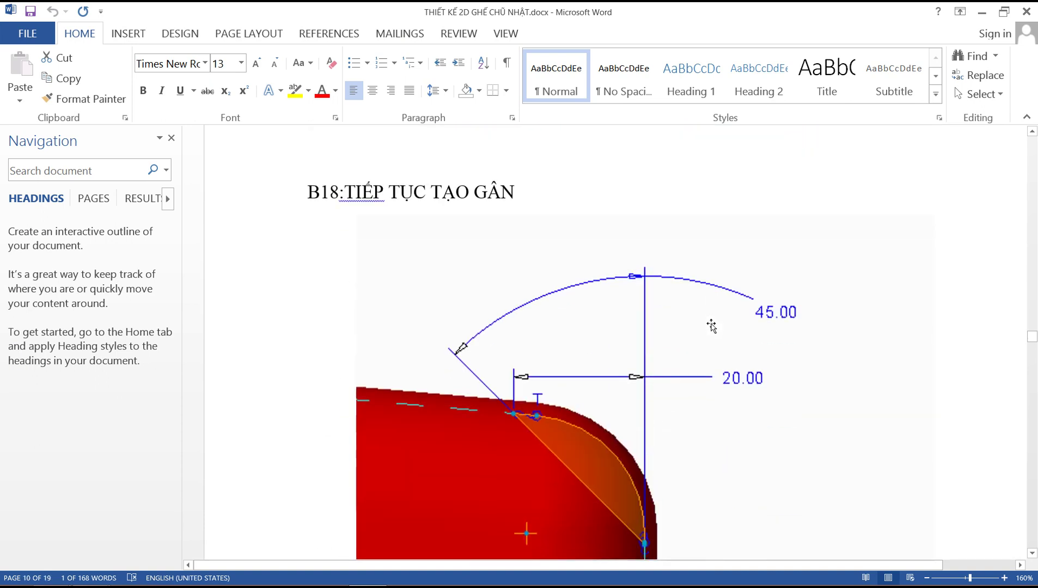
{"action": "scroll", "coordinate": [711, 326], "scroll_direction": "down", "scroll_amount": 4}
{"action": "scroll", "coordinate": [711, 326], "scroll_direction": "down", "scroll_amount": 15}
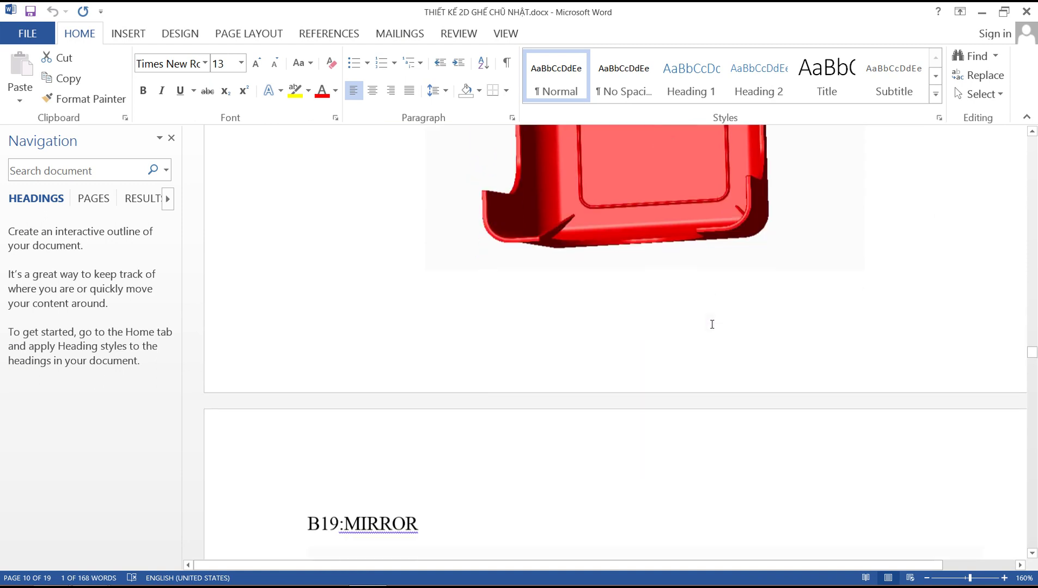
{"action": "scroll", "coordinate": [712, 327], "scroll_direction": "down", "scroll_amount": 12}
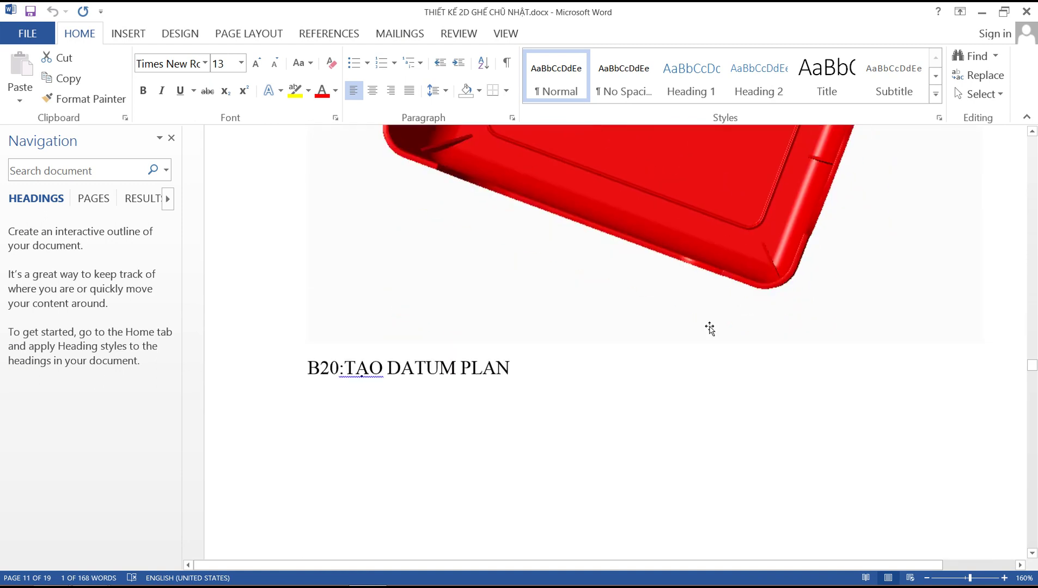
{"action": "scroll", "coordinate": [711, 327], "scroll_direction": "down", "scroll_amount": 10}
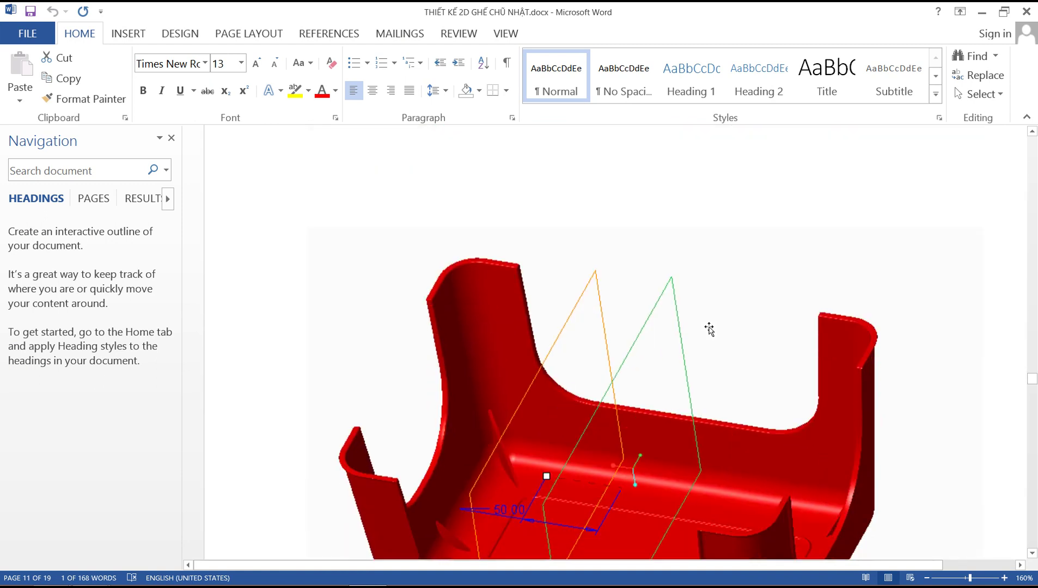
Switch back to the BAI-TAP-TH model and start a 1 mm round on the long edges and end edge of the first corner rib.
{"action": "key", "text": "alt+Tab"}
{"action": "middle_click_drag", "start_coordinate": [686, 326], "coordinate": [611, 310]}
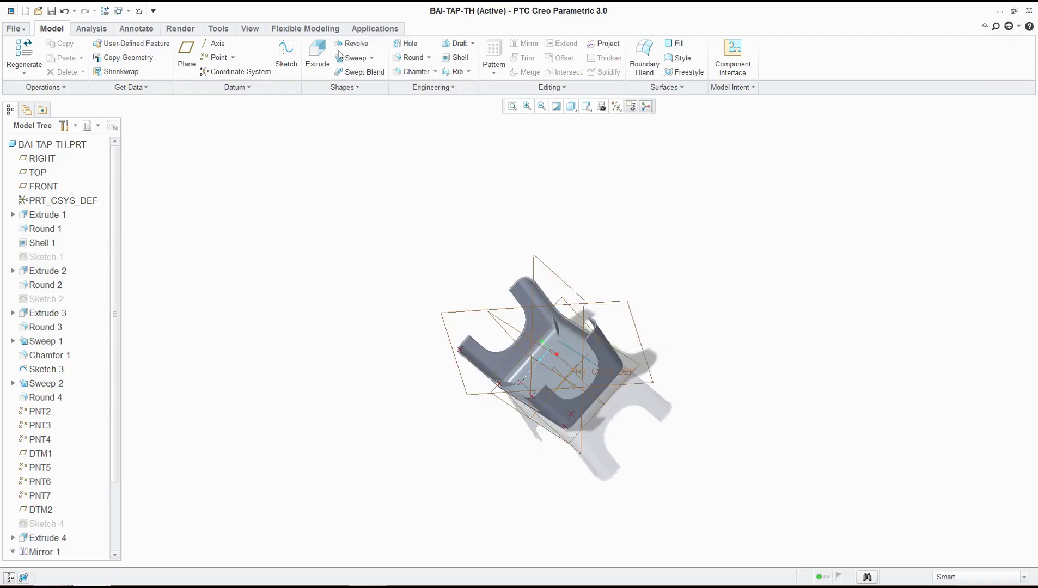
{"action": "left_click", "coordinate": [411, 58]}
{"action": "scroll", "coordinate": [556, 307], "scroll_direction": "down", "scroll_amount": 5}
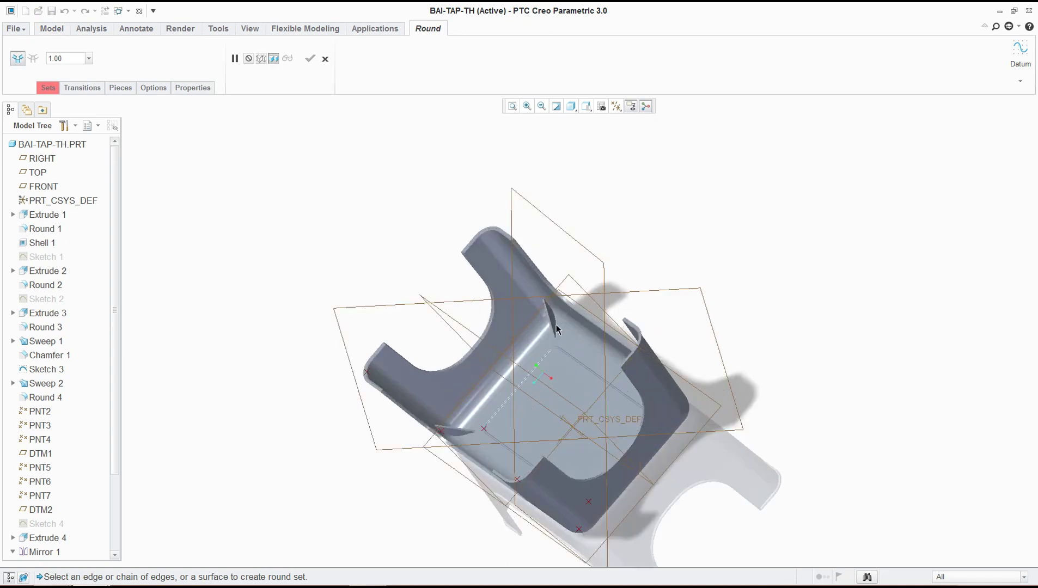
{"action": "left_click", "coordinate": [555, 302]}
{"action": "middle_click_drag", "start_coordinate": [555, 303], "coordinate": [407, 344]}
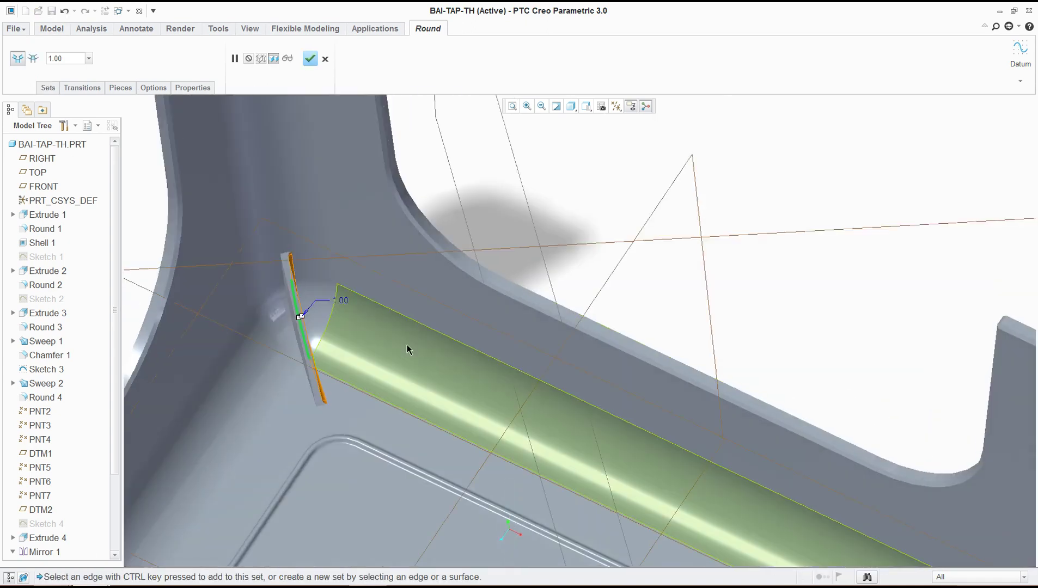
{"action": "left_click", "coordinate": [290, 329], "text": "ctrl"}
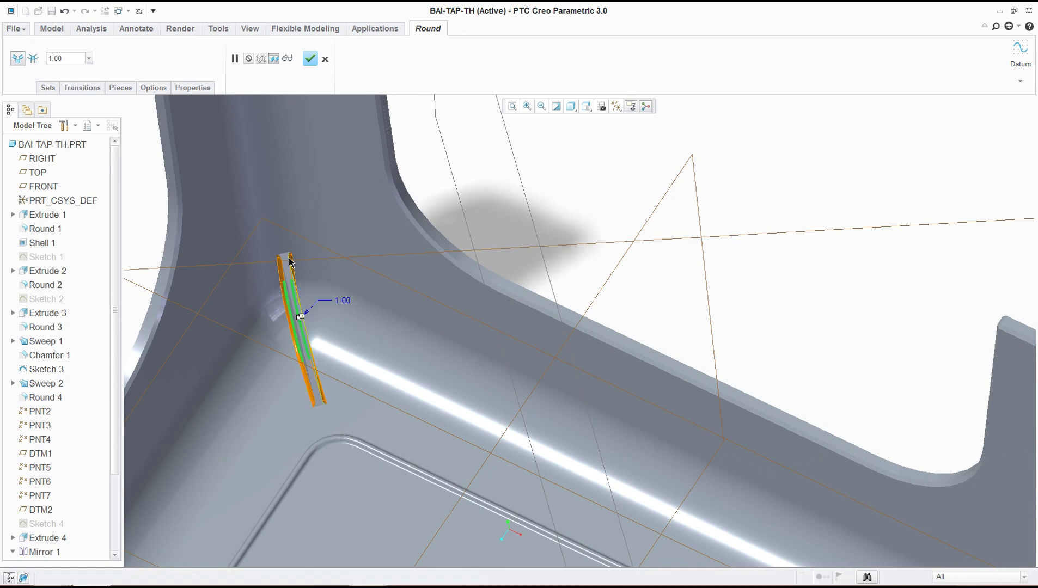
{"action": "scroll", "coordinate": [278, 255], "scroll_direction": "down", "scroll_amount": 4}
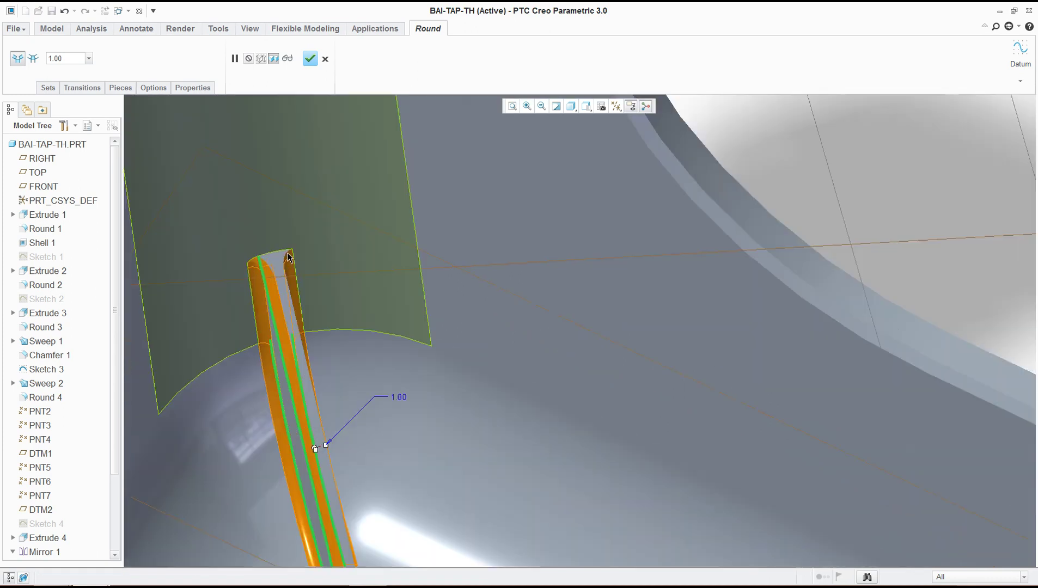
{"action": "left_click", "coordinate": [274, 250], "text": "ctrl"}
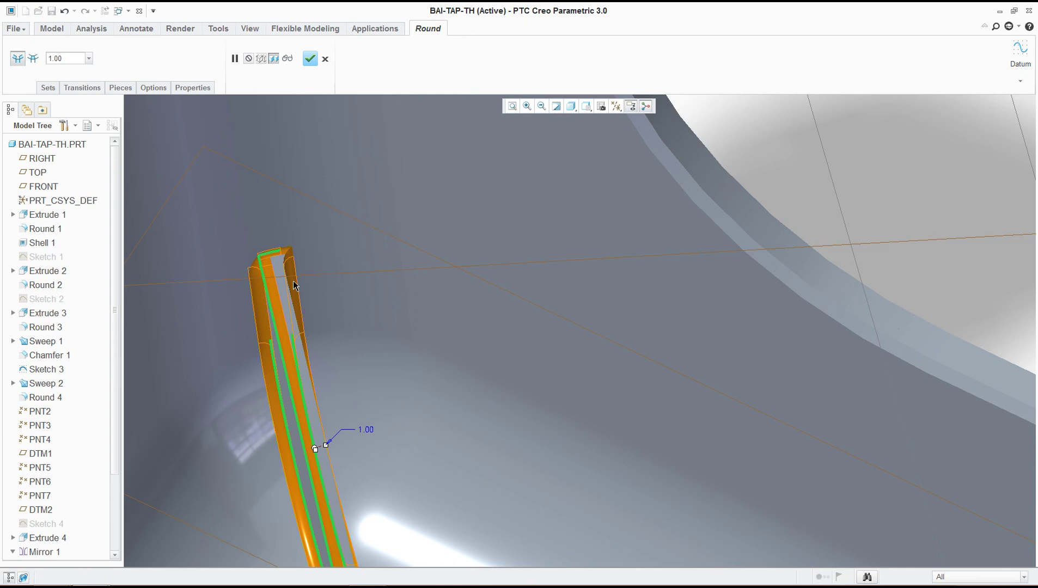
{"action": "scroll", "coordinate": [320, 310], "scroll_direction": "up", "scroll_amount": 6}
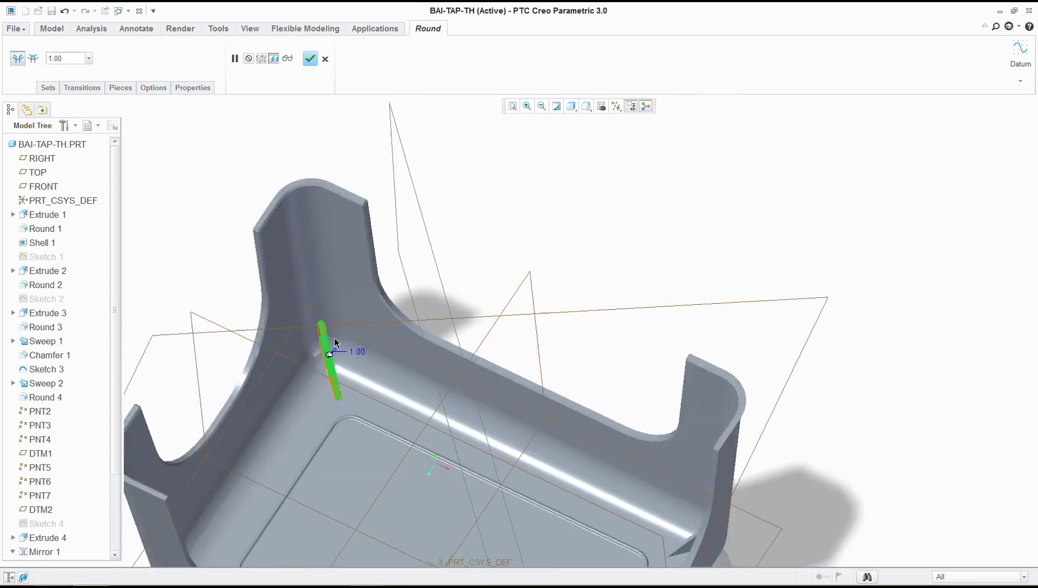
{"action": "scroll", "coordinate": [335, 346], "scroll_direction": "up", "scroll_amount": 3}
Add the curved and straight edges of the second corner rib to the 1 mm round.
{"action": "mouse_move", "coordinate": [332, 375]}
{"action": "middle_mouse_down"}
{"action": "mouse_move", "coordinate": [312, 414]}
{"action": "mouse_move", "coordinate": [508, 163]}
{"action": "middle_mouse_up"}
{"action": "scroll", "coordinate": [310, 416], "scroll_direction": "down", "scroll_amount": 7}
{"action": "left_click", "coordinate": [408, 372]}
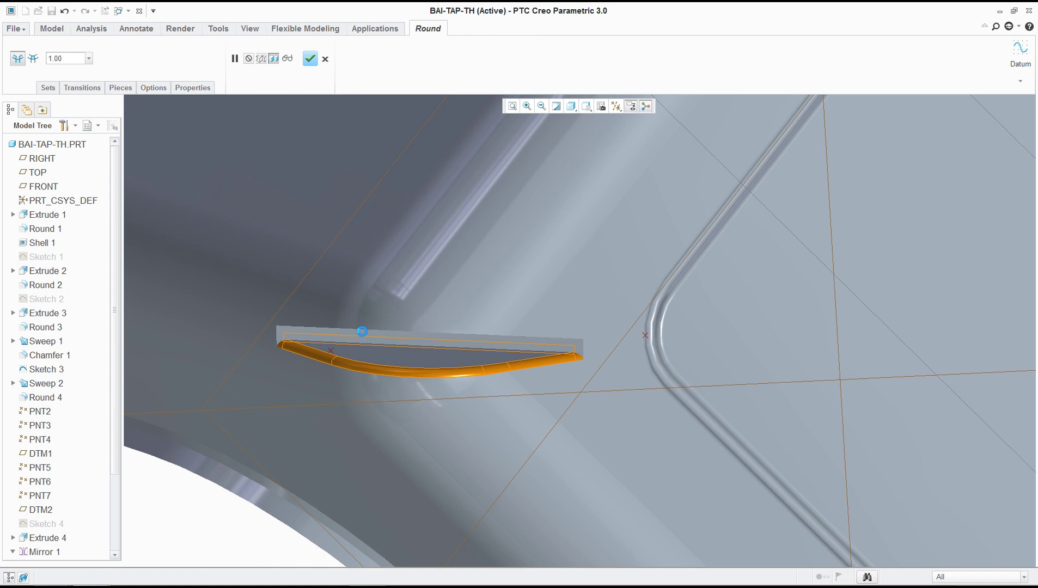
{"action": "left_click", "coordinate": [362, 330], "text": "ctrl"}
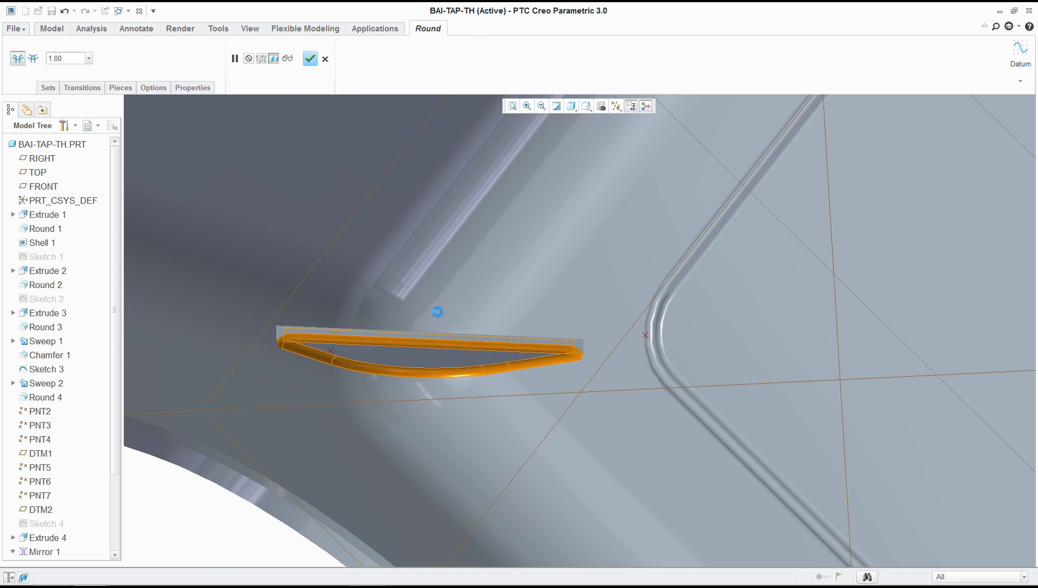
{"action": "middle_click_drag", "start_coordinate": [451, 309], "coordinate": [450, 314]}
{"action": "middle_click_drag", "start_coordinate": [453, 231], "coordinate": [412, 197], "text": "shift"}
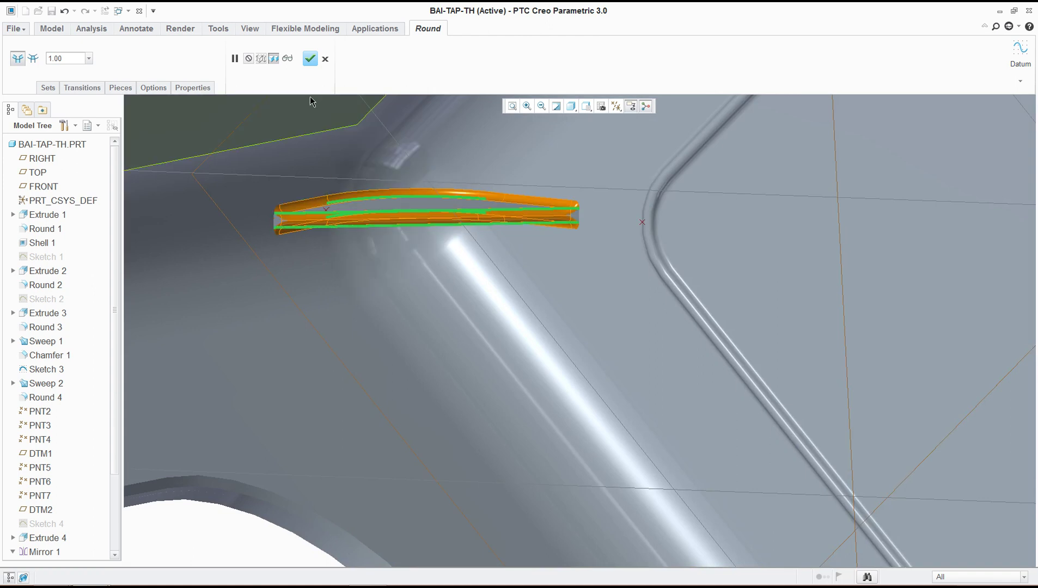
Include the long edges on both sides of the third corner rib in the 1 mm round.
{"action": "scroll", "coordinate": [448, 294], "scroll_direction": "down", "scroll_amount": 5}
{"action": "scroll", "coordinate": [496, 380], "scroll_direction": "up", "scroll_amount": 6}
{"action": "middle_click_drag", "start_coordinate": [675, 469], "coordinate": [538, 232], "text": "shift"}
{"action": "middle_click_drag", "start_coordinate": [599, 327], "coordinate": [614, 362]}
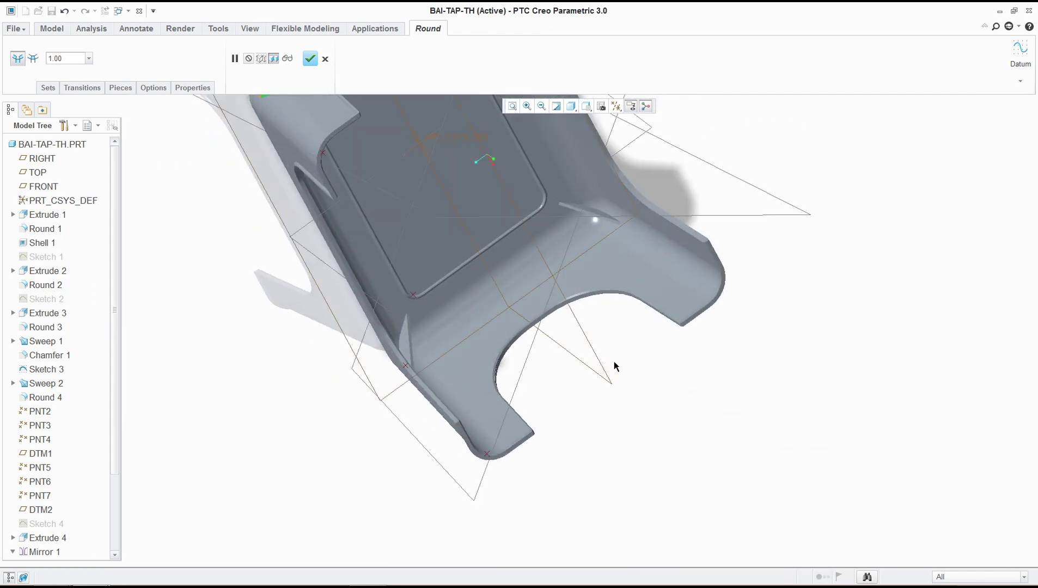
{"action": "scroll", "coordinate": [406, 346], "scroll_direction": "up", "scroll_amount": 5}
{"action": "scroll", "coordinate": [407, 347], "scroll_direction": "up", "scroll_amount": 1}
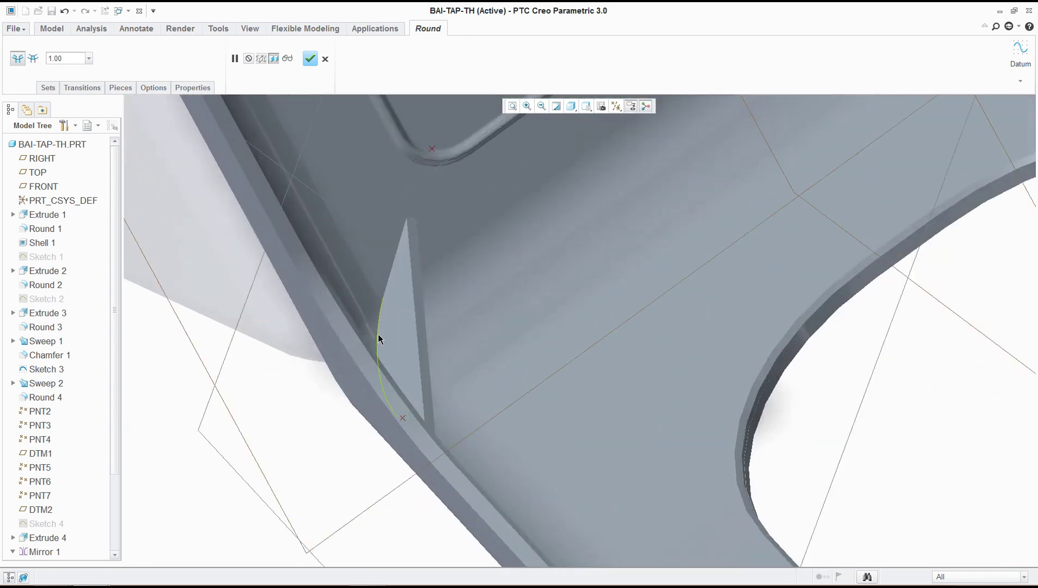
{"action": "middle_click_drag", "start_coordinate": [456, 354], "coordinate": [413, 322]}
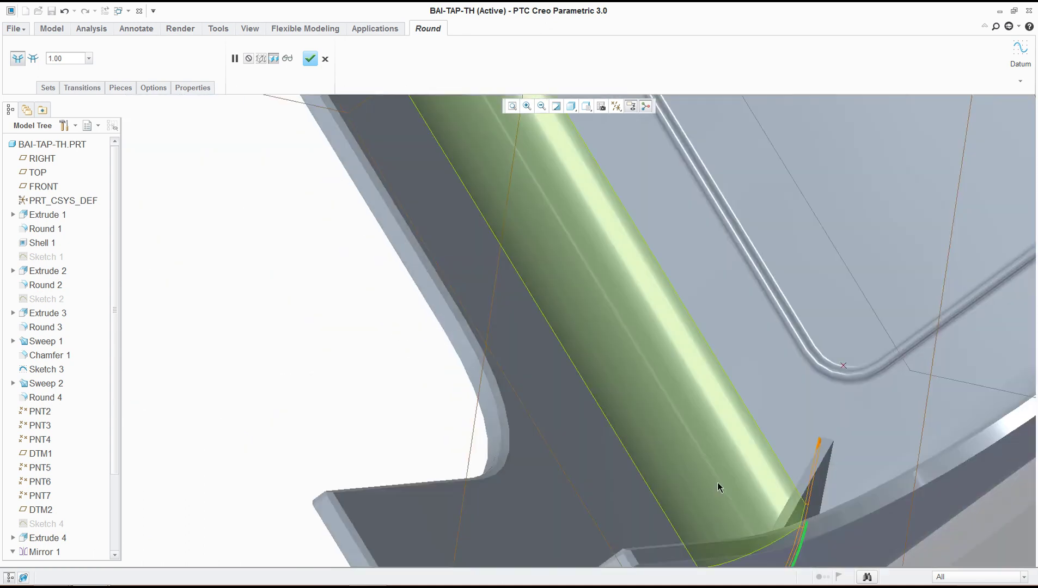
{"action": "left_click", "coordinate": [823, 486]}
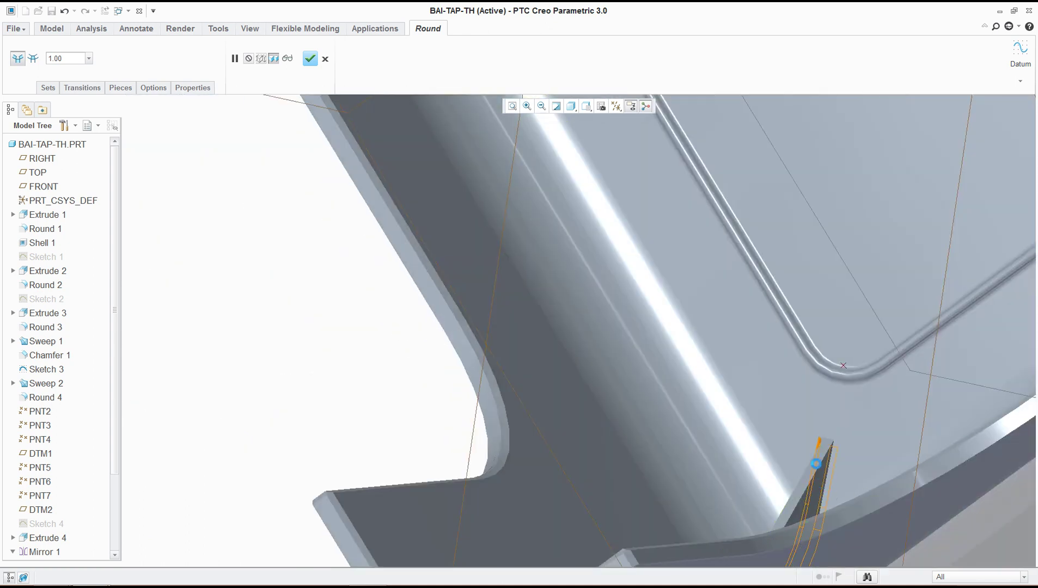
{"action": "left_click", "coordinate": [817, 472]}
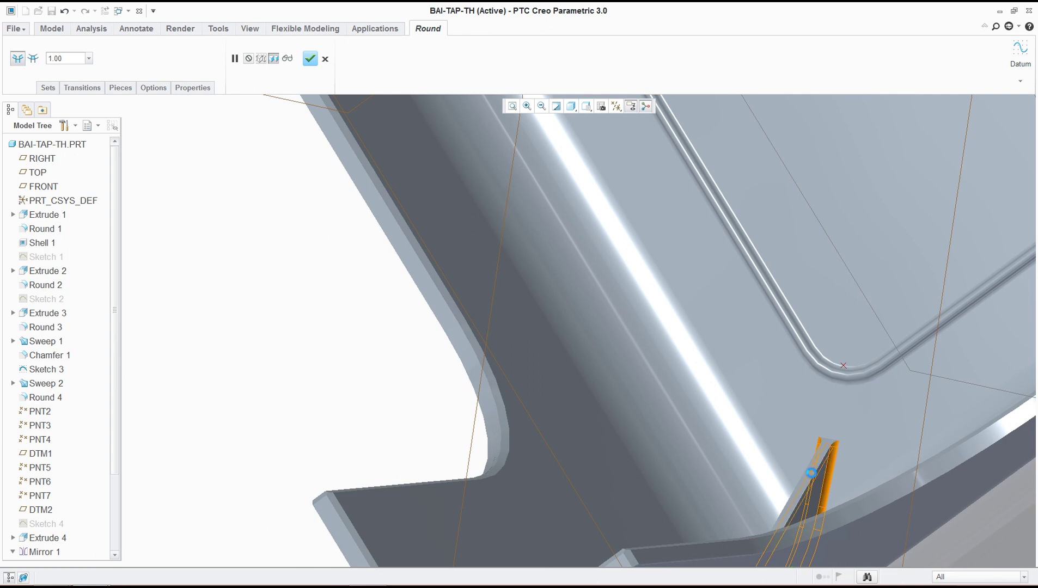
{"action": "left_click", "coordinate": [802, 475]}
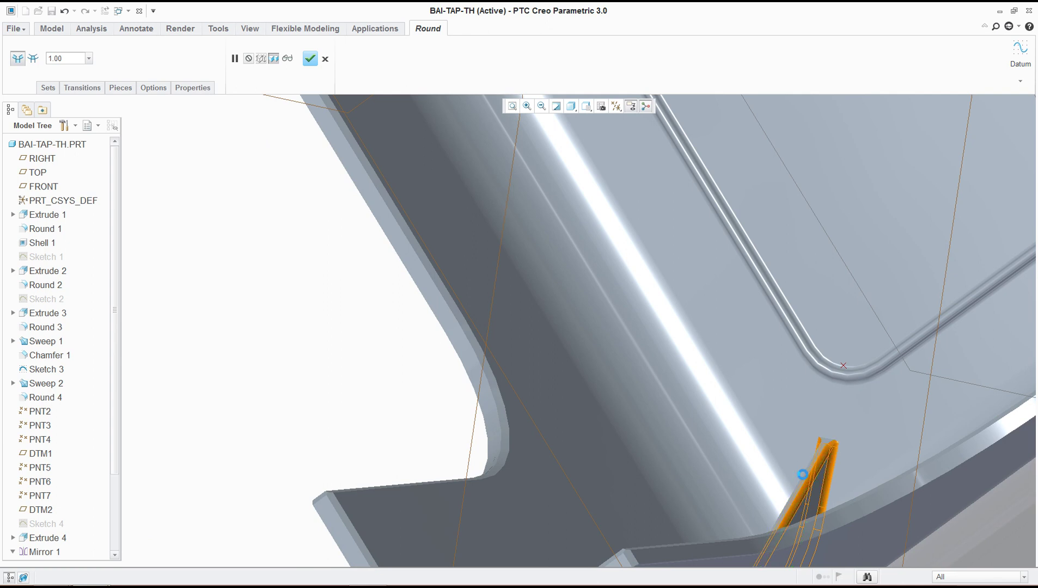
{"action": "scroll", "coordinate": [786, 427], "scroll_direction": "down", "scroll_amount": 8}
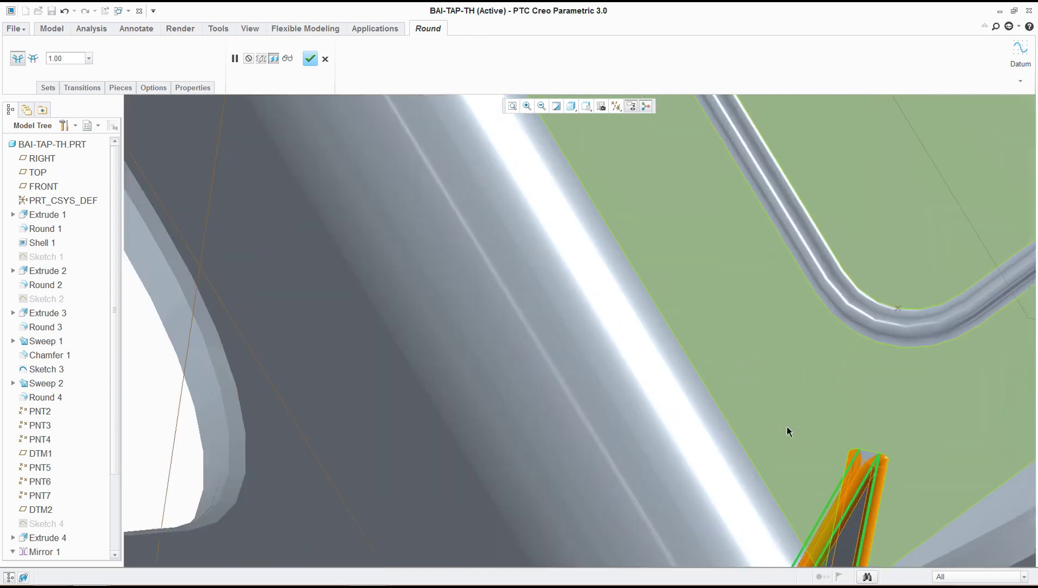
Add the straight and curved edges of the fourth corner rib and complete the 1 mm round.
{"action": "middle_click_drag", "start_coordinate": [821, 447], "coordinate": [885, 376]}
{"action": "scroll", "coordinate": [883, 339], "scroll_direction": "up", "scroll_amount": 5}
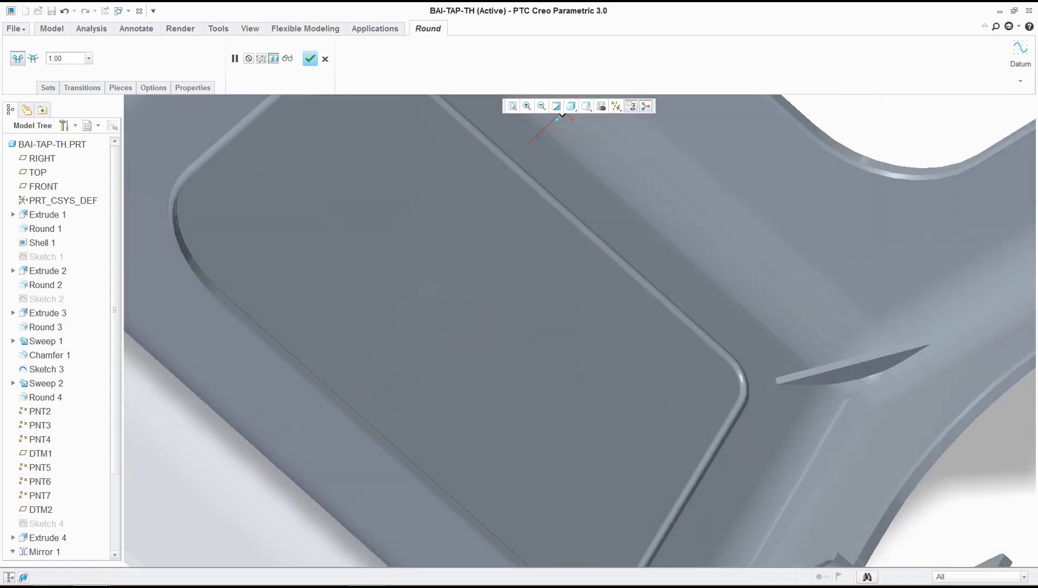
{"action": "left_click", "coordinate": [847, 364]}
{"action": "left_click", "coordinate": [846, 359]}
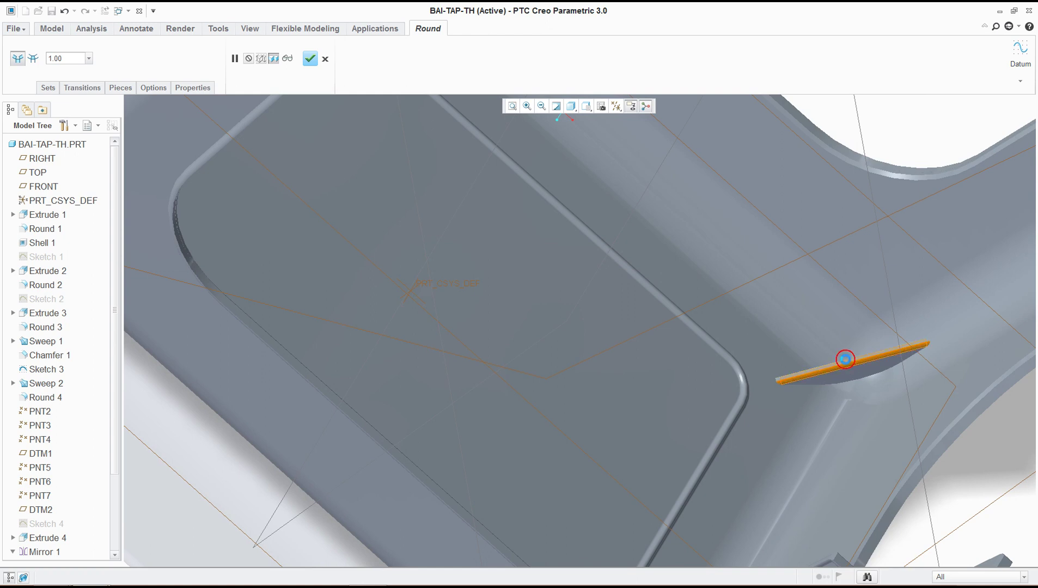
{"action": "left_click", "coordinate": [851, 375]}
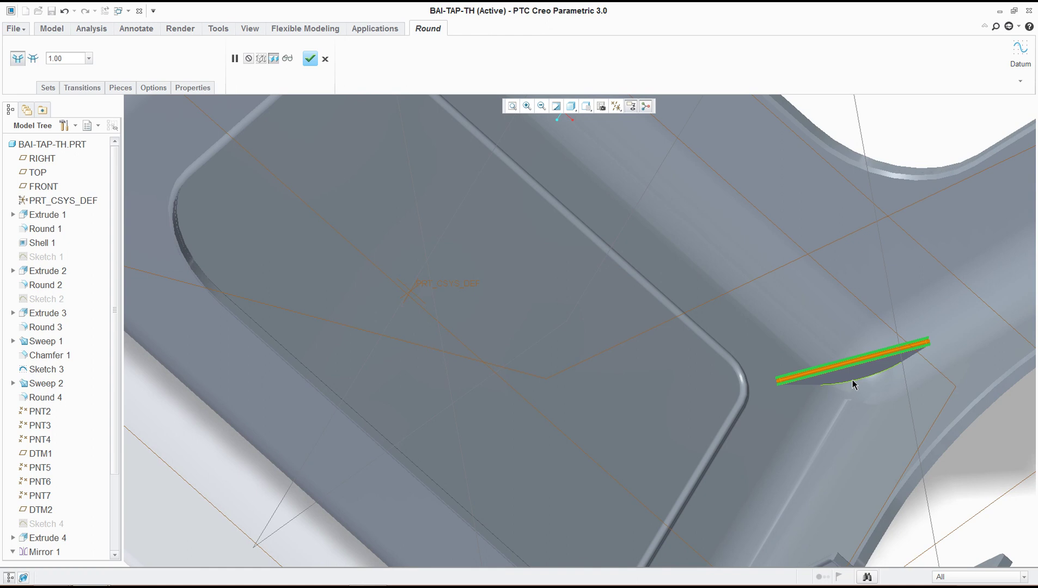
{"action": "left_click", "coordinate": [851, 379]}
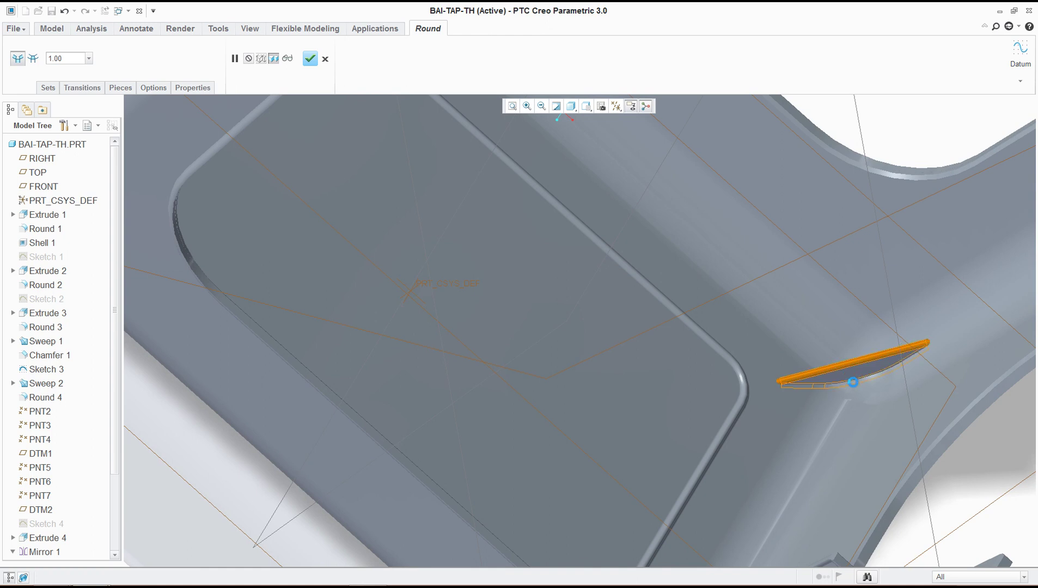
{"action": "middle_click_drag", "start_coordinate": [844, 382], "coordinate": [814, 584]}
{"action": "scroll", "coordinate": [786, 303], "scroll_direction": "up", "scroll_amount": 2}
{"action": "scroll", "coordinate": [789, 317], "scroll_direction": "down", "scroll_amount": 7}
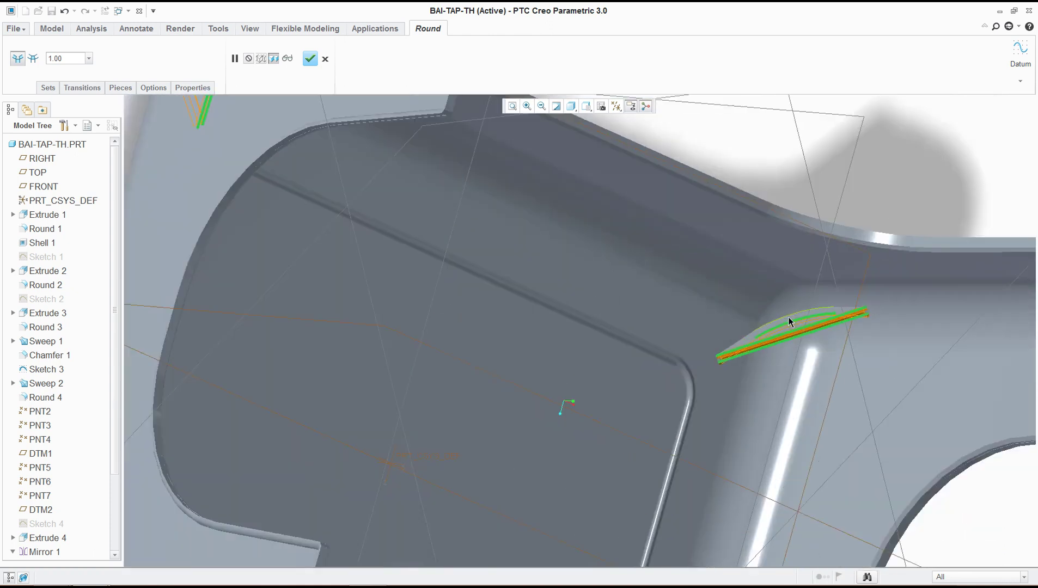
{"action": "left_click", "coordinate": [777, 324]}
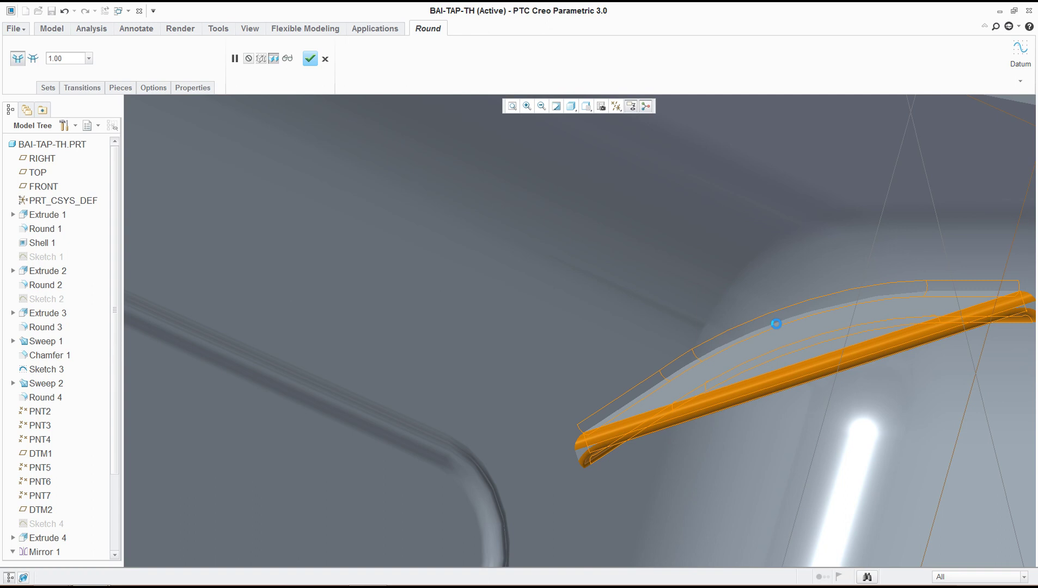
{"action": "left_click", "coordinate": [310, 59]}
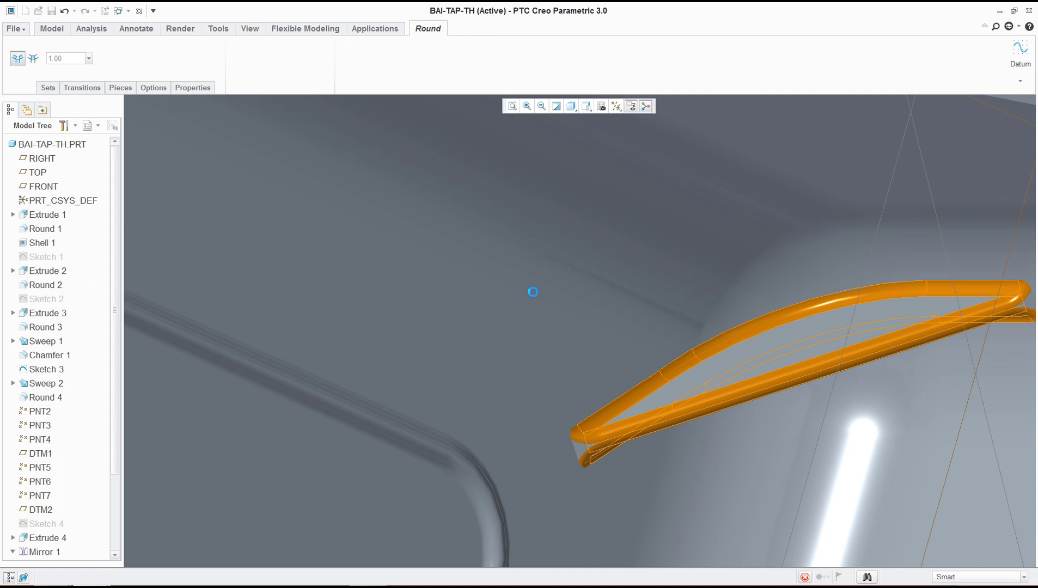
Turn off the display of all datum axes, points, coordinate systems and planes.
{"action": "scroll", "coordinate": [612, 308], "scroll_direction": "down", "scroll_amount": 2}
{"action": "scroll", "coordinate": [646, 382], "scroll_direction": "up", "scroll_amount": 10}
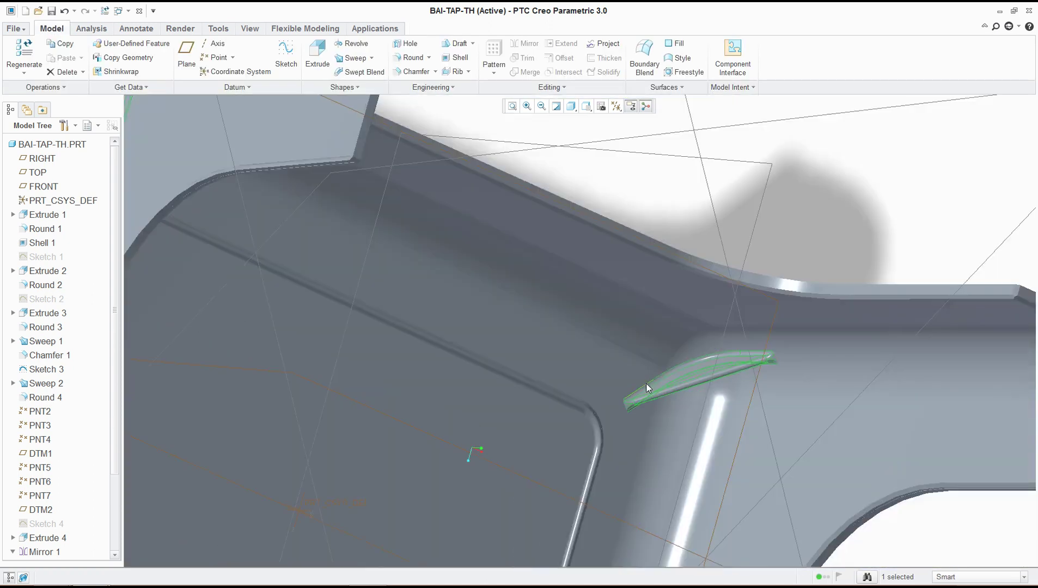
{"action": "middle_click_drag", "start_coordinate": [680, 405], "coordinate": [839, 306]}
{"action": "scroll", "coordinate": [648, 395], "scroll_direction": "down", "scroll_amount": 4}
{"action": "middle_click_drag", "start_coordinate": [645, 410], "coordinate": [693, 346]}
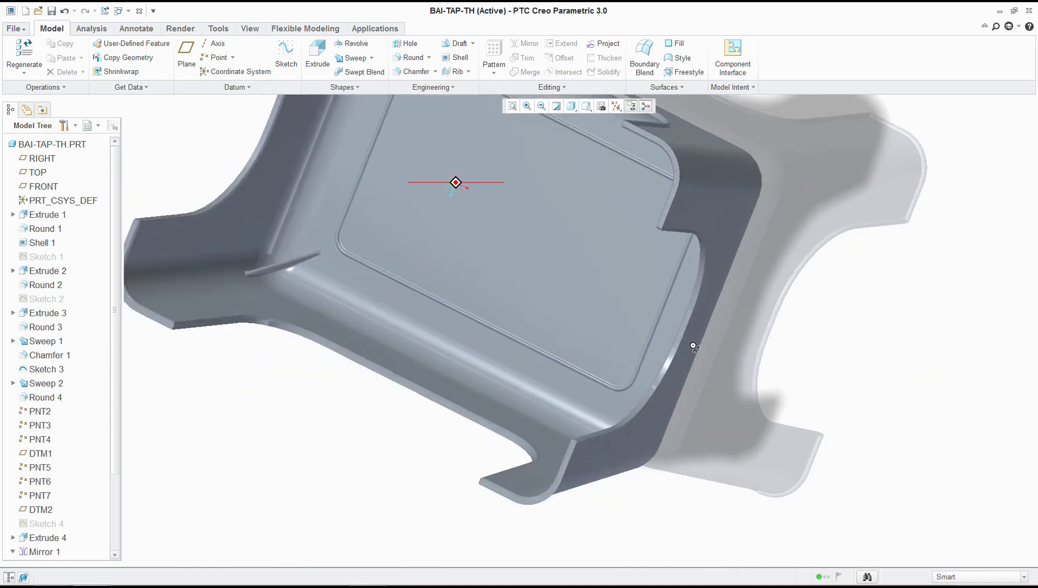
{"action": "left_click", "coordinate": [614, 107]}
{"action": "left_click", "coordinate": [622, 123]}
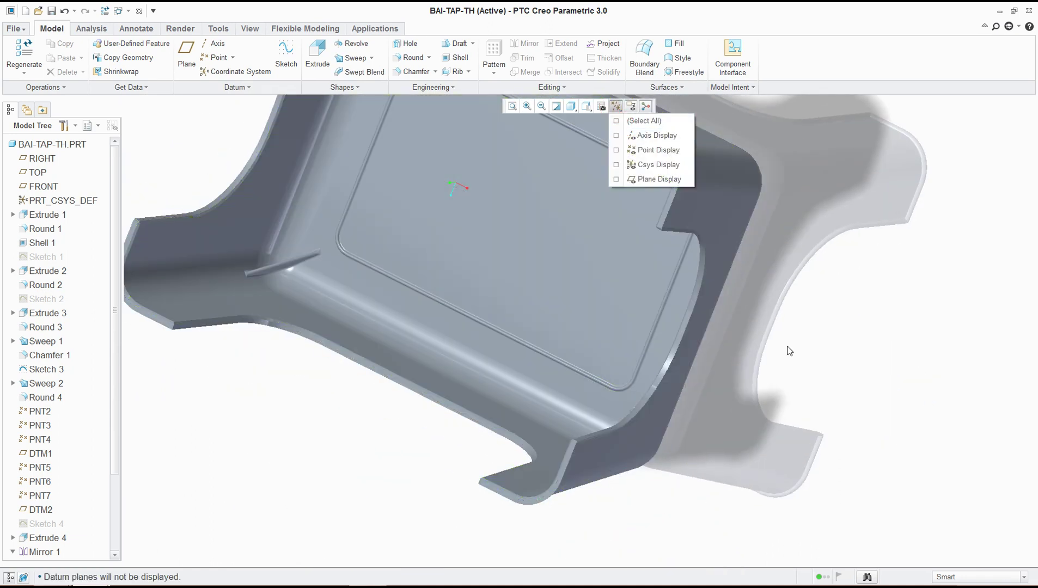
{"action": "left_click", "coordinate": [799, 375]}
{"action": "middle_click_drag", "start_coordinate": [809, 425], "coordinate": [769, 340]}
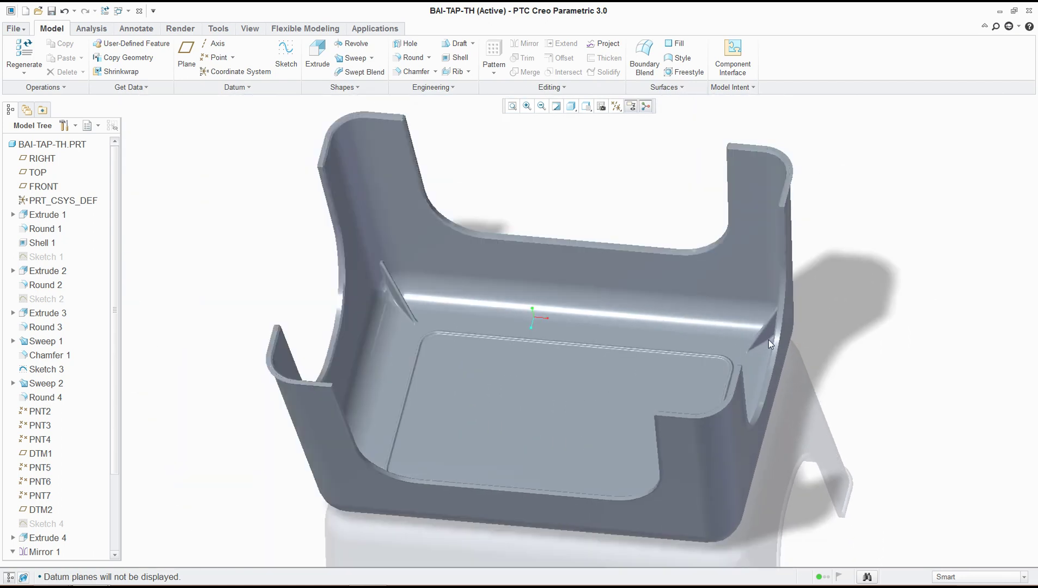
Turn on coordinate system display, compute the stool's mass properties relative to PRT_CSYS_DEF, and close the analysis.
{"action": "left_click", "coordinate": [91, 28]}
{"action": "left_click", "coordinate": [282, 43]}
{"action": "left_click", "coordinate": [925, 248]}
{"action": "left_click", "coordinate": [616, 108]}
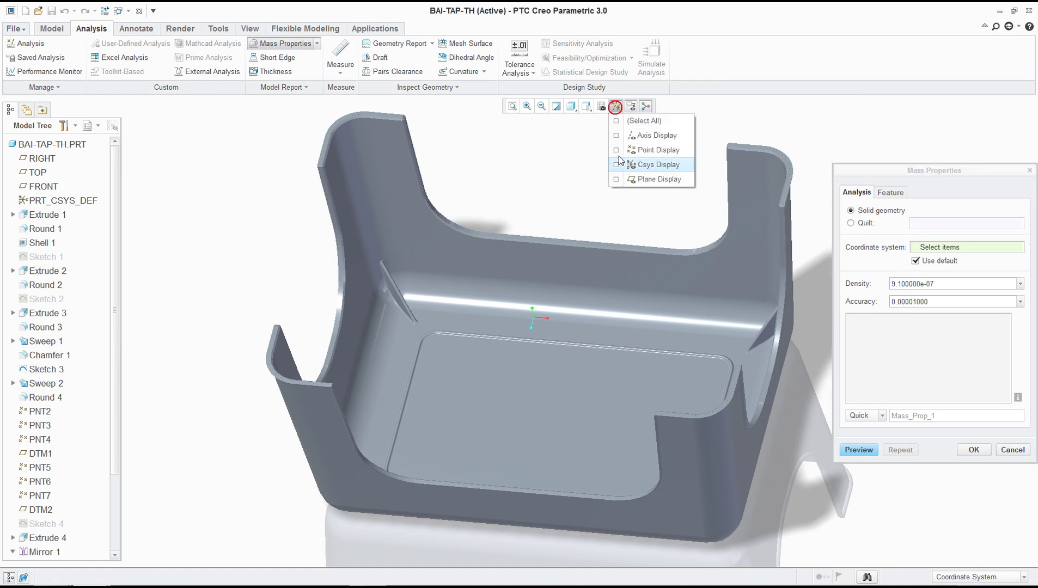
{"action": "left_click", "coordinate": [632, 166]}
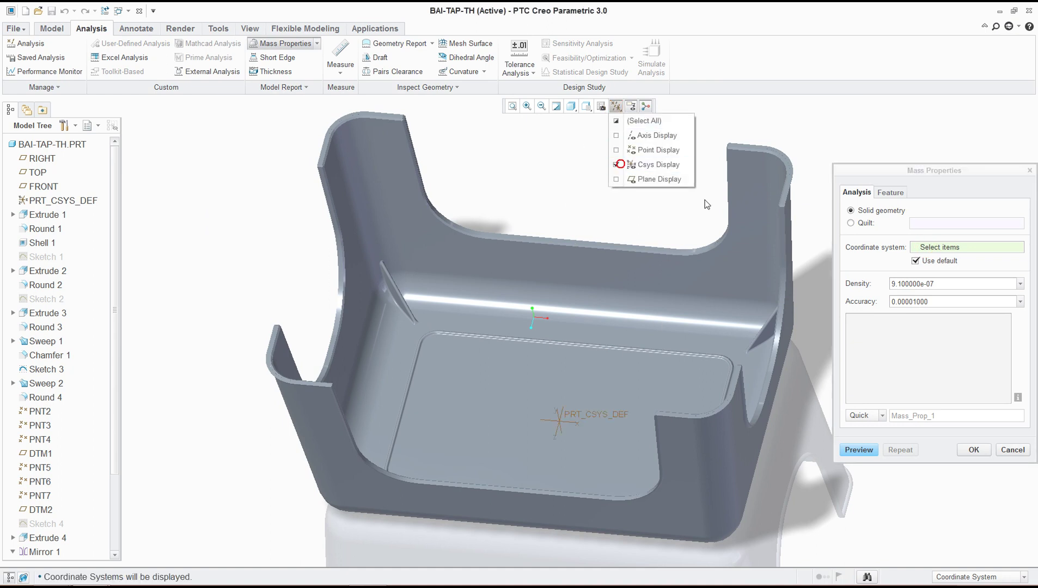
{"action": "left_click", "coordinate": [584, 418]}
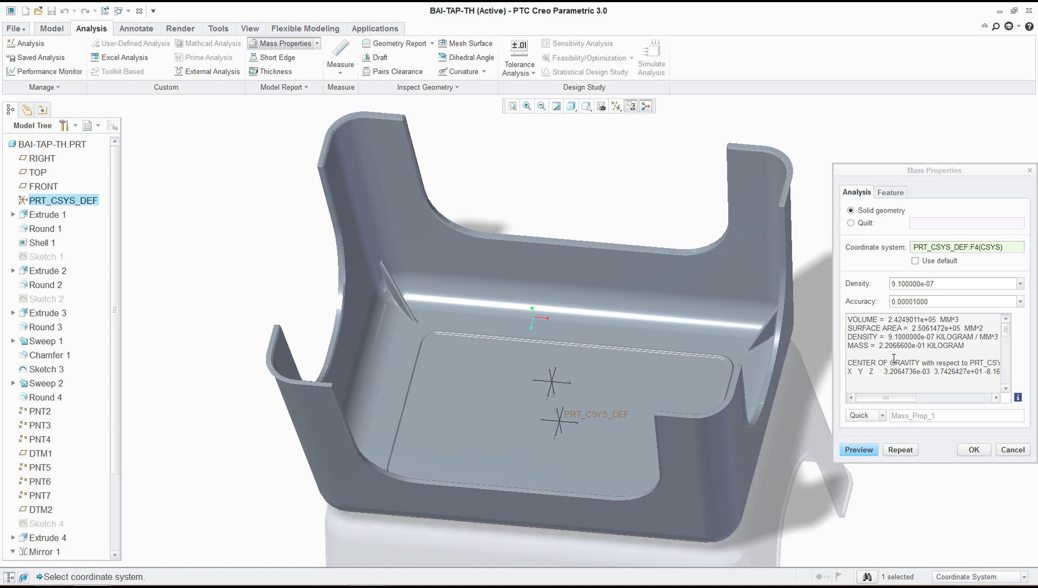
{"action": "left_click", "coordinate": [1030, 170]}
Switch to the Word design document and examine the figure of the offset datum plane through the stool.
{"action": "scroll", "coordinate": [507, 368], "scroll_direction": "down", "scroll_amount": 3}
{"action": "scroll", "coordinate": [519, 382], "scroll_direction": "up", "scroll_amount": 6}
{"action": "mouse_move", "coordinate": [520, 382]}
{"action": "middle_mouse_down"}
{"action": "mouse_move", "coordinate": [542, 405]}
{"action": "mouse_move", "coordinate": [555, 397]}
{"action": "mouse_move", "coordinate": [532, 378]}
{"action": "middle_mouse_up"}
{"action": "scroll", "coordinate": [555, 398], "scroll_direction": "down", "scroll_amount": 3}
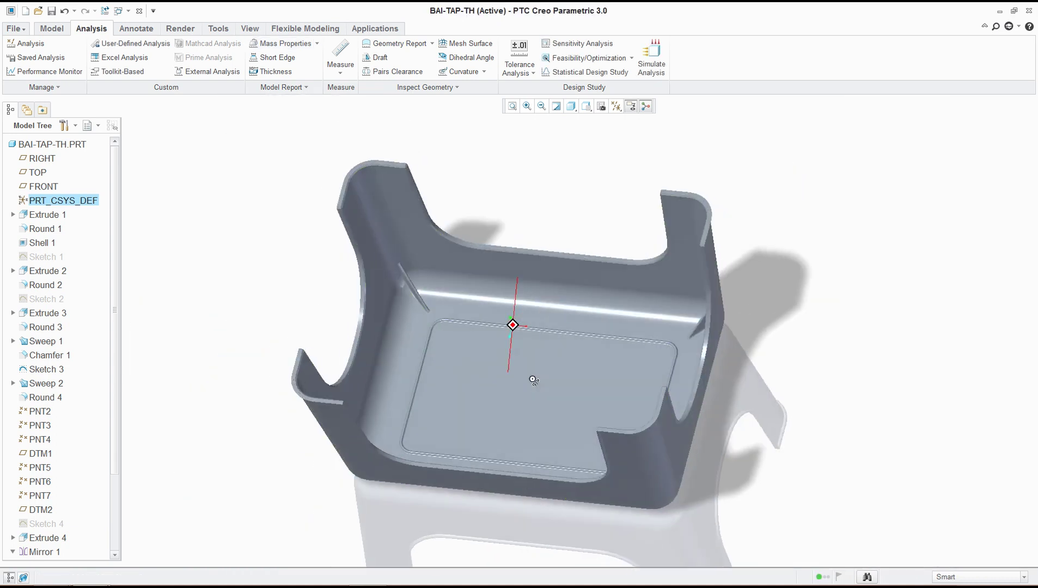
{"action": "key", "text": "alt+Tab"}
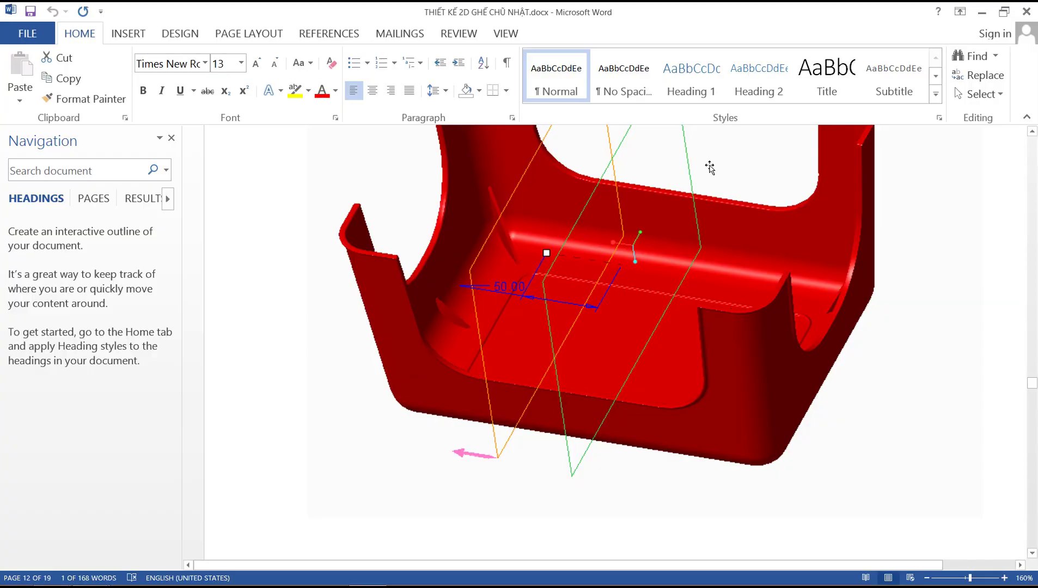
{"action": "scroll", "coordinate": [630, 378], "scroll_direction": "down", "scroll_amount": 3}
{"action": "scroll", "coordinate": [631, 378], "scroll_direction": "up", "scroll_amount": 6}
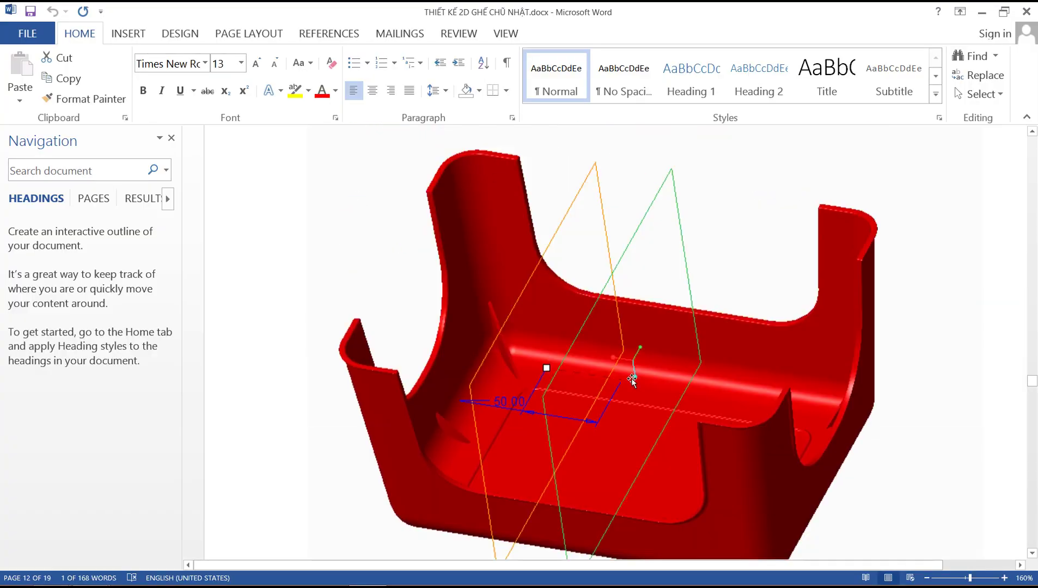
{"action": "scroll", "coordinate": [614, 359], "scroll_direction": "down", "scroll_amount": 6}
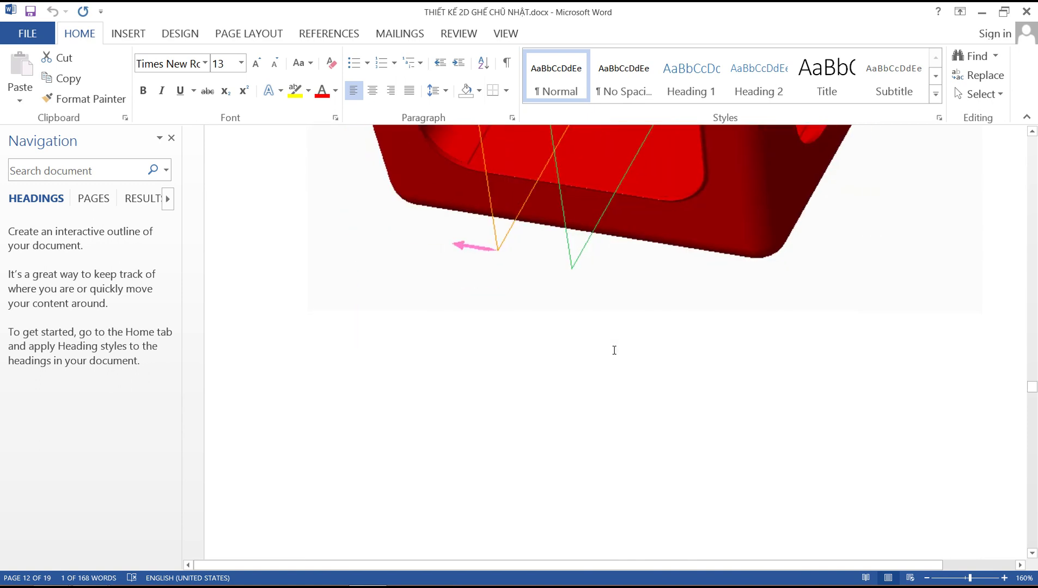
{"action": "scroll", "coordinate": [646, 332], "scroll_direction": "up", "scroll_amount": 5}
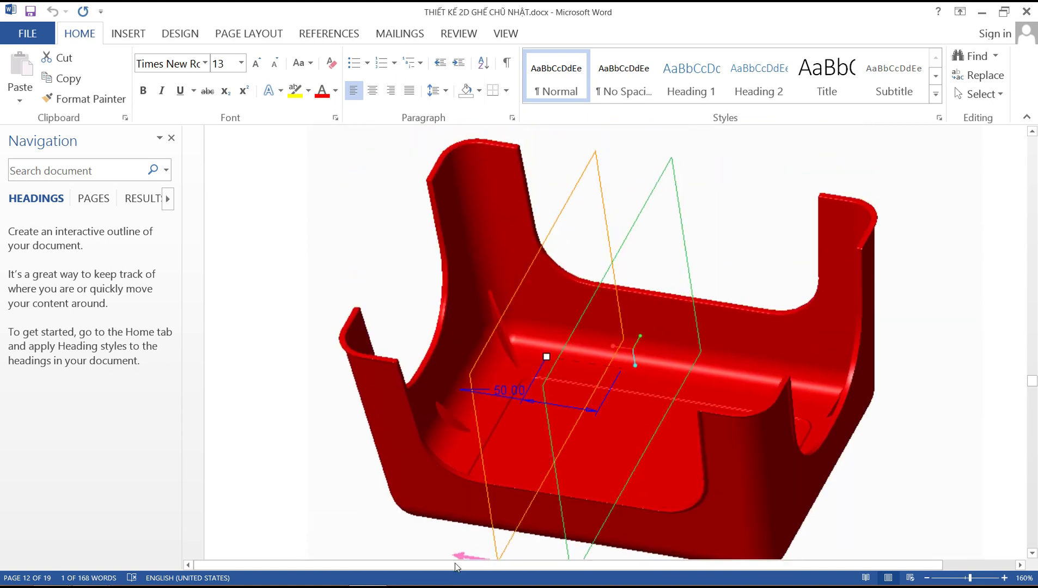
Compare the side ribs in the finished FULL-DESIGN model with the document's datum plane figure, and switch to the BAI-TAP-TH model.
{"action": "mouse_move", "coordinate": [207, 579]}
{"action": "mouse_move", "coordinate": [90, 572]}
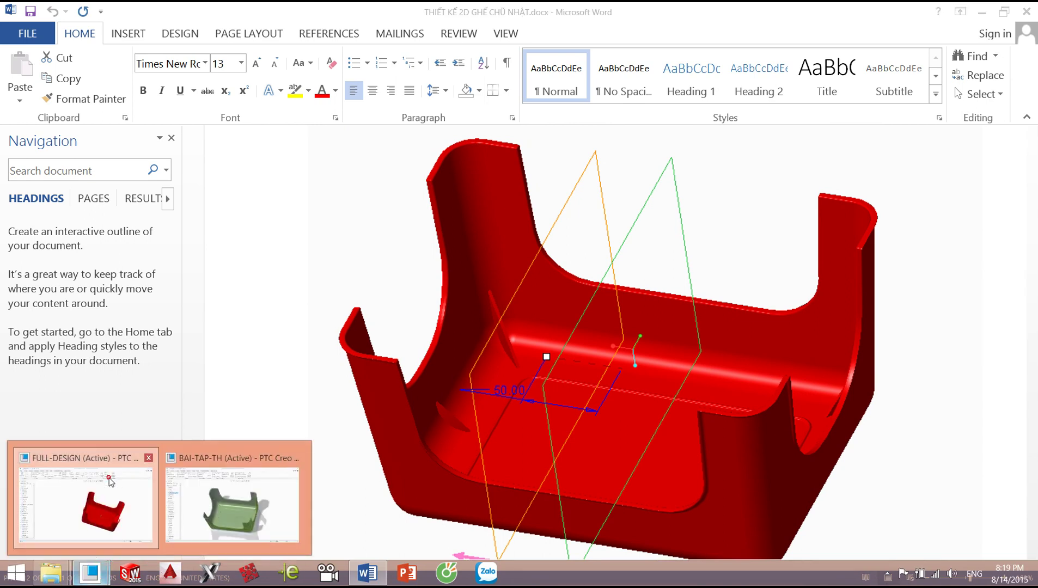
{"action": "left_click", "coordinate": [86, 498]}
{"action": "middle_click_drag", "start_coordinate": [691, 366], "coordinate": [699, 320]}
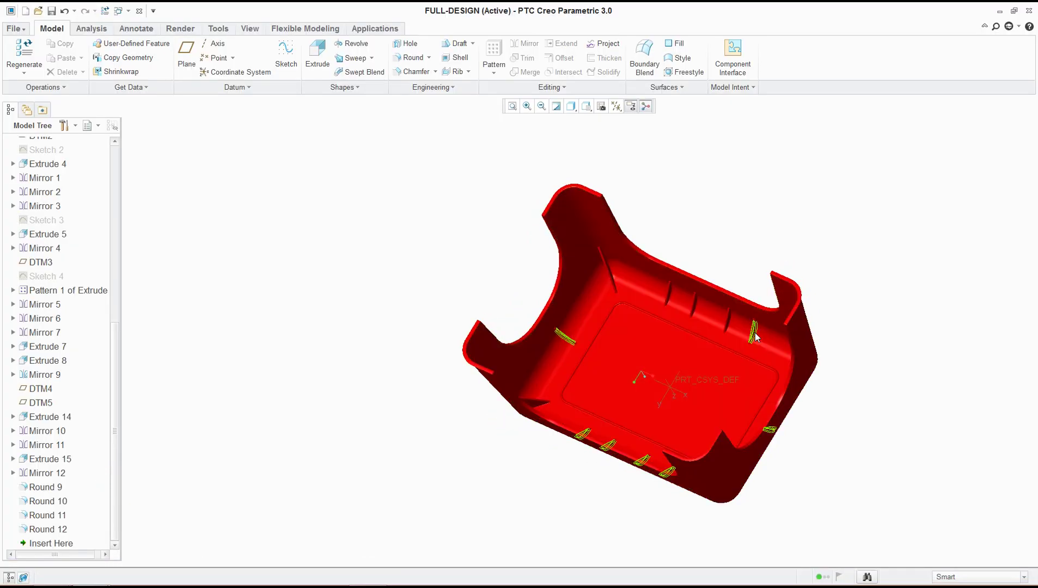
{"action": "key", "text": "alt+Tab"}
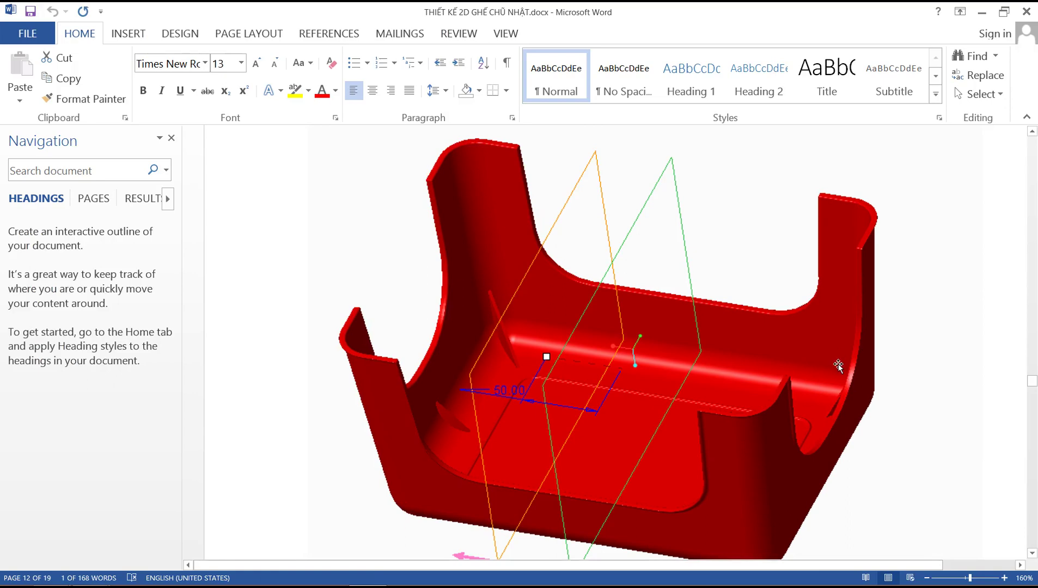
{"action": "key", "text": "alt+Tab"}
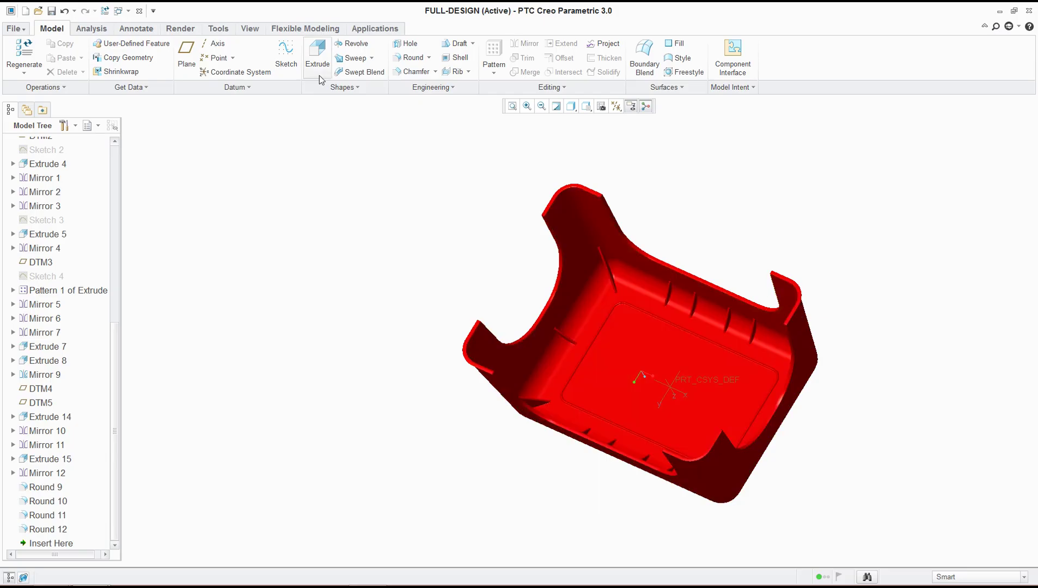
{"action": "key", "text": "alt+Tab"}
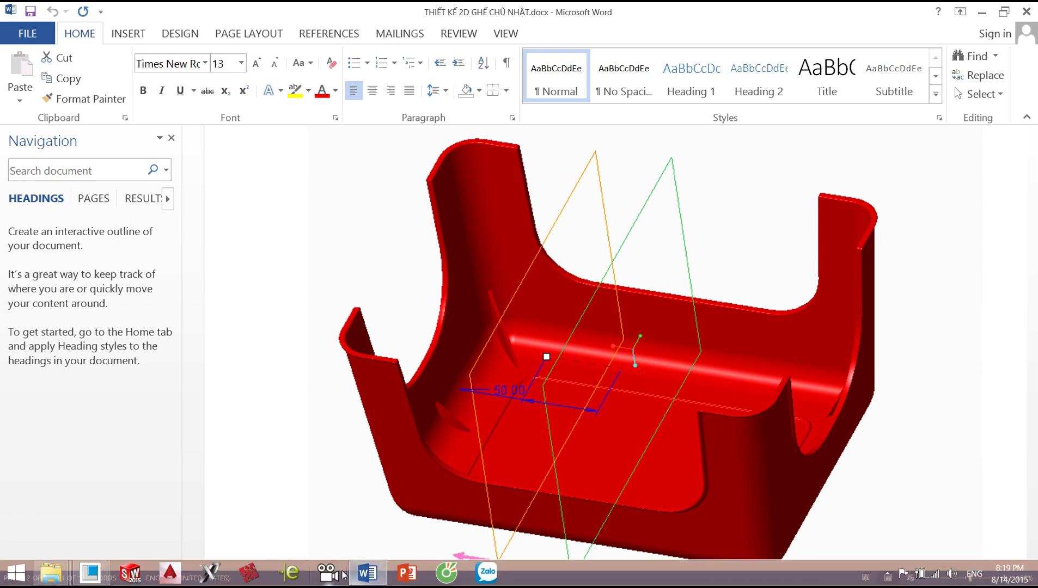
{"action": "left_click", "coordinate": [93, 570]}
{"action": "left_click", "coordinate": [232, 502]}
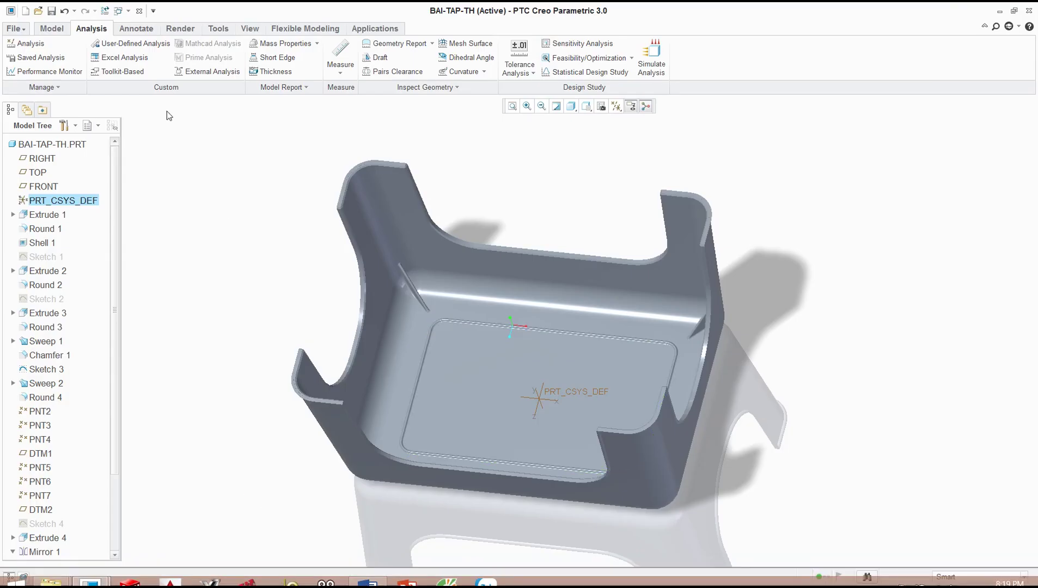
Turn on the display of datum planes in the stool model.
{"action": "left_click", "coordinate": [616, 106]}
{"action": "left_click", "coordinate": [630, 178]}
{"action": "left_click", "coordinate": [531, 178]}
{"action": "left_click", "coordinate": [567, 152]}
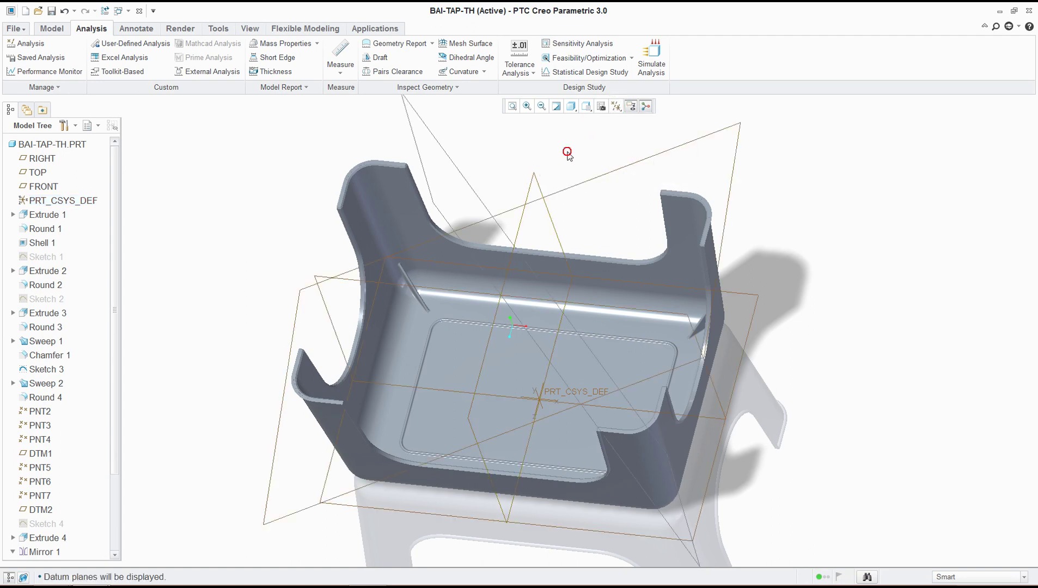
Create a datum plane offset 50 from the RIGHT plane, on its negative X side.
{"action": "left_click", "coordinate": [56, 31]}
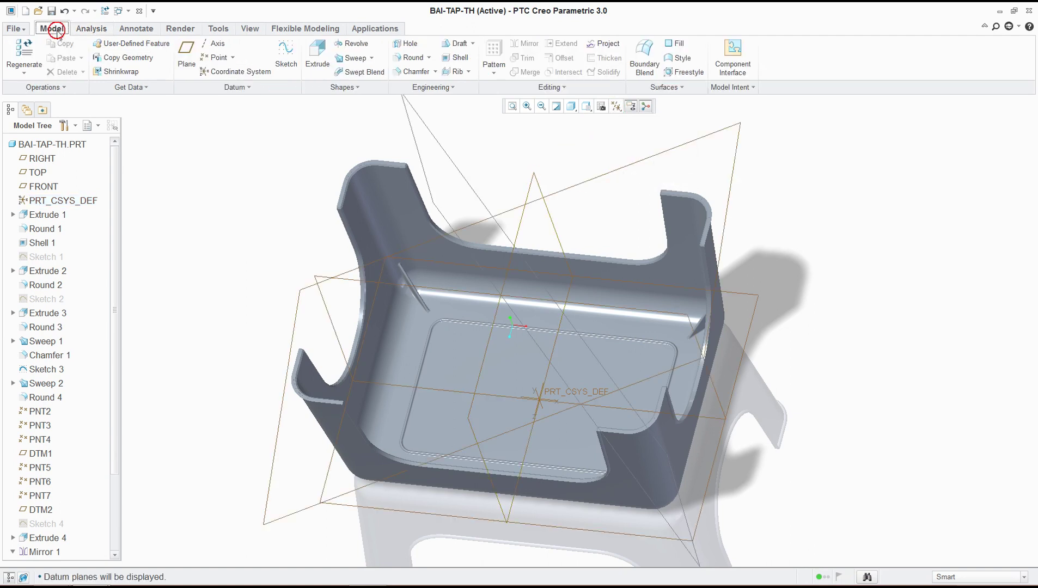
{"action": "left_click", "coordinate": [186, 64]}
{"action": "left_click", "coordinate": [521, 213]}
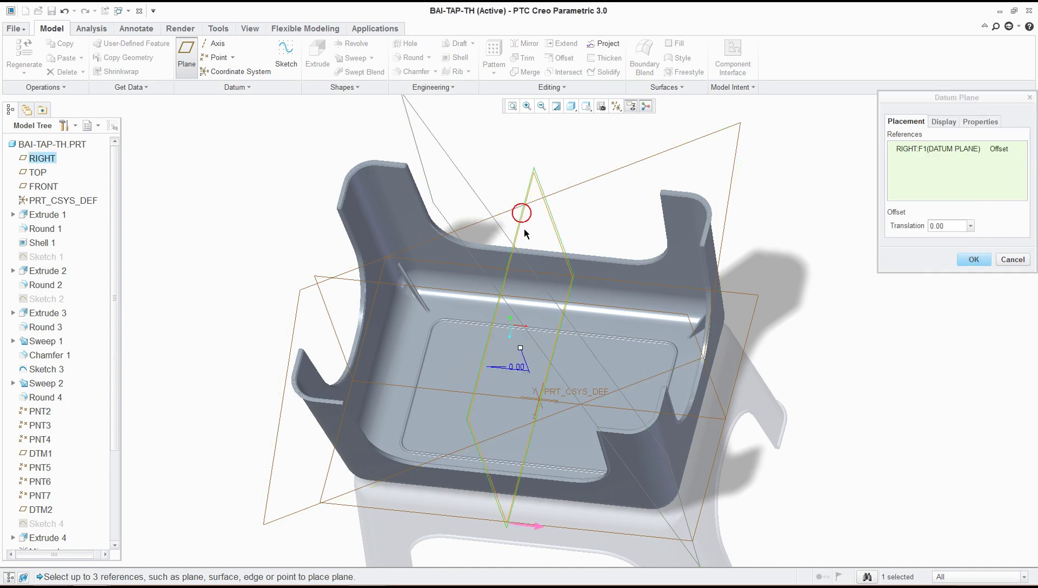
{"action": "double_click", "coordinate": [956, 225]}
{"action": "type", "text": "50"}
{"action": "key", "text": "Return"}
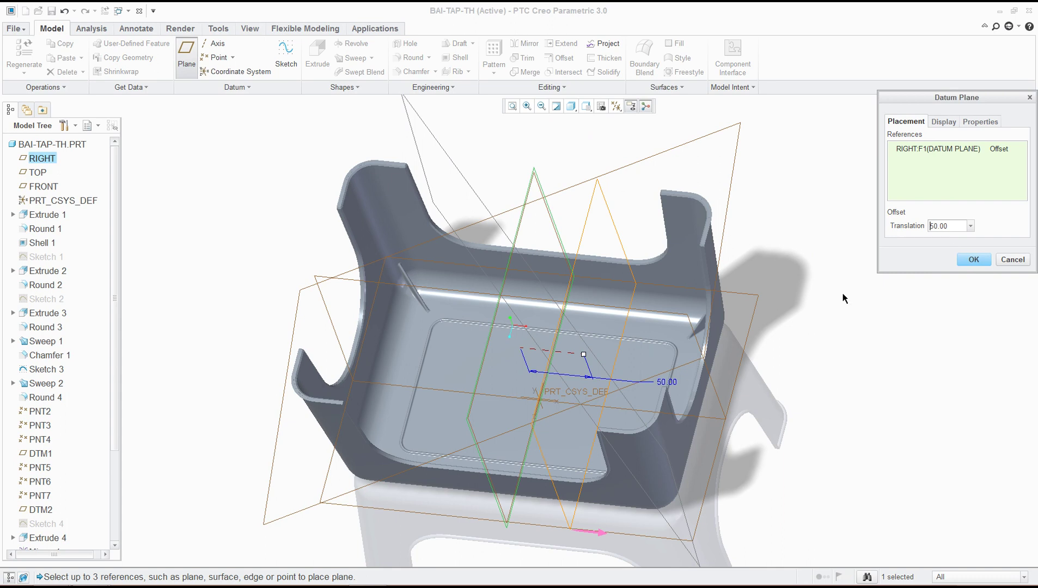
{"action": "left_click_drag", "start_coordinate": [584, 357], "coordinate": [436, 360]}
{"action": "double_click", "coordinate": [945, 227]}
{"action": "type", "text": "50"}
{"action": "key", "text": "Return"}
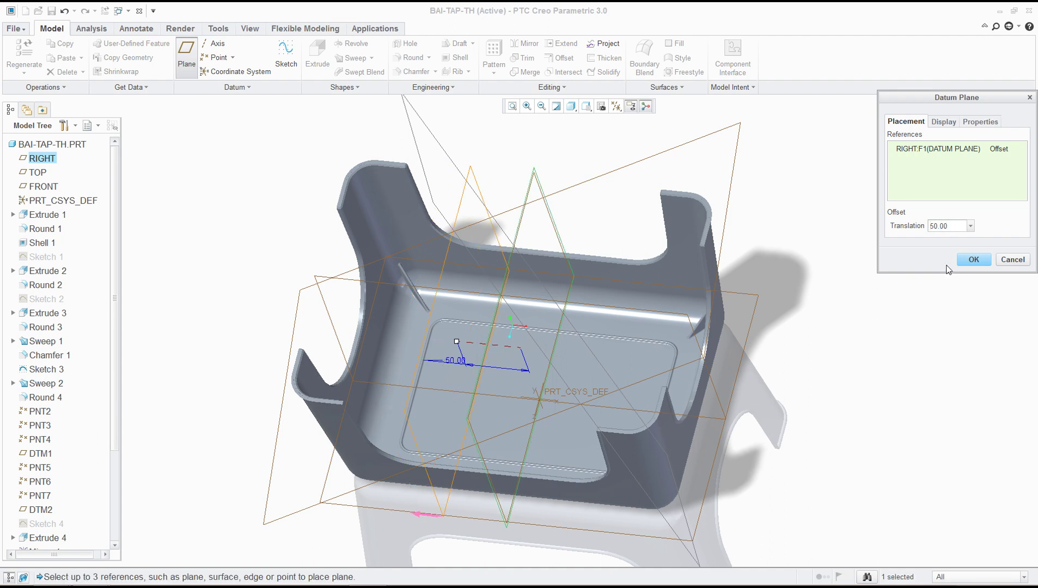
{"action": "left_click", "coordinate": [959, 263]}
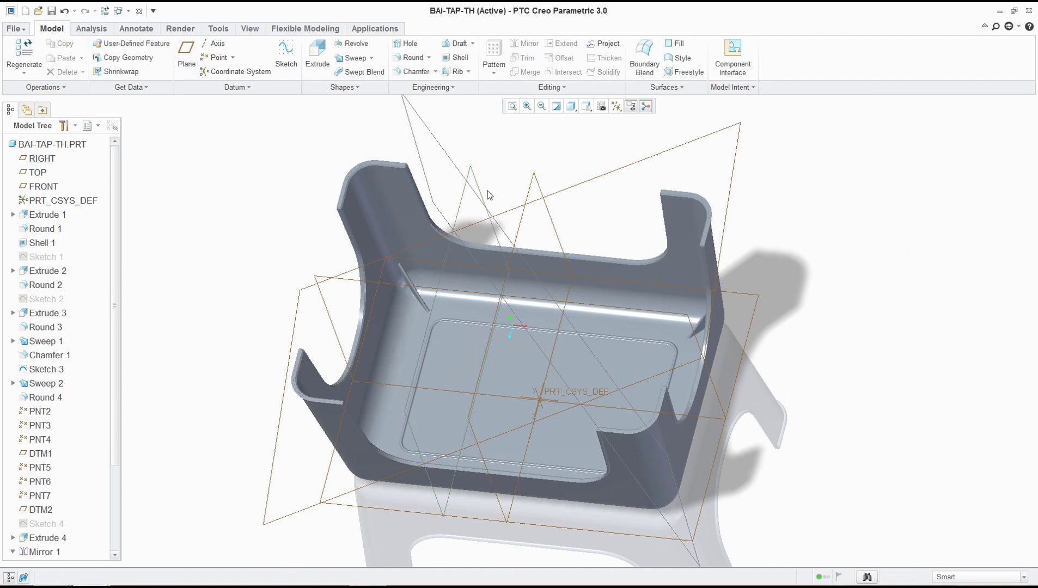
Start a sketch on the new offset datum plane and show the model in Hidden Line display.
{"action": "left_click", "coordinate": [464, 206]}
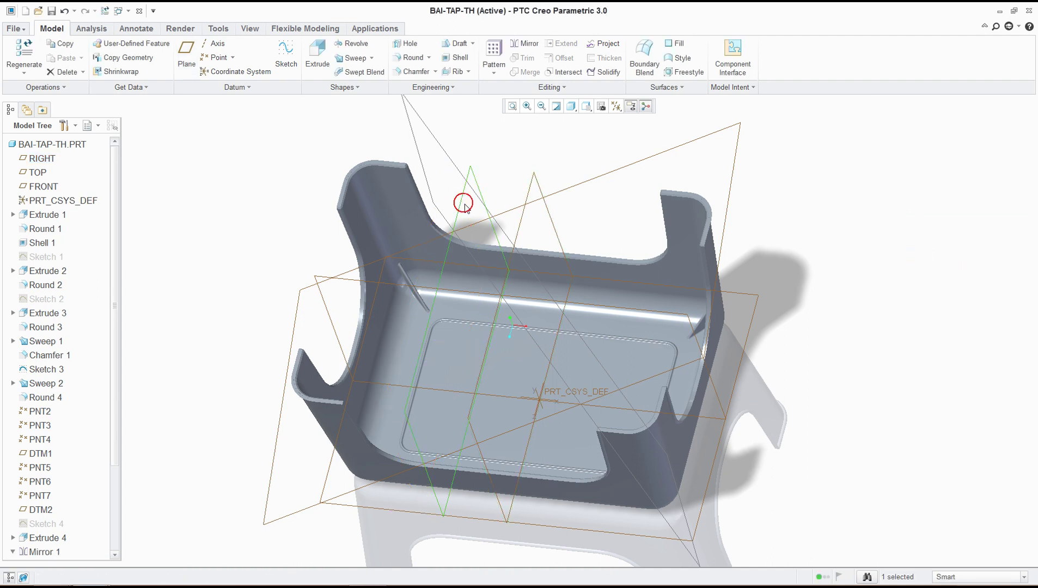
{"action": "left_click", "coordinate": [284, 53]}
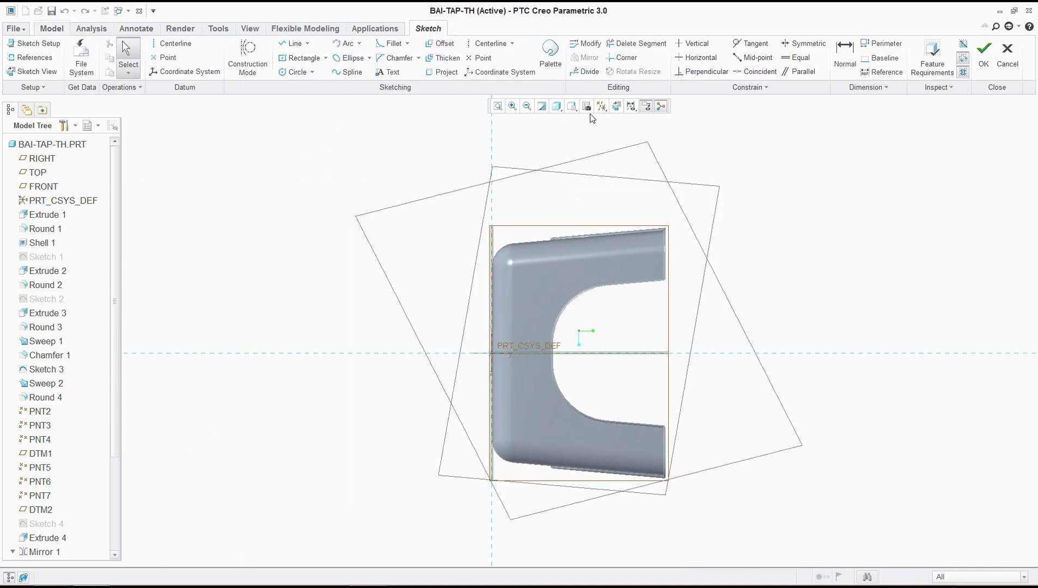
{"action": "left_click", "coordinate": [557, 108]}
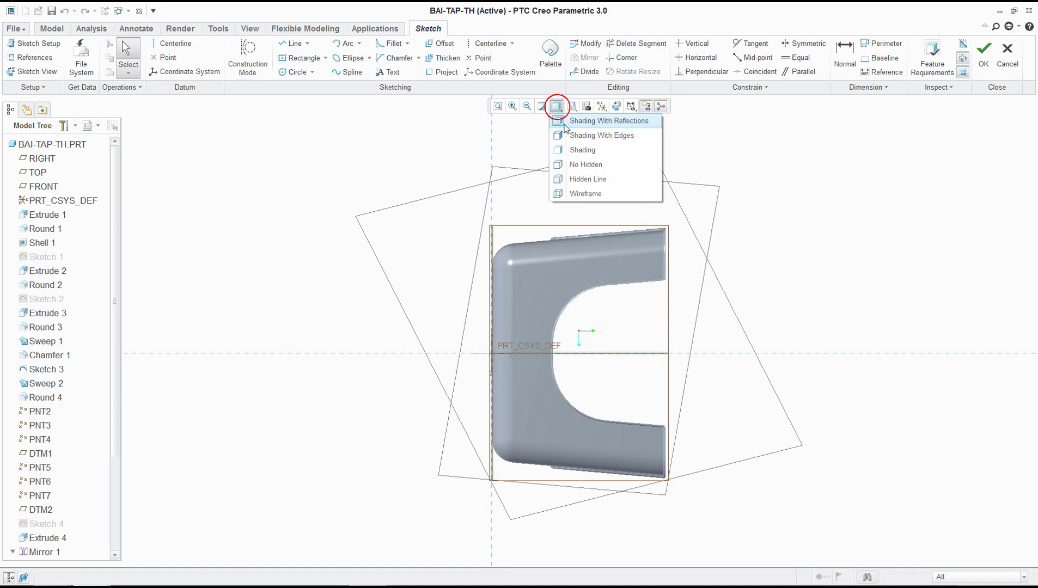
{"action": "left_click", "coordinate": [574, 178]}
Project the inner side wall edge, the two corner curve edges and the seat's underside edge into the sketch.
{"action": "scroll", "coordinate": [523, 266], "scroll_direction": "up", "scroll_amount": 5}
{"action": "scroll", "coordinate": [465, 278], "scroll_direction": "up", "scroll_amount": 1}
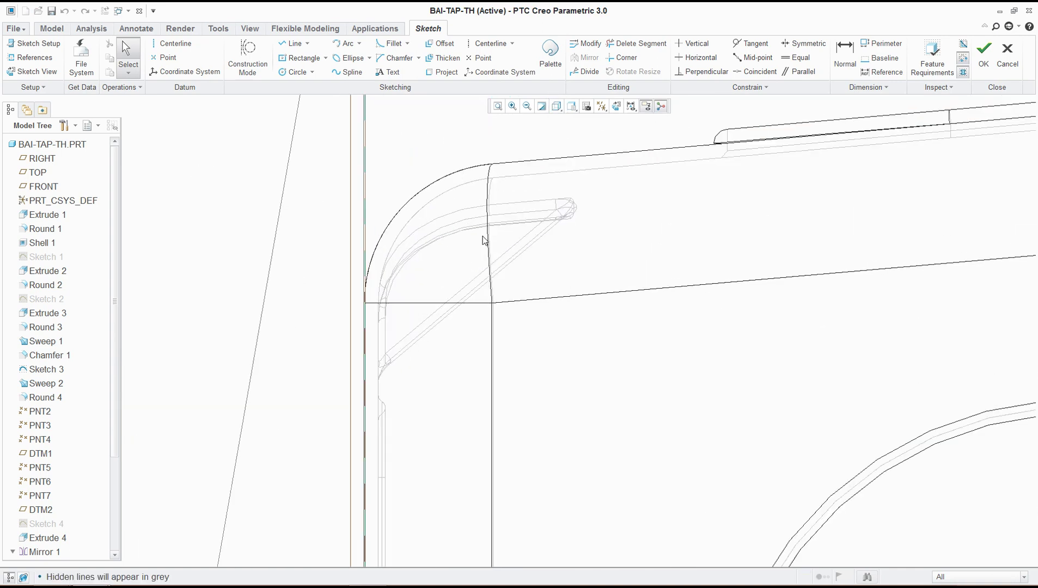
{"action": "left_click", "coordinate": [443, 72]}
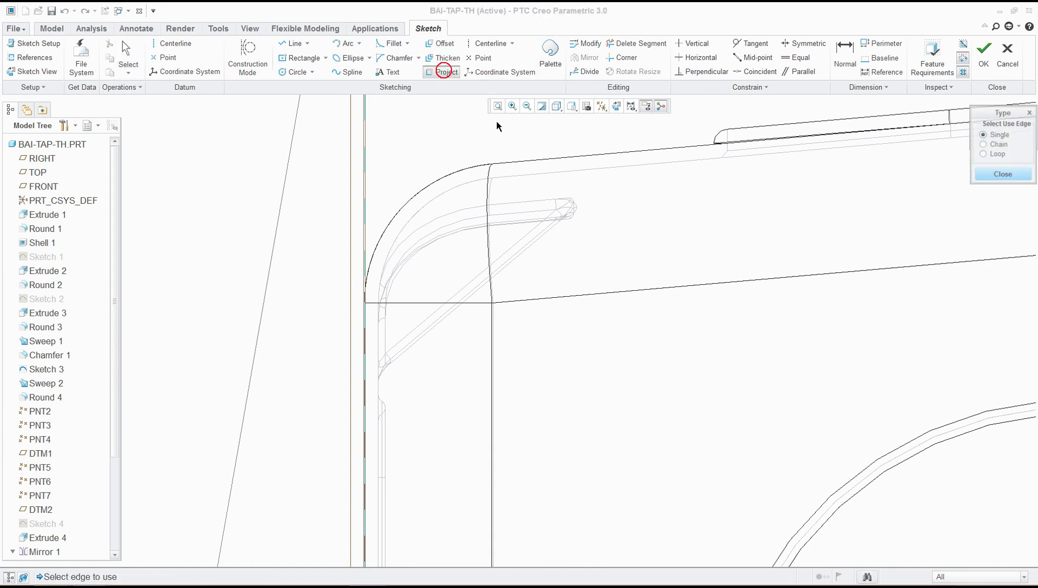
{"action": "left_click", "coordinate": [537, 174]}
{"action": "left_click", "coordinate": [466, 185]}
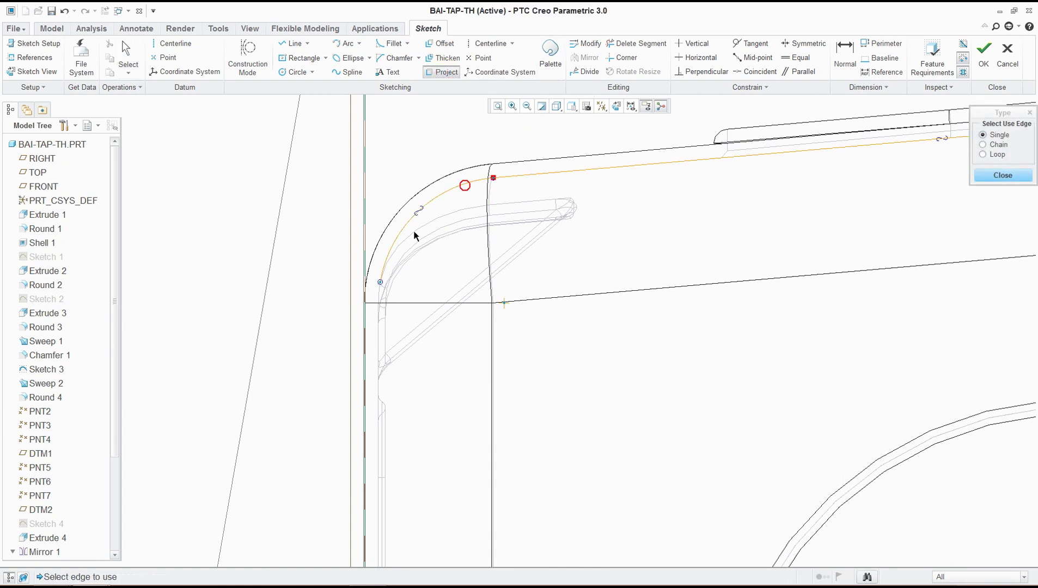
{"action": "scroll", "coordinate": [375, 301], "scroll_direction": "up", "scroll_amount": 3}
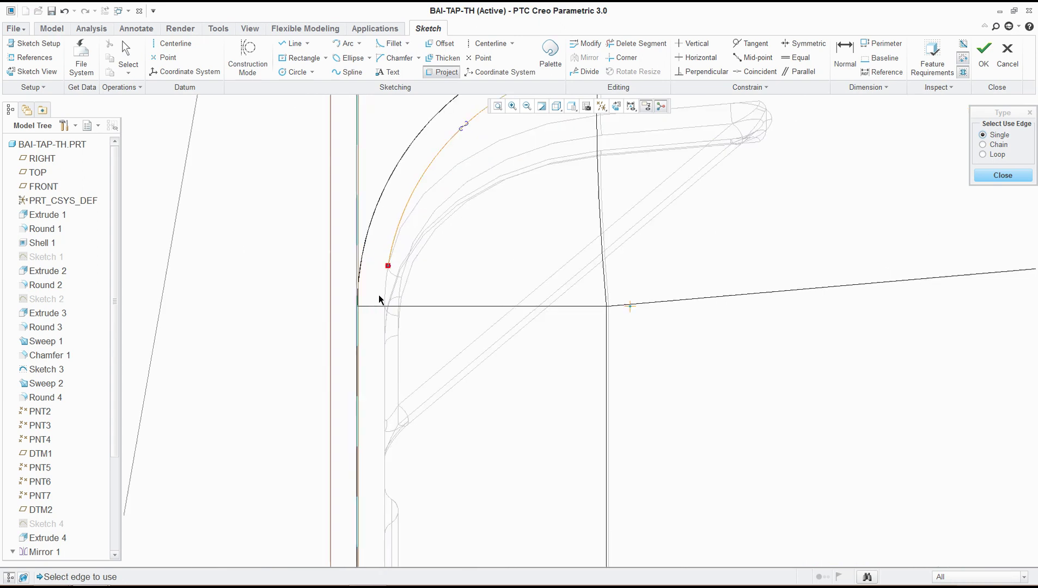
{"action": "left_click", "coordinate": [384, 293]}
{"action": "scroll", "coordinate": [387, 331], "scroll_direction": "up", "scroll_amount": 3}
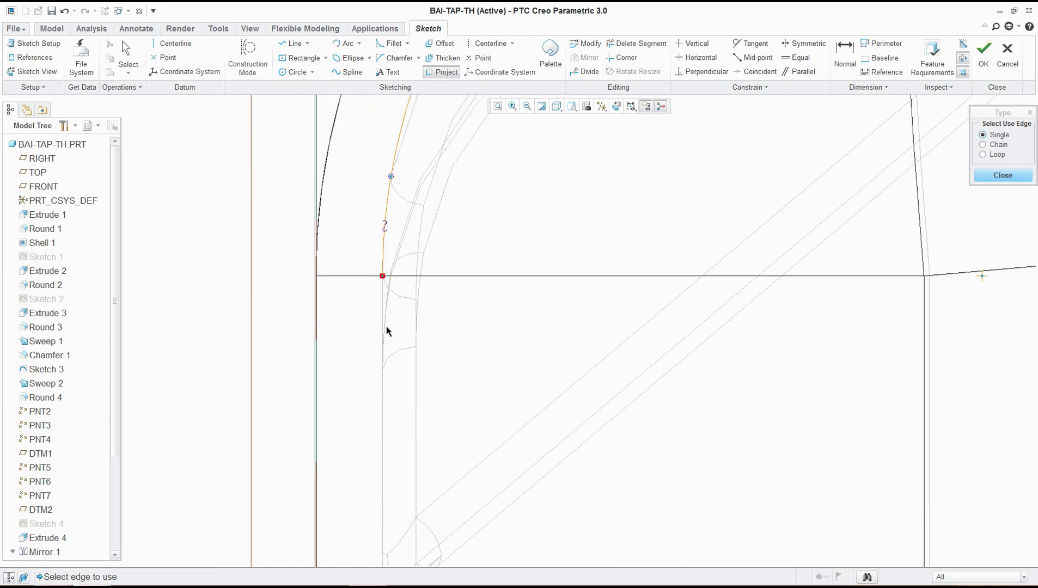
{"action": "left_click", "coordinate": [379, 314]}
{"action": "scroll", "coordinate": [412, 331], "scroll_direction": "down", "scroll_amount": 4}
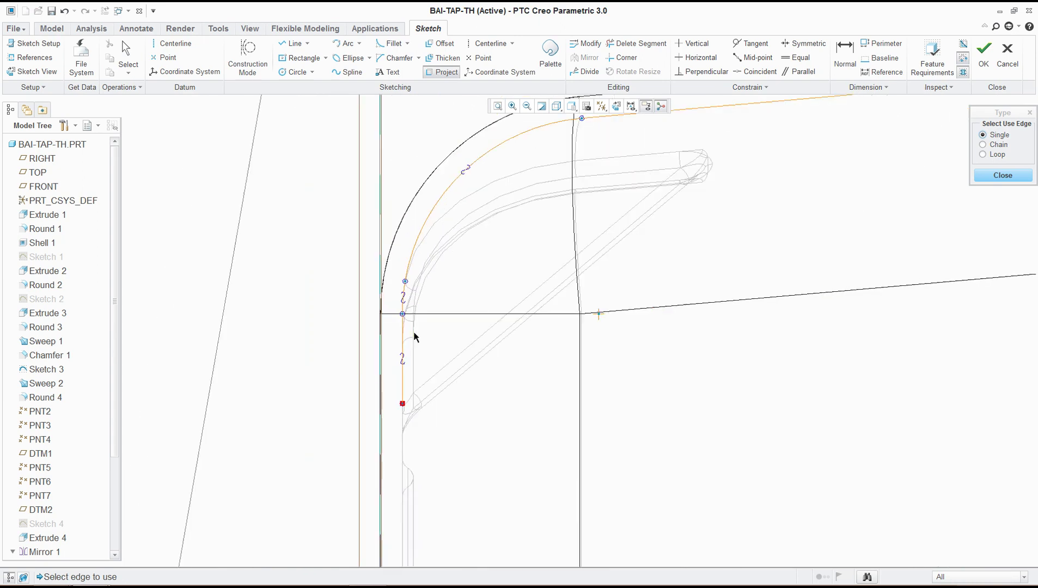
Consult the rib profile figure in the Word document, and sketch a diagonal line spanning about 21 horizontally between the projected side wall and seat edges.
{"action": "key", "text": "alt+Tab"}
{"action": "scroll", "coordinate": [583, 359], "scroll_direction": "down", "scroll_amount": 10}
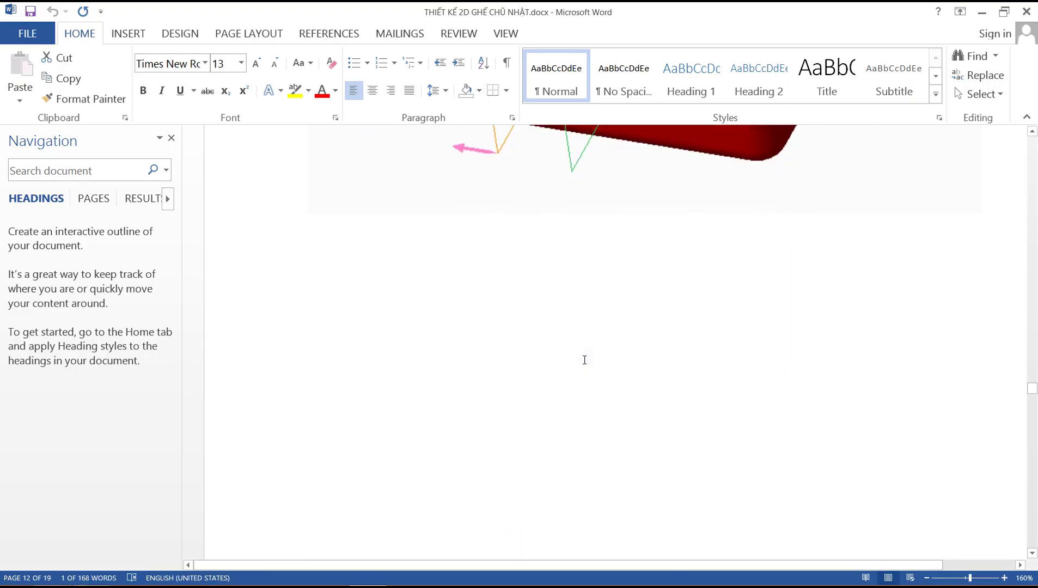
{"action": "scroll", "coordinate": [583, 360], "scroll_direction": "down", "scroll_amount": 8}
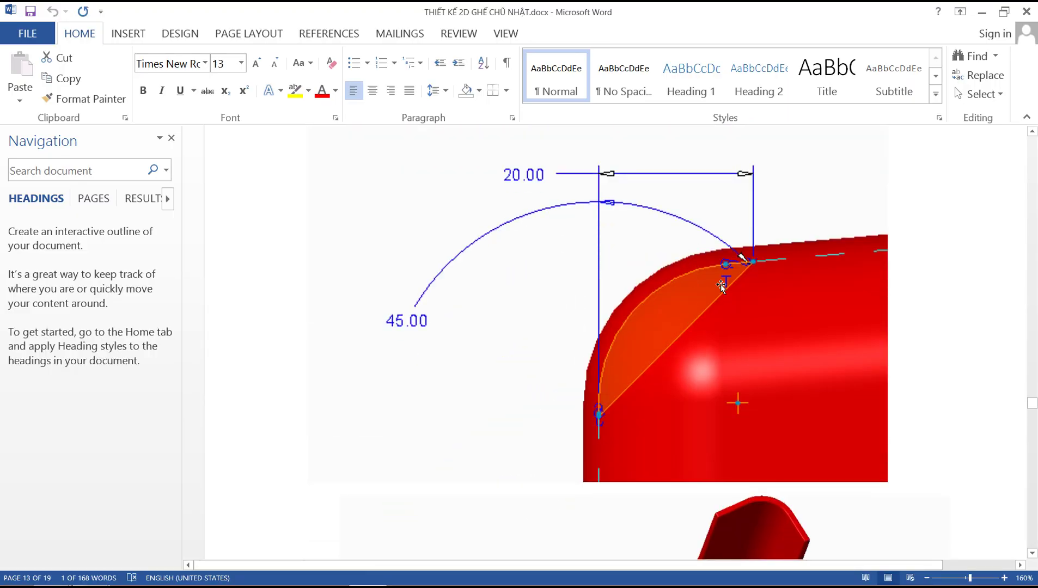
{"action": "key", "text": "alt+Tab"}
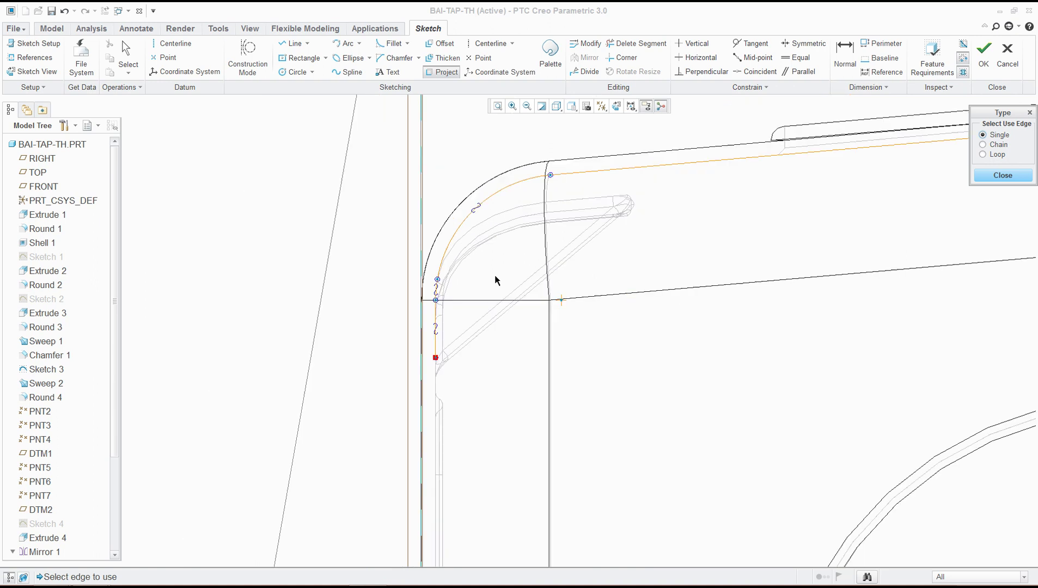
{"action": "left_click", "coordinate": [292, 44]}
{"action": "left_click", "coordinate": [585, 172]}
{"action": "left_click", "coordinate": [437, 332]}
{"action": "middle_click", "coordinate": [631, 380]}
{"action": "middle_click", "coordinate": [635, 378]}
Dimension the horizontal distance between the diagonal line's endpoints as 20, following the document's figure.
{"action": "key", "text": "alt+Tab"}
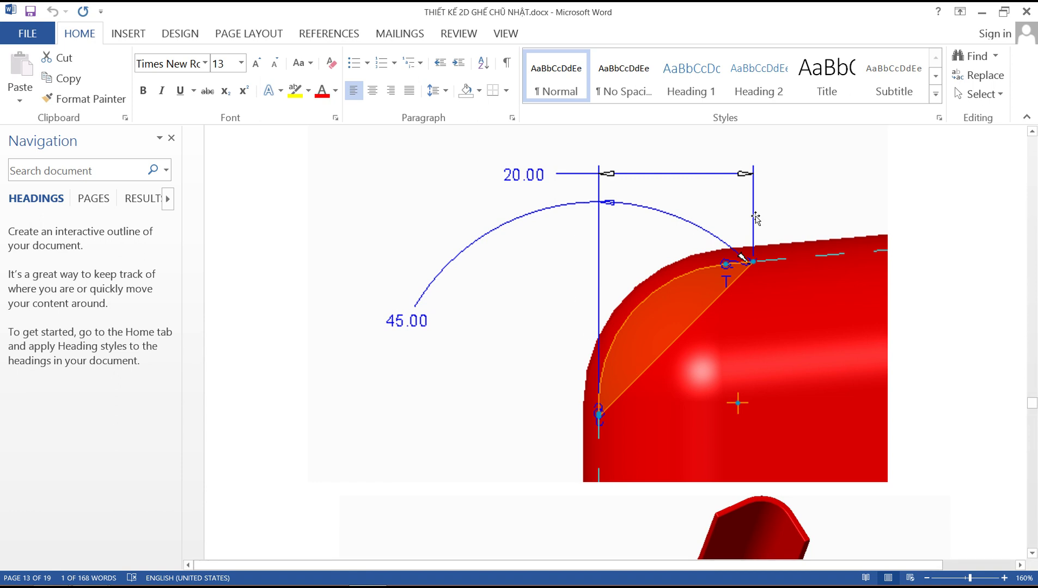
{"action": "key", "text": "alt+Tab"}
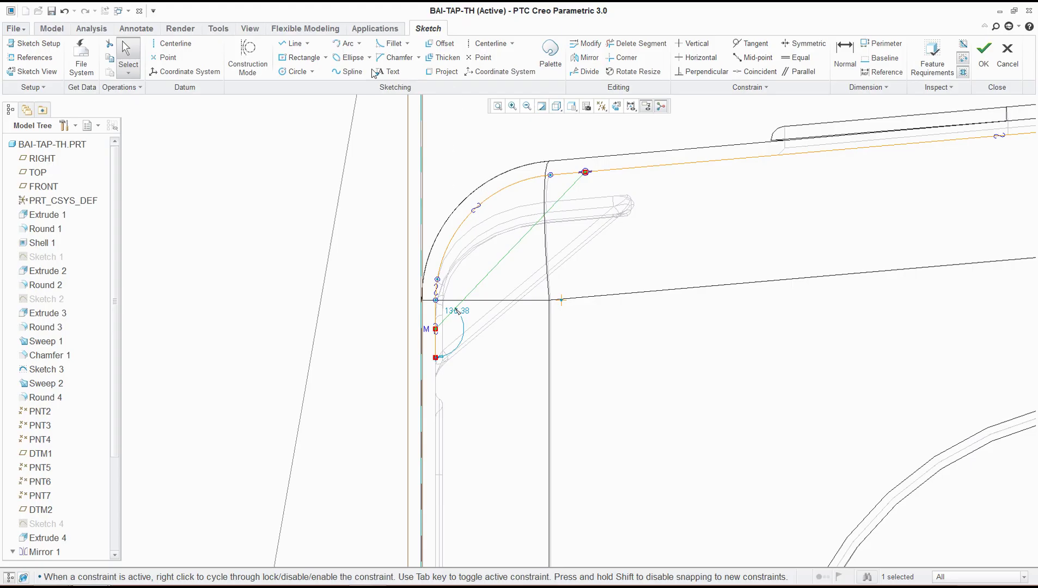
{"action": "key", "text": "alt+Tab"}
{"action": "key", "text": "alt+Tab"}
{"action": "left_click", "coordinate": [843, 55]}
{"action": "left_click", "coordinate": [435, 316]}
{"action": "left_click", "coordinate": [586, 173]}
{"action": "middle_click", "coordinate": [493, 135]}
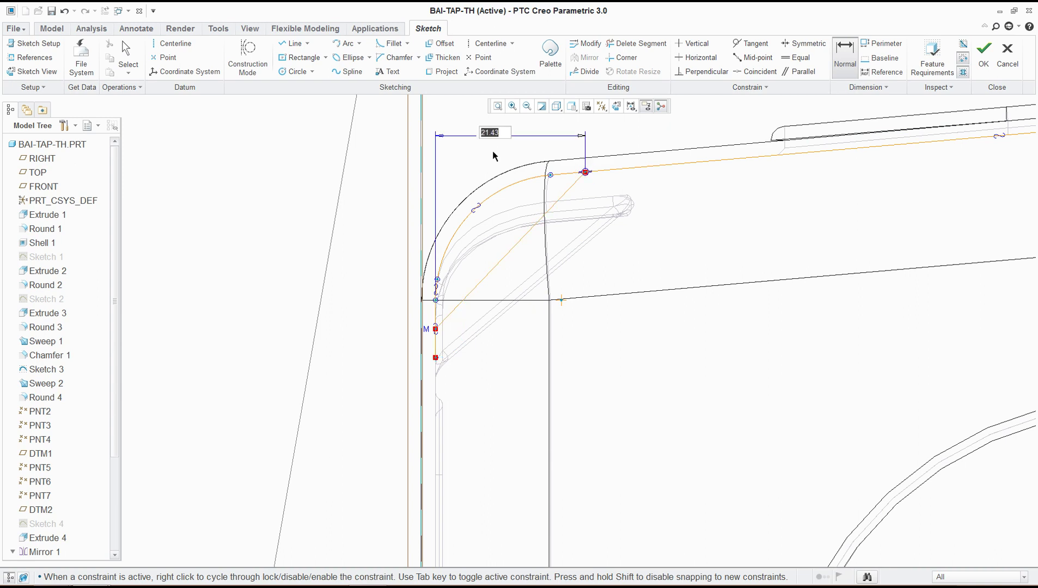
{"action": "key", "text": "Return"}
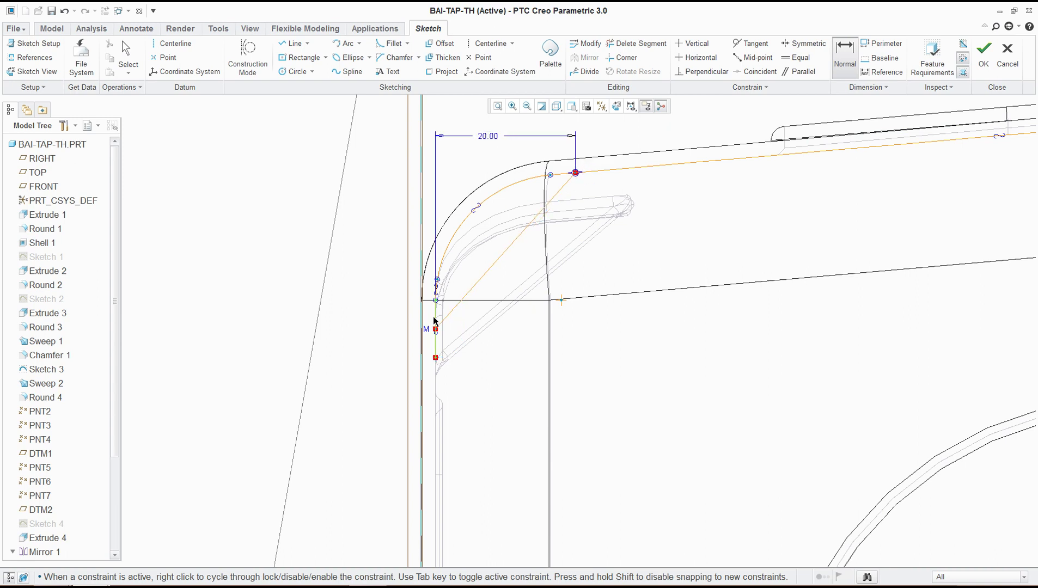
Dimension the diagonal line's angle to the seat edge as 45, deleting the conflicting midpoint constraint.
{"action": "key", "text": "alt+Tab"}
{"action": "key", "text": "alt+Tab"}
{"action": "left_click", "coordinate": [460, 297]}
{"action": "middle_click", "coordinate": [462, 274]}
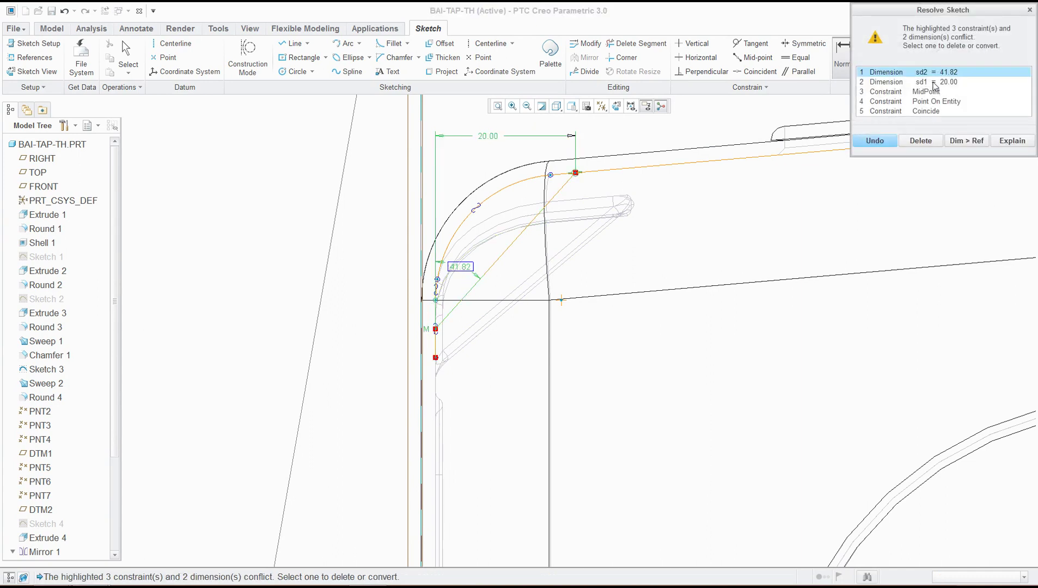
{"action": "left_click", "coordinate": [915, 92]}
{"action": "left_click", "coordinate": [920, 140]}
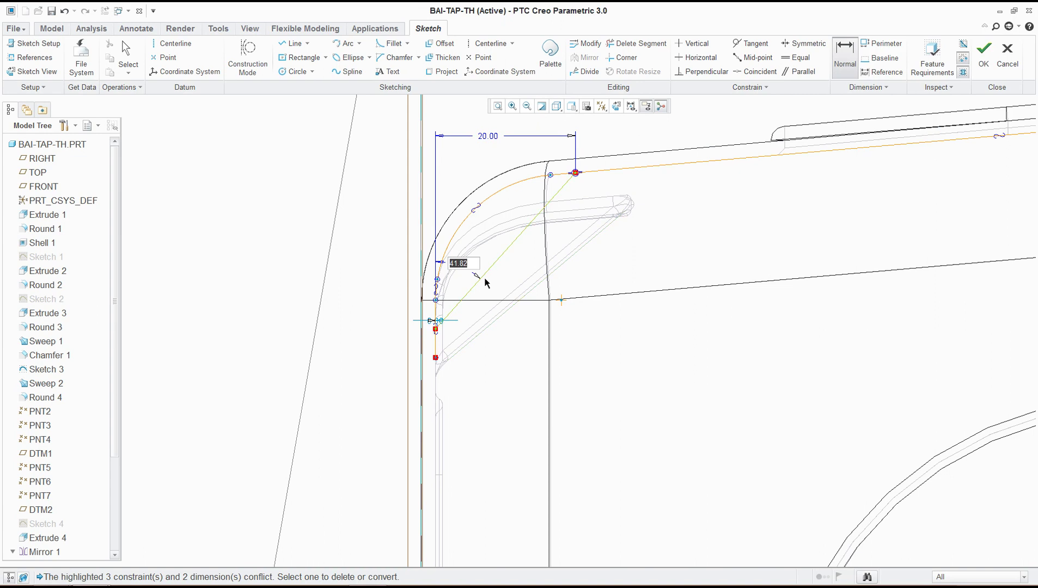
{"action": "key", "text": "Return"}
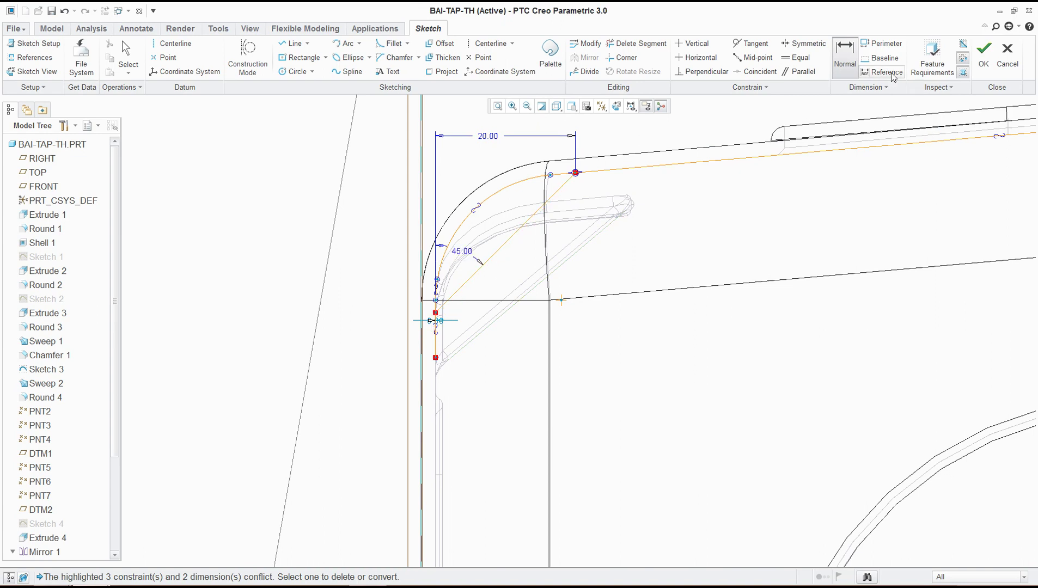
Trim the projected seat and side wall edges beyond the diagonal line to leave a closed rib profile.
{"action": "left_click", "coordinate": [626, 43]}
{"action": "left_click", "coordinate": [436, 339]}
{"action": "left_click", "coordinate": [611, 173]}
{"action": "middle_click", "coordinate": [677, 221]}
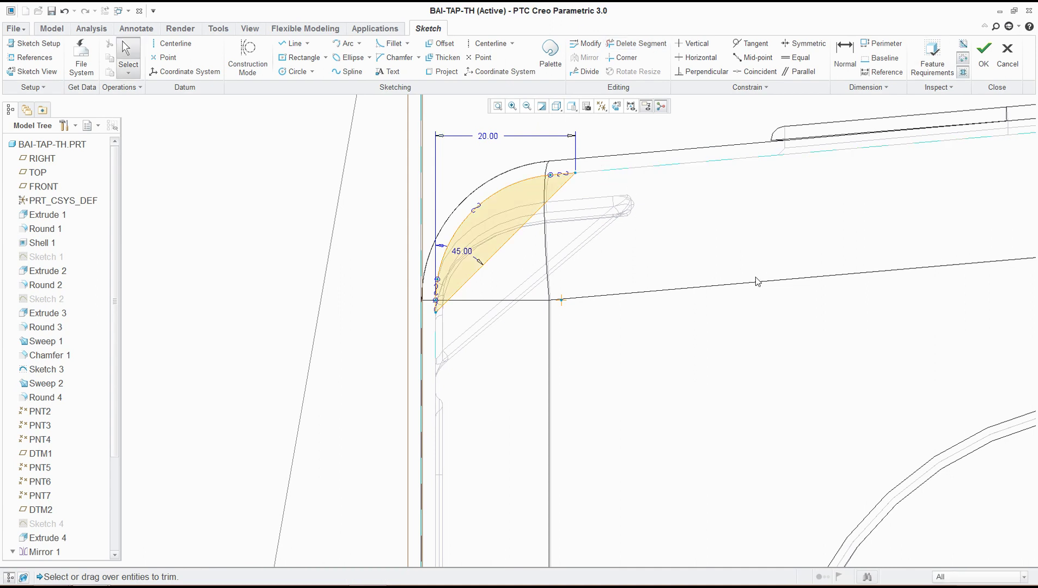
Display the model as Shading With Reflections and view the rib sketch in 3D.
{"action": "scroll", "coordinate": [707, 376], "scroll_direction": "up", "scroll_amount": 2}
{"action": "scroll", "coordinate": [711, 377], "scroll_direction": "down", "scroll_amount": 6}
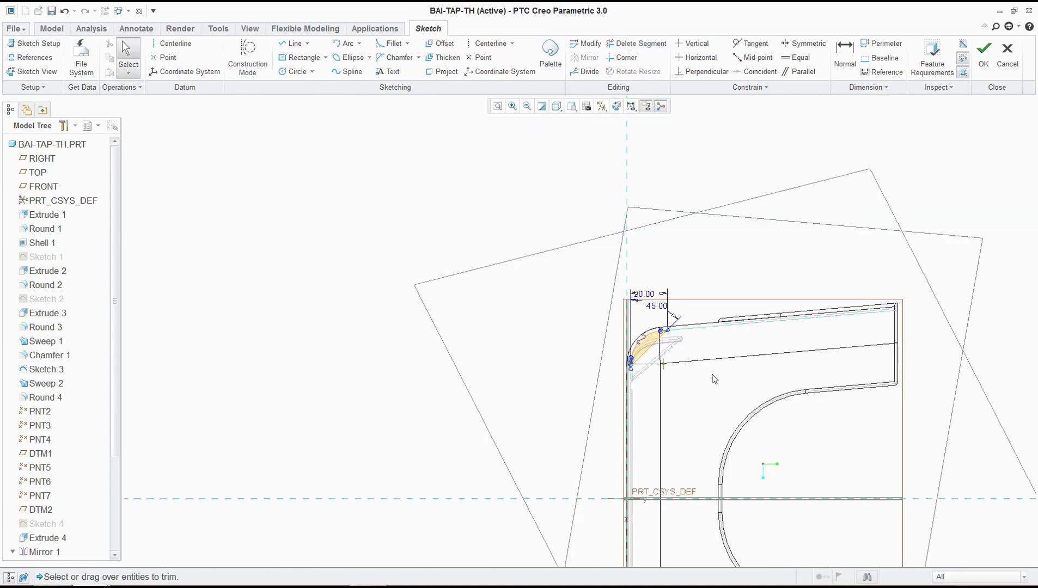
{"action": "left_click", "coordinate": [556, 106]}
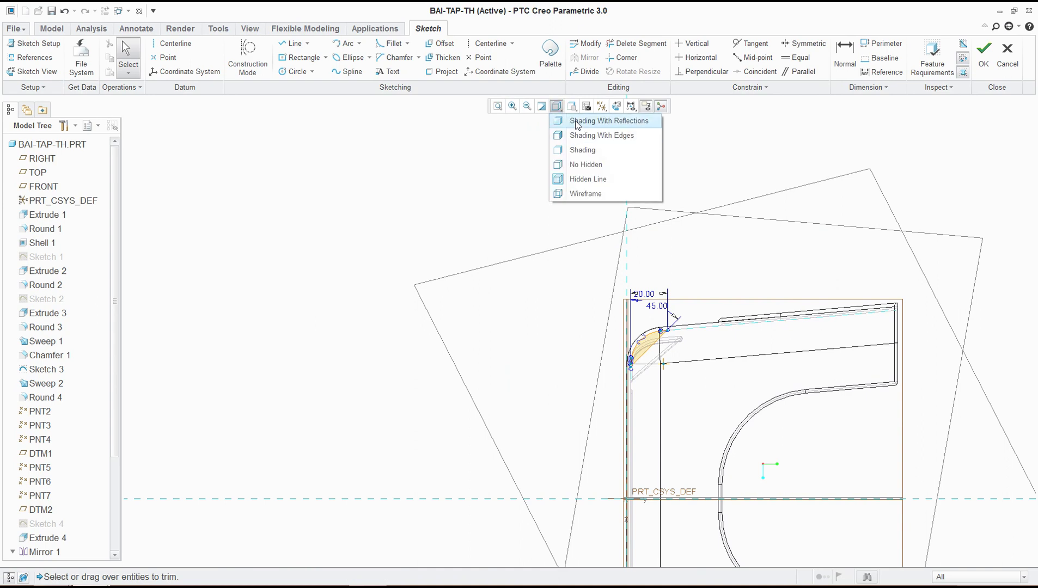
{"action": "left_click", "coordinate": [580, 124]}
{"action": "middle_click_drag", "start_coordinate": [754, 327], "coordinate": [660, 294]}
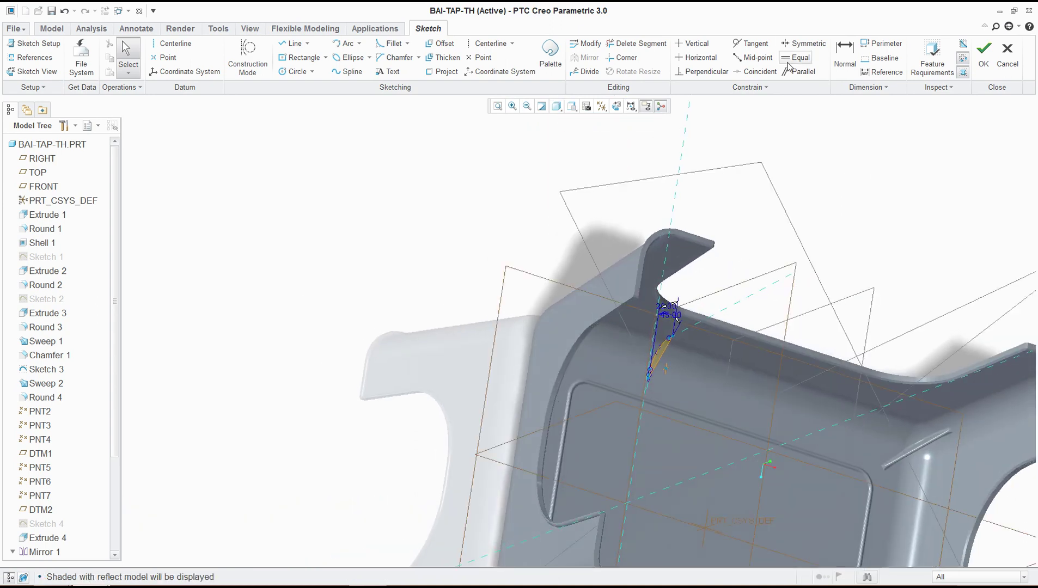
Finish the rib sketch and extrude it symmetrically about its sketch plane to a thickness of 2.
{"action": "left_click", "coordinate": [983, 55]}
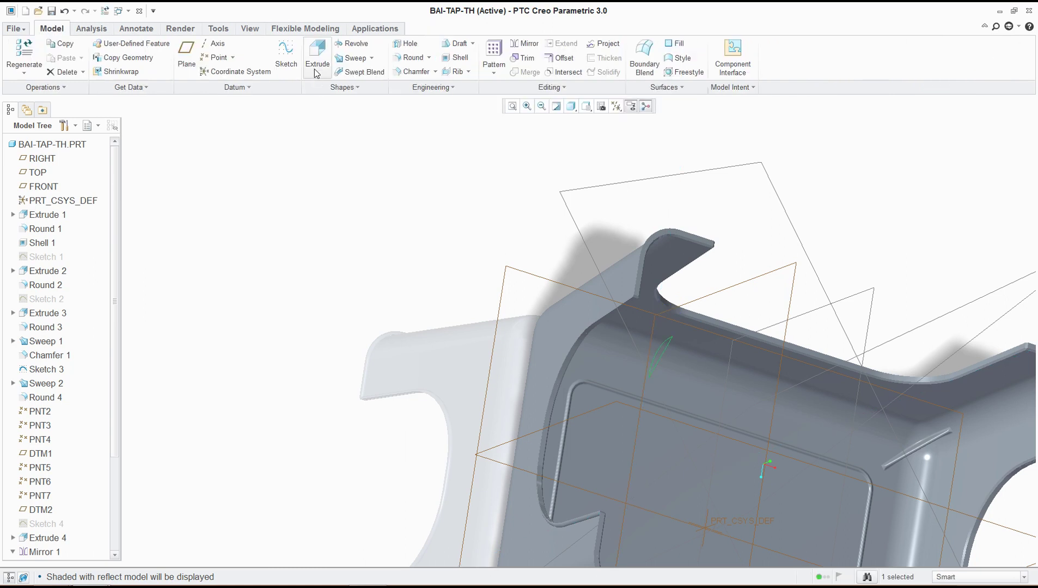
{"action": "left_click", "coordinate": [313, 69]}
{"action": "left_click", "coordinate": [60, 58]}
{"action": "left_click", "coordinate": [53, 91]}
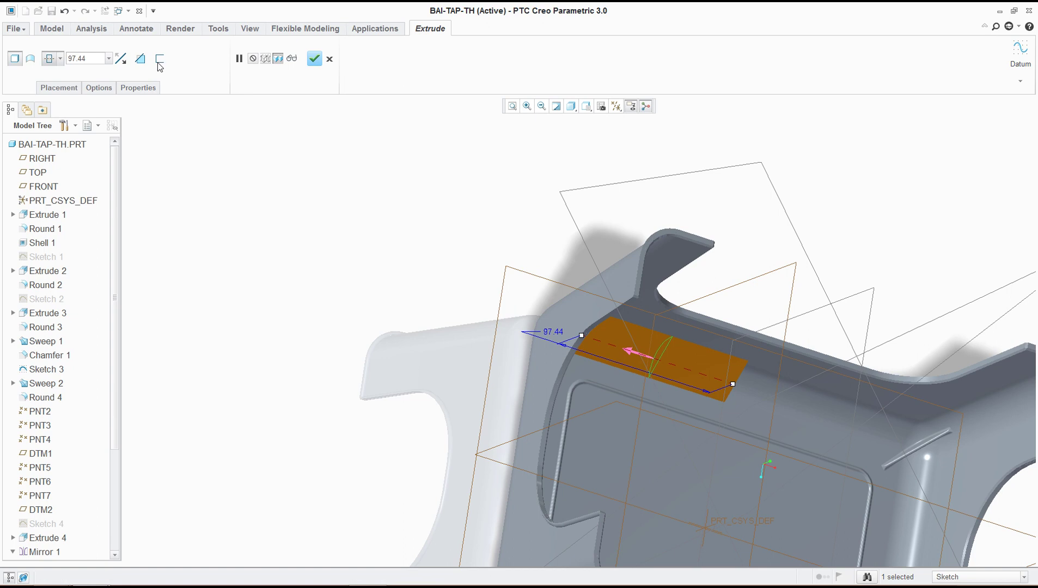
{"action": "type", "text": "2"}
{"action": "key", "text": "Return"}
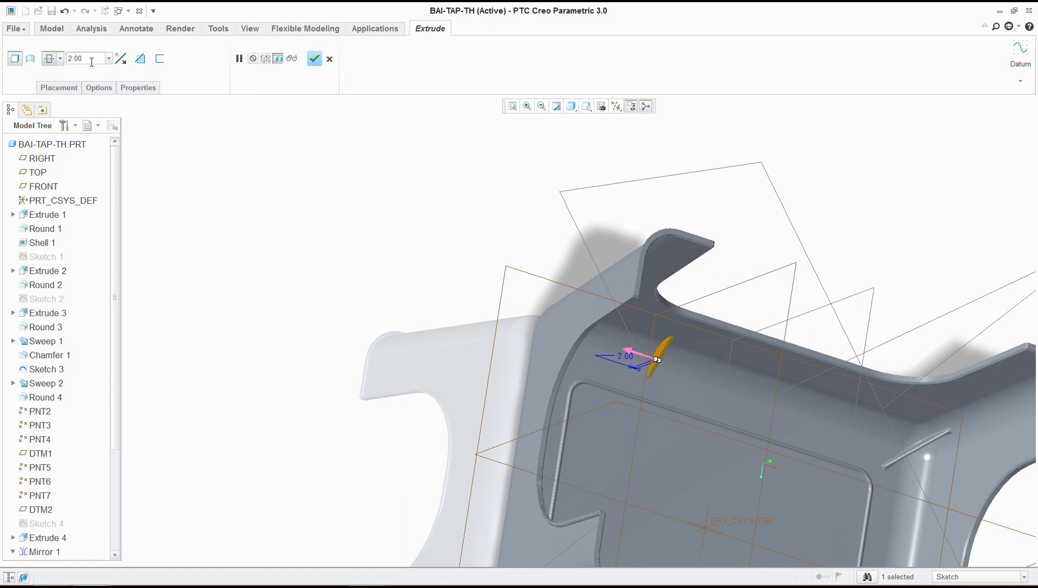
{"action": "left_click", "coordinate": [316, 61]}
Review the design document's section B21 figures for the placement and pattern of the side ribs.
{"action": "middle_click_drag", "start_coordinate": [644, 356], "coordinate": [674, 383]}
{"action": "key", "text": "alt+Tab"}
{"action": "scroll", "coordinate": [678, 400], "scroll_direction": "down", "scroll_amount": 10}
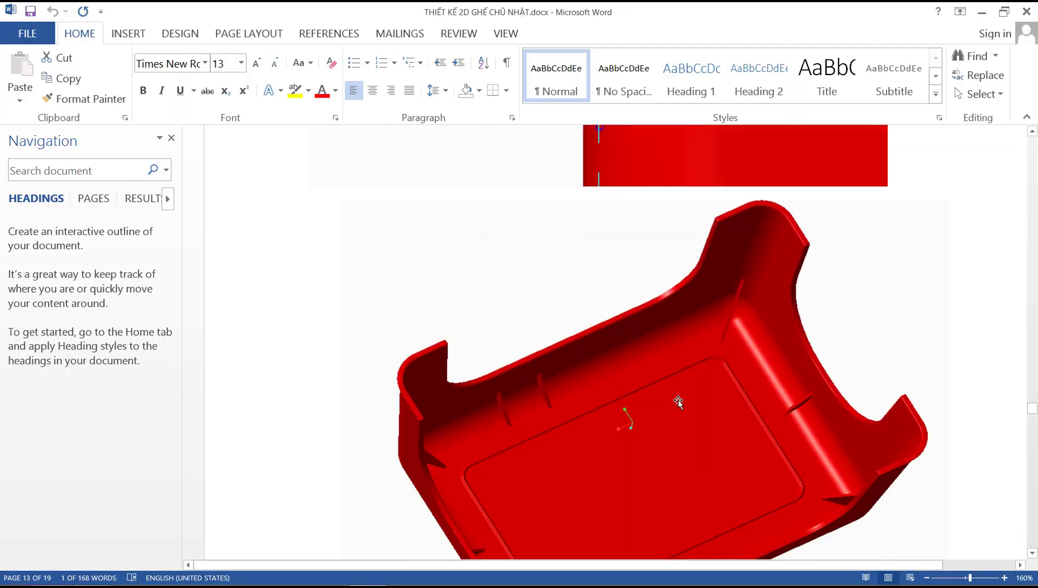
{"action": "scroll", "coordinate": [678, 401], "scroll_direction": "up", "scroll_amount": 10}
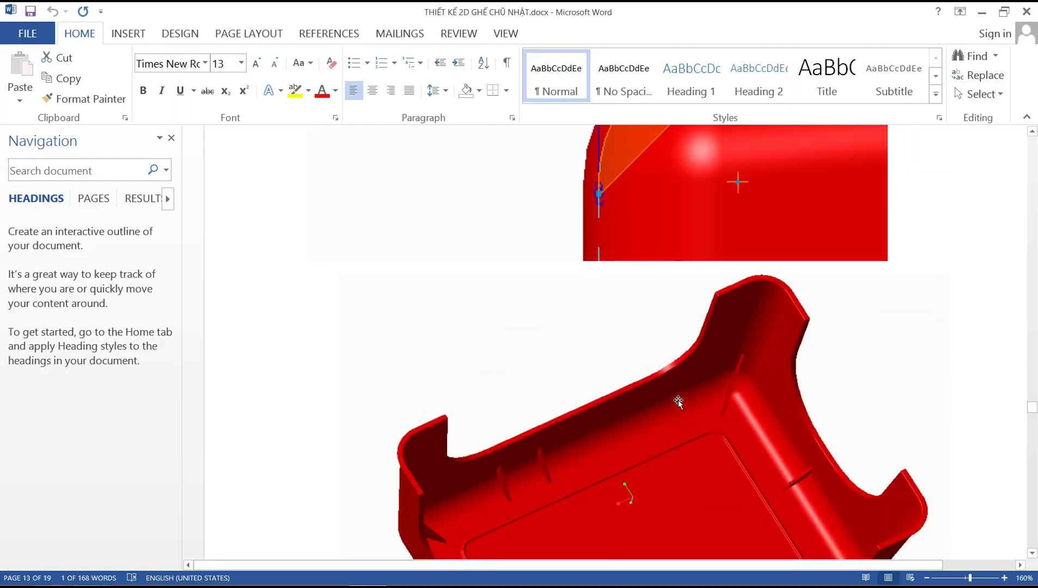
{"action": "scroll", "coordinate": [678, 399], "scroll_direction": "down", "scroll_amount": 5}
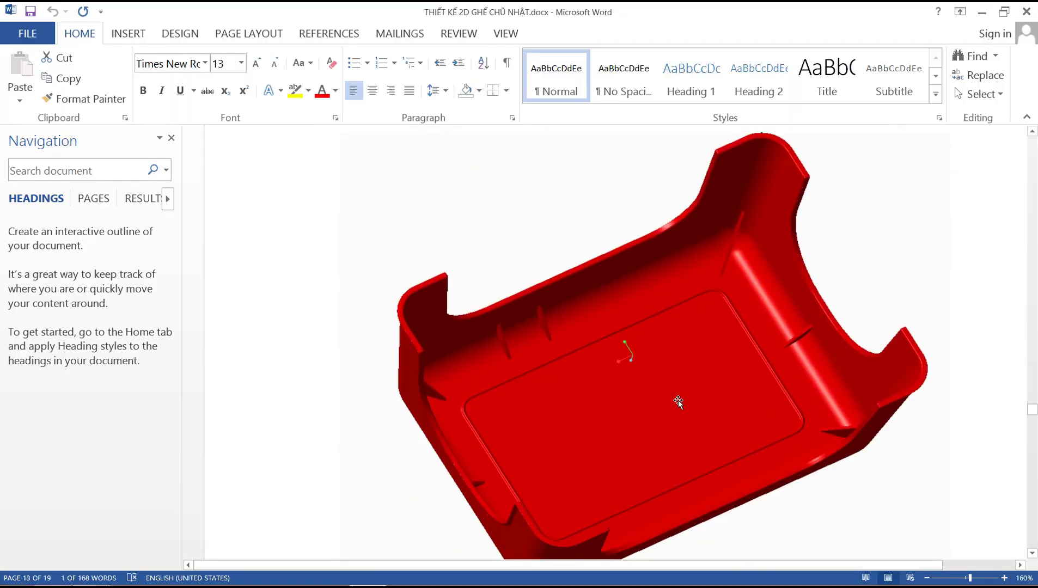
{"action": "scroll", "coordinate": [678, 400], "scroll_direction": "up", "scroll_amount": 6}
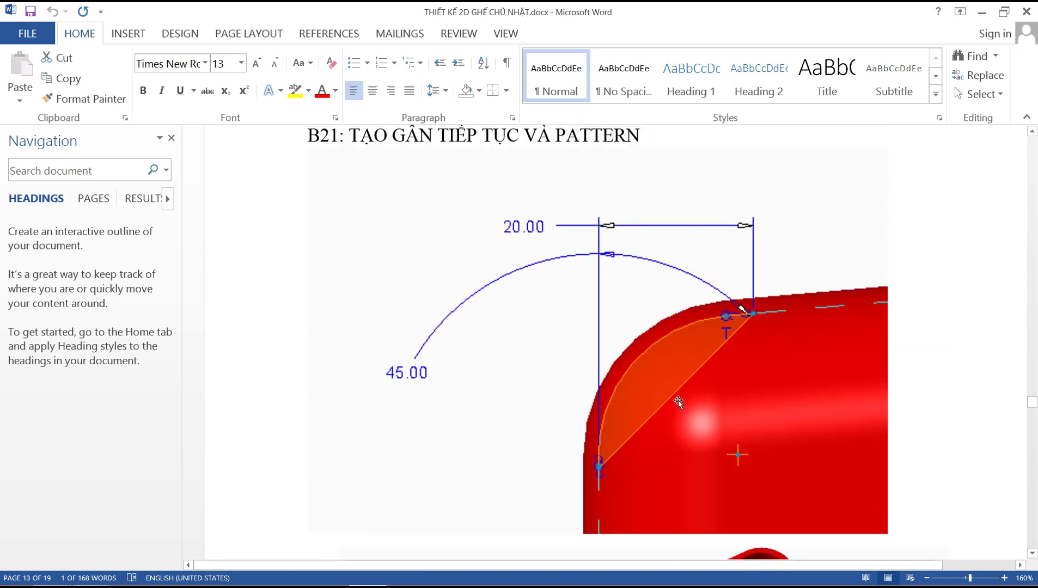
{"action": "scroll", "coordinate": [678, 402], "scroll_direction": "up", "scroll_amount": 5}
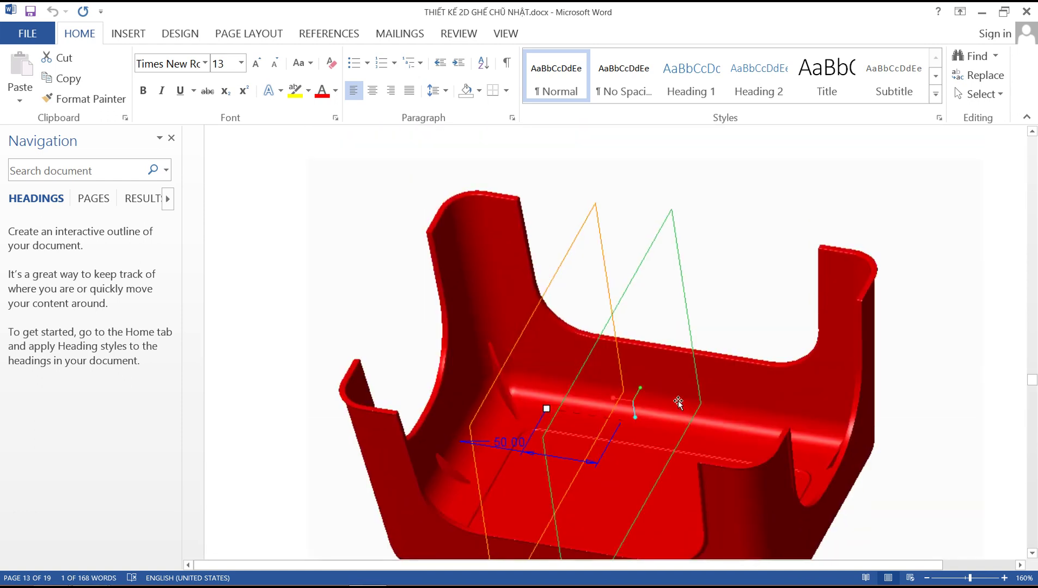
{"action": "scroll", "coordinate": [678, 402], "scroll_direction": "down", "scroll_amount": 1}
{"action": "key", "text": "alt+Tab"}
Create a datum plane offset 12.5 from DTM3 toward the stool's centre.
{"action": "mouse_move", "coordinate": [688, 406]}
{"action": "middle_mouse_down"}
{"action": "mouse_move", "coordinate": [697, 417]}
{"action": "mouse_move", "coordinate": [702, 403]}
{"action": "middle_mouse_up"}
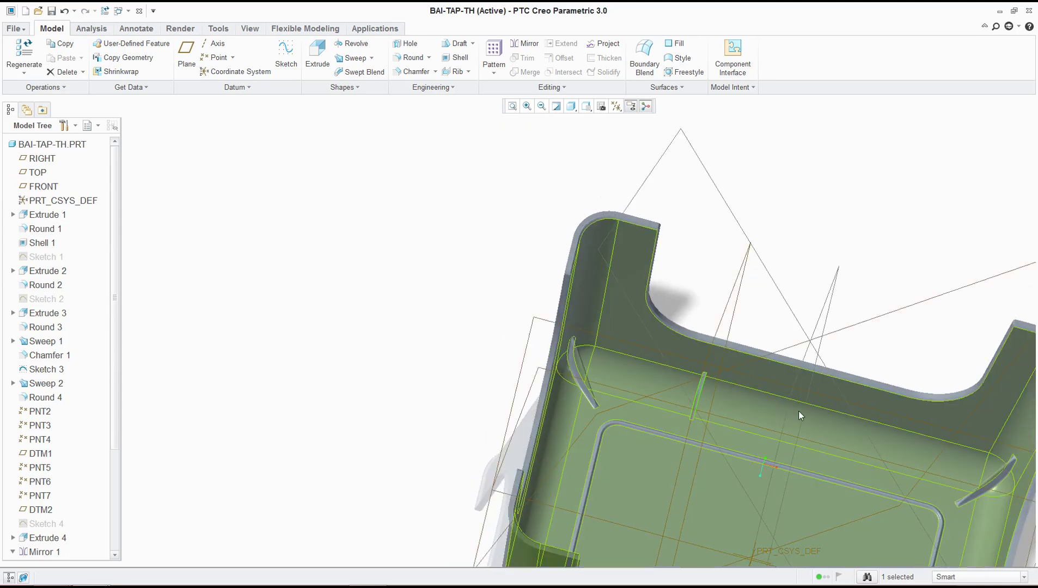
{"action": "left_click", "coordinate": [186, 55]}
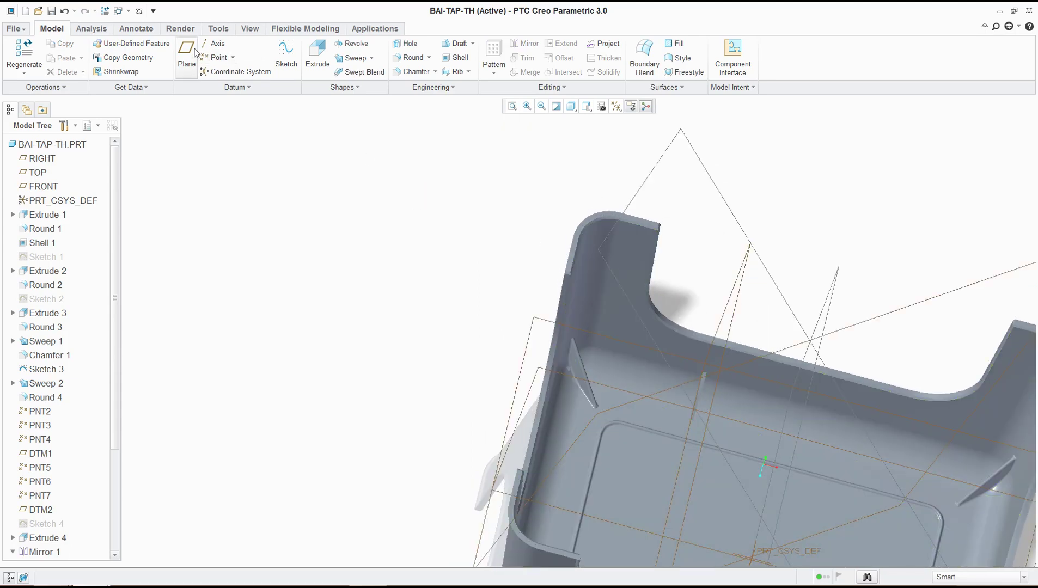
{"action": "left_click", "coordinate": [735, 291]}
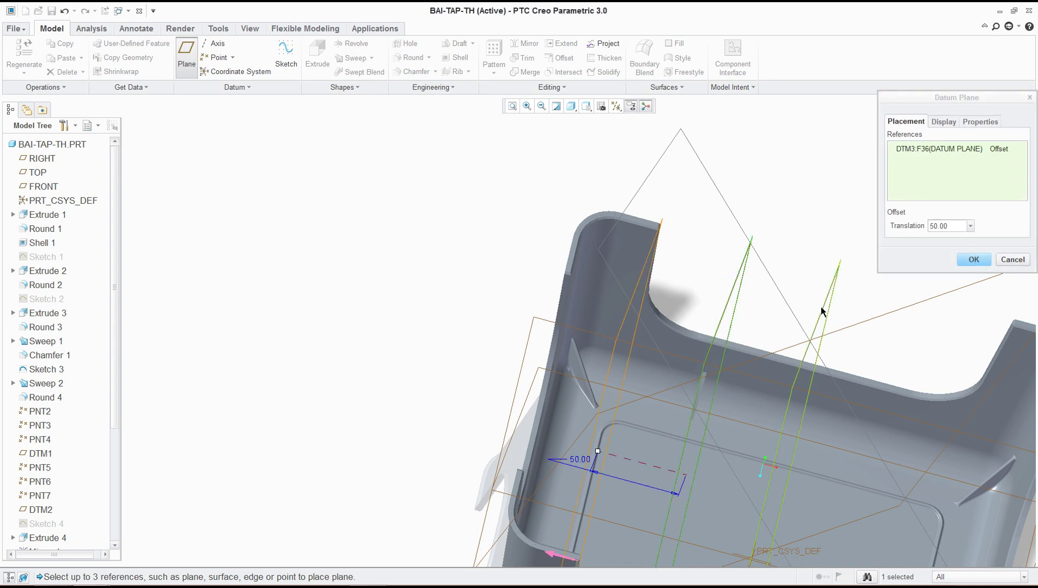
{"action": "double_click", "coordinate": [936, 227]}
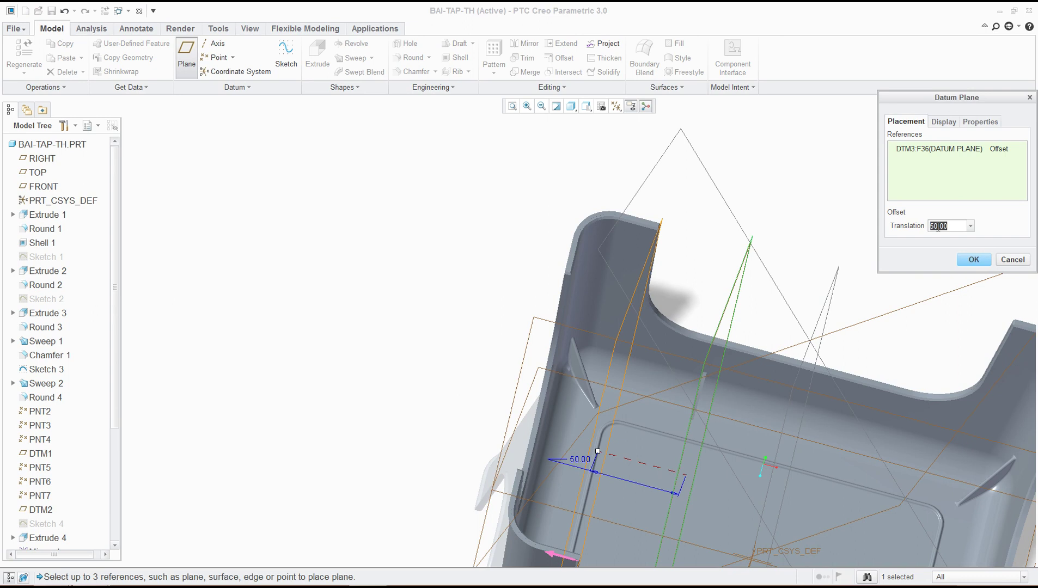
{"action": "type", "text": "25"}
{"action": "key", "text": "Return"}
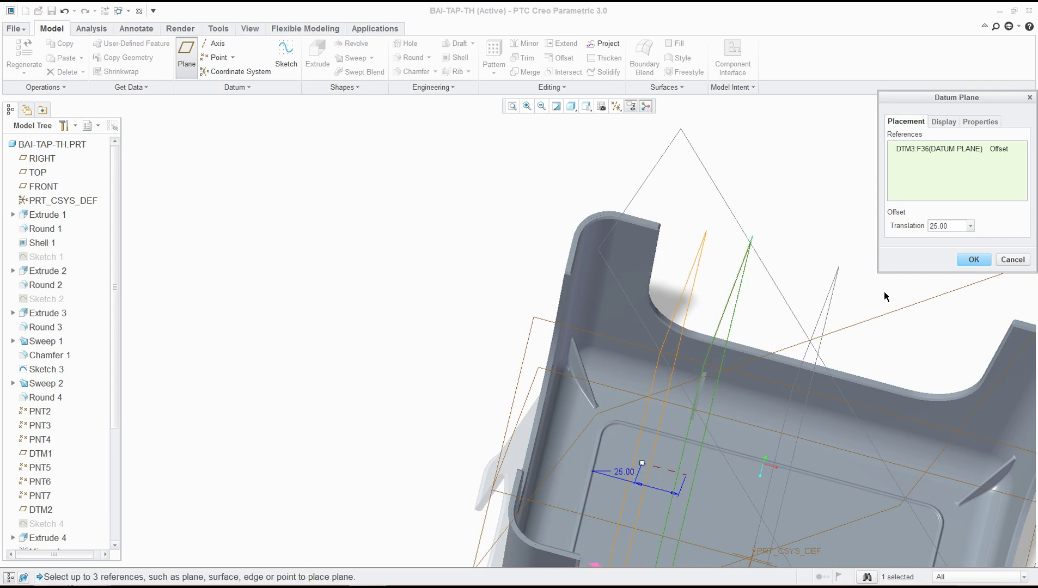
{"action": "left_click_drag", "start_coordinate": [642, 463], "coordinate": [742, 489]}
{"action": "left_click", "coordinate": [954, 226]}
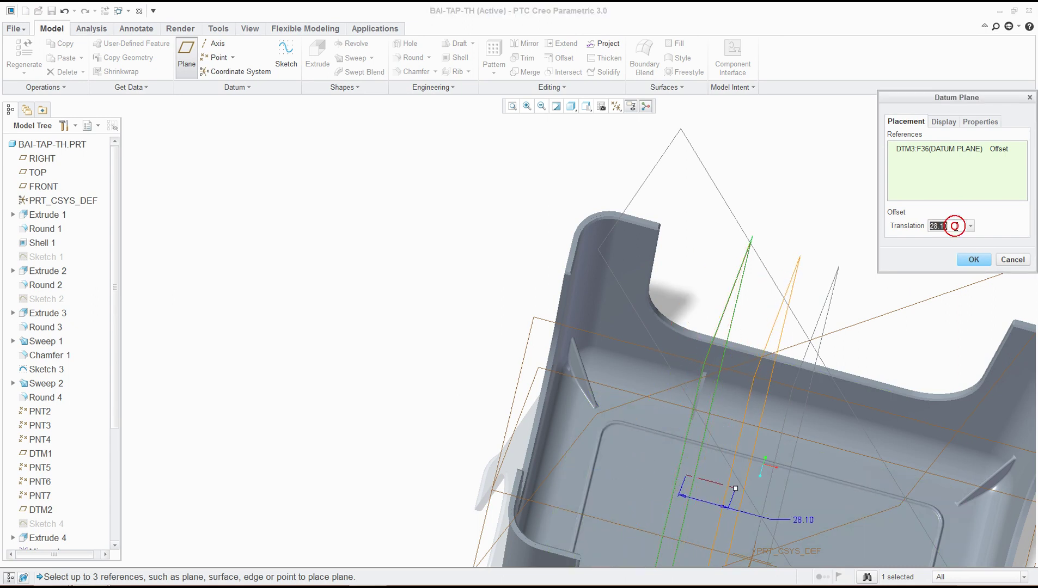
{"action": "type", "text": "12.5"}
{"action": "key", "text": "Return"}
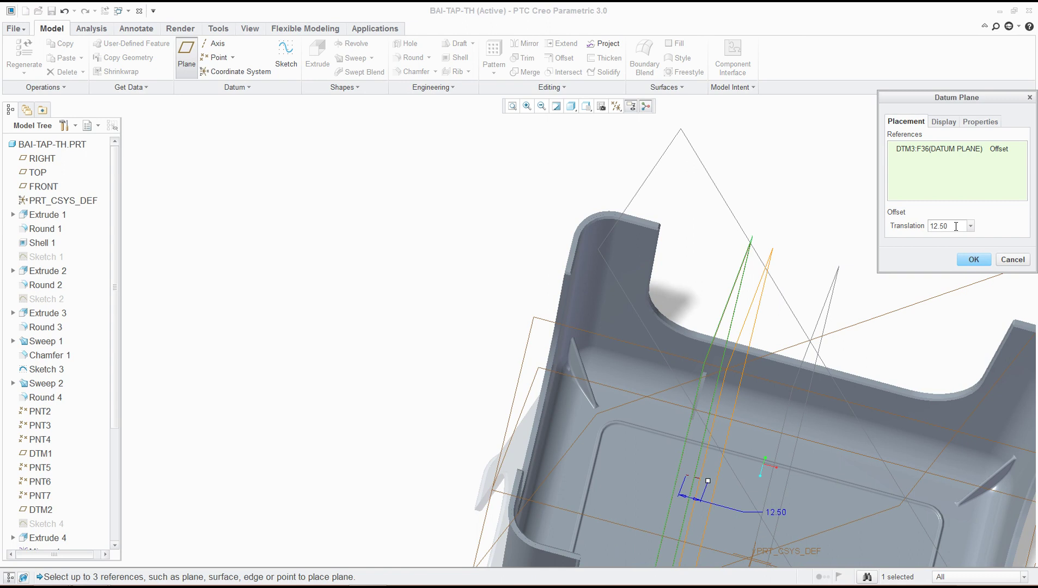
{"action": "left_click", "coordinate": [974, 260]}
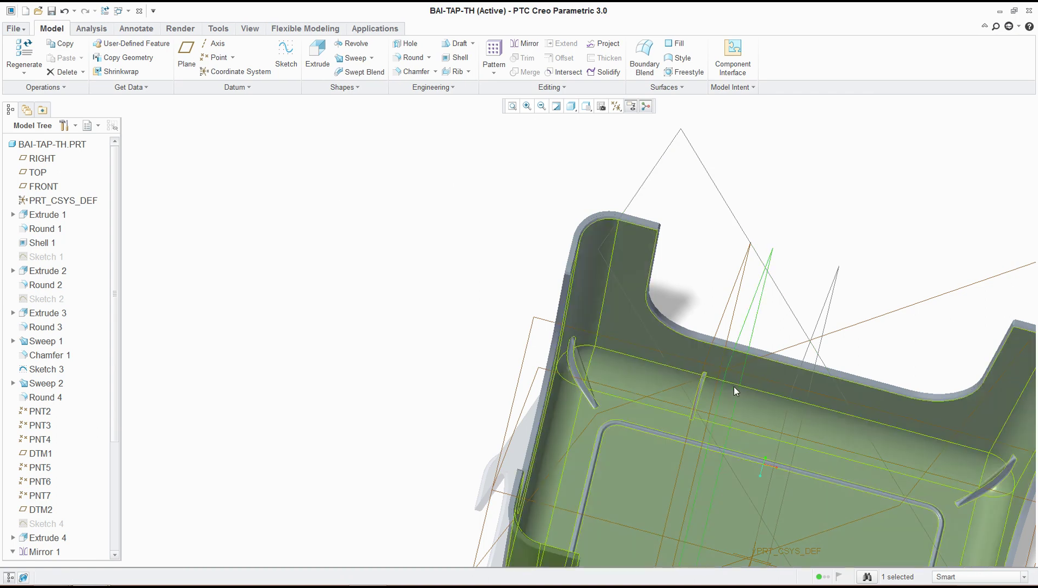
Mirror the extruded rib (Extrude 5) about the new offset plane DTM4.
{"action": "left_click", "coordinate": [377, 216]}
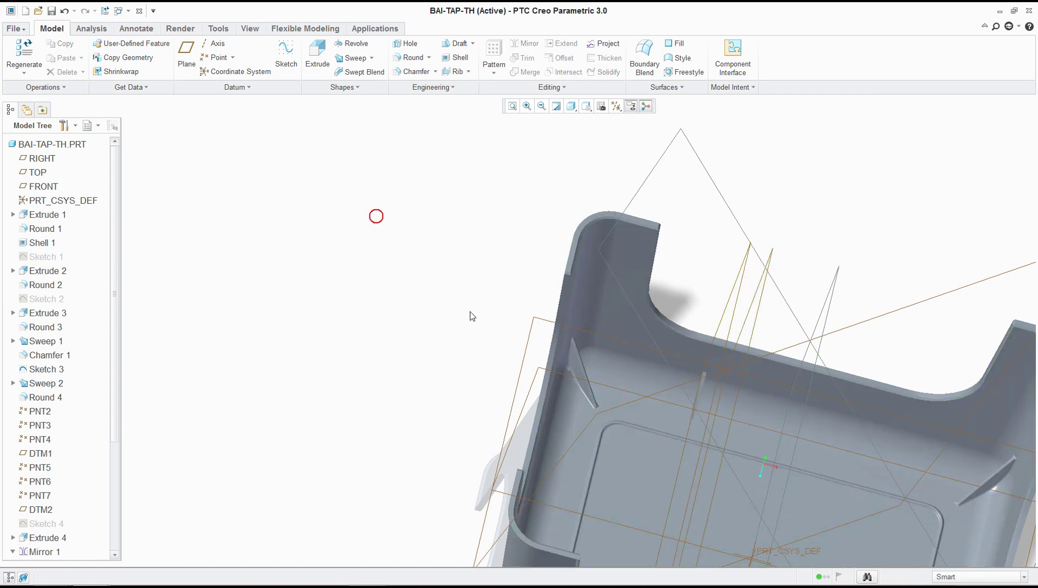
{"action": "scroll", "coordinate": [98, 479], "scroll_direction": "down", "scroll_amount": 4}
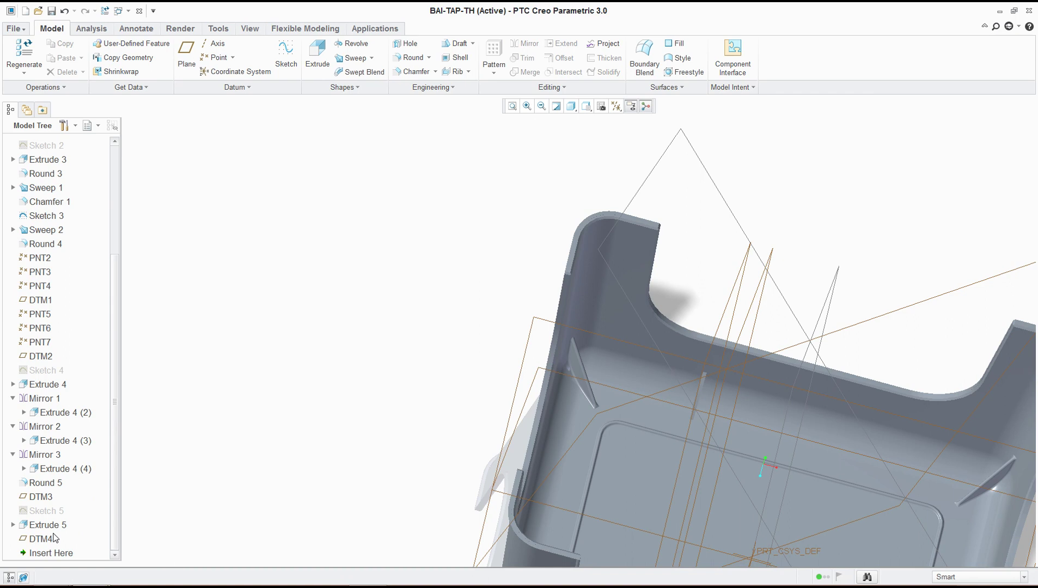
{"action": "left_click", "coordinate": [53, 526]}
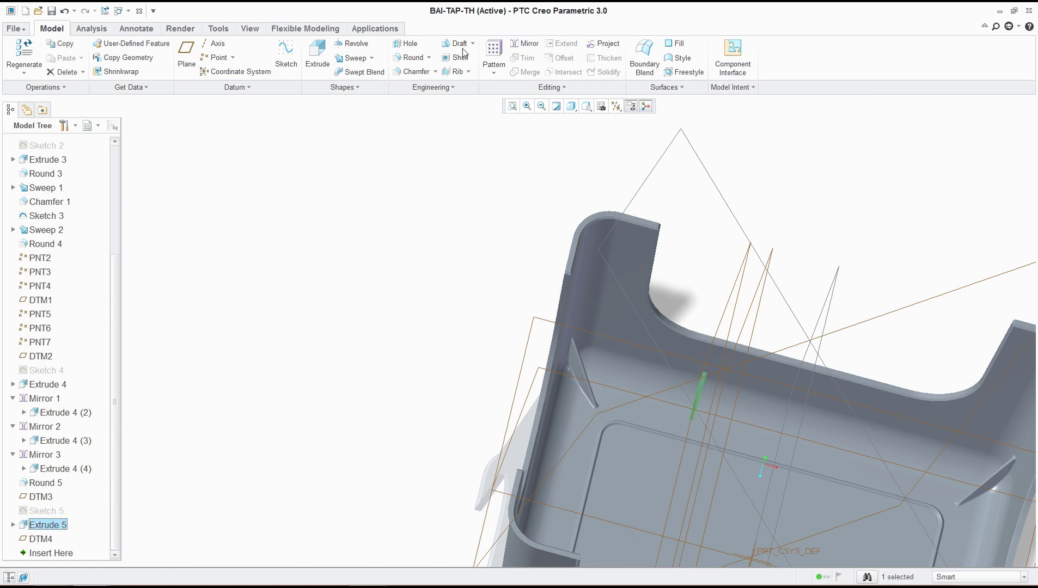
{"action": "left_click", "coordinate": [523, 47]}
{"action": "left_click", "coordinate": [766, 287]}
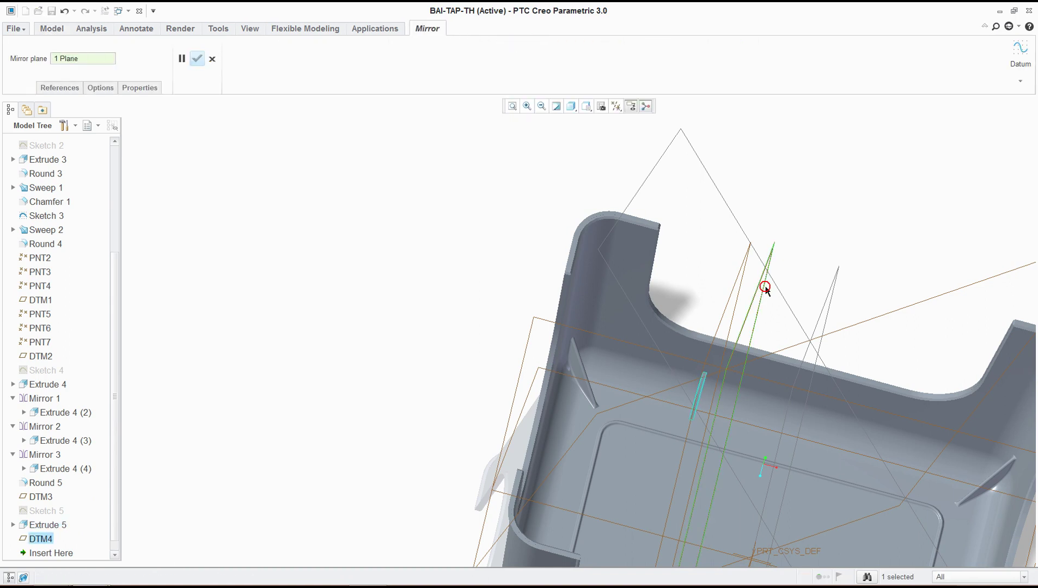
{"action": "left_click", "coordinate": [196, 59]}
{"action": "left_click", "coordinate": [349, 207]}
Mirror the pair of side ribs about the RIGHT plane to the other half of the same wall.
{"action": "left_click", "coordinate": [698, 403]}
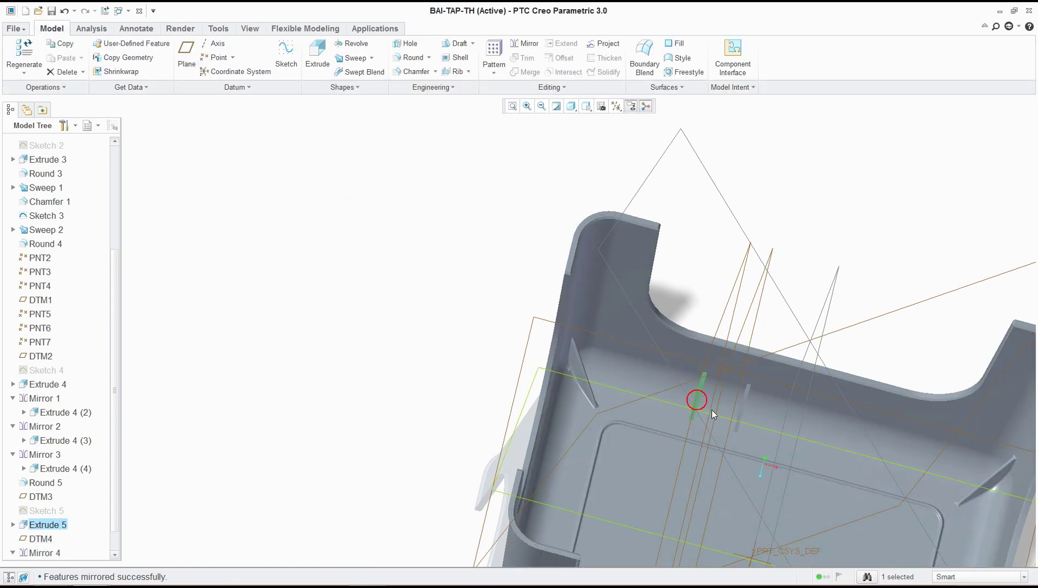
{"action": "left_click", "coordinate": [743, 406], "text": "ctrl"}
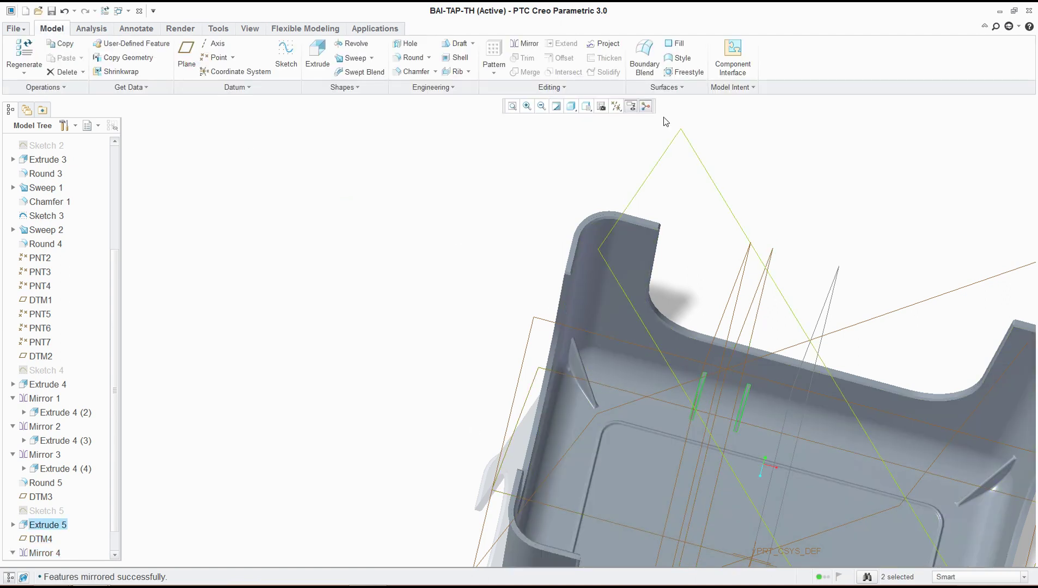
{"action": "left_click", "coordinate": [526, 43]}
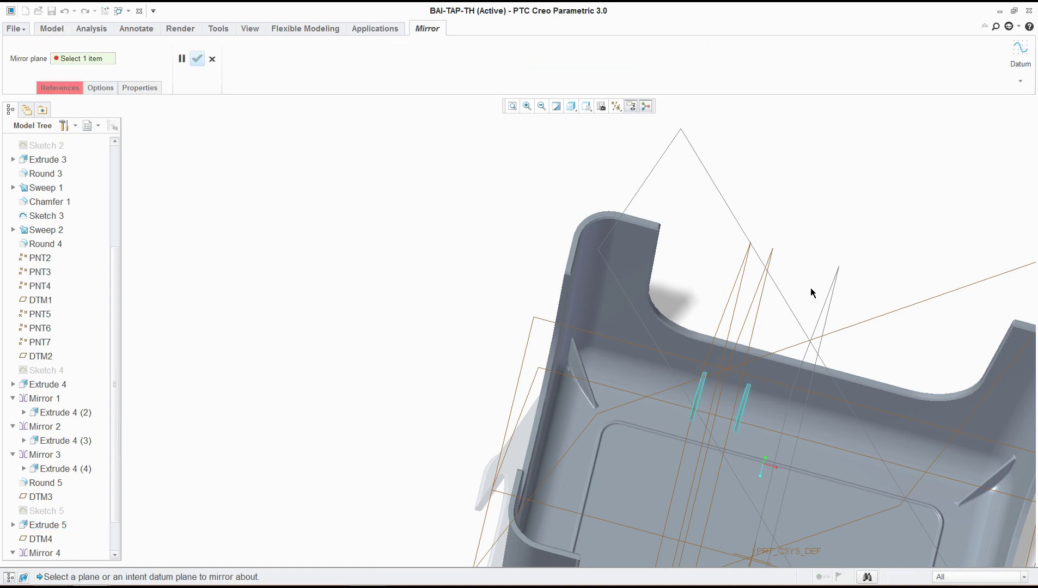
{"action": "left_click", "coordinate": [832, 293]}
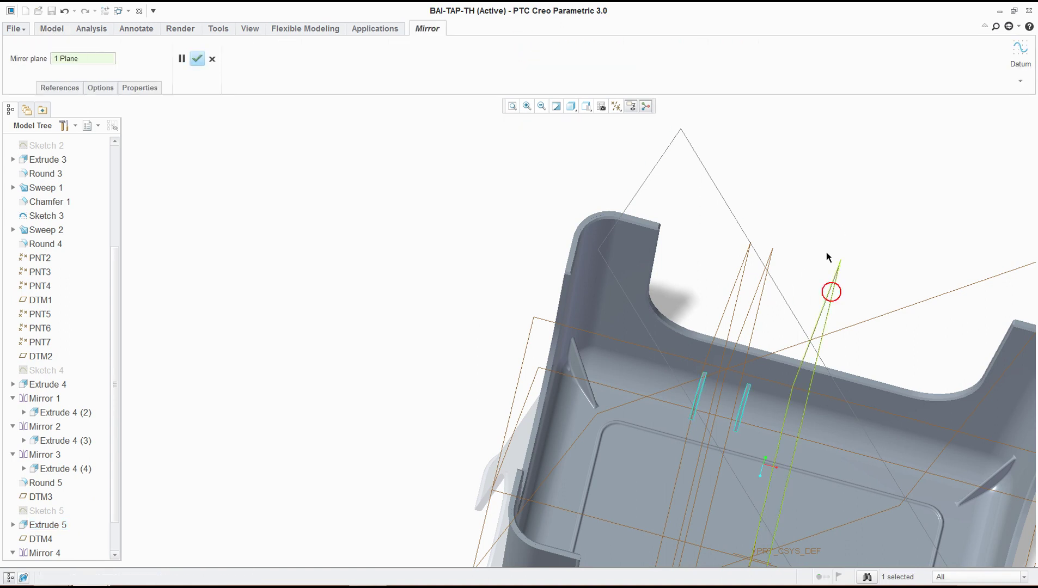
{"action": "left_click", "coordinate": [197, 59]}
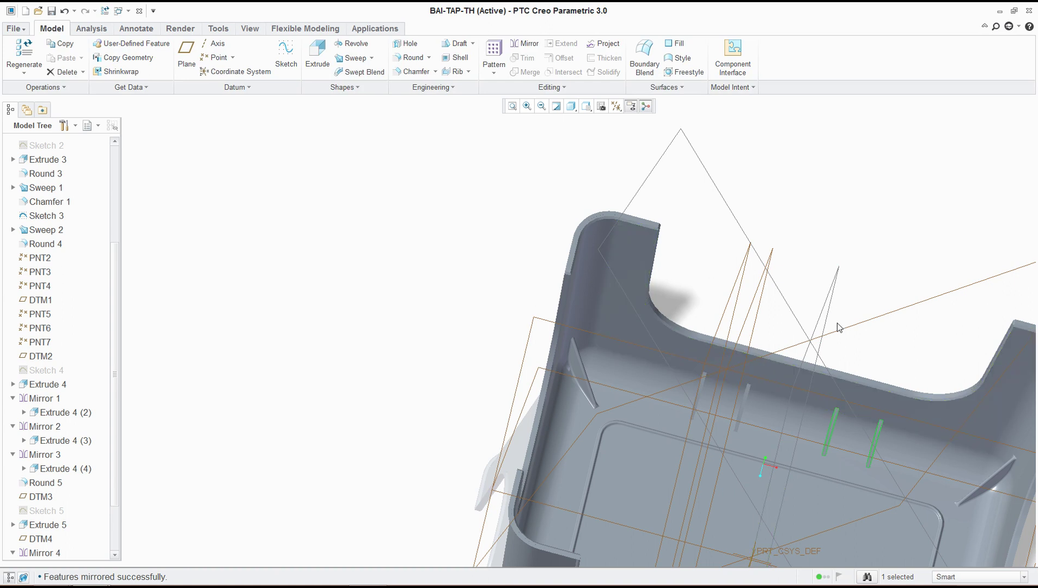
Mirror all four side ribs to the opposite long wall about the stool's central lengthwise datum plane.
{"action": "scroll", "coordinate": [834, 435], "scroll_direction": "up", "scroll_amount": 2}
{"action": "scroll", "coordinate": [832, 438], "scroll_direction": "up", "scroll_amount": 2}
{"action": "middle_click_drag", "start_coordinate": [838, 455], "coordinate": [914, 373]}
{"action": "left_click", "coordinate": [914, 374]}
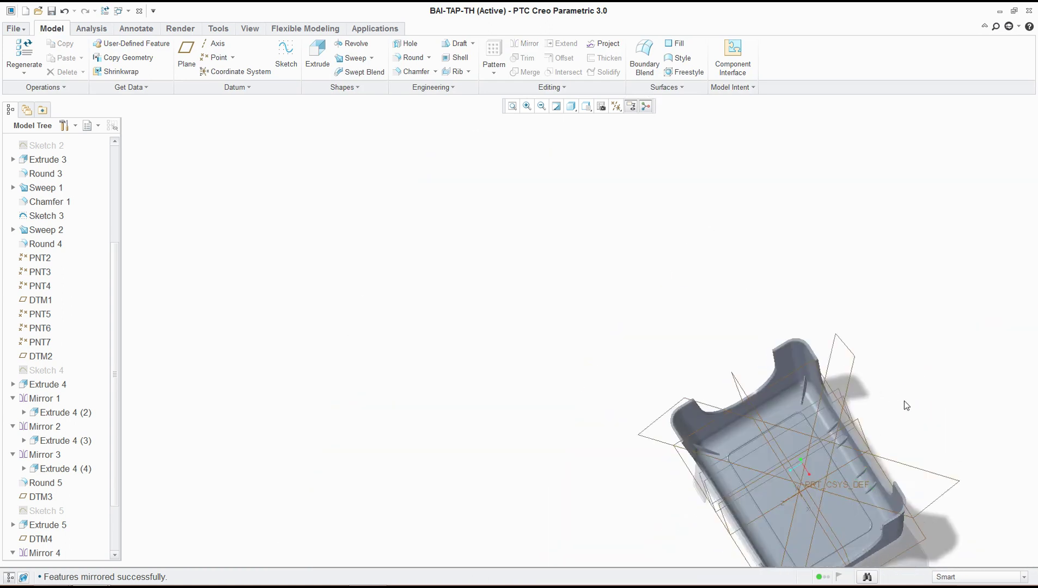
{"action": "scroll", "coordinate": [854, 443], "scroll_direction": "down", "scroll_amount": 5}
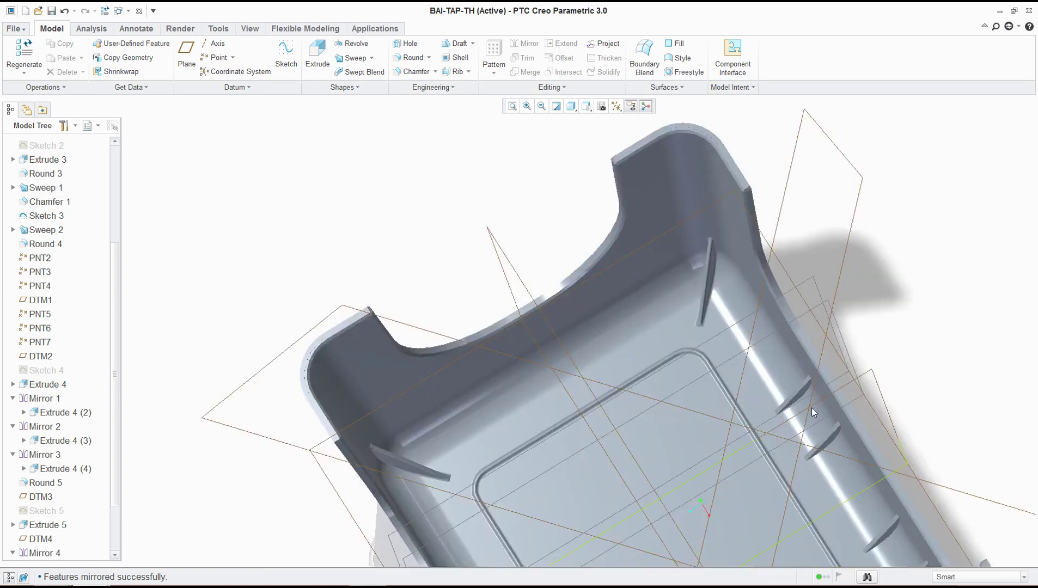
{"action": "left_click", "coordinate": [802, 392]}
{"action": "middle_click_drag", "start_coordinate": [899, 425], "coordinate": [818, 341]}
{"action": "left_click", "coordinate": [806, 338], "text": "ctrl"}
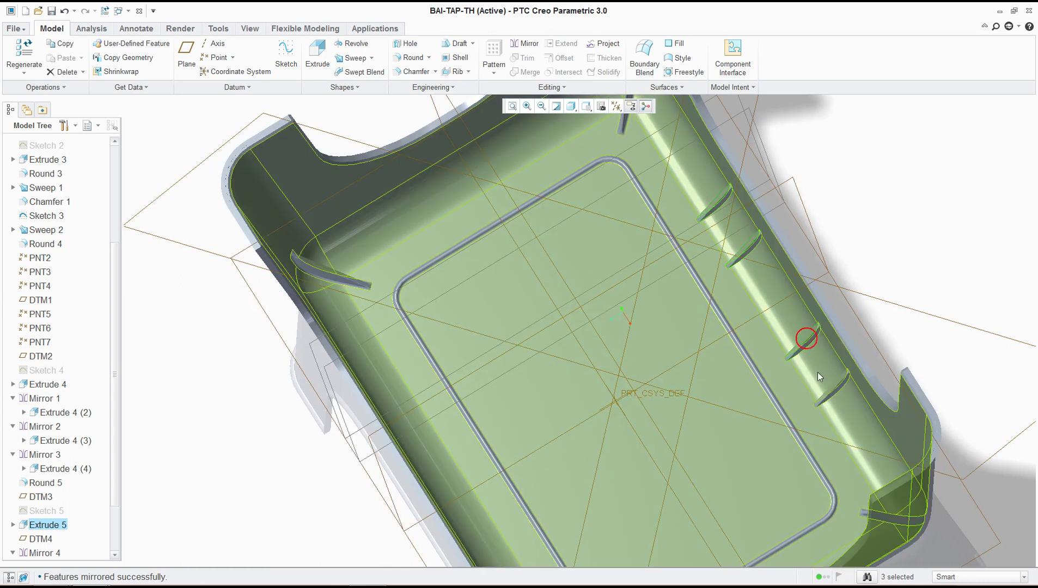
{"action": "left_click", "coordinate": [834, 388], "text": "ctrl"}
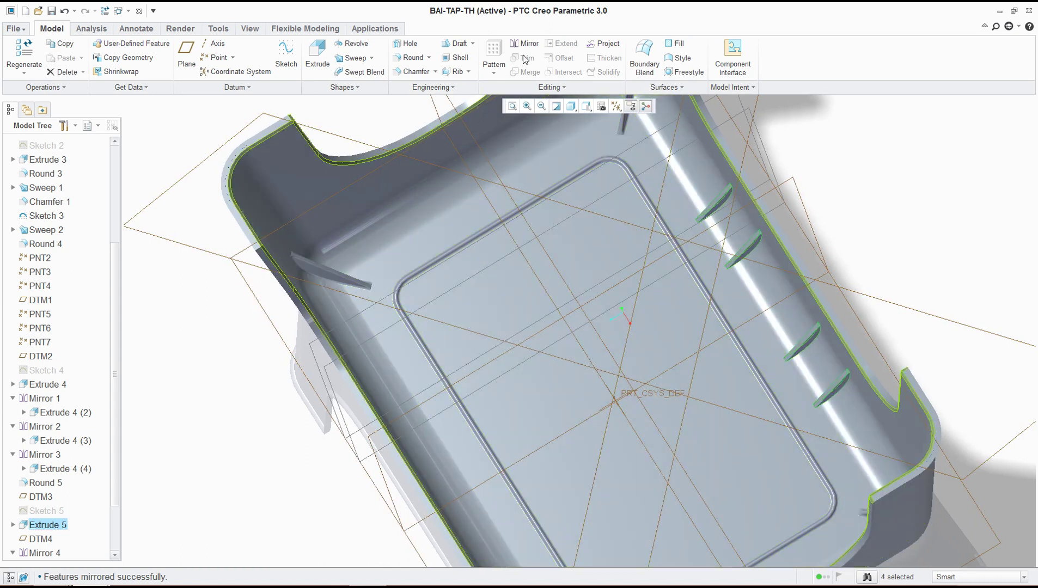
{"action": "left_click", "coordinate": [523, 43]}
{"action": "left_click", "coordinate": [474, 140]}
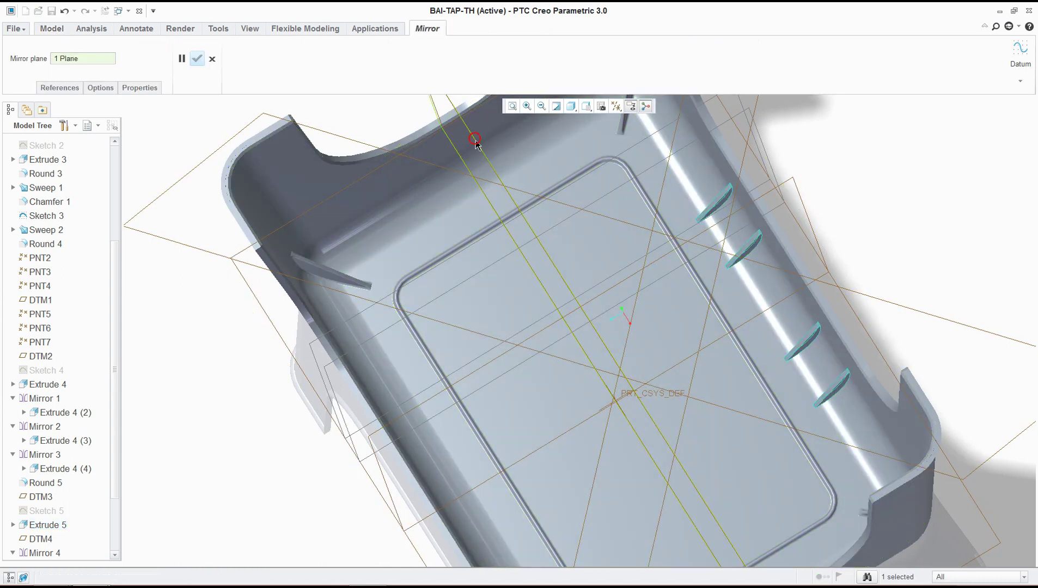
{"action": "left_click", "coordinate": [197, 59]}
Inspect the ribs on both long walls and compare them with the design document.
{"action": "scroll", "coordinate": [554, 514], "scroll_direction": "down", "scroll_amount": 3}
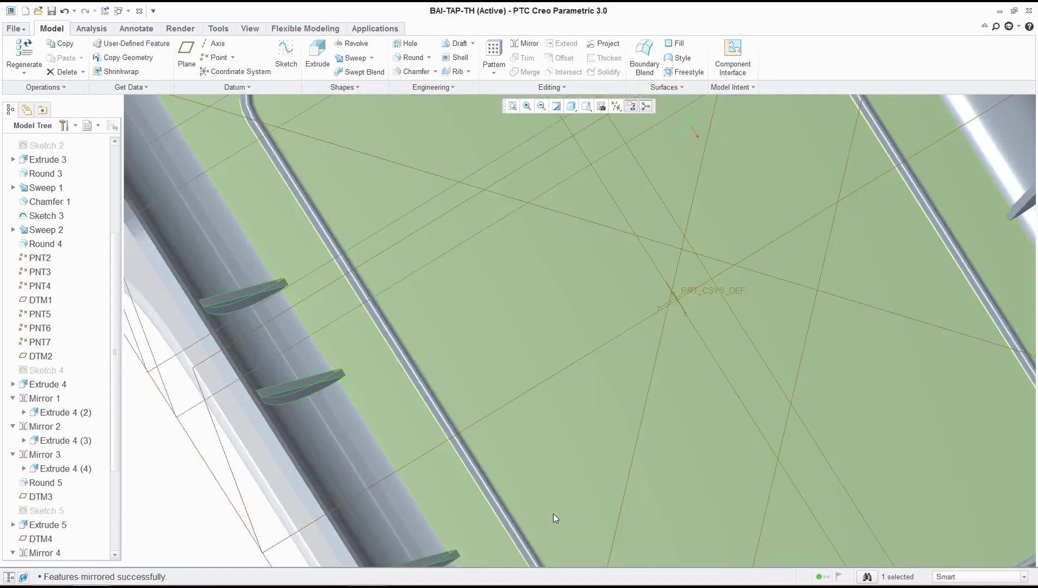
{"action": "scroll", "coordinate": [553, 514], "scroll_direction": "up", "scroll_amount": 5}
{"action": "middle_click_drag", "start_coordinate": [555, 521], "coordinate": [544, 473]}
{"action": "left_click", "coordinate": [952, 420]}
{"action": "mouse_move", "coordinate": [90, 573]}
{"action": "left_click", "coordinate": [119, 507]}
{"action": "scroll", "coordinate": [631, 354], "scroll_direction": "down", "scroll_amount": 3}
{"action": "middle_click_drag", "start_coordinate": [637, 361], "coordinate": [690, 403]}
{"action": "key", "text": "alt+Tab"}
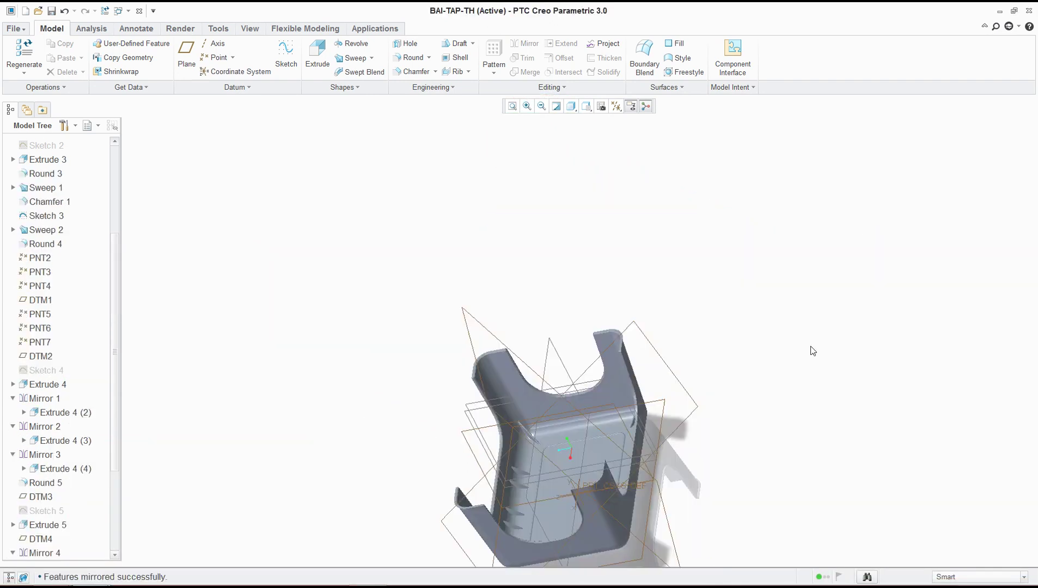
{"action": "middle_click_drag", "start_coordinate": [778, 409], "coordinate": [768, 434]}
Start a sketch on the FRONT datum plane, with the RIGHT plane as the orientation reference facing left.
{"action": "left_click", "coordinate": [187, 52]}
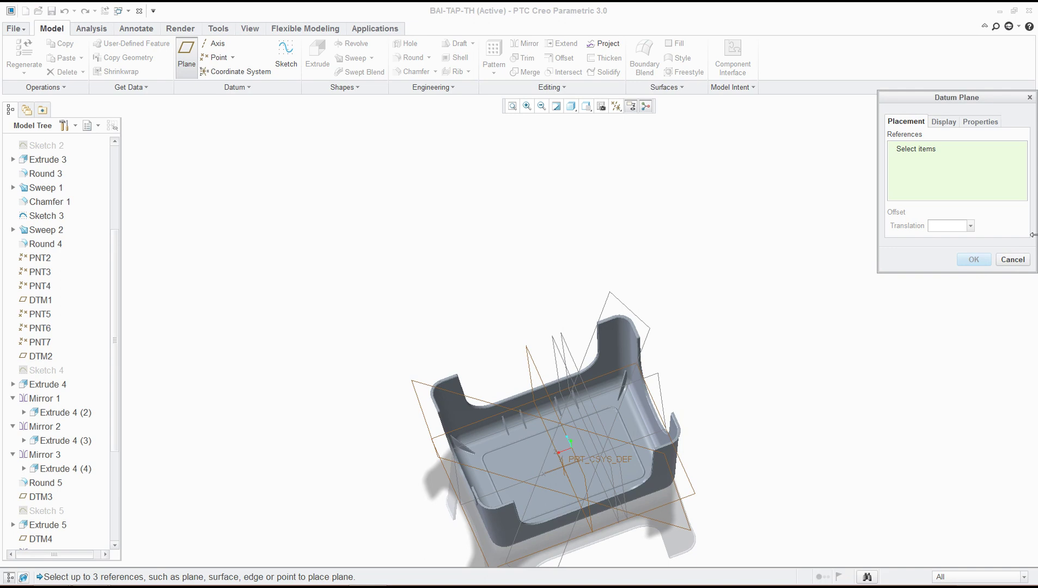
{"action": "left_click", "coordinate": [1011, 260]}
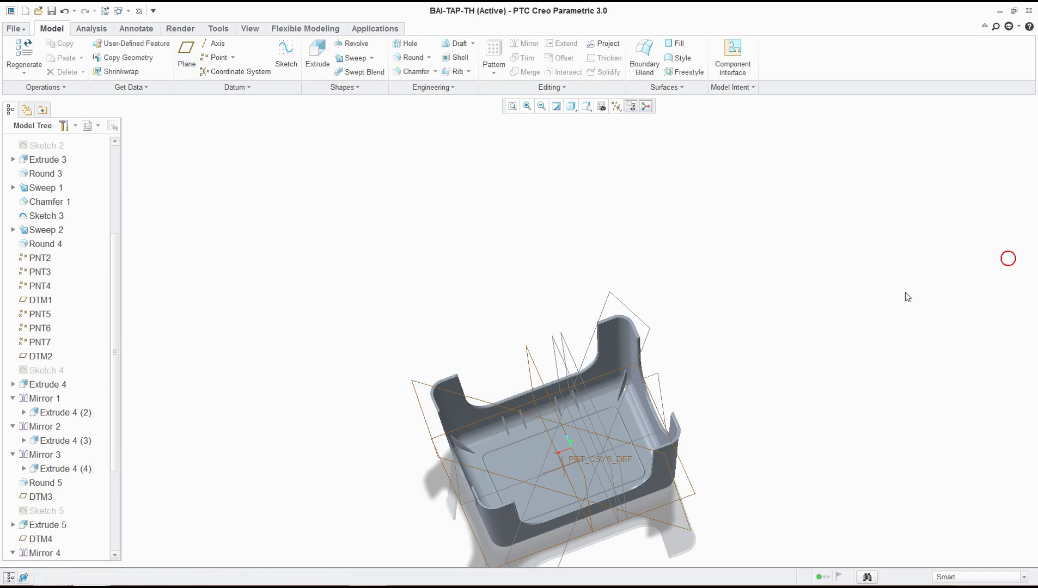
{"action": "left_click", "coordinate": [286, 55]}
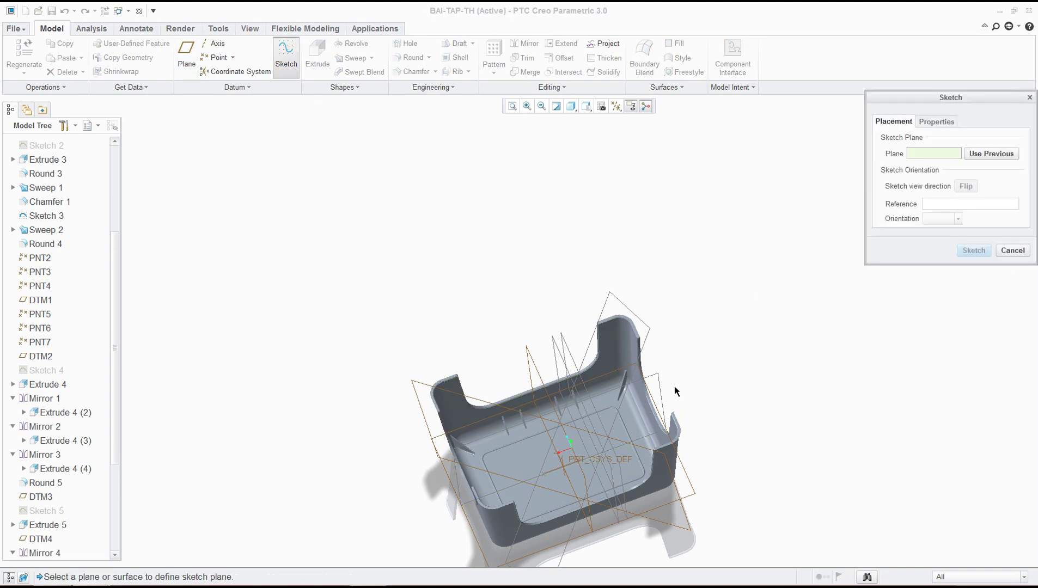
{"action": "left_click", "coordinate": [660, 379]}
{"action": "scroll", "coordinate": [703, 406], "scroll_direction": "down", "scroll_amount": 3}
{"action": "middle_click_drag", "start_coordinate": [689, 408], "coordinate": [750, 283]}
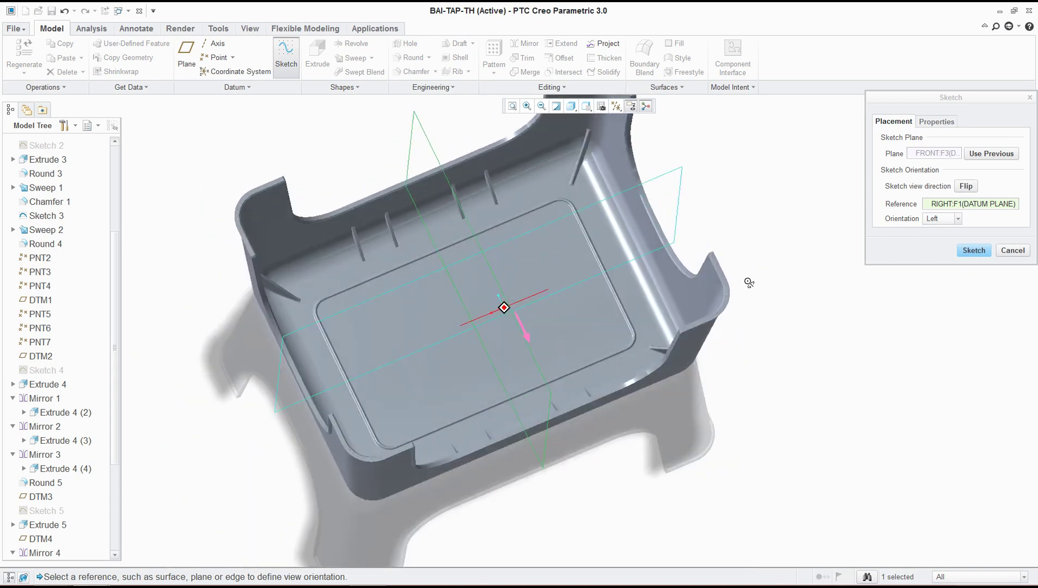
{"action": "left_click", "coordinate": [971, 251]}
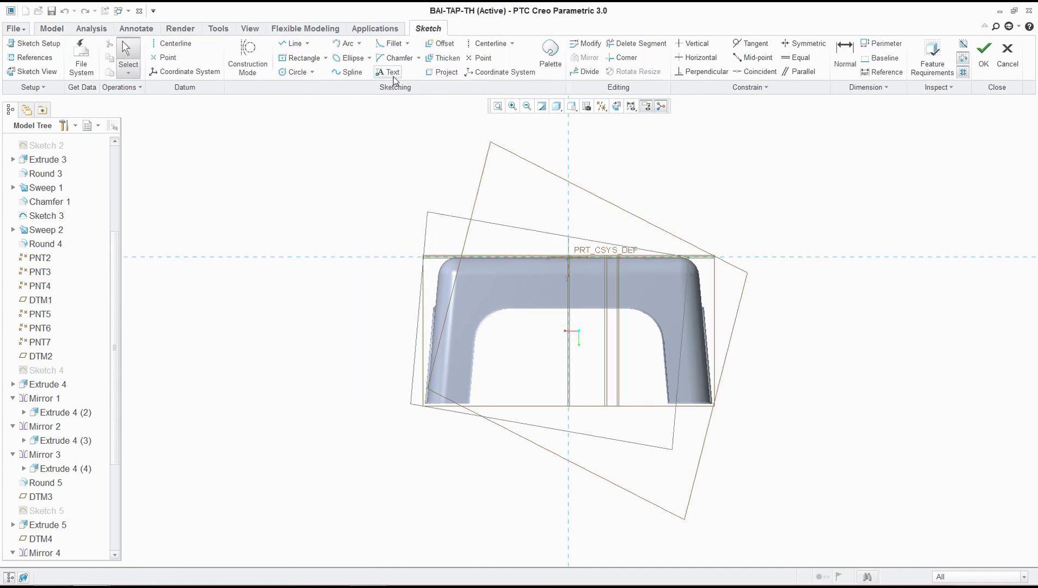
Switch the model display to Hidden Line to expose the inner edges at the stool's upper corner.
{"action": "left_click", "coordinate": [556, 107]}
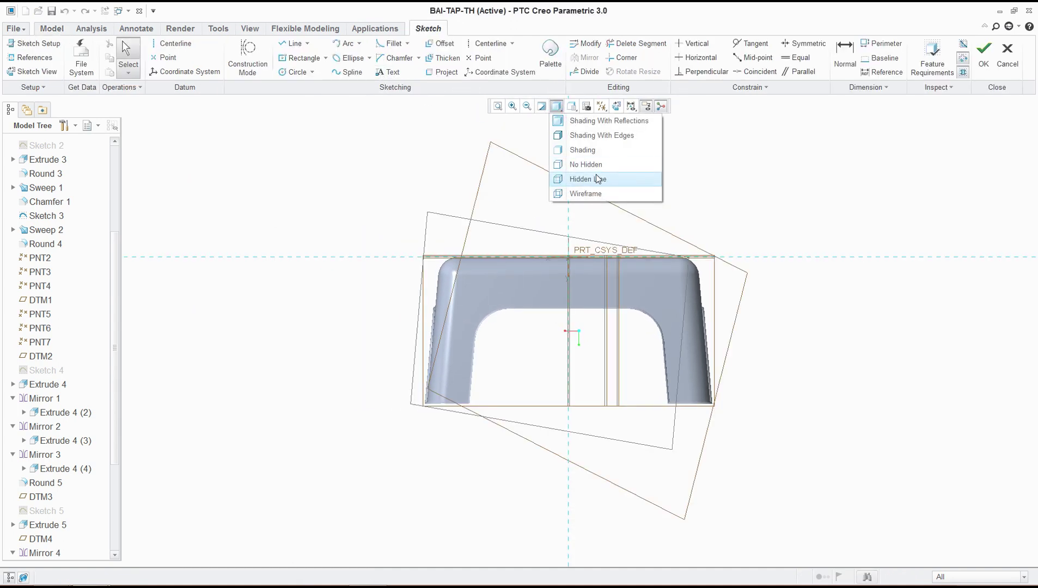
{"action": "left_click", "coordinate": [595, 178]}
{"action": "scroll", "coordinate": [472, 303], "scroll_direction": "up", "scroll_amount": 4}
{"action": "scroll", "coordinate": [471, 302], "scroll_direction": "up", "scroll_amount": 1}
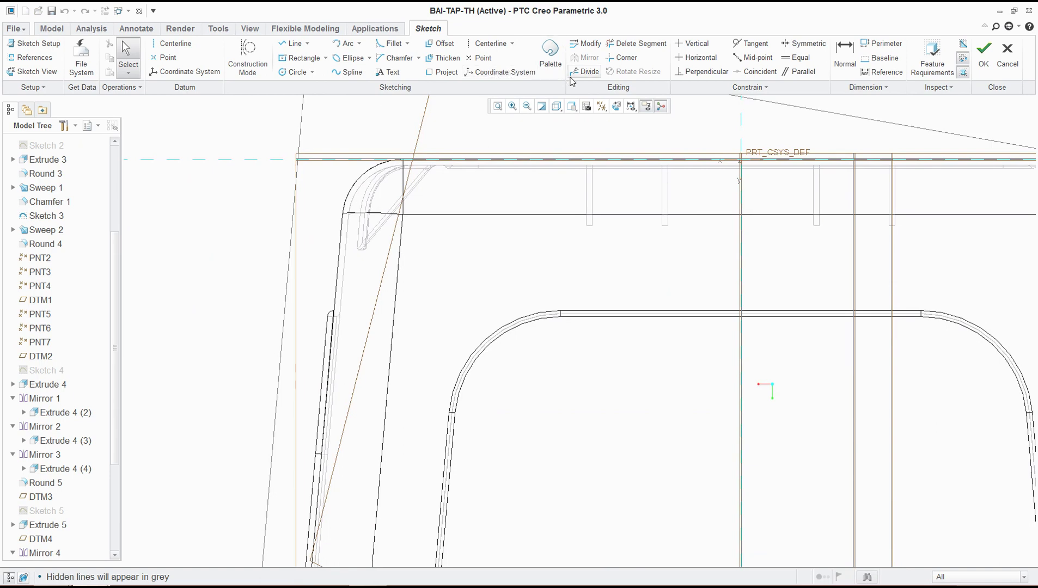
Project the inner side-wall edge, the rounded corner edges and the adjoining seat underside edge into the sketch.
{"action": "left_click", "coordinate": [445, 72]}
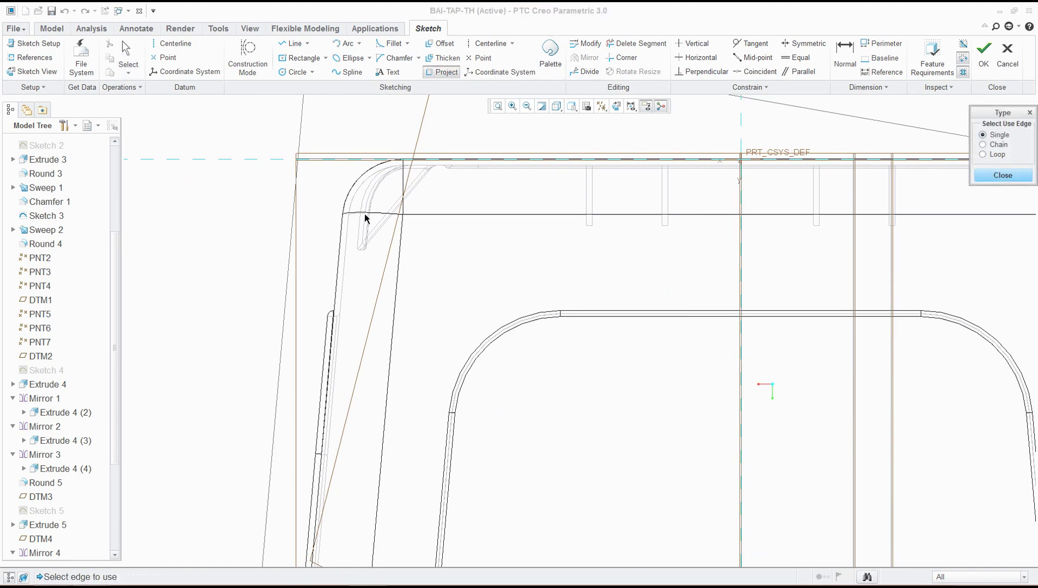
{"action": "left_click", "coordinate": [348, 245]}
{"action": "scroll", "coordinate": [414, 163], "scroll_direction": "up", "scroll_amount": 3}
{"action": "scroll", "coordinate": [415, 165], "scroll_direction": "up", "scroll_amount": 2}
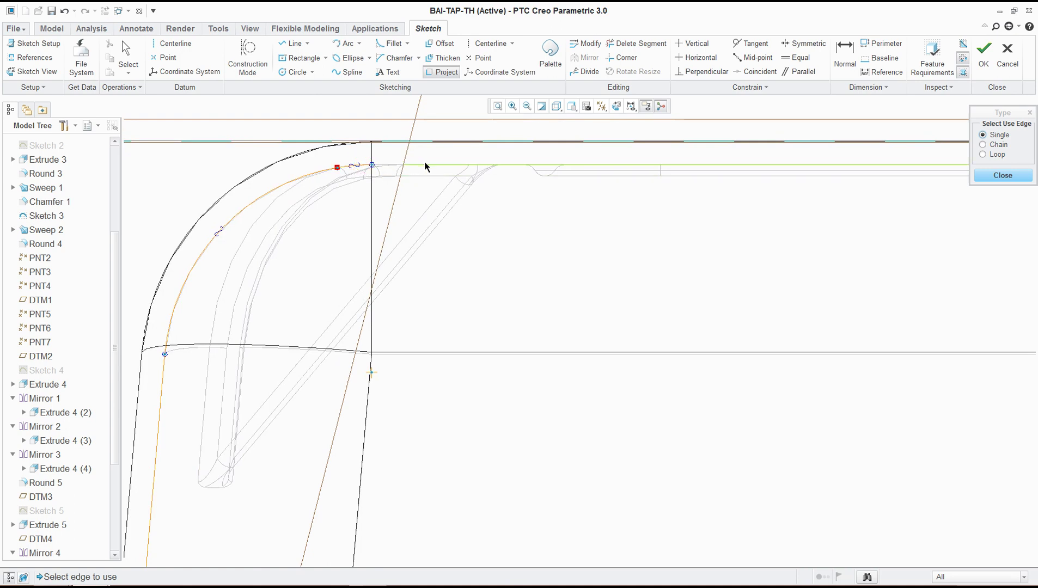
{"action": "scroll", "coordinate": [404, 167], "scroll_direction": "up", "scroll_amount": 3}
{"action": "left_click", "coordinate": [342, 170]}
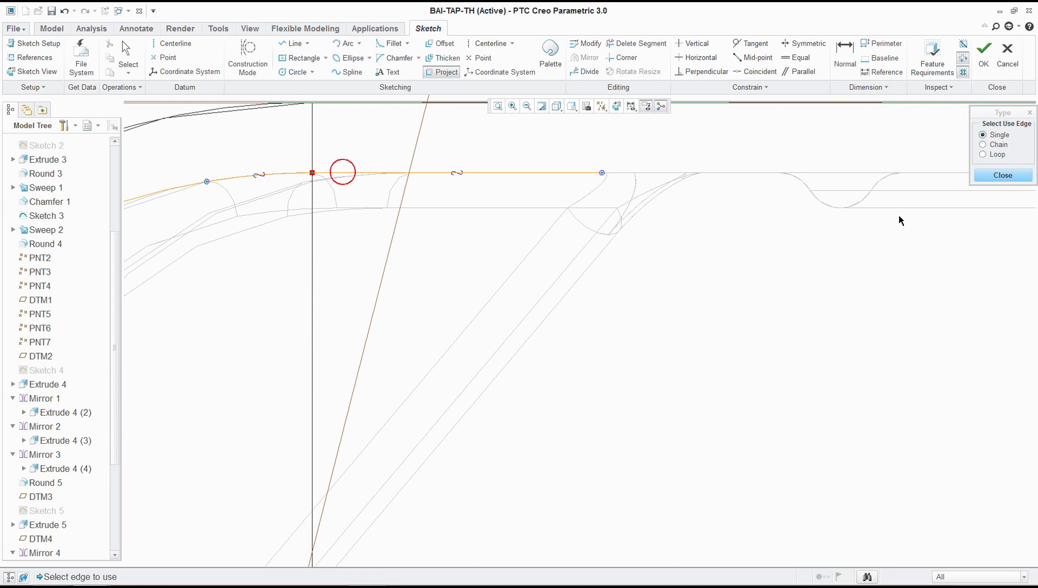
{"action": "left_click", "coordinate": [1003, 175]}
Draw a diagonal line from the projected inner wall edge up to the midpoint of the projected seat underside edge.
{"action": "scroll", "coordinate": [454, 369], "scroll_direction": "down", "scroll_amount": 3}
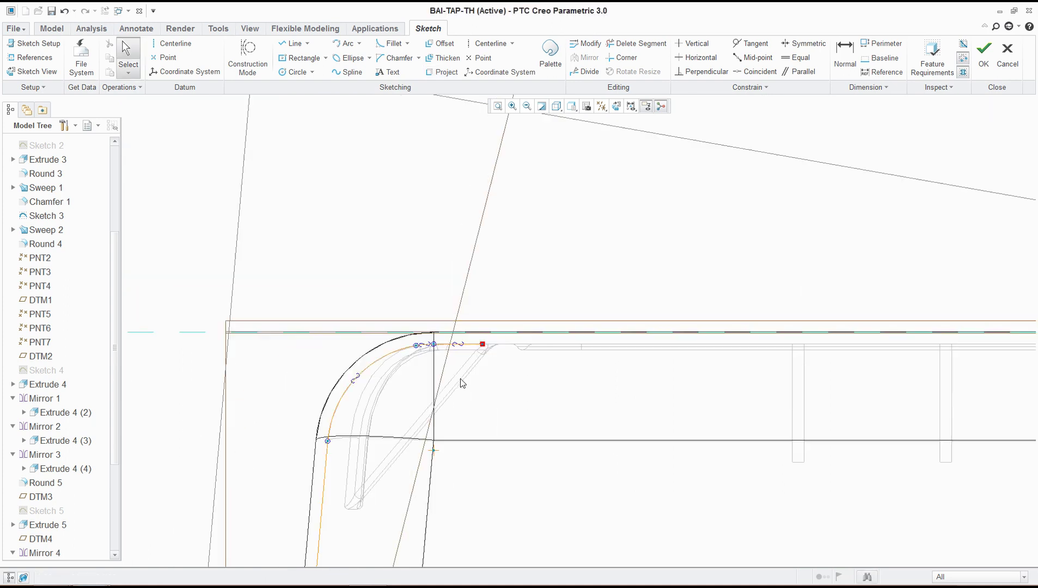
{"action": "left_click", "coordinate": [295, 43]}
{"action": "left_click", "coordinate": [329, 496]}
{"action": "left_click", "coordinate": [462, 349]}
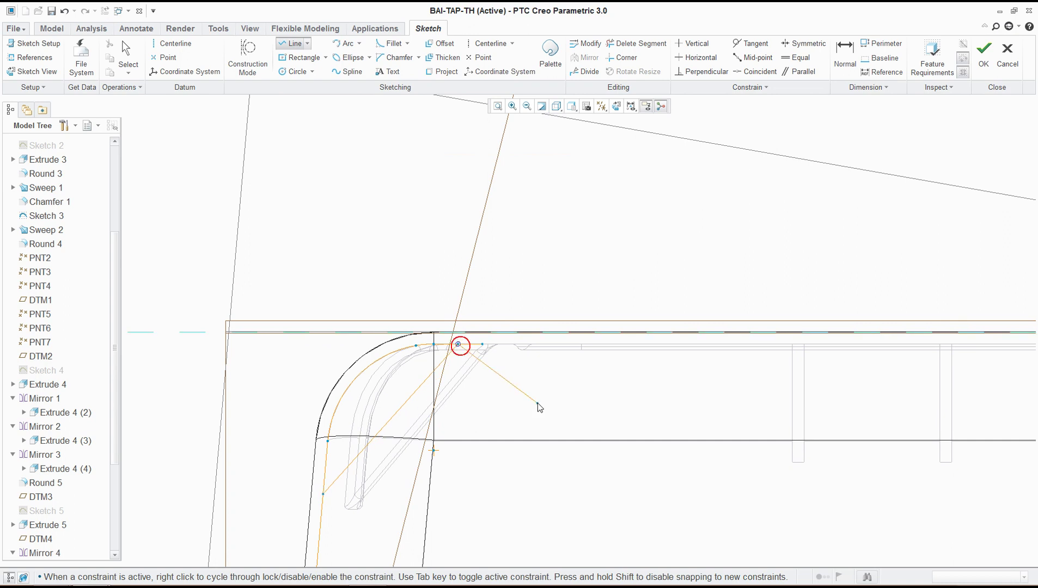
{"action": "middle_click", "coordinate": [540, 404]}
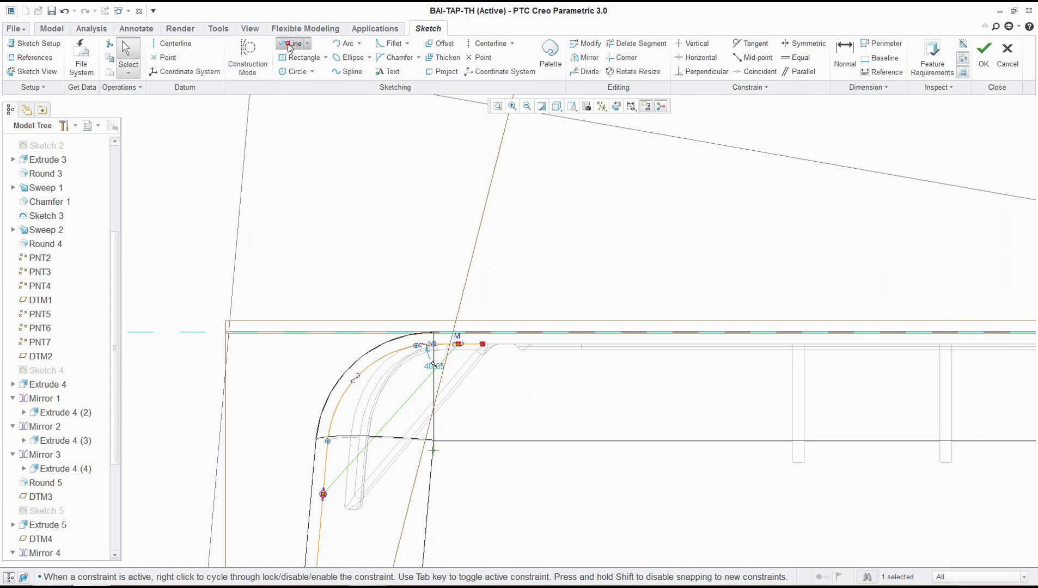
Dimension the lower end of the diagonal rib line along the projected inner wall edge.
{"action": "left_click", "coordinate": [838, 58]}
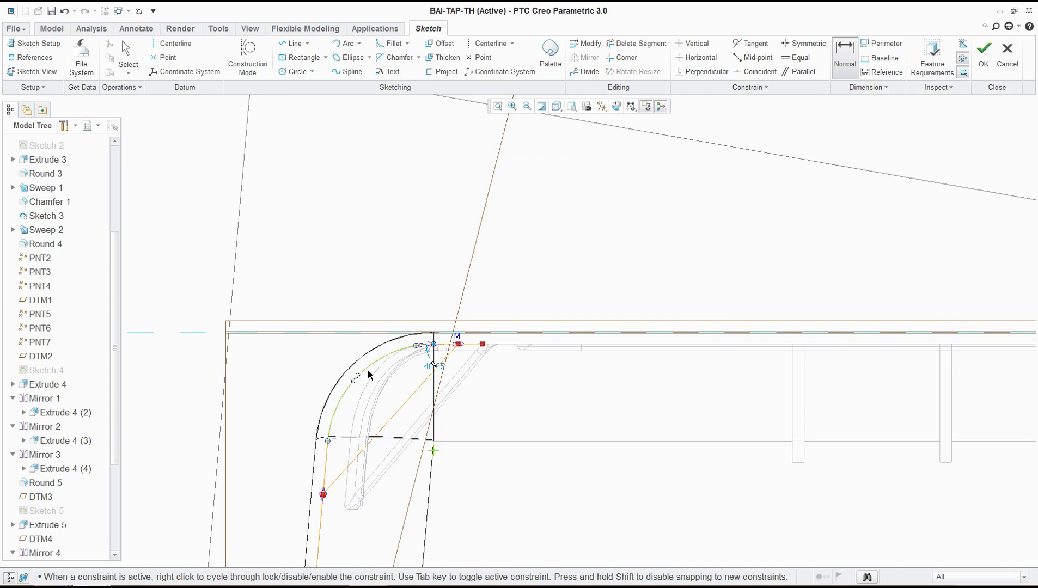
{"action": "left_click", "coordinate": [324, 473]}
{"action": "middle_click", "coordinate": [325, 498]}
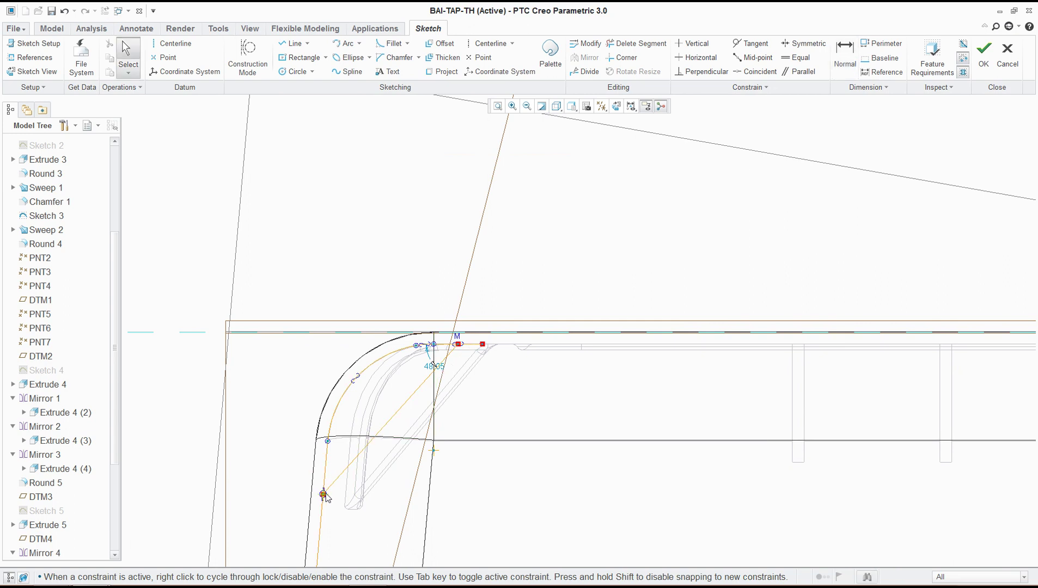
{"action": "left_click", "coordinate": [834, 61]}
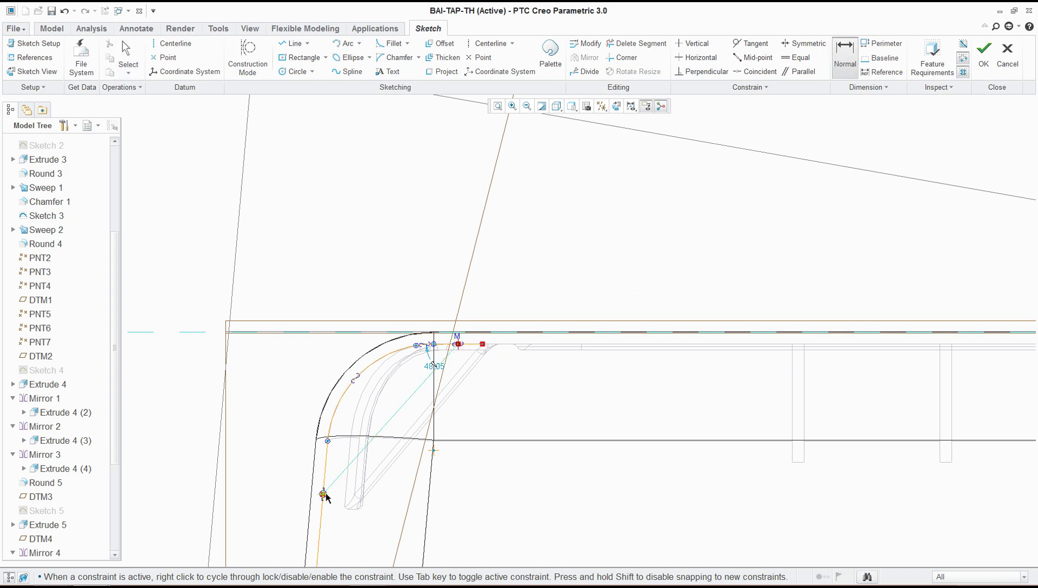
Set the vertical distance from the projected seat underside edge to the rib line's lower end to 20.
{"action": "middle_click", "coordinate": [315, 371]}
{"action": "type", "text": "20"}
{"action": "key", "text": "Return"}
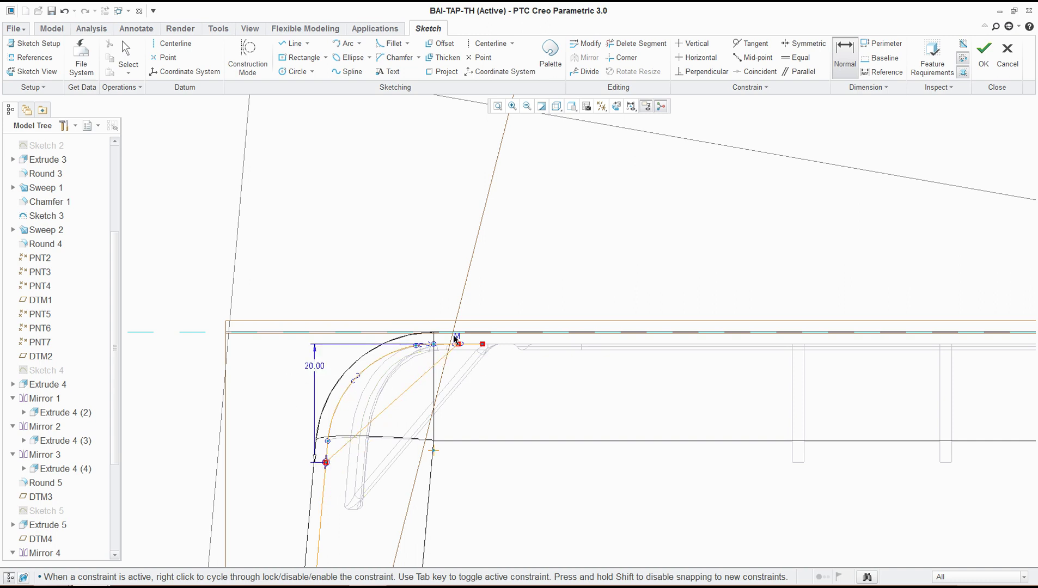
Dimension the rib line's angle to the seat underside edge at 45 degrees, deleting the conflicting midpoint constraint.
{"action": "middle_click", "coordinate": [411, 369]}
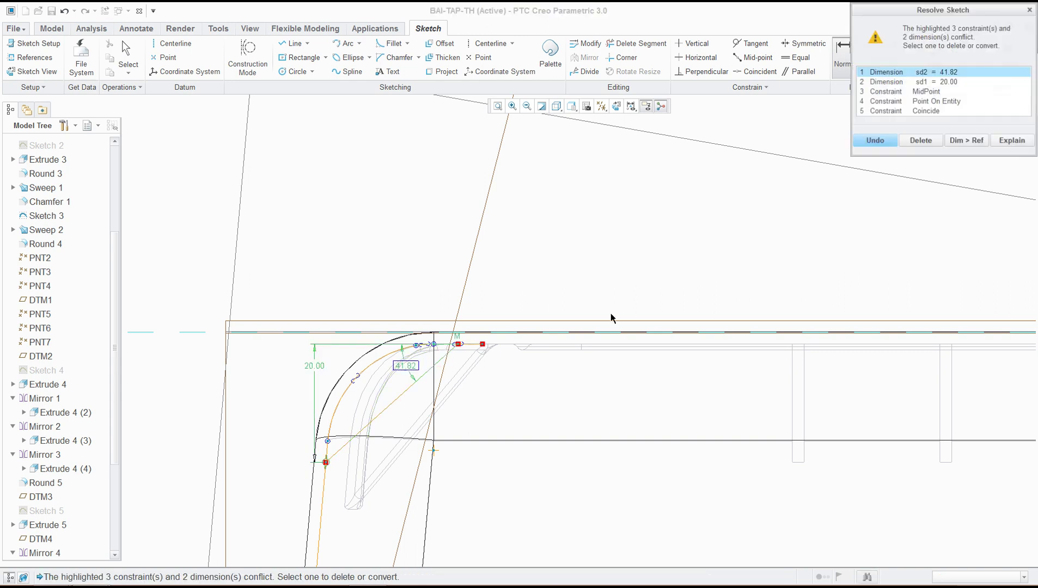
{"action": "left_click", "coordinate": [912, 92]}
{"action": "left_click", "coordinate": [919, 141]}
{"action": "type", "text": "45"}
{"action": "key", "text": "Return"}
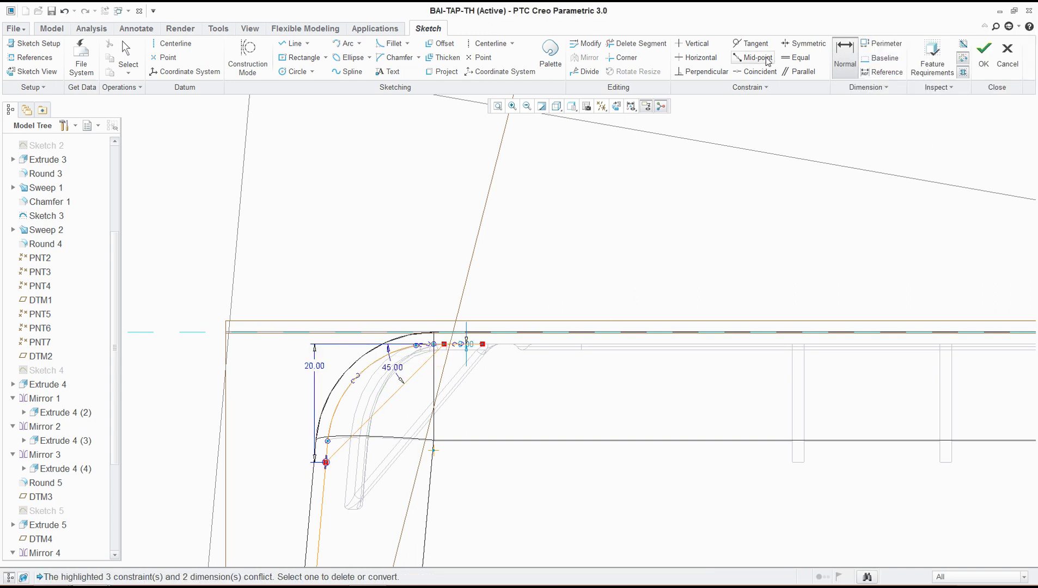
Trim the projected edge segments extending beyond both ends of the diagonal line and finish the rib sketch.
{"action": "left_click", "coordinate": [636, 44]}
{"action": "left_click", "coordinate": [467, 343]}
{"action": "left_click", "coordinate": [322, 491]}
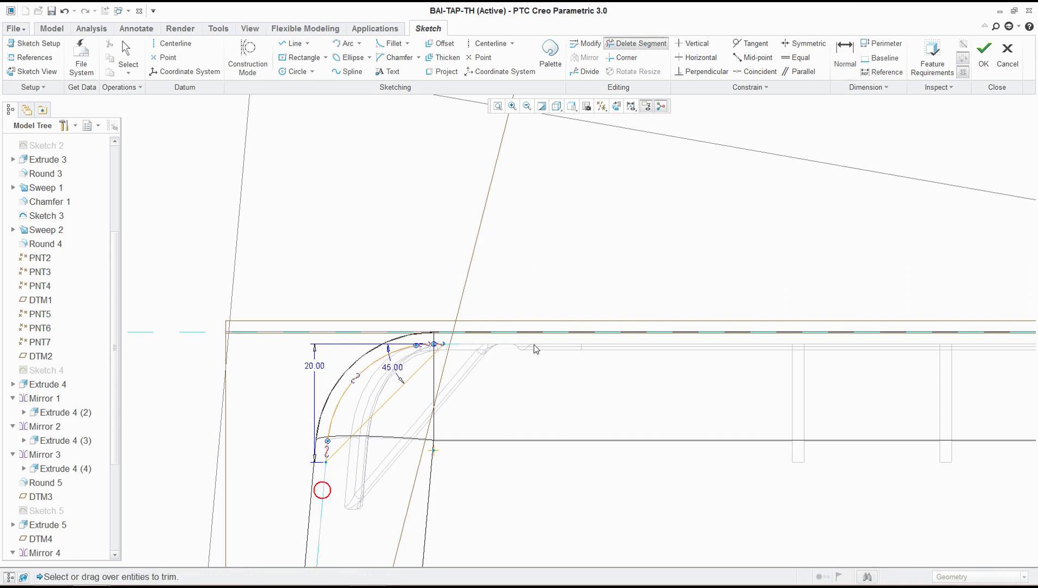
{"action": "middle_click", "coordinate": [615, 244]}
{"action": "left_click", "coordinate": [984, 55]}
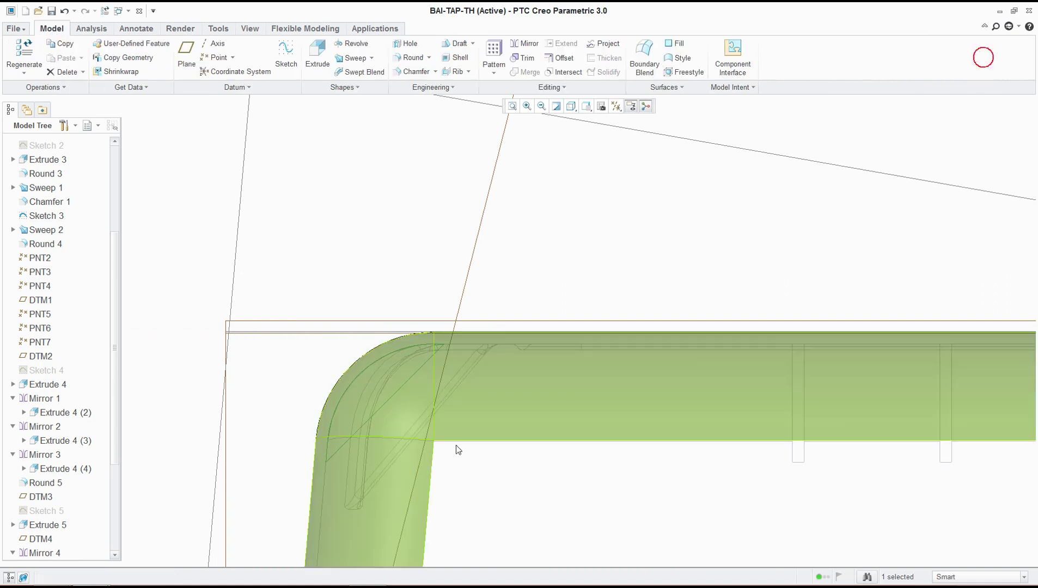
Switch the model display to Shading With Reflections to show the stool's interior with the rib sketch.
{"action": "middle_click_drag", "start_coordinate": [487, 311], "coordinate": [511, 227]}
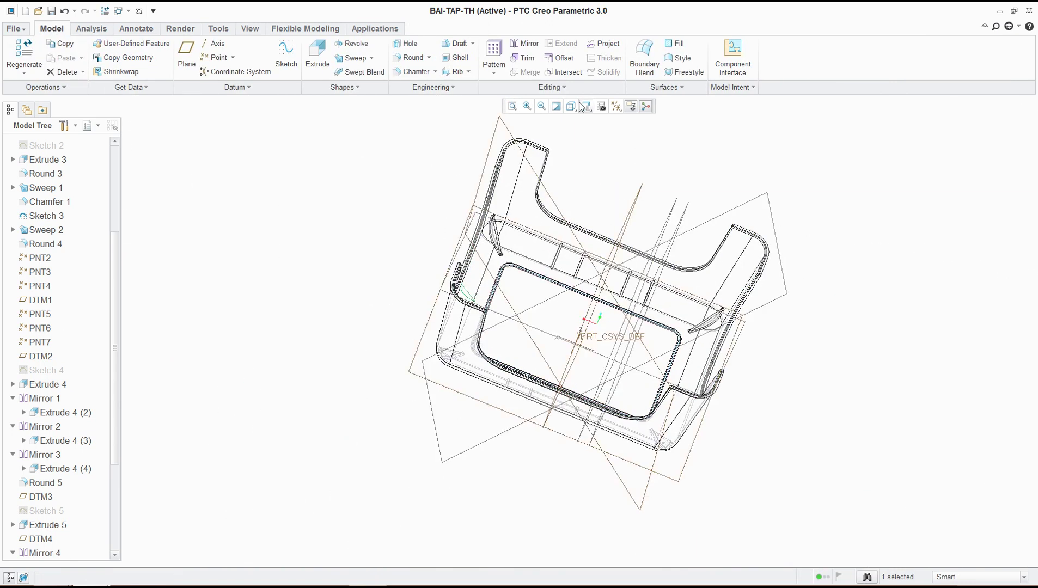
{"action": "left_click", "coordinate": [582, 106]}
{"action": "left_click", "coordinate": [594, 119]}
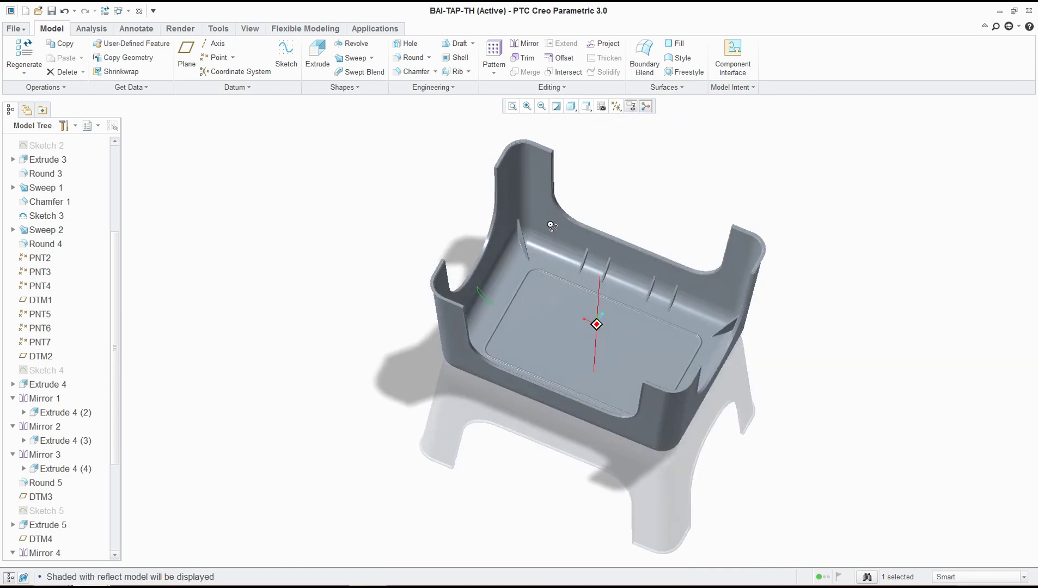
{"action": "middle_click_drag", "start_coordinate": [550, 225], "coordinate": [538, 237]}
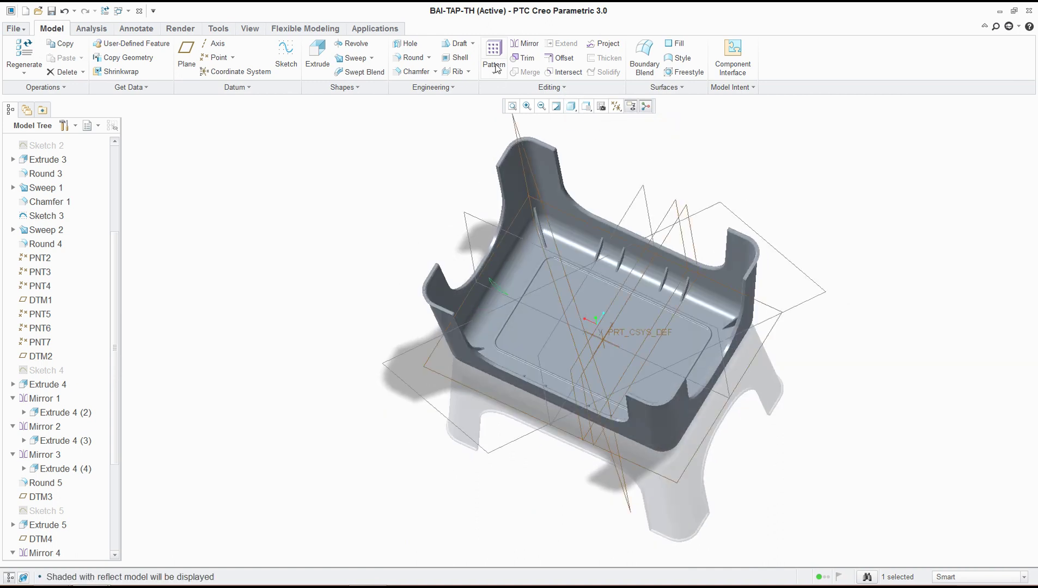
Extrude the rib sketch symmetrically about its sketch plane to a total thickness of 2.
{"action": "left_click", "coordinate": [318, 52]}
{"action": "left_click", "coordinate": [60, 59]}
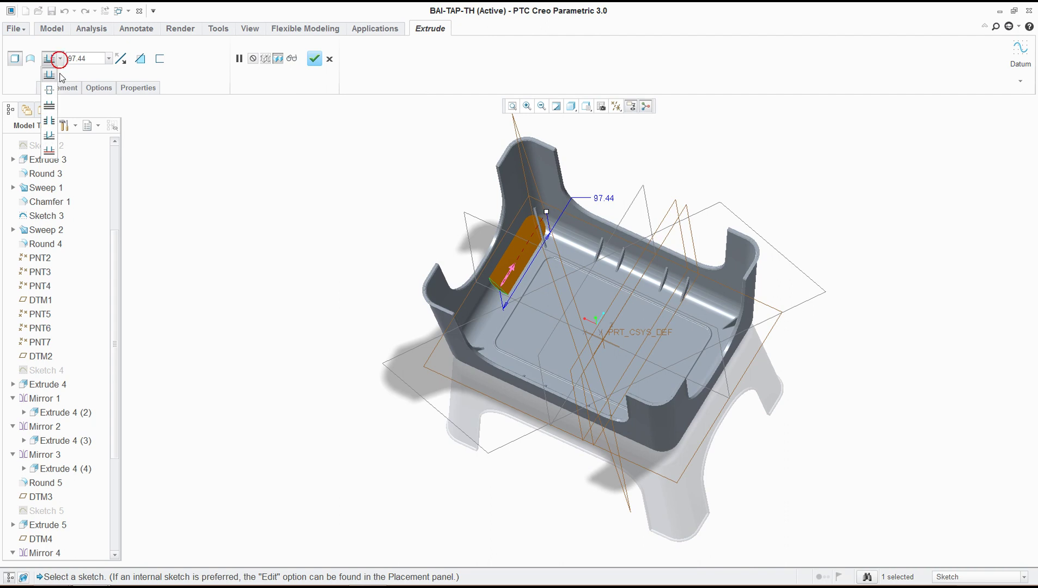
{"action": "left_click", "coordinate": [49, 90]}
{"action": "type", "text": "2"}
{"action": "key", "text": "Return"}
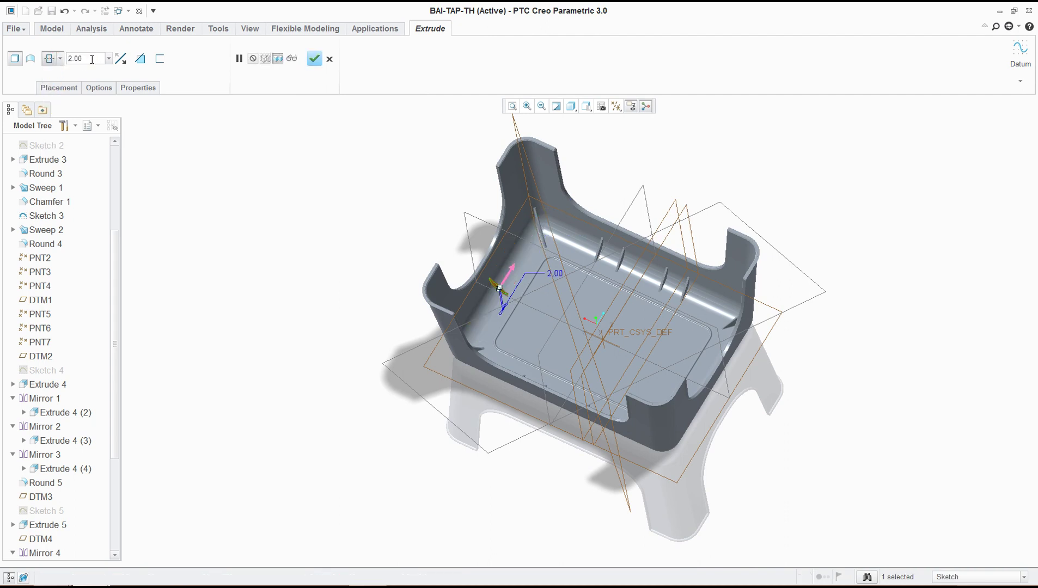
{"action": "left_click", "coordinate": [314, 58]}
{"action": "middle_click_drag", "start_coordinate": [552, 297], "coordinate": [675, 275]}
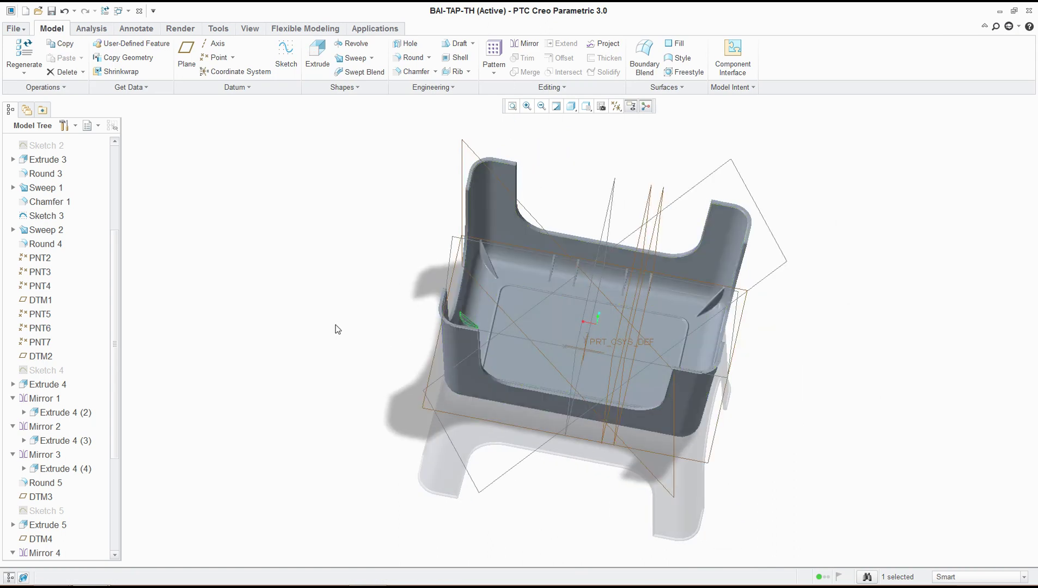
Mirror the new short-wall rib about the stool's central datum plane onto the opposite short end wall.
{"action": "scroll", "coordinate": [474, 323], "scroll_direction": "down", "scroll_amount": 5}
{"action": "left_click", "coordinate": [424, 309]}
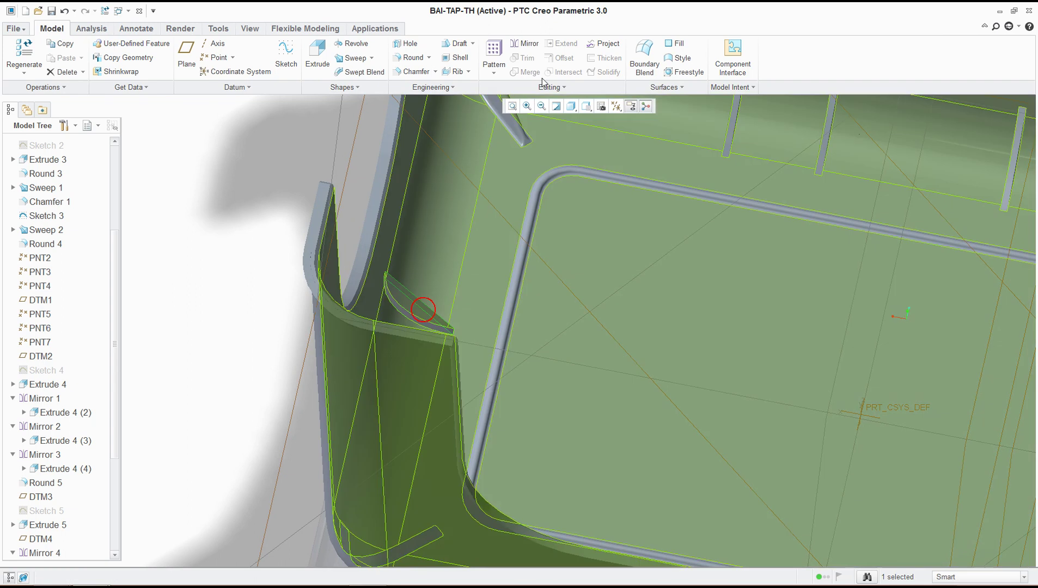
{"action": "left_click", "coordinate": [525, 44]}
{"action": "scroll", "coordinate": [546, 287], "scroll_direction": "up", "scroll_amount": 5}
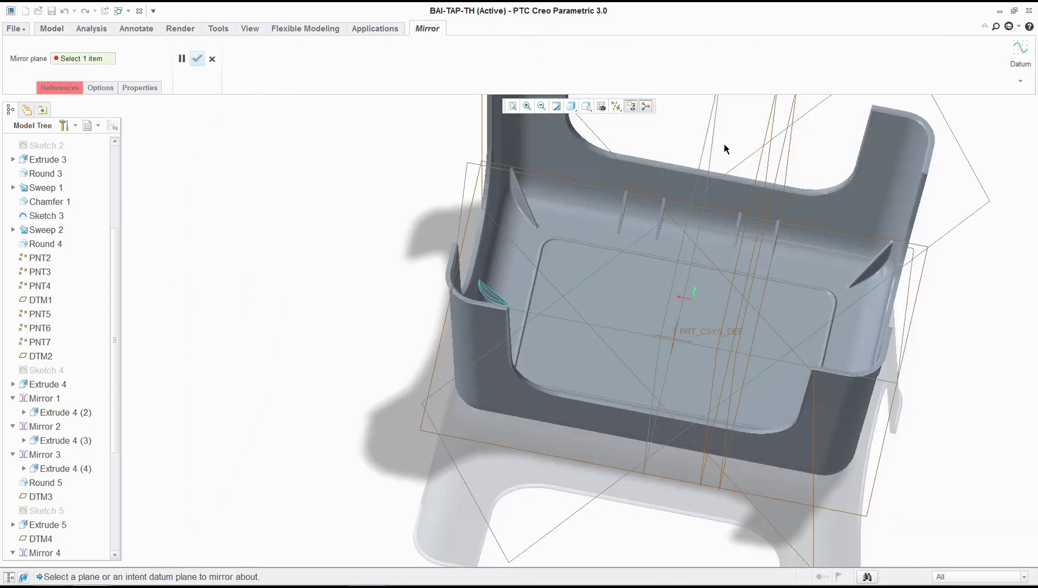
{"action": "left_click", "coordinate": [711, 153]}
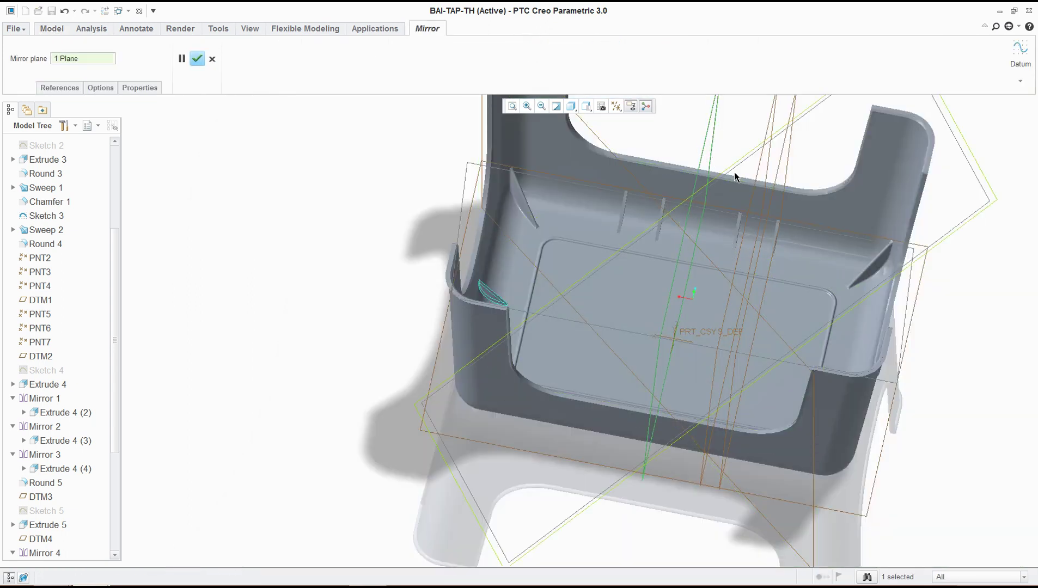
{"action": "left_click", "coordinate": [197, 58]}
{"action": "middle_click_drag", "start_coordinate": [635, 305], "coordinate": [645, 348]}
{"action": "left_click", "coordinate": [974, 314]}
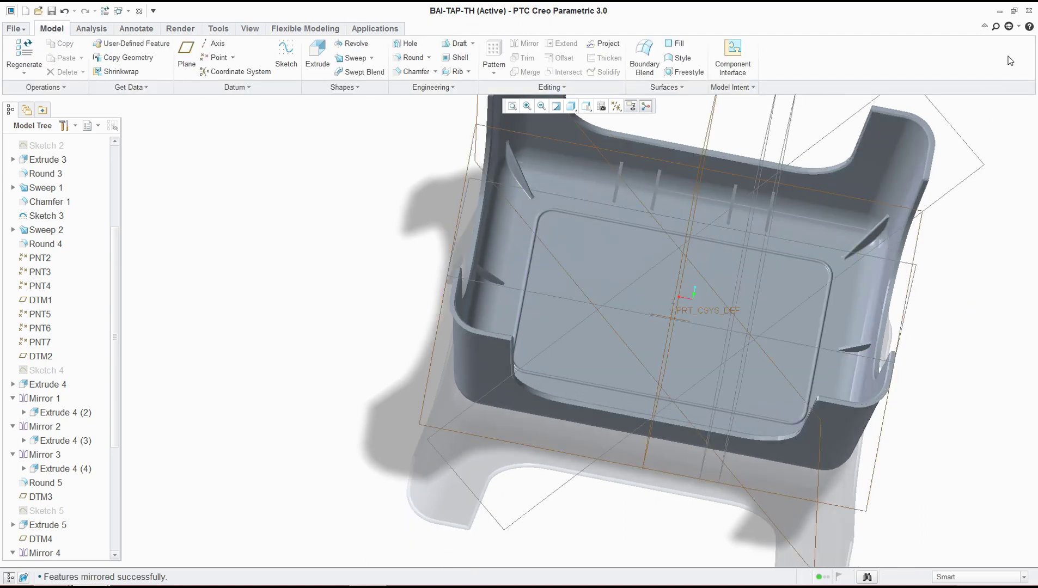
Round the straight and curved edges on both sides of the short-wall rib with a radius of 1.
{"action": "left_click", "coordinate": [410, 57]}
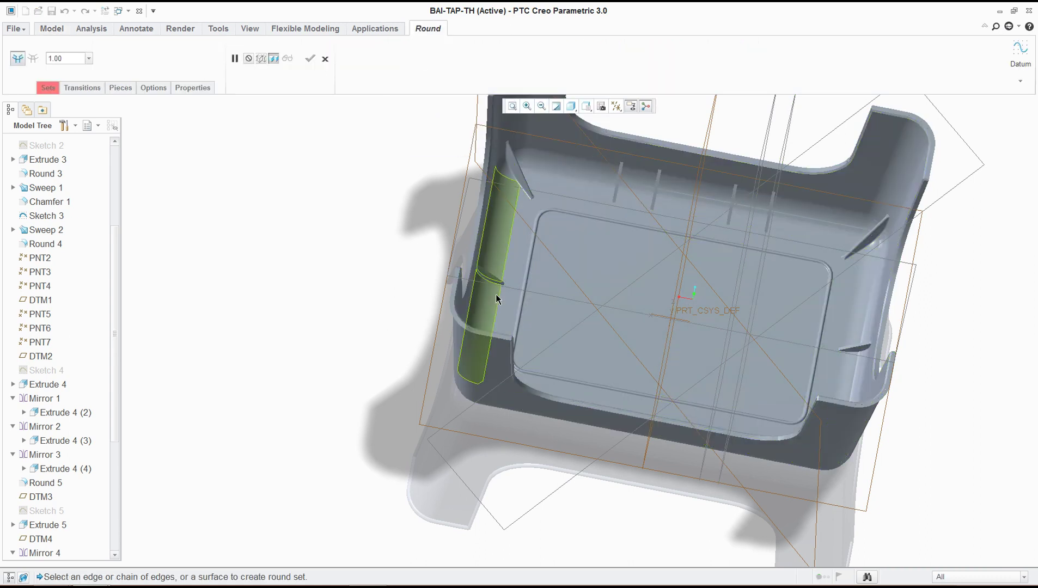
{"action": "scroll", "coordinate": [496, 295], "scroll_direction": "up", "scroll_amount": 5}
{"action": "left_click", "coordinate": [477, 243]}
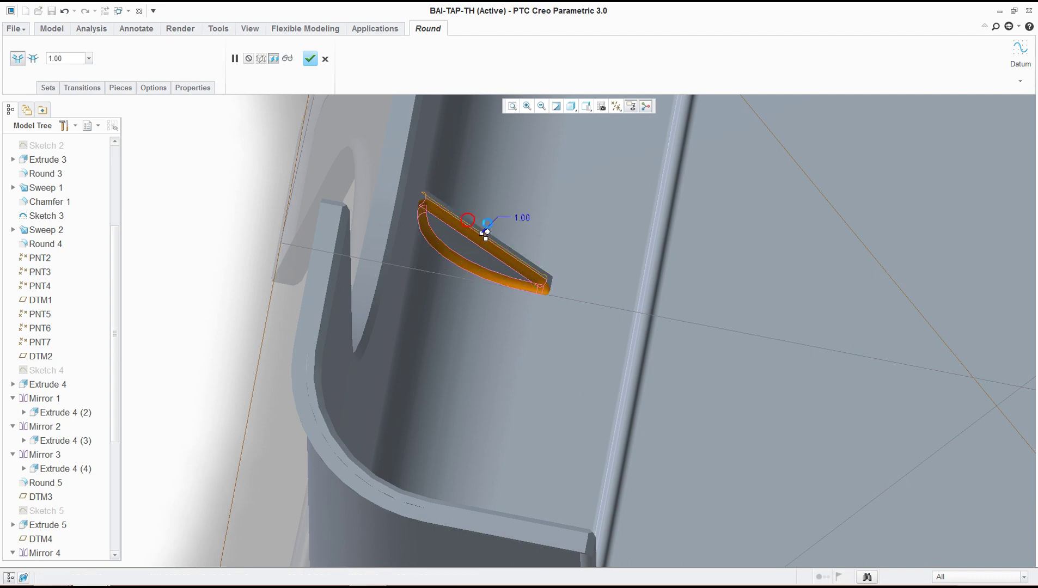
{"action": "middle_click_drag", "start_coordinate": [484, 234], "coordinate": [617, 223]}
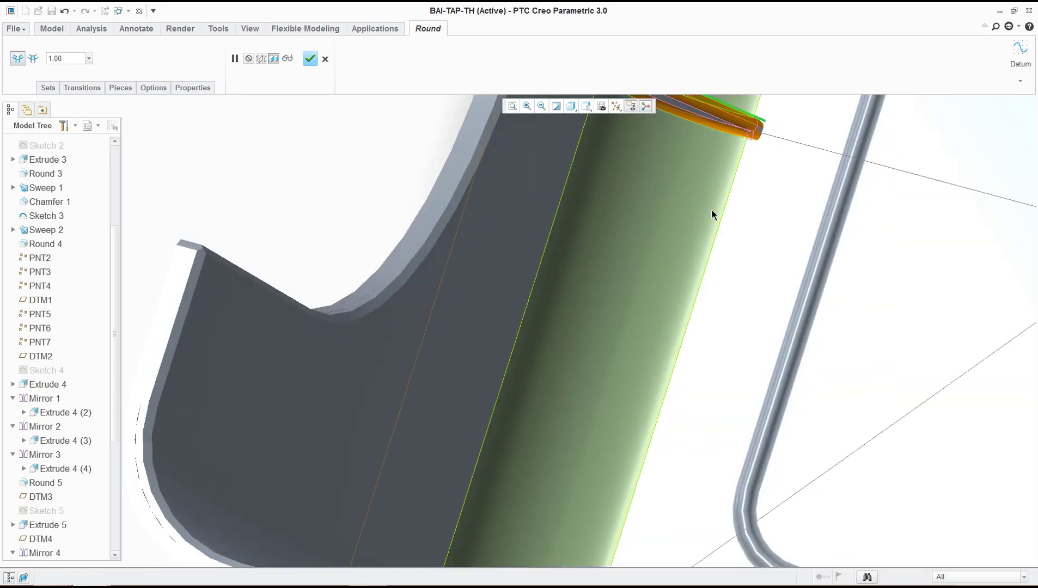
{"action": "middle_click_drag", "start_coordinate": [778, 192], "coordinate": [612, 447], "text": "shift"}
{"action": "middle_click_drag", "start_coordinate": [768, 217], "coordinate": [663, 302], "text": "shift"}
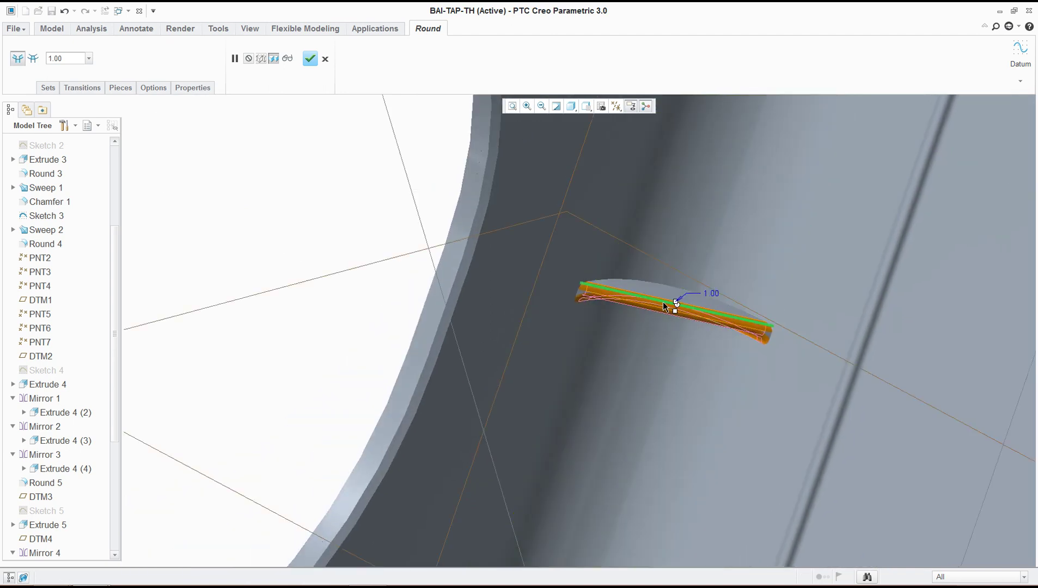
{"action": "left_click", "coordinate": [660, 284]}
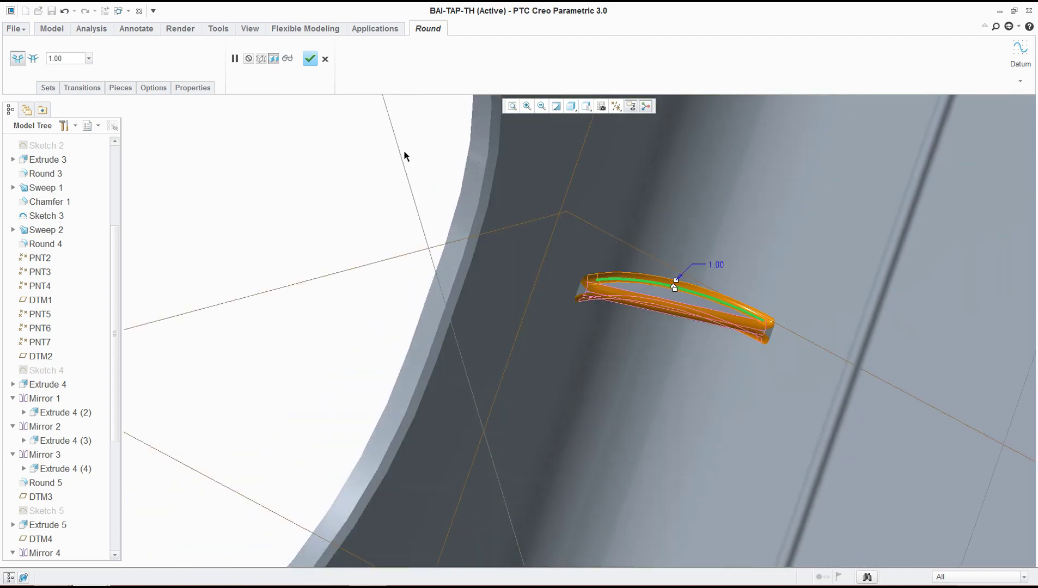
{"action": "left_click", "coordinate": [311, 59]}
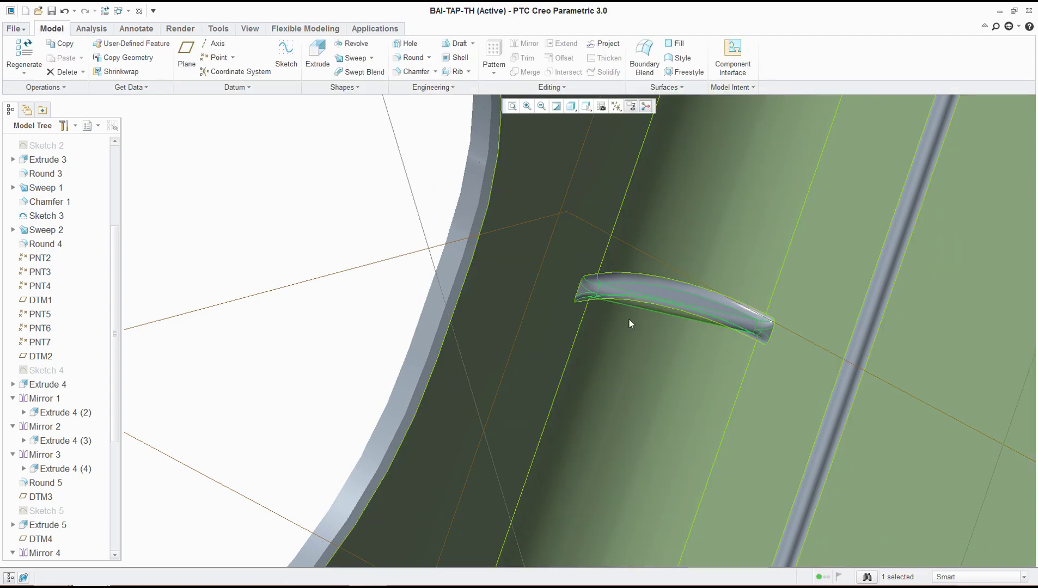
Round the straight and curved edges on both sides of the long wall's first rib with a radius of 1.
{"action": "scroll", "coordinate": [629, 320], "scroll_direction": "down", "scroll_amount": 6}
{"action": "middle_click_drag", "start_coordinate": [768, 368], "coordinate": [697, 332]}
{"action": "left_click", "coordinate": [412, 58]}
{"action": "scroll", "coordinate": [739, 346], "scroll_direction": "up", "scroll_amount": 8}
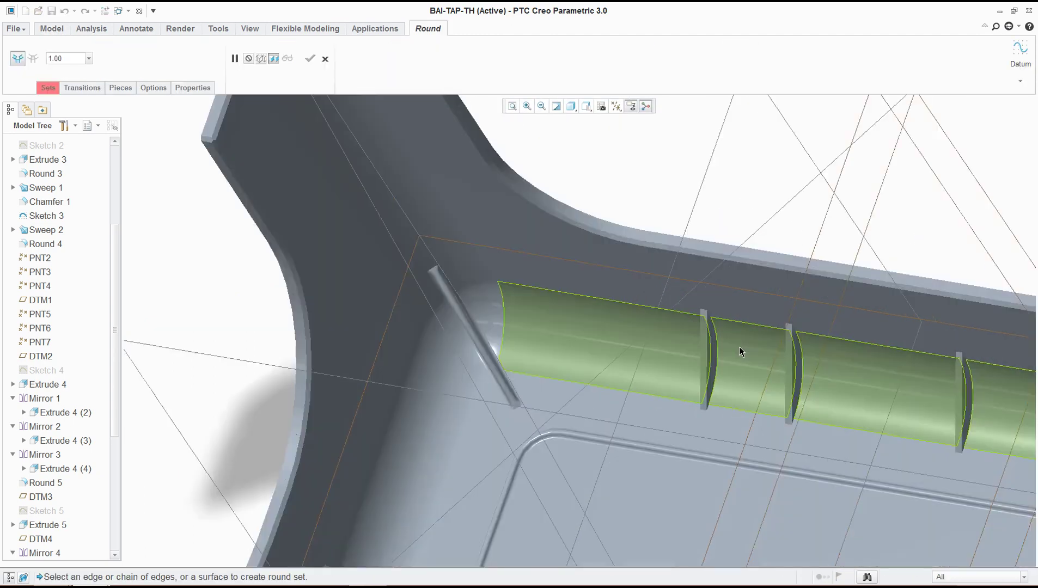
{"action": "left_click", "coordinate": [675, 354]}
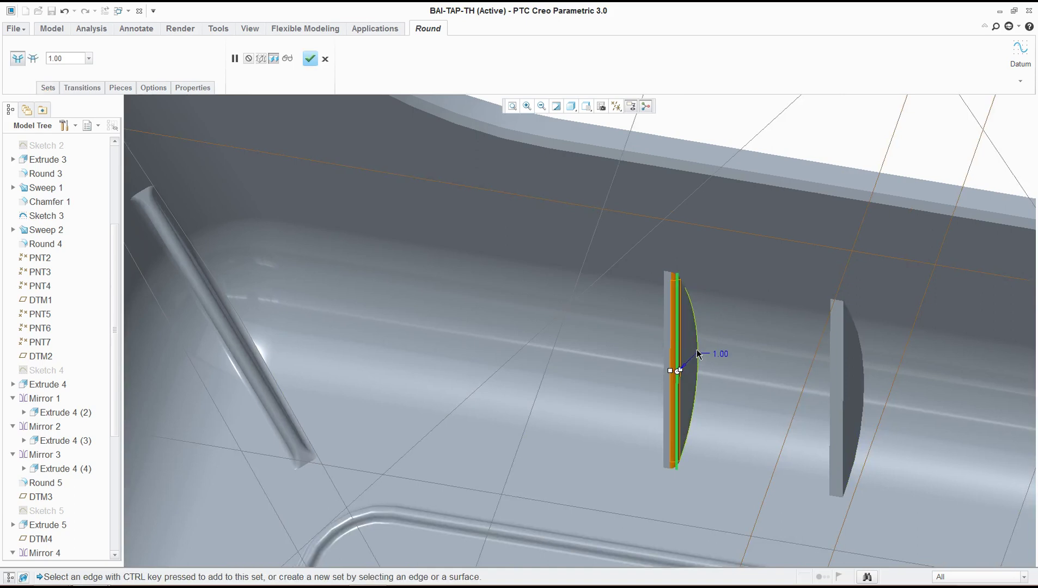
{"action": "middle_click_drag", "start_coordinate": [719, 350], "coordinate": [750, 346]}
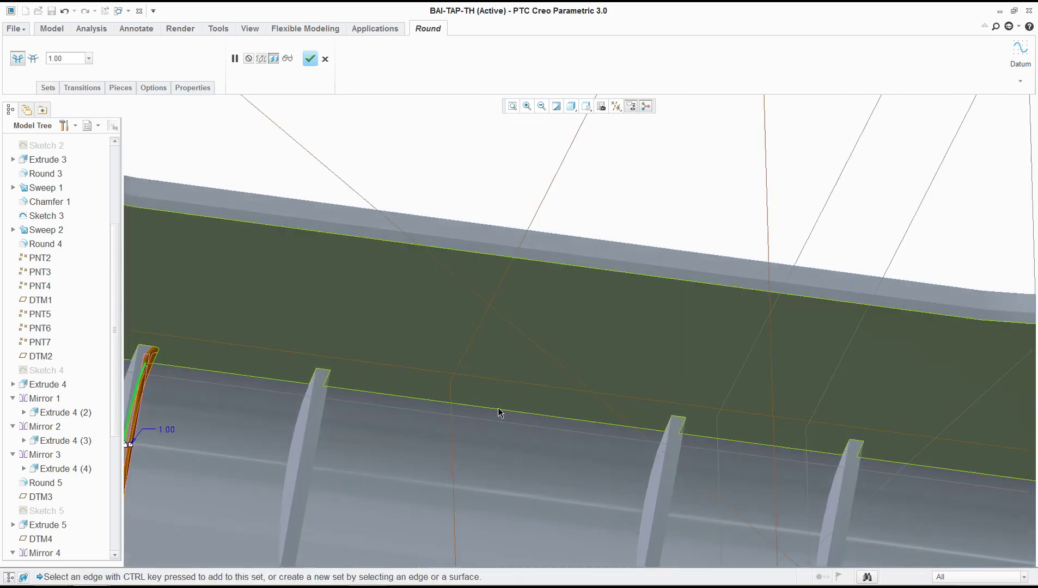
{"action": "middle_click_drag", "start_coordinate": [430, 434], "coordinate": [881, 402], "text": "shift"}
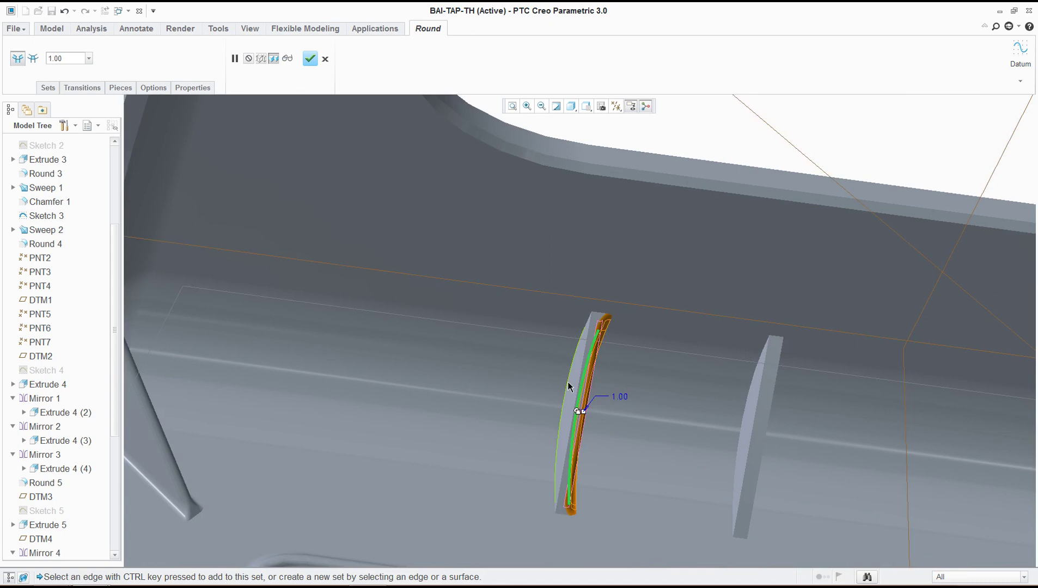
{"action": "left_click", "coordinate": [568, 382], "text": "ctrl"}
{"action": "left_click", "coordinate": [582, 360], "text": "ctrl"}
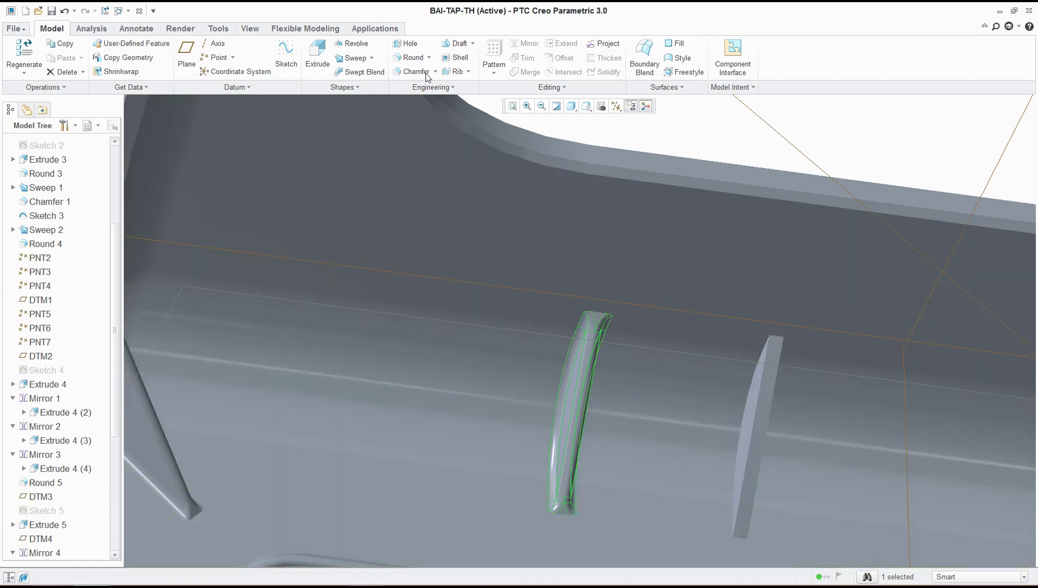
Round the straight and curved edges on both sides of the long wall's second rib with a radius of 1.
{"action": "left_click", "coordinate": [410, 57]}
{"action": "middle_click_drag", "start_coordinate": [521, 220], "coordinate": [522, 247]}
{"action": "scroll", "coordinate": [522, 248], "scroll_direction": "down", "scroll_amount": 3}
{"action": "left_click", "coordinate": [581, 315]}
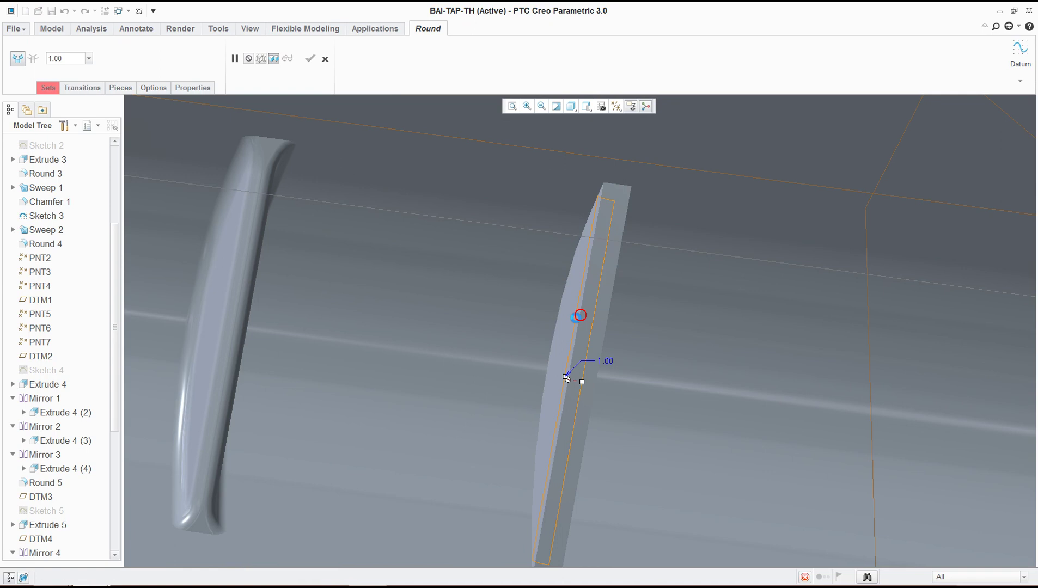
{"action": "middle_click_drag", "start_coordinate": [533, 370], "coordinate": [656, 351]}
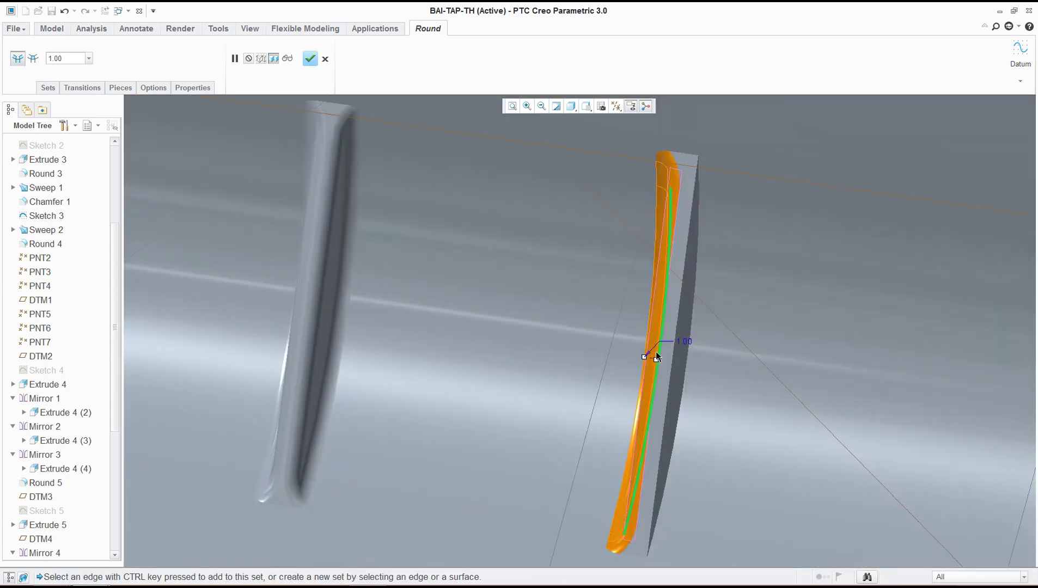
{"action": "left_click", "coordinate": [692, 328]}
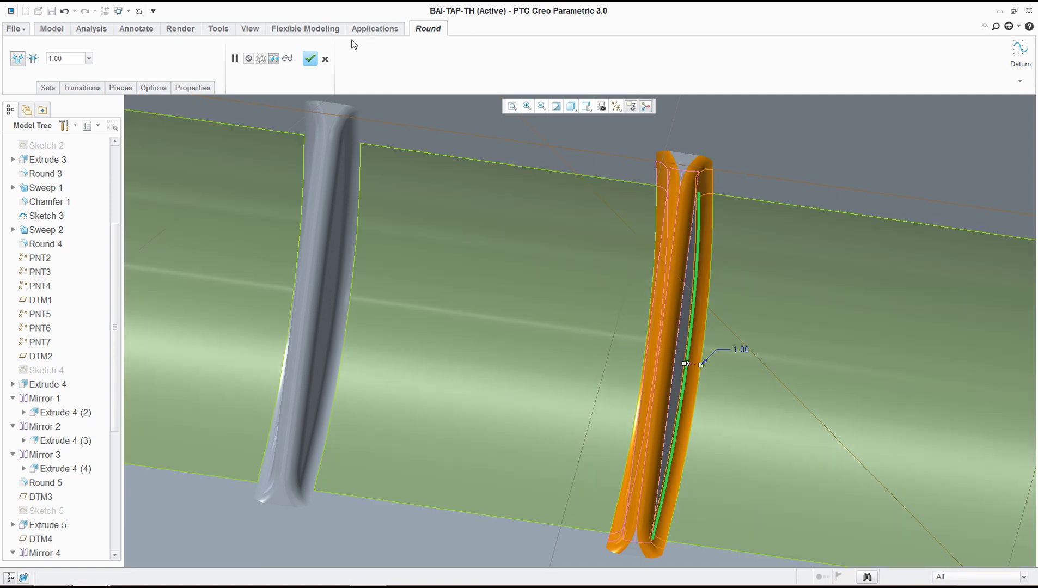
{"action": "left_click", "coordinate": [310, 59]}
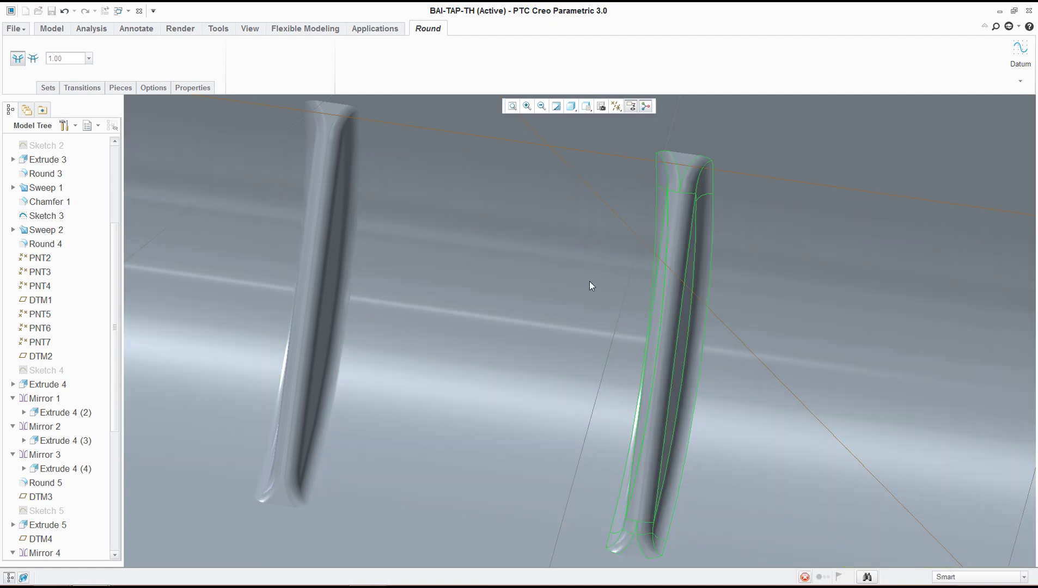
Start a new round set and round the straight and curved edges on both sides of the long wall's third rib with a radius of 1.
{"action": "scroll", "coordinate": [590, 281], "scroll_direction": "up", "scroll_amount": 3}
{"action": "scroll", "coordinate": [592, 283], "scroll_direction": "down", "scroll_amount": 5}
{"action": "middle_click_drag", "start_coordinate": [591, 291], "coordinate": [531, 338]}
{"action": "left_click", "coordinate": [413, 58]}
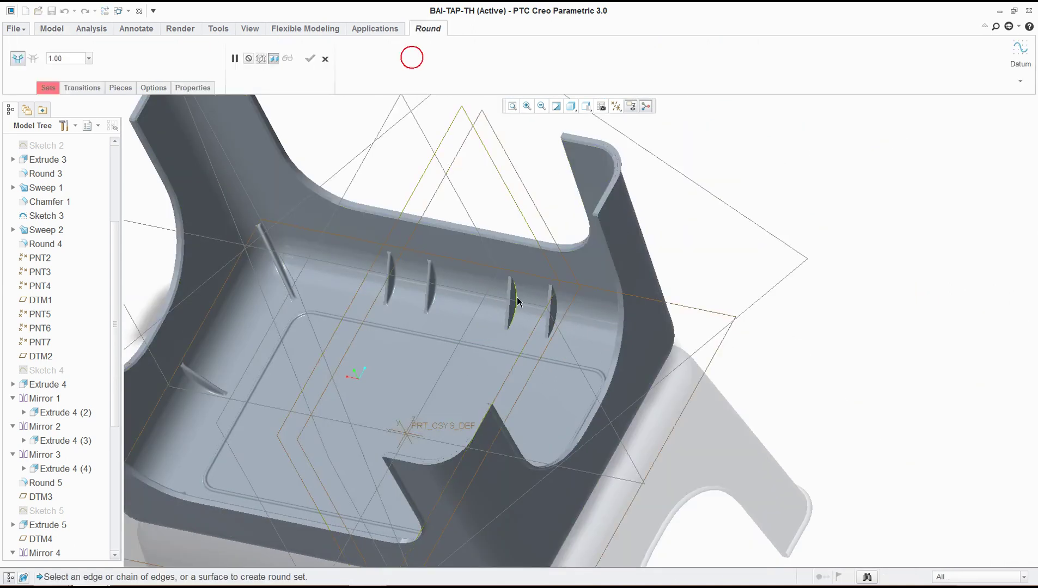
{"action": "scroll", "coordinate": [516, 308], "scroll_direction": "up", "scroll_amount": 3}
{"action": "scroll", "coordinate": [516, 309], "scroll_direction": "up", "scroll_amount": 2}
{"action": "left_click", "coordinate": [502, 297]}
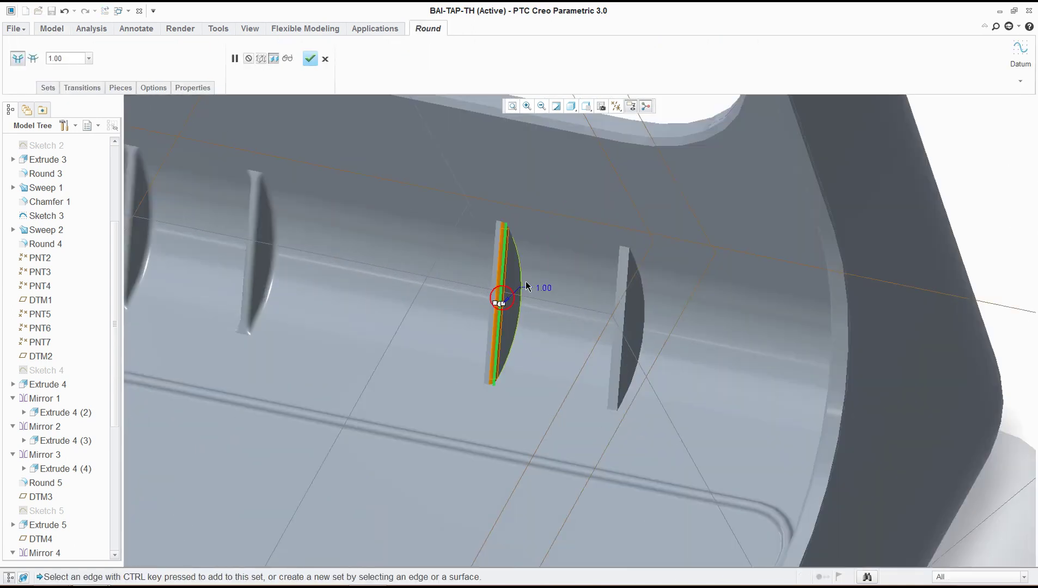
{"action": "left_click", "coordinate": [523, 276], "text": "ctrl"}
{"action": "middle_click_drag", "start_coordinate": [525, 278], "coordinate": [494, 327]}
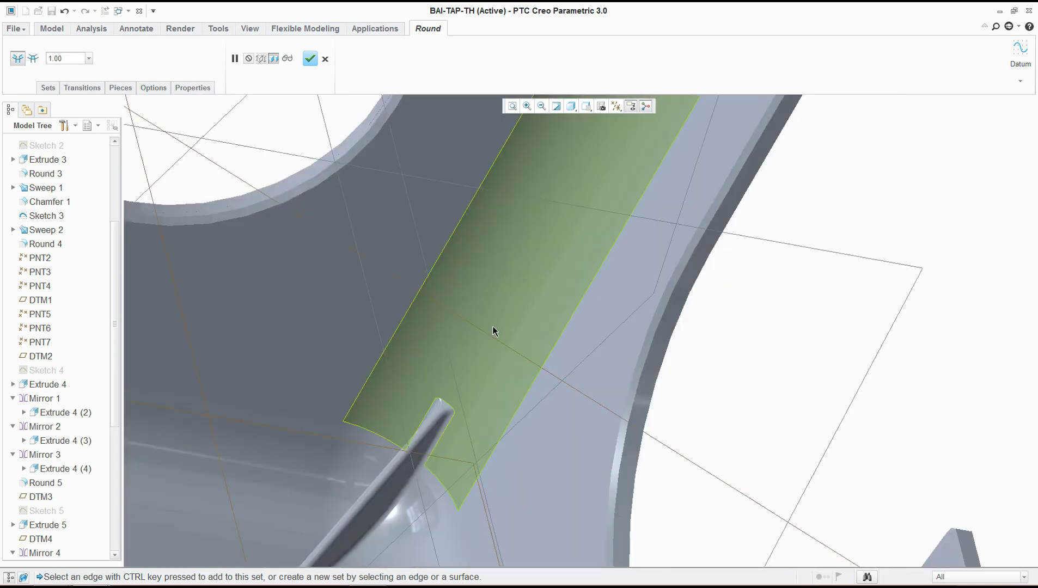
{"action": "middle_click_drag", "start_coordinate": [397, 359], "coordinate": [932, 225], "text": "shift"}
{"action": "scroll", "coordinate": [390, 277], "scroll_direction": "down", "scroll_amount": 3}
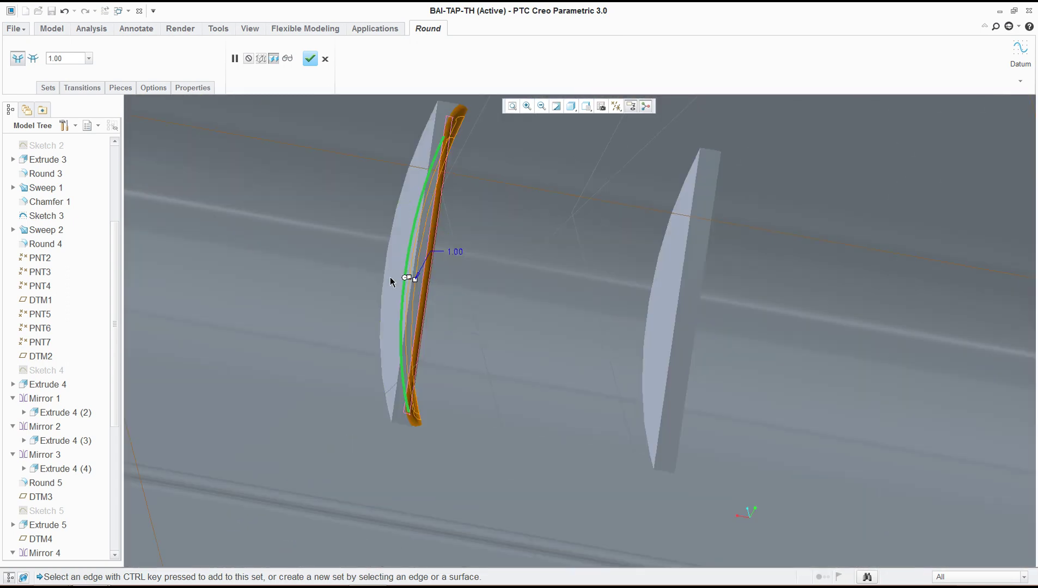
{"action": "left_click", "coordinate": [385, 269]}
{"action": "left_click", "coordinate": [399, 368], "text": "ctrl"}
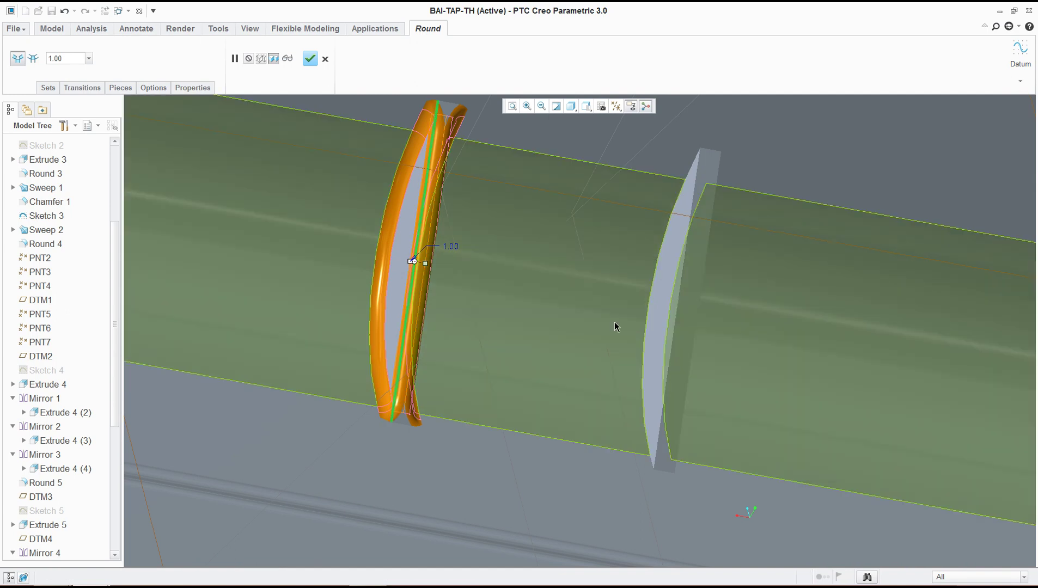
Round the straight and curved edges on both sides of the long wall's fourth rib with a radius of 1 and complete the feature.
{"action": "left_click", "coordinate": [694, 195]}
{"action": "left_click", "coordinate": [664, 237]}
{"action": "middle_click_drag", "start_coordinate": [767, 320], "coordinate": [638, 327], "text": "shift"}
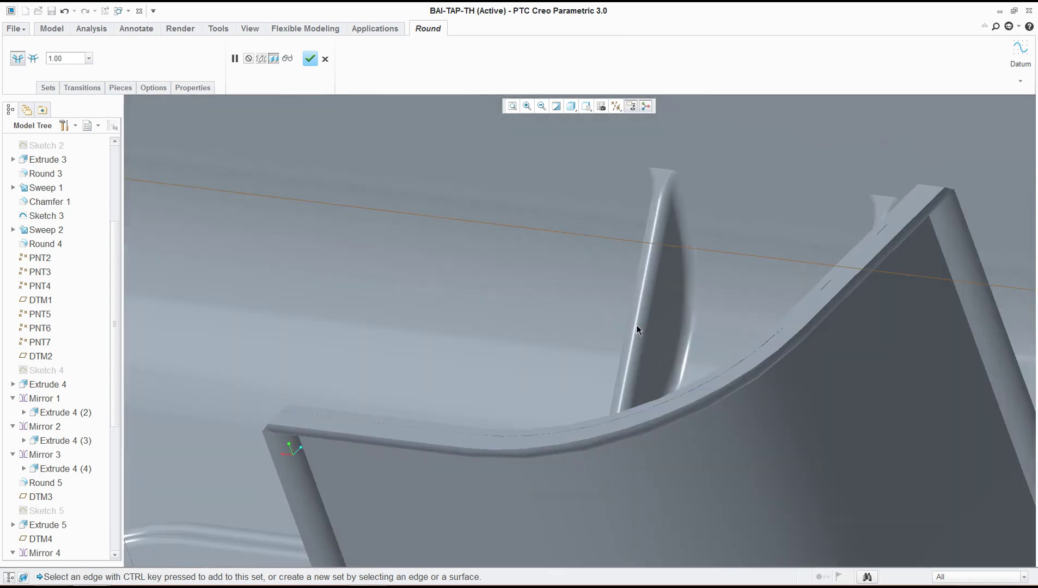
{"action": "scroll", "coordinate": [644, 330], "scroll_direction": "up", "scroll_amount": 5}
{"action": "scroll", "coordinate": [781, 348], "scroll_direction": "down", "scroll_amount": 5}
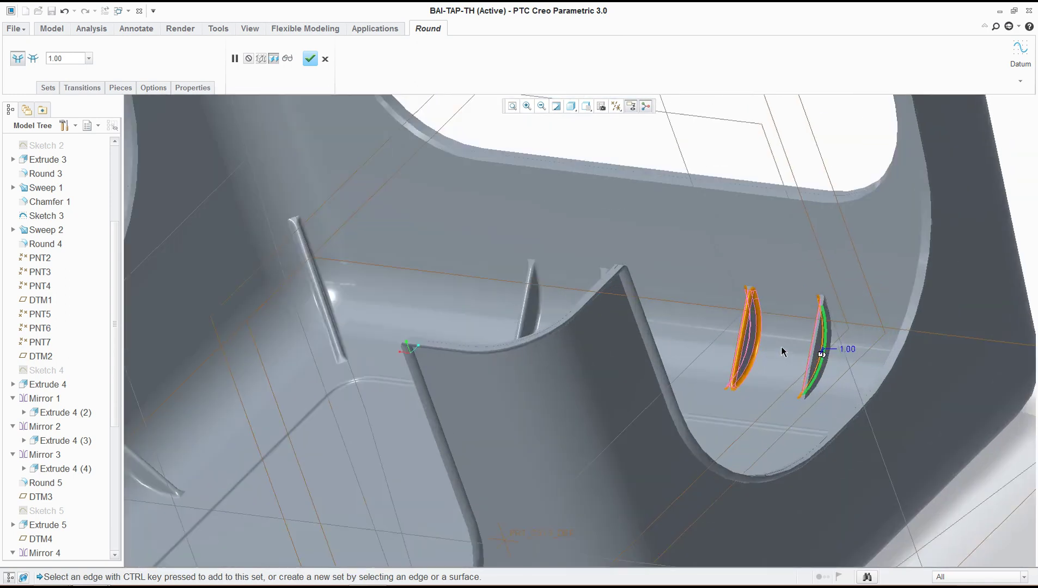
{"action": "scroll", "coordinate": [857, 330], "scroll_direction": "down", "scroll_amount": 3}
{"action": "scroll", "coordinate": [857, 330], "scroll_direction": "down", "scroll_amount": 2}
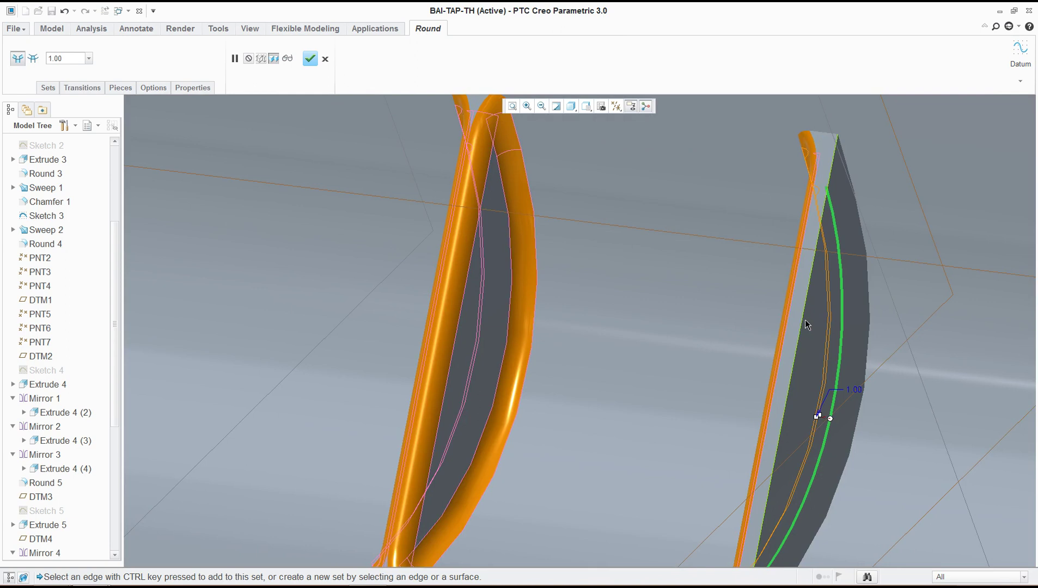
{"action": "left_click", "coordinate": [806, 320]}
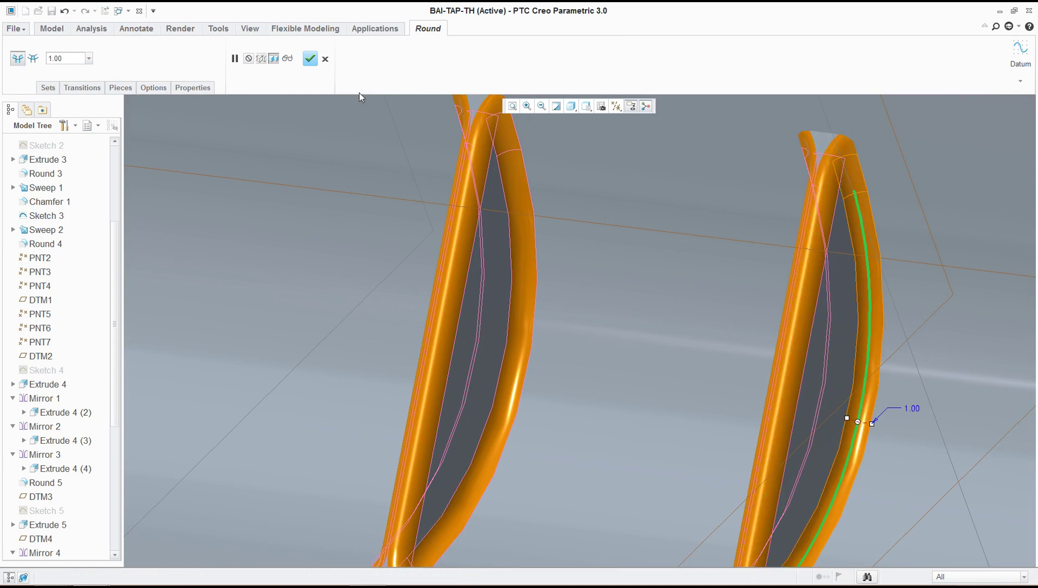
{"action": "middle_click", "coordinate": [602, 298]}
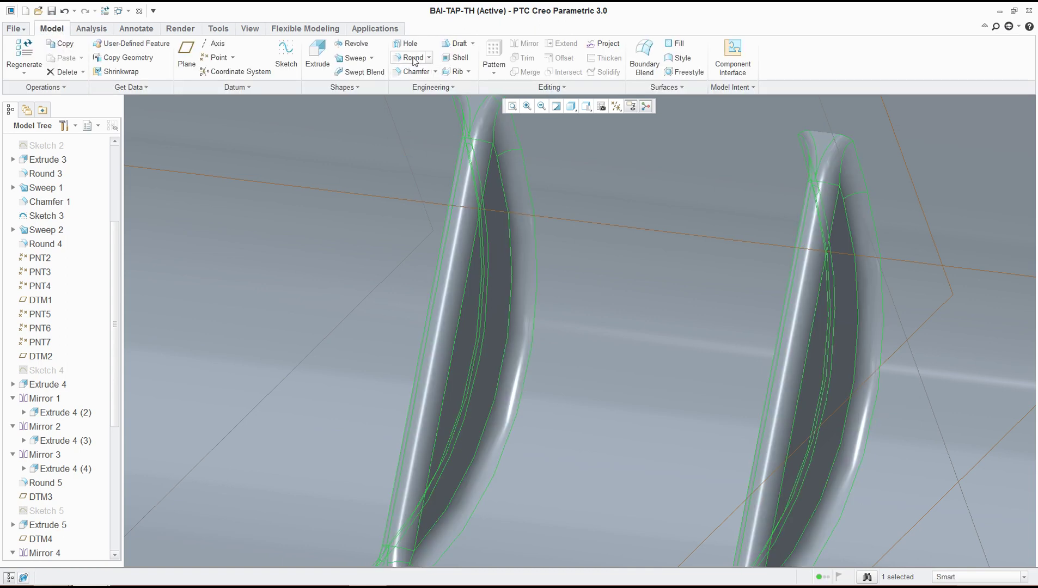
Round the straight and curved edges on both sides of the rib on the opposite short wall with a radius of 1.
{"action": "left_click", "coordinate": [412, 57]}
{"action": "key", "text": "ctrl+d"}
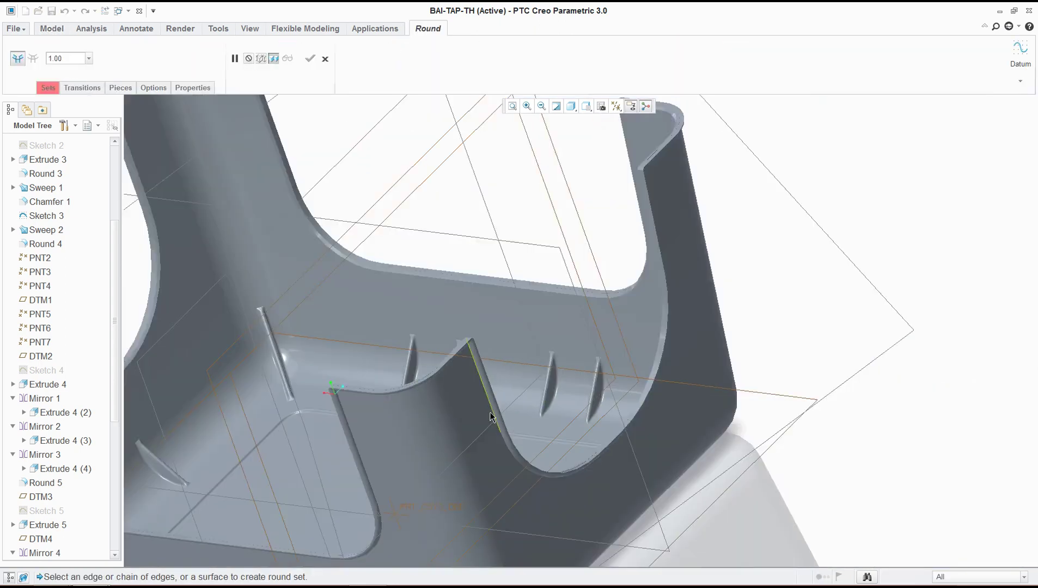
{"action": "middle_click_drag", "start_coordinate": [491, 417], "coordinate": [568, 473]}
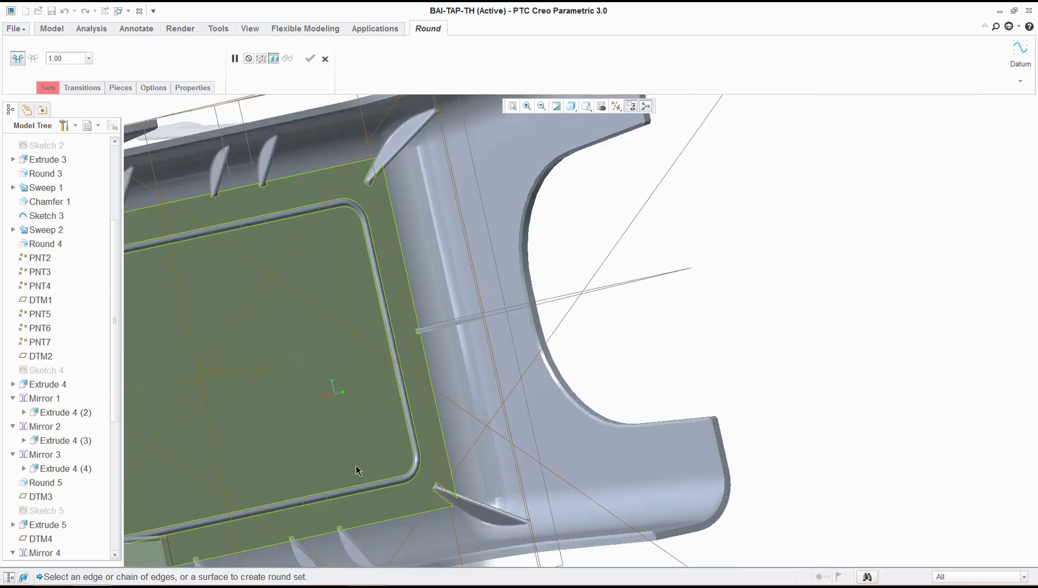
{"action": "middle_click_drag", "start_coordinate": [356, 470], "coordinate": [584, 311]}
{"action": "scroll", "coordinate": [649, 204], "scroll_direction": "up", "scroll_amount": 5}
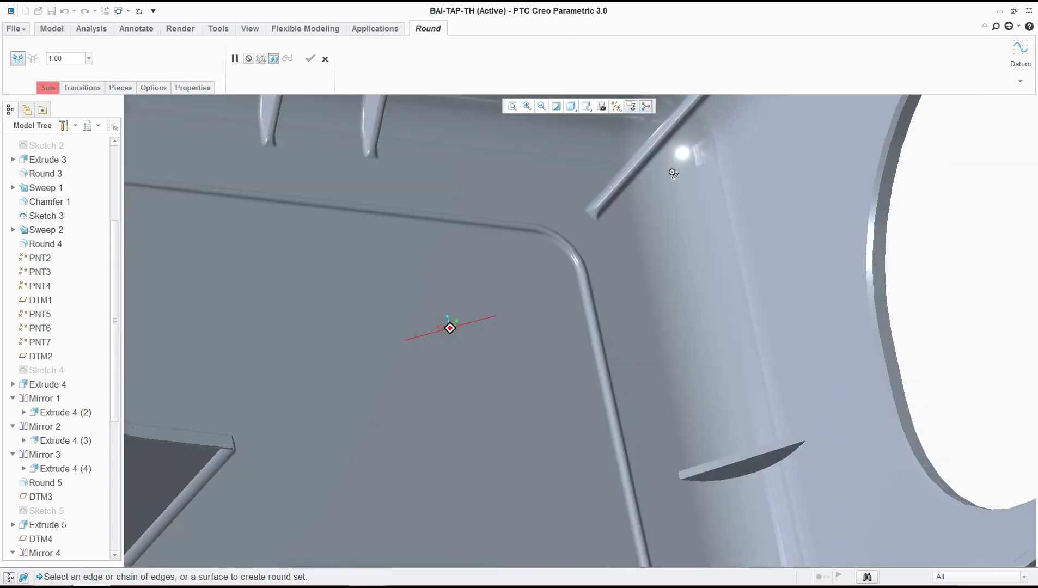
{"action": "middle_click_drag", "start_coordinate": [673, 174], "coordinate": [563, 290]}
{"action": "middle_click_drag", "start_coordinate": [613, 527], "coordinate": [422, 355], "text": "shift"}
{"action": "scroll", "coordinate": [422, 356], "scroll_direction": "up", "scroll_amount": 3}
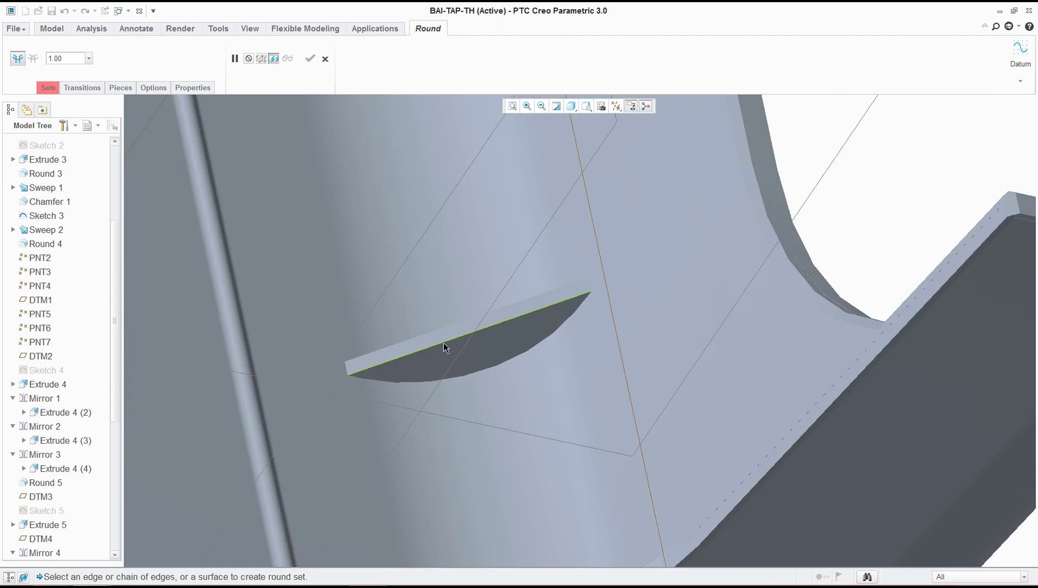
{"action": "left_click", "coordinate": [444, 343]}
{"action": "left_click", "coordinate": [497, 364]}
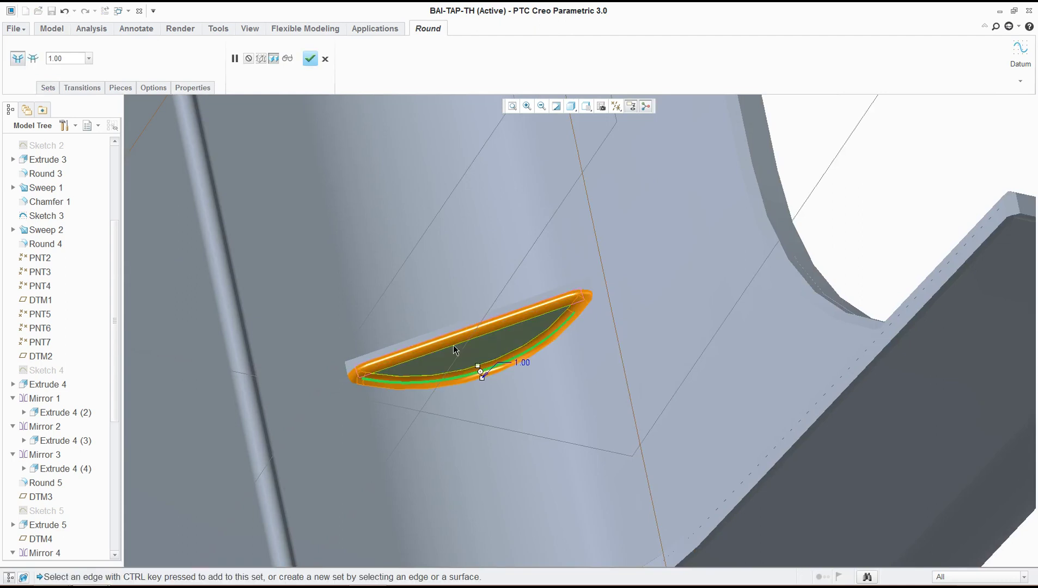
{"action": "left_click", "coordinate": [434, 333]}
{"action": "middle_click_drag", "start_coordinate": [434, 332], "coordinate": [567, 431]}
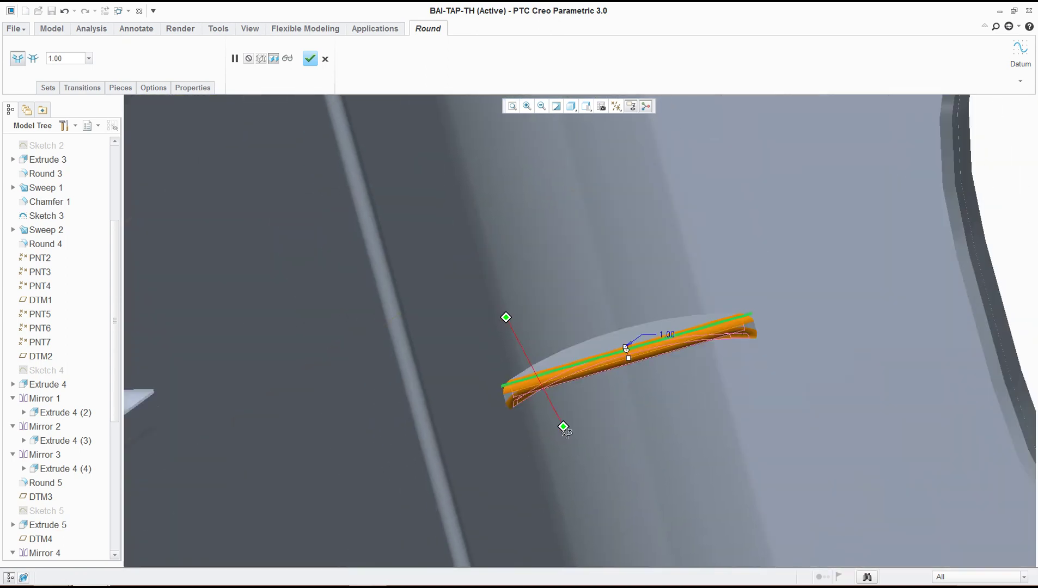
{"action": "left_click", "coordinate": [583, 347]}
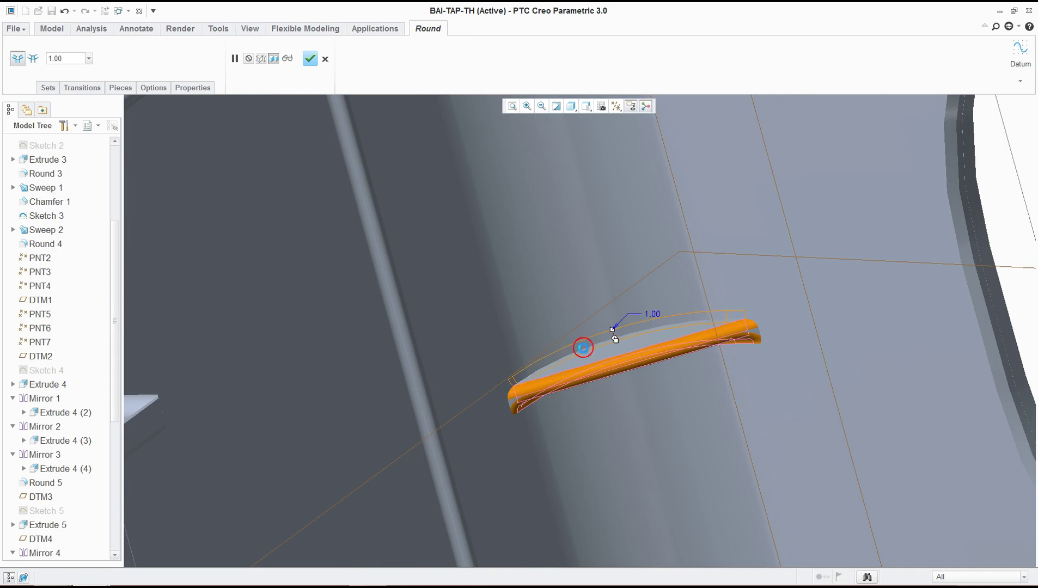
Round the straight and curved edges on both sides of the opposite long wall's first rib with a radius of 1.
{"action": "middle_click_drag", "start_coordinate": [597, 350], "coordinate": [470, 438]}
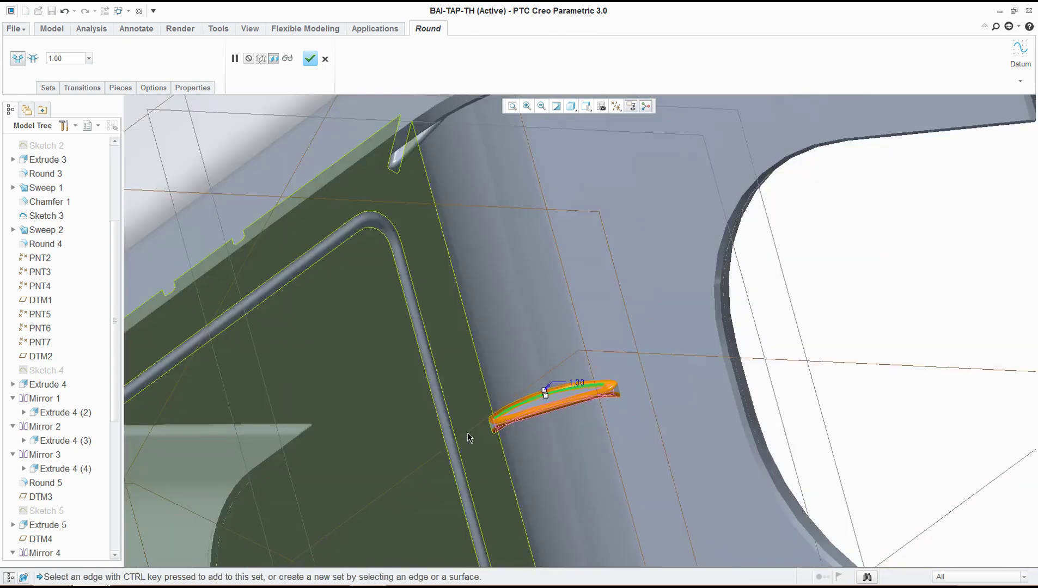
{"action": "scroll", "coordinate": [470, 438], "scroll_direction": "up", "scroll_amount": 5}
{"action": "middle_click_drag", "start_coordinate": [572, 501], "coordinate": [542, 545]}
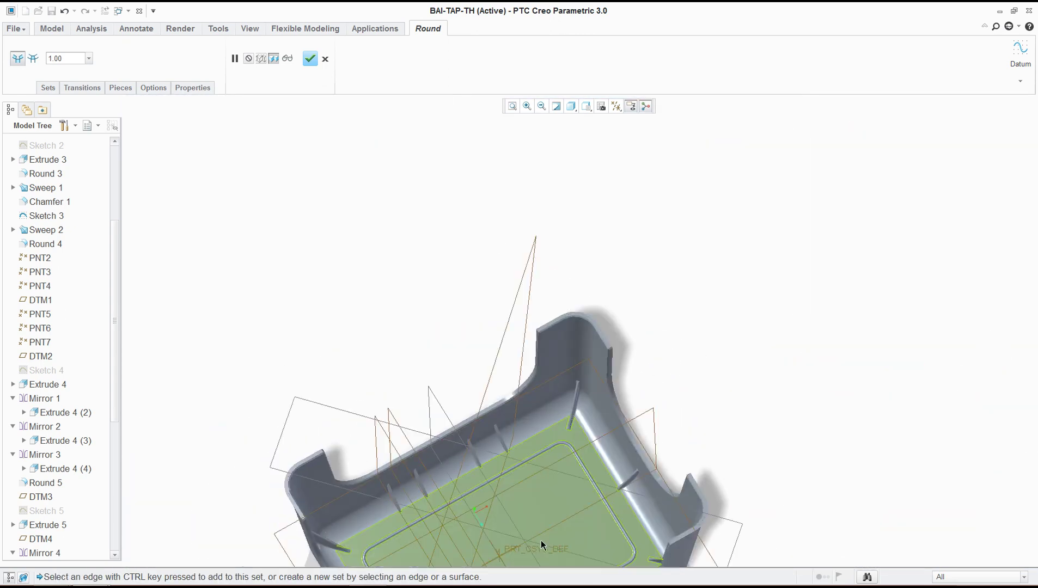
{"action": "scroll", "coordinate": [545, 534], "scroll_direction": "up", "scroll_amount": 5}
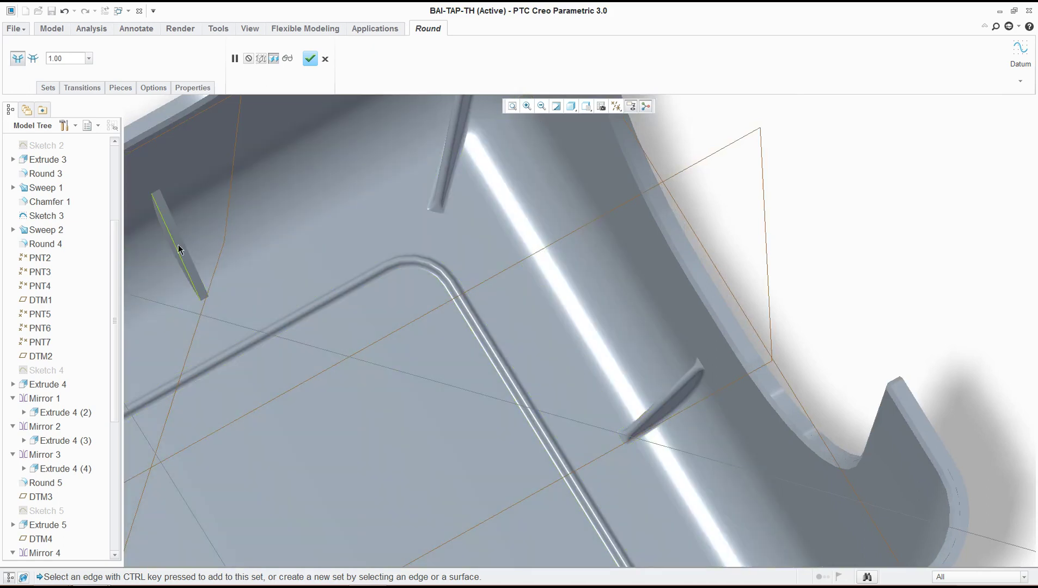
{"action": "left_click", "coordinate": [179, 250]}
{"action": "middle_click_drag", "start_coordinate": [206, 247], "coordinate": [590, 320], "text": "shift"}
{"action": "left_click", "coordinate": [559, 256], "text": "ctrl"}
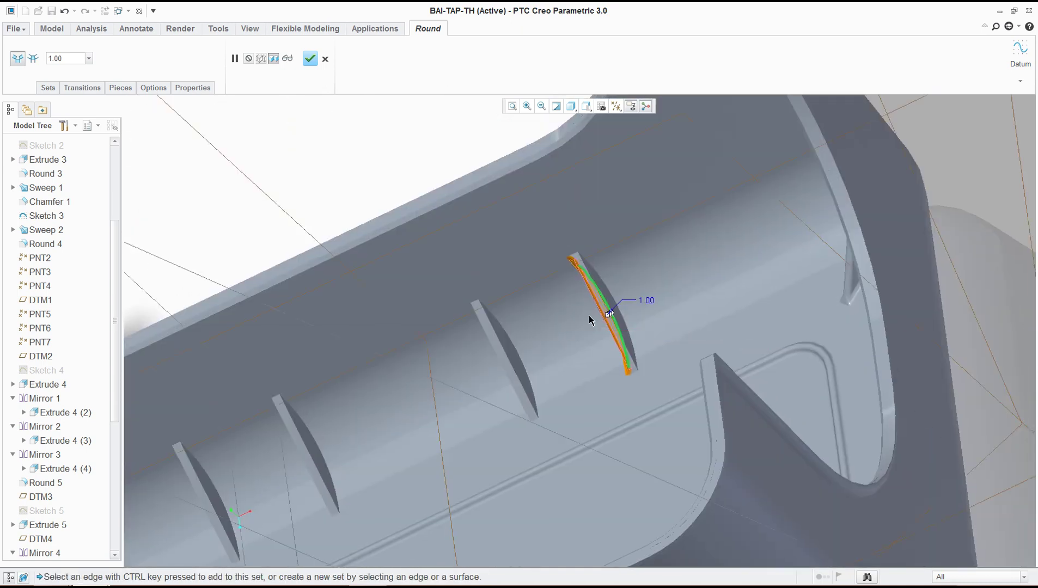
{"action": "scroll", "coordinate": [589, 320], "scroll_direction": "up", "scroll_amount": 5}
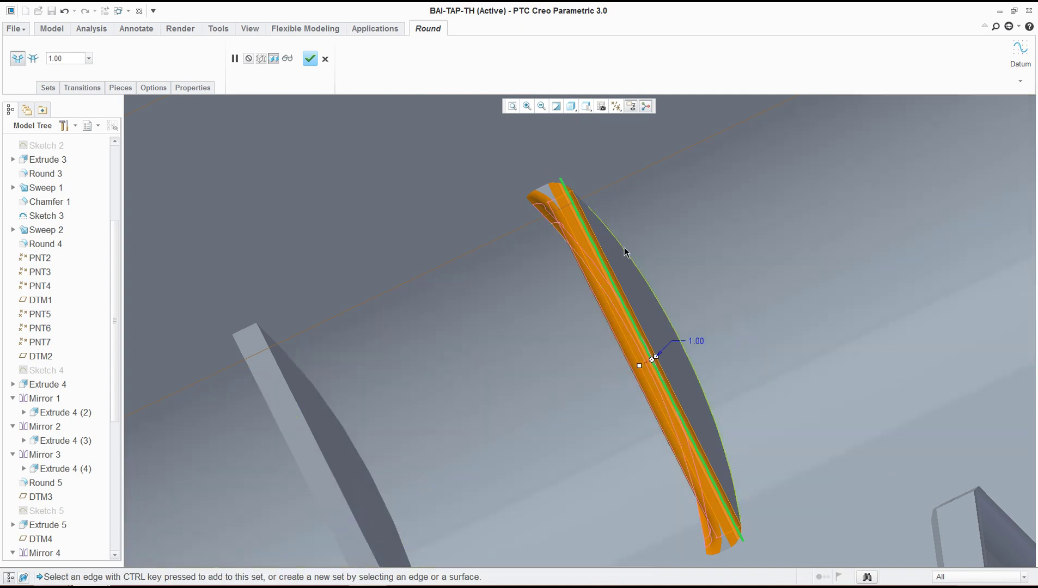
{"action": "left_click", "coordinate": [624, 248], "text": "ctrl"}
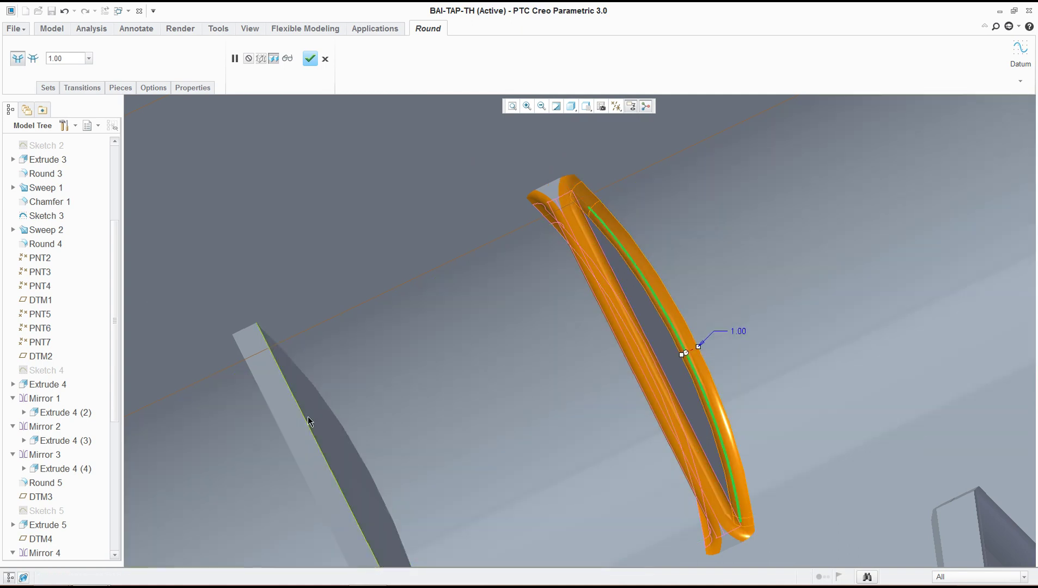
Round the straight and curved edges on both sides of the opposite long wall's second rib with a radius of 1.
{"action": "left_click", "coordinate": [309, 420], "text": "ctrl"}
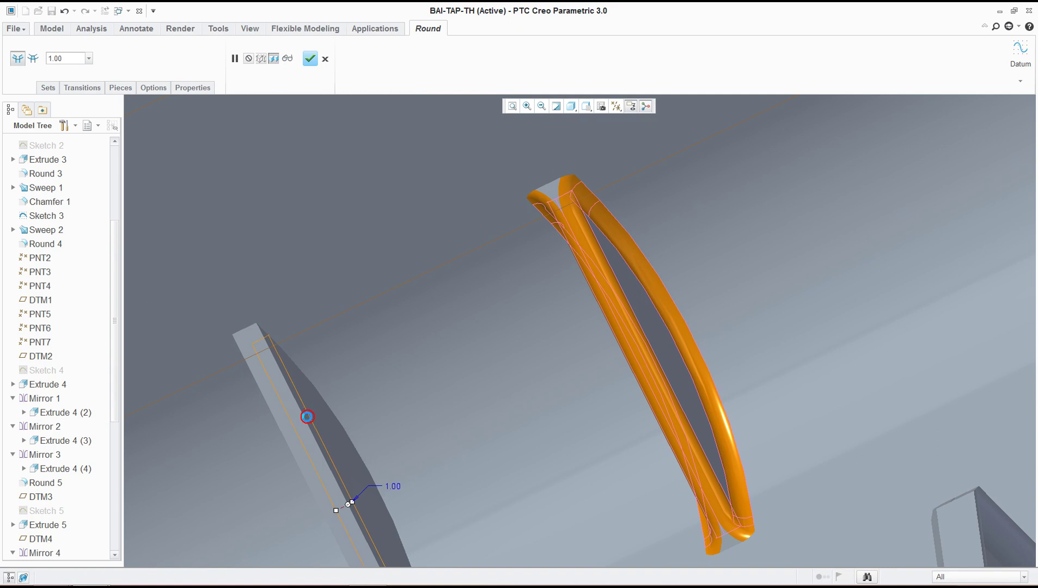
{"action": "left_click", "coordinate": [338, 425], "text": "ctrl"}
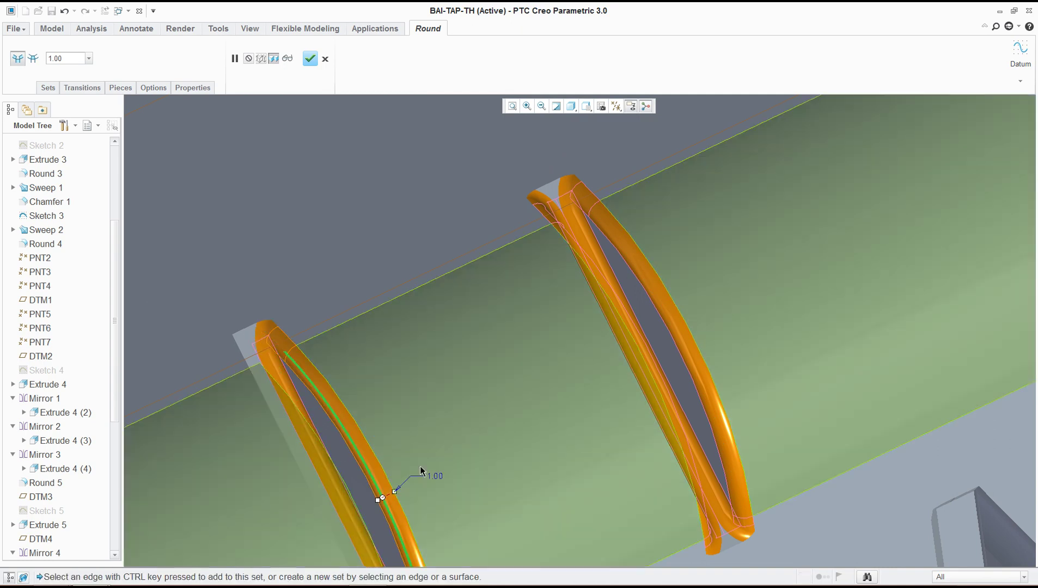
{"action": "middle_click_drag", "start_coordinate": [464, 384], "coordinate": [333, 425]}
{"action": "middle_click_drag", "start_coordinate": [305, 458], "coordinate": [663, 292], "text": "shift"}
{"action": "scroll", "coordinate": [499, 334], "scroll_direction": "down", "scroll_amount": 3}
{"action": "left_click", "coordinate": [489, 335]}
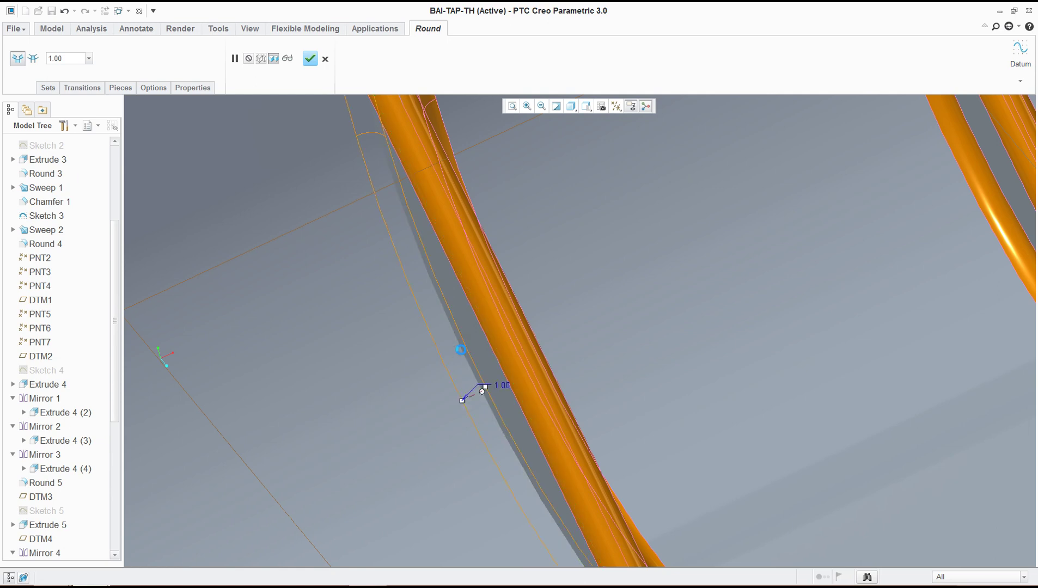
{"action": "scroll", "coordinate": [459, 350], "scroll_direction": "down", "scroll_amount": 8}
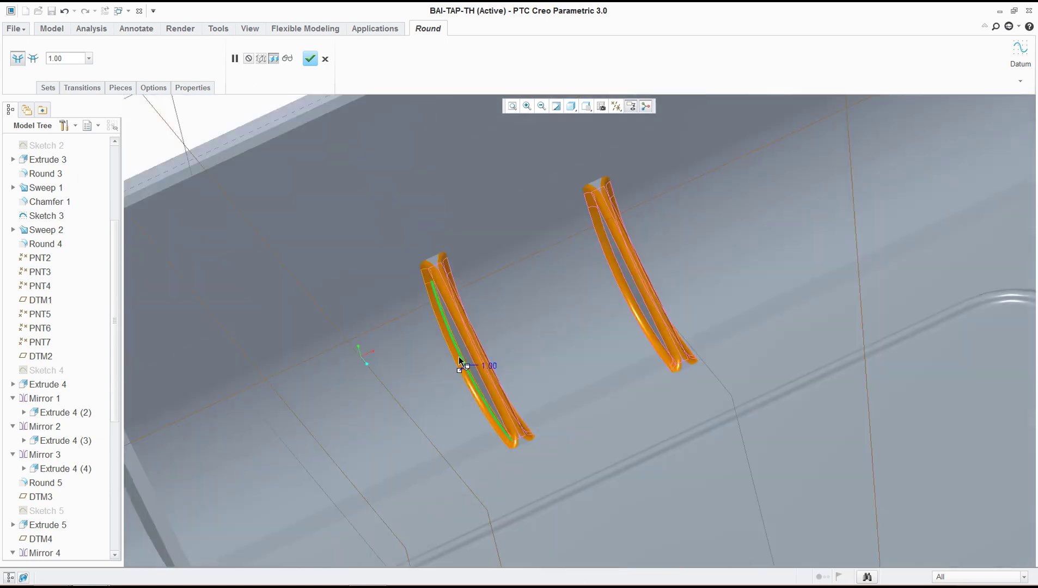
Round the straight and curved edges on both sides of the opposite long wall's third rib with a radius of 1.
{"action": "middle_click_drag", "start_coordinate": [310, 434], "coordinate": [651, 253], "text": "shift"}
{"action": "scroll", "coordinate": [529, 311], "scroll_direction": "up", "scroll_amount": 4}
{"action": "left_click", "coordinate": [557, 254]}
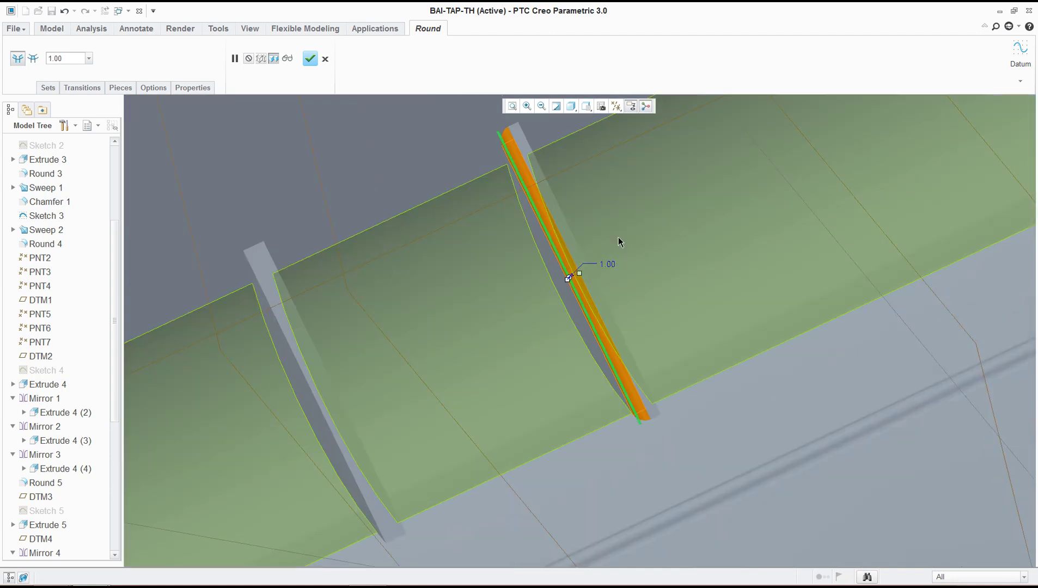
{"action": "scroll", "coordinate": [577, 240], "scroll_direction": "up", "scroll_amount": 2}
{"action": "scroll", "coordinate": [565, 246], "scroll_direction": "down", "scroll_amount": 6}
{"action": "middle_click_drag", "start_coordinate": [599, 244], "coordinate": [682, 188]}
{"action": "left_click", "coordinate": [677, 186]}
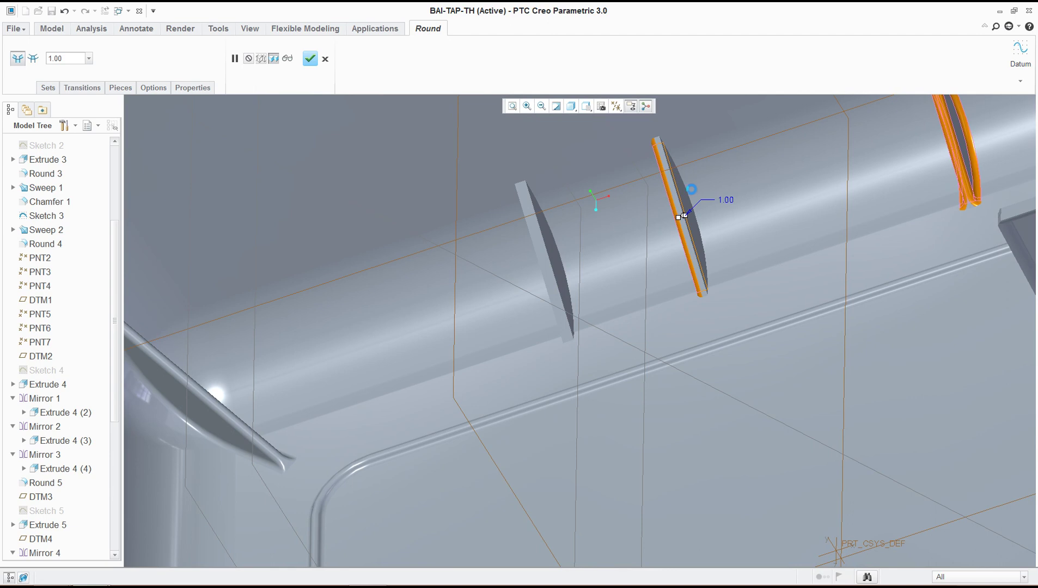
{"action": "left_click", "coordinate": [689, 190]}
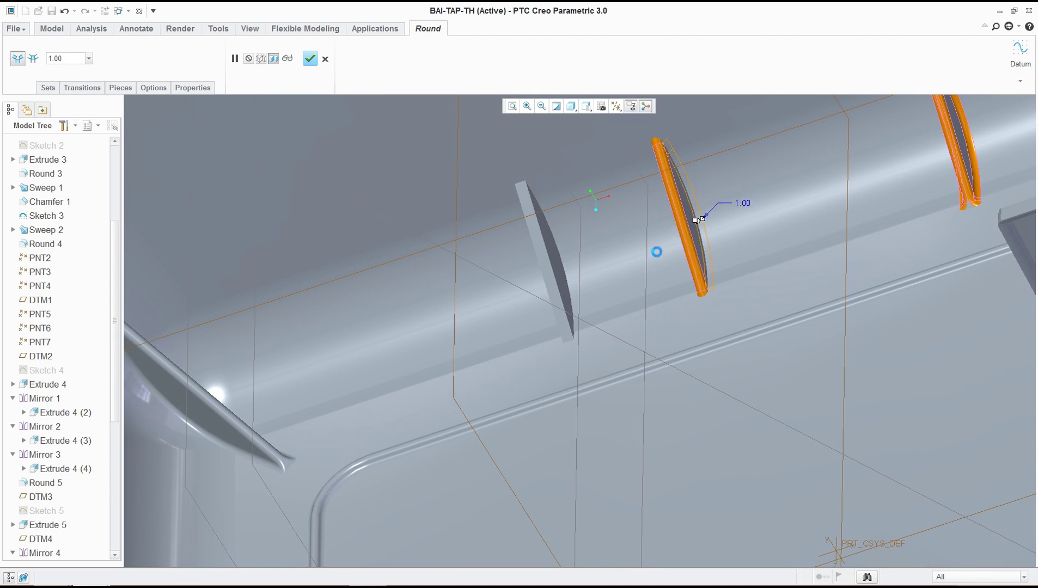
{"action": "scroll", "coordinate": [646, 278], "scroll_direction": "down", "scroll_amount": 5}
{"action": "middle_click_drag", "start_coordinate": [650, 280], "coordinate": [699, 271]}
{"action": "scroll", "coordinate": [516, 280], "scroll_direction": "up", "scroll_amount": 5}
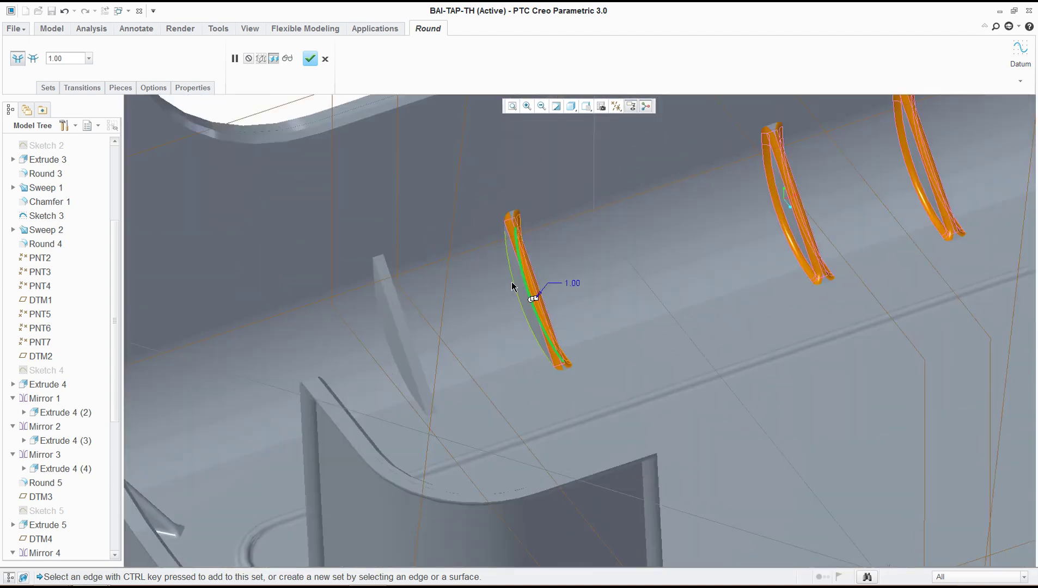
{"action": "left_click", "coordinate": [512, 282]}
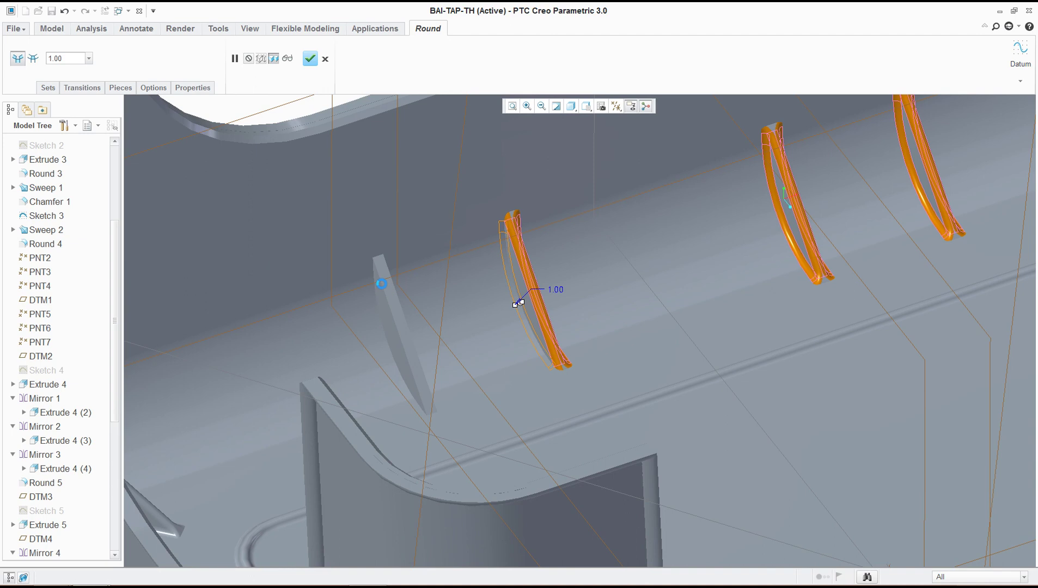
Round the straight and curved edges on both sides of the opposite long wall's fourth rib with a radius of 1.
{"action": "left_click", "coordinate": [391, 313]}
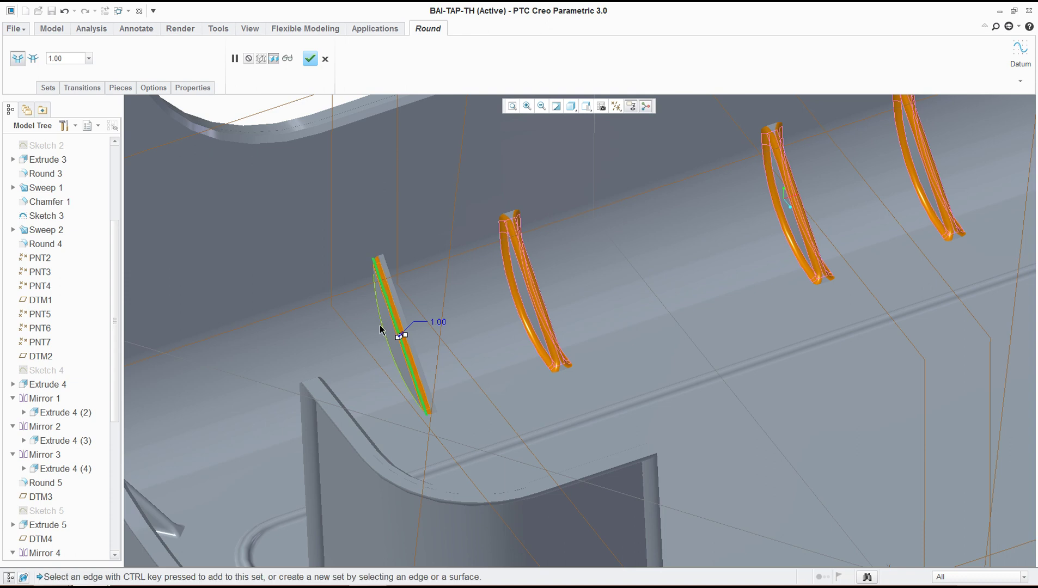
{"action": "left_click", "coordinate": [380, 326]}
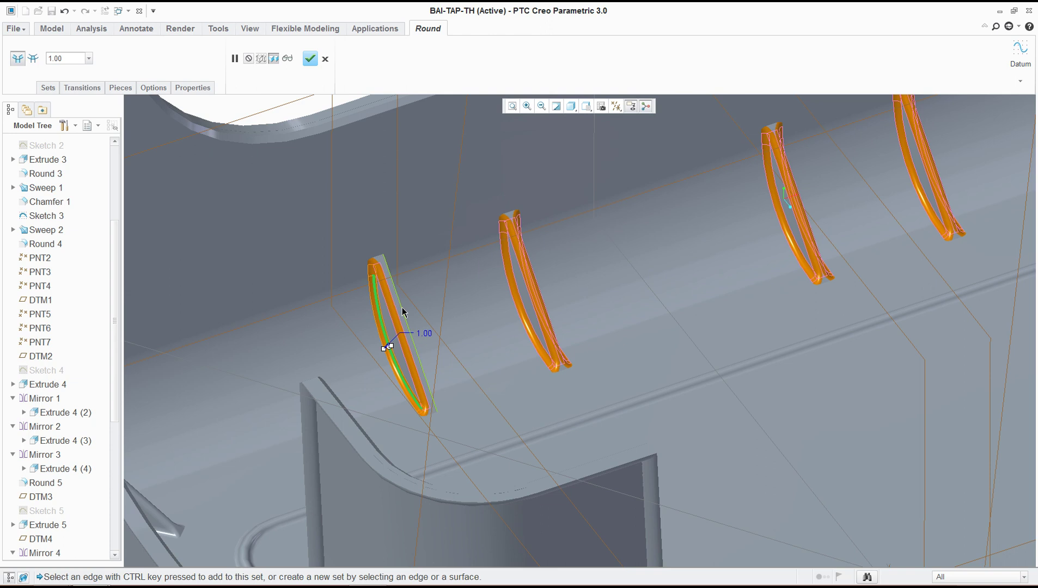
{"action": "left_click", "coordinate": [425, 309]}
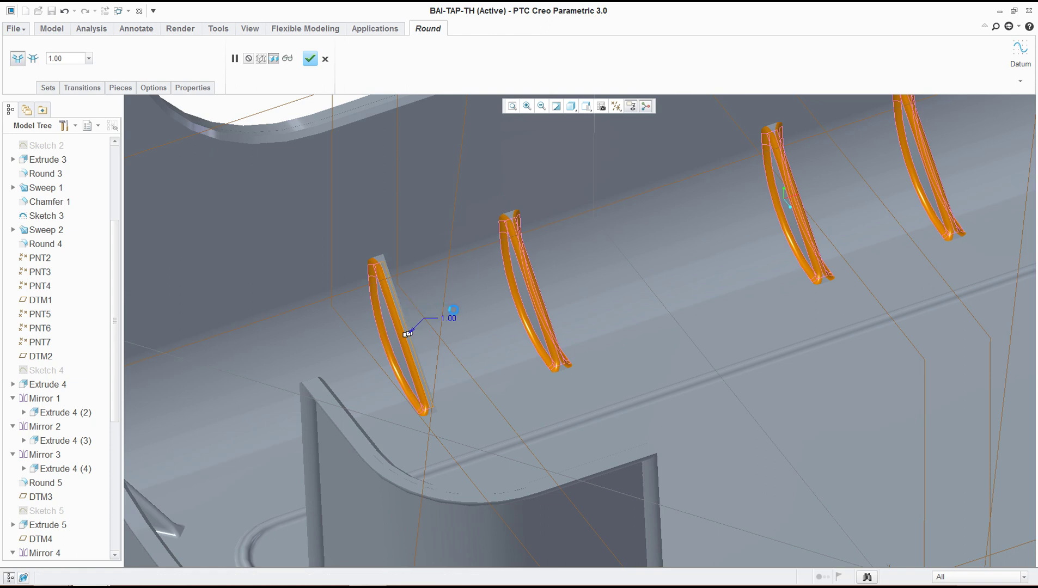
{"action": "scroll", "coordinate": [455, 324], "scroll_direction": "up", "scroll_amount": 3}
{"action": "middle_click_drag", "start_coordinate": [455, 324], "coordinate": [569, 321]}
{"action": "scroll", "coordinate": [569, 326], "scroll_direction": "down", "scroll_amount": 10}
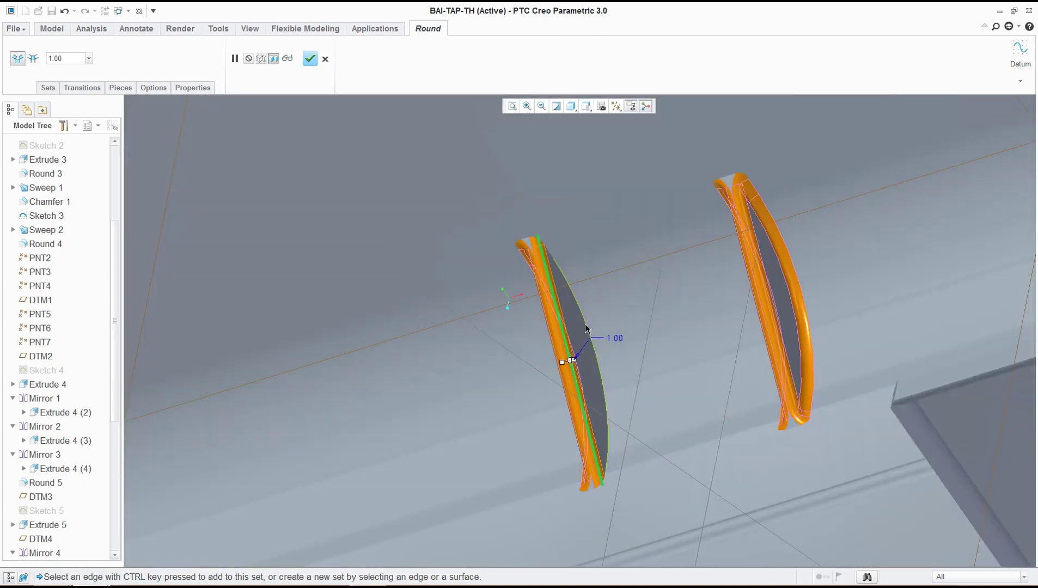
{"action": "left_click", "coordinate": [586, 325]}
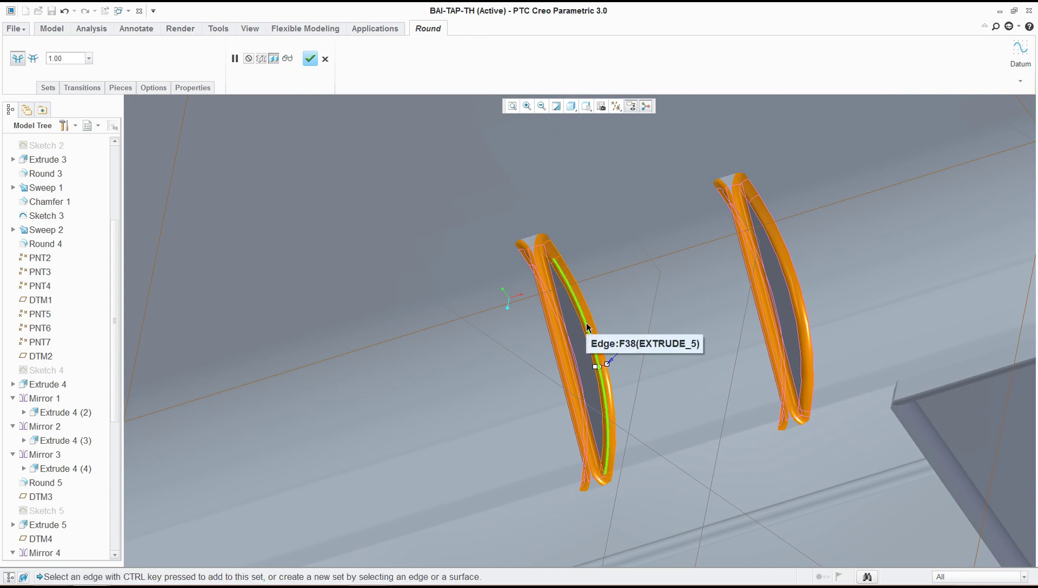
Complete the radius 1 round on all selected edges of the reinforcing ribs under the seat.
{"action": "scroll", "coordinate": [579, 348], "scroll_direction": "down", "scroll_amount": 1}
{"action": "scroll", "coordinate": [579, 352], "scroll_direction": "up", "scroll_amount": 6}
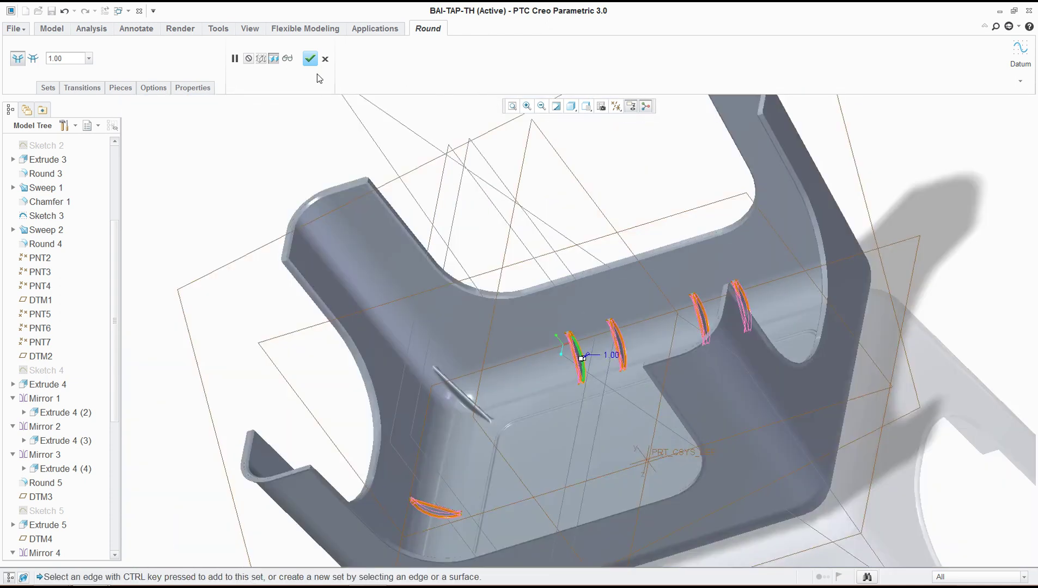
{"action": "left_click", "coordinate": [310, 58]}
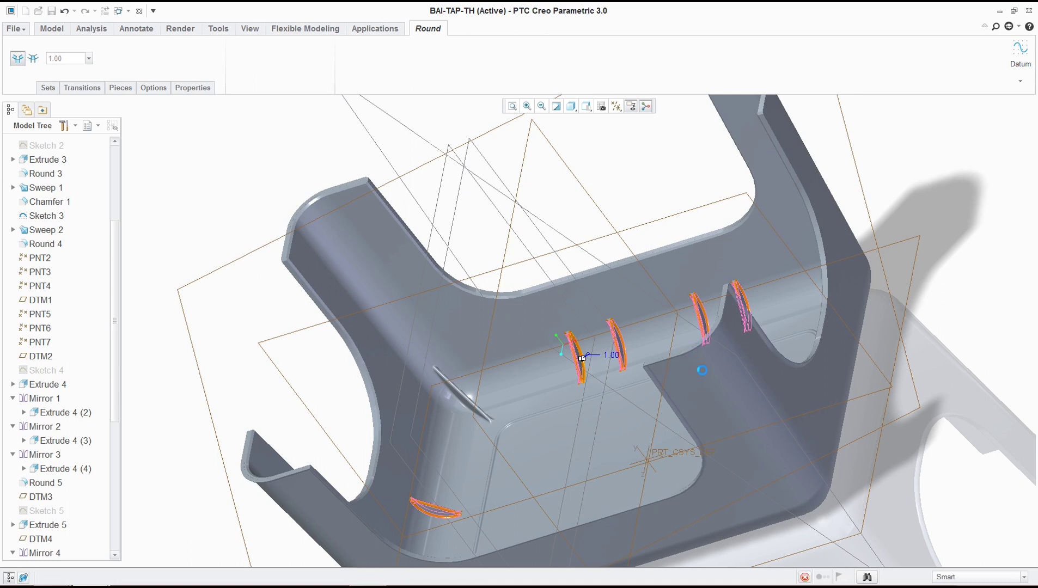
{"action": "middle_click_drag", "start_coordinate": [702, 371], "coordinate": [934, 266]}
{"action": "middle_click_drag", "start_coordinate": [902, 338], "coordinate": [927, 336]}
Hide all datum axes, points, coordinate systems and planes in the model view.
{"action": "left_click", "coordinate": [615, 106]}
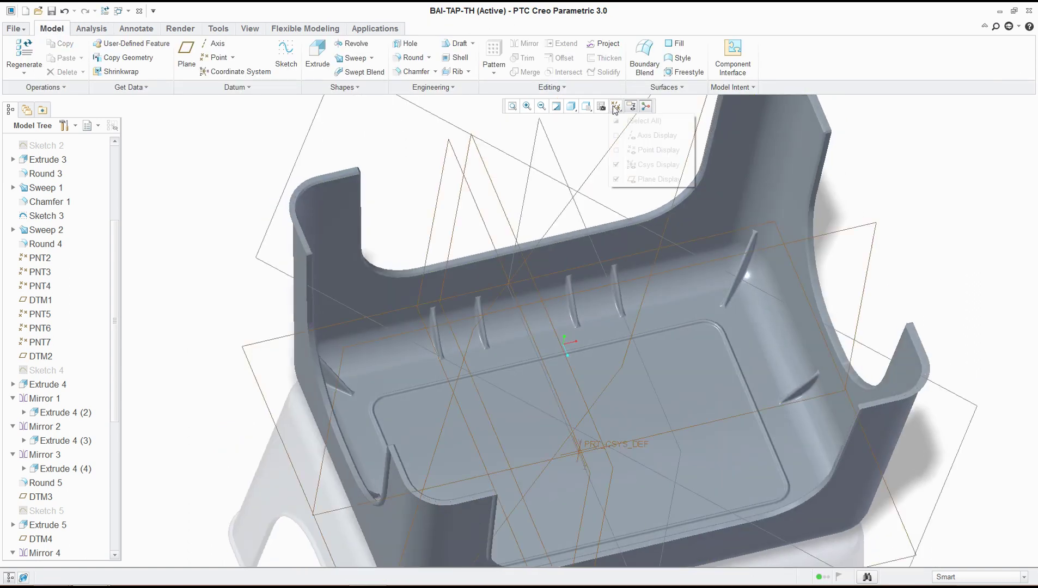
{"action": "left_click", "coordinate": [627, 122]}
{"action": "left_click", "coordinate": [628, 122]}
{"action": "left_click", "coordinate": [564, 133]}
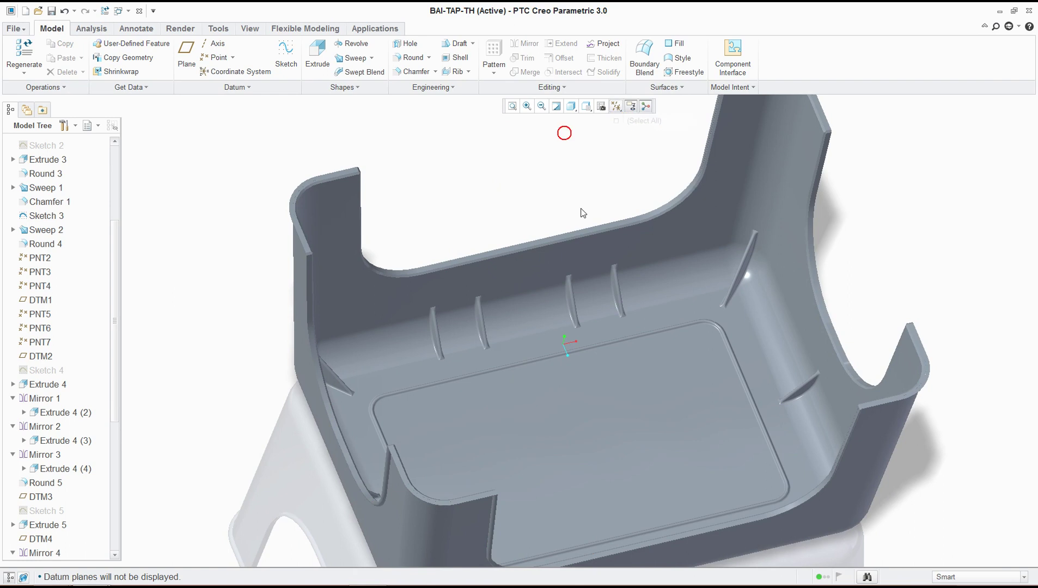
{"action": "scroll", "coordinate": [591, 298], "scroll_direction": "up", "scroll_amount": 3}
{"action": "middle_click_drag", "start_coordinate": [639, 331], "coordinate": [518, 147]}
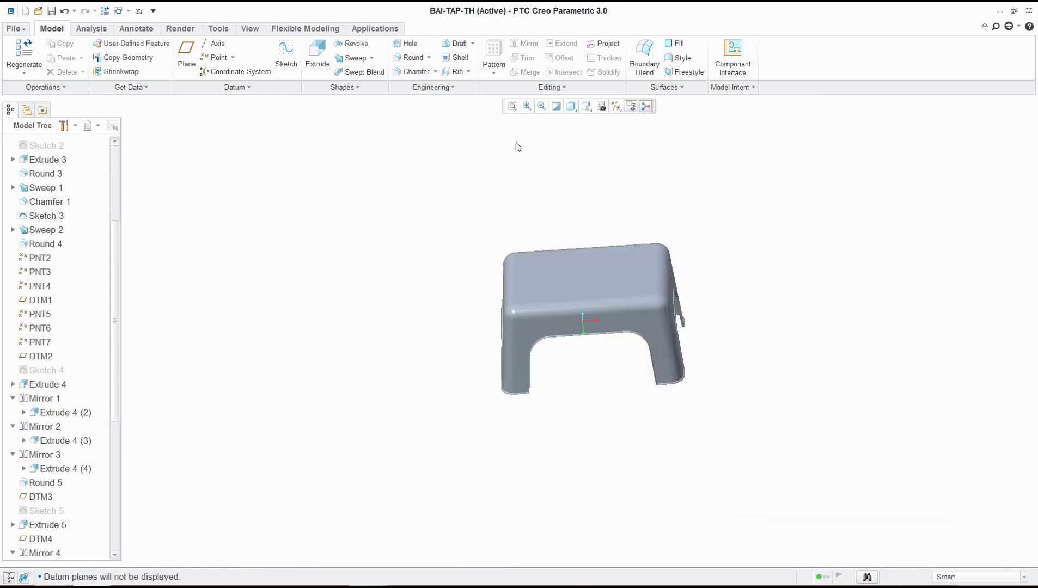
Show the coordinate system and calculate the stool's mass properties with respect to PRT_CSYS_DEF.
{"action": "left_click", "coordinate": [92, 28]}
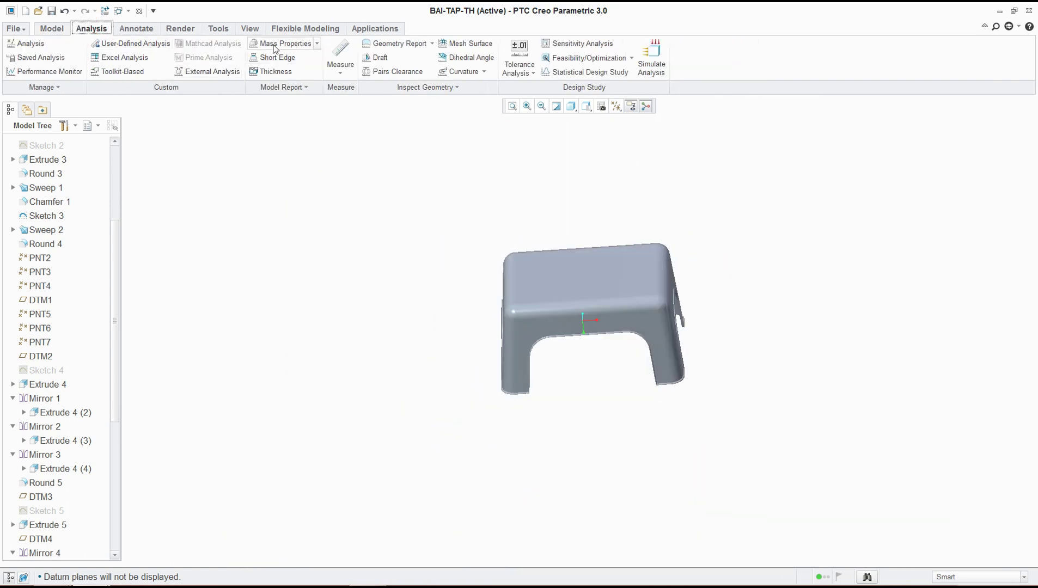
{"action": "left_click", "coordinate": [282, 43]}
{"action": "left_click", "coordinate": [631, 106]}
{"action": "left_click", "coordinate": [616, 164]}
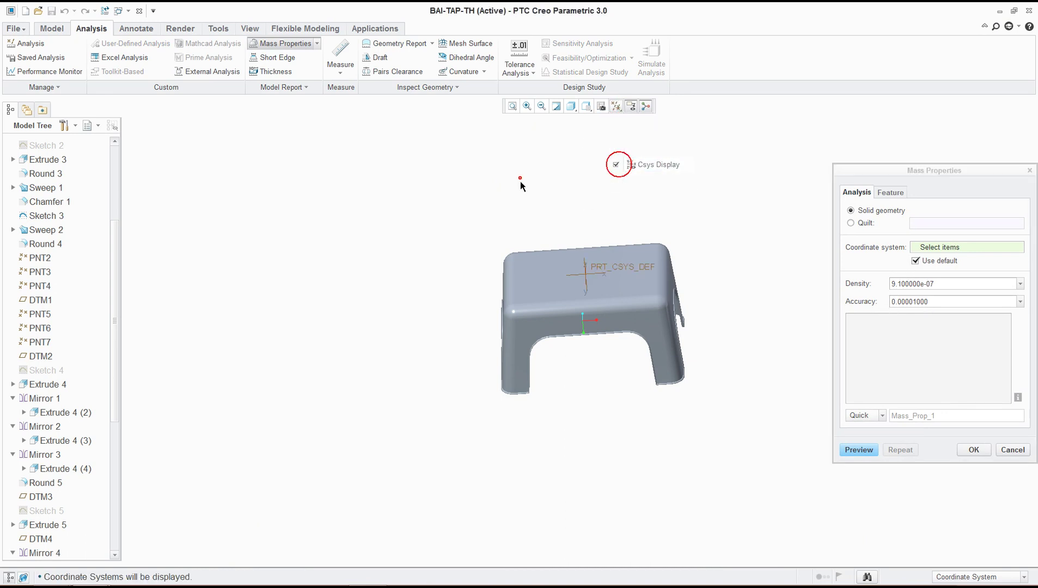
{"action": "left_click", "coordinate": [616, 266]}
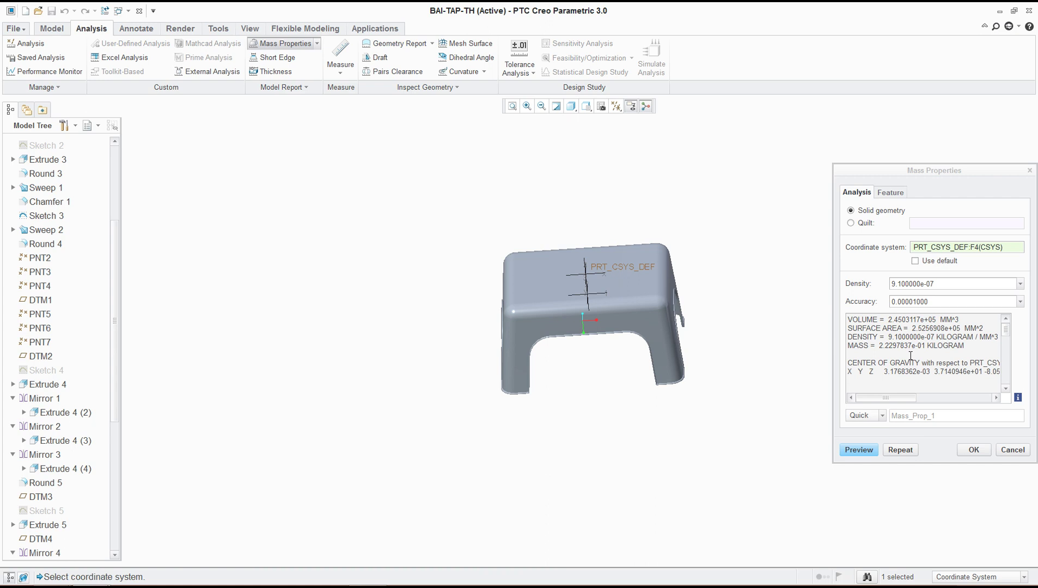
{"action": "left_click", "coordinate": [974, 450]}
Switch to the Word design document and examine step B23 on designing the seat surface with Extrude.
{"action": "middle_click_drag", "start_coordinate": [746, 304], "coordinate": [436, 530]}
{"action": "mouse_move", "coordinate": [321, 578]}
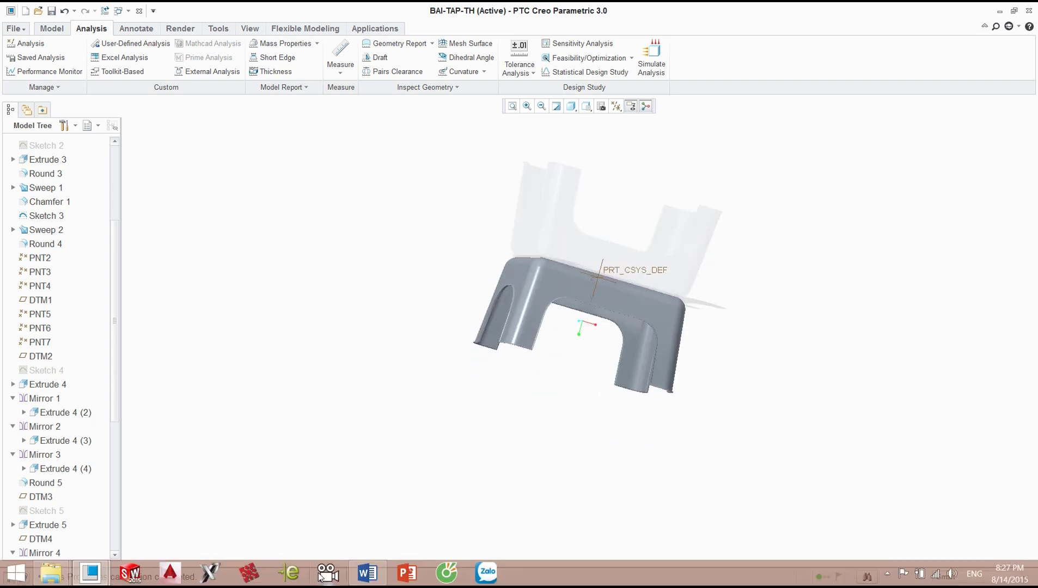
{"action": "left_click", "coordinate": [367, 572]}
{"action": "scroll", "coordinate": [577, 398], "scroll_direction": "down", "scroll_amount": 10}
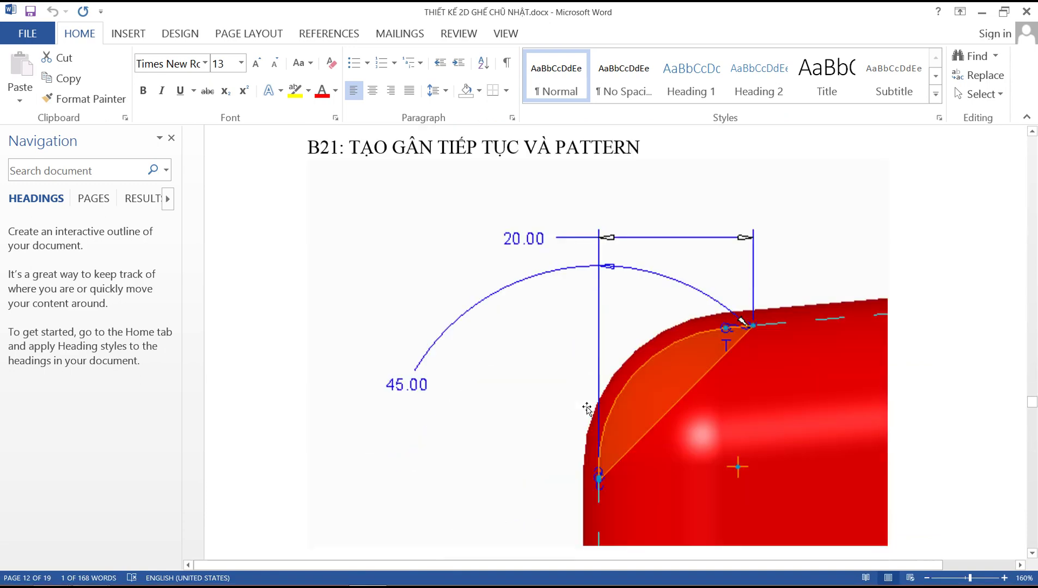
{"action": "scroll", "coordinate": [587, 409], "scroll_direction": "down", "scroll_amount": 20}
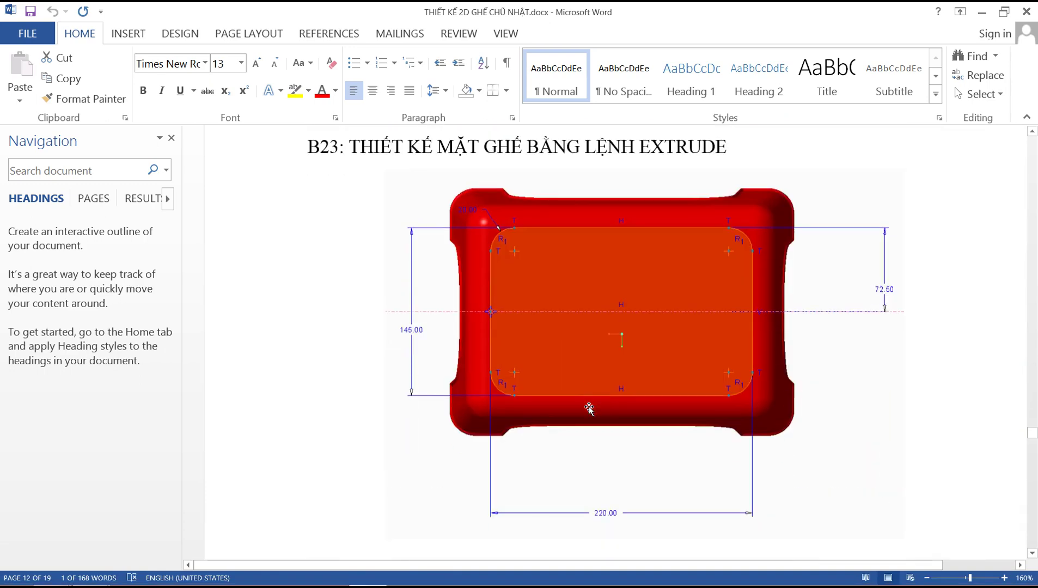
{"action": "scroll", "coordinate": [588, 408], "scroll_direction": "down", "scroll_amount": 10}
{"action": "scroll", "coordinate": [590, 407], "scroll_direction": "up", "scroll_amount": 7}
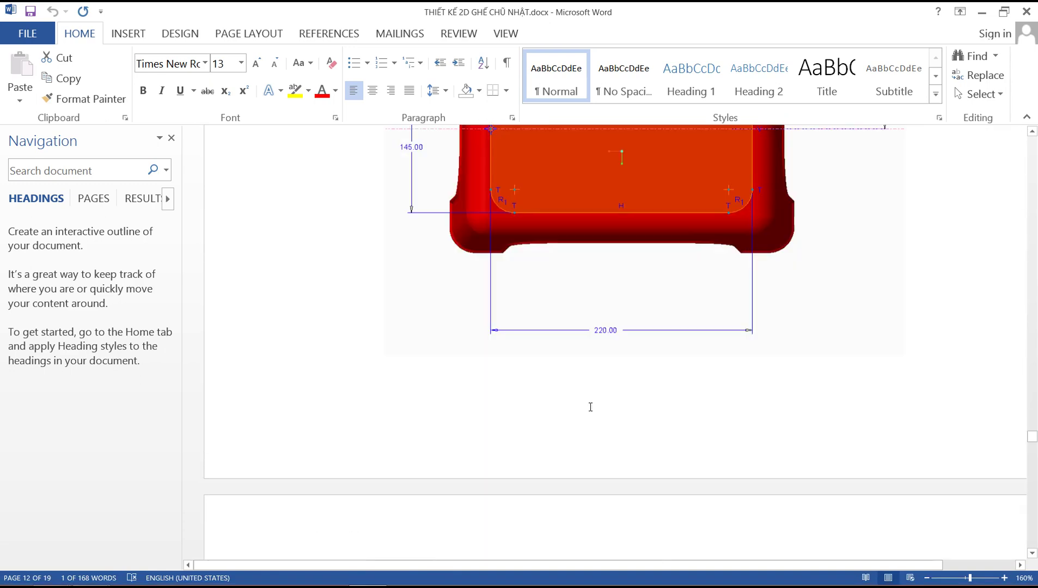
{"action": "scroll", "coordinate": [591, 407], "scroll_direction": "up", "scroll_amount": 3}
{"action": "scroll", "coordinate": [613, 269], "scroll_direction": "up", "scroll_amount": 5}
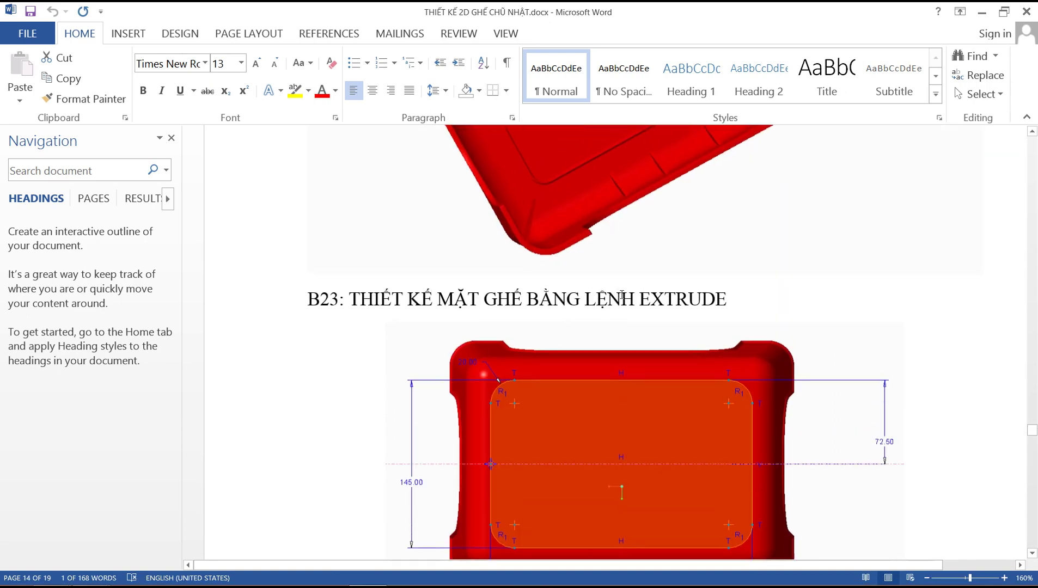
{"action": "scroll", "coordinate": [621, 297], "scroll_direction": "down", "scroll_amount": 2}
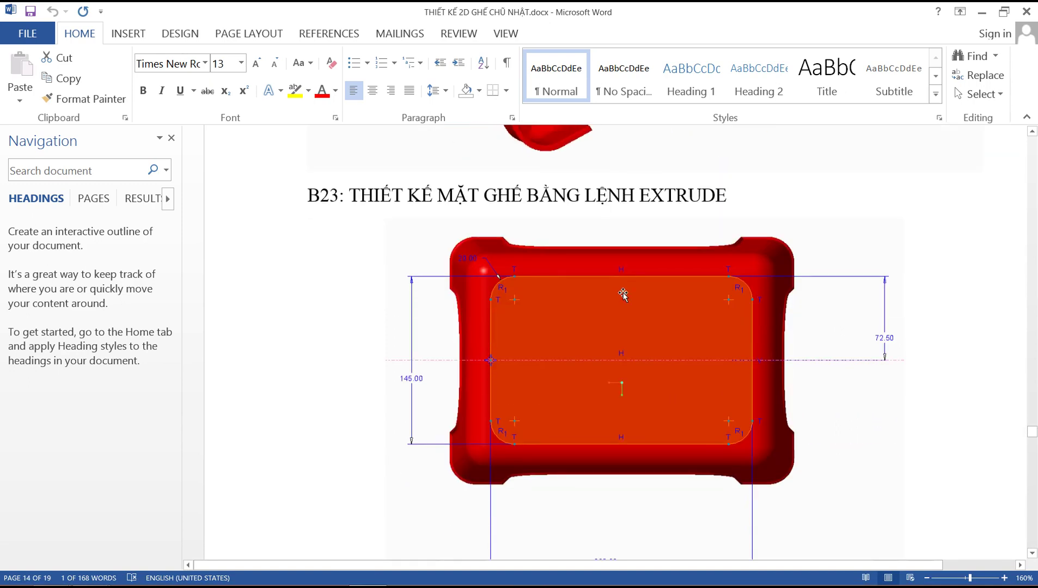
Switch back to Creo and start a sketch on the seat's flat top face, with the RIGHT plane as right-hand reference.
{"action": "key", "text": "alt+Tab"}
{"action": "middle_click_drag", "start_coordinate": [617, 290], "coordinate": [662, 350]}
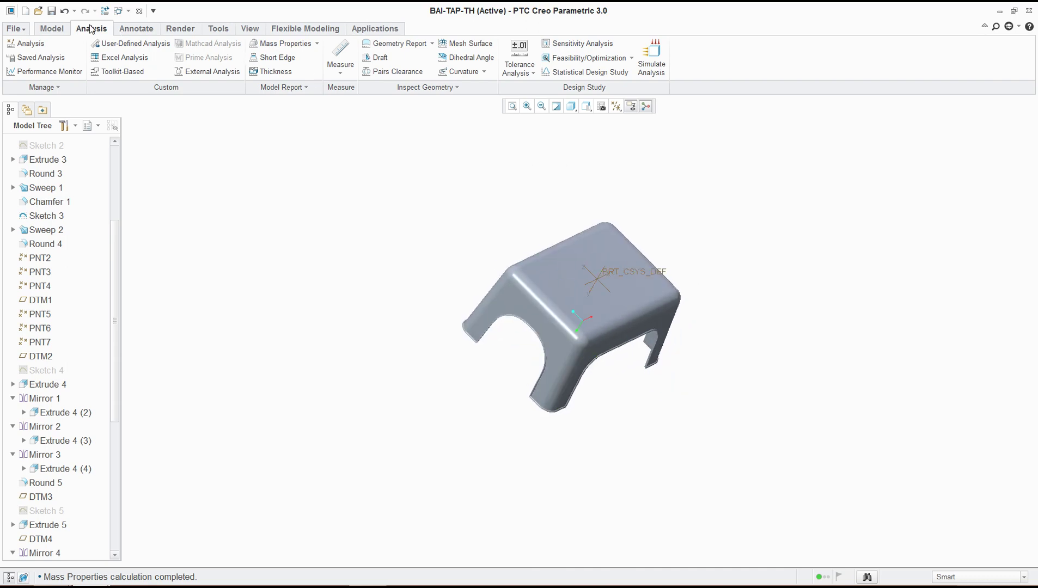
{"action": "left_click", "coordinate": [59, 27]}
{"action": "left_click", "coordinate": [286, 51]}
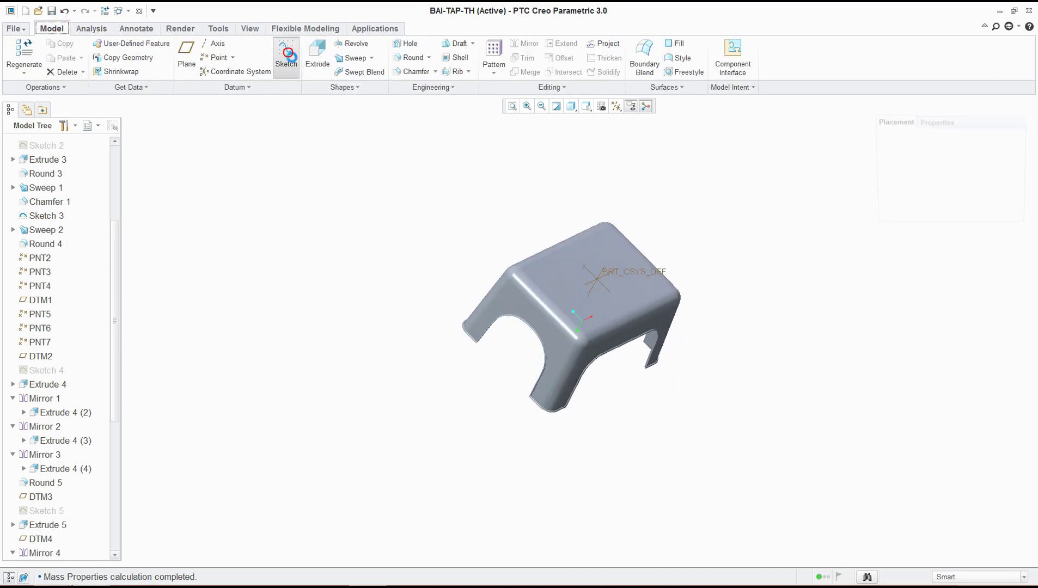
{"action": "left_click", "coordinate": [615, 261]}
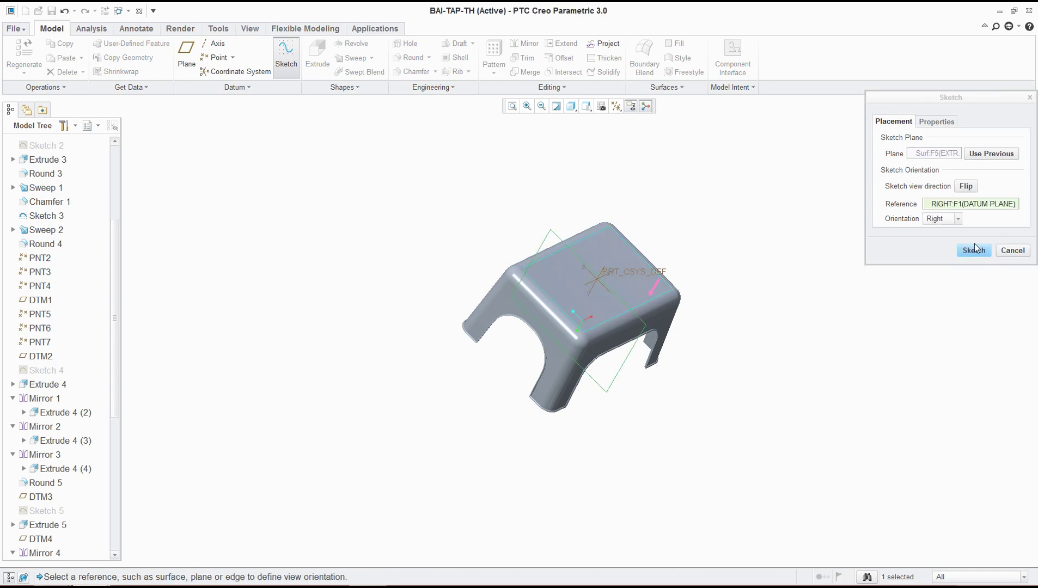
{"action": "left_click", "coordinate": [974, 250]}
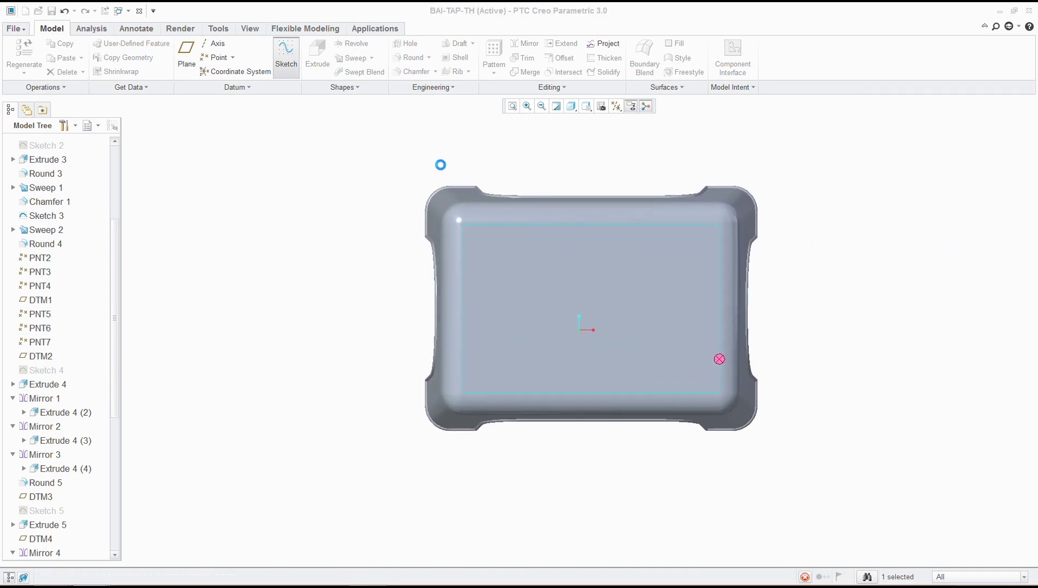
Project the four straight edges of the seat's top face into the sketch as a closed rectangle.
{"action": "left_click", "coordinate": [441, 72]}
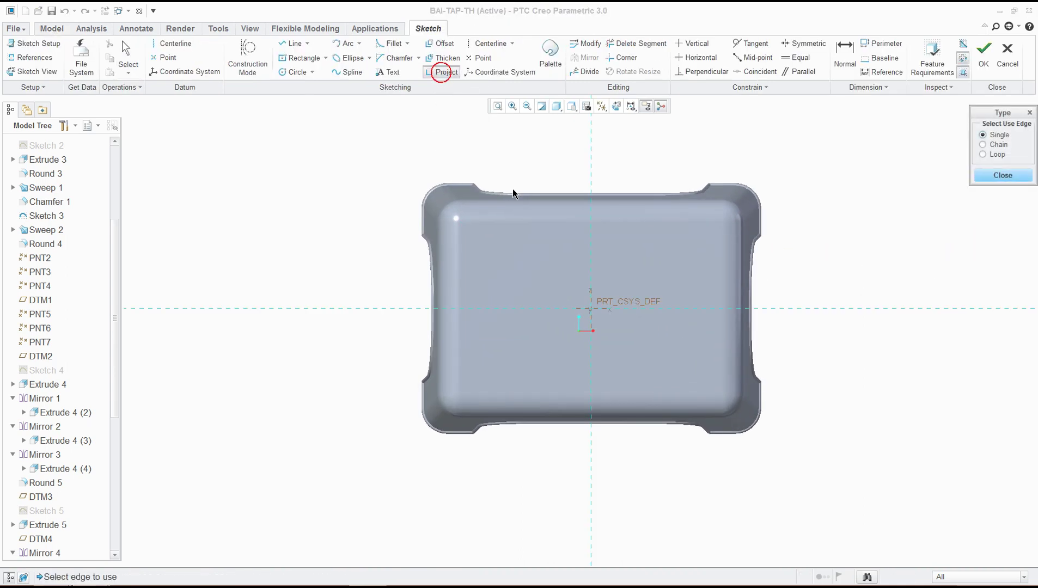
{"action": "left_click", "coordinate": [513, 224]}
{"action": "left_click", "coordinate": [462, 250]}
{"action": "left_click", "coordinate": [496, 395]}
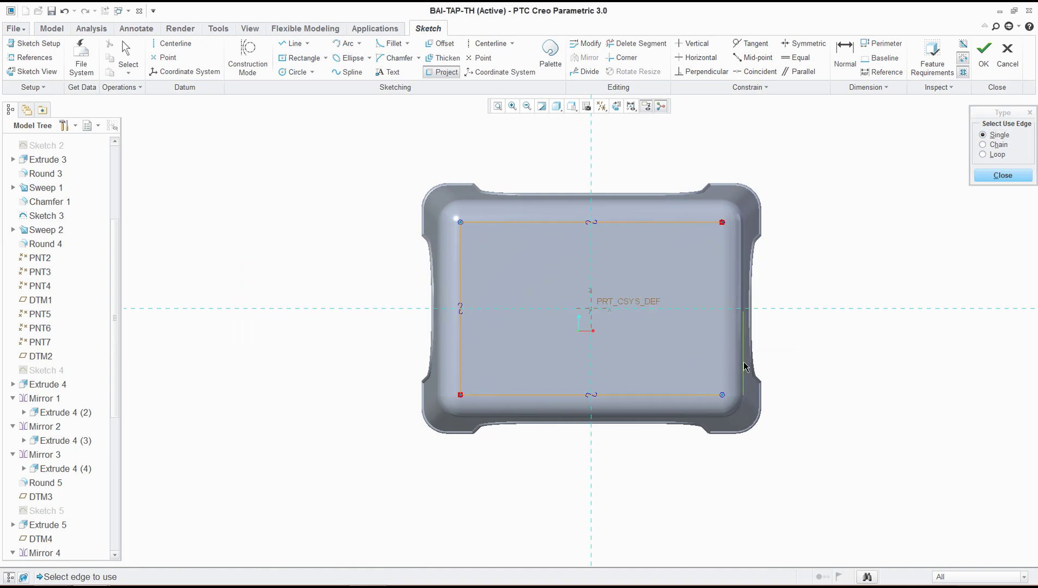
{"action": "left_click", "coordinate": [721, 340]}
{"action": "left_click", "coordinate": [994, 171]}
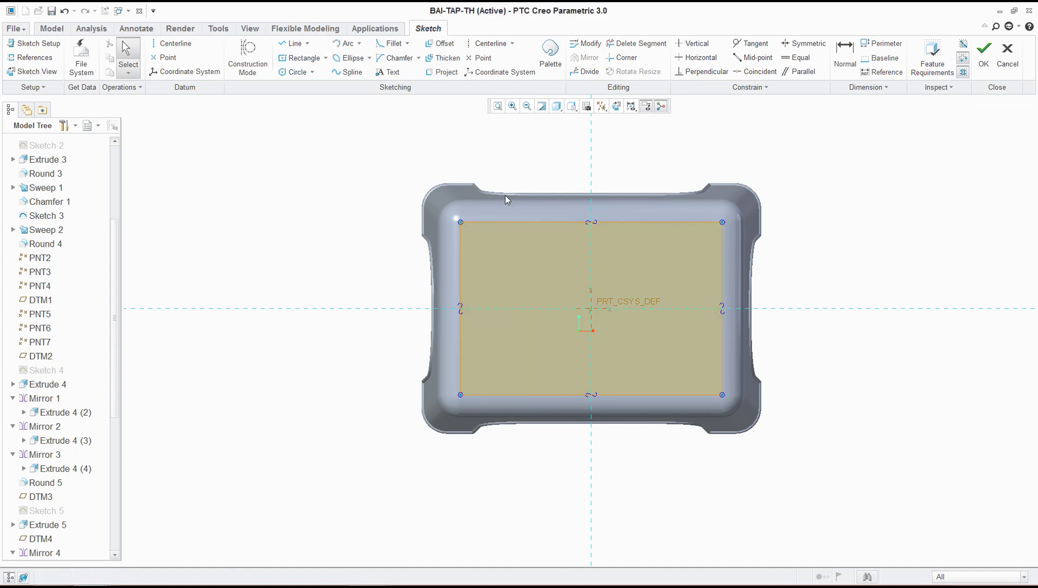
{"action": "left_click", "coordinate": [439, 71]}
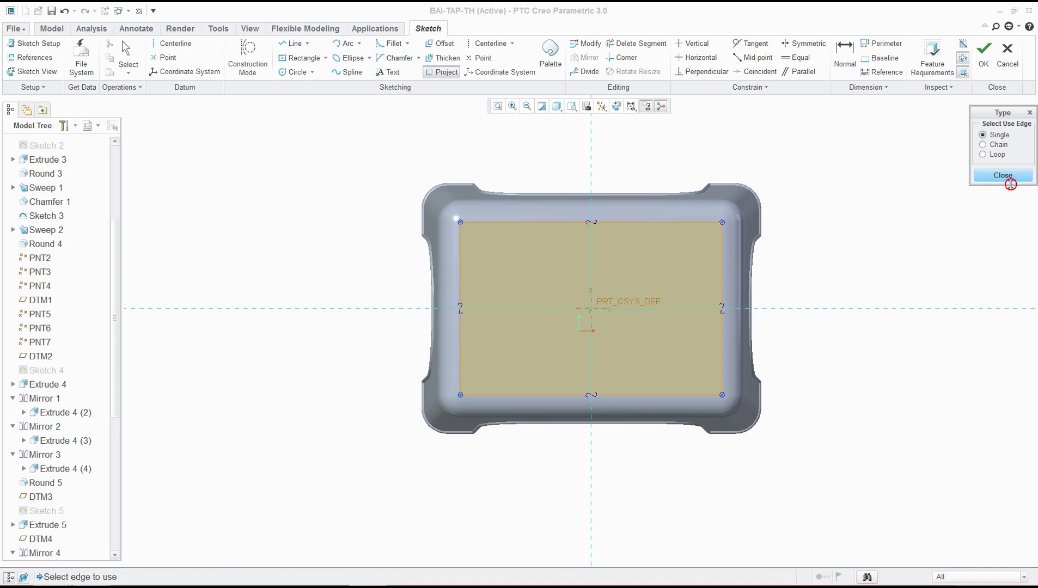
{"action": "left_click", "coordinate": [1009, 179]}
Check the B23 drawing in Word, then fillet all four corners of the projected rectangle in Creo.
{"action": "key", "text": "alt+Tab"}
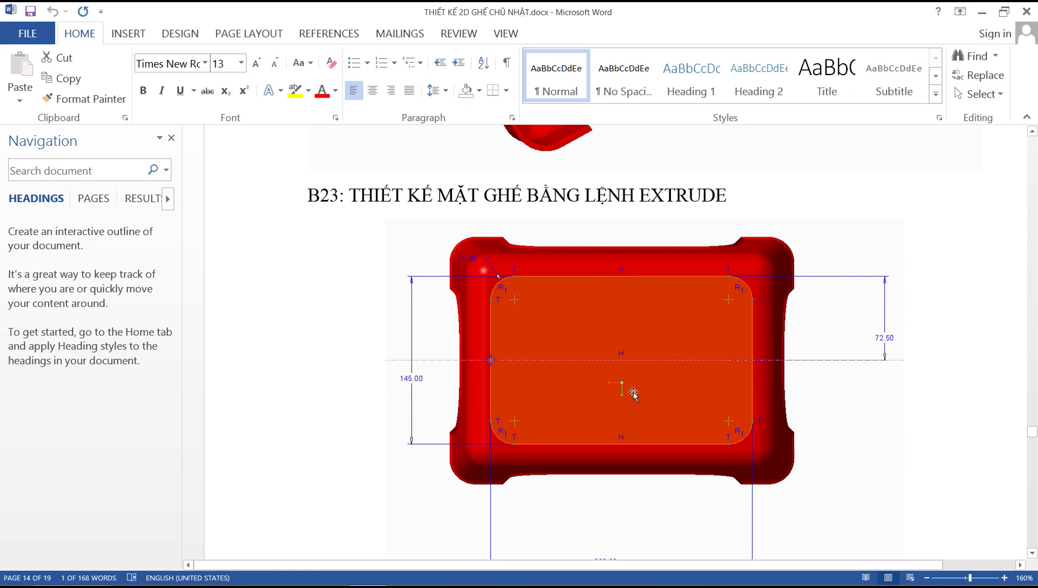
{"action": "key", "text": "alt+Tab"}
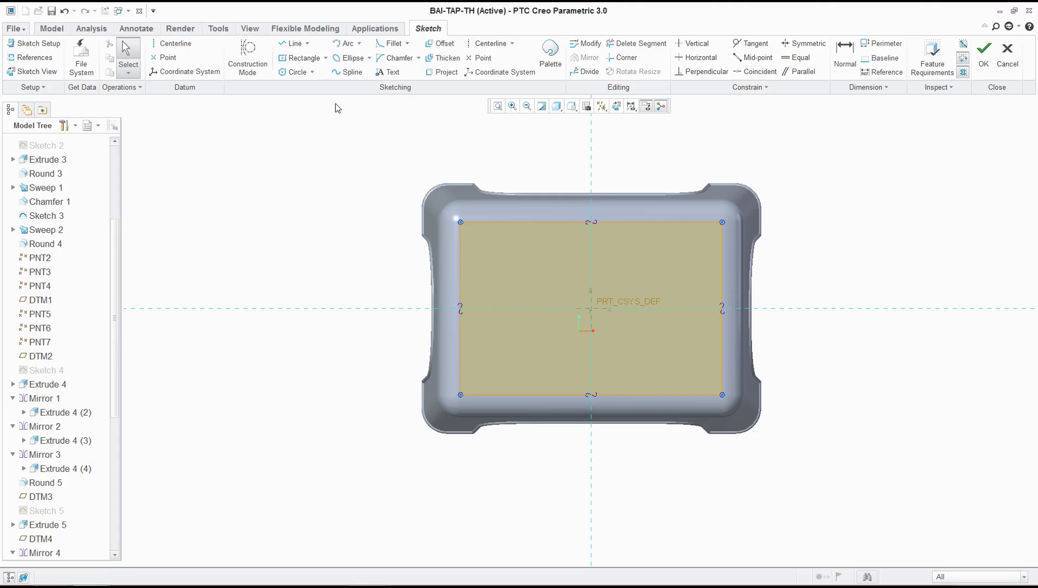
{"action": "left_click", "coordinate": [382, 42]}
{"action": "left_click", "coordinate": [471, 224]}
{"action": "left_click", "coordinate": [461, 239]}
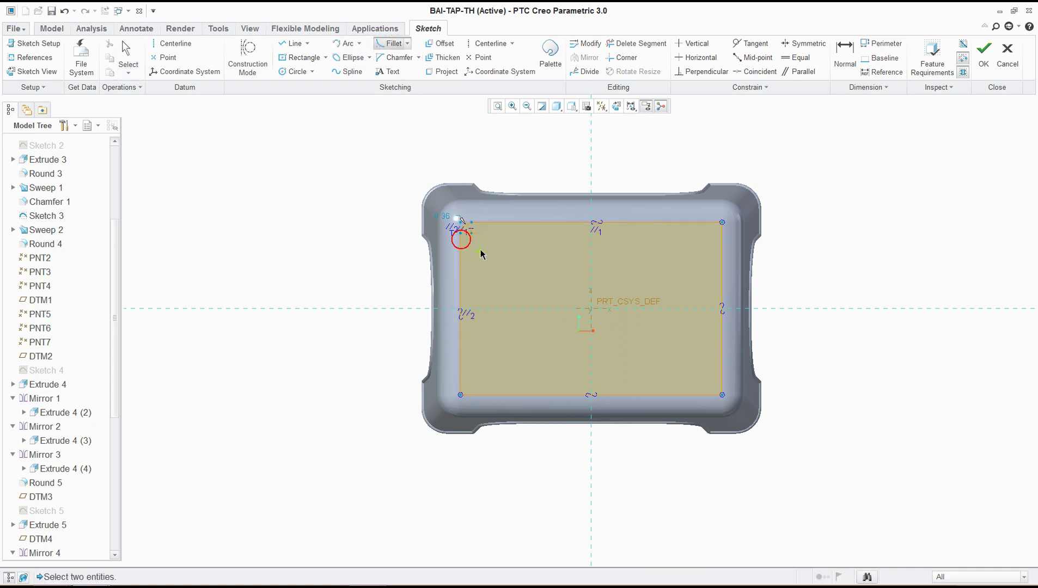
{"action": "left_click", "coordinate": [715, 230]}
{"action": "left_click", "coordinate": [720, 242]}
{"action": "left_click", "coordinate": [704, 395]}
{"action": "left_click", "coordinate": [722, 385]}
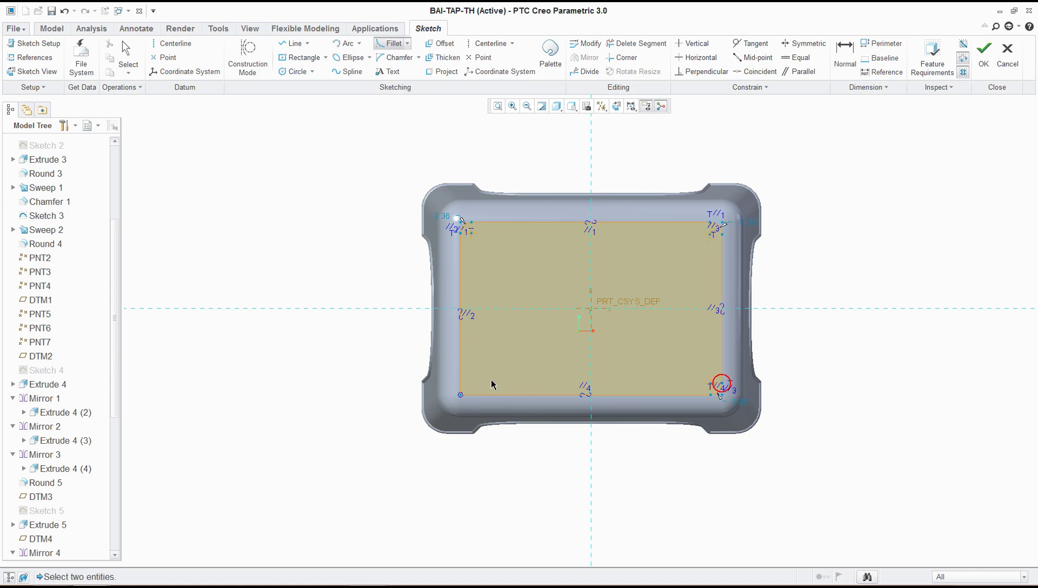
{"action": "left_click", "coordinate": [478, 393]}
{"action": "left_click", "coordinate": [462, 372]}
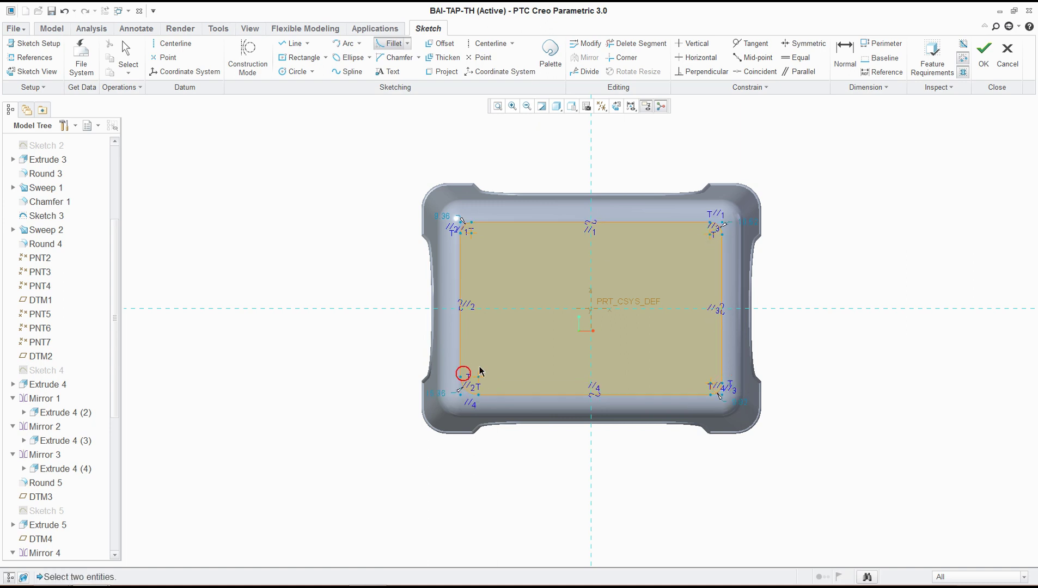
Constrain the four corner fillets of the rectangle to equal radii.
{"action": "left_click", "coordinate": [797, 57]}
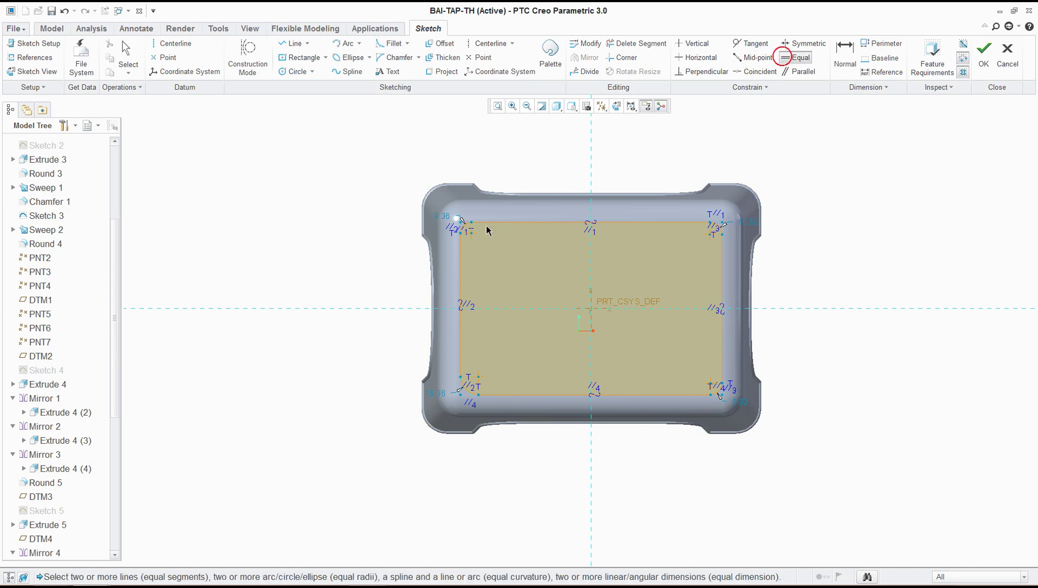
{"action": "scroll", "coordinate": [458, 256], "scroll_direction": "up", "scroll_amount": 2}
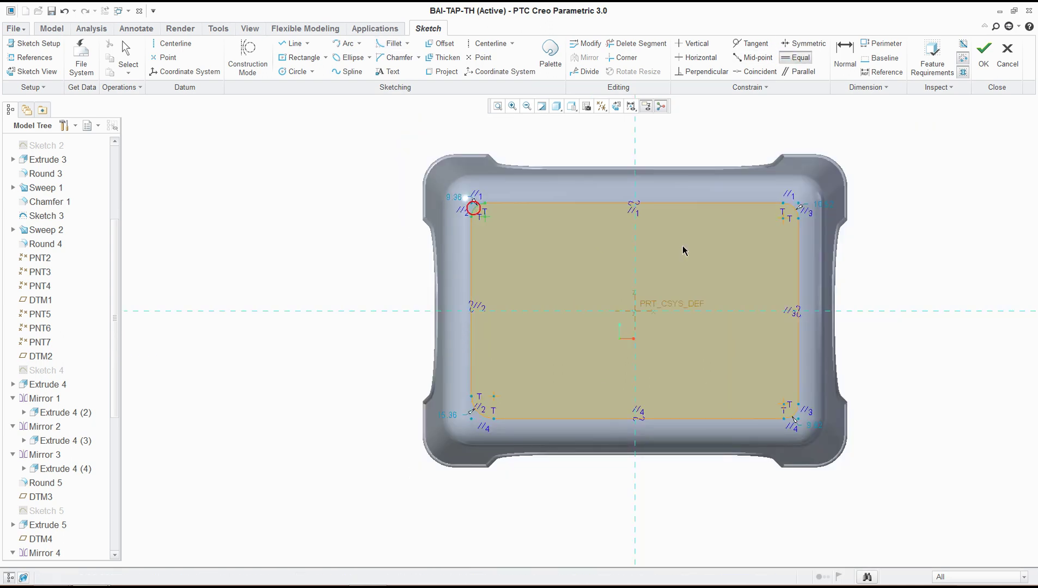
{"action": "scroll", "coordinate": [783, 218], "scroll_direction": "up", "scroll_amount": 3}
{"action": "left_click", "coordinate": [820, 194]}
{"action": "scroll", "coordinate": [762, 359], "scroll_direction": "down", "scroll_amount": 5}
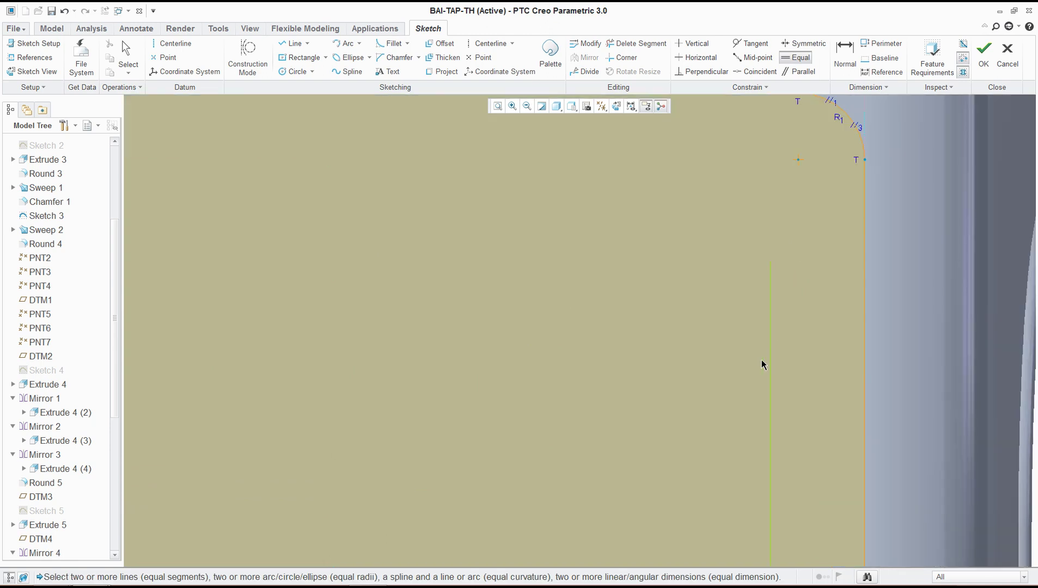
{"action": "left_click", "coordinate": [579, 467]}
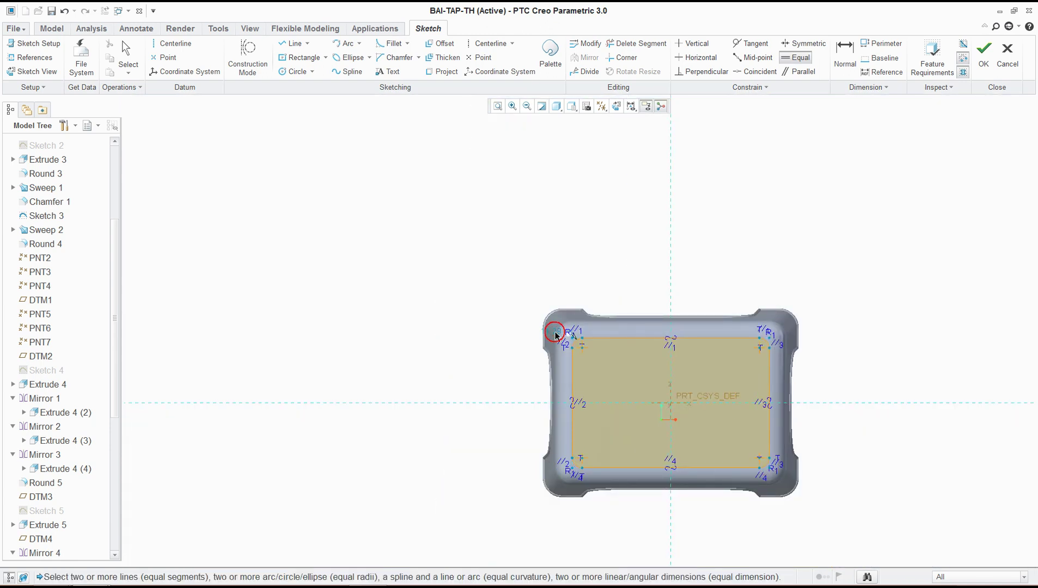
{"action": "middle_click", "coordinate": [641, 236]}
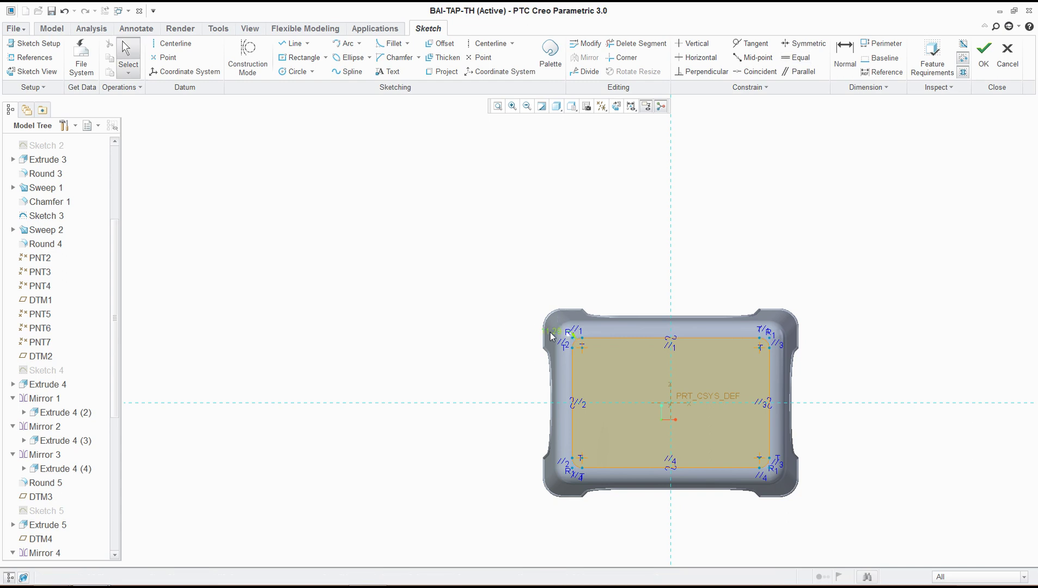
Set the corner fillet radius to 20 and finish the sketch.
{"action": "double_click", "coordinate": [553, 336]}
{"action": "type", "text": "20"}
{"action": "key", "text": "Return"}
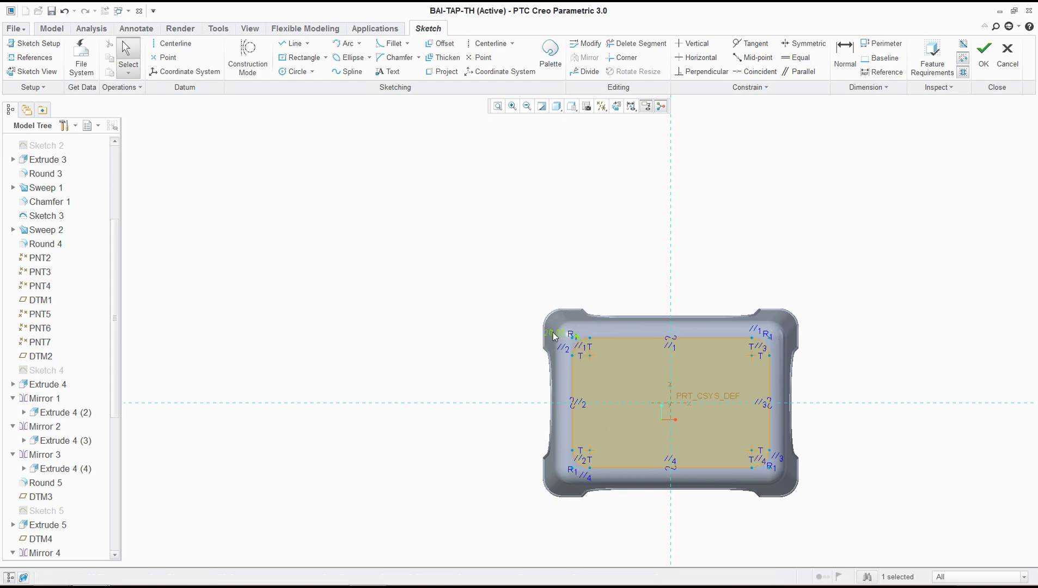
{"action": "left_click", "coordinate": [983, 55]}
{"action": "middle_click_drag", "start_coordinate": [829, 308], "coordinate": [827, 274]}
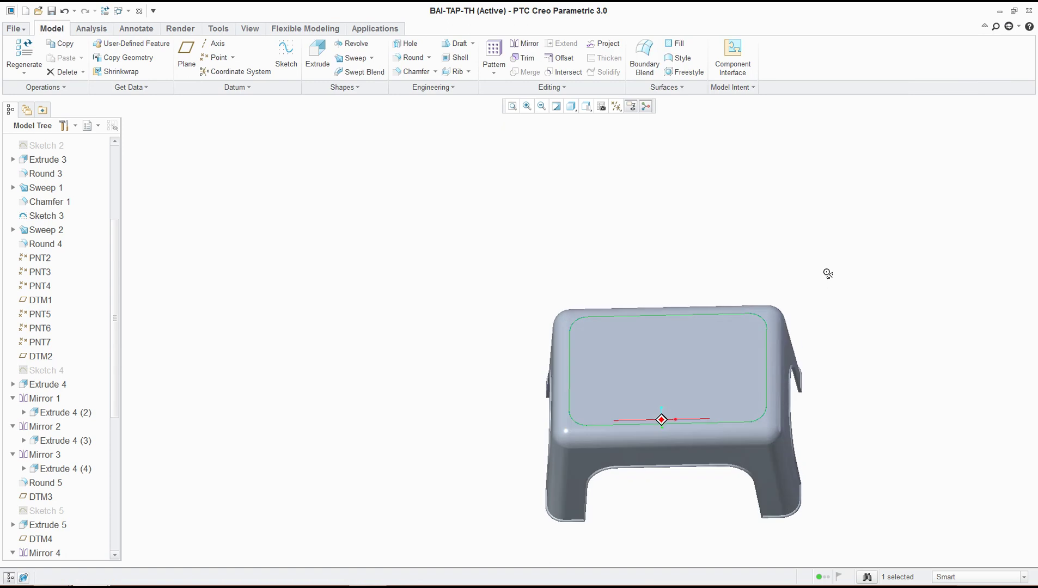
Extrude the rounded rectangle sketch on the seat's top face to a depth of 0.2.
{"action": "left_click", "coordinate": [318, 54]}
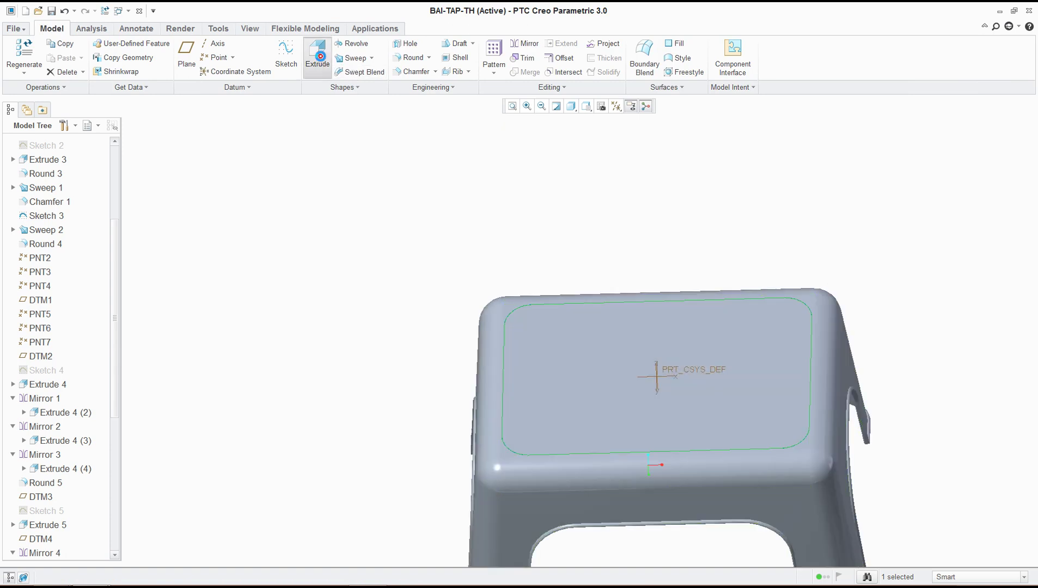
{"action": "double_click", "coordinate": [679, 292]}
{"action": "type", "text": "0."}
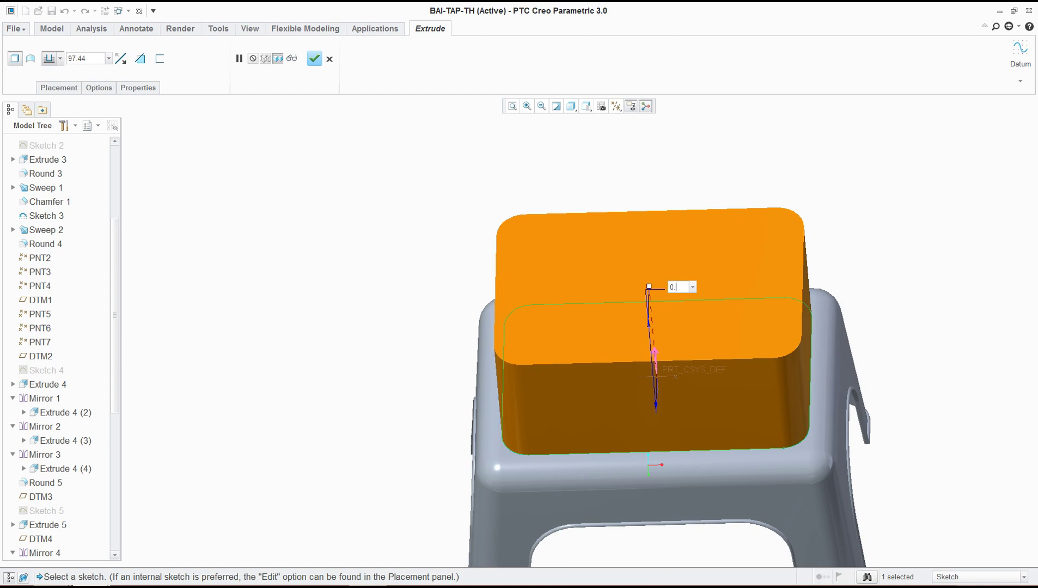
{"action": "type", "text": "2"}
{"action": "key", "text": "Return"}
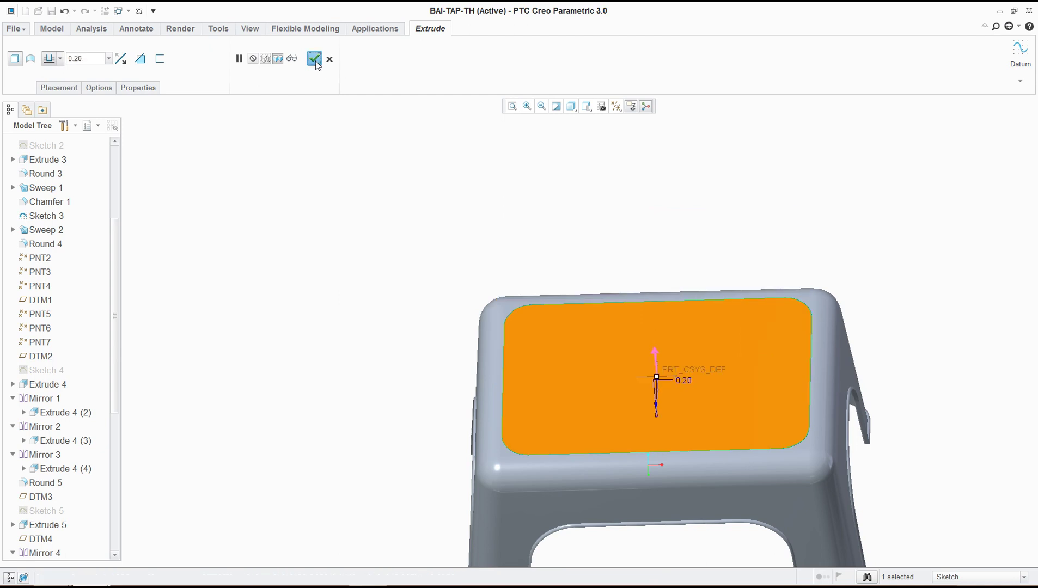
{"action": "left_click", "coordinate": [316, 62]}
{"action": "middle_click_drag", "start_coordinate": [515, 309], "coordinate": [523, 278]}
{"action": "scroll", "coordinate": [534, 403], "scroll_direction": "down", "scroll_amount": 3}
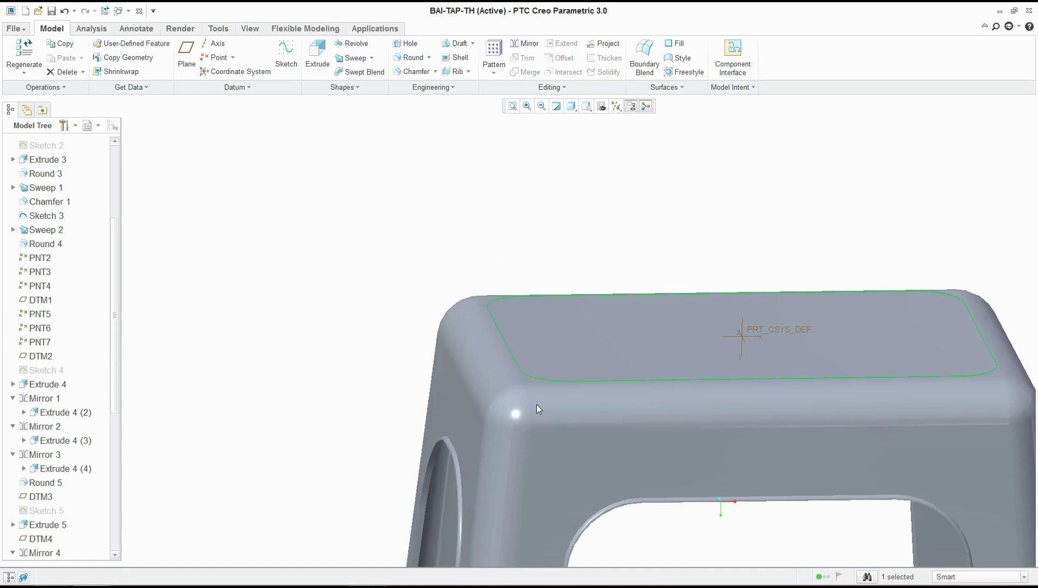
{"action": "scroll", "coordinate": [536, 409], "scroll_direction": "up", "scroll_amount": 3}
{"action": "left_click", "coordinate": [336, 291]}
Switch to Word and review the seat drawings from step B23 through B24 to the B25,26,27,28 heading.
{"action": "scroll", "coordinate": [336, 304], "scroll_direction": "down", "scroll_amount": 5}
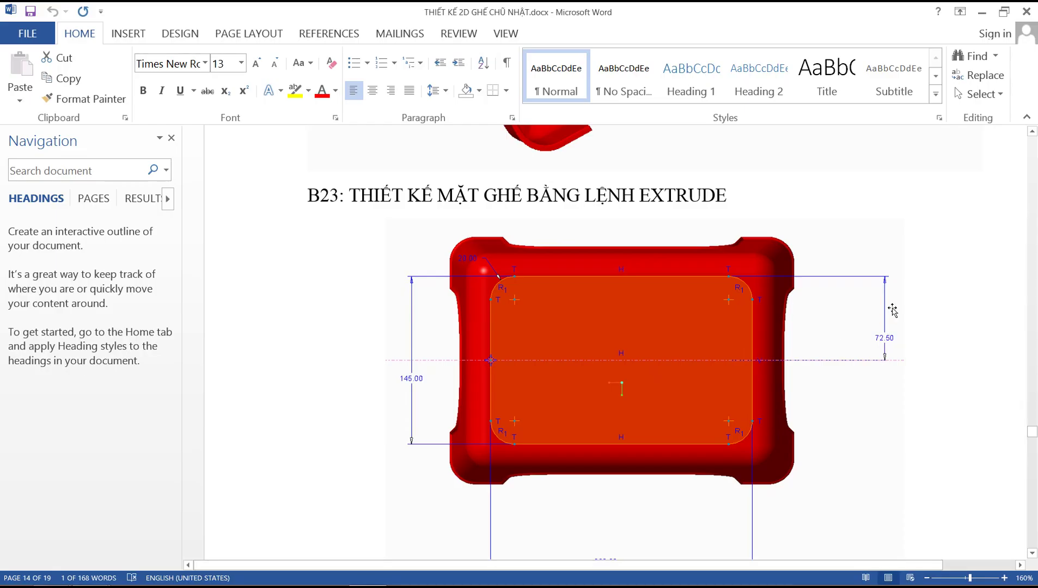
{"action": "scroll", "coordinate": [512, 330], "scroll_direction": "down", "scroll_amount": 15}
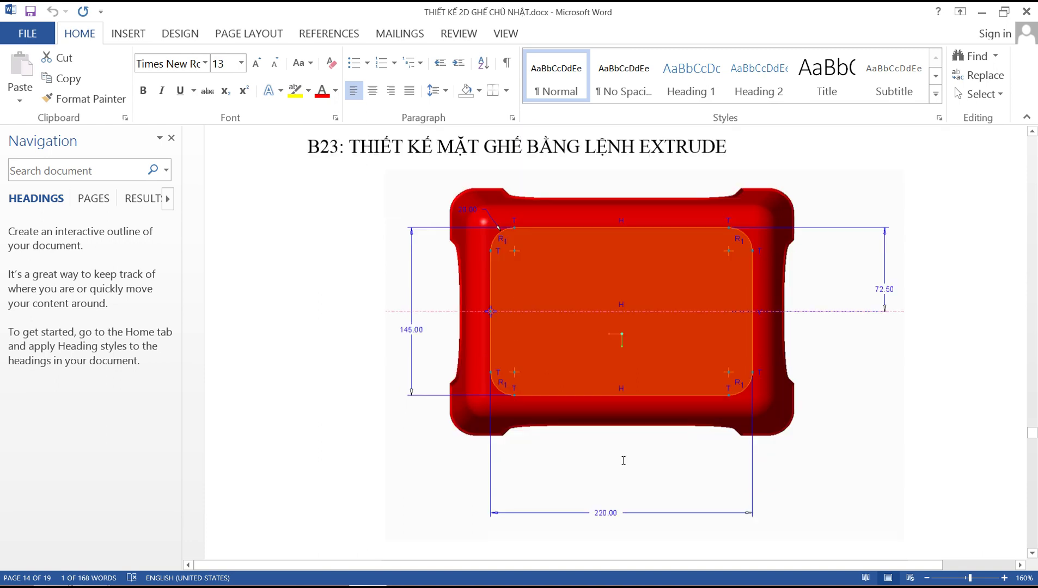
{"action": "scroll", "coordinate": [664, 429], "scroll_direction": "down", "scroll_amount": 15}
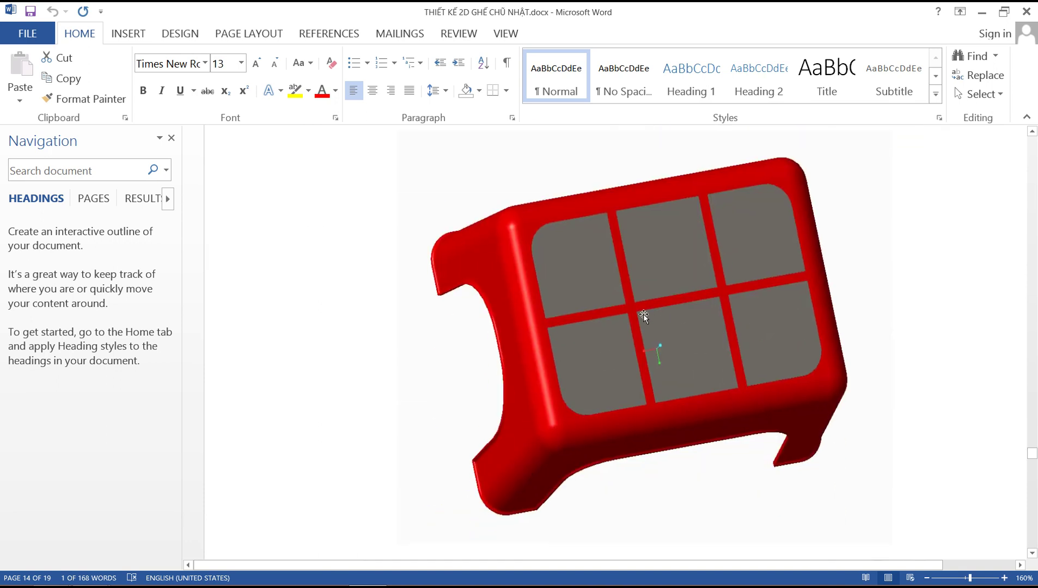
{"action": "scroll", "coordinate": [652, 255], "scroll_direction": "up", "scroll_amount": 3}
{"action": "scroll", "coordinate": [651, 299], "scroll_direction": "down", "scroll_amount": 5}
{"action": "scroll", "coordinate": [650, 340], "scroll_direction": "up", "scroll_amount": 5}
{"action": "scroll", "coordinate": [609, 393], "scroll_direction": "down", "scroll_amount": 2}
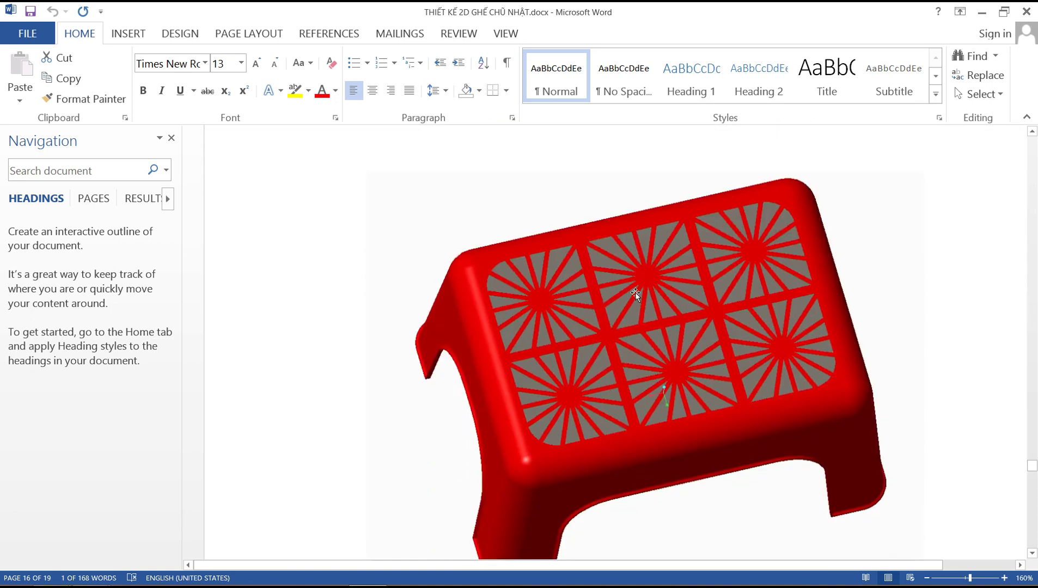
{"action": "scroll", "coordinate": [688, 294], "scroll_direction": "up", "scroll_amount": 3}
{"action": "scroll", "coordinate": [685, 322], "scroll_direction": "down", "scroll_amount": 1}
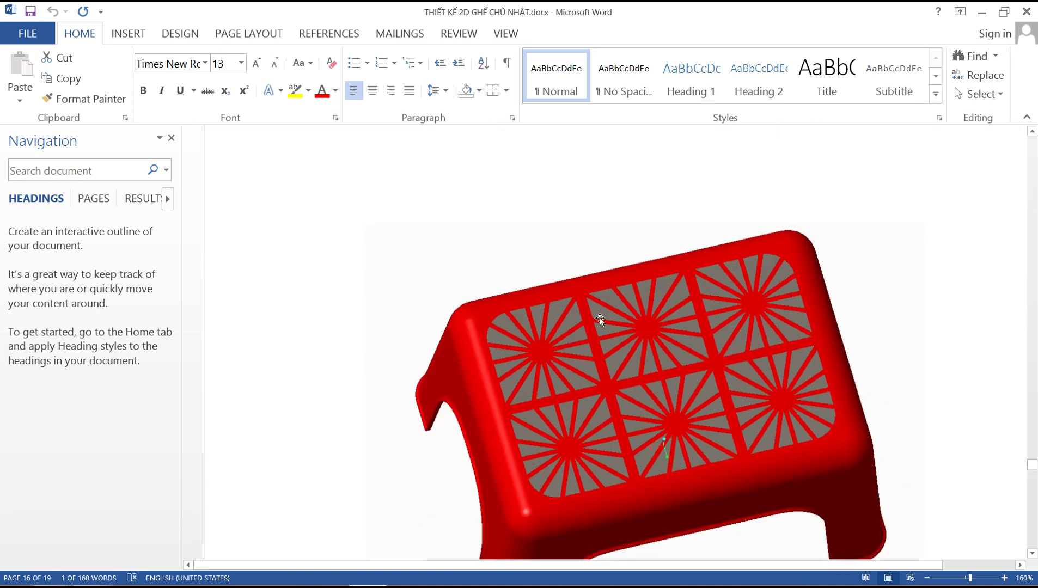
{"action": "scroll", "coordinate": [619, 360], "scroll_direction": "up", "scroll_amount": 4}
{"action": "scroll", "coordinate": [619, 361], "scroll_direction": "down", "scroll_amount": 4}
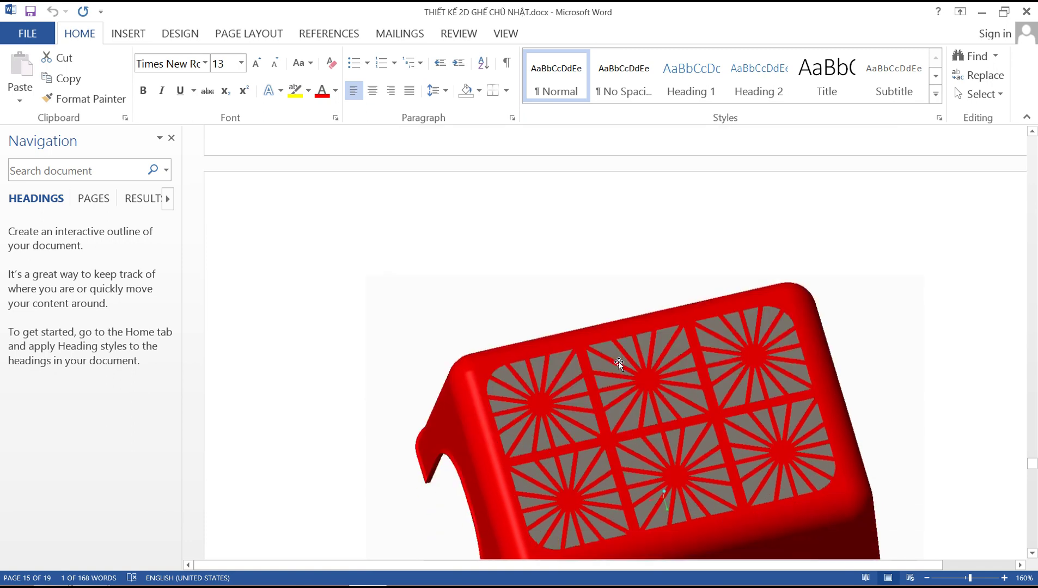
{"action": "scroll", "coordinate": [670, 288], "scroll_direction": "down", "scroll_amount": 1}
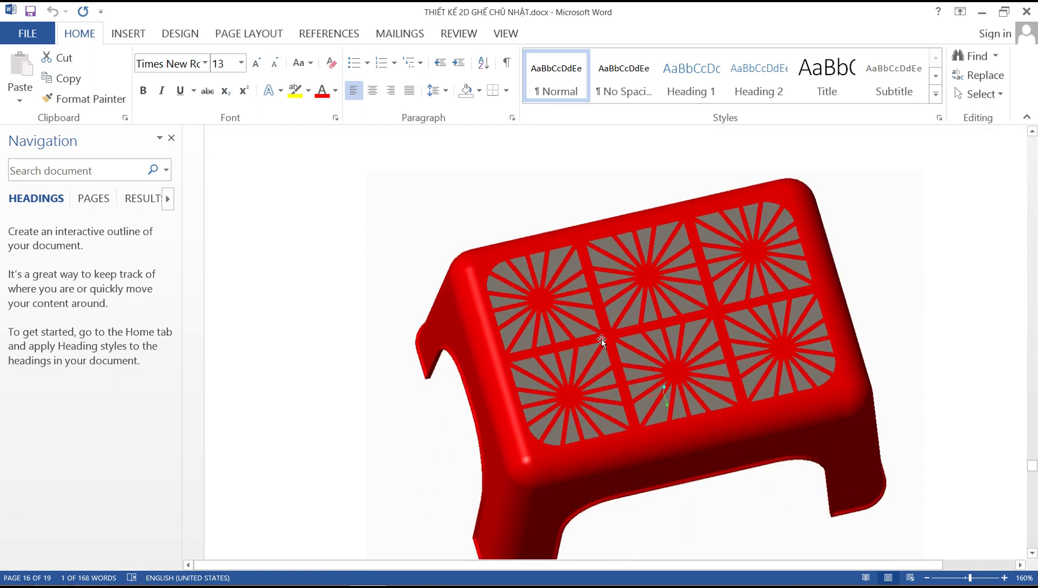
{"action": "scroll", "coordinate": [612, 322], "scroll_direction": "down", "scroll_amount": 2}
{"action": "scroll", "coordinate": [612, 322], "scroll_direction": "up", "scroll_amount": 2}
{"action": "scroll", "coordinate": [617, 321], "scroll_direction": "down", "scroll_amount": 1}
{"action": "scroll", "coordinate": [612, 313], "scroll_direction": "down", "scroll_amount": 7}
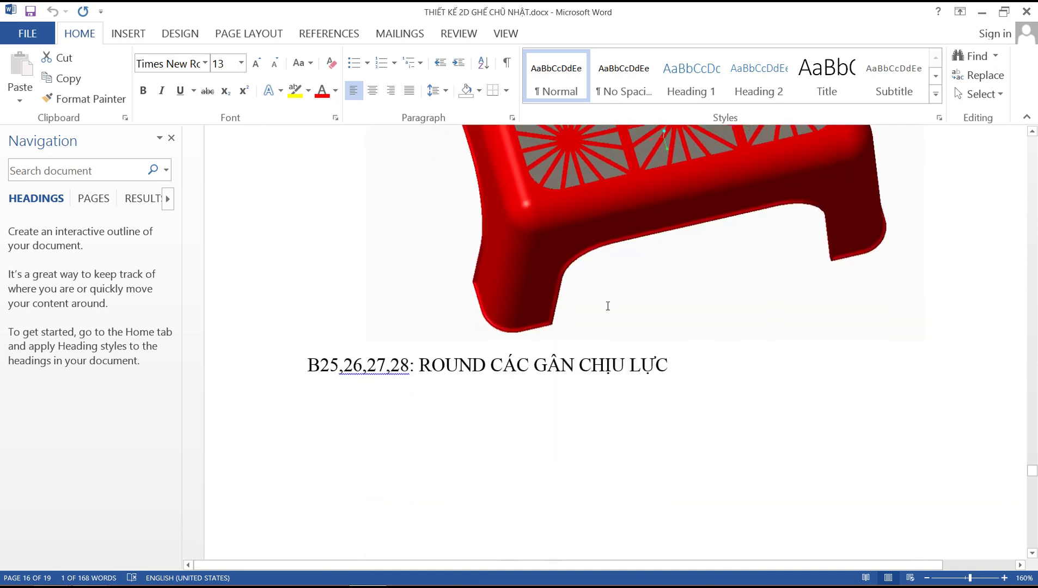
Compare the B24 drawings of the plain six-panel seat grid and the panels with radiating ribs.
{"action": "scroll", "coordinate": [606, 304], "scroll_direction": "up", "scroll_amount": 2}
{"action": "scroll", "coordinate": [551, 329], "scroll_direction": "up", "scroll_amount": 4}
{"action": "scroll", "coordinate": [553, 332], "scroll_direction": "up", "scroll_amount": 3}
{"action": "scroll", "coordinate": [556, 336], "scroll_direction": "down", "scroll_amount": 4}
{"action": "scroll", "coordinate": [555, 337], "scroll_direction": "up", "scroll_amount": 2}
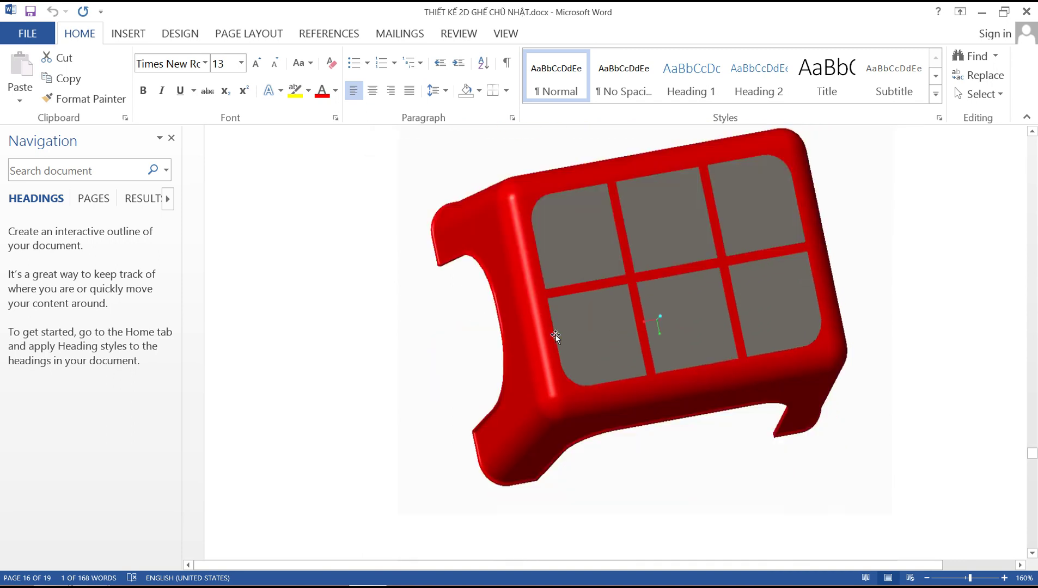
{"action": "scroll", "coordinate": [556, 335], "scroll_direction": "down", "scroll_amount": 10}
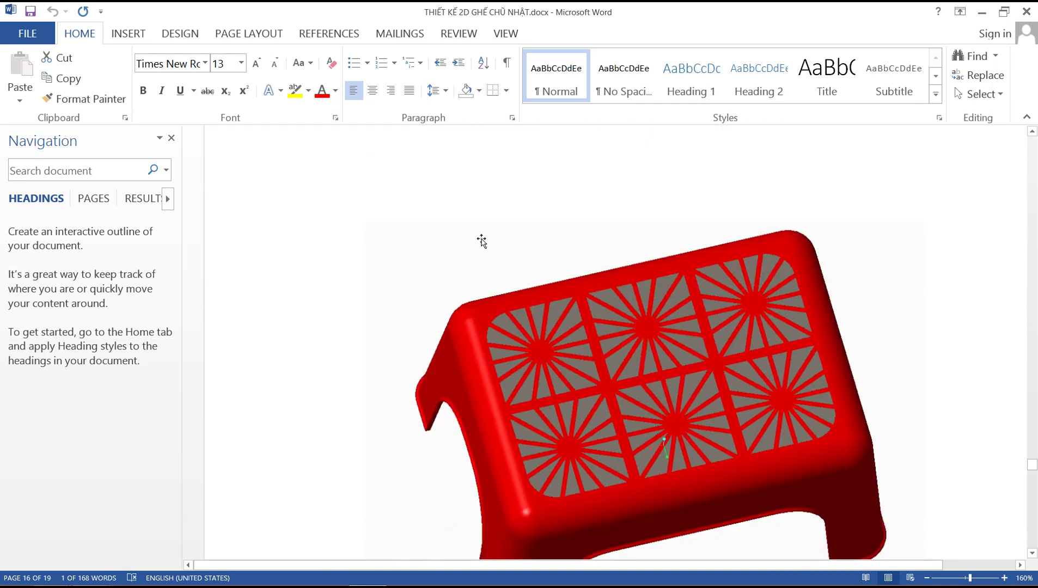
{"action": "scroll", "coordinate": [482, 242], "scroll_direction": "down", "scroll_amount": 2}
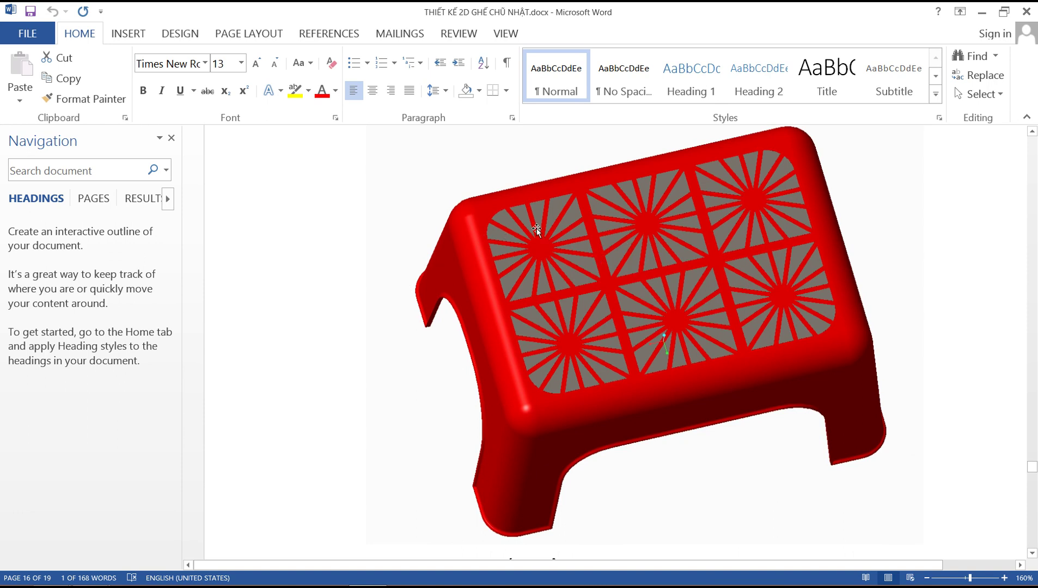
{"action": "scroll", "coordinate": [657, 278], "scroll_direction": "down", "scroll_amount": 2}
{"action": "scroll", "coordinate": [651, 327], "scroll_direction": "up", "scroll_amount": 12}
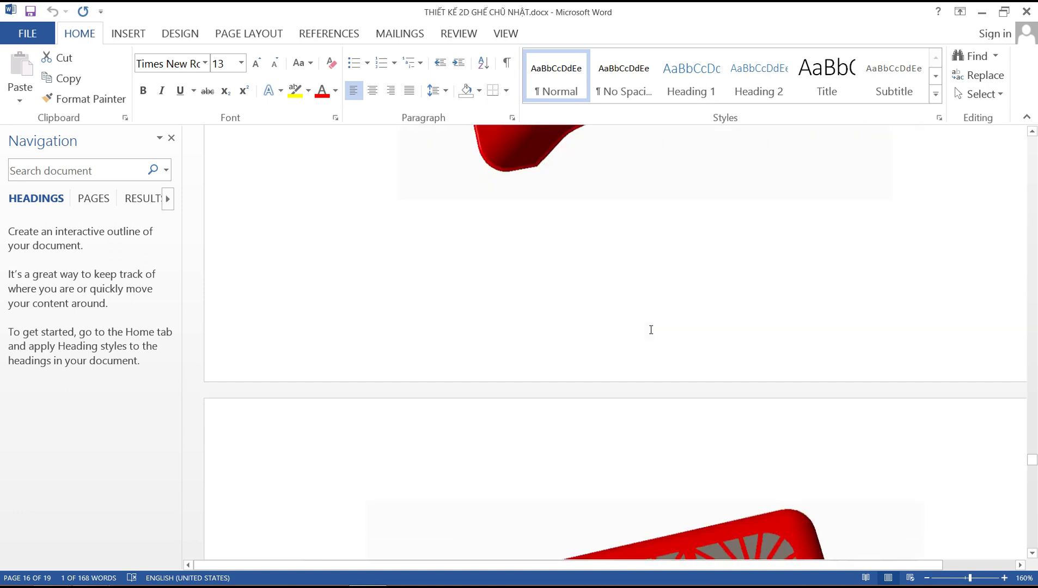
Recheck the B23 extrusion depth drawing and the B24 panel division drawing in Word against the stool in Creo.
{"action": "scroll", "coordinate": [647, 335], "scroll_direction": "up", "scroll_amount": 8}
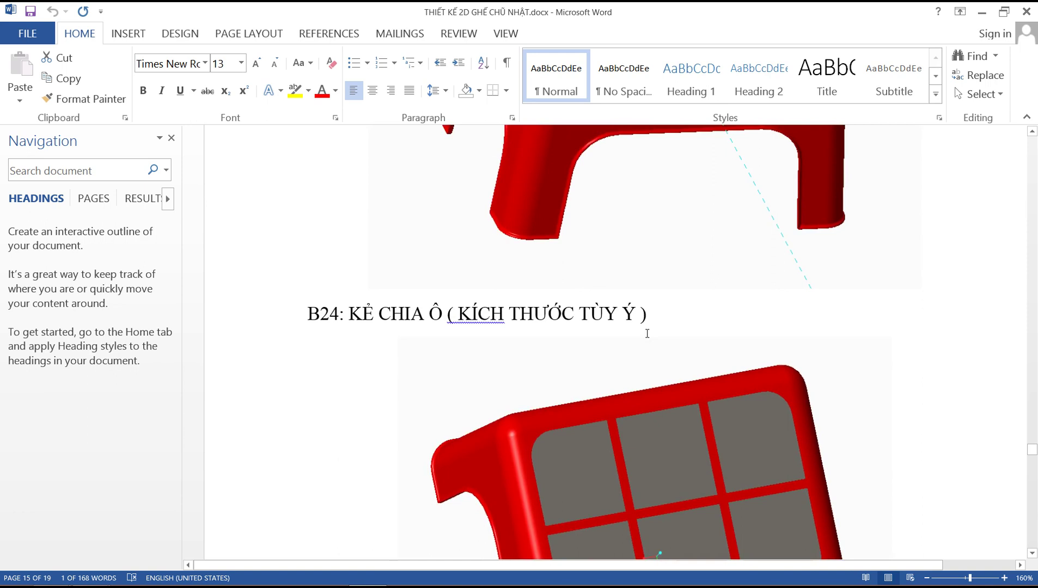
{"action": "scroll", "coordinate": [646, 334], "scroll_direction": "up", "scroll_amount": 3}
{"action": "scroll", "coordinate": [646, 334], "scroll_direction": "up", "scroll_amount": 15}
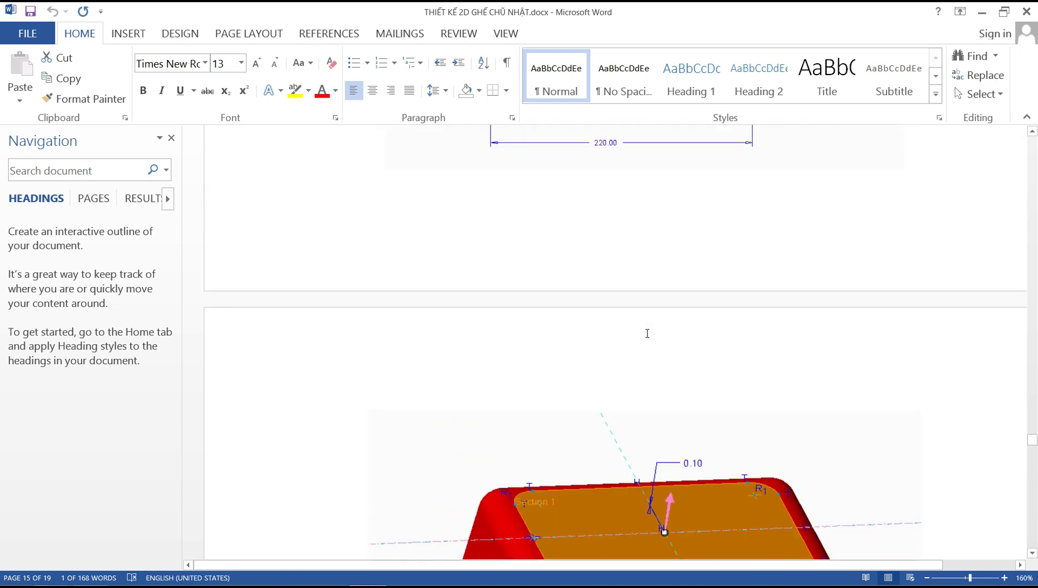
{"action": "scroll", "coordinate": [647, 334], "scroll_direction": "up", "scroll_amount": 3}
{"action": "scroll", "coordinate": [647, 334], "scroll_direction": "down", "scroll_amount": 11}
{"action": "scroll", "coordinate": [647, 333], "scroll_direction": "down", "scroll_amount": 10}
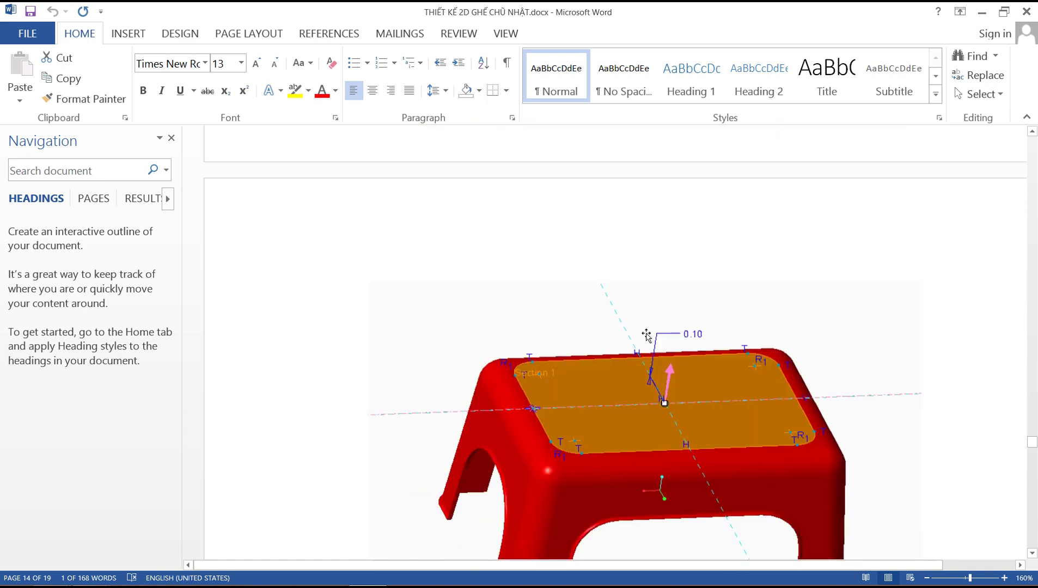
{"action": "mouse_move", "coordinate": [381, 579]}
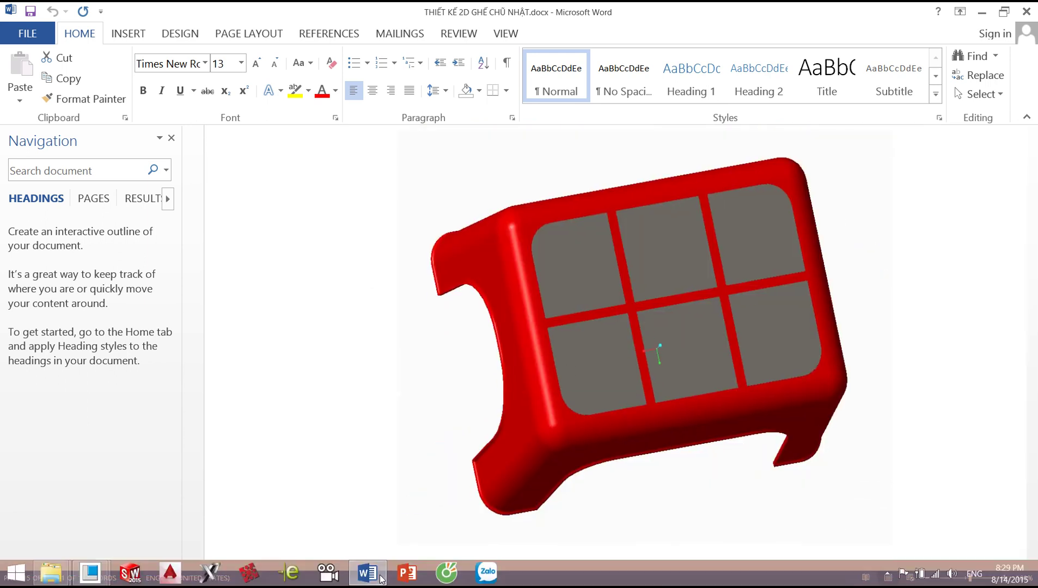
{"action": "mouse_move", "coordinate": [170, 573]}
{"action": "left_click", "coordinate": [216, 517]}
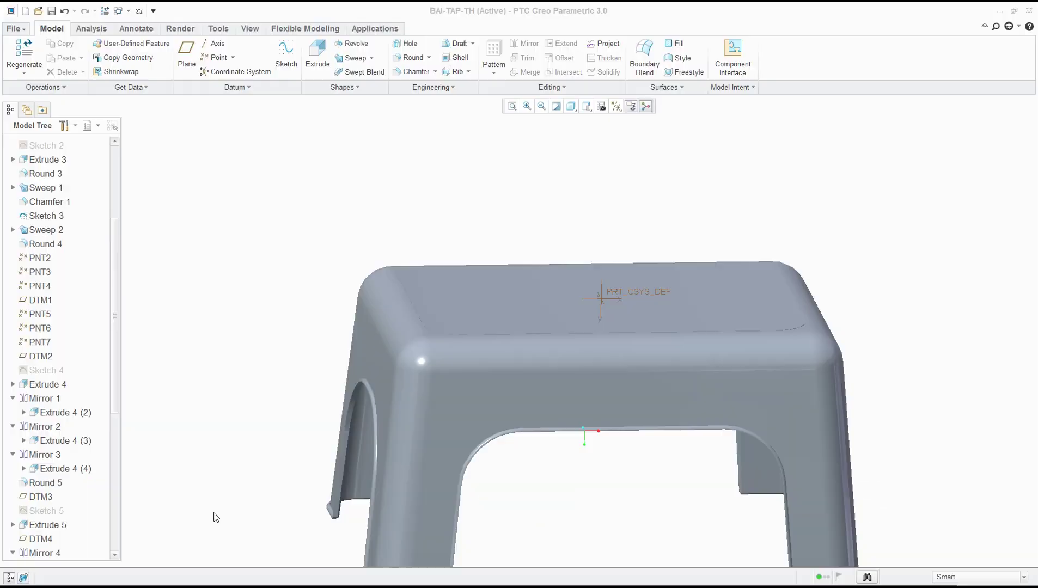
{"action": "key", "text": "alt+Tab"}
{"action": "scroll", "coordinate": [542, 393], "scroll_direction": "up", "scroll_amount": 1}
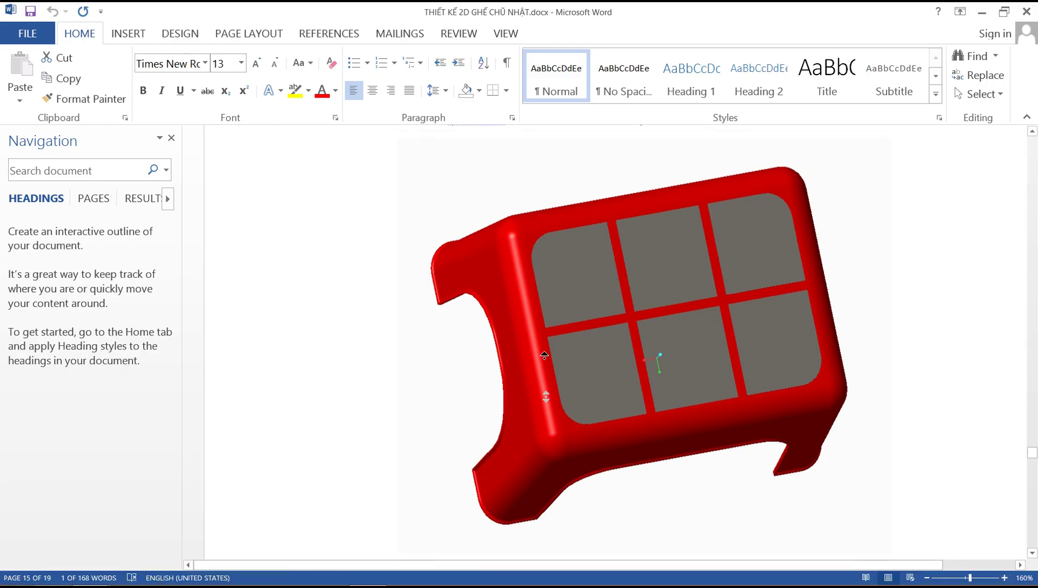
Switch to the FULL-DESIGN model in Creo and identify the seat panel geometry belonging to Extrude 15.
{"action": "mouse_move", "coordinate": [161, 582]}
{"action": "mouse_move", "coordinate": [104, 580]}
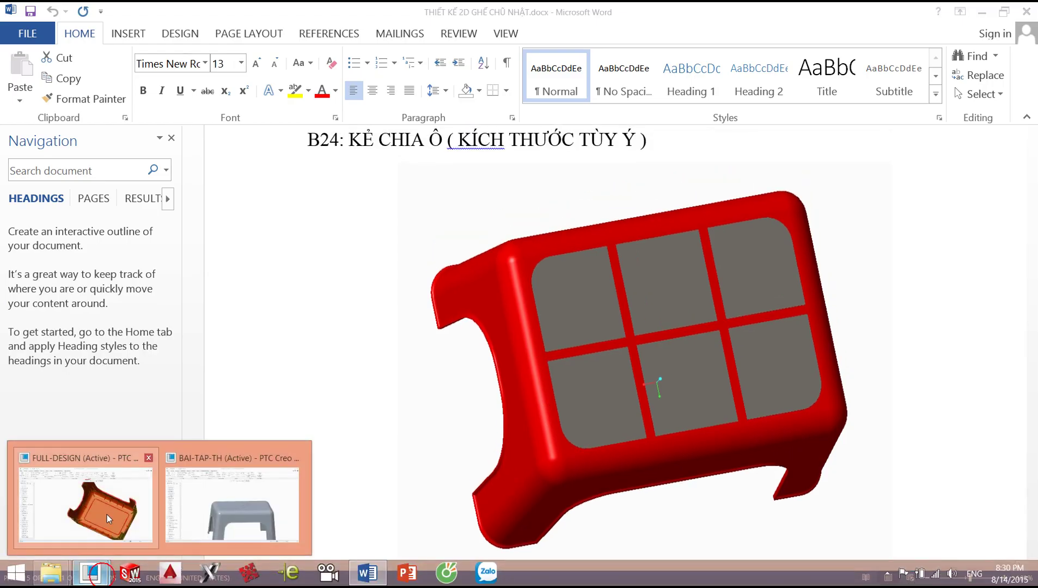
{"action": "left_click", "coordinate": [100, 508]}
{"action": "mouse_move", "coordinate": [612, 347]}
{"action": "middle_mouse_down"}
{"action": "mouse_move", "coordinate": [650, 163]}
{"action": "mouse_move", "coordinate": [633, 163]}
{"action": "middle_mouse_up"}
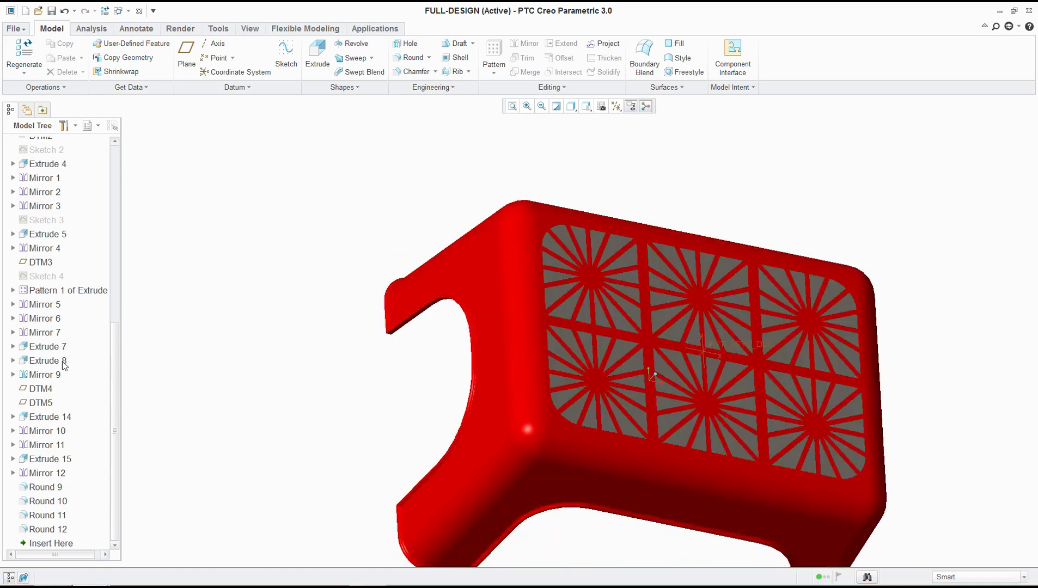
{"action": "left_click", "coordinate": [45, 460]}
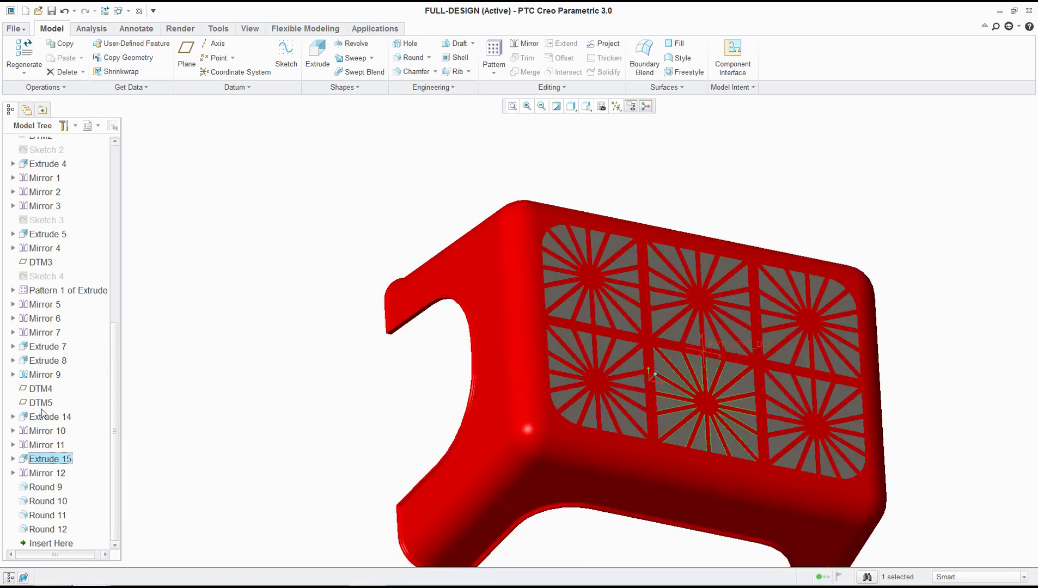
Inspect Extrude 8 and Extrude 7 on the finished stool's seat, checking Extrude 7's depth in its definition.
{"action": "left_click", "coordinate": [45, 361]}
{"action": "left_click", "coordinate": [49, 348]}
{"action": "right_click", "coordinate": [49, 348]}
{"action": "left_click", "coordinate": [90, 364]}
{"action": "middle_click_drag", "start_coordinate": [754, 314], "coordinate": [734, 294]}
{"action": "double_click", "coordinate": [684, 303]}
{"action": "left_click", "coordinate": [793, 201]}
{"action": "left_click", "coordinate": [314, 59]}
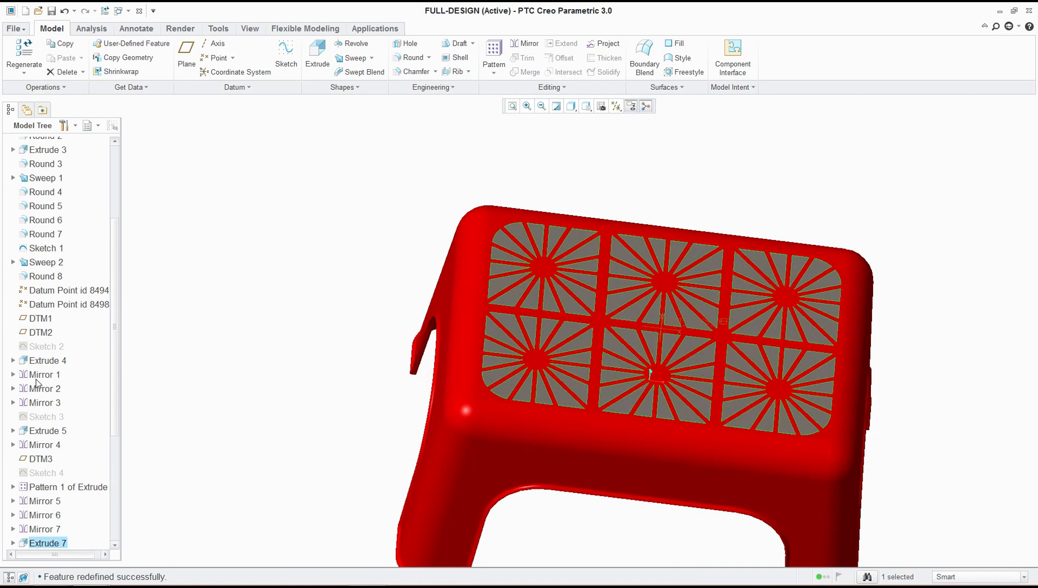
Select Extrude 8 in the finished stool model to examine its geometry.
{"action": "scroll", "coordinate": [43, 517], "scroll_direction": "down", "scroll_amount": 3}
{"action": "left_click", "coordinate": [56, 479]}
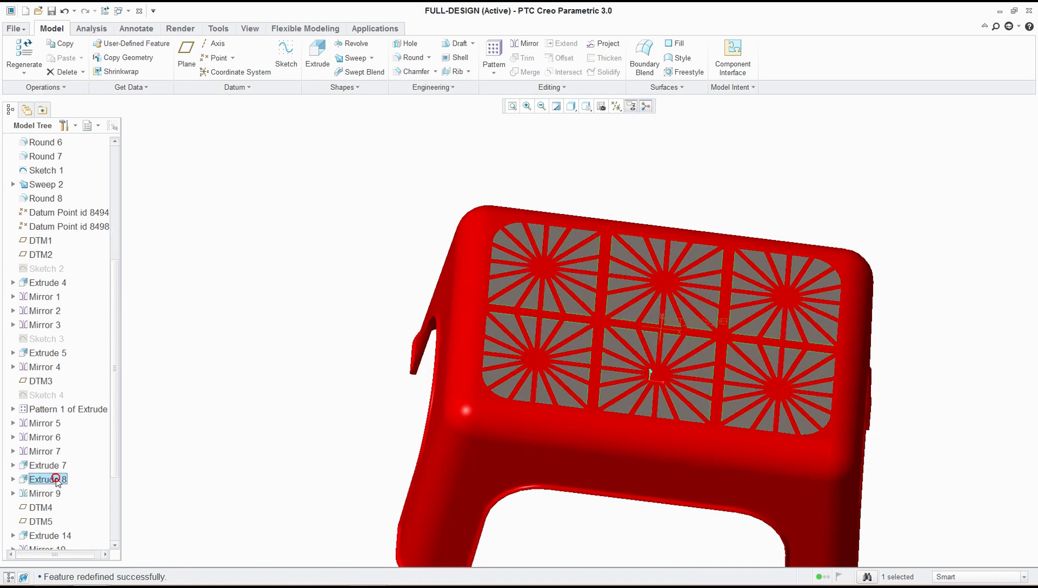